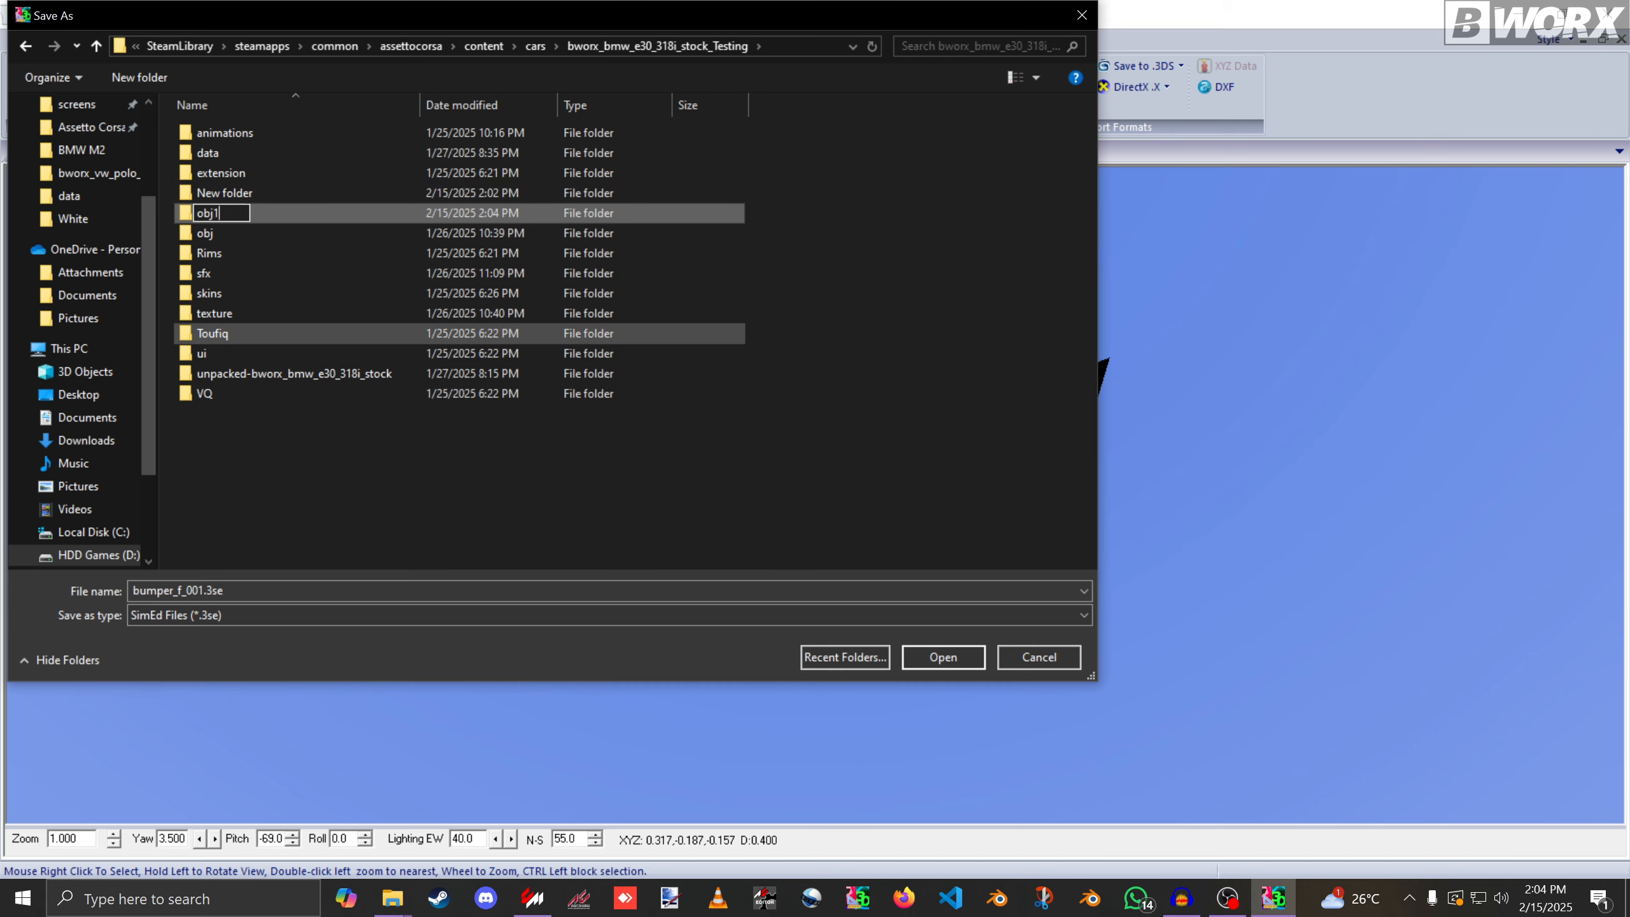
Name the new folder obj1 and save bumper_f_001.3se in it, storing the texture paths as relative.
type("1")
key("Return")
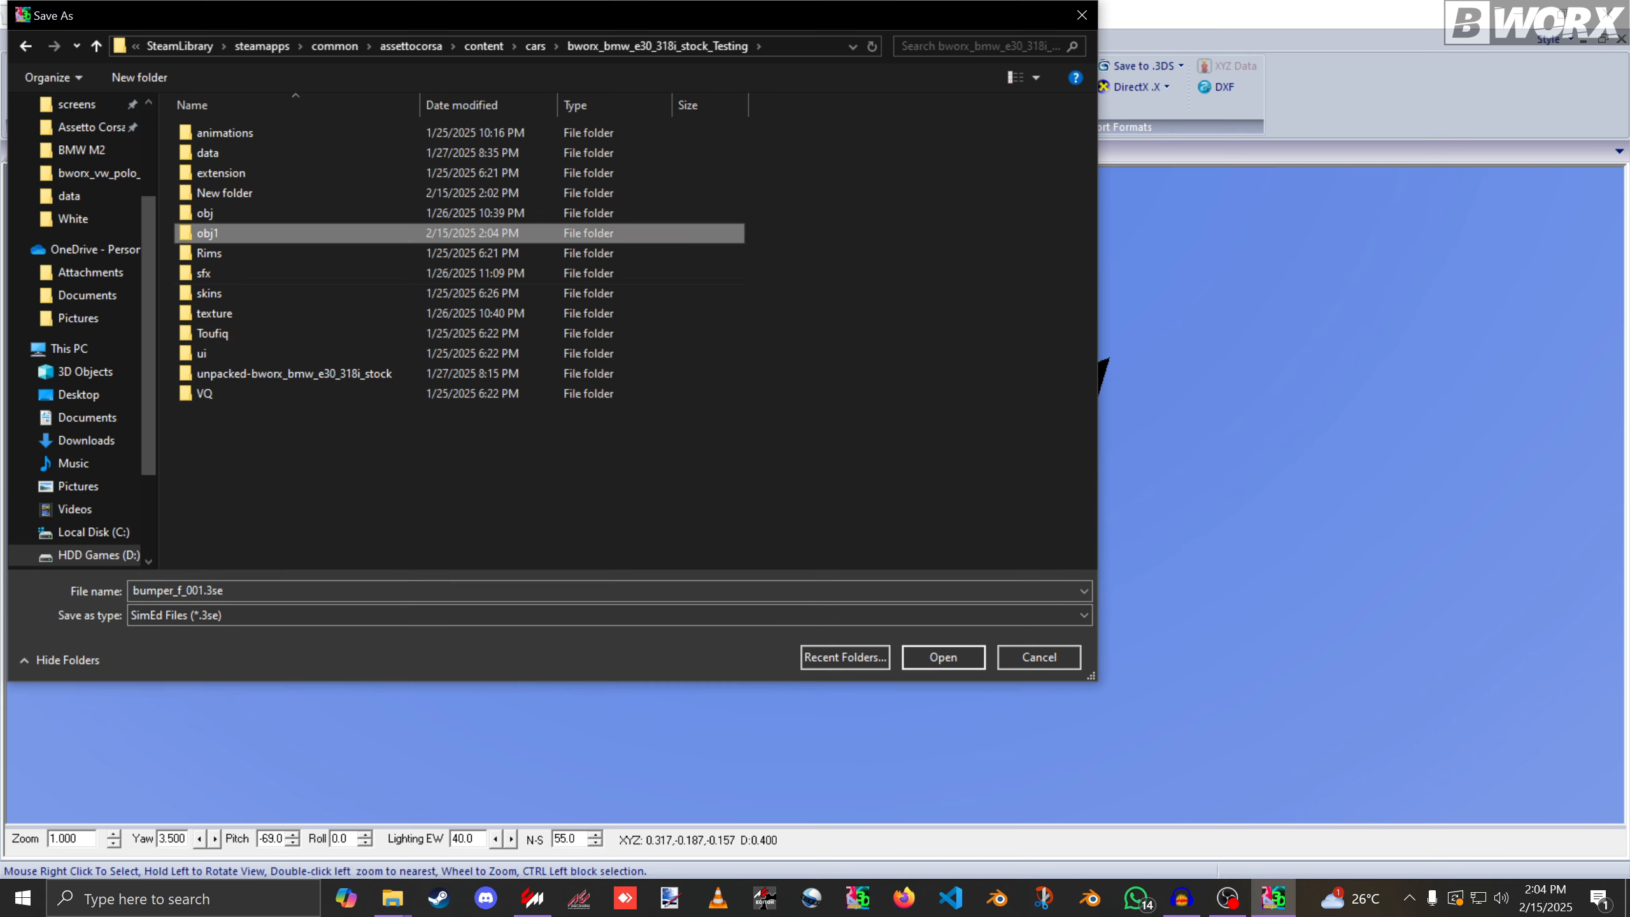
key("Return")
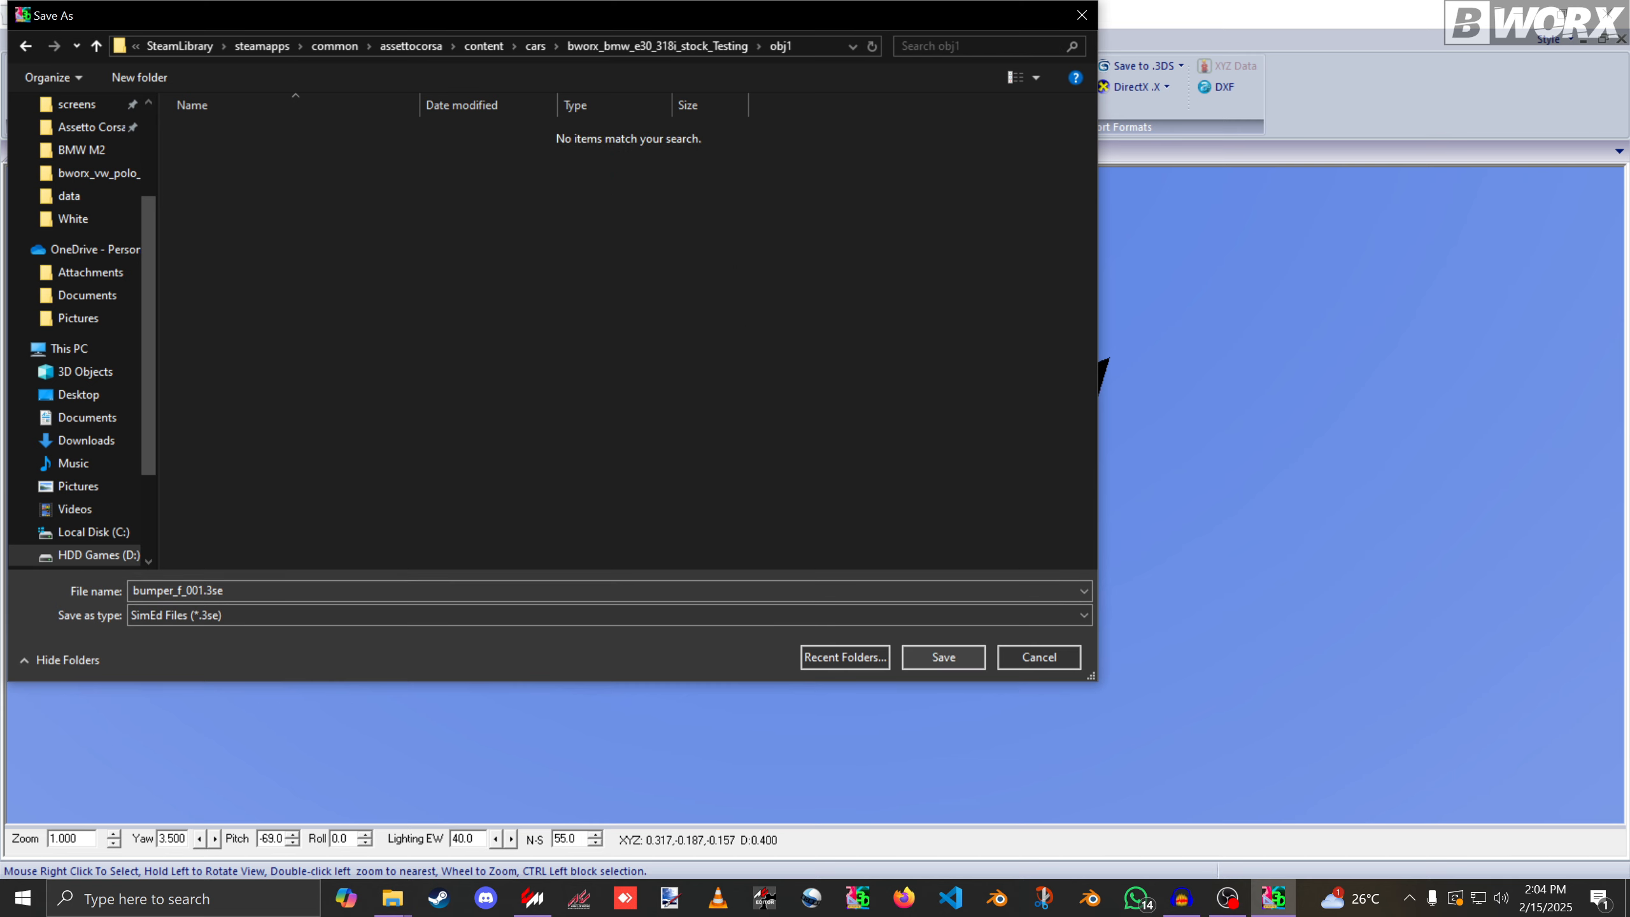
left_click(943, 657)
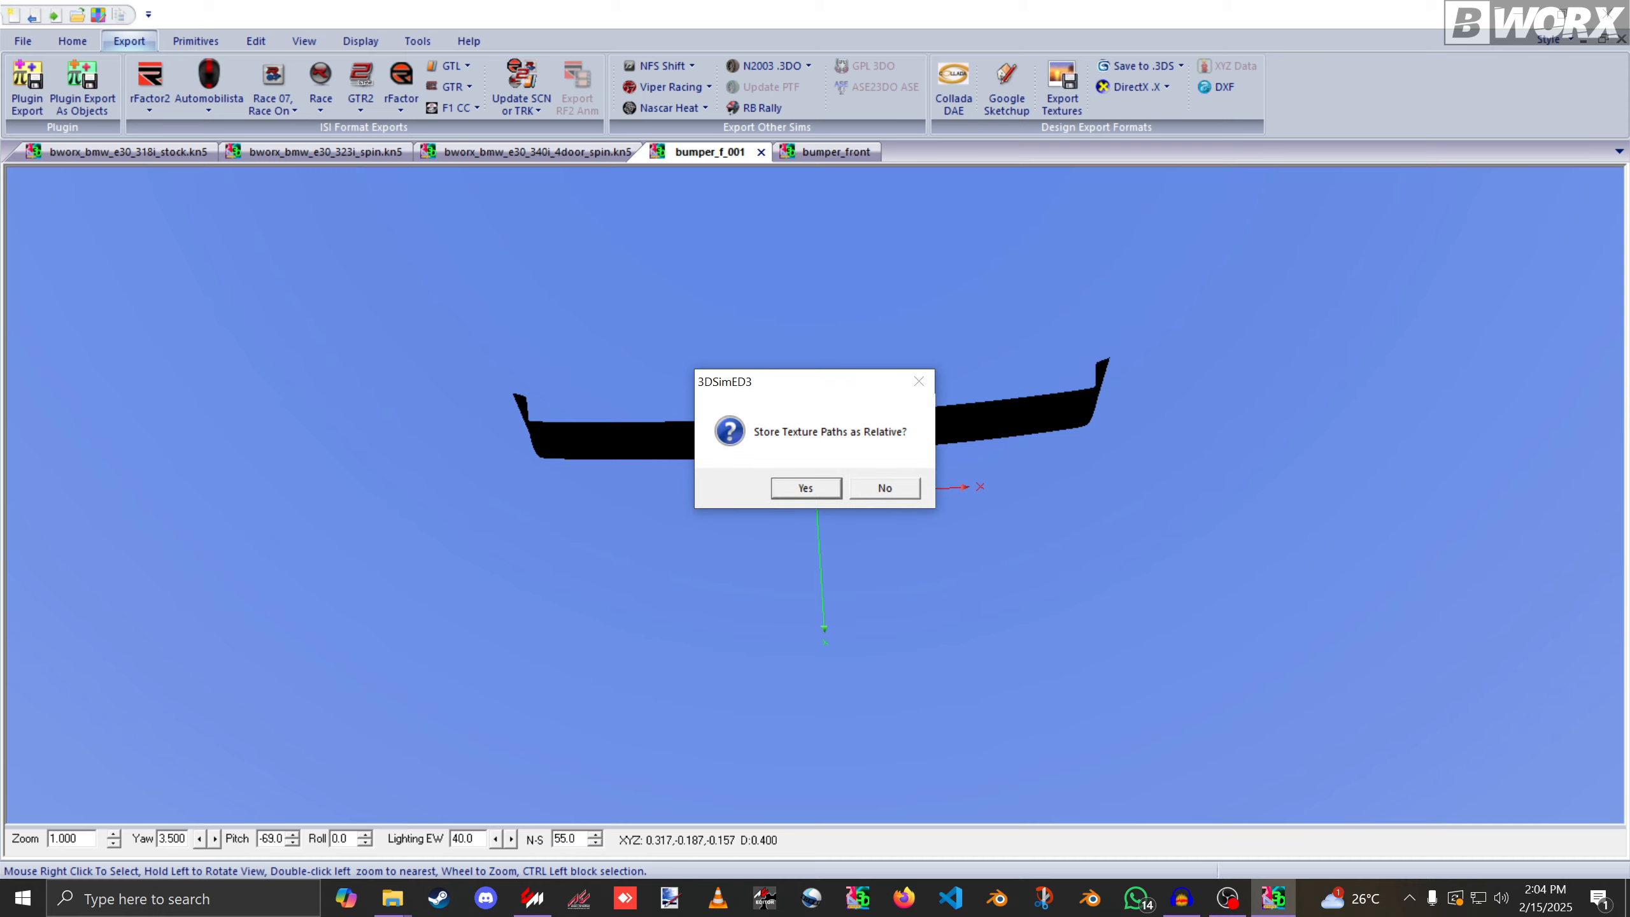
left_click(806, 488)
Save bumper_front.3se in the obj1 folder with relative texture paths, and close both bumper objects.
left_click(835, 152)
key("ctrl+s")
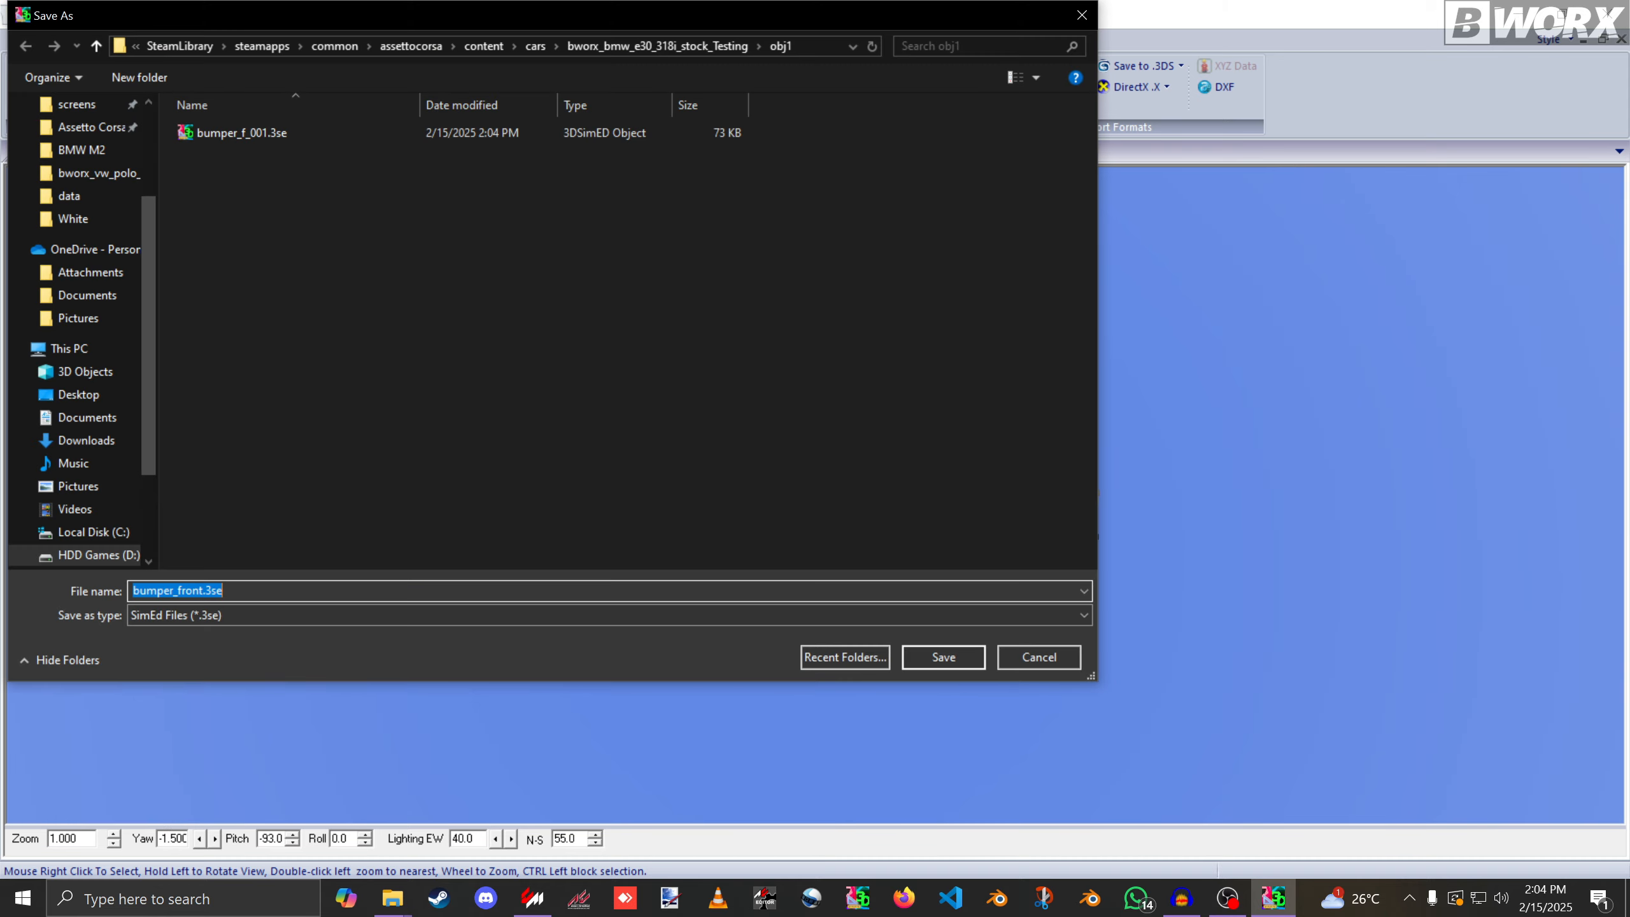
key("Return")
key("Return")
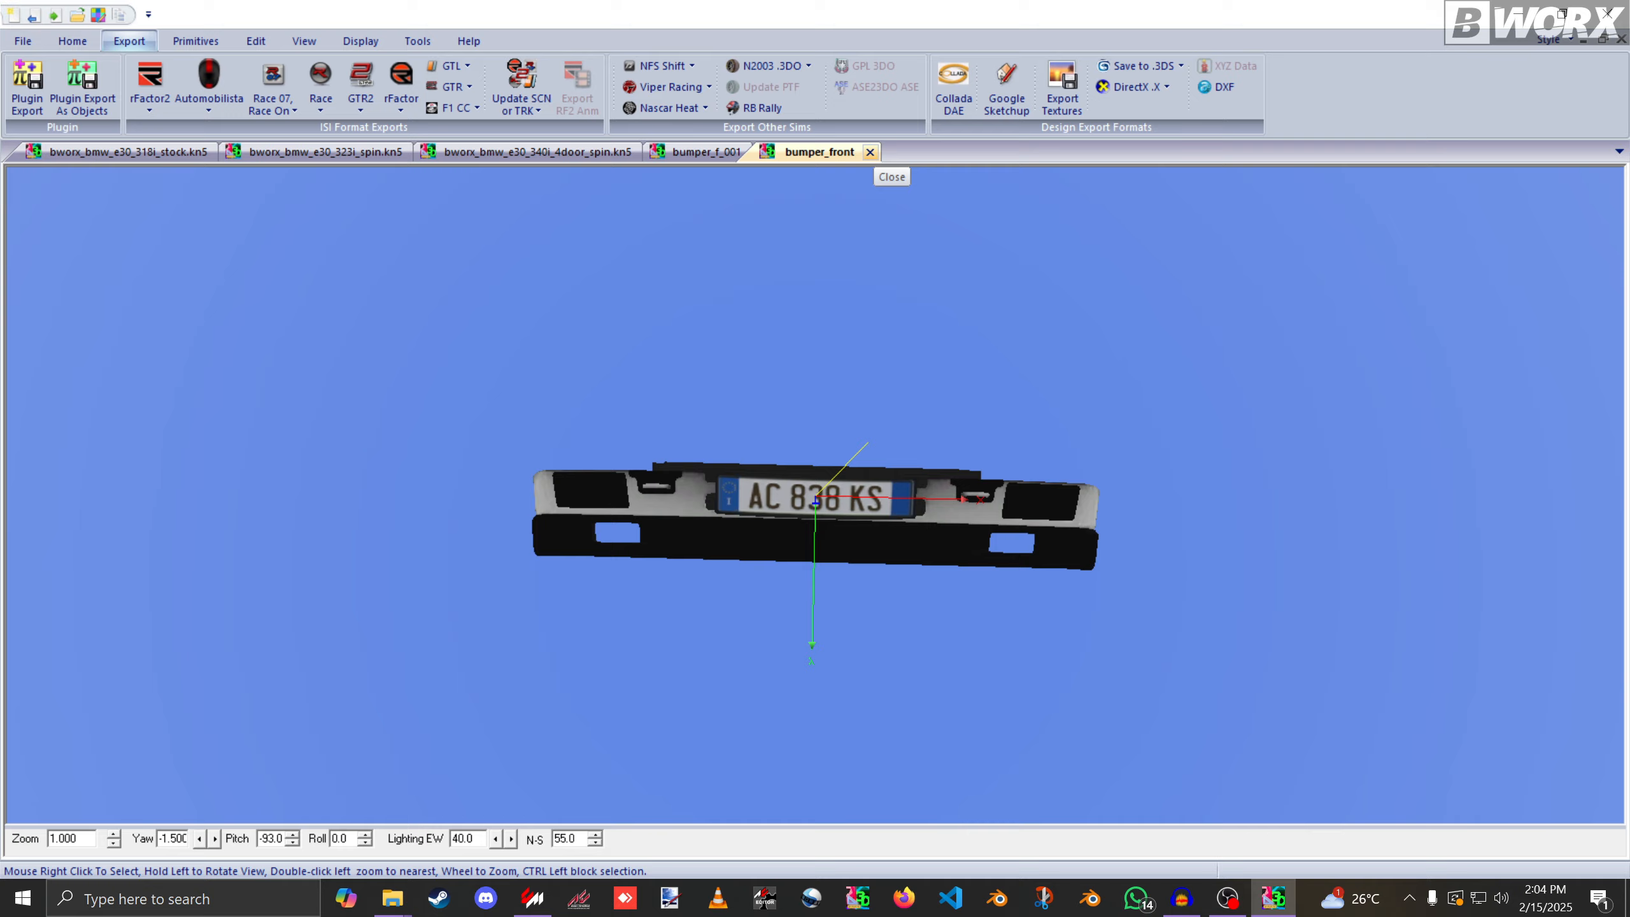
left_click(870, 152)
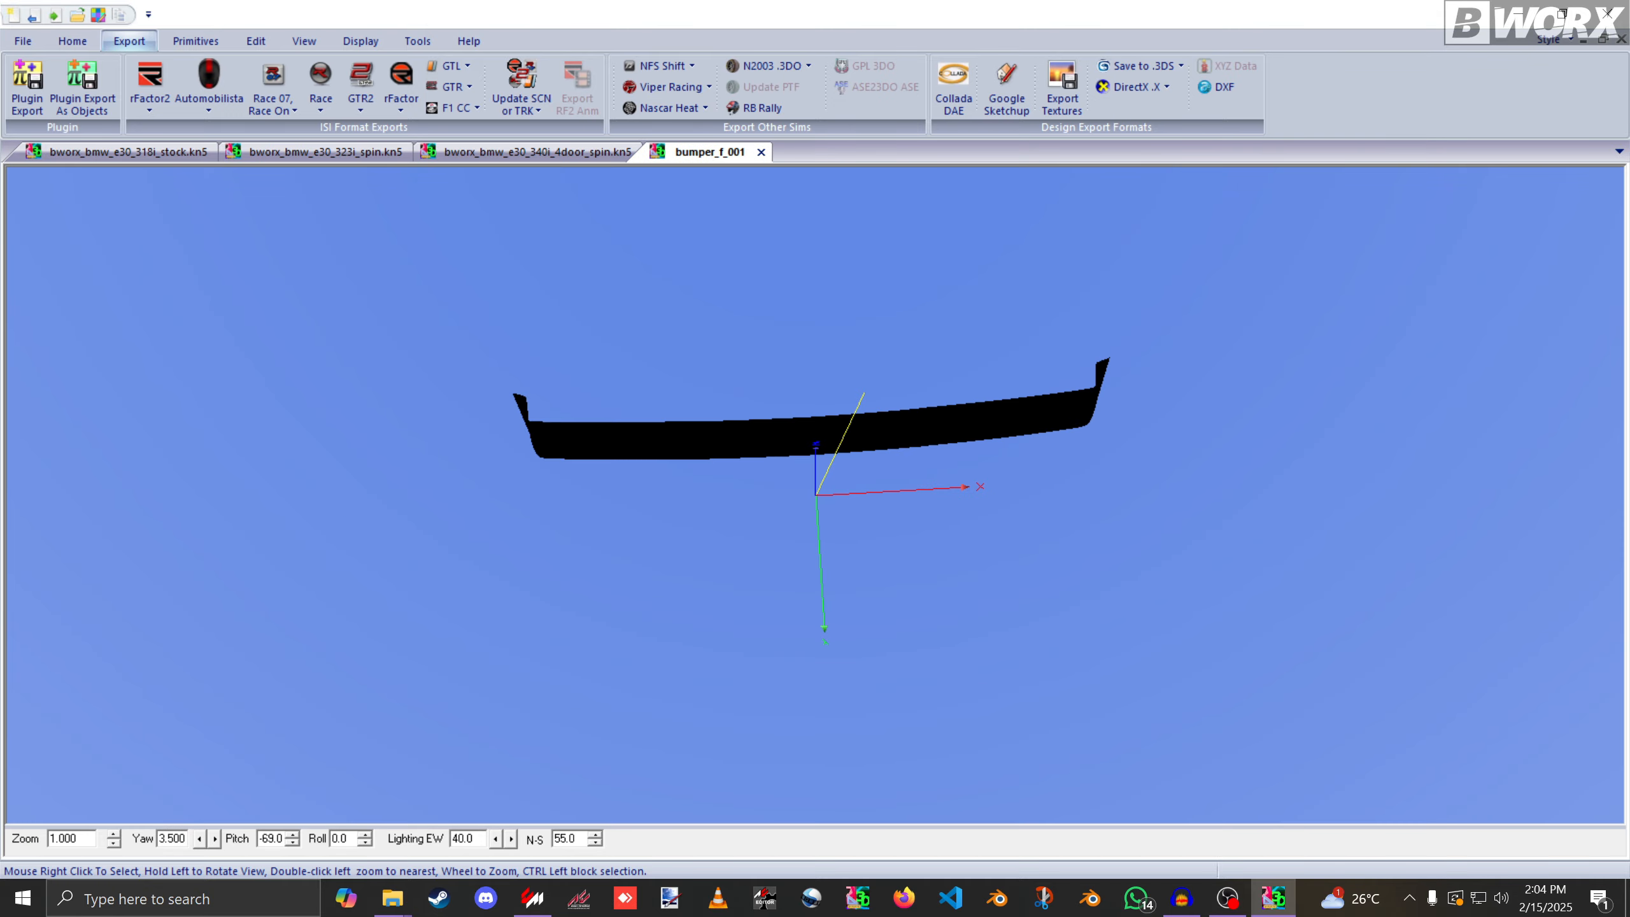
left_click(759, 152)
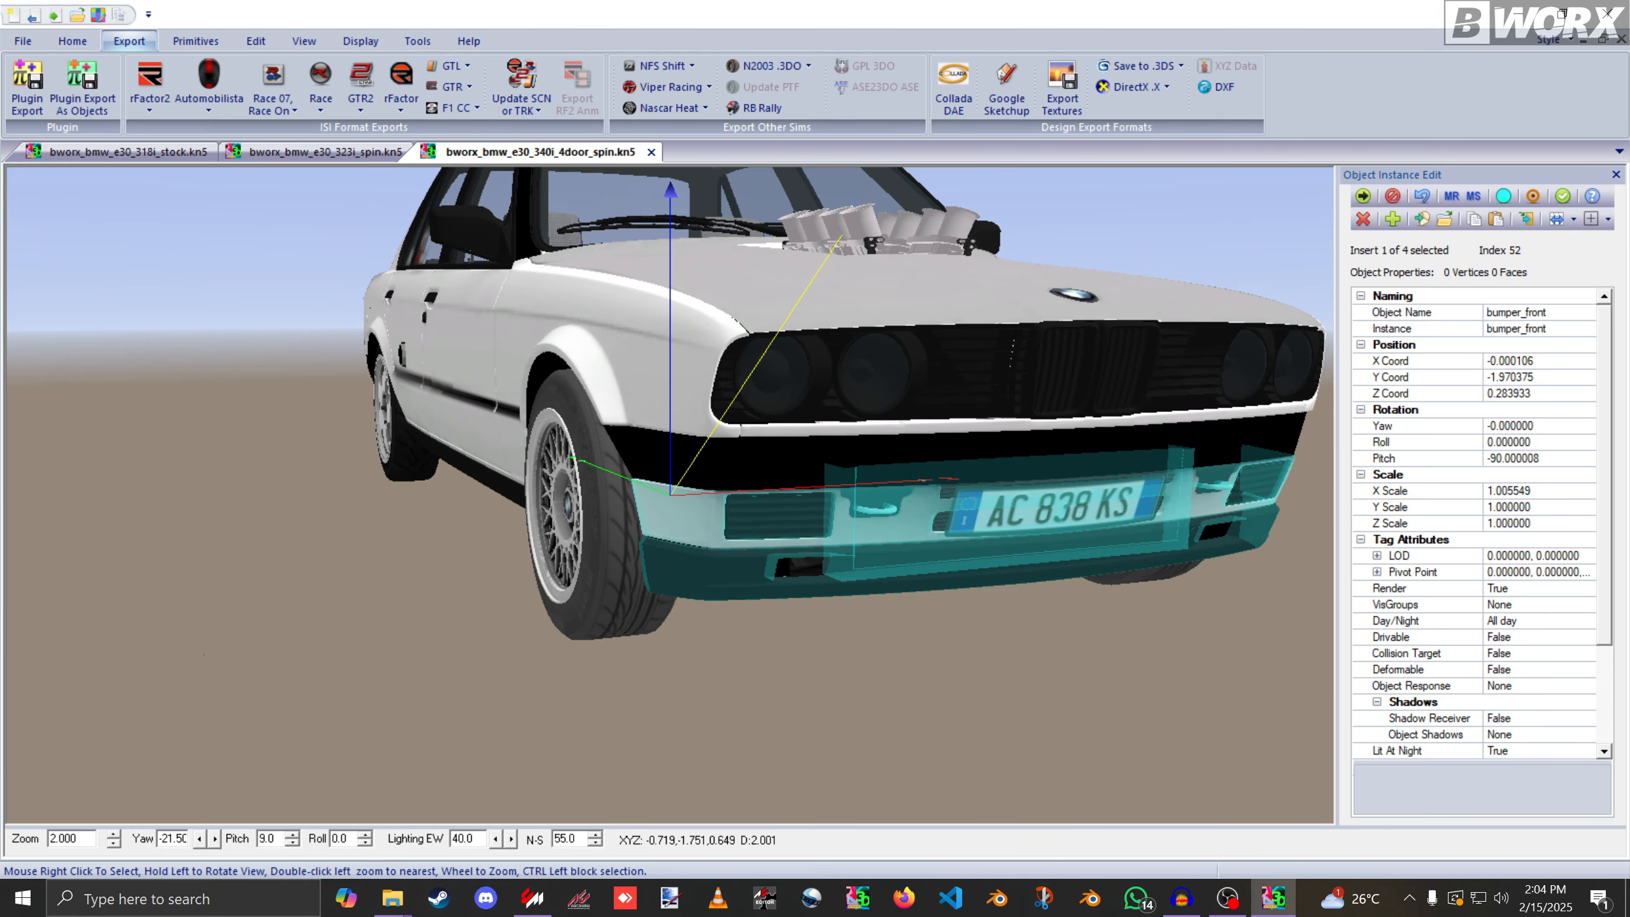
Select the black lower rear body object, stone, on the 340i 4-door model and open it as a separate object.
left_click_drag(649, 372, 495, 380)
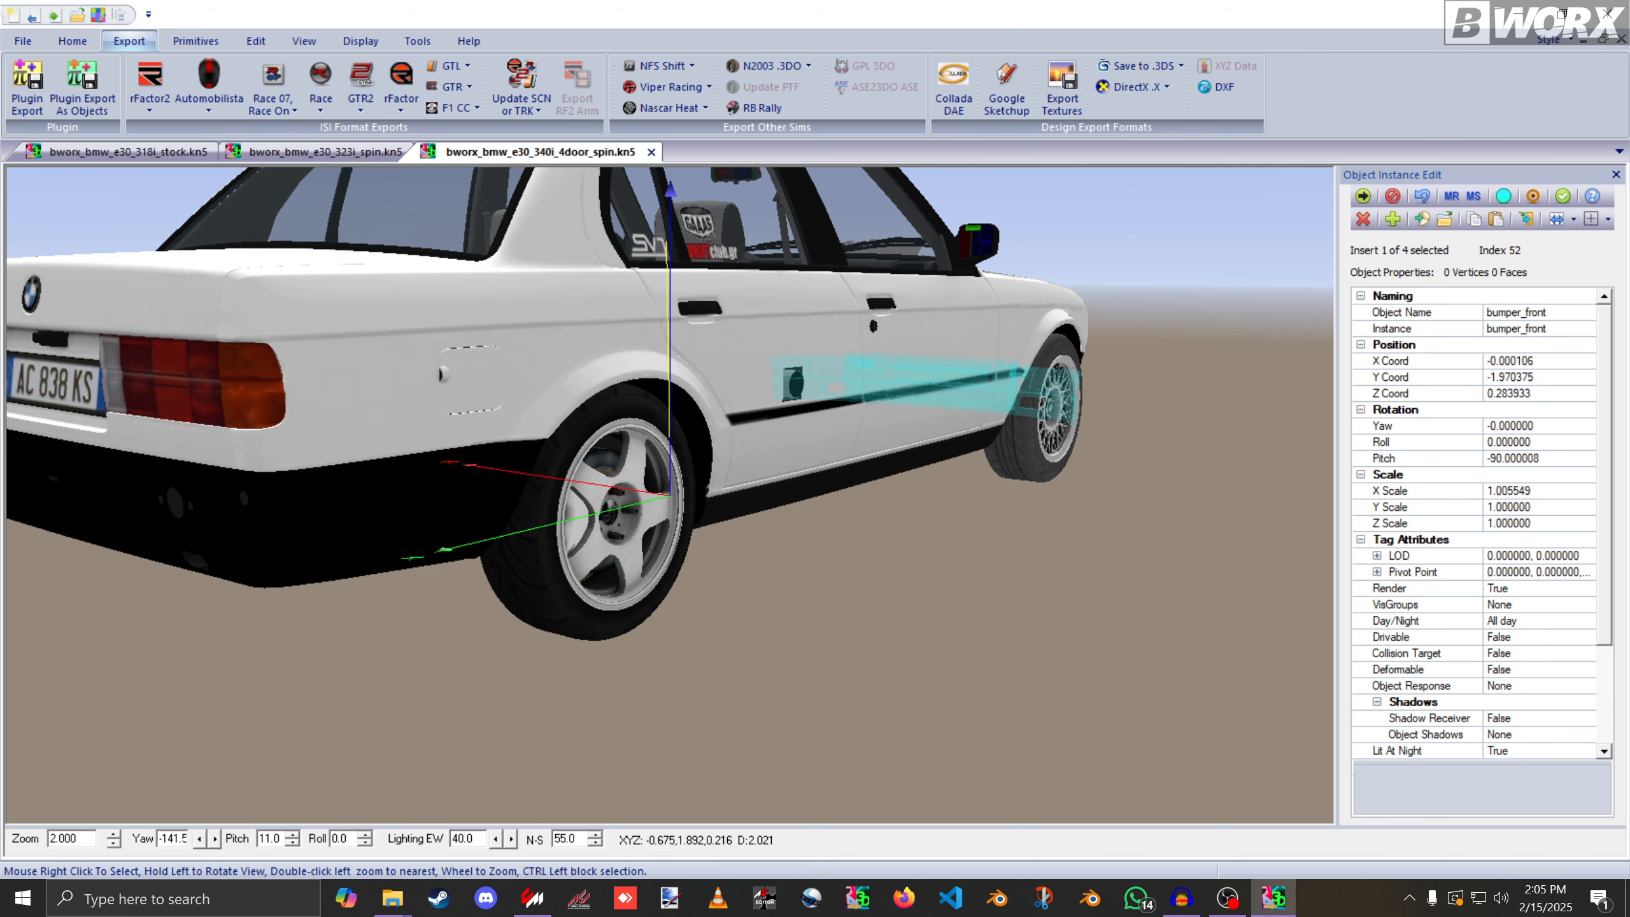
right_click(335, 591)
mouse_move(385, 666)
left_click(519, 665)
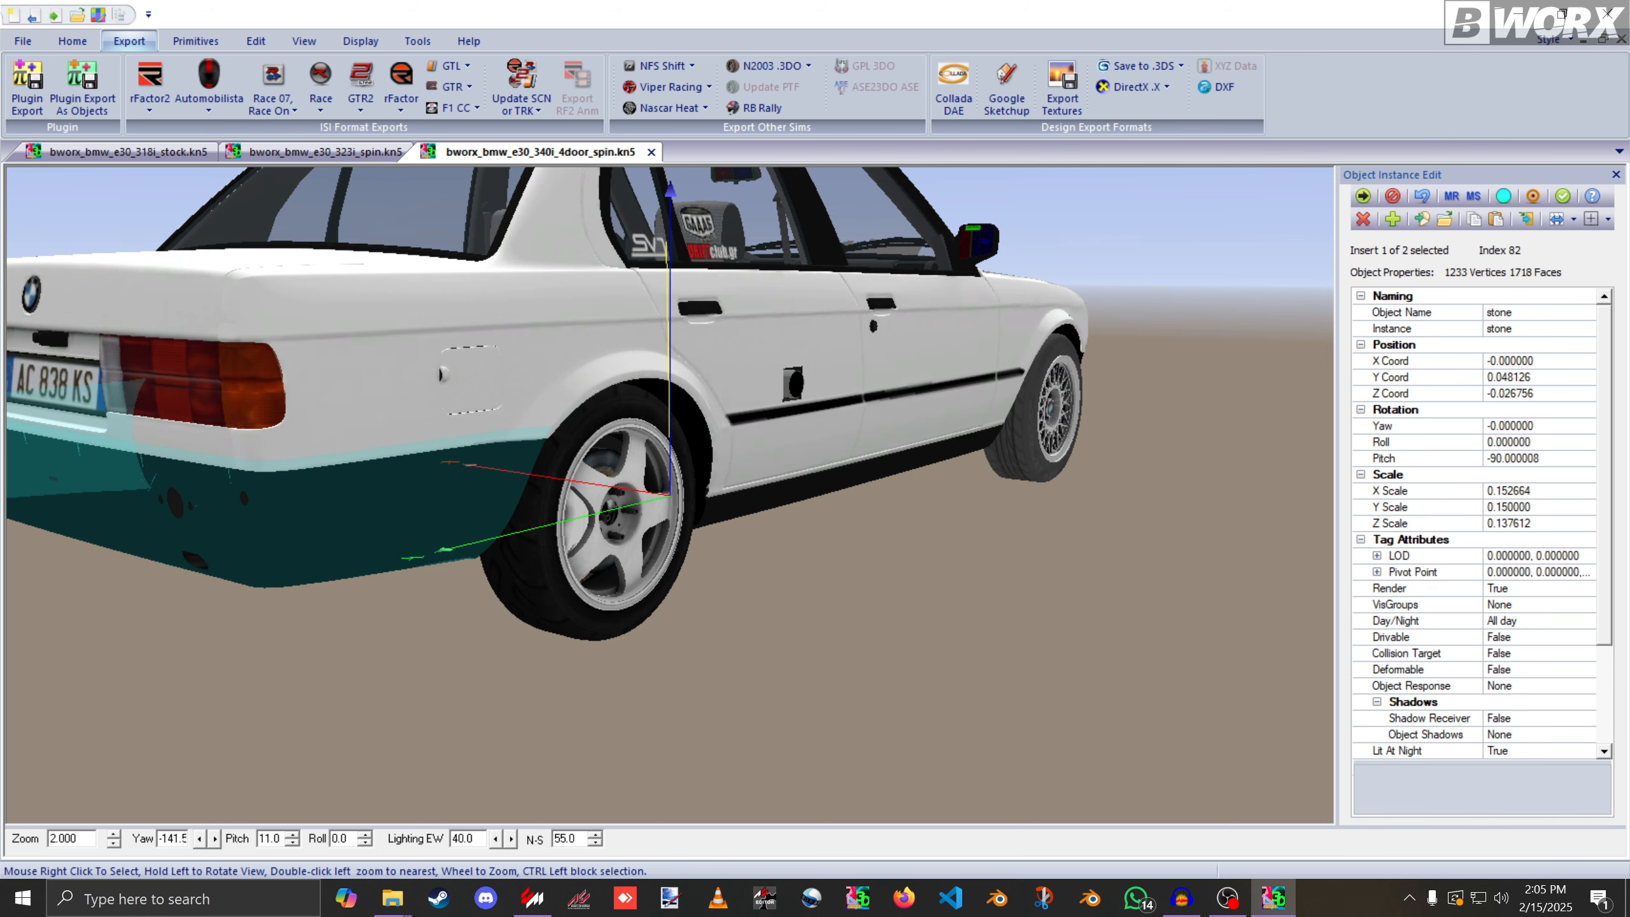
left_click(1421, 219)
Return to the 340i 4-door model, check the objects at its lower rear corner and close the model.
left_click(552, 152)
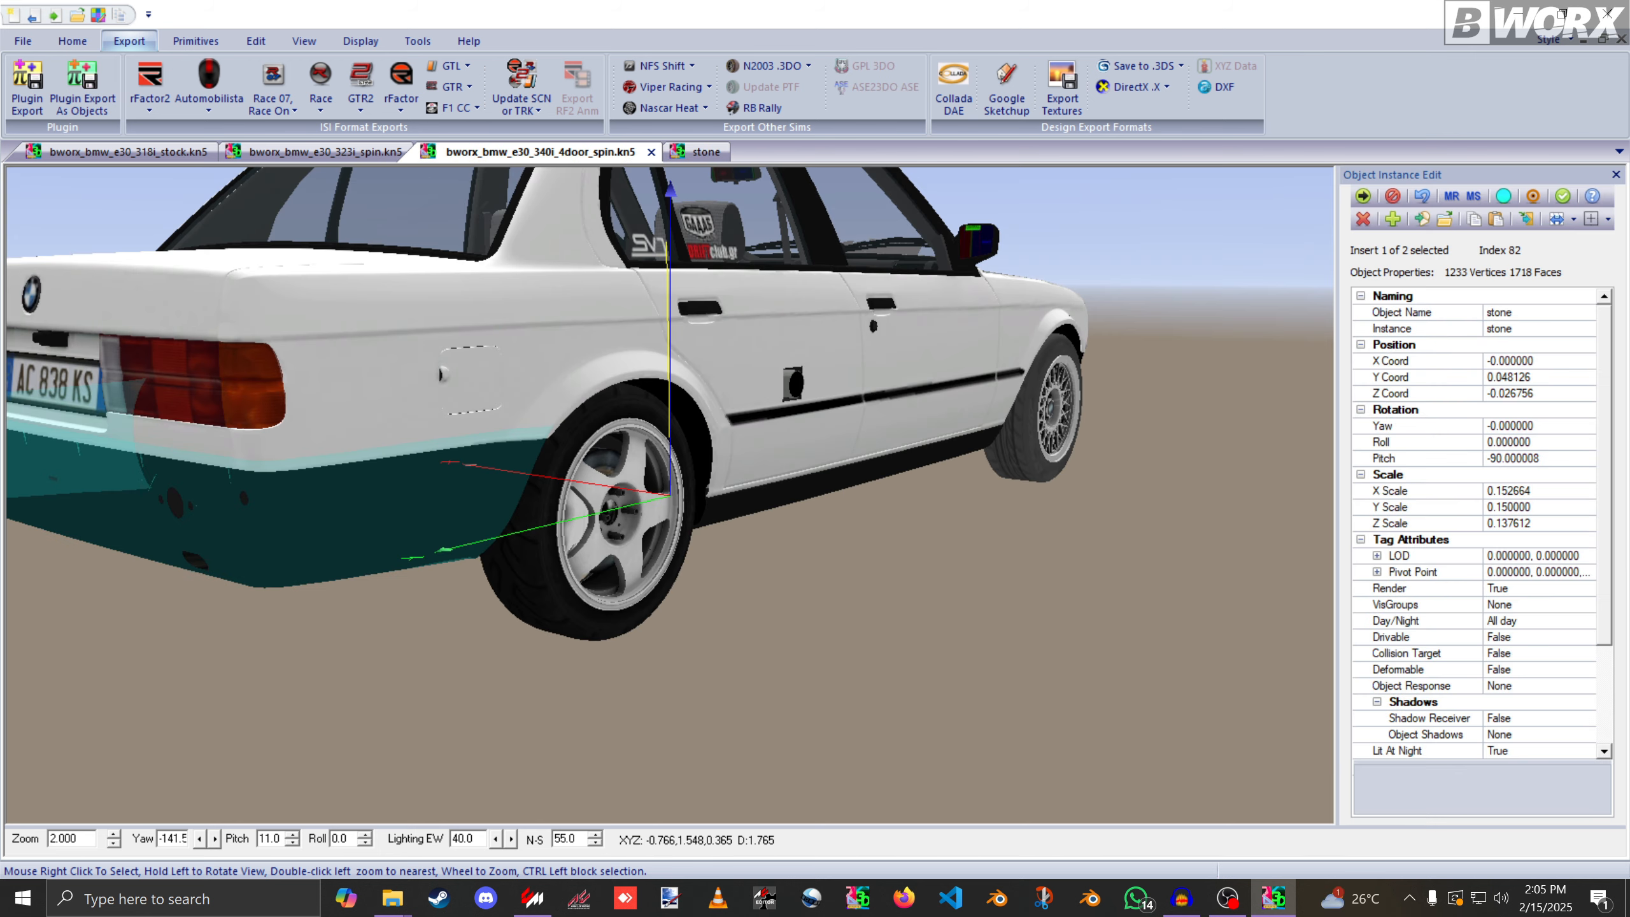
left_click_drag(500, 478, 546, 468)
right_click(358, 393)
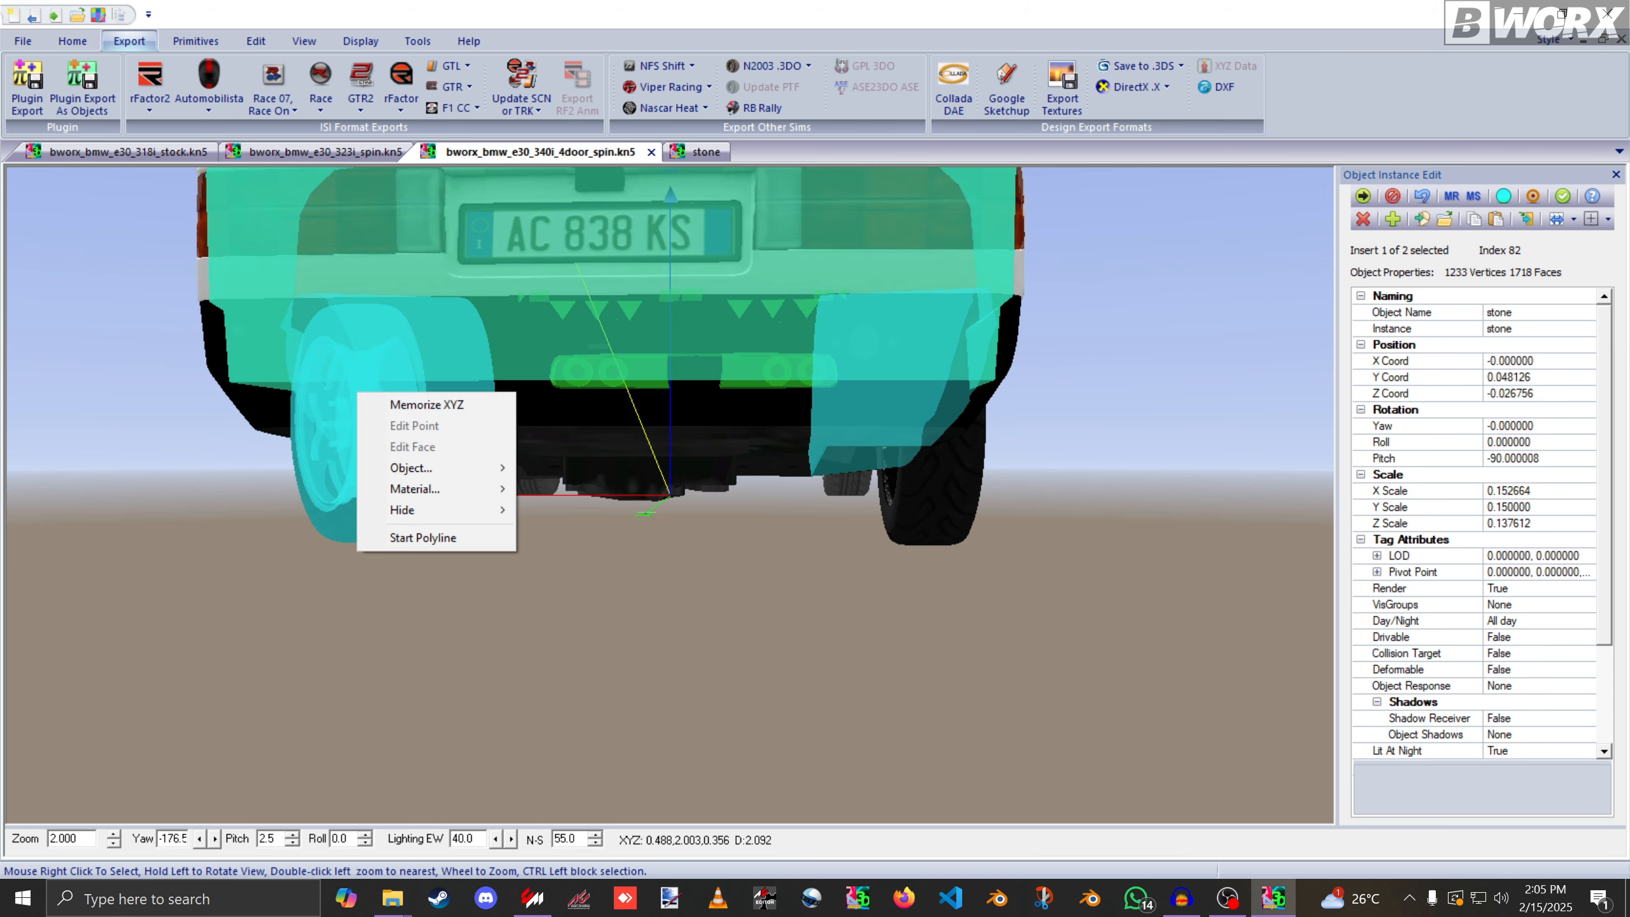
mouse_move(450, 467)
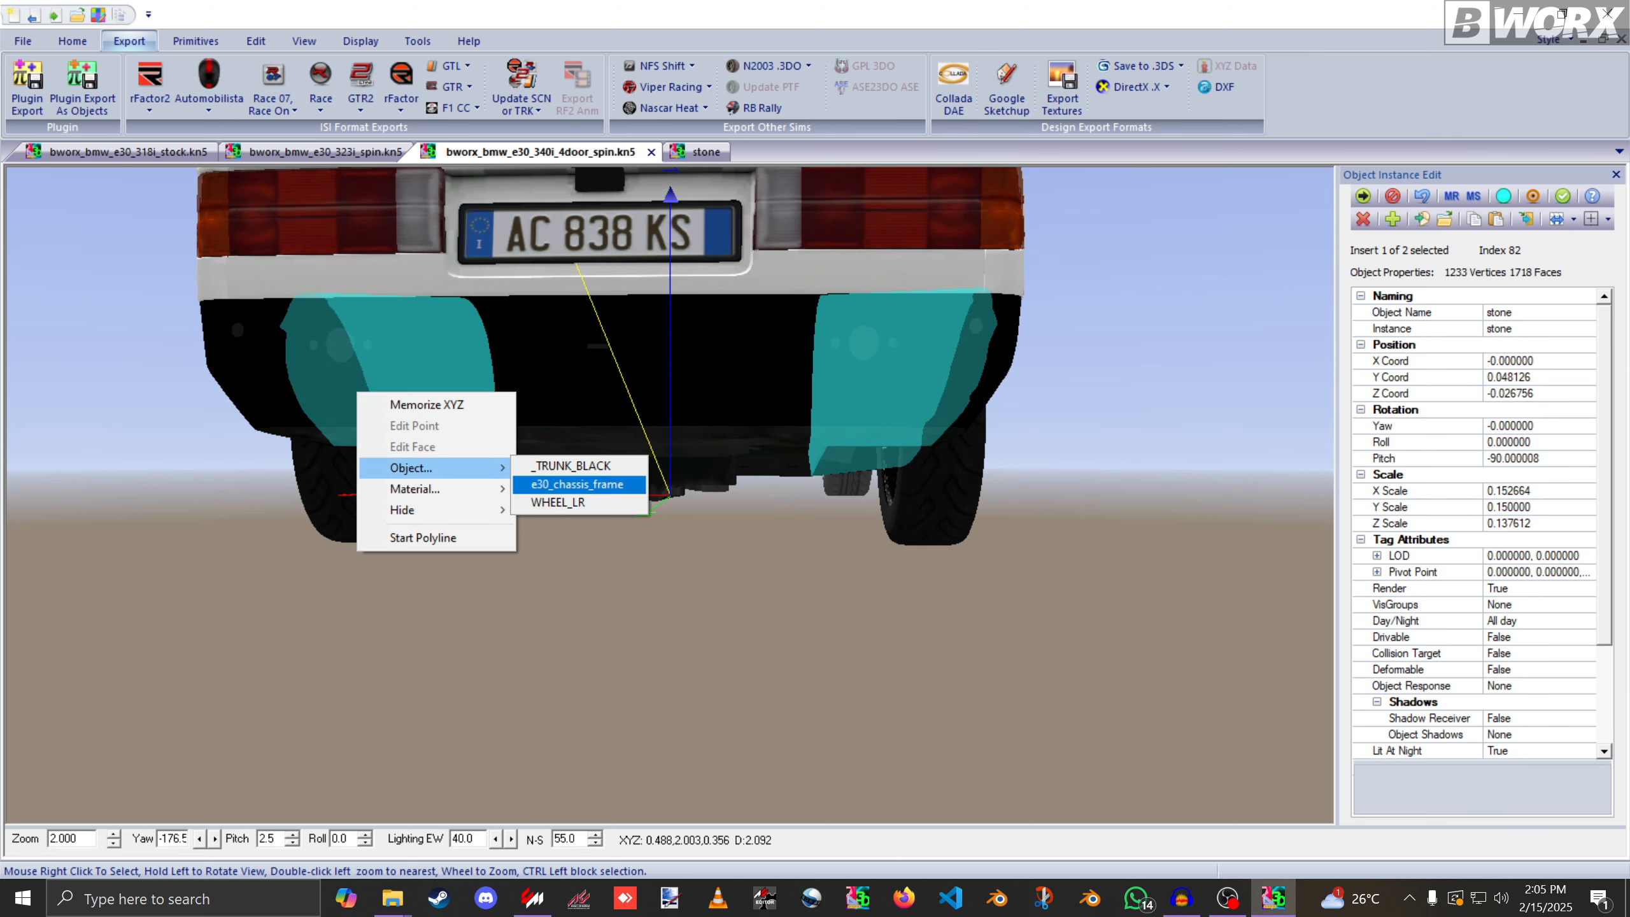
left_click(593, 558)
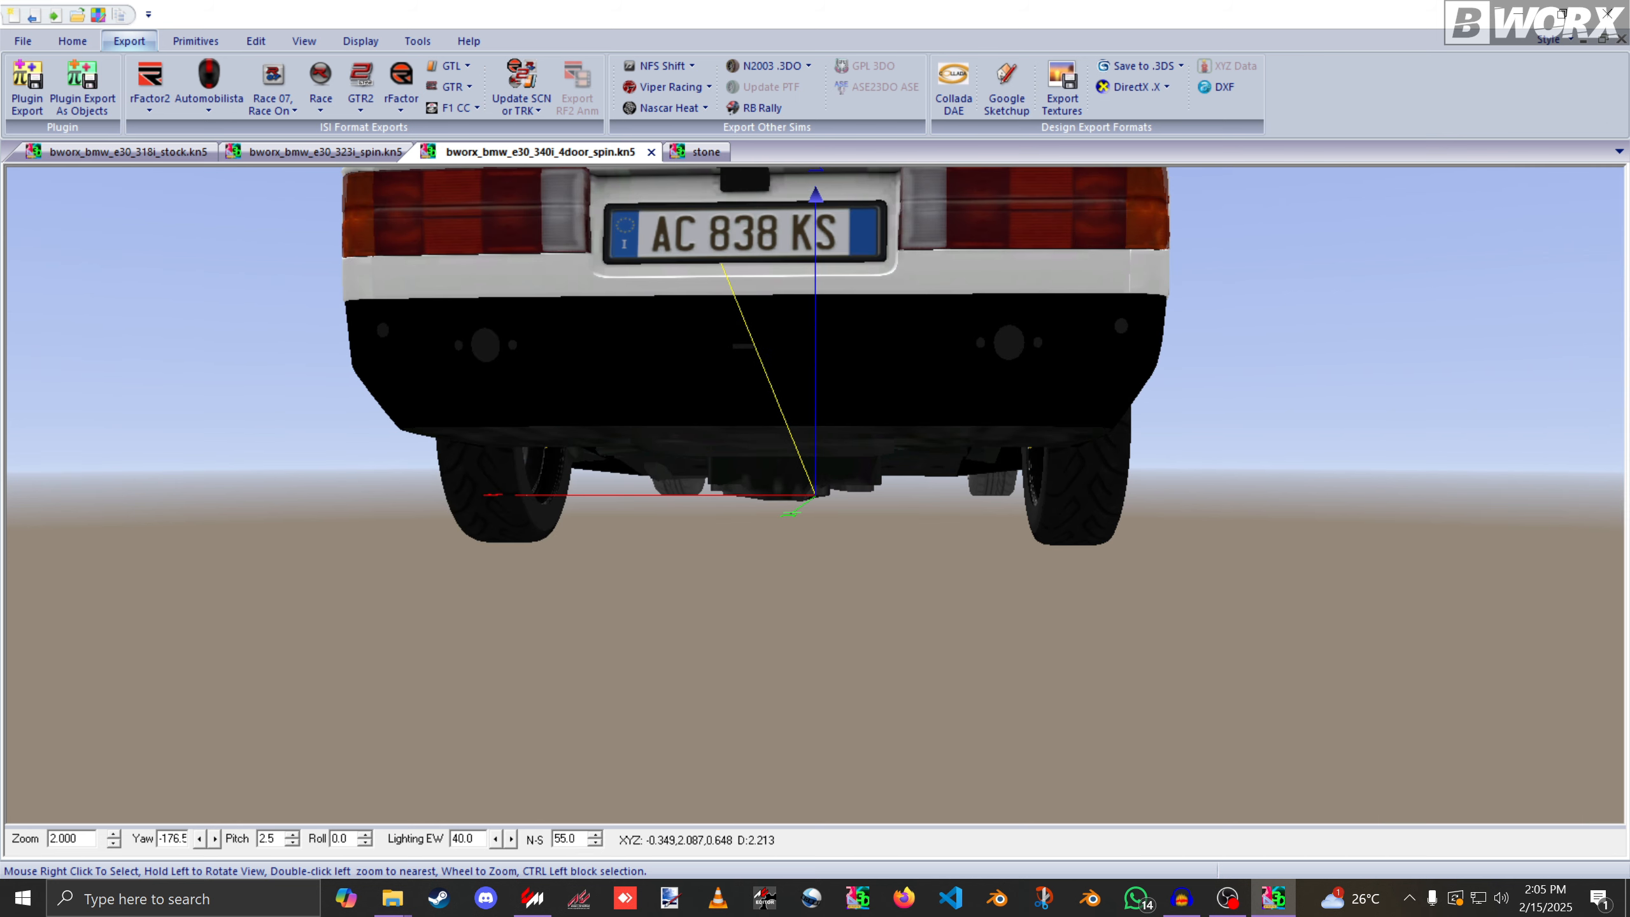
left_click(651, 151)
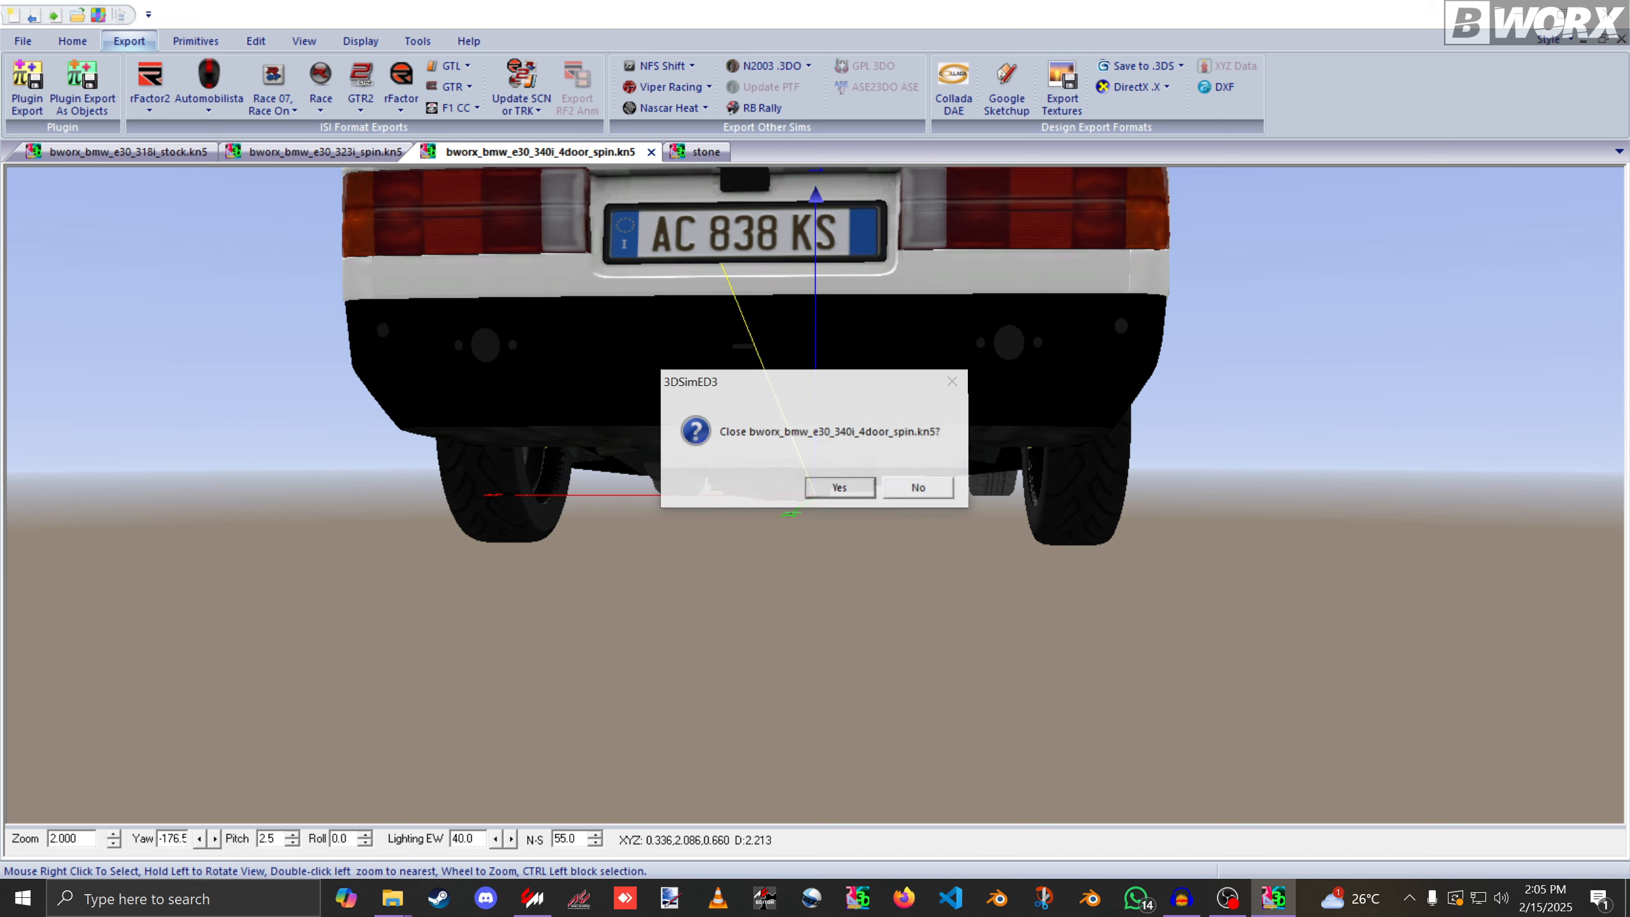
key("Return")
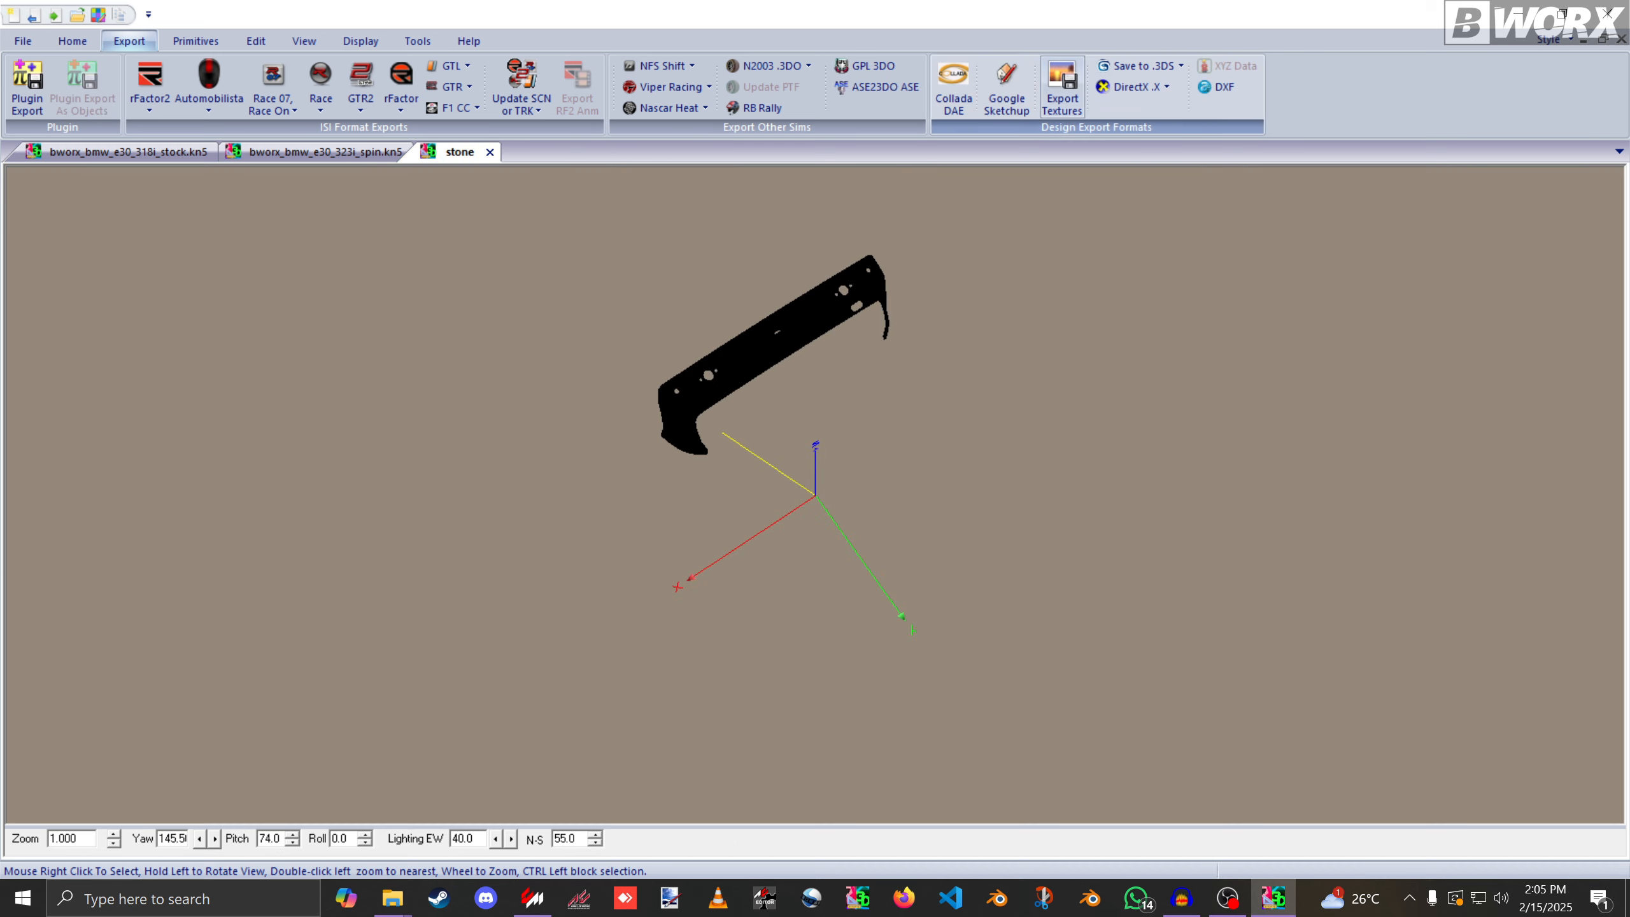
Export the textures of the stone object to the texture folder of the car.
left_click(1061, 86)
scroll(860, 433, "down", 2)
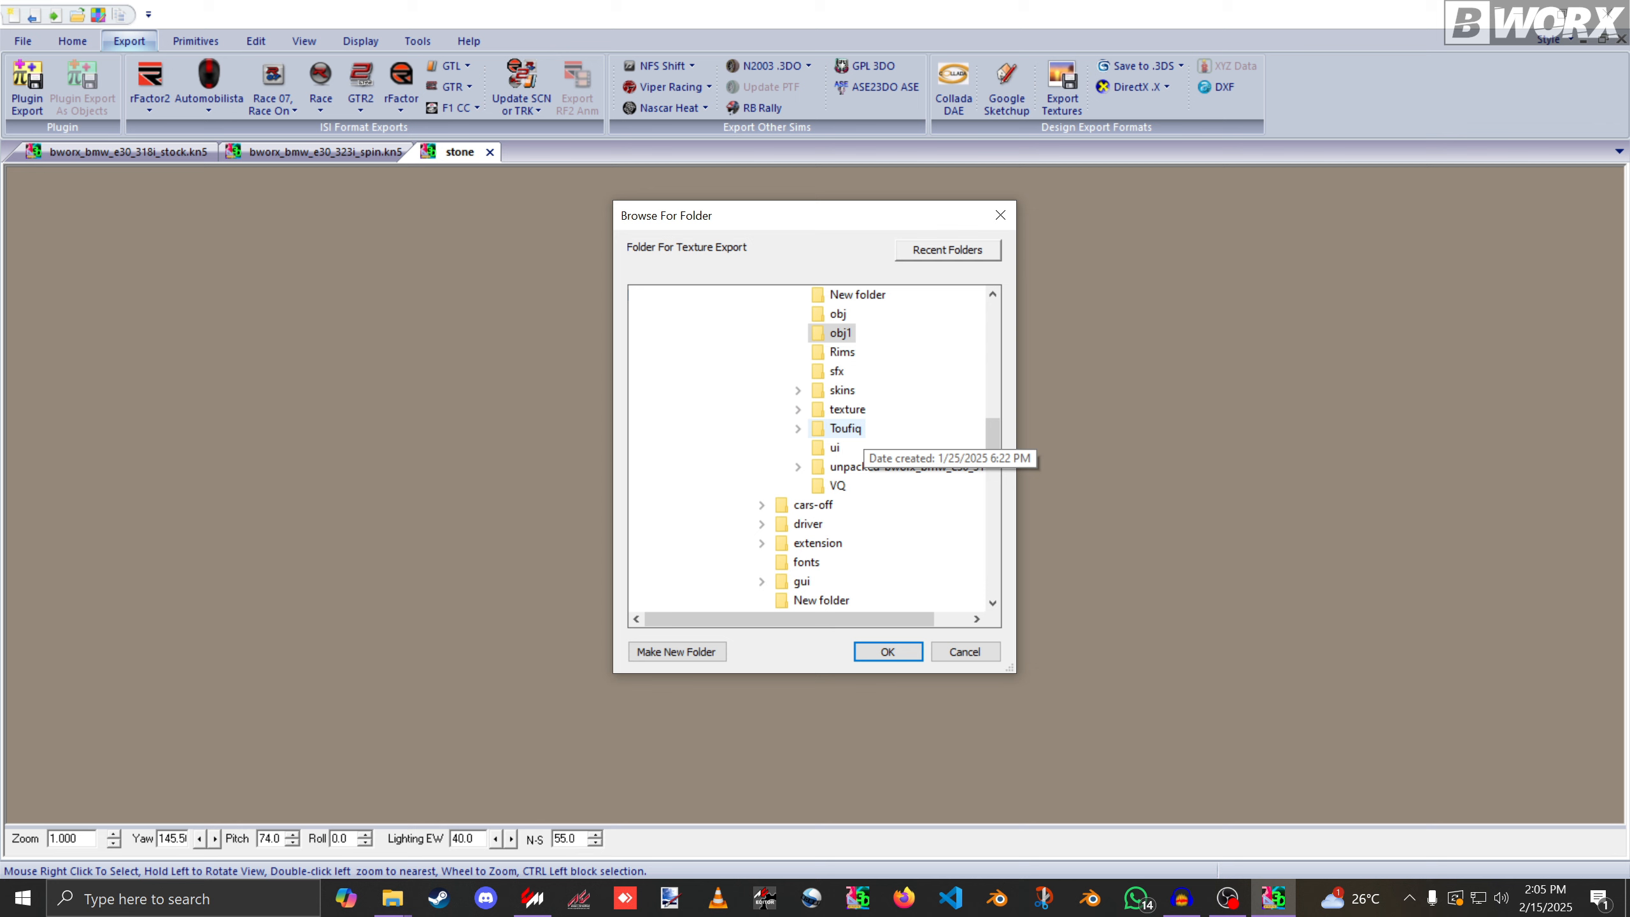
scroll(852, 465, "up", 1)
left_click(849, 468)
key("Return")
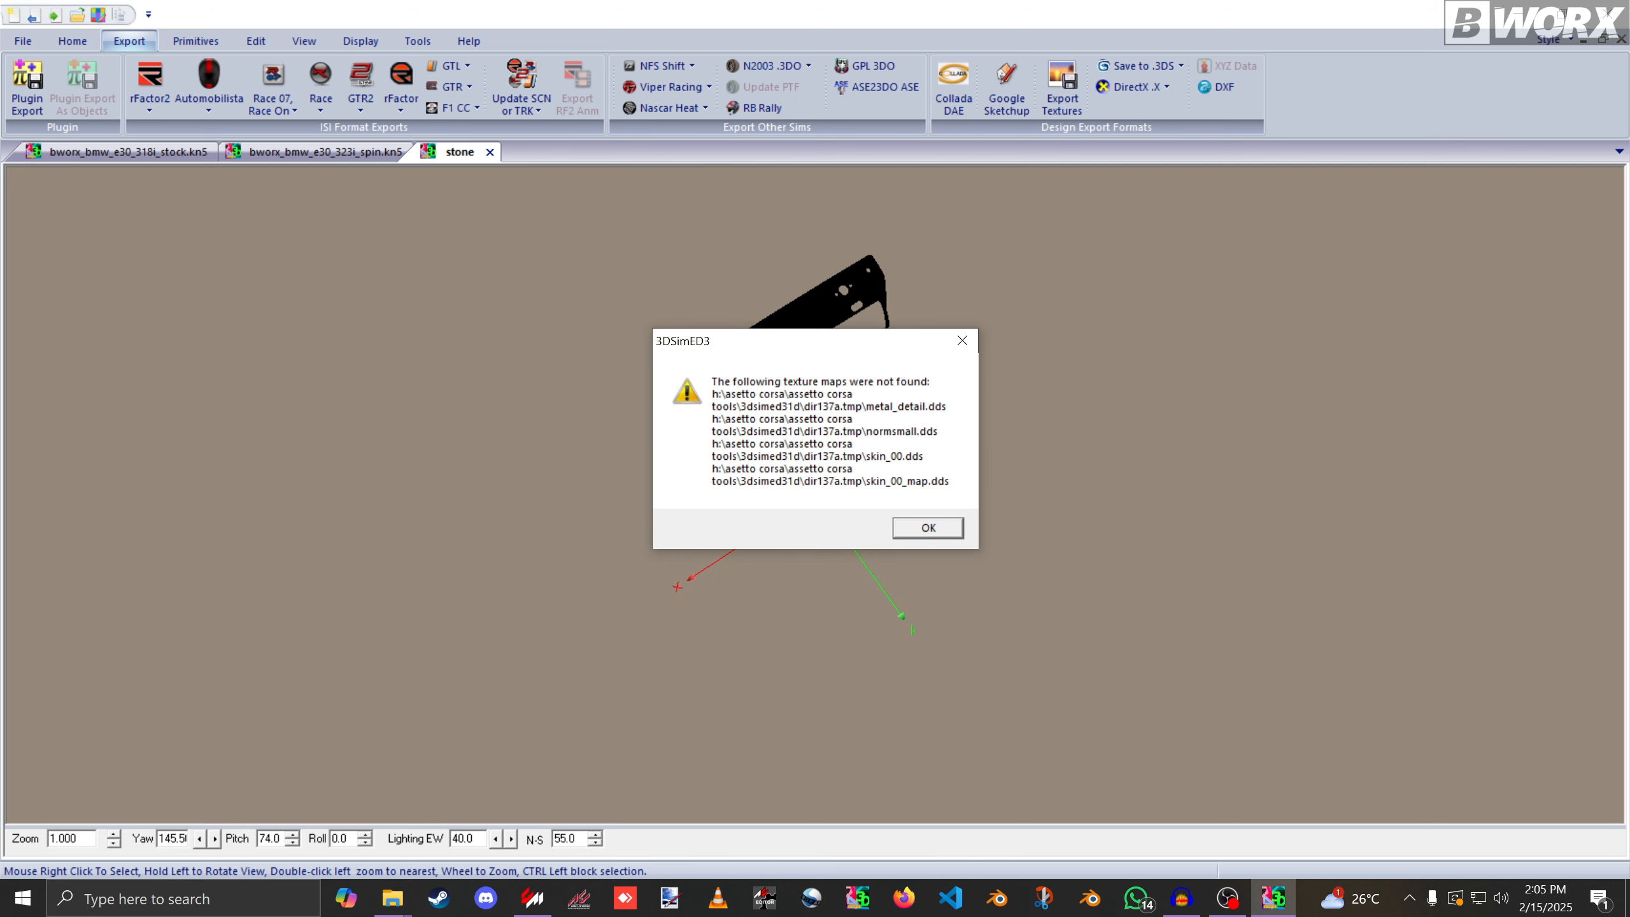
key("Return")
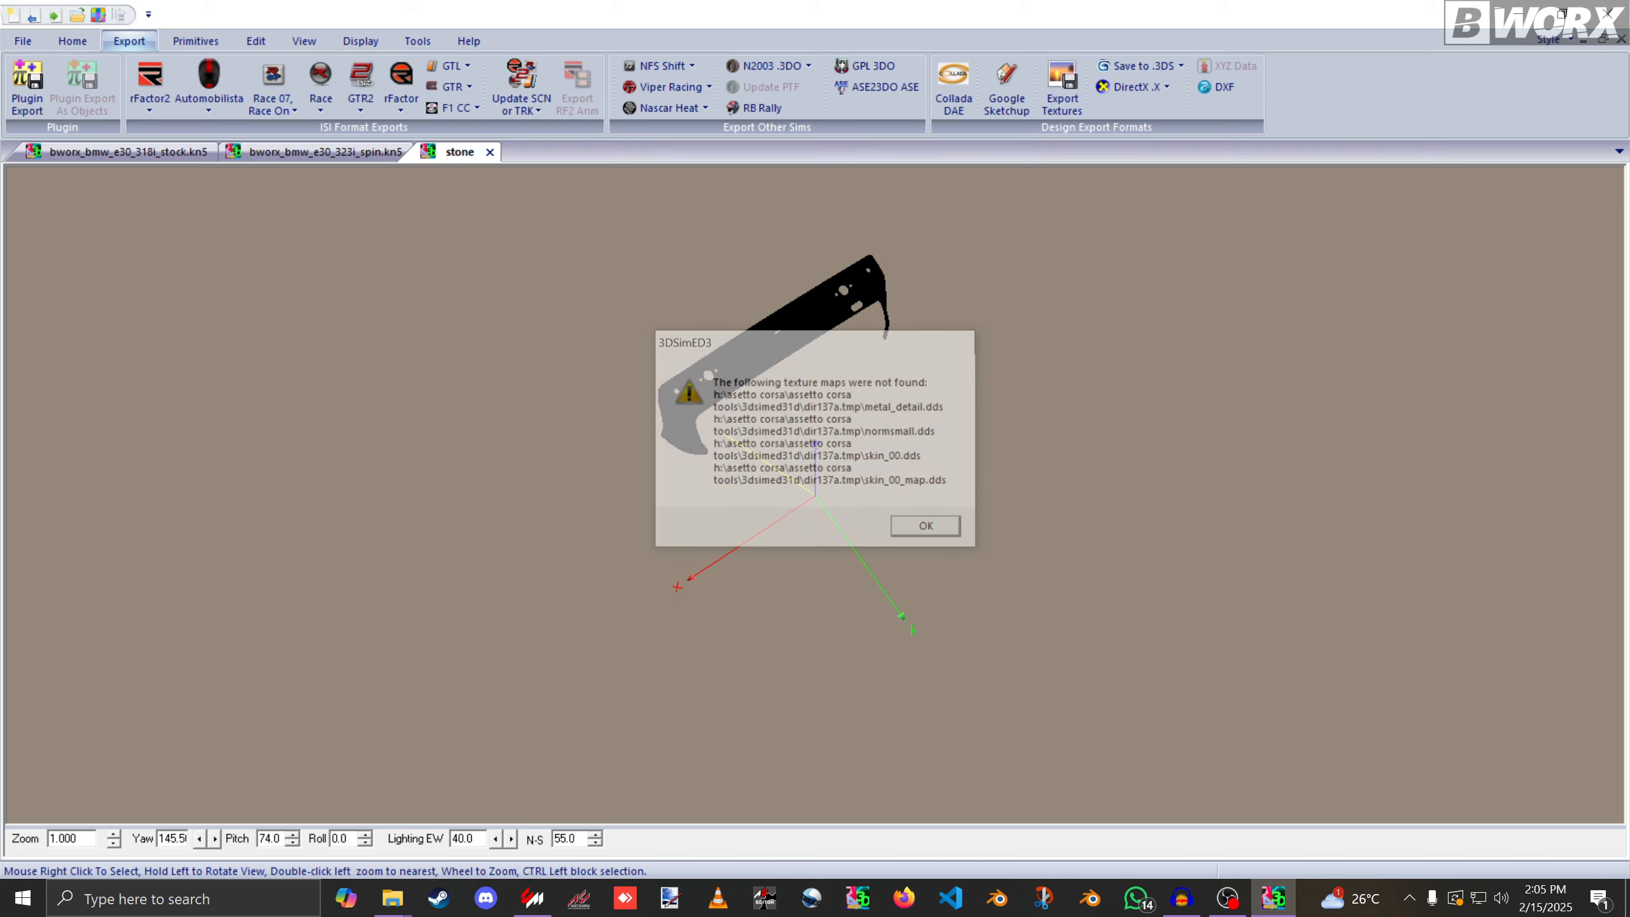
Save stone.3se in the obj1 folder with relative texture paths, and close the stone object.
key("ctrl+s")
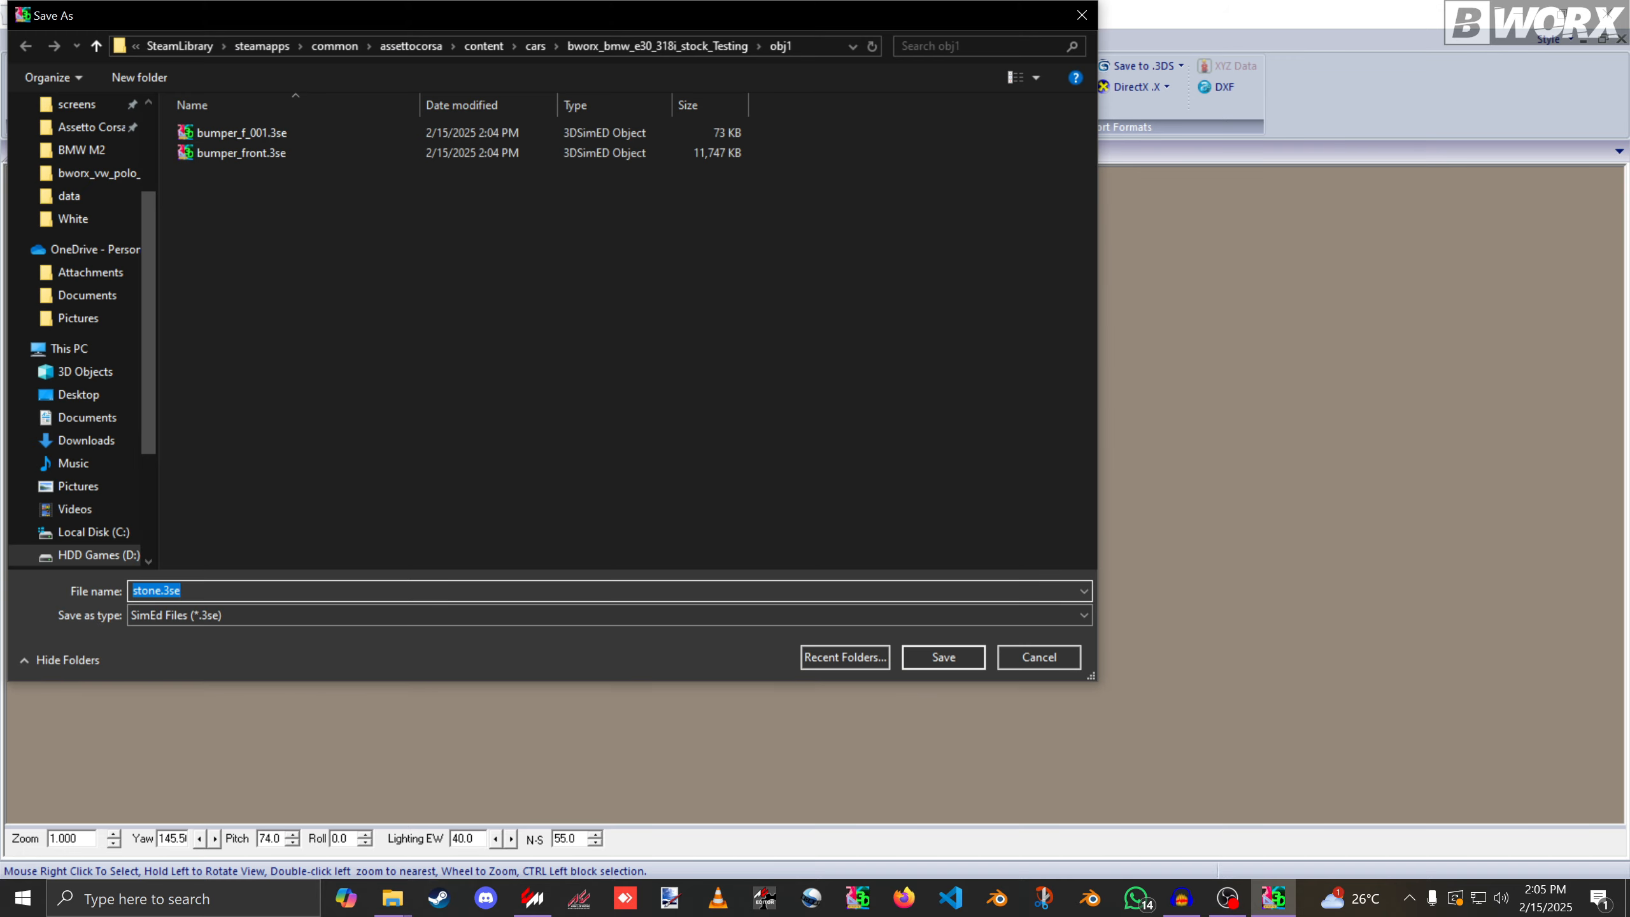
key("Return")
key("Return")
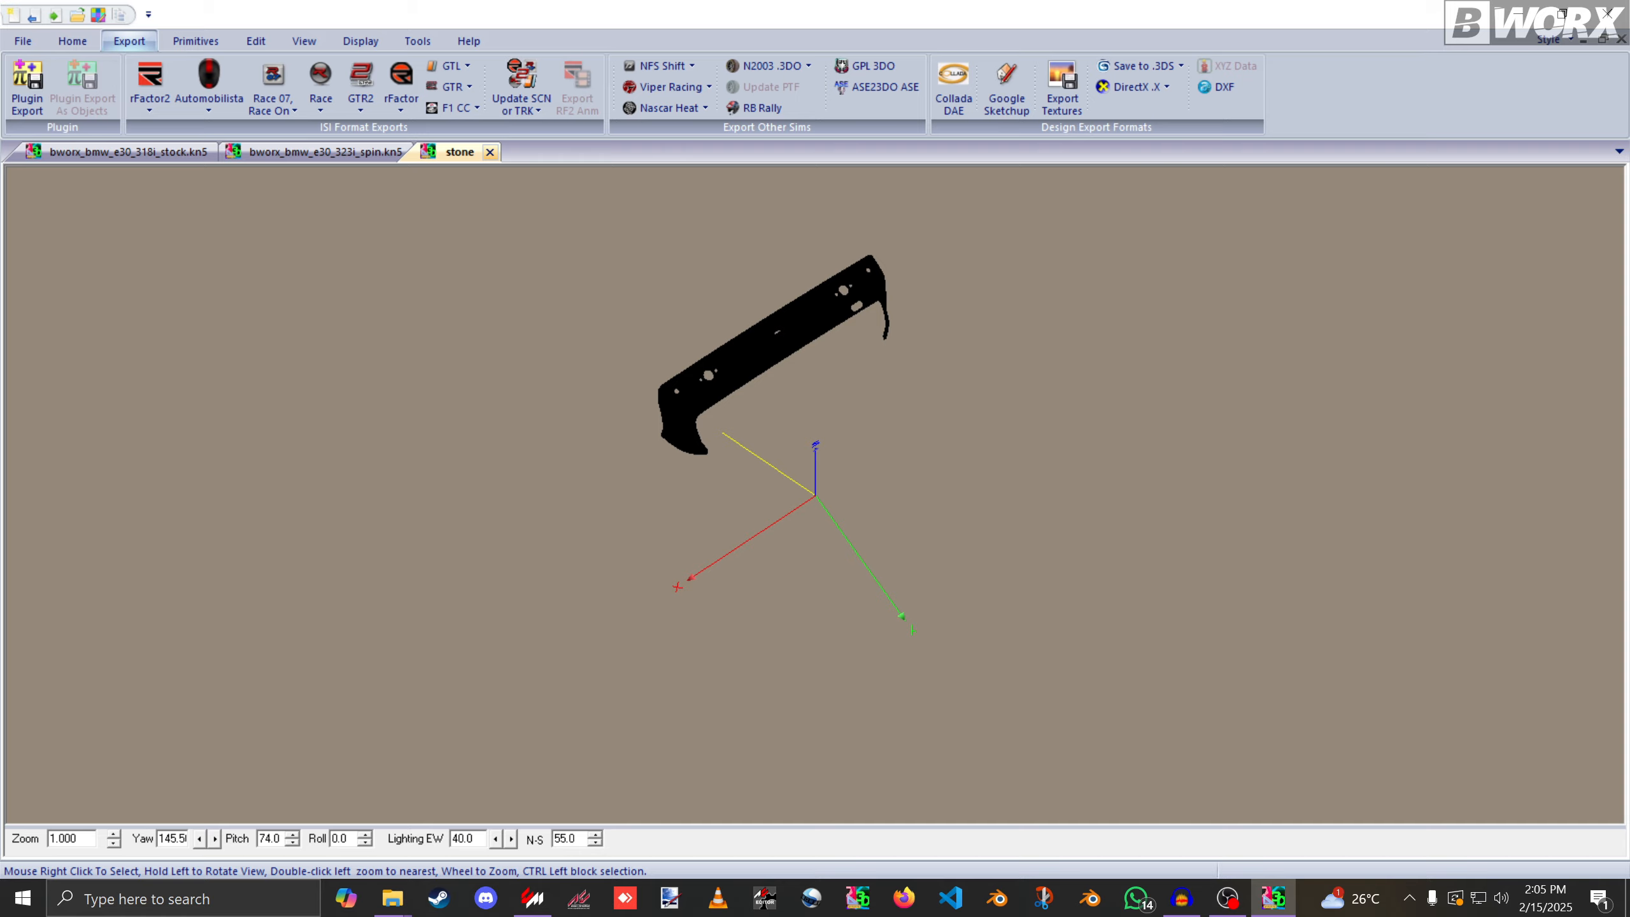
left_click(490, 152)
key("Return")
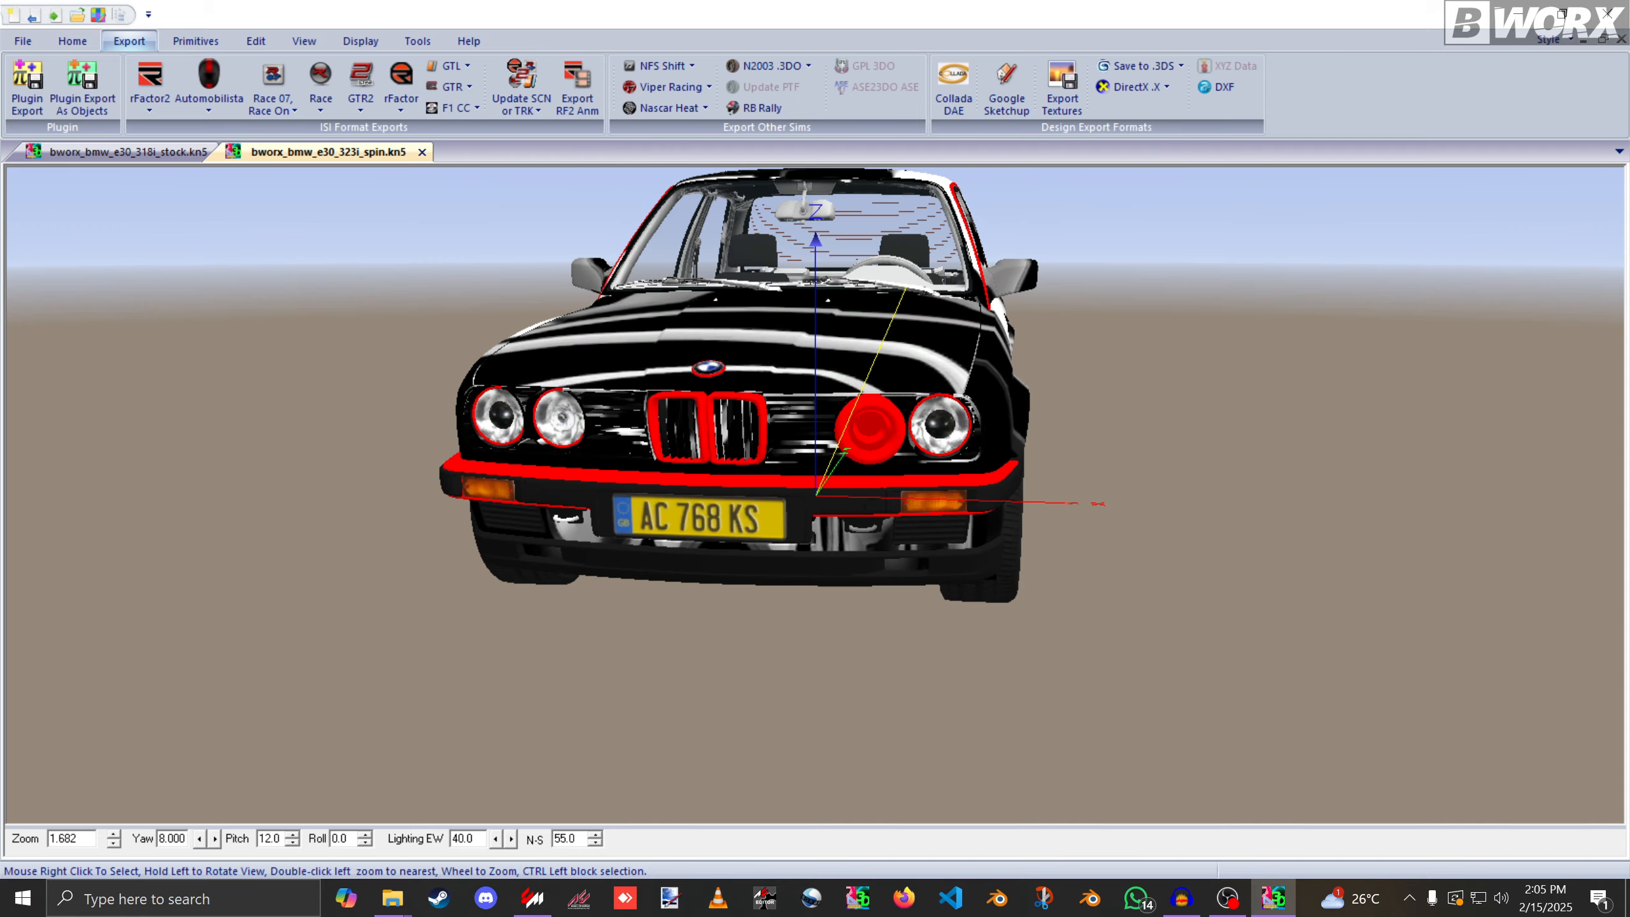
Select the stack object at the headlight of the 323i model and open it as a separate object.
left_click_drag(715, 401, 676, 394)
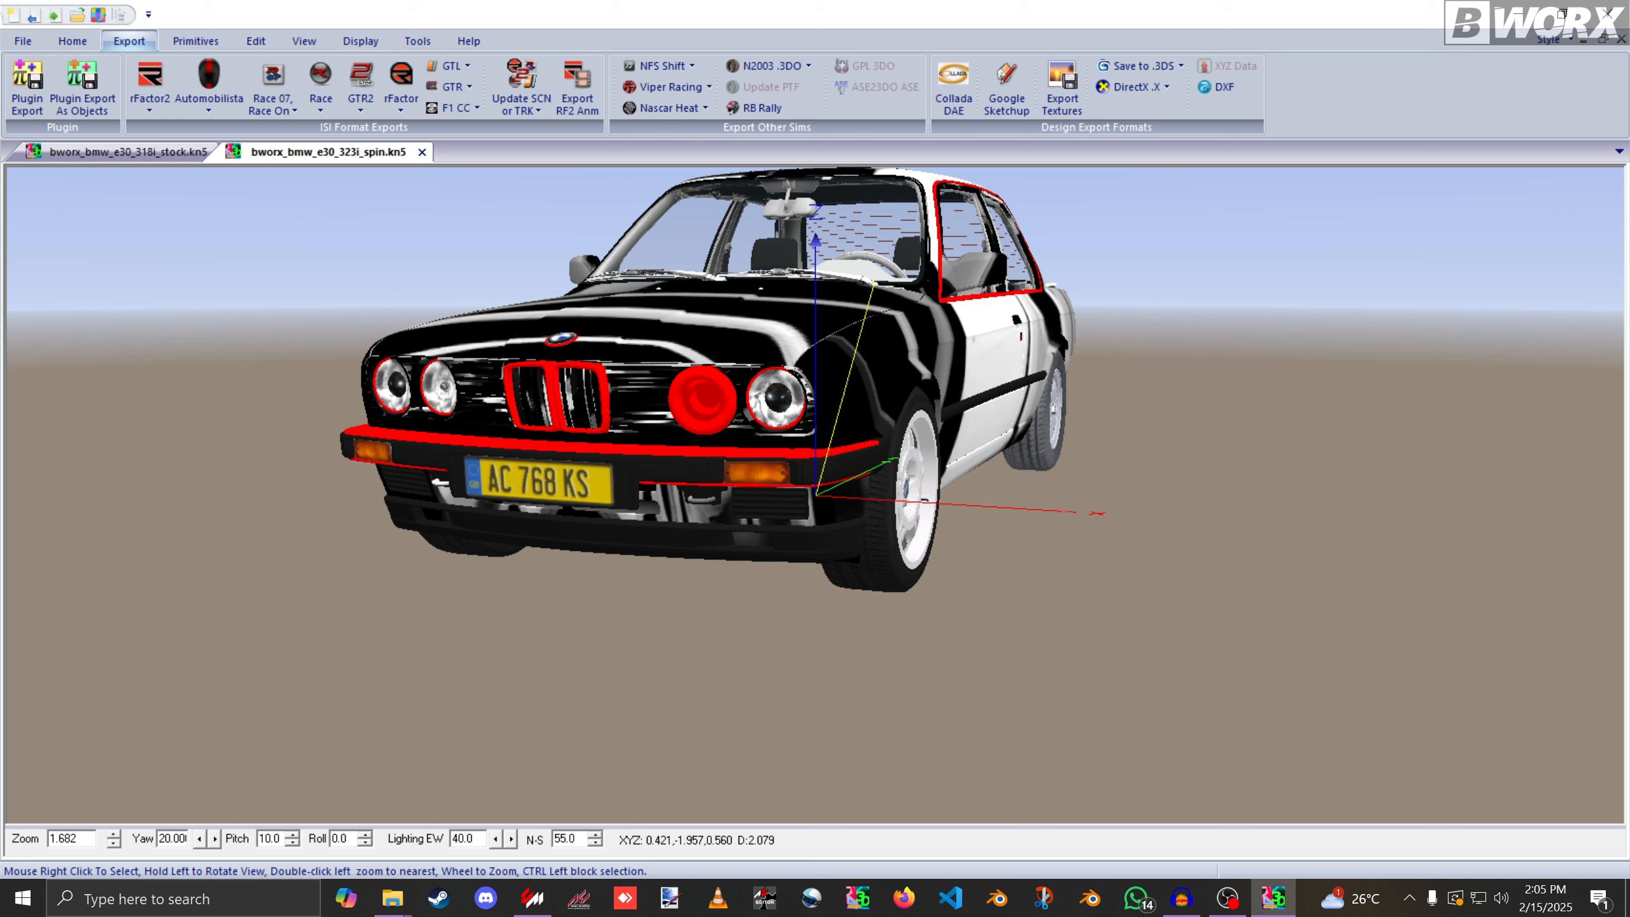
right_click(762, 439)
mouse_move(834, 529)
left_click(949, 526)
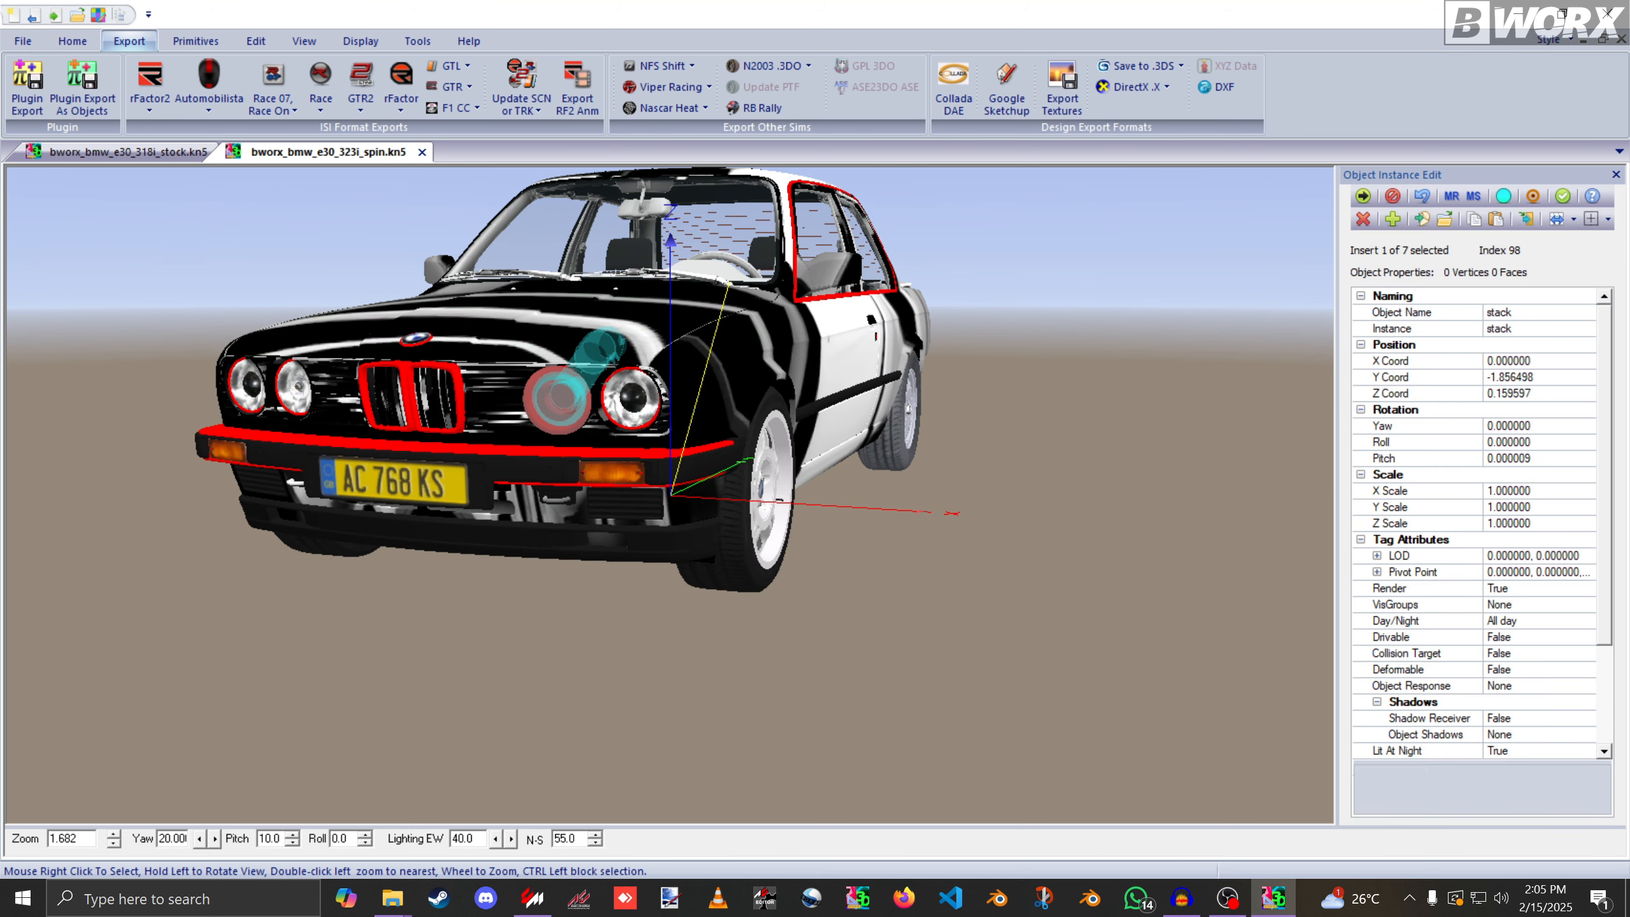
left_click(1421, 219)
Inspect the isolated stack object and export its textures to the car's texture folder.
scroll(885, 413, "down", 4)
left_click_drag(834, 411, 1014, 376)
left_click_drag(710, 456, 1005, 484)
scroll(909, 471, "up", 2)
scroll(1005, 484, "down", 1)
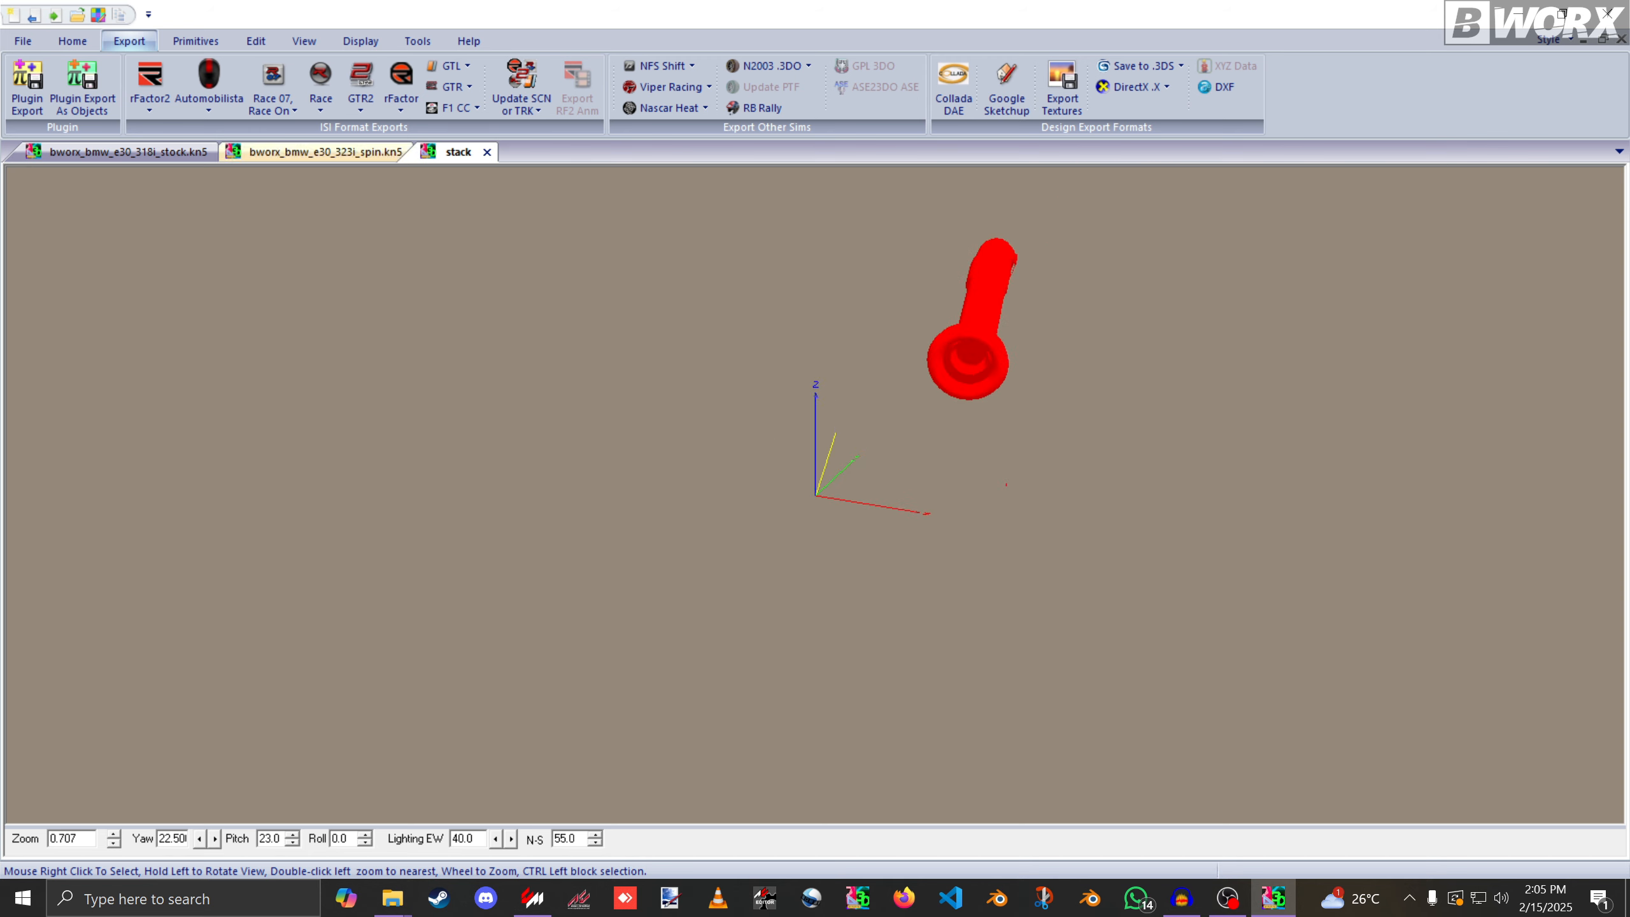
left_click(1061, 87)
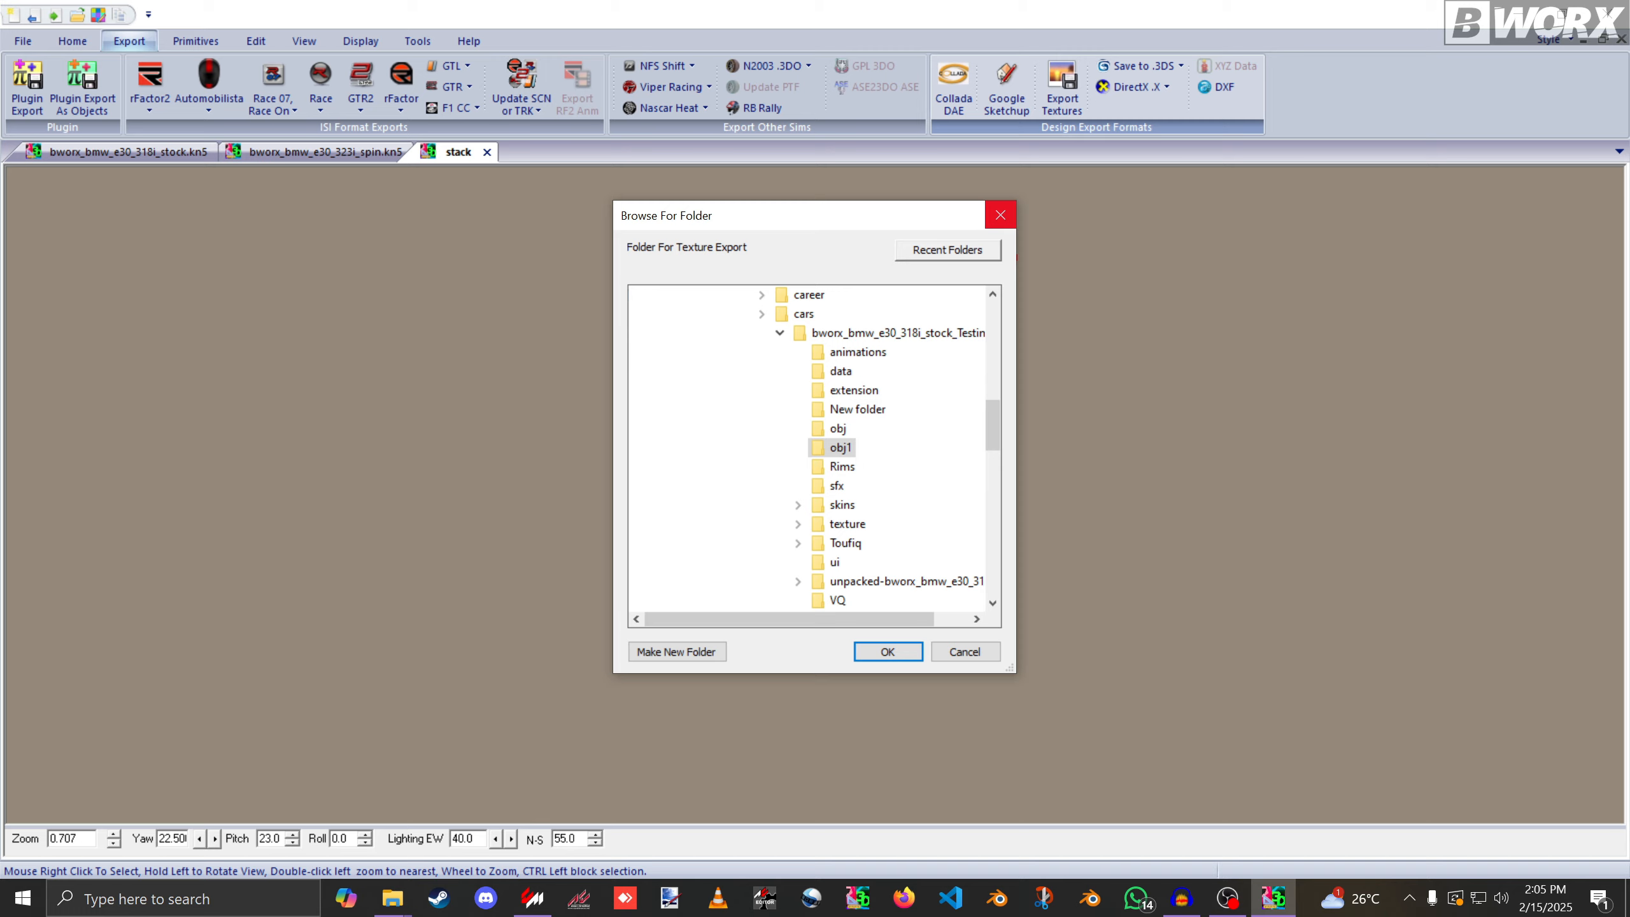
left_click(848, 524)
left_click(888, 652)
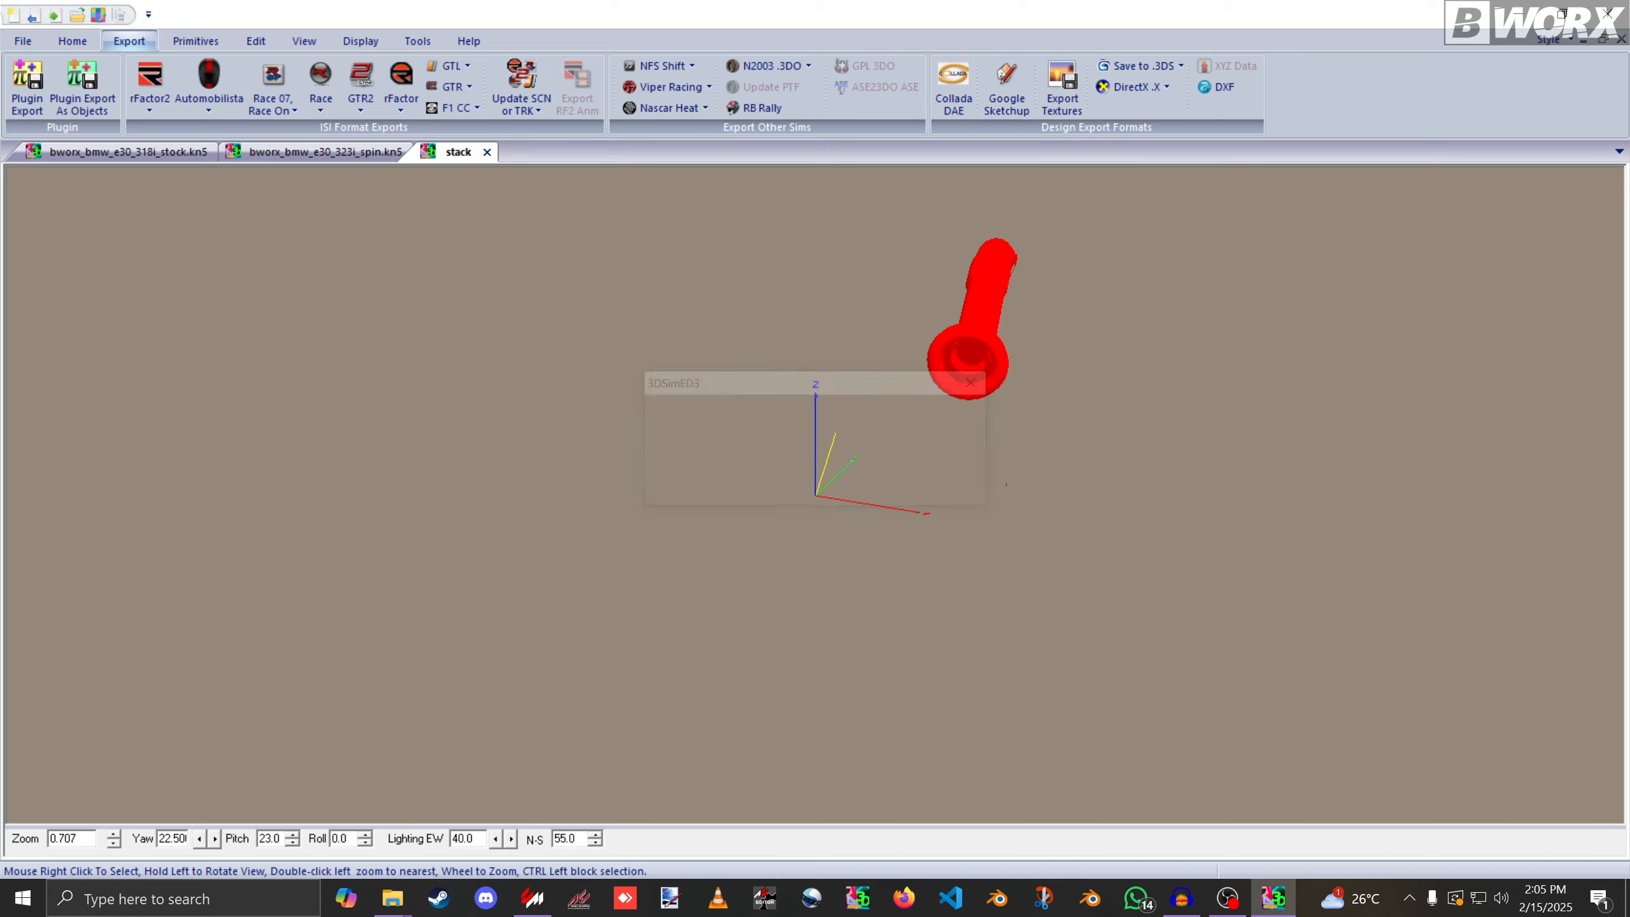
Export the stack object as an AutoDesk FBX file into the obj1 folder, using FBX 6.0 binary with Y-Axis Up.
left_click(27, 80)
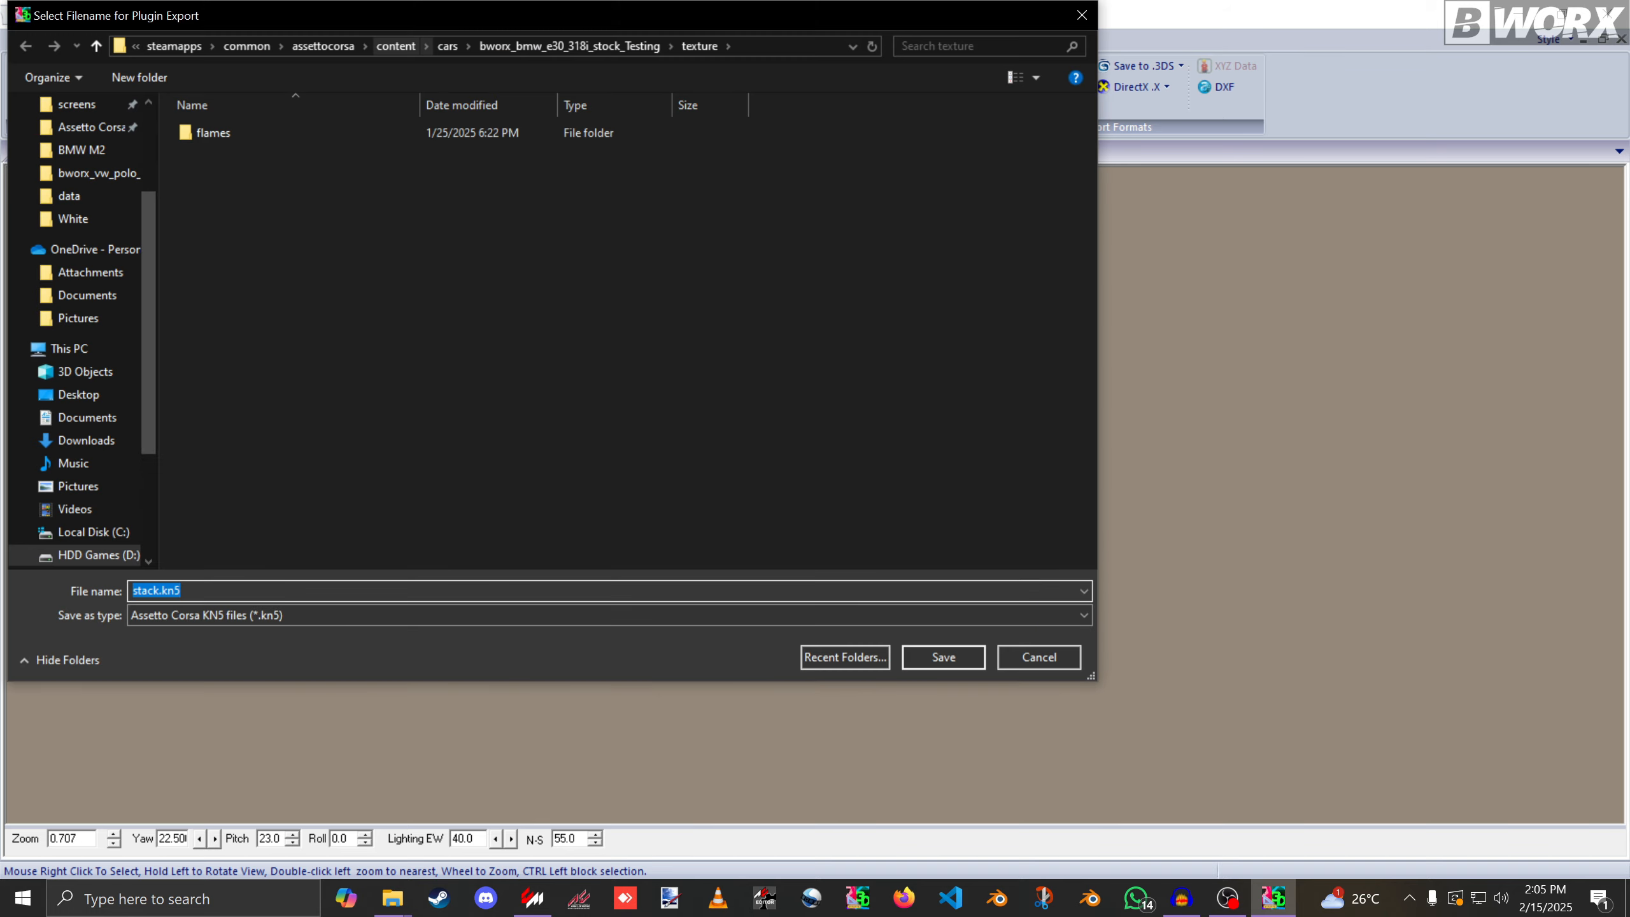
left_click(558, 46)
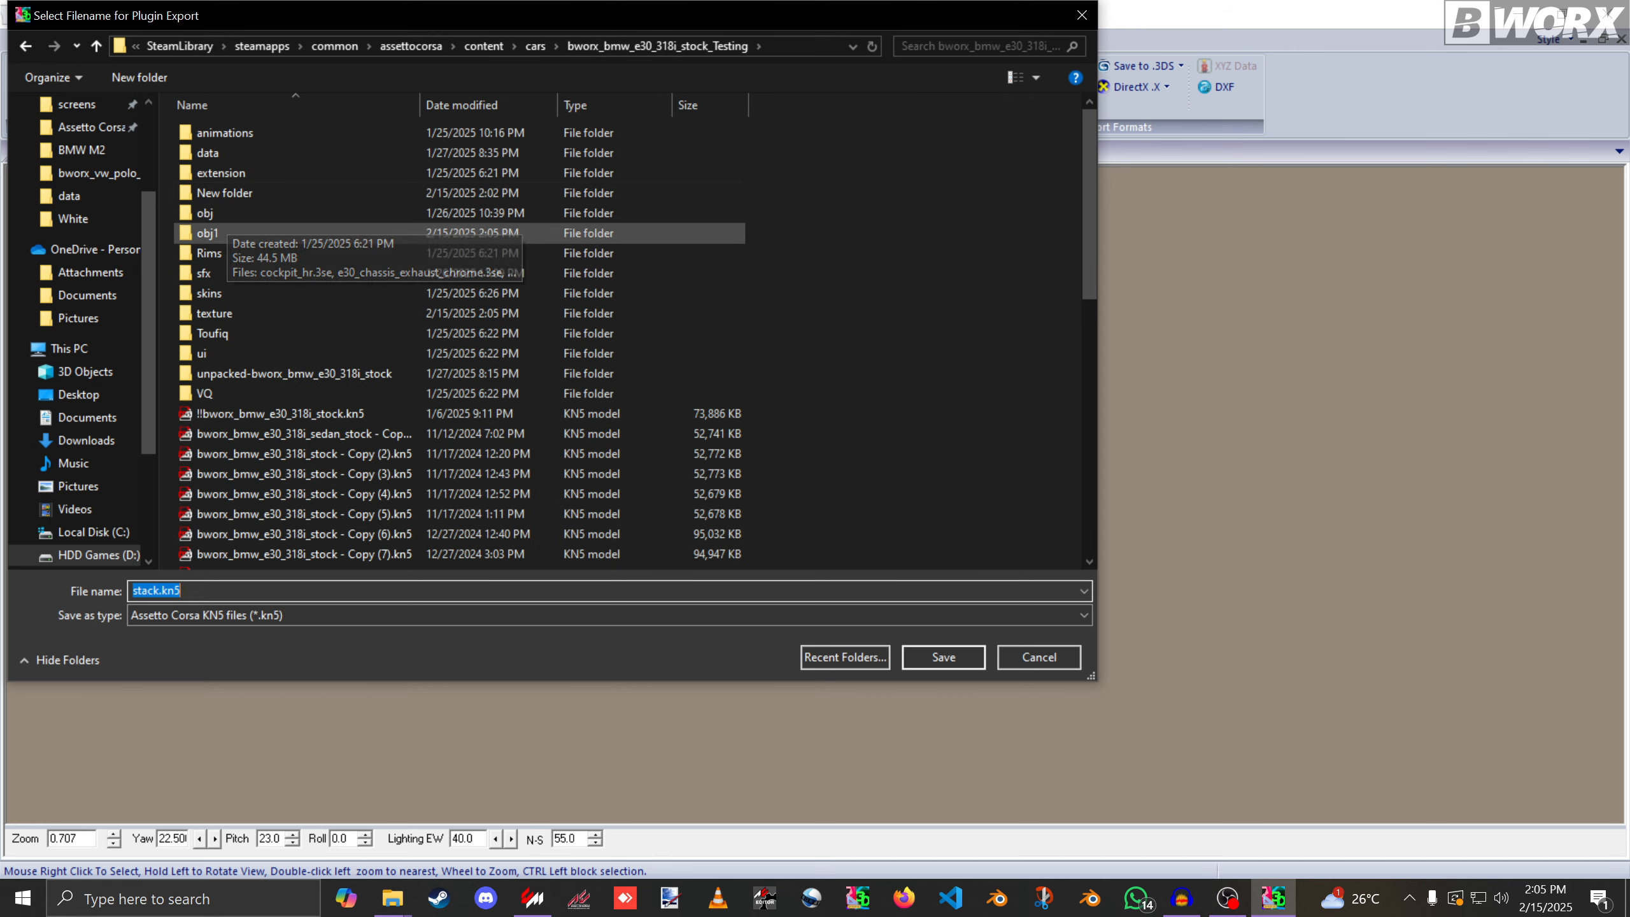
double_click(225, 234)
left_click(308, 615)
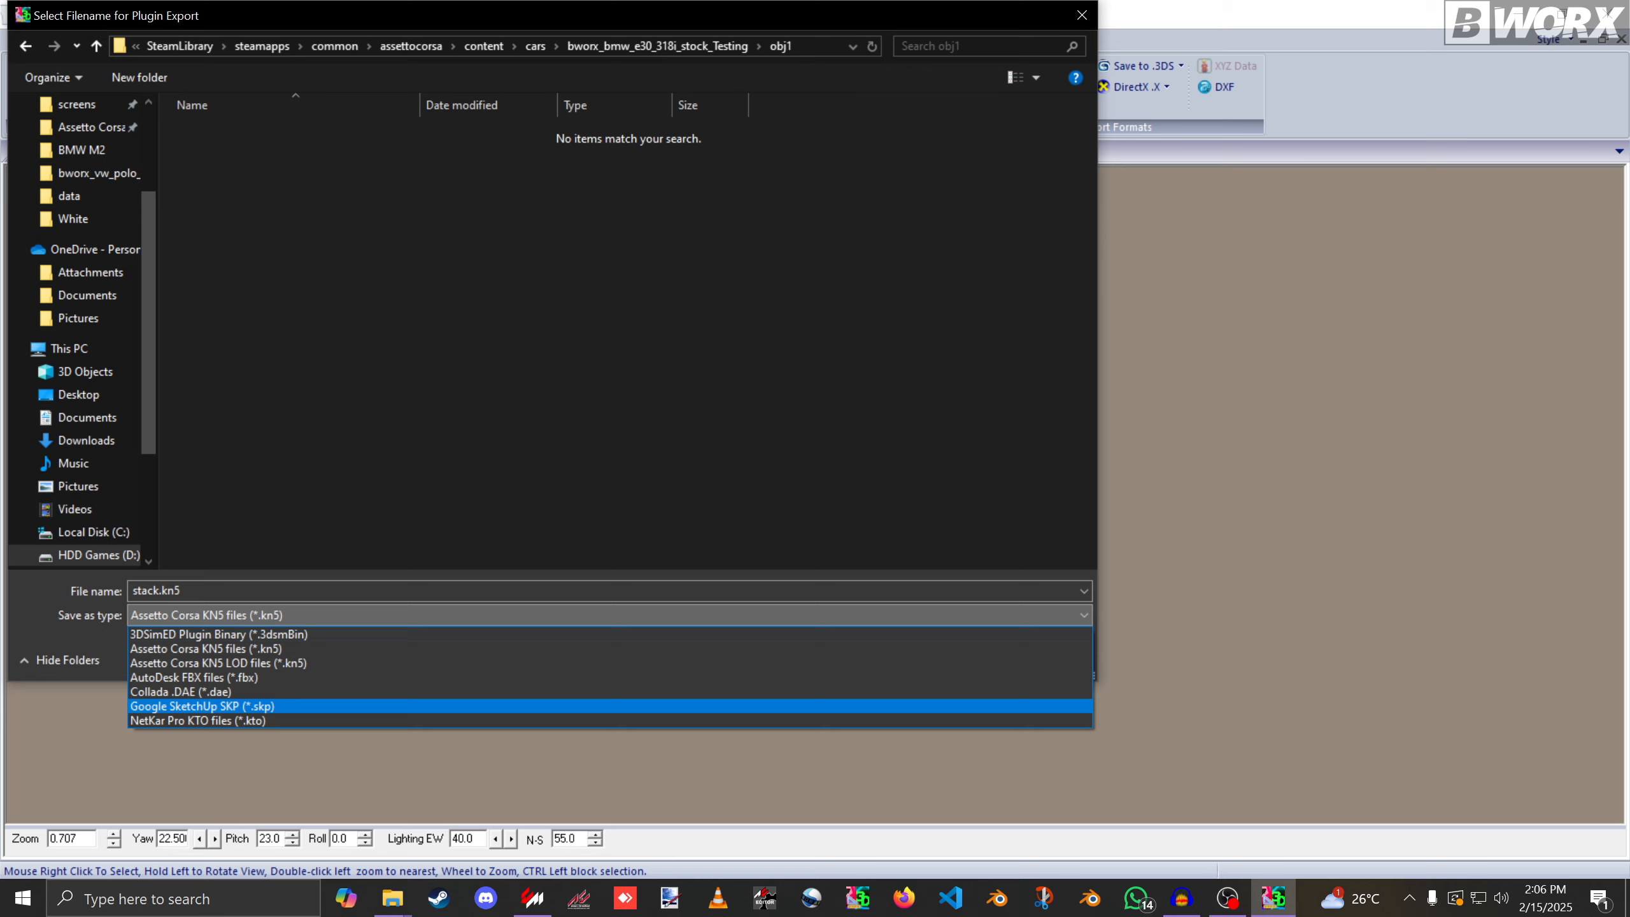
left_click(194, 676)
key("Return")
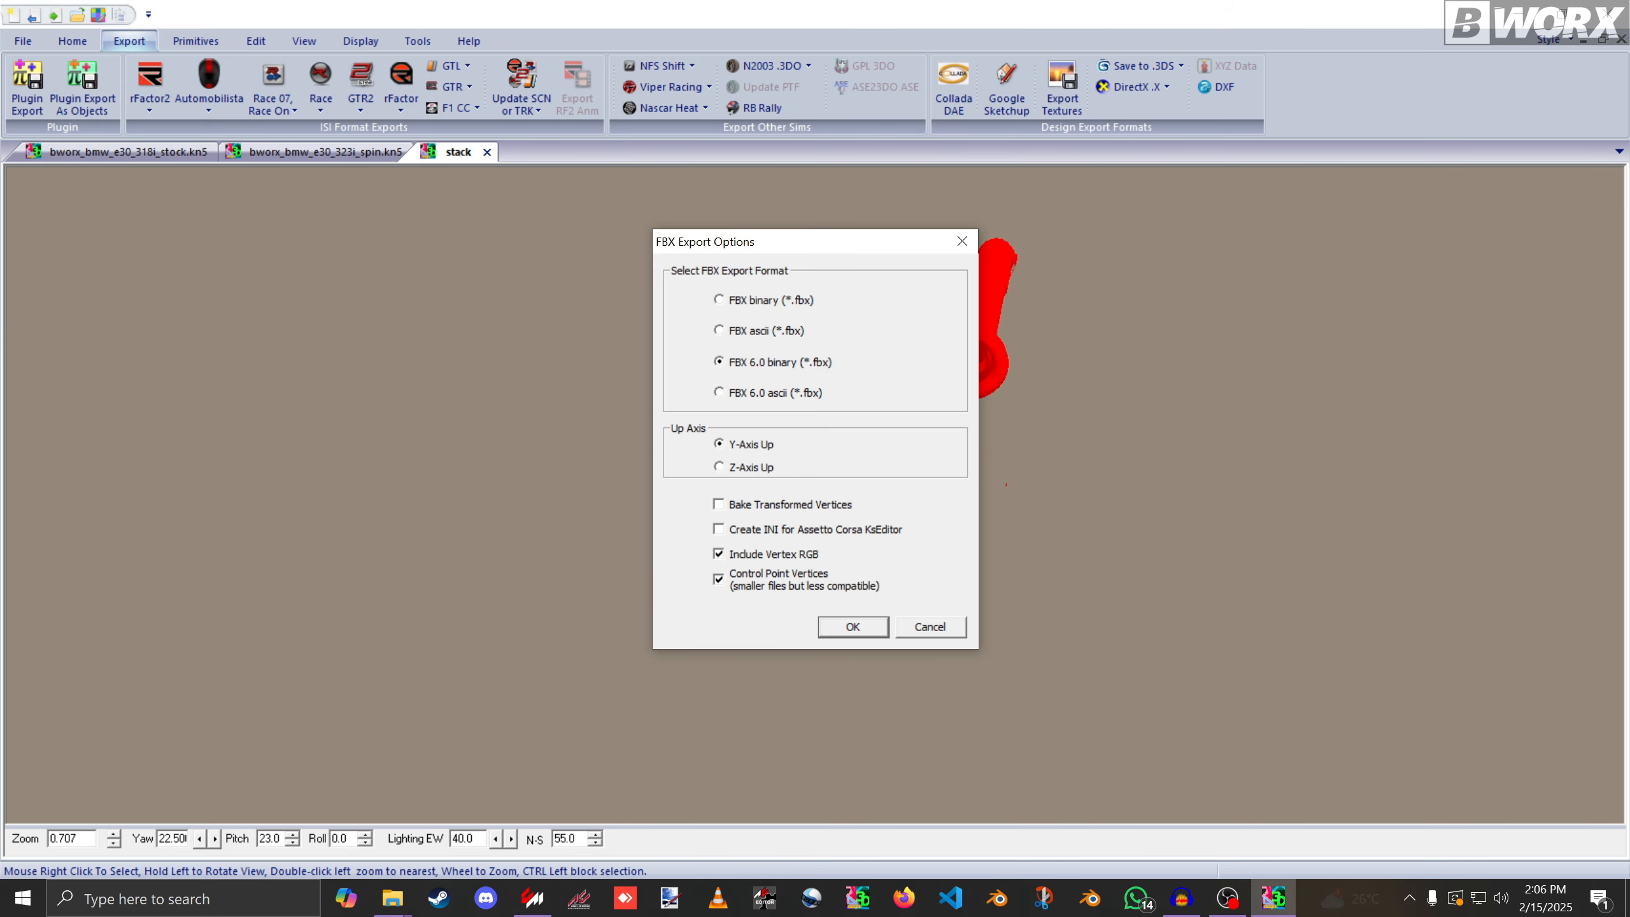
key("Return")
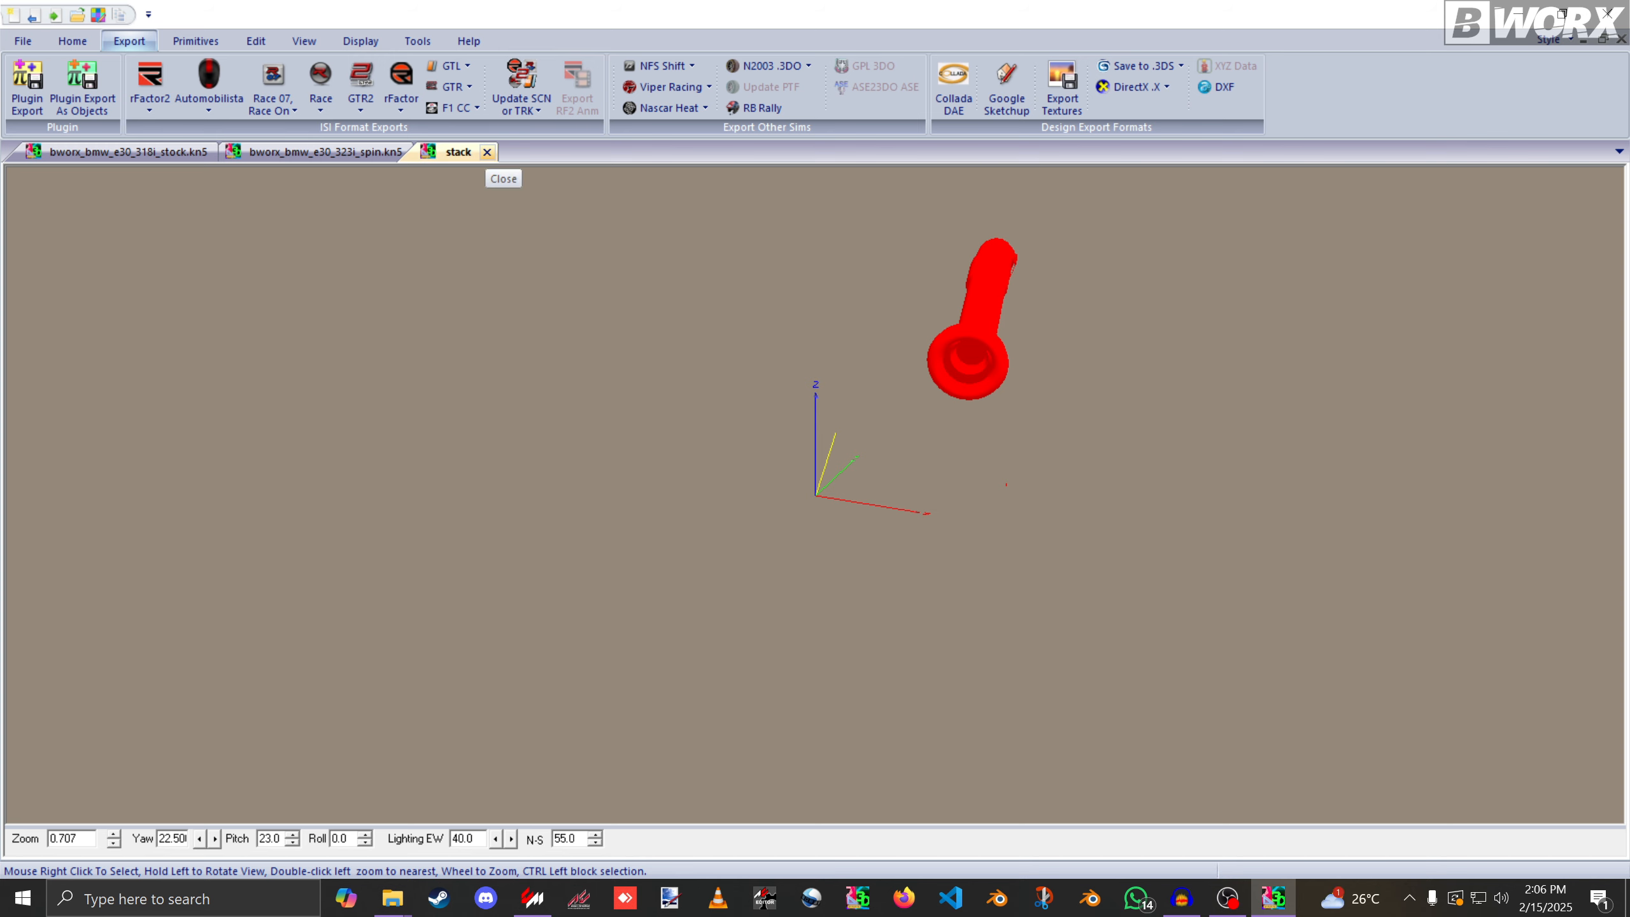
Close the stack object and the 323i model.
left_click(487, 152)
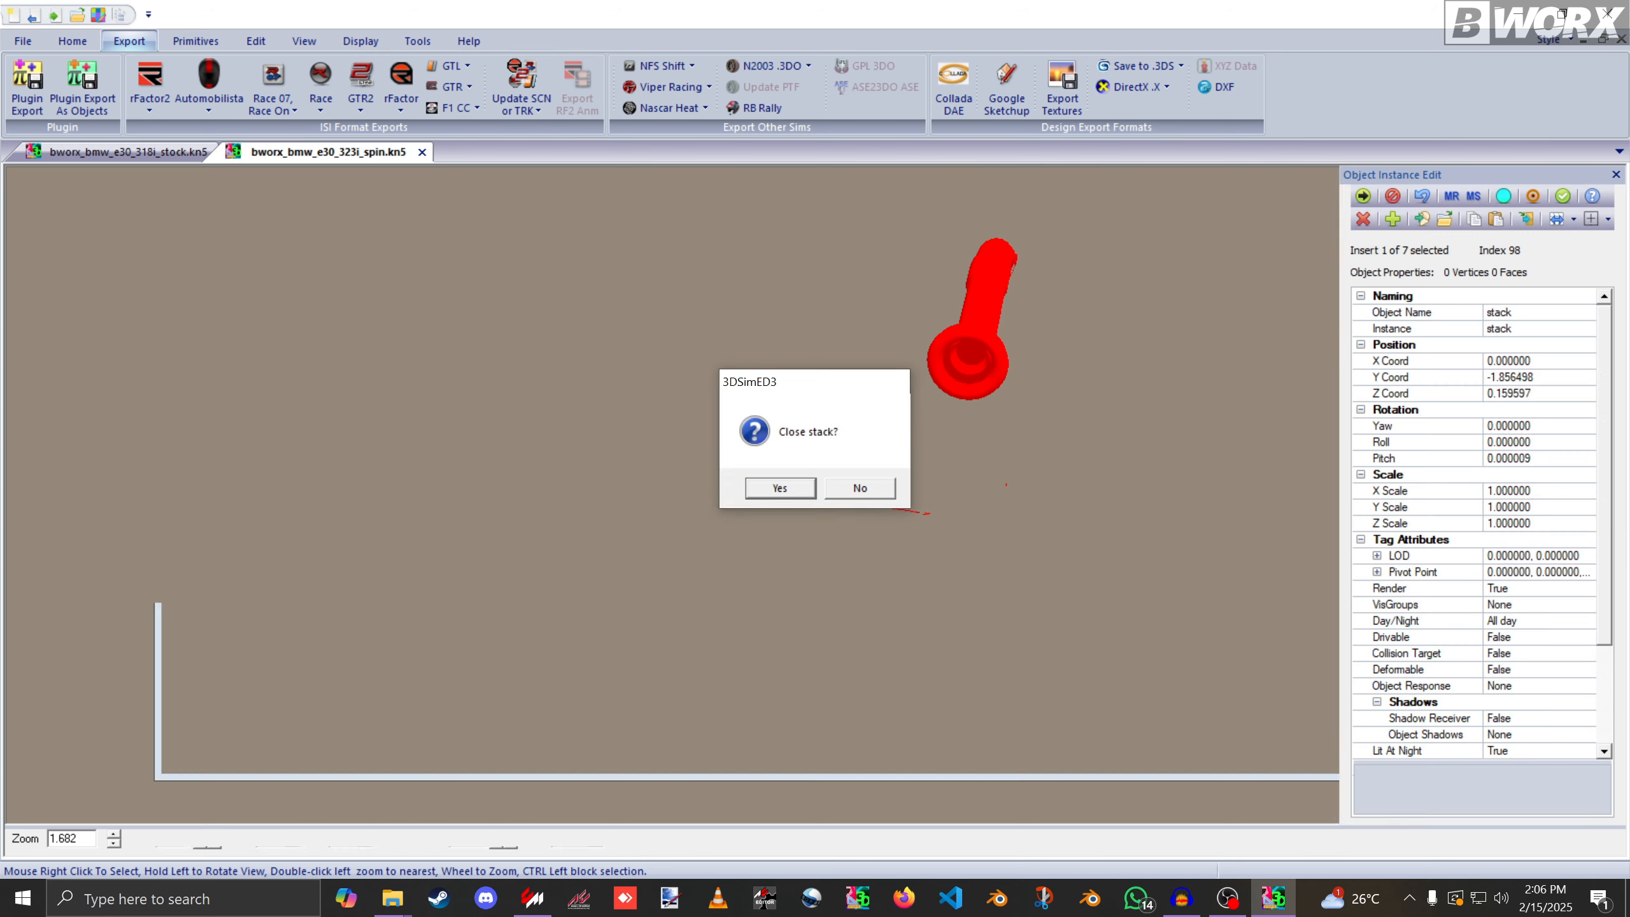
key("Return")
left_click(422, 152)
key("Return")
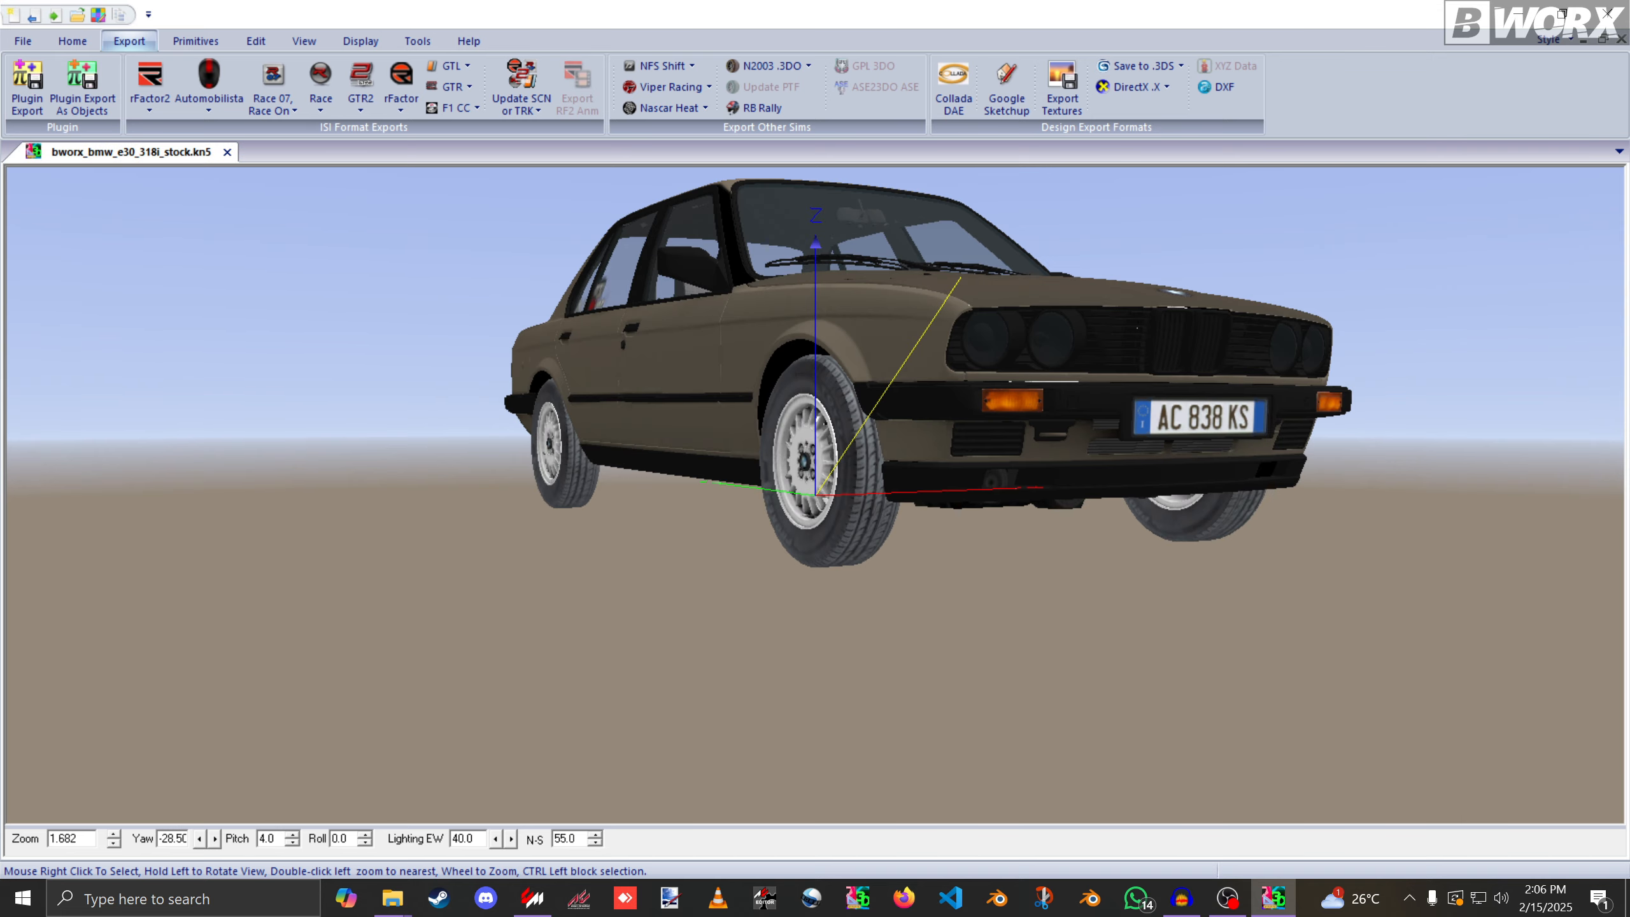
Select the 318i's front bumper object and replace its mesh with bumper_front.3se from the obj1 folder.
left_click_drag(641, 417, 563, 414)
right_click(656, 449)
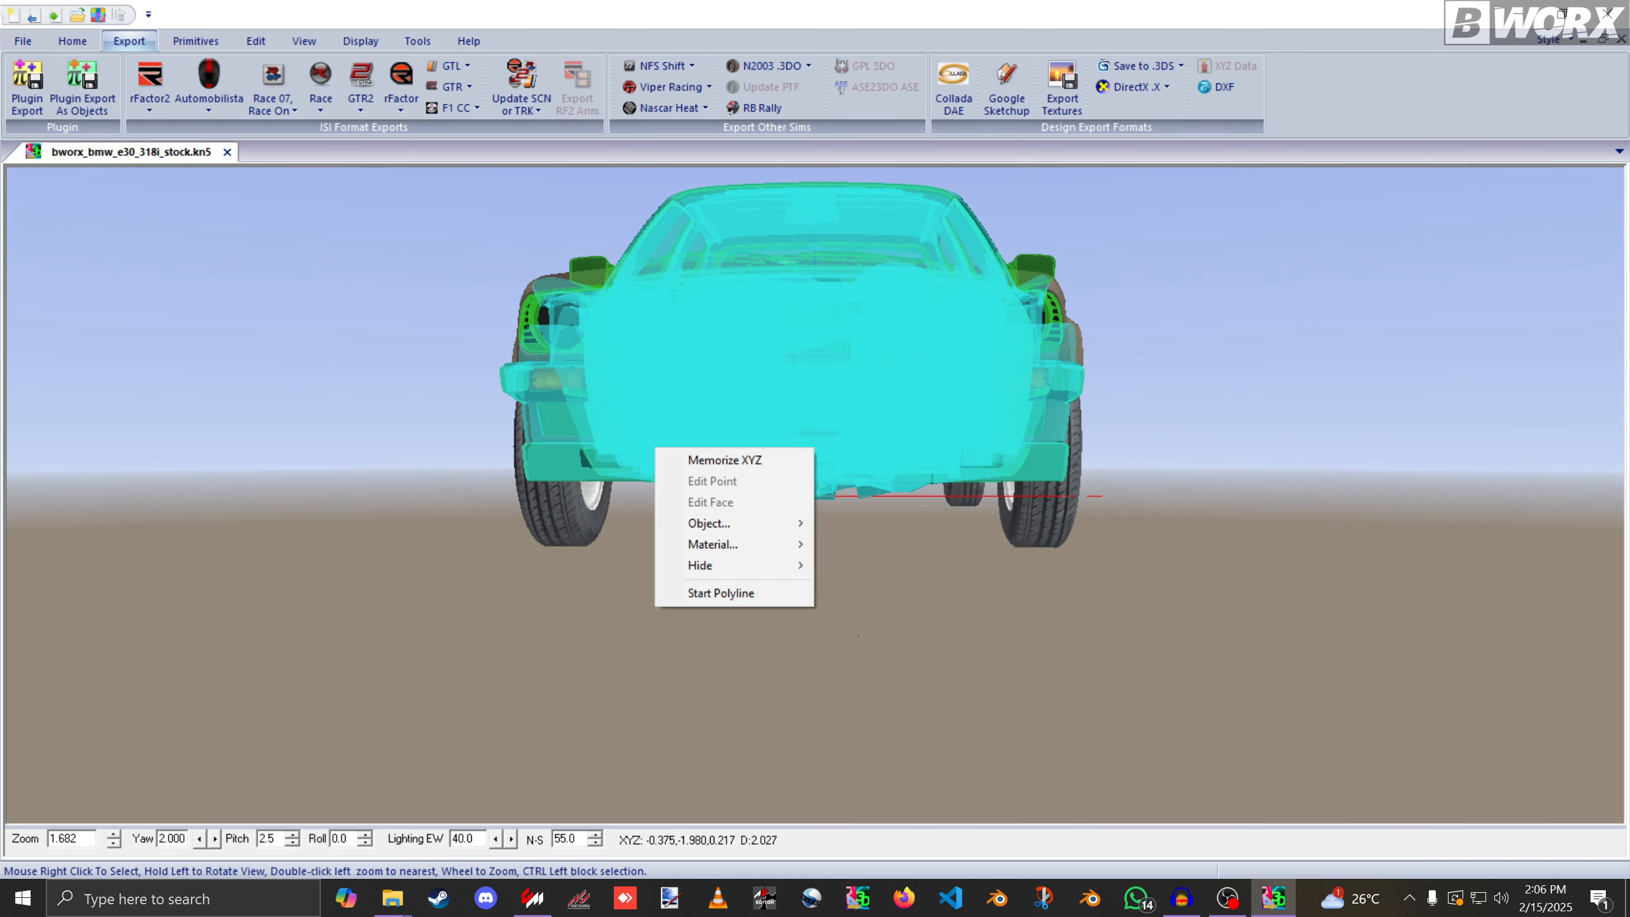
mouse_move(709, 524)
left_click(864, 522)
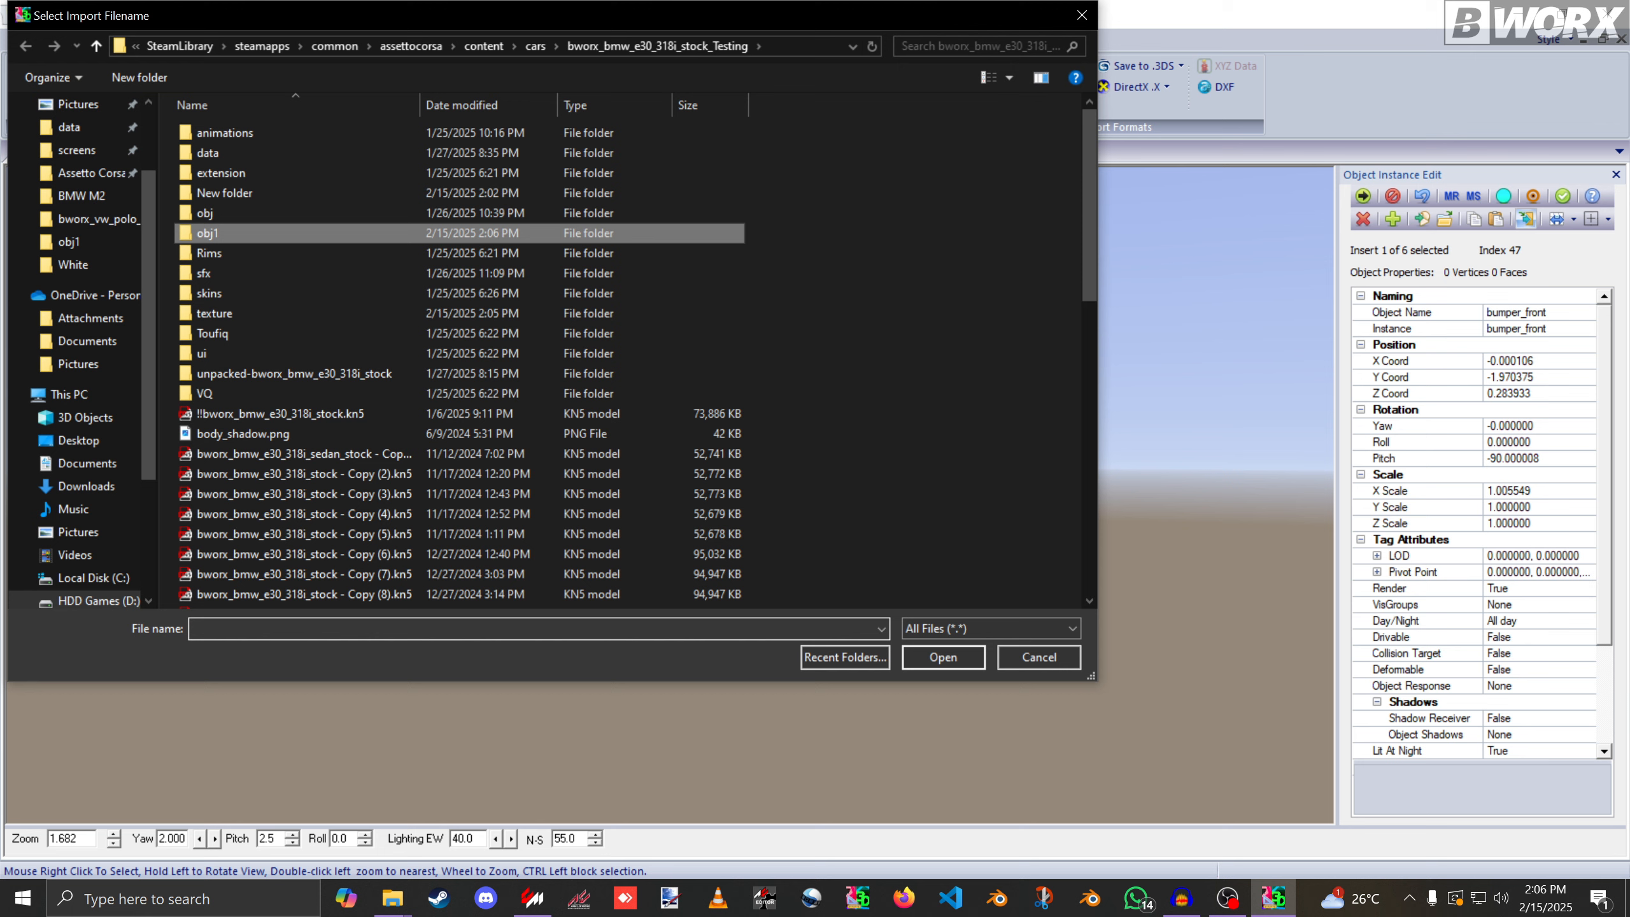
double_click(212, 233)
double_click(281, 154)
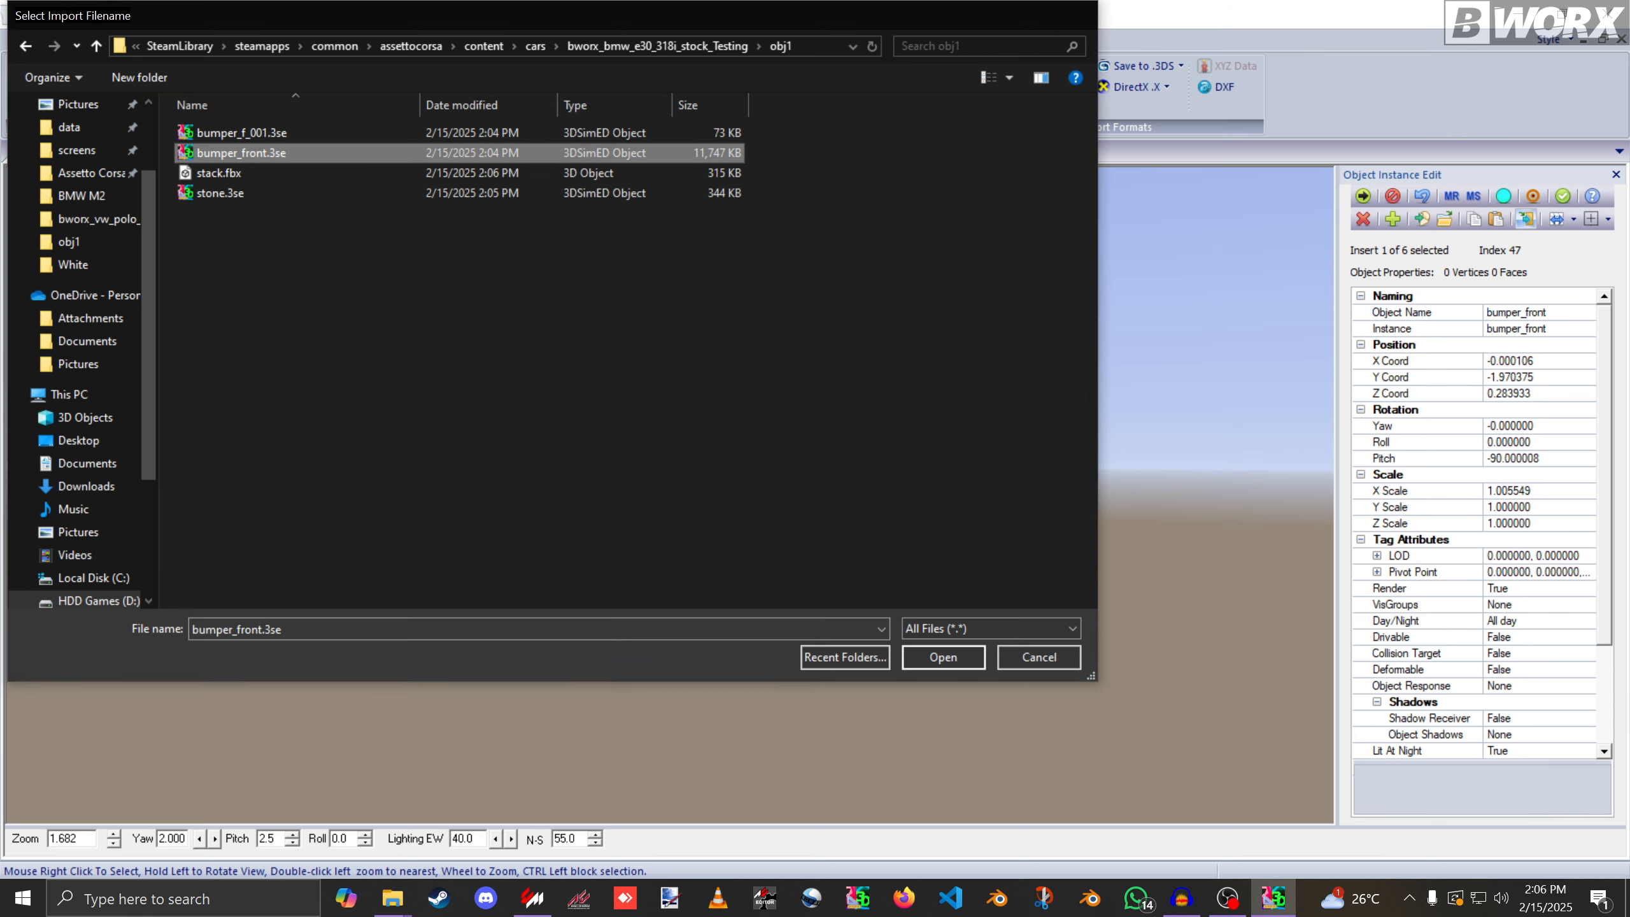
key("Return")
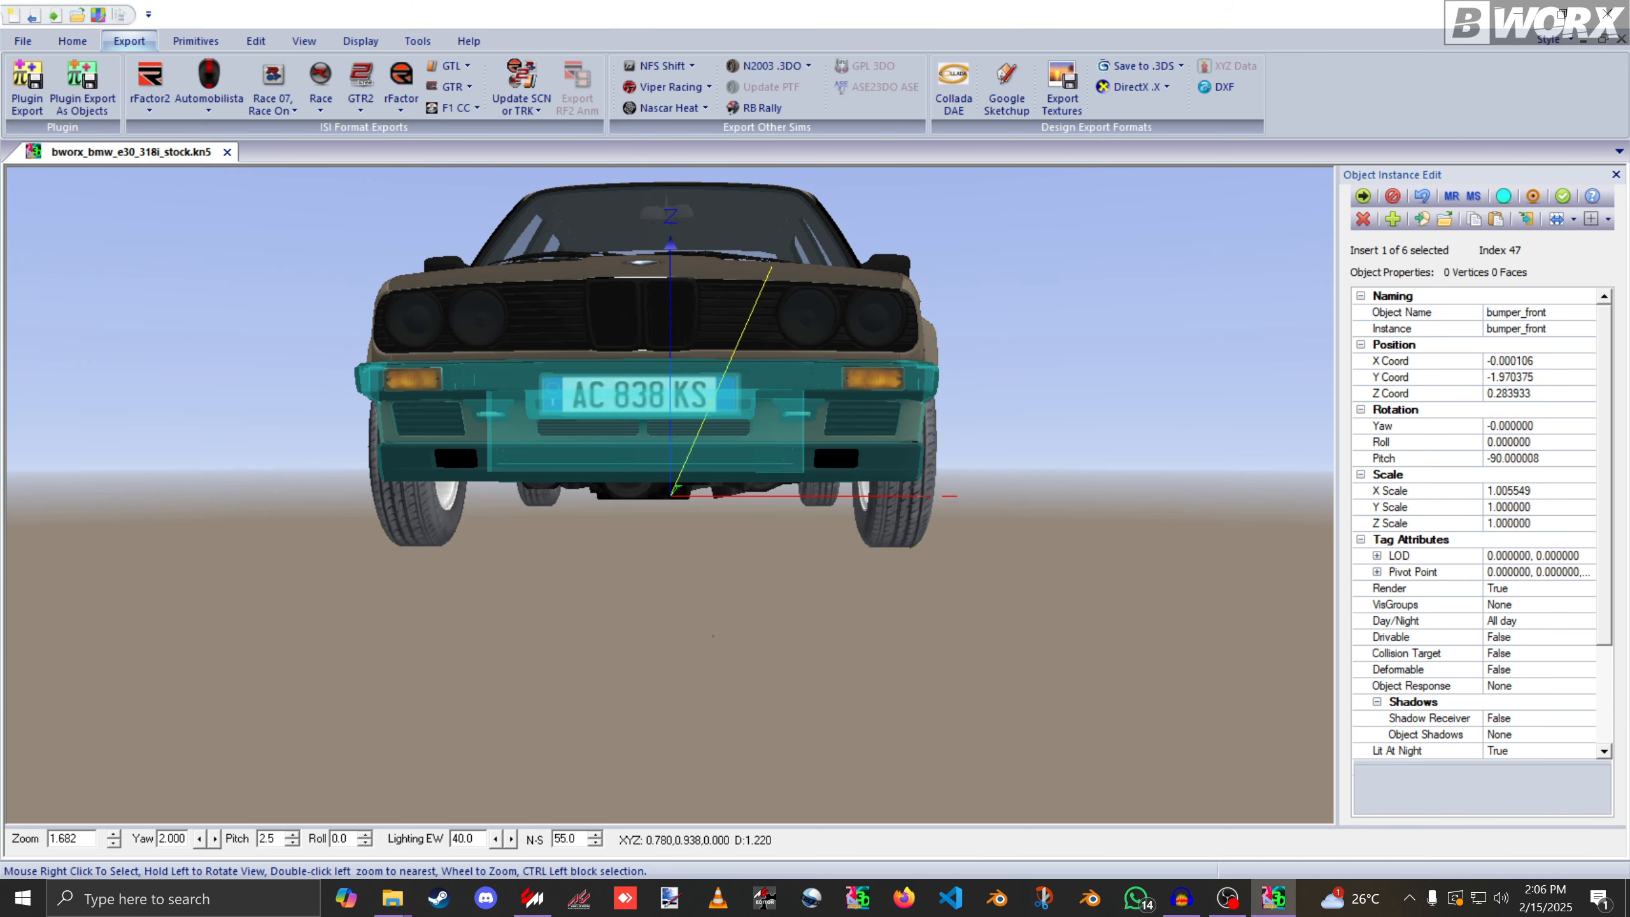
Duplicate the 318i's bumper_front instance and replace the copy's mesh with bumper_f_001.3se from the obj1 folder.
left_click_drag(834, 391, 766, 421)
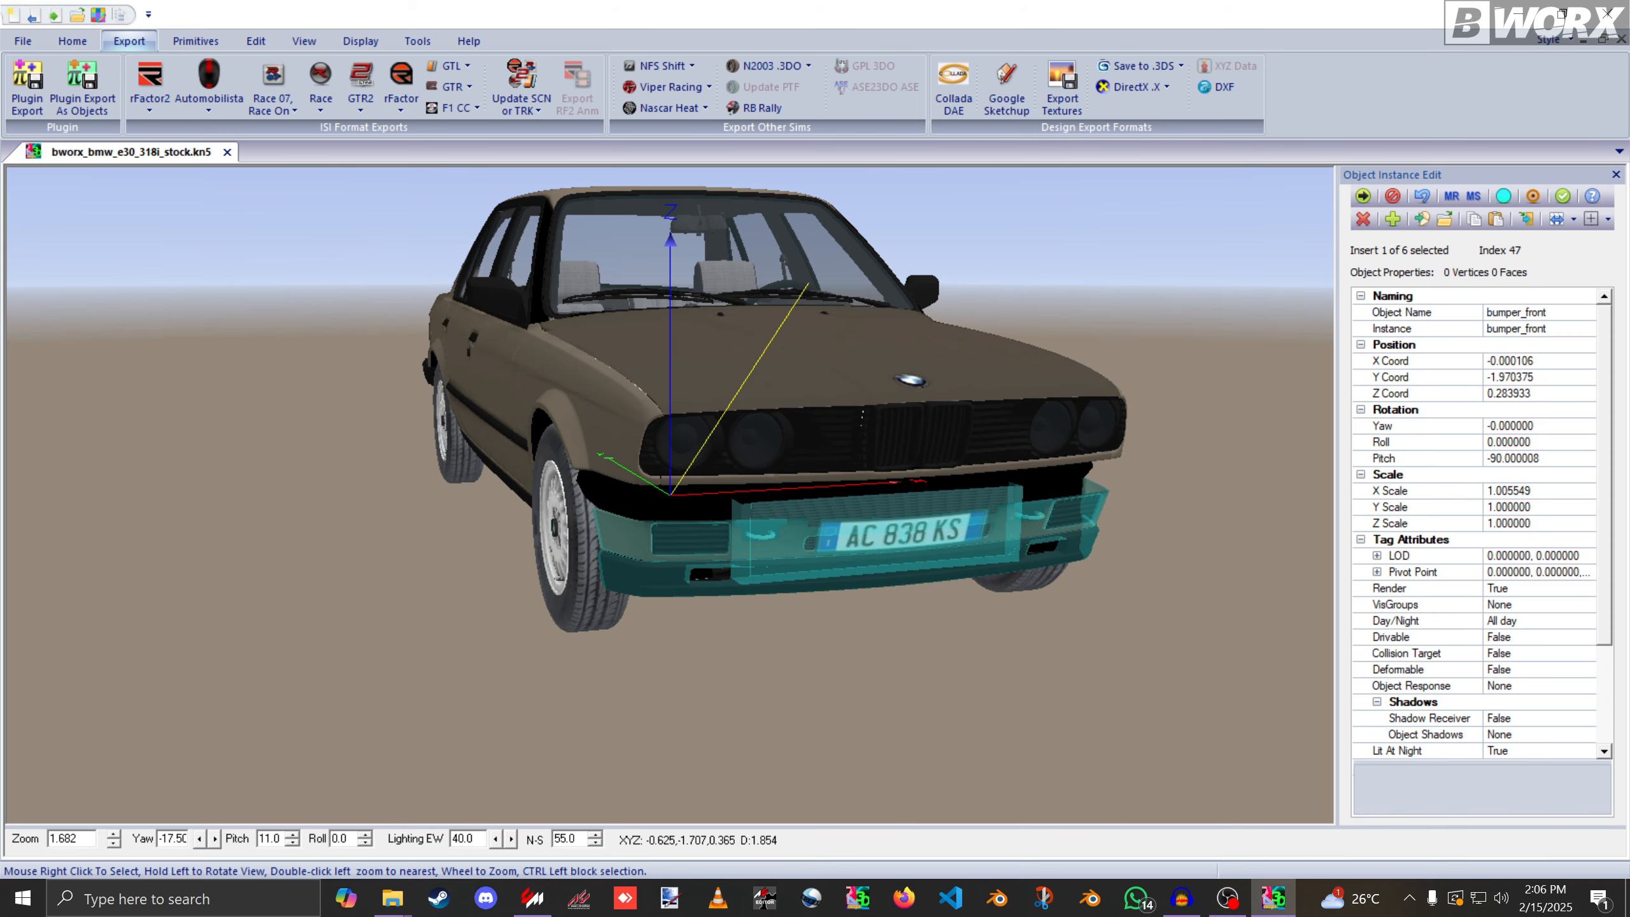
right_click(638, 537)
mouse_move(689, 610)
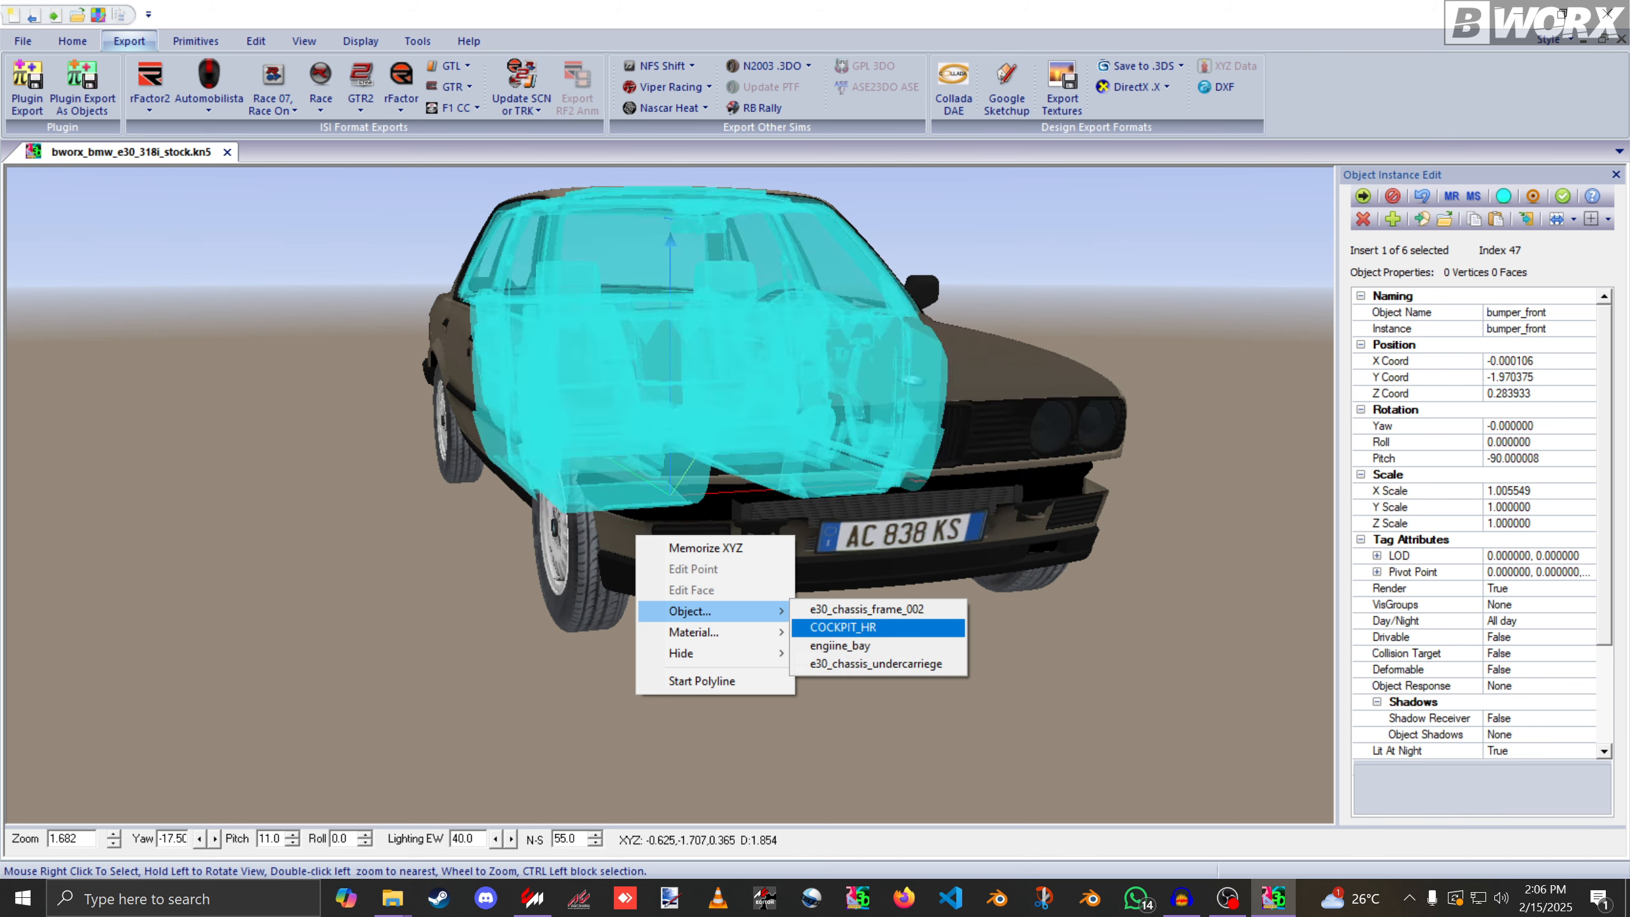
left_click(943, 490)
left_click_drag(943, 490, 852, 461)
right_click(985, 511)
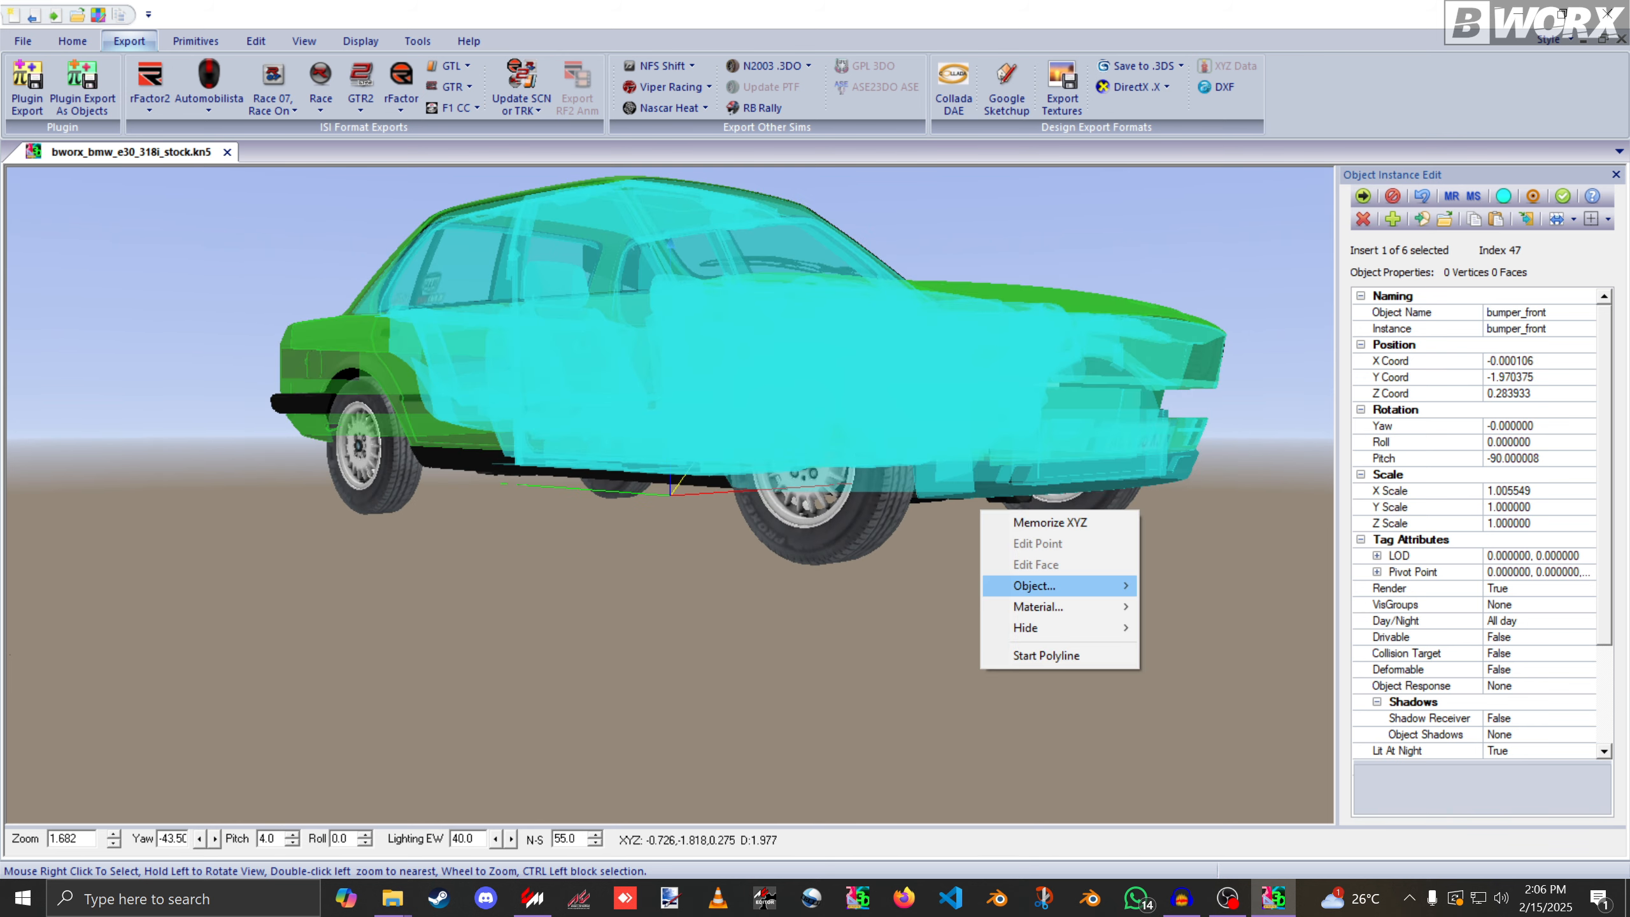
mouse_move(1037, 585)
left_click(1190, 583)
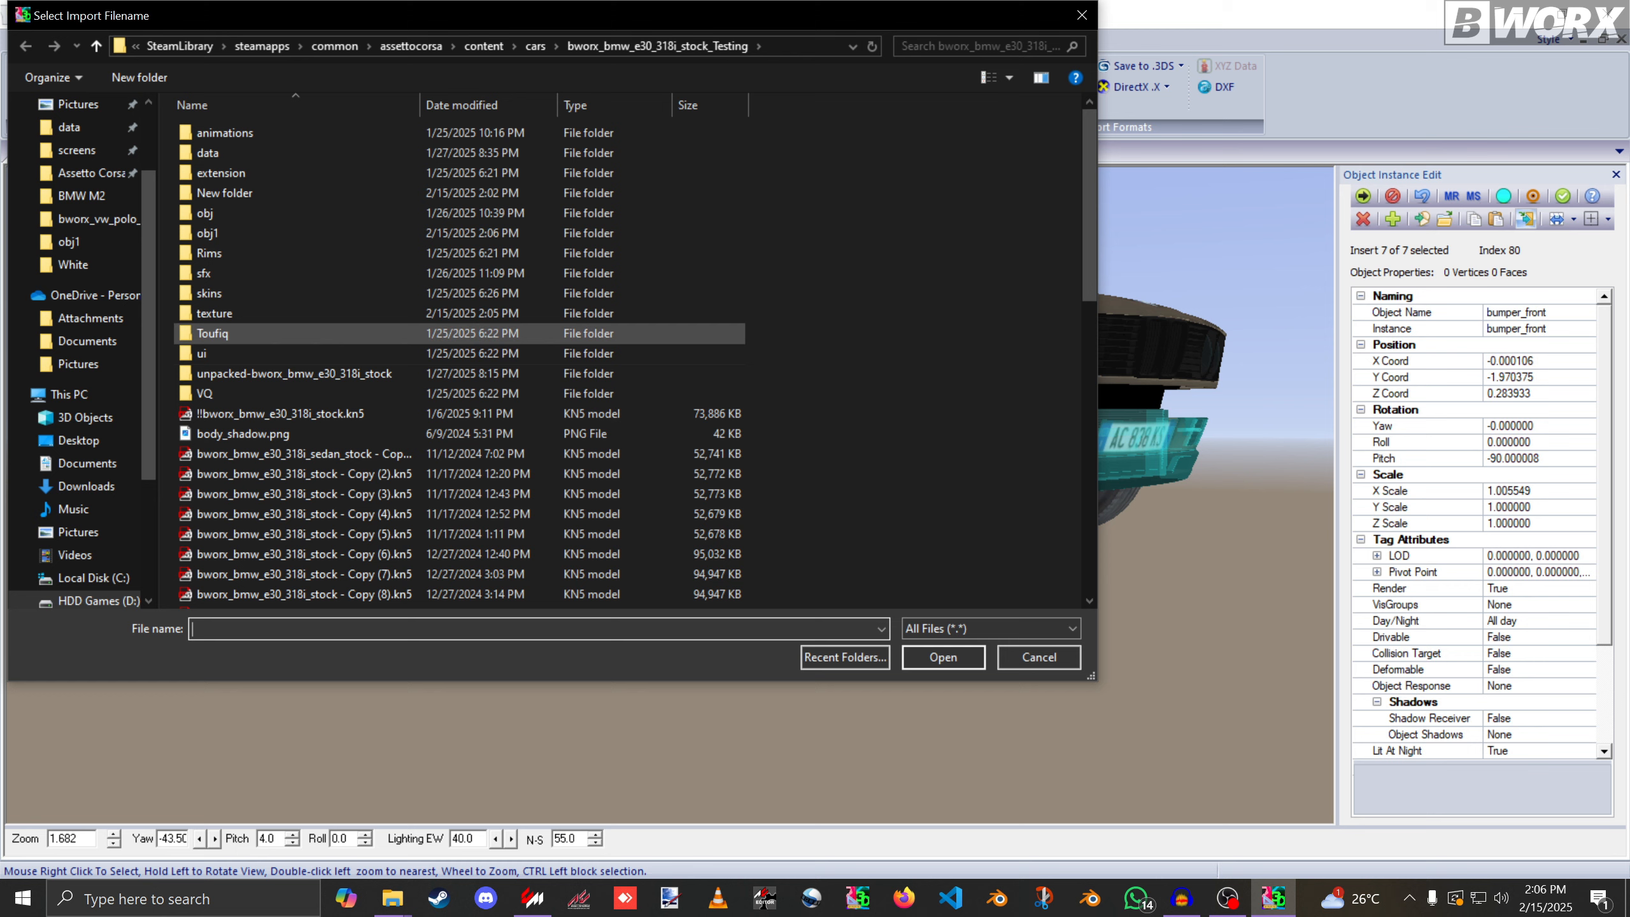
double_click(249, 232)
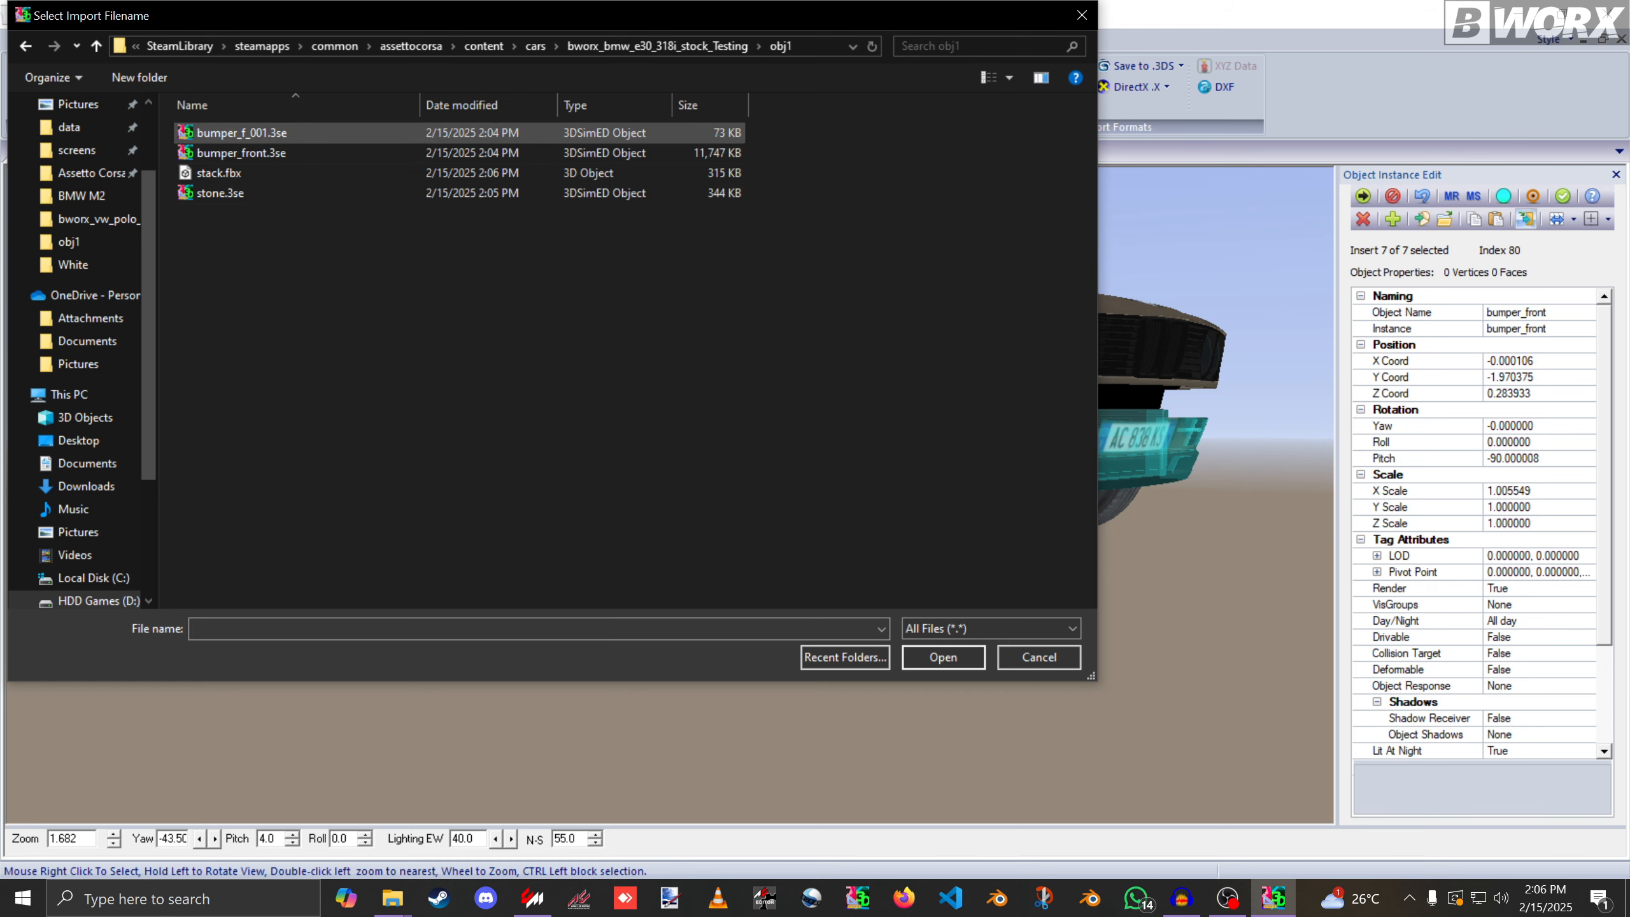
double_click(241, 132)
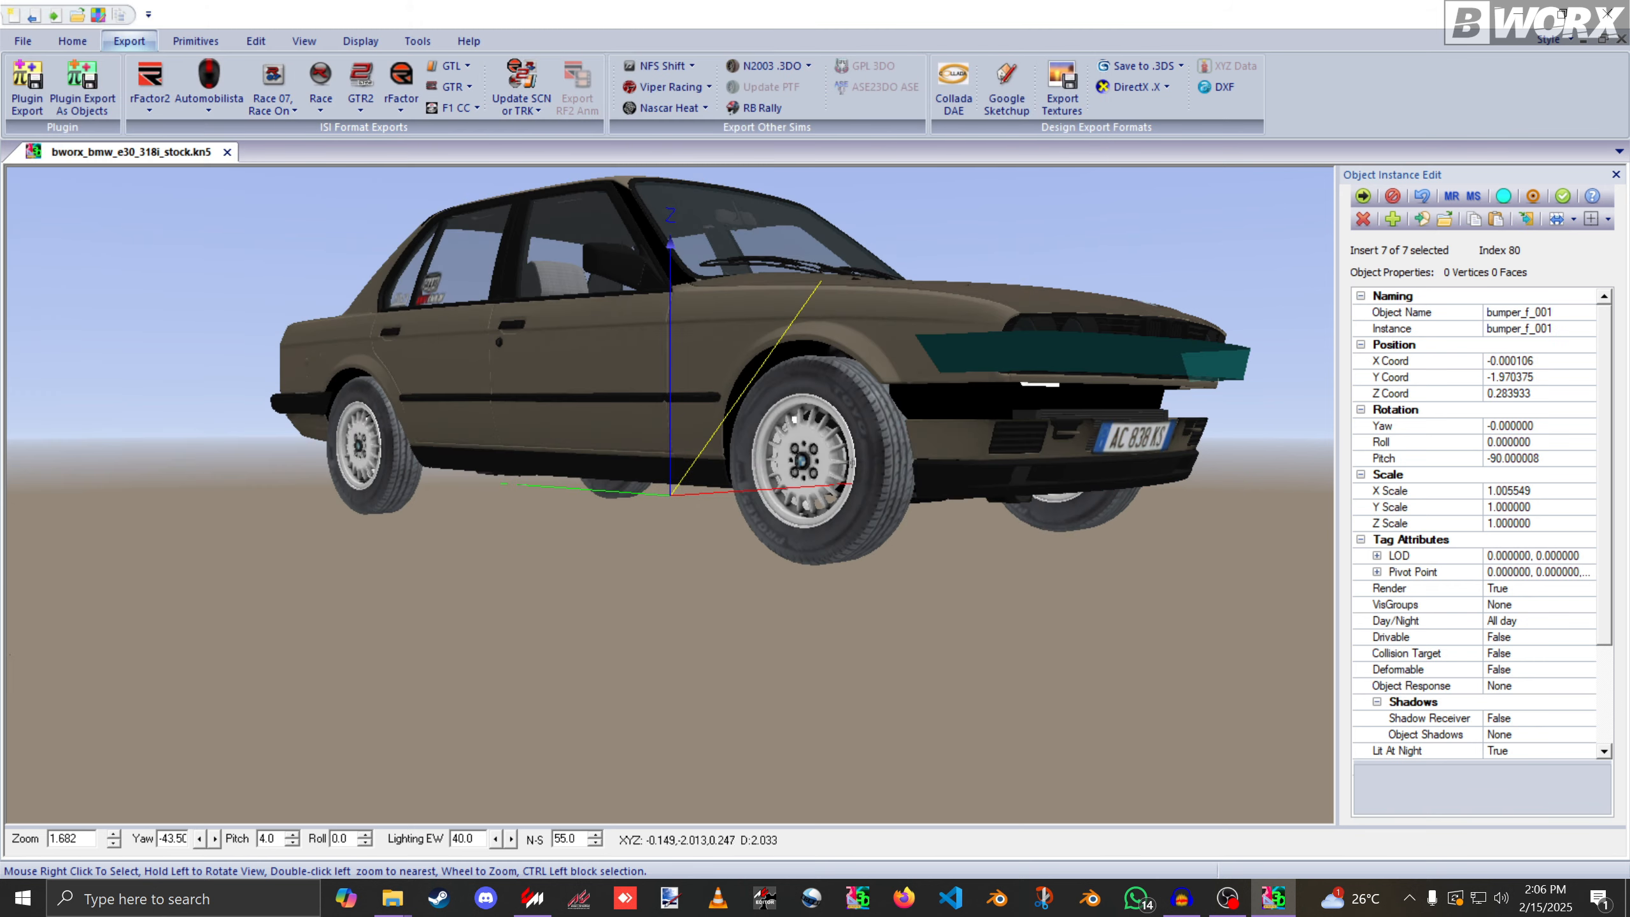
left_click_drag(1068, 429, 1208, 423)
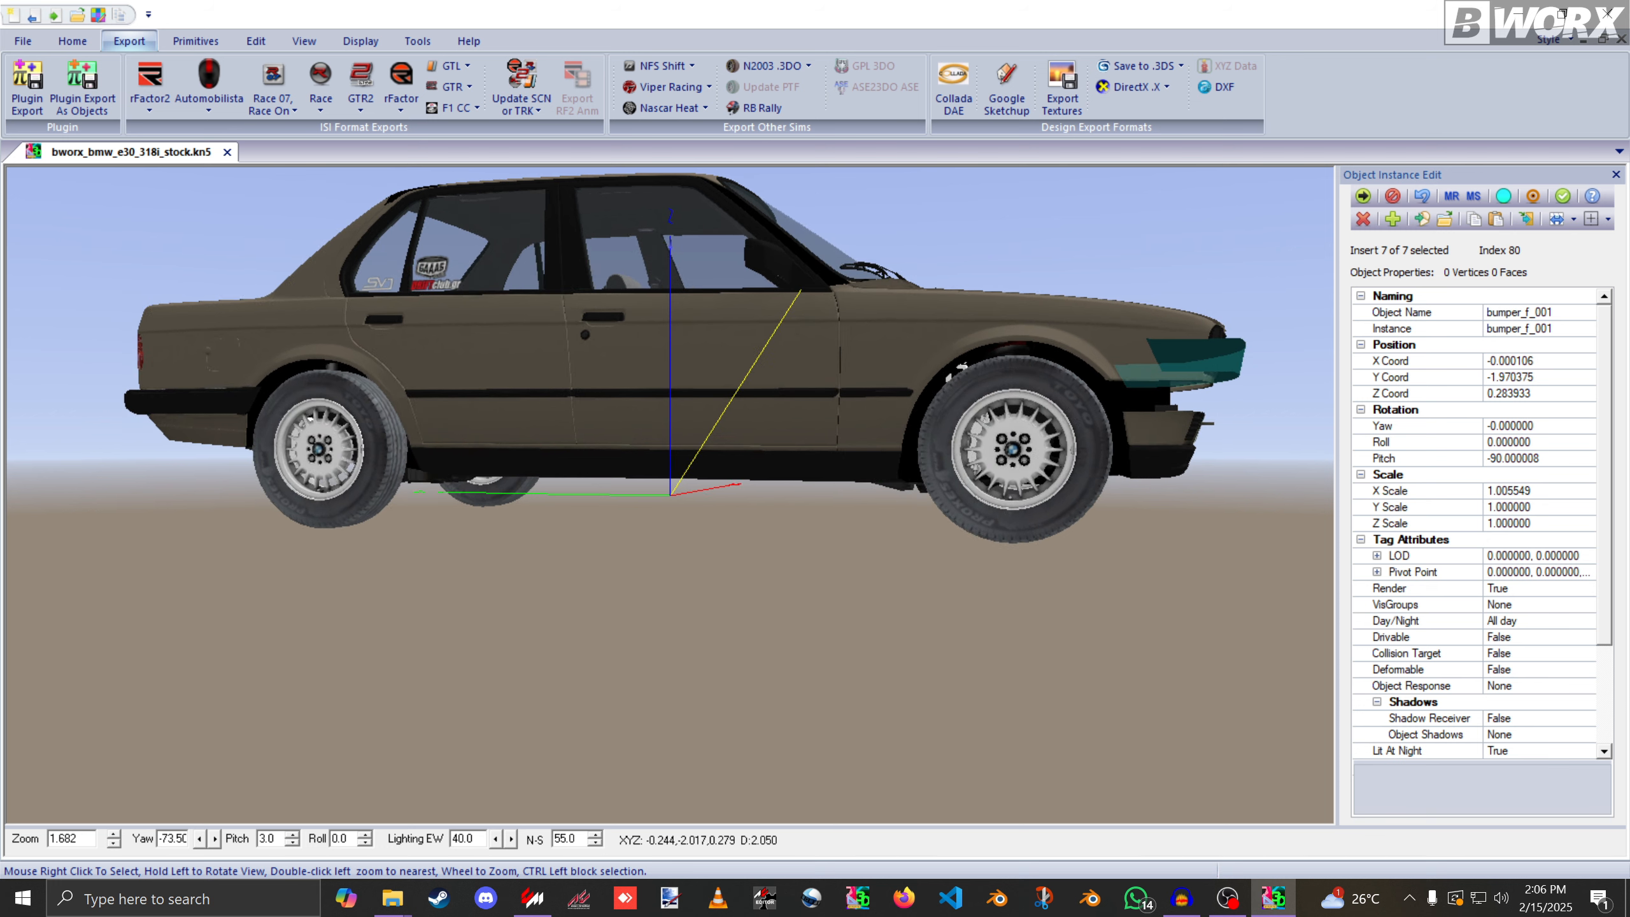
left_click_drag(1124, 469, 980, 476)
Import bworx_bmw_e30_340i_4door_spin.kn5 from the bworx_bmw_e30_340i_4door_spin_Testing folder.
left_click(23, 40)
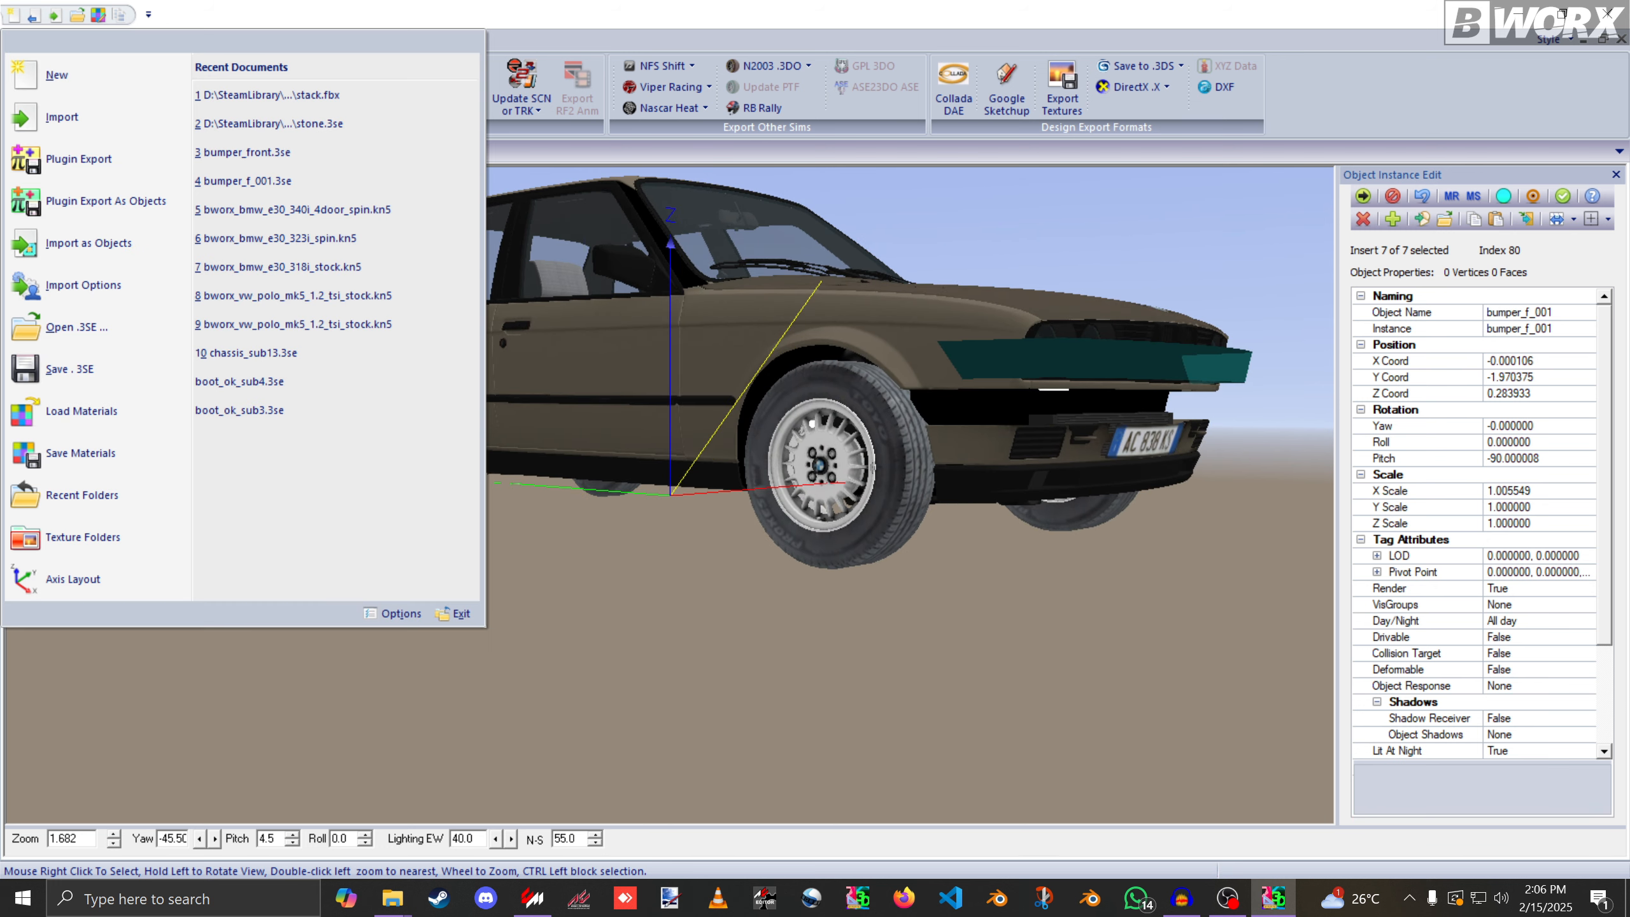
left_click(58, 114)
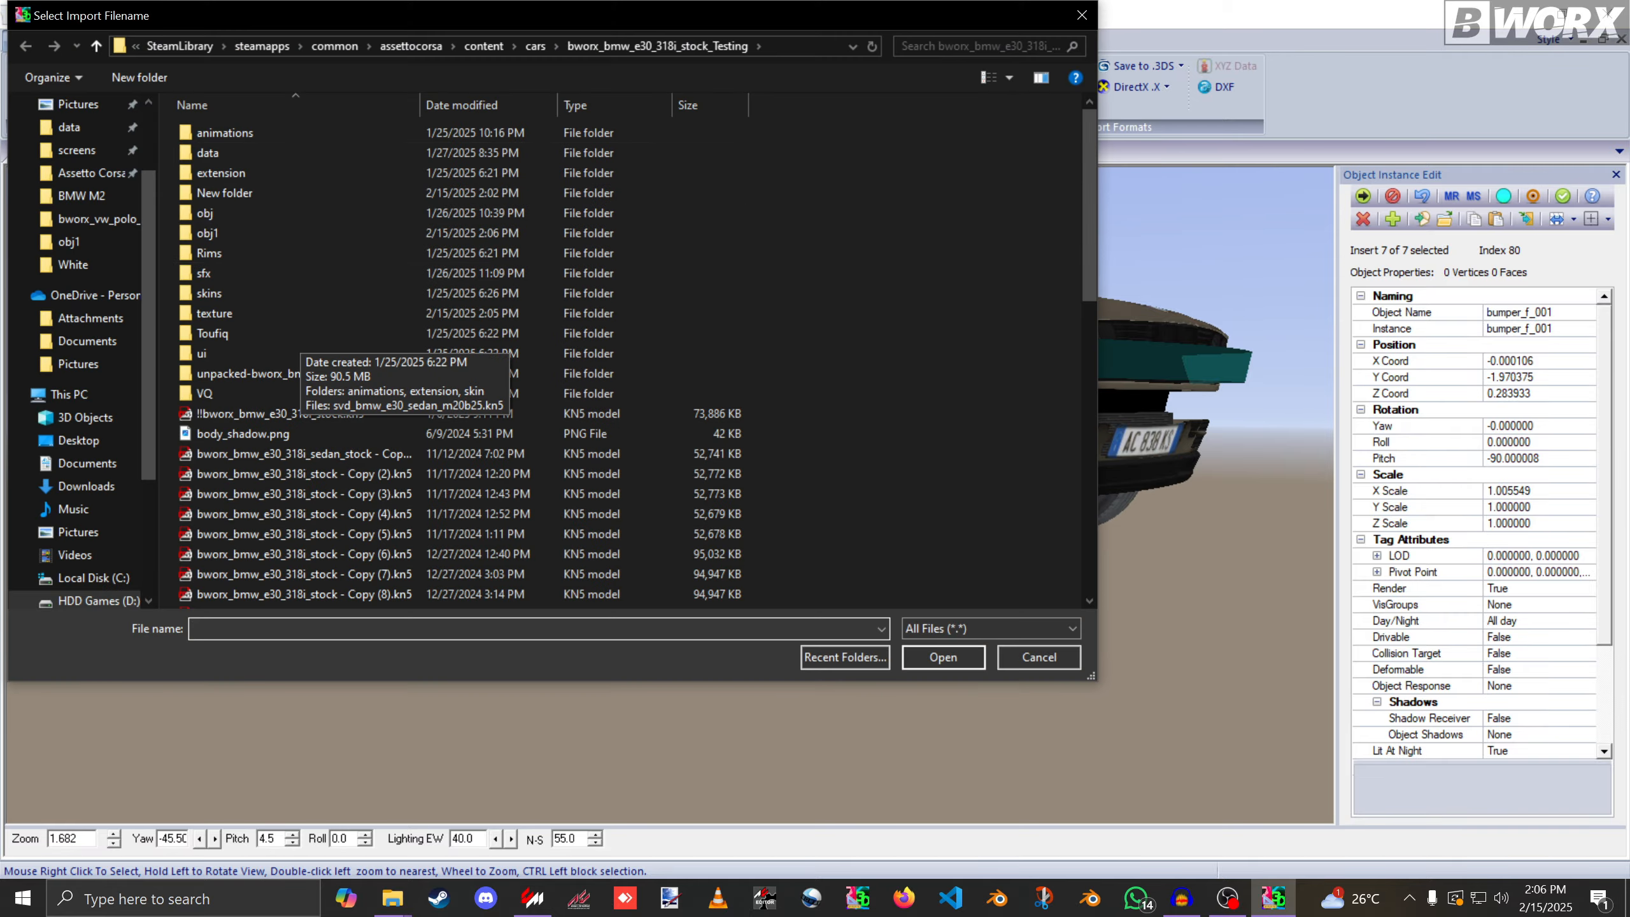
mouse_move(392, 897)
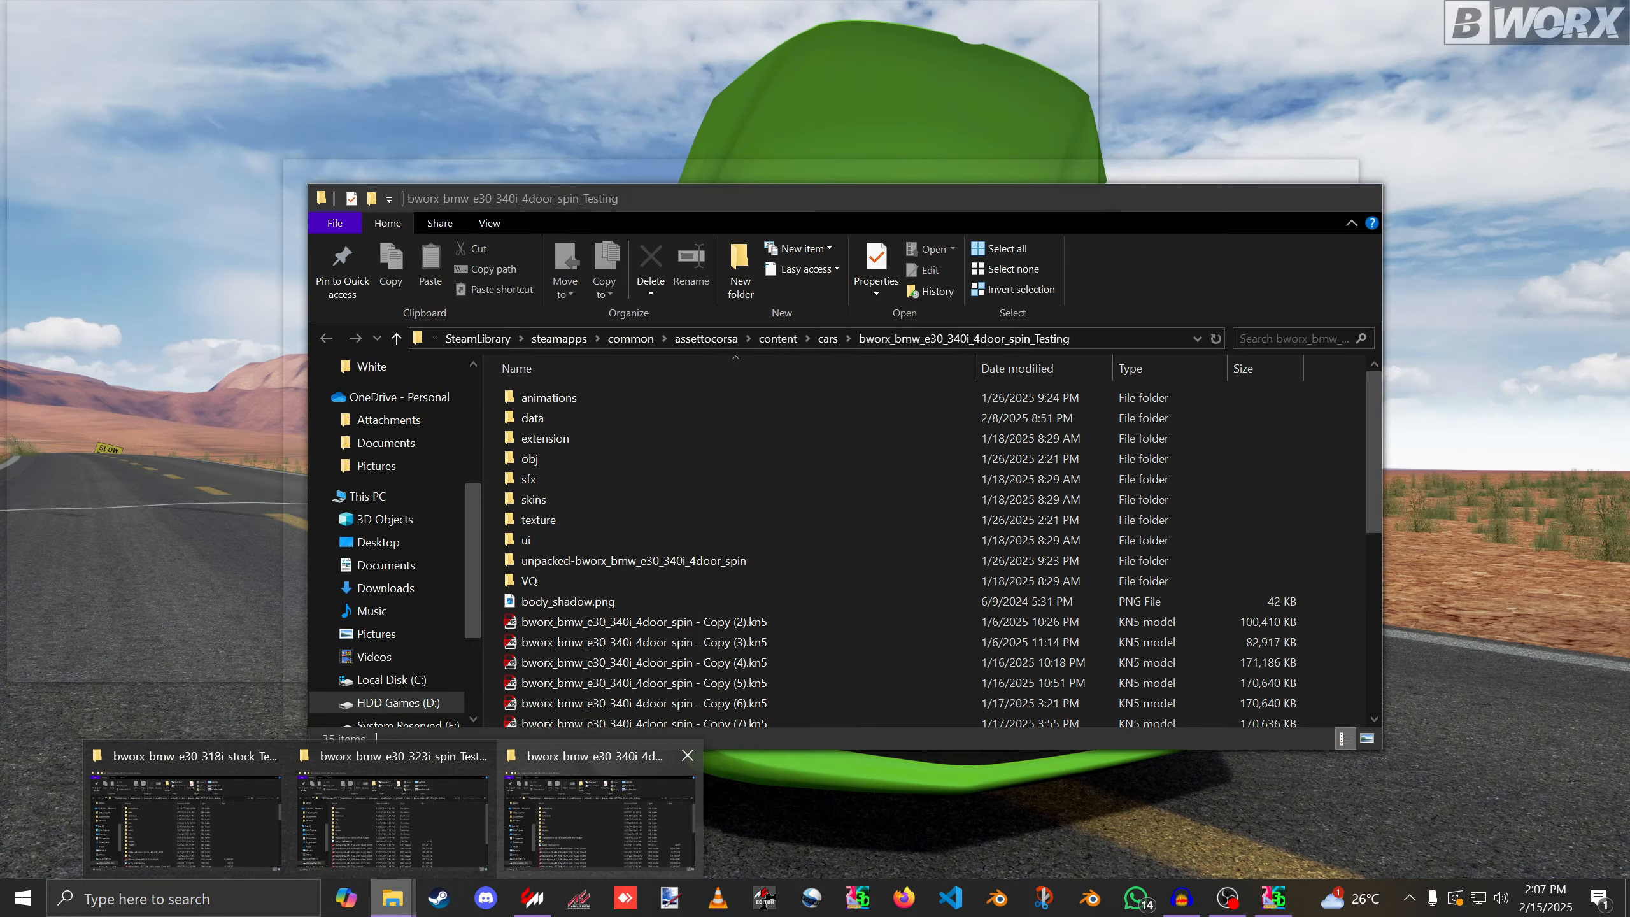
left_click(600, 822)
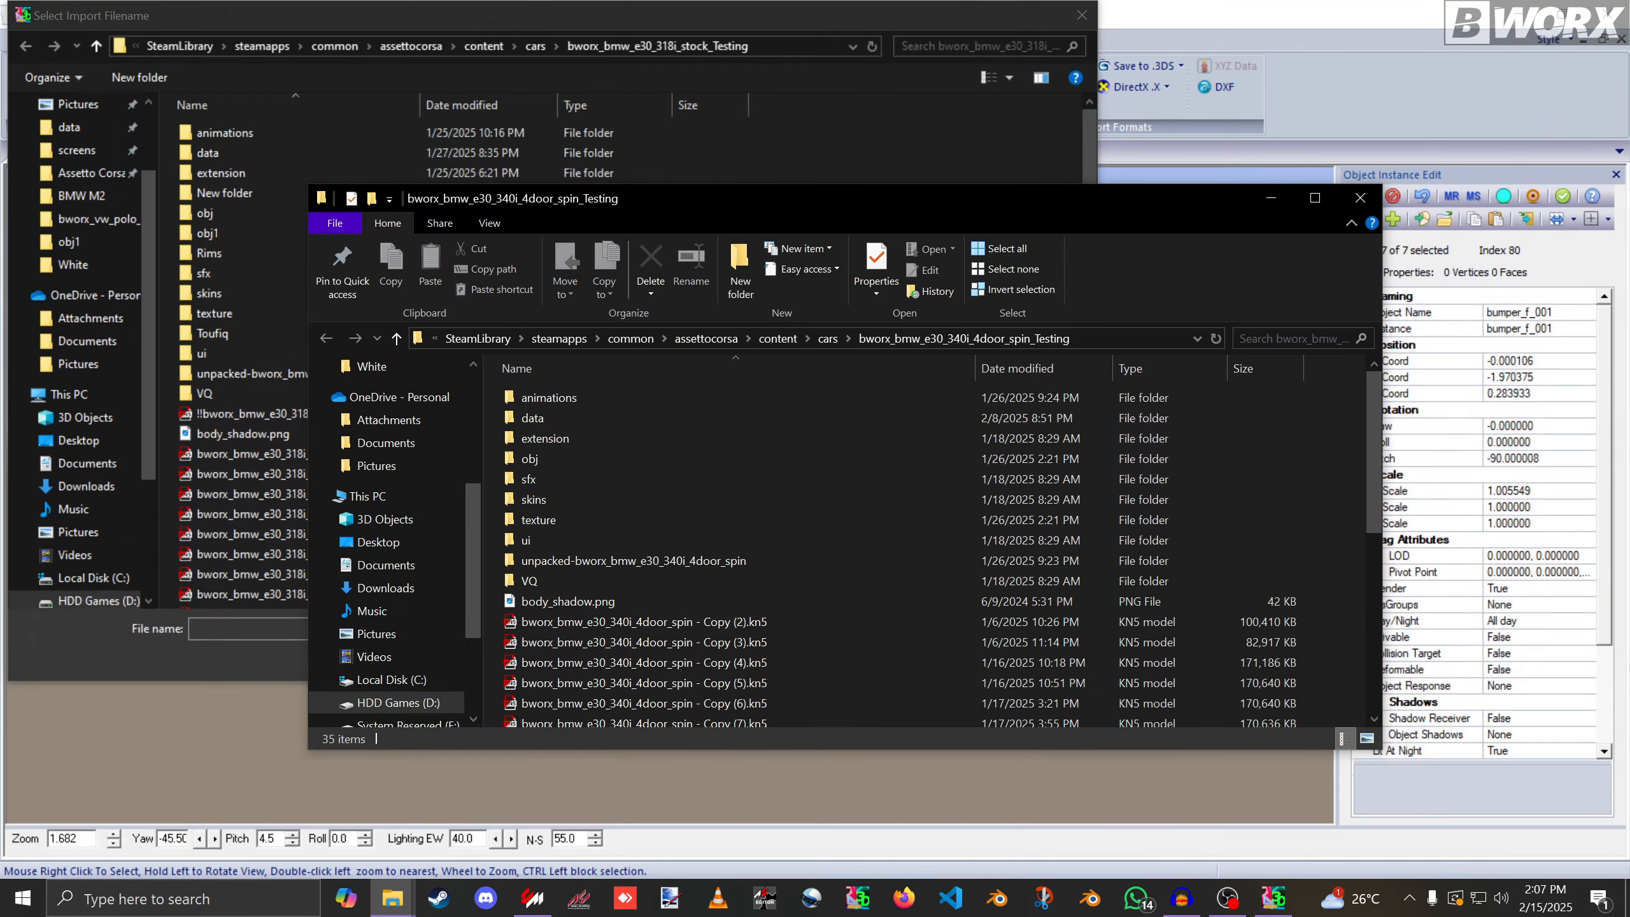
key("alt+d")
key("ctrl+c")
left_click(812, 46)
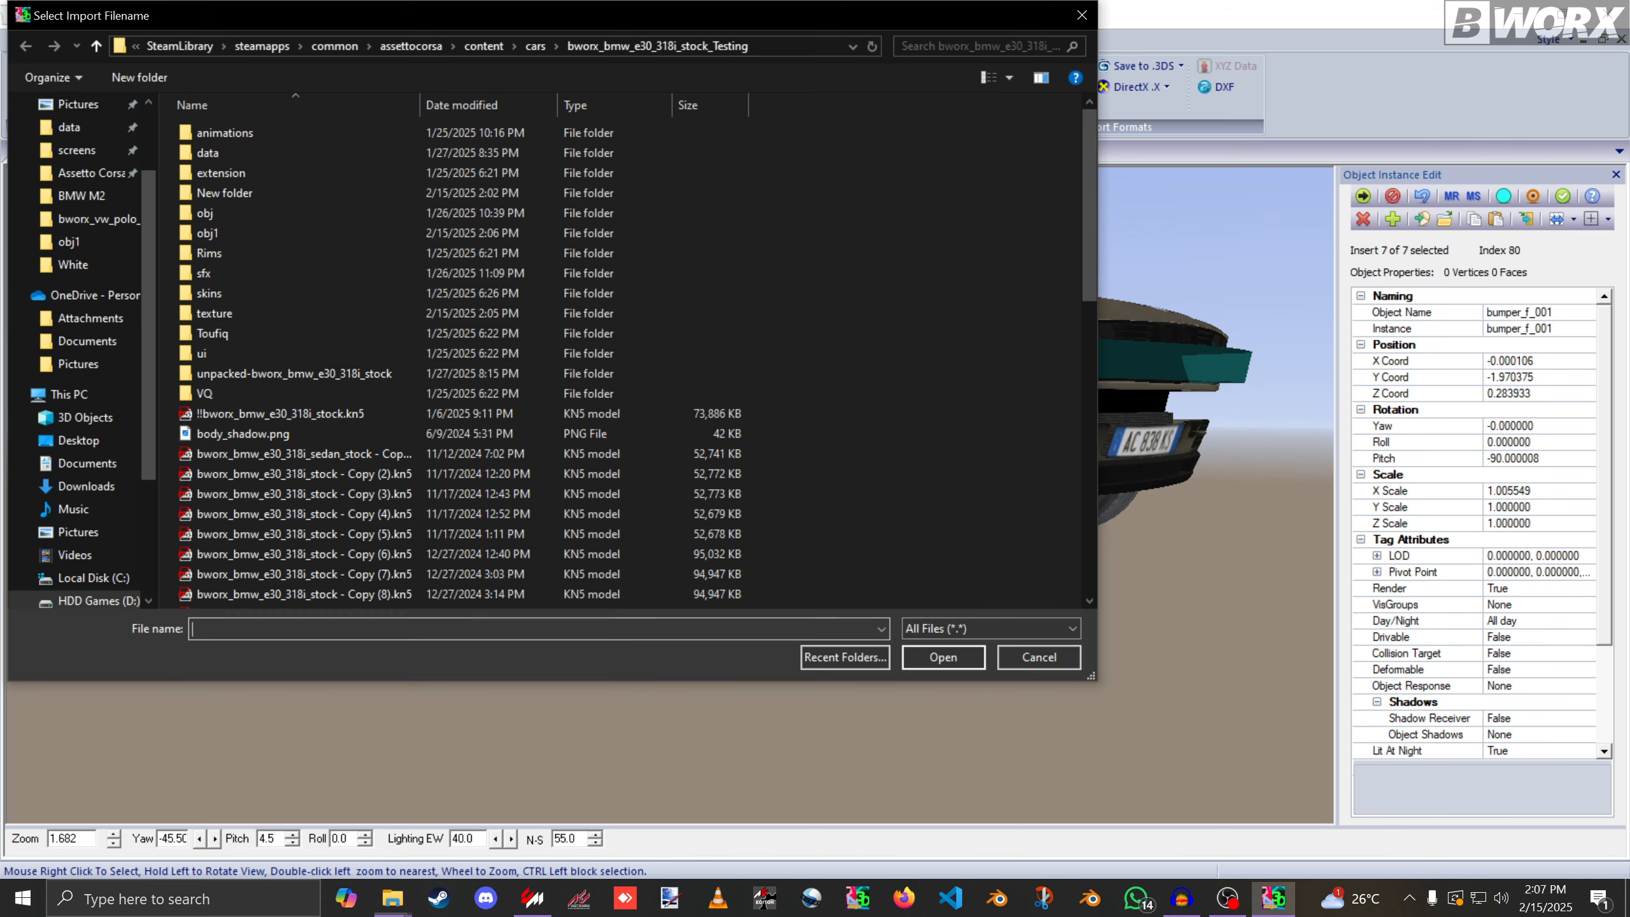
key("ctrl+v")
key("Return")
scroll(578, 457, "down", 5)
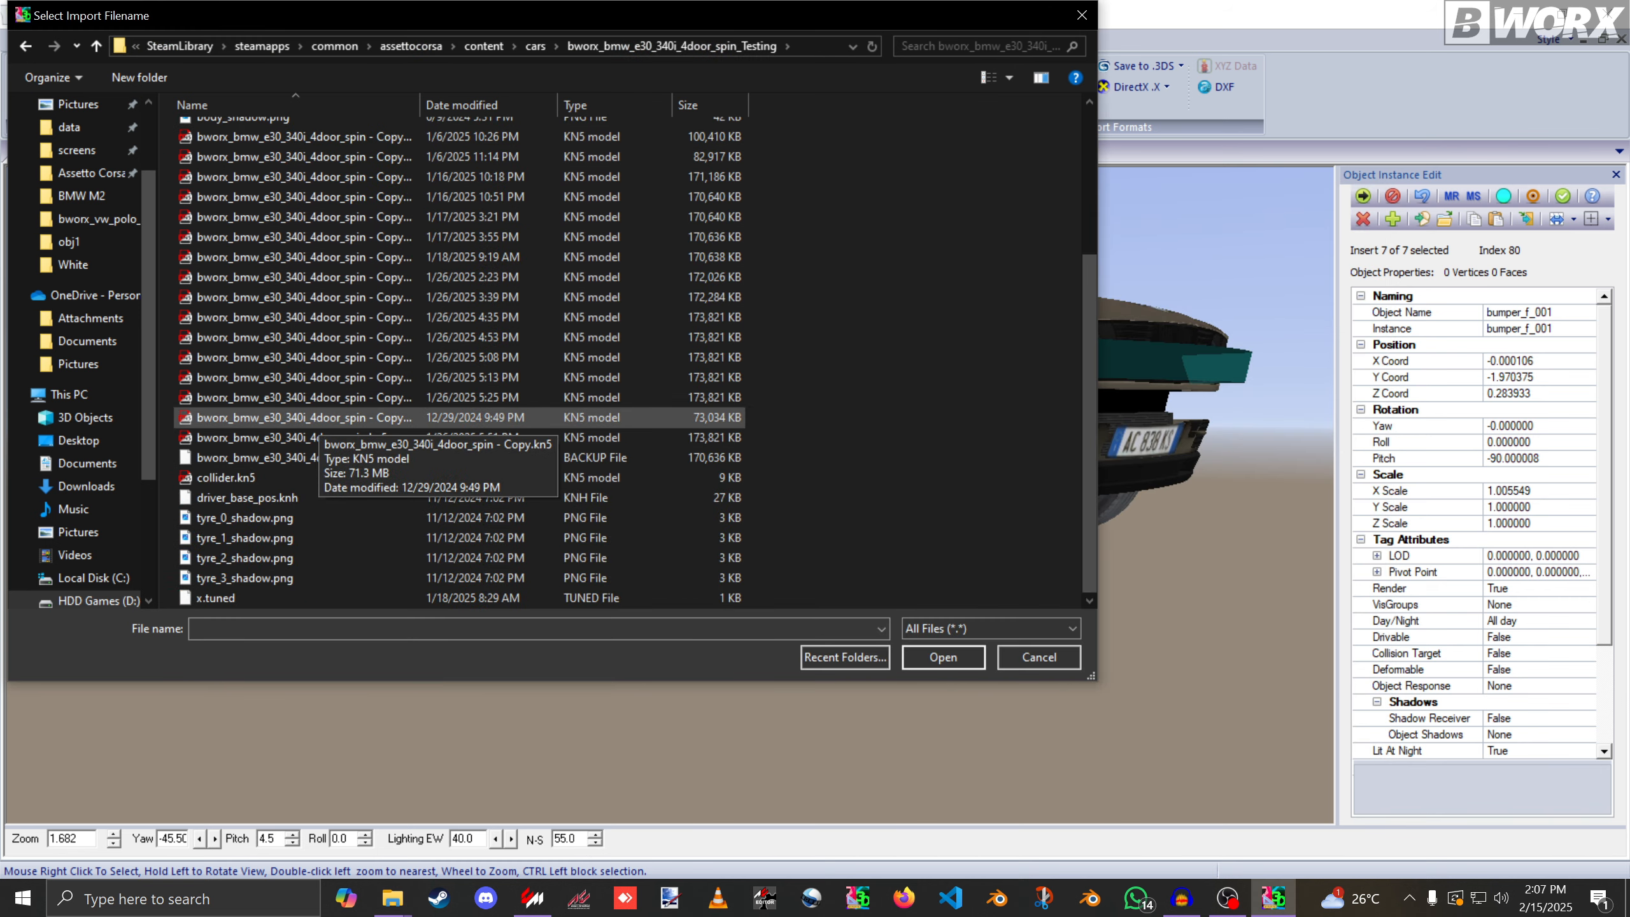
double_click(321, 438)
left_click(862, 535)
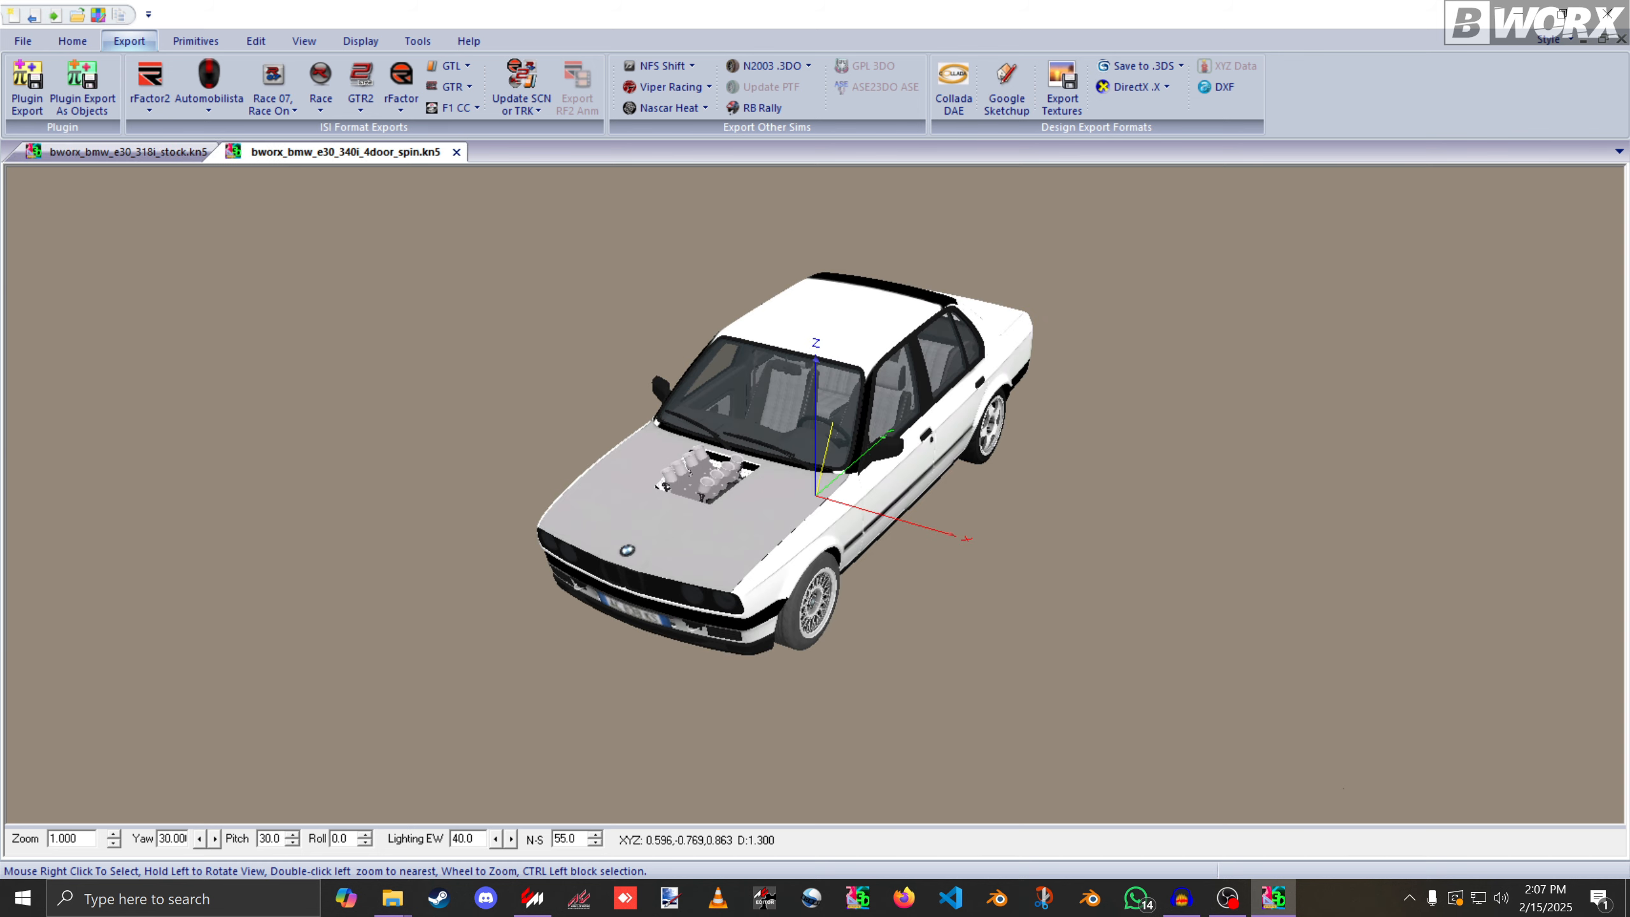
Select the bumper_f_001 object on the front of the 340i model to show its instance properties.
scroll(796, 433, "up", 3)
left_click_drag(725, 501, 807, 440)
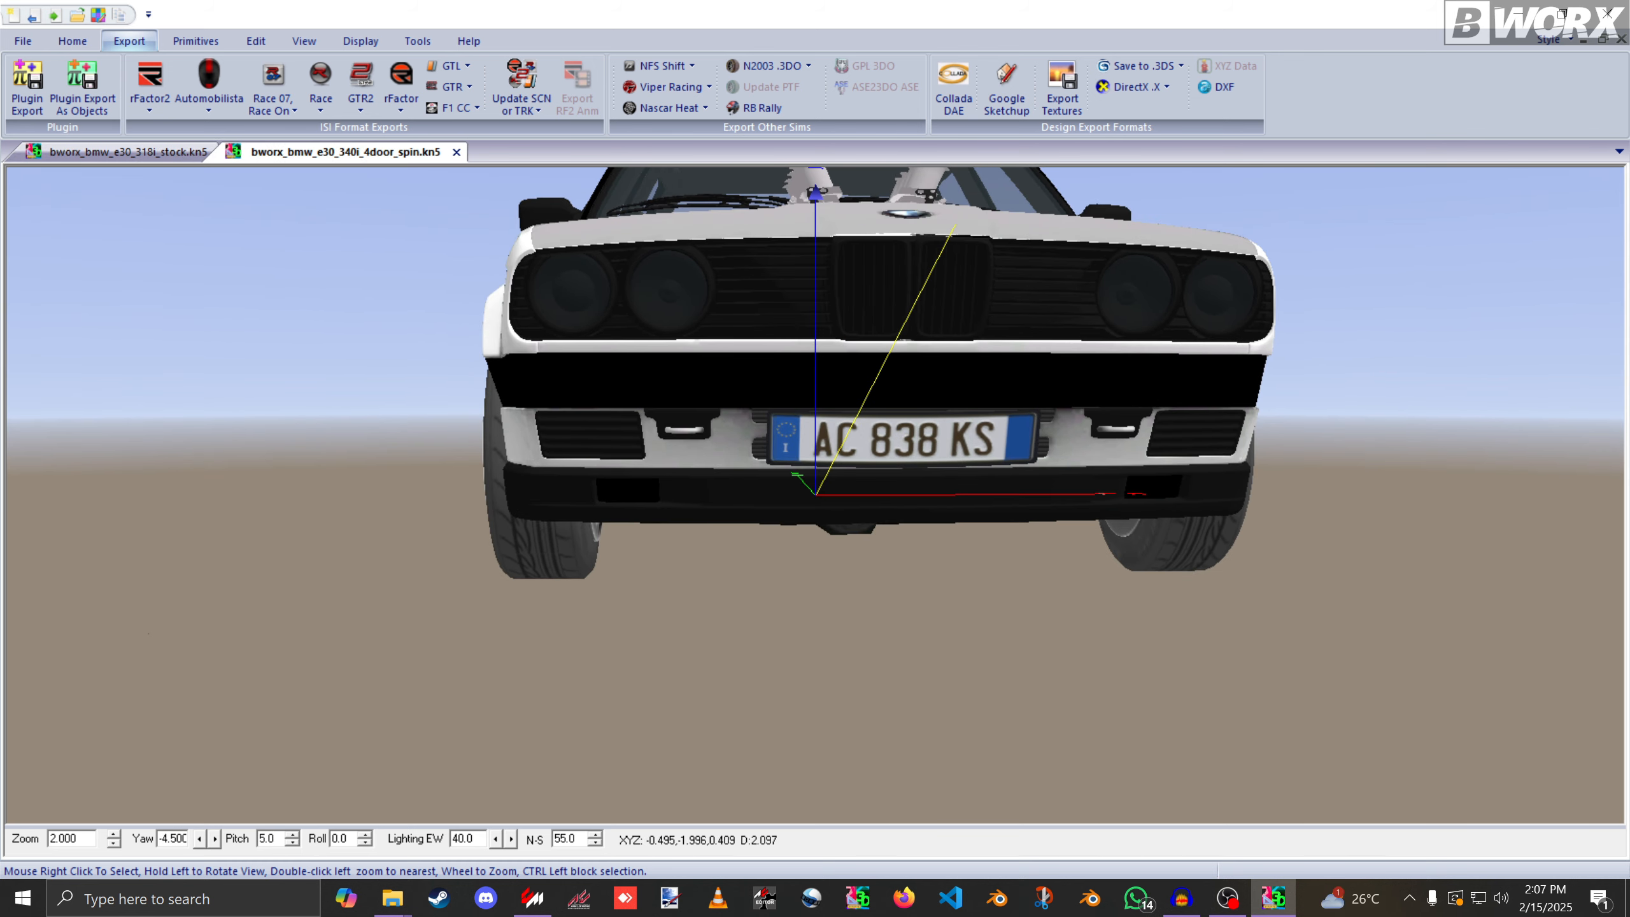
right_click(719, 410)
mouse_move(772, 485)
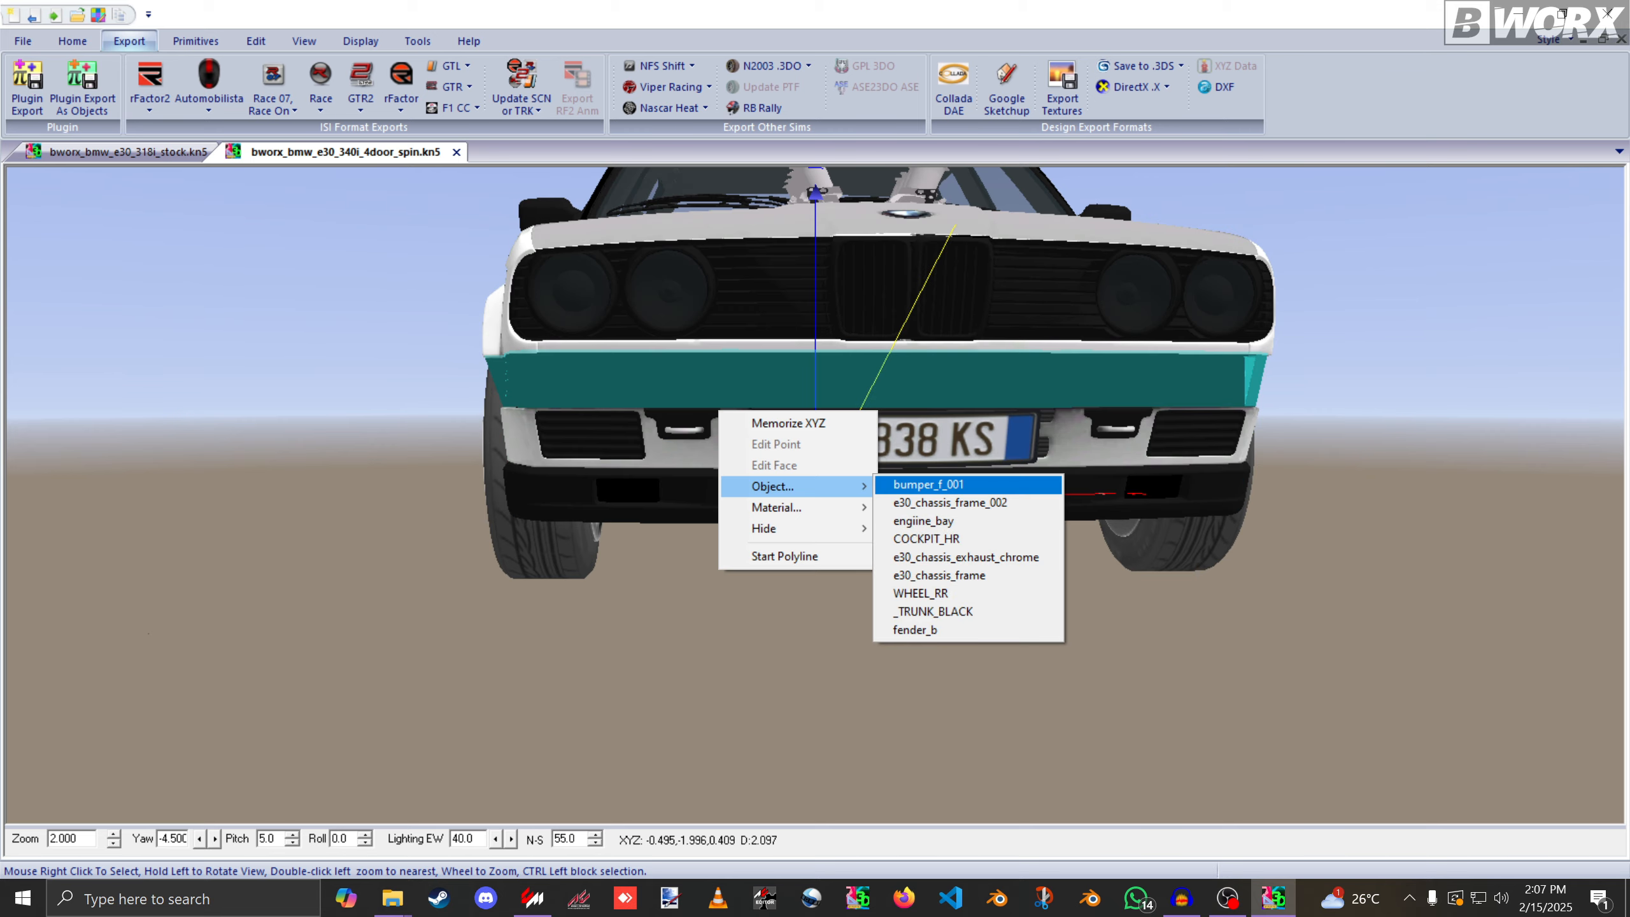
left_click(928, 484)
left_click_drag(924, 485, 1020, 494)
scroll(1020, 494, "down", 2)
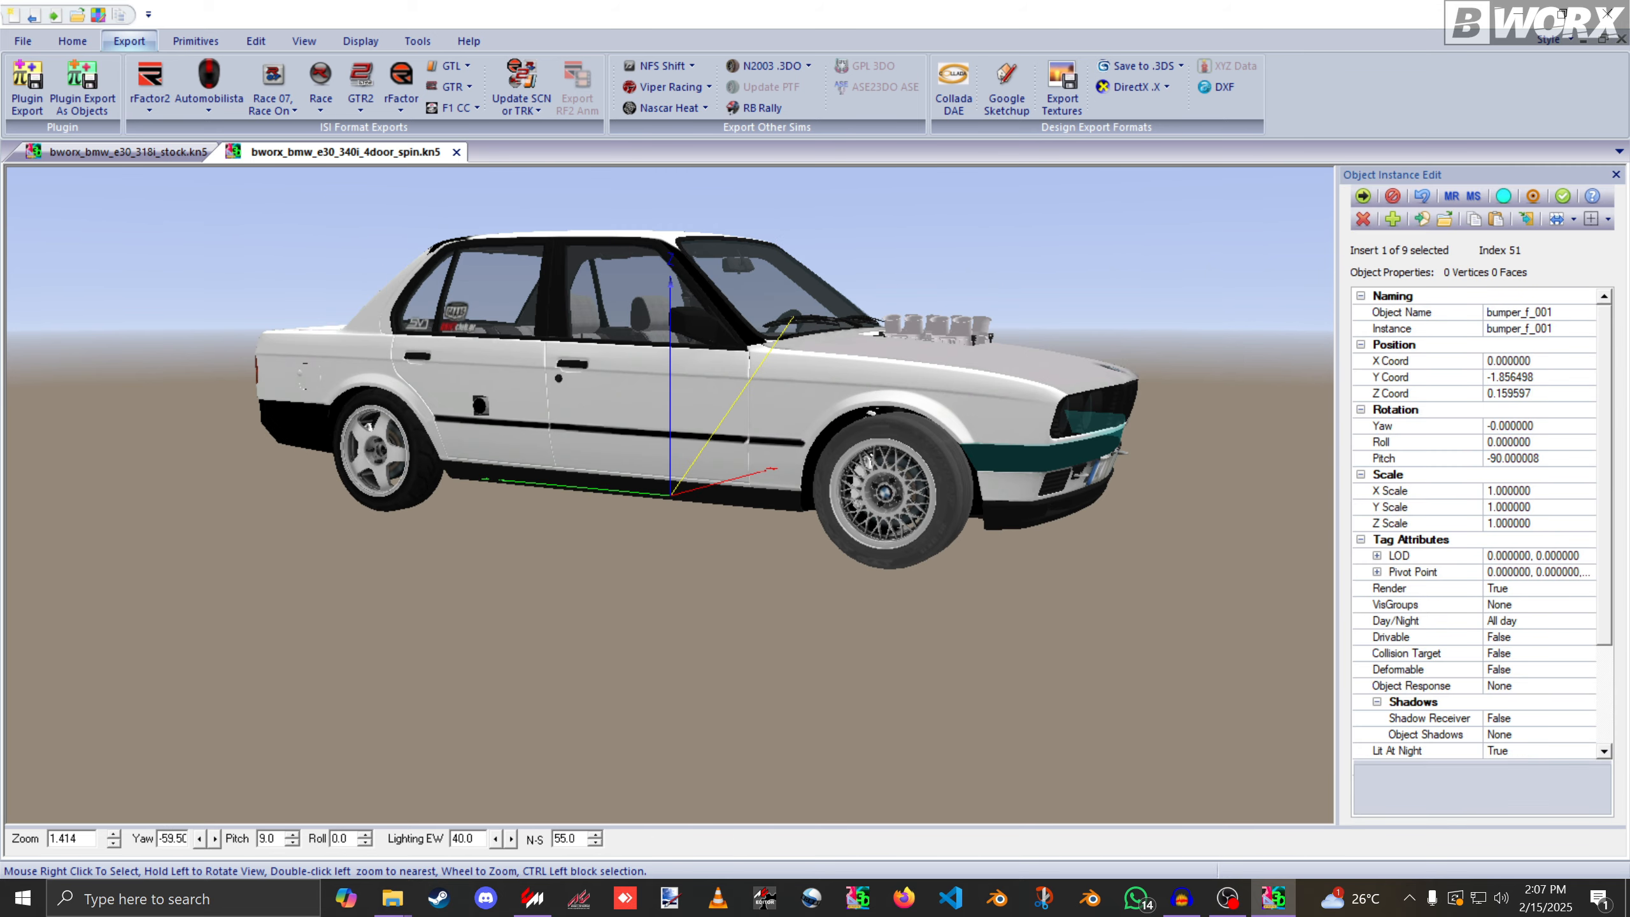
Copy the Y coordinate -1.856498 from the 340i's bumper_f_001 to the 318i's instance and set its X coordinate to 0.
left_click(1552, 376)
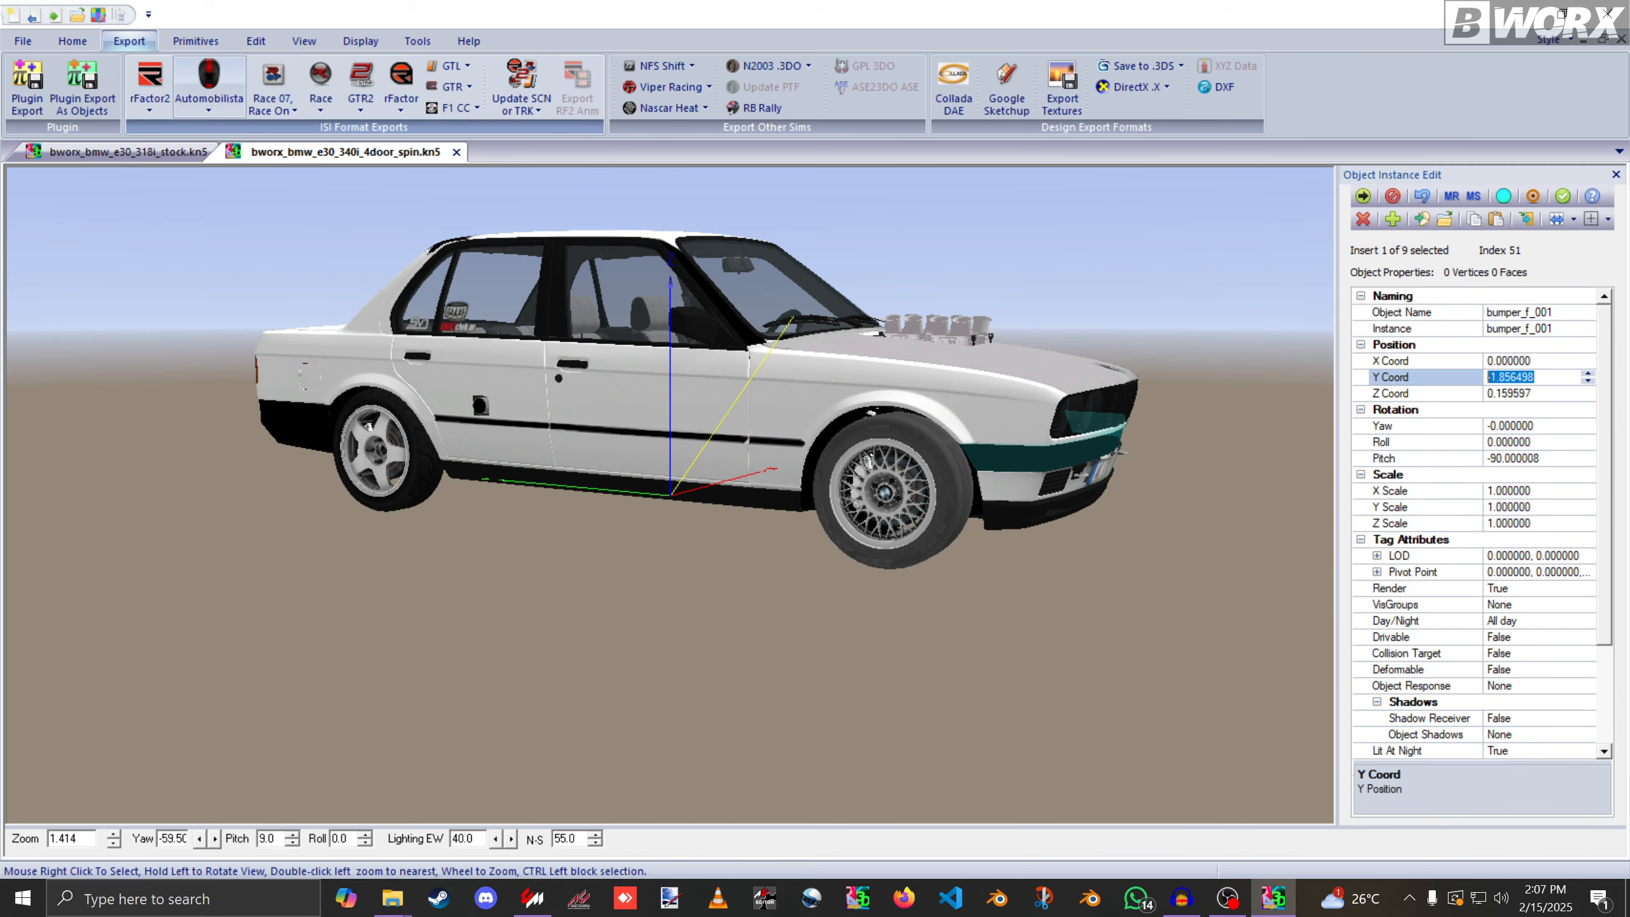
left_click(129, 151)
left_click(1539, 376)
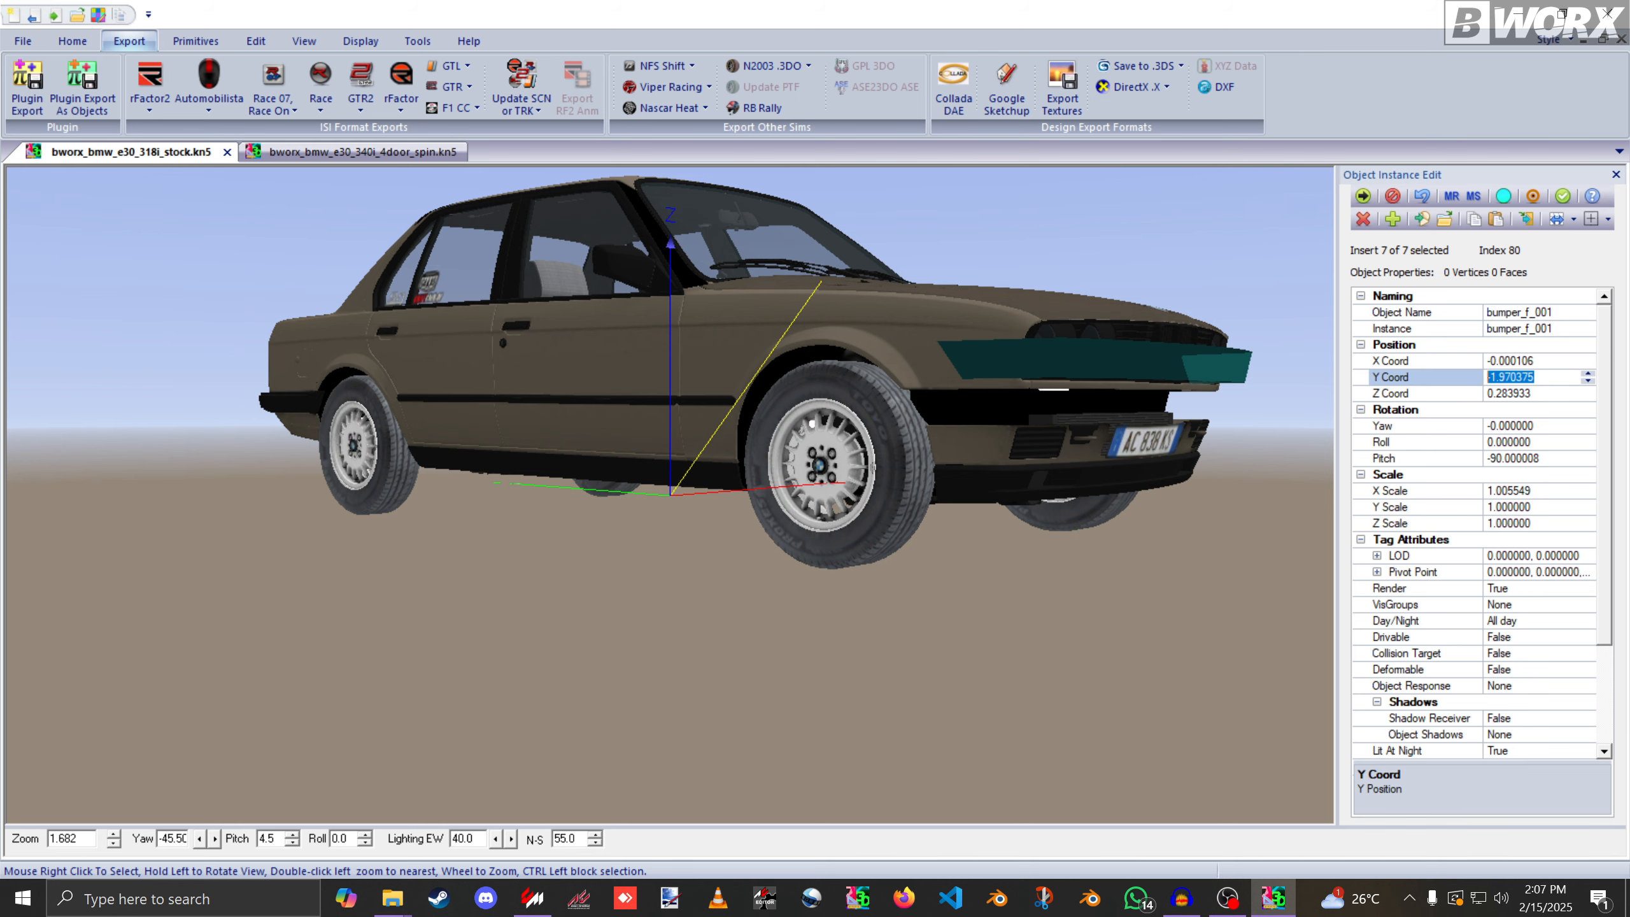
left_click(1540, 361)
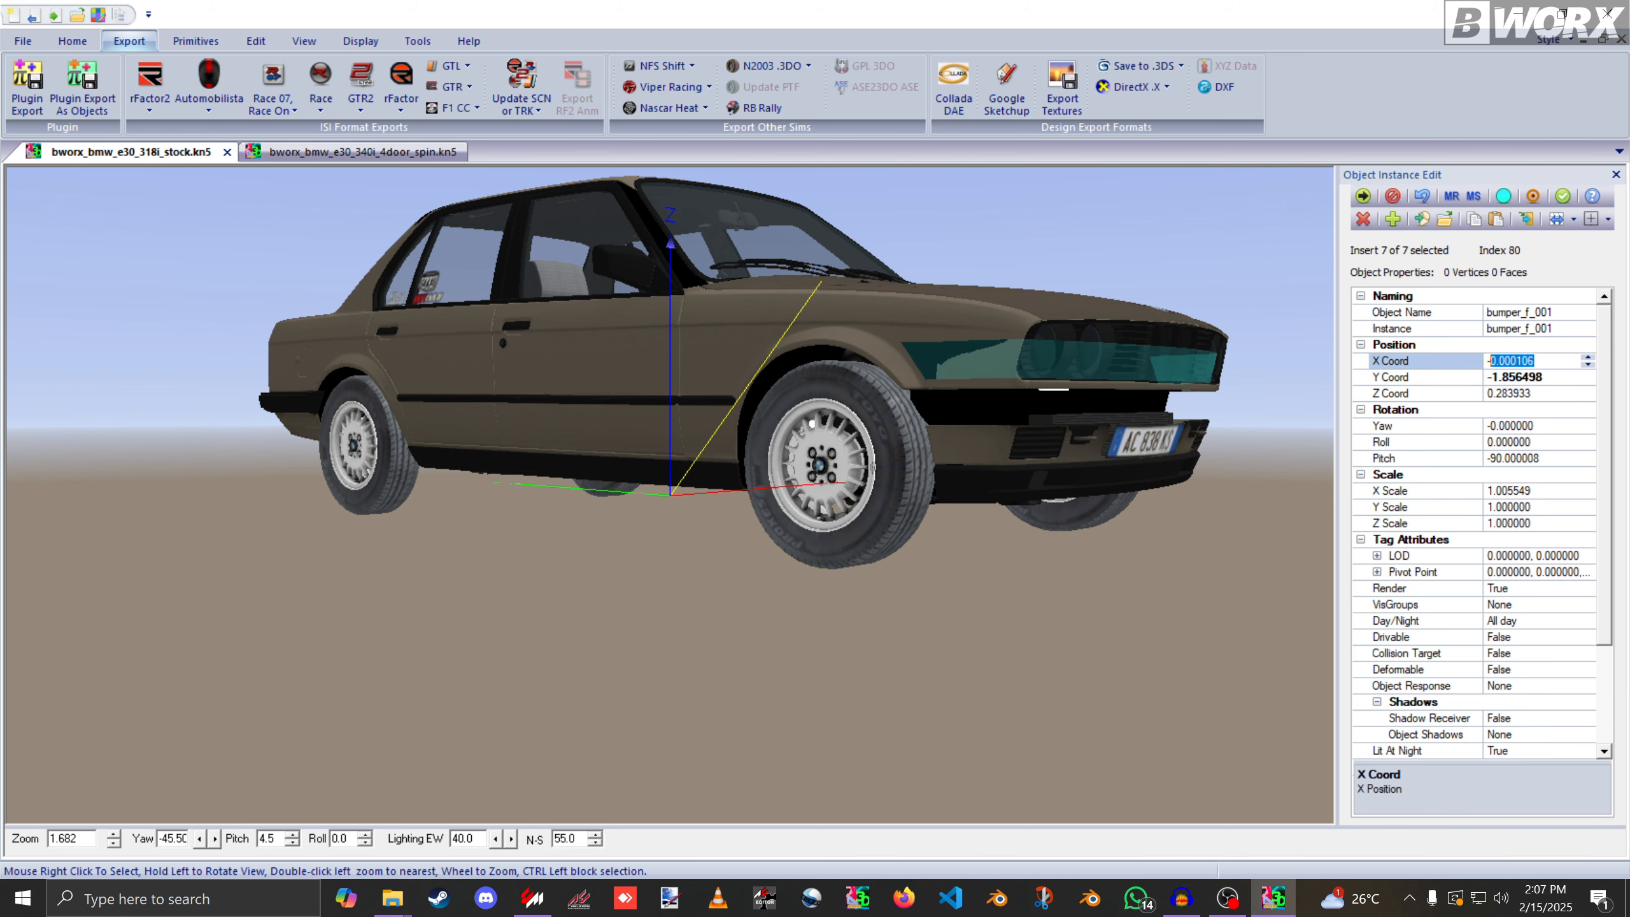
key("Return")
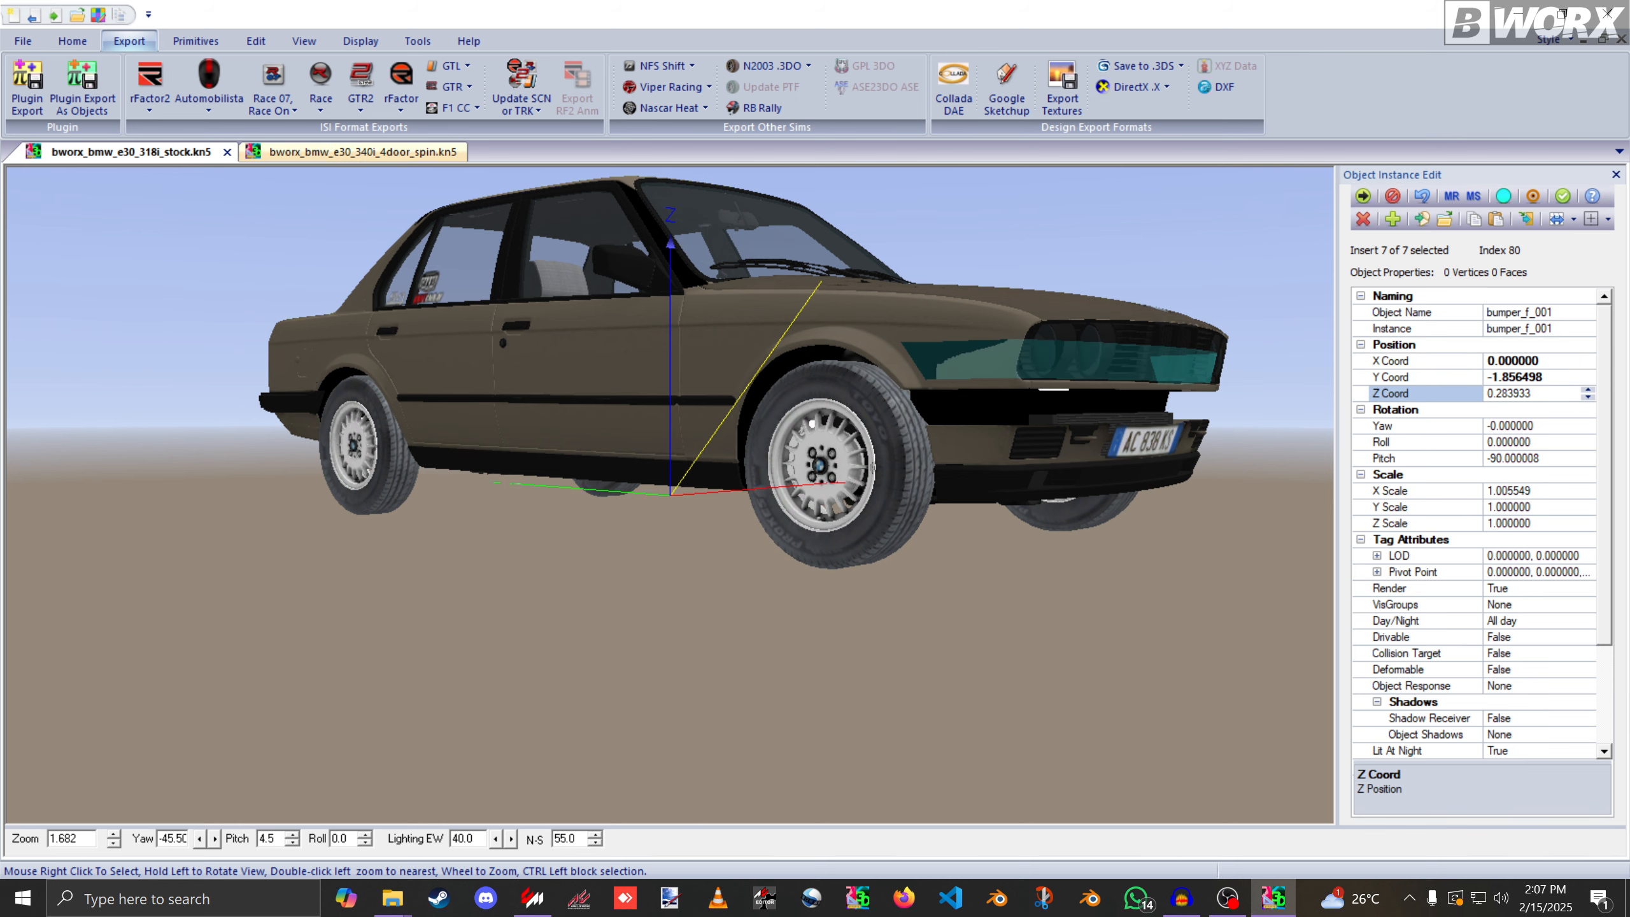
Copy the Z coordinate 0.159597 from the 340i's bumper_f_001 to the 318i's instance and apply the changes.
left_click(359, 152)
left_click(1540, 394)
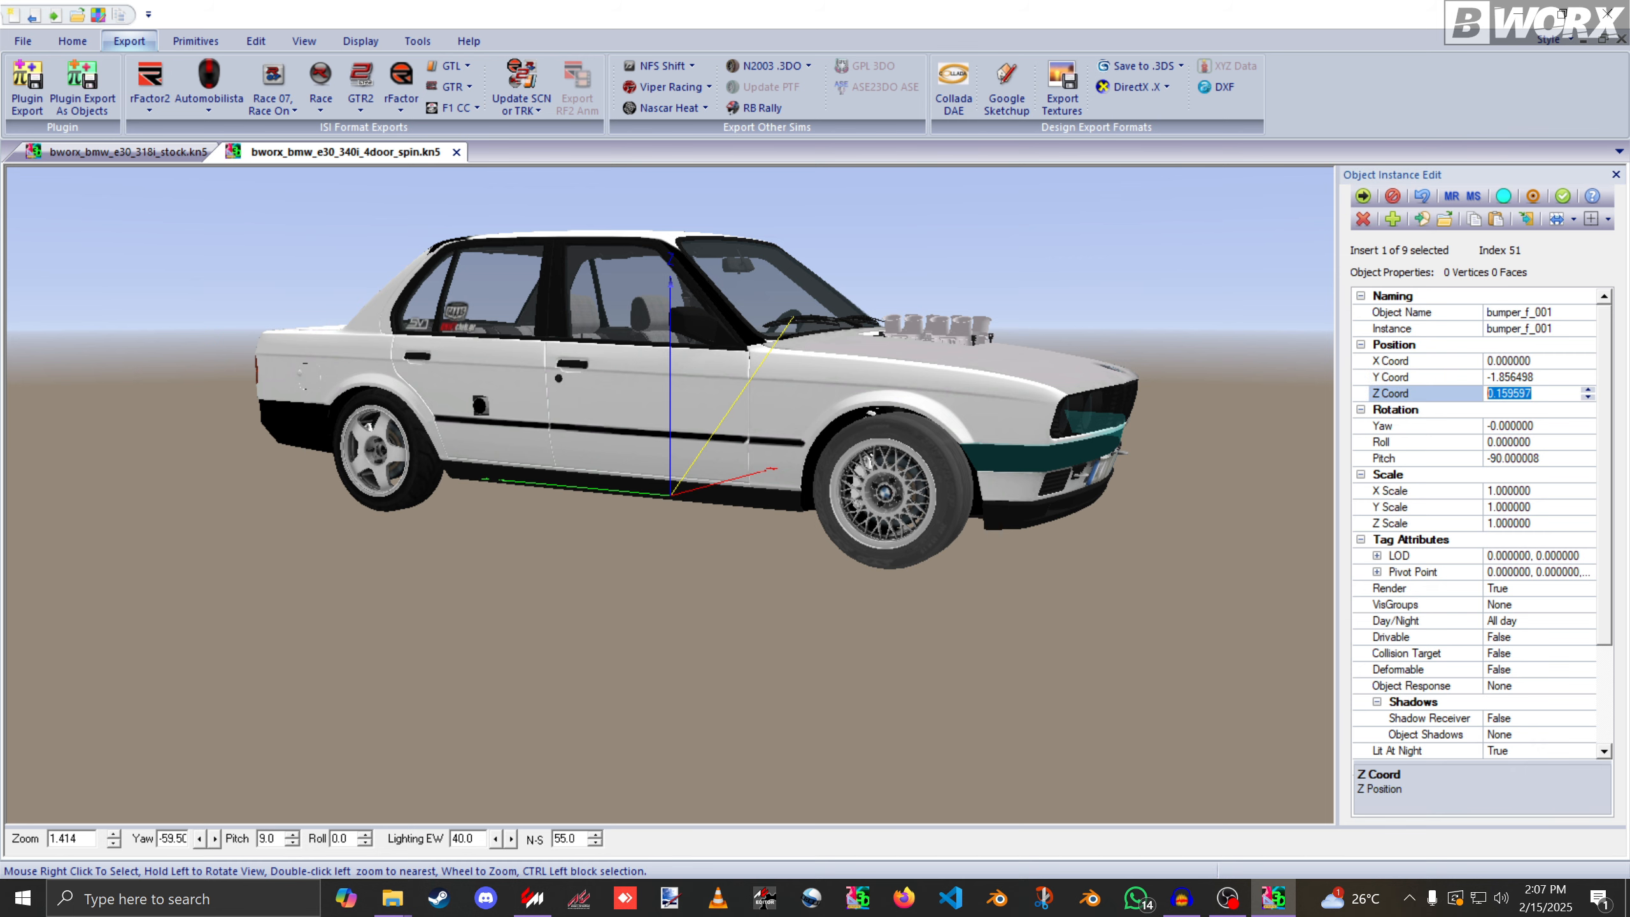
left_click(130, 152)
left_click_drag(1537, 394, 1485, 393)
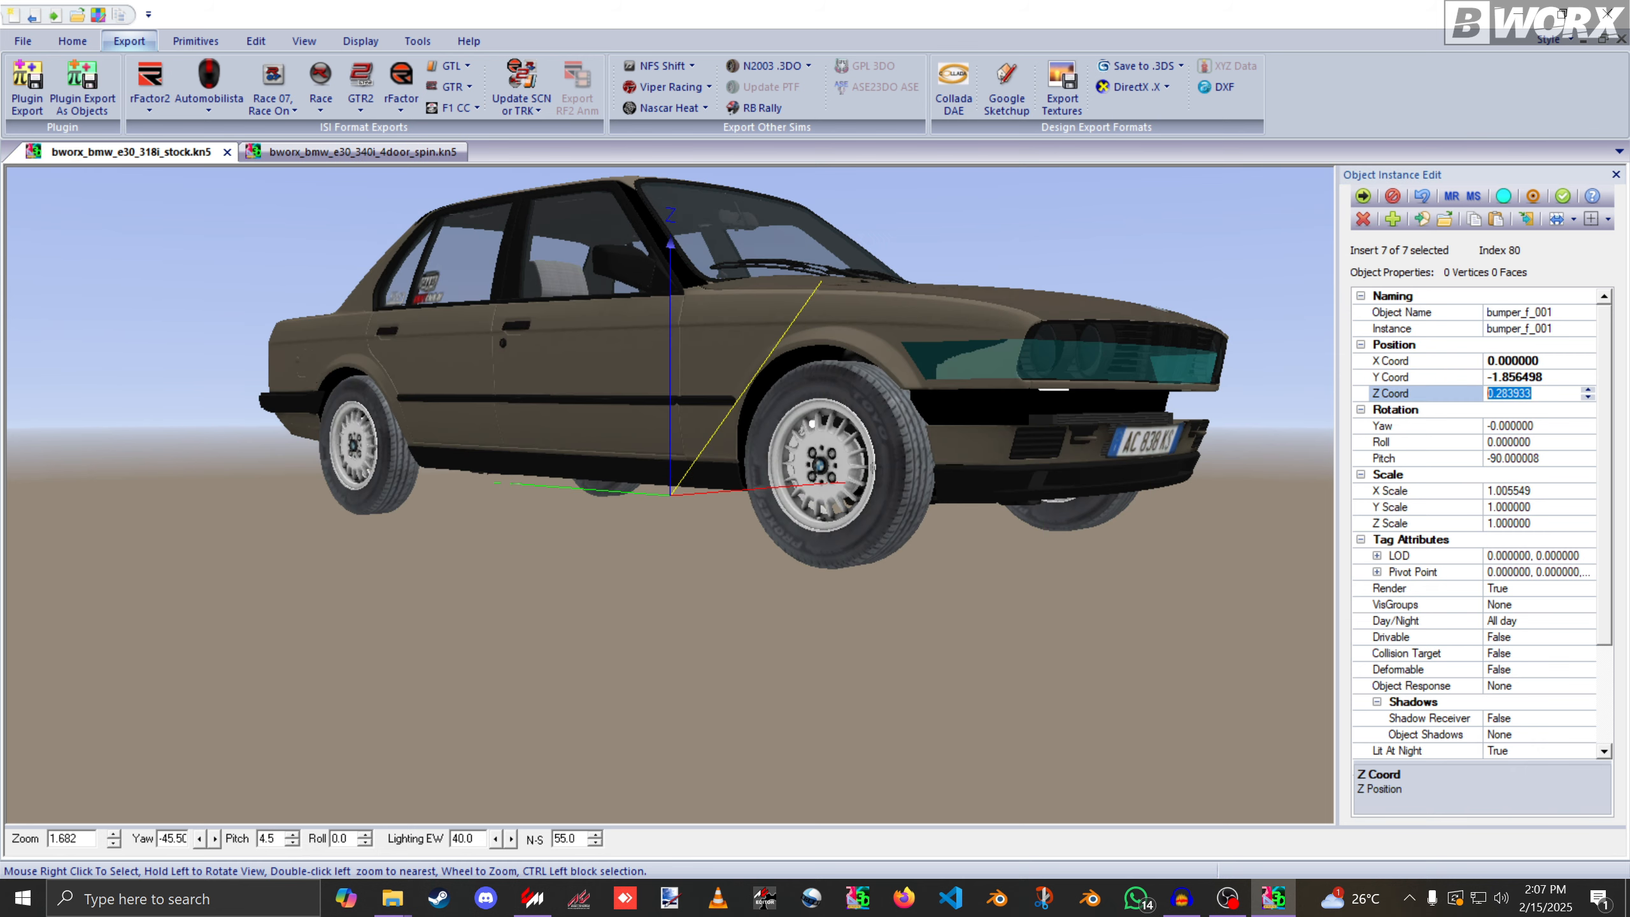
key("Return")
left_click(1562, 196)
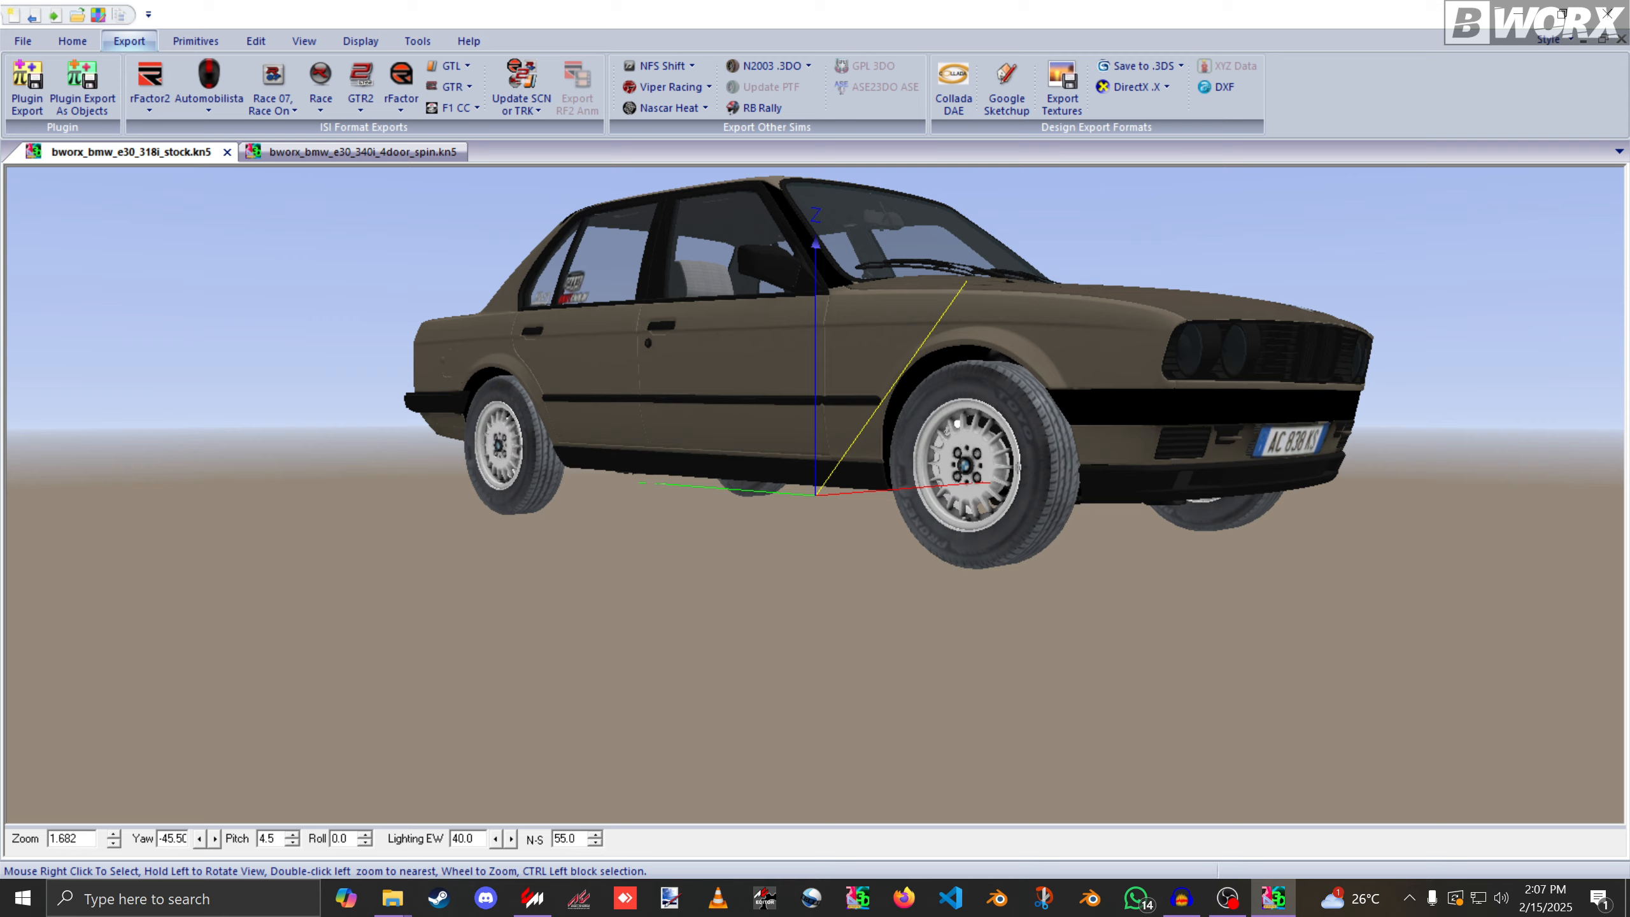
left_click_drag(1188, 326, 1084, 326)
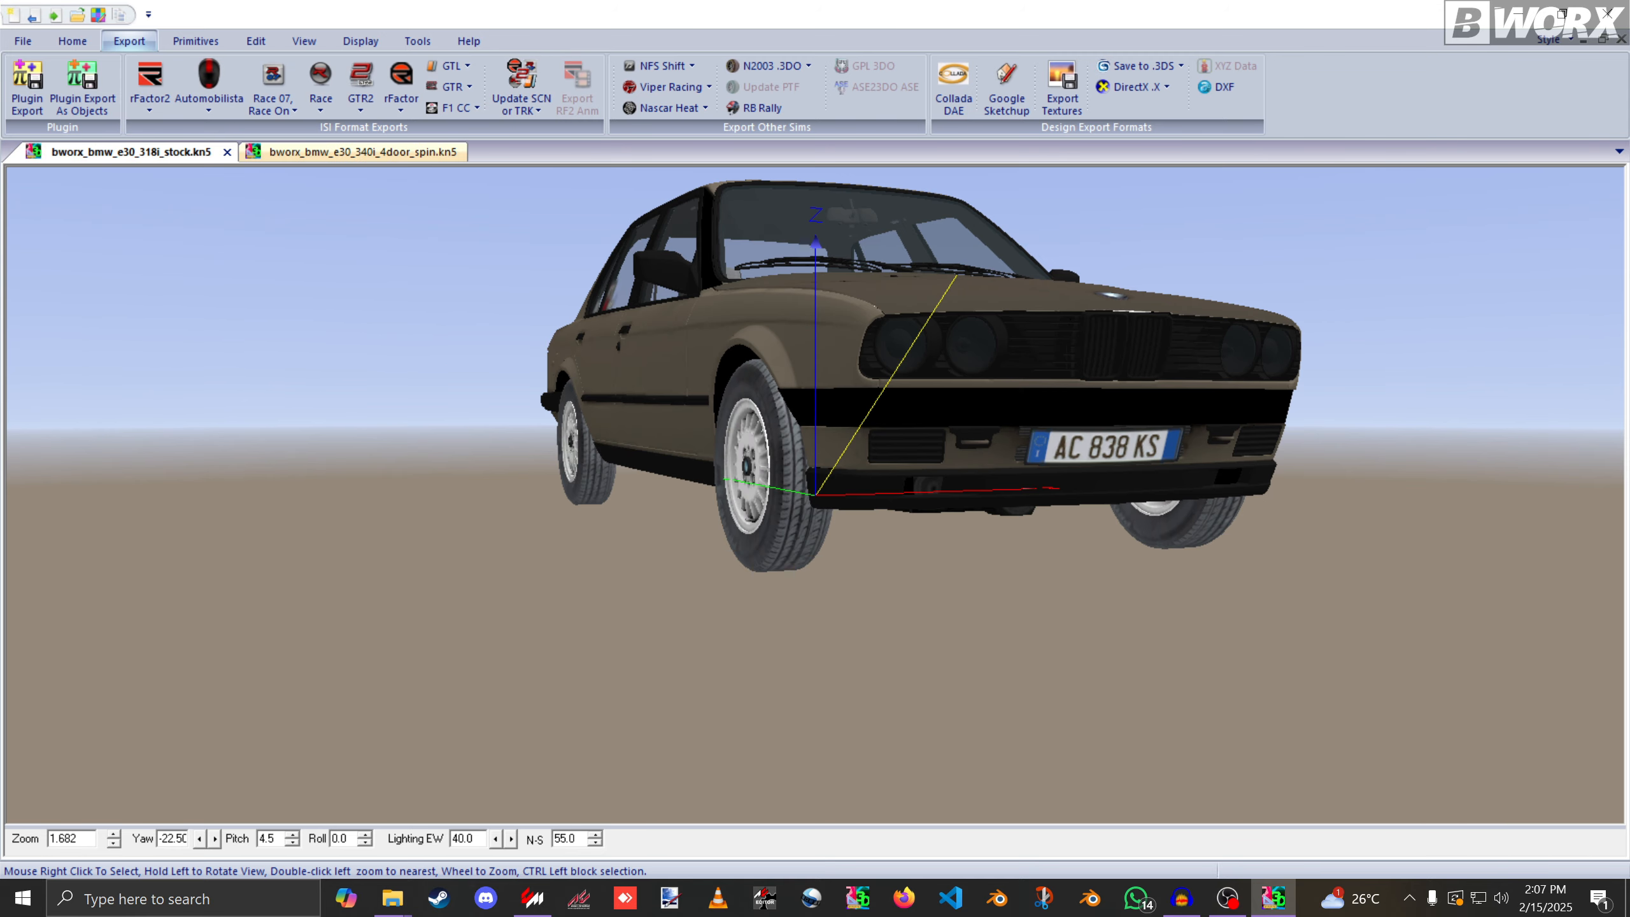
Close the 340i model.
left_click(363, 151)
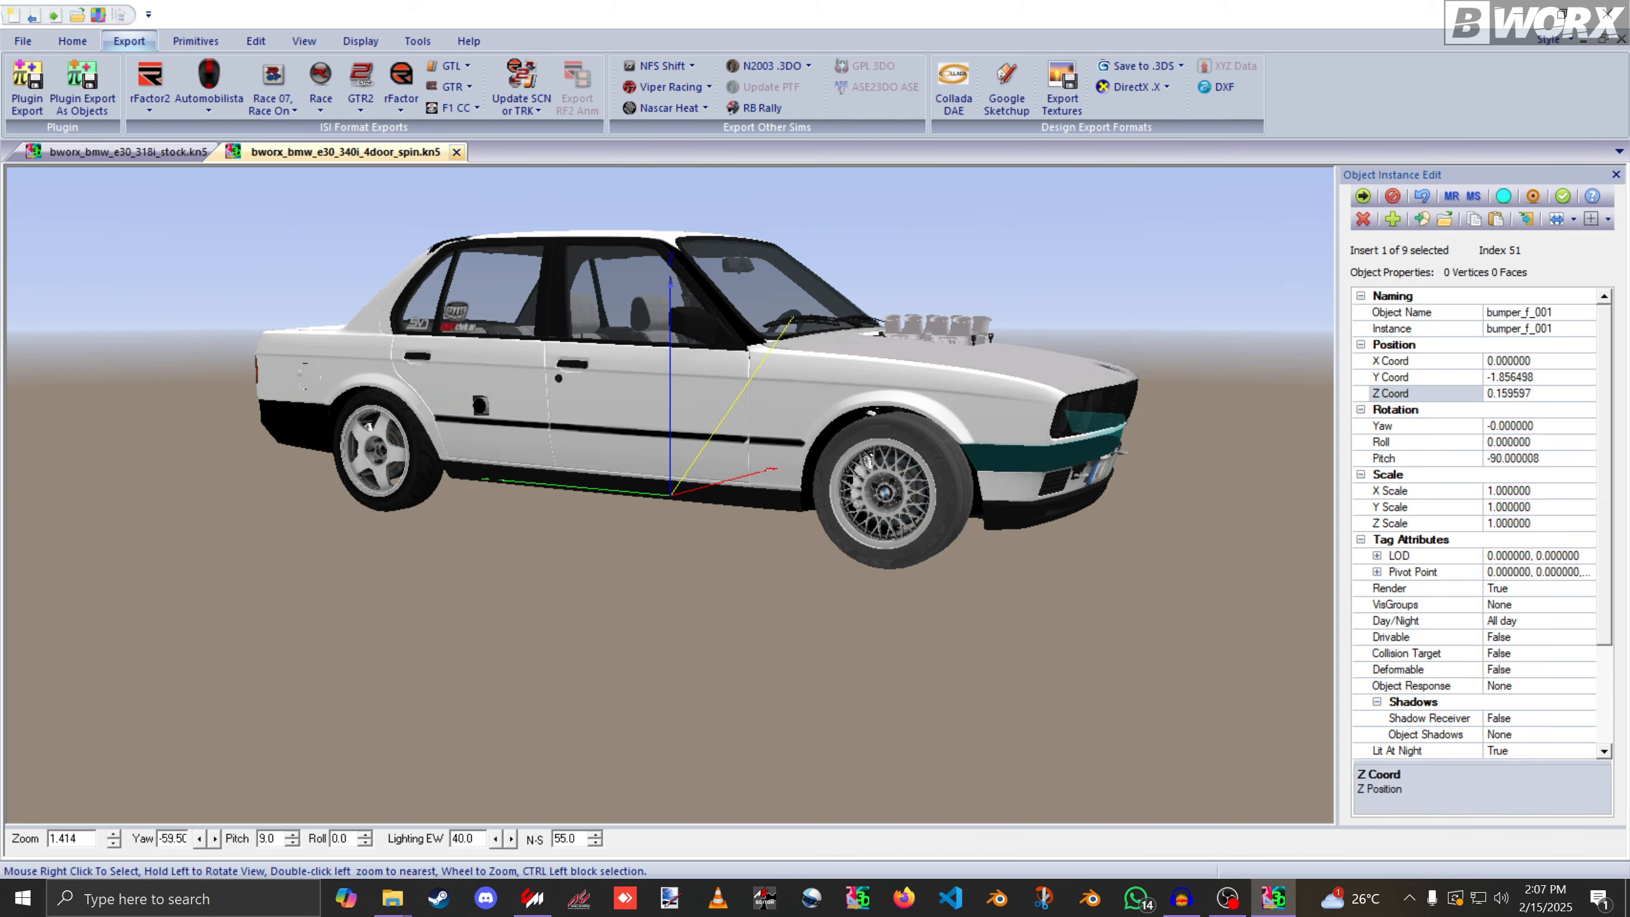
left_click(456, 151)
left_click(748, 620)
Select the 318i's bumper_rear object and replace its mesh with stone.3se from the obj1 folder.
left_click_drag(1040, 401, 1194, 396)
right_click(581, 445)
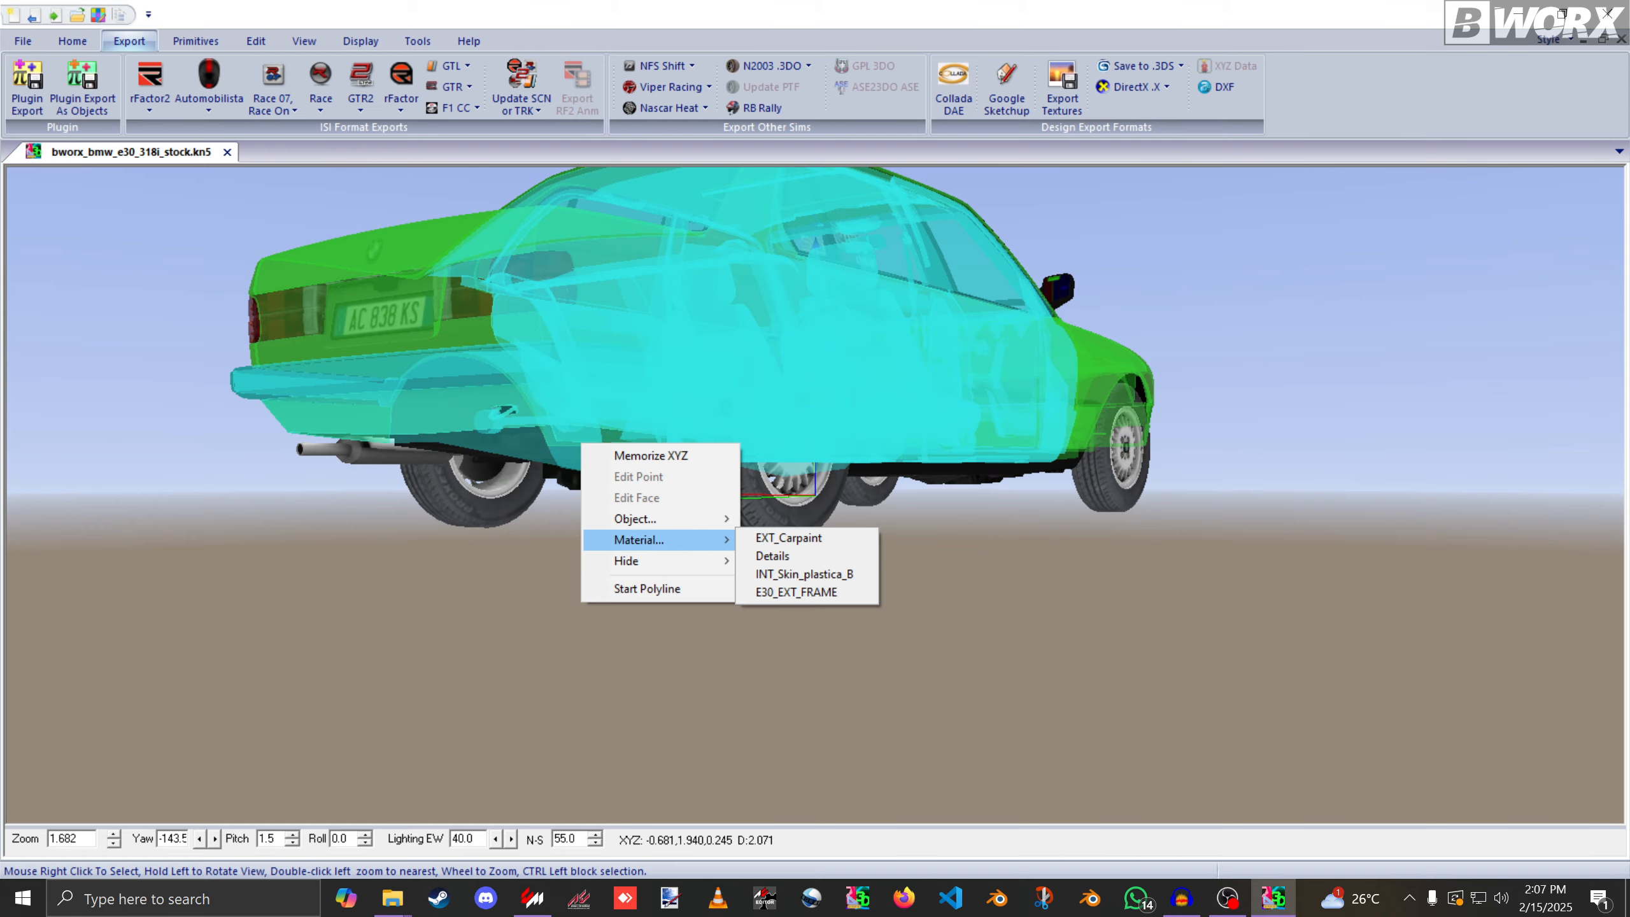
mouse_move(635, 519)
left_click(788, 517)
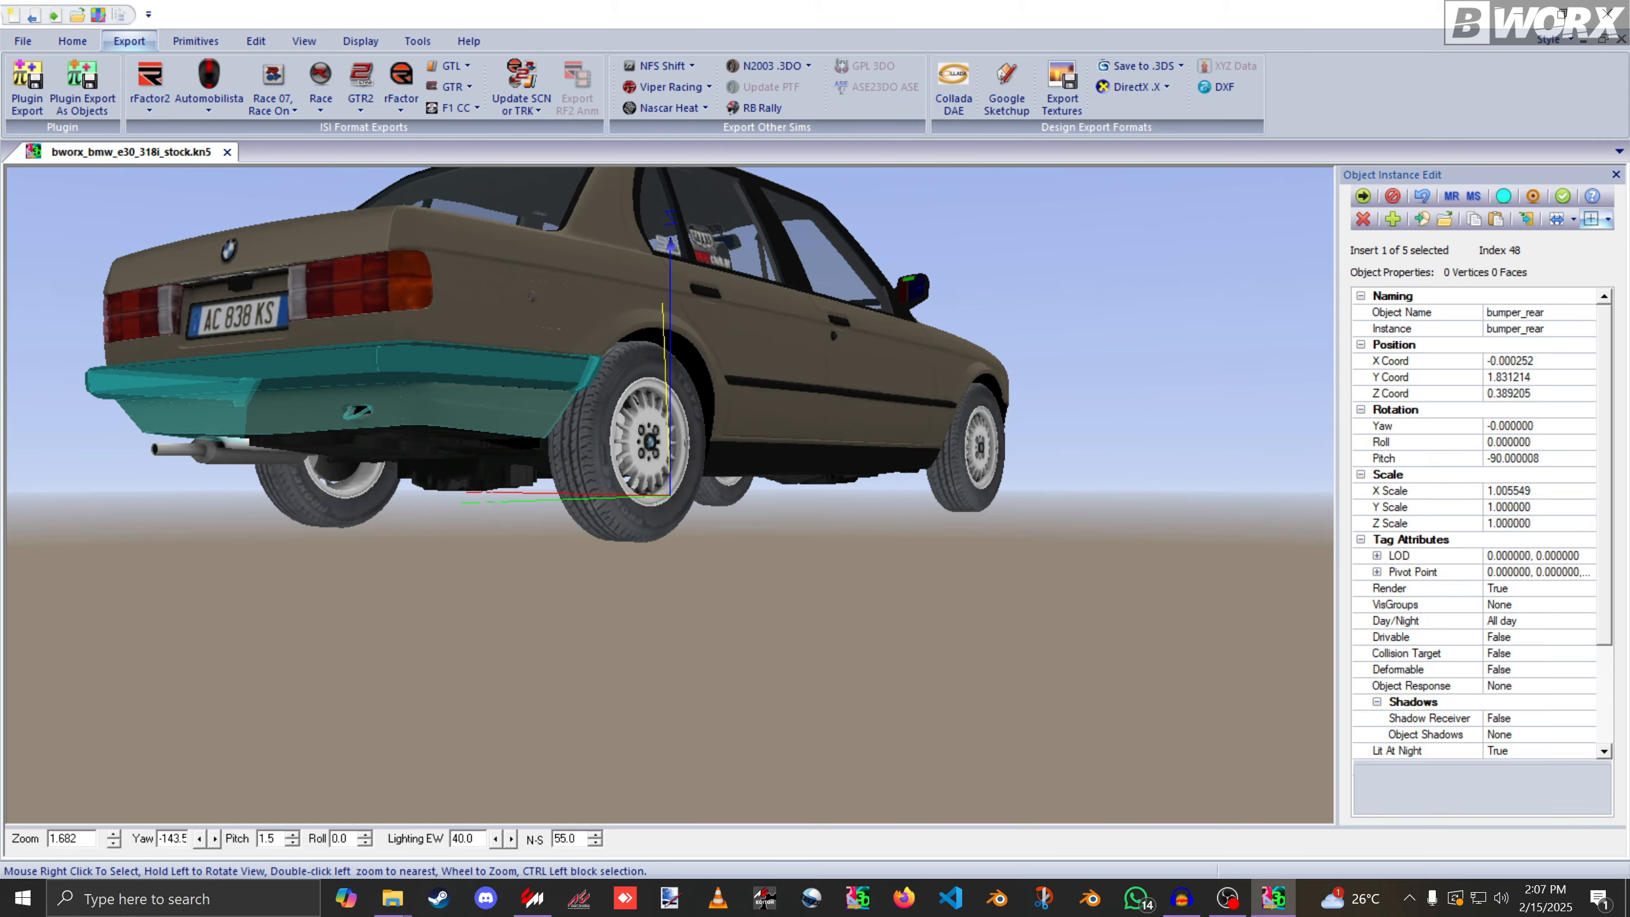
left_click(1526, 219)
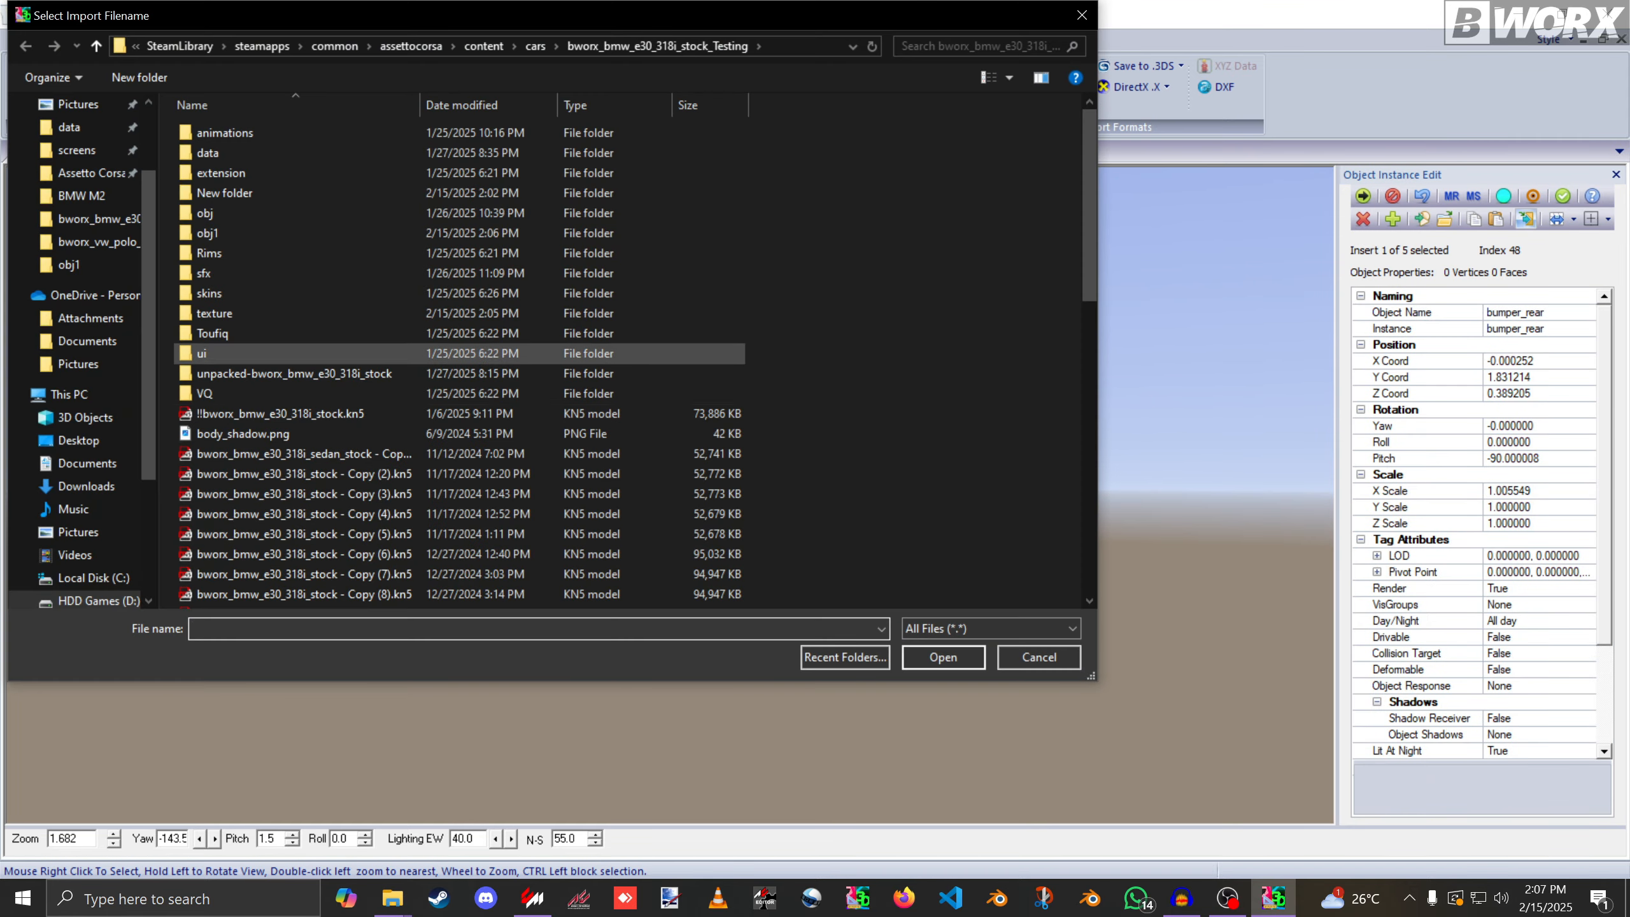
double_click(205, 212)
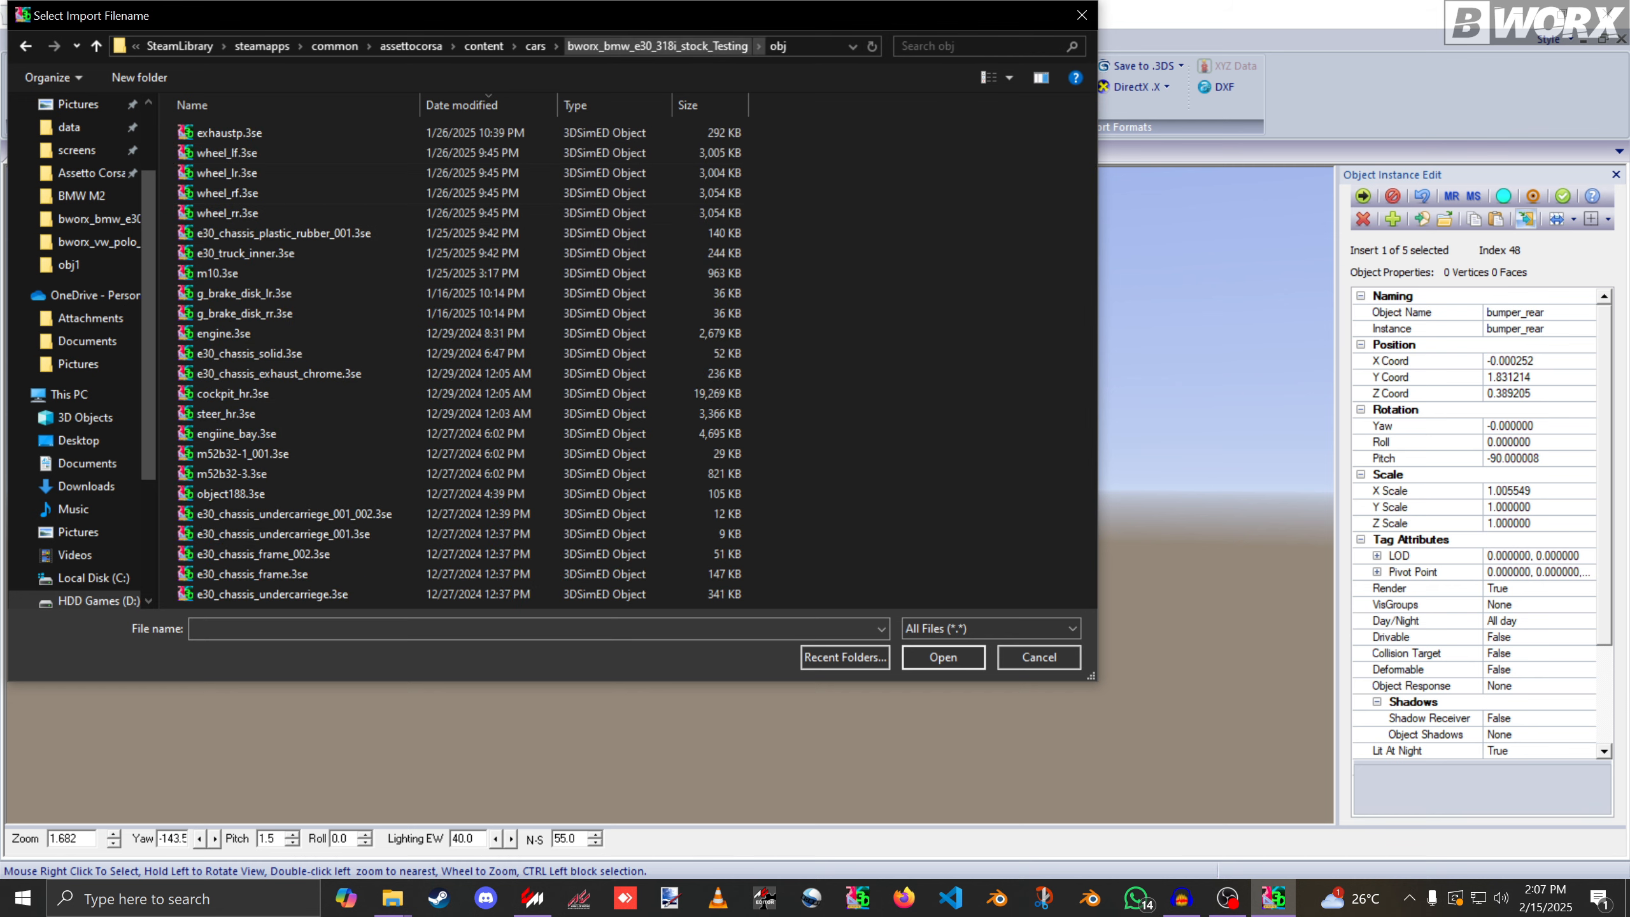
left_click(657, 46)
double_click(208, 233)
double_click(215, 193)
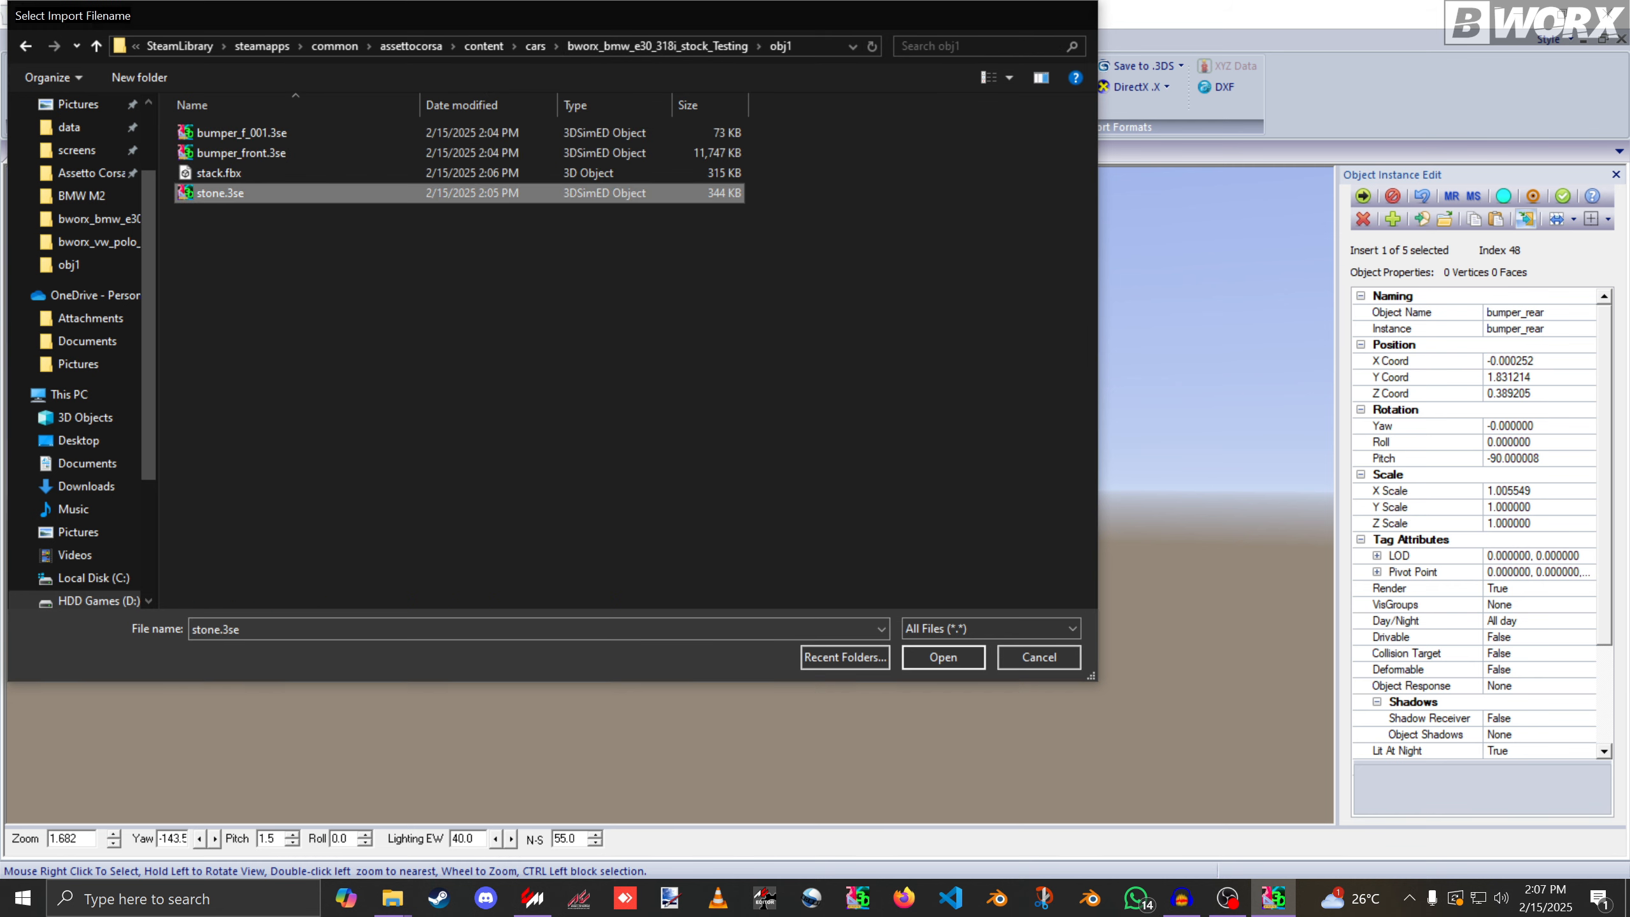
Check the imported stone mesh at the rear of the 318i.
left_click_drag(693, 541, 747, 534)
scroll(856, 541, "down", 3)
scroll(898, 481, "down", 3)
scroll(809, 561, "up", 6)
scroll(815, 514, "up", 9)
scroll(741, 575, "down", 12)
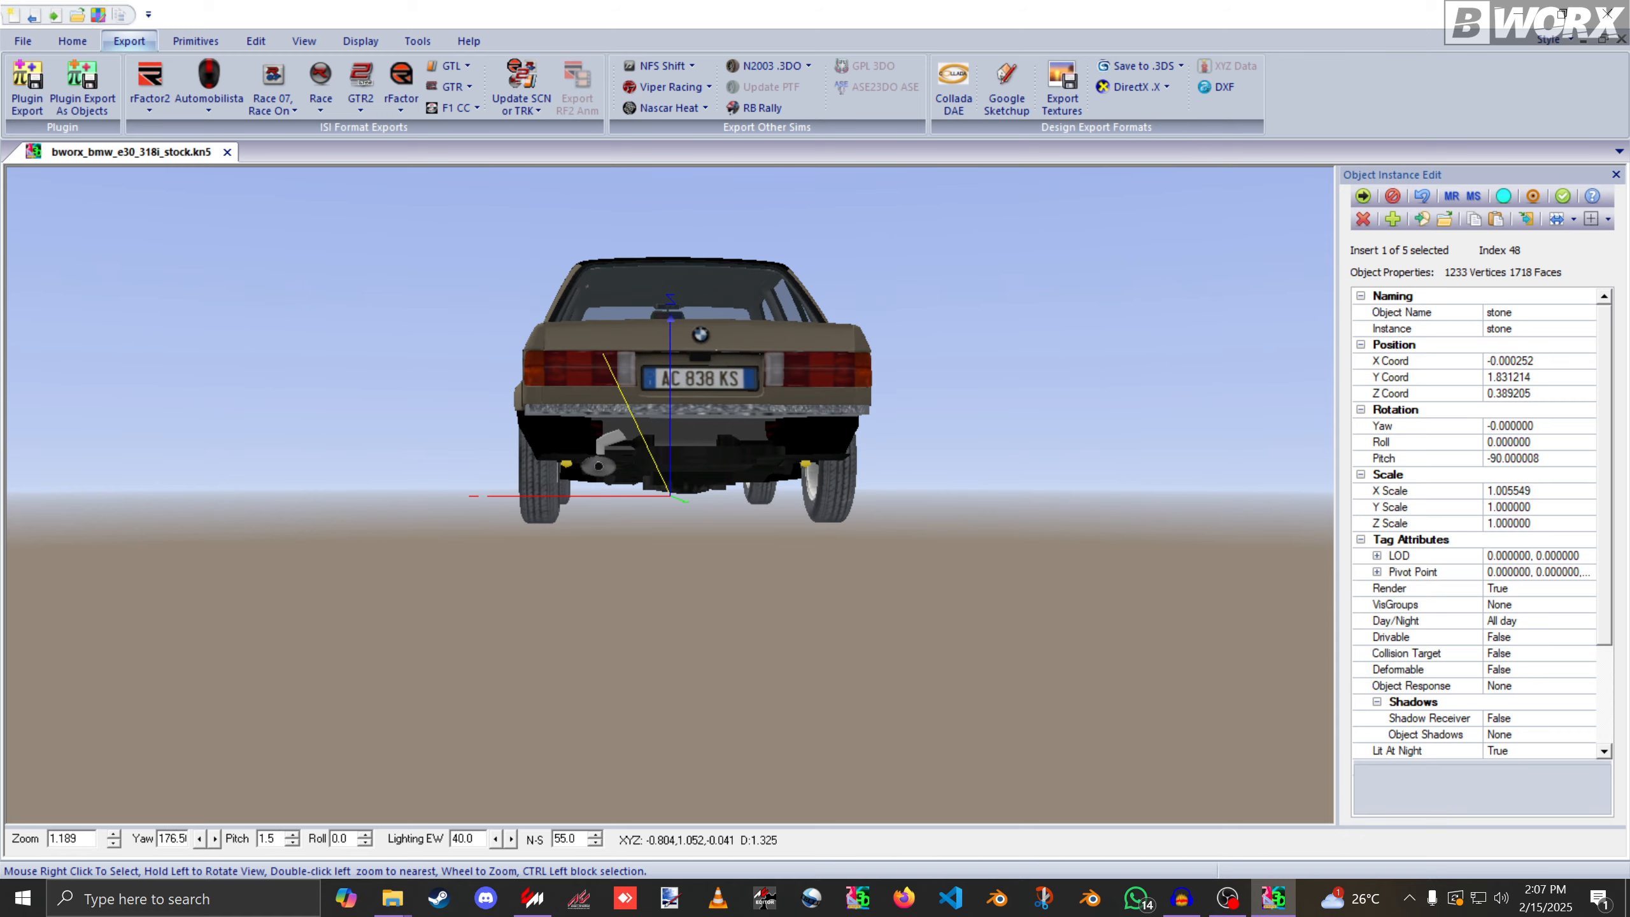
Start opening another model and point the file dialog to the bworx_bmw_e30_340i_4door_spin_Testing folder, using its path copied from File Explorer.
left_click(23, 42)
left_click(62, 116)
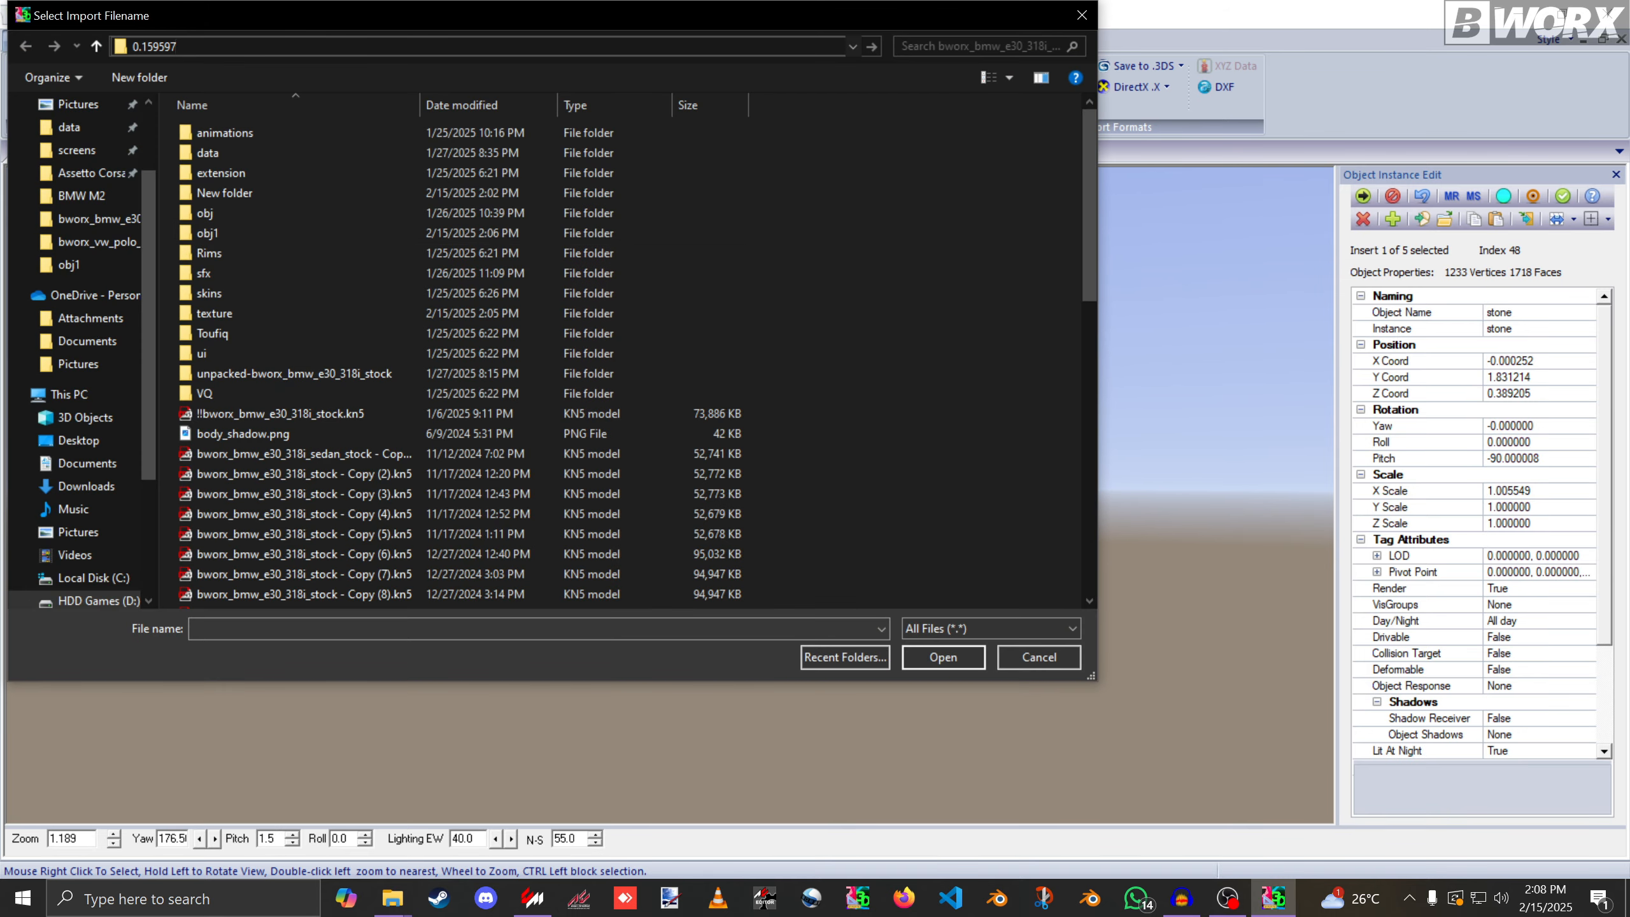
key("ctrl+v")
left_click(393, 898)
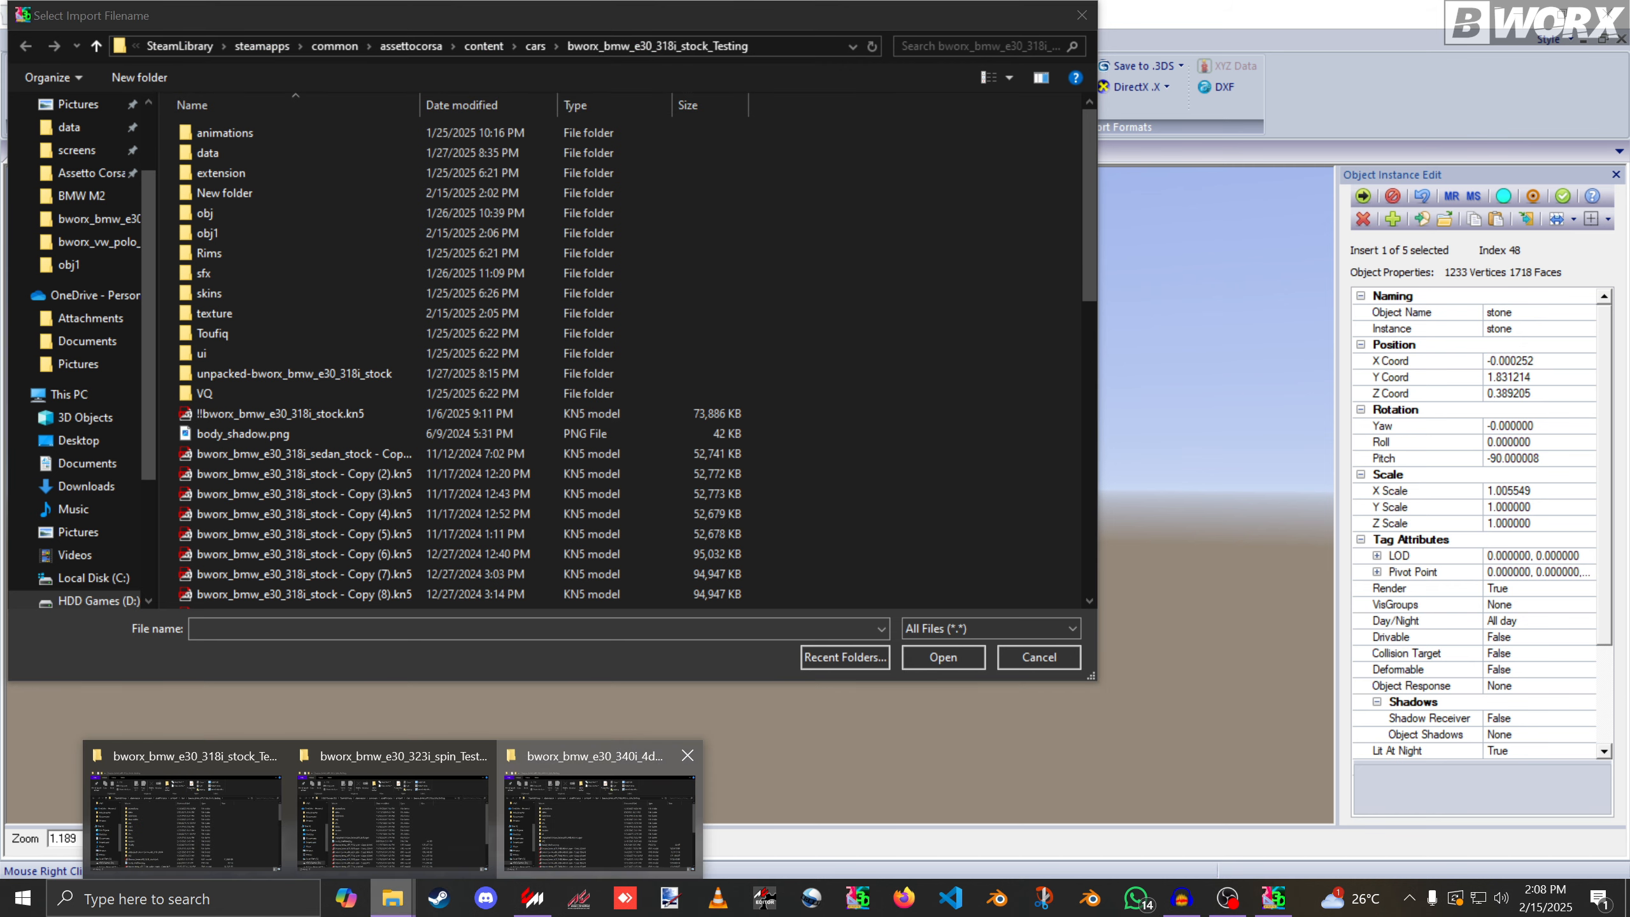
left_click(599, 810)
left_click(1133, 338)
key("ctrl+c")
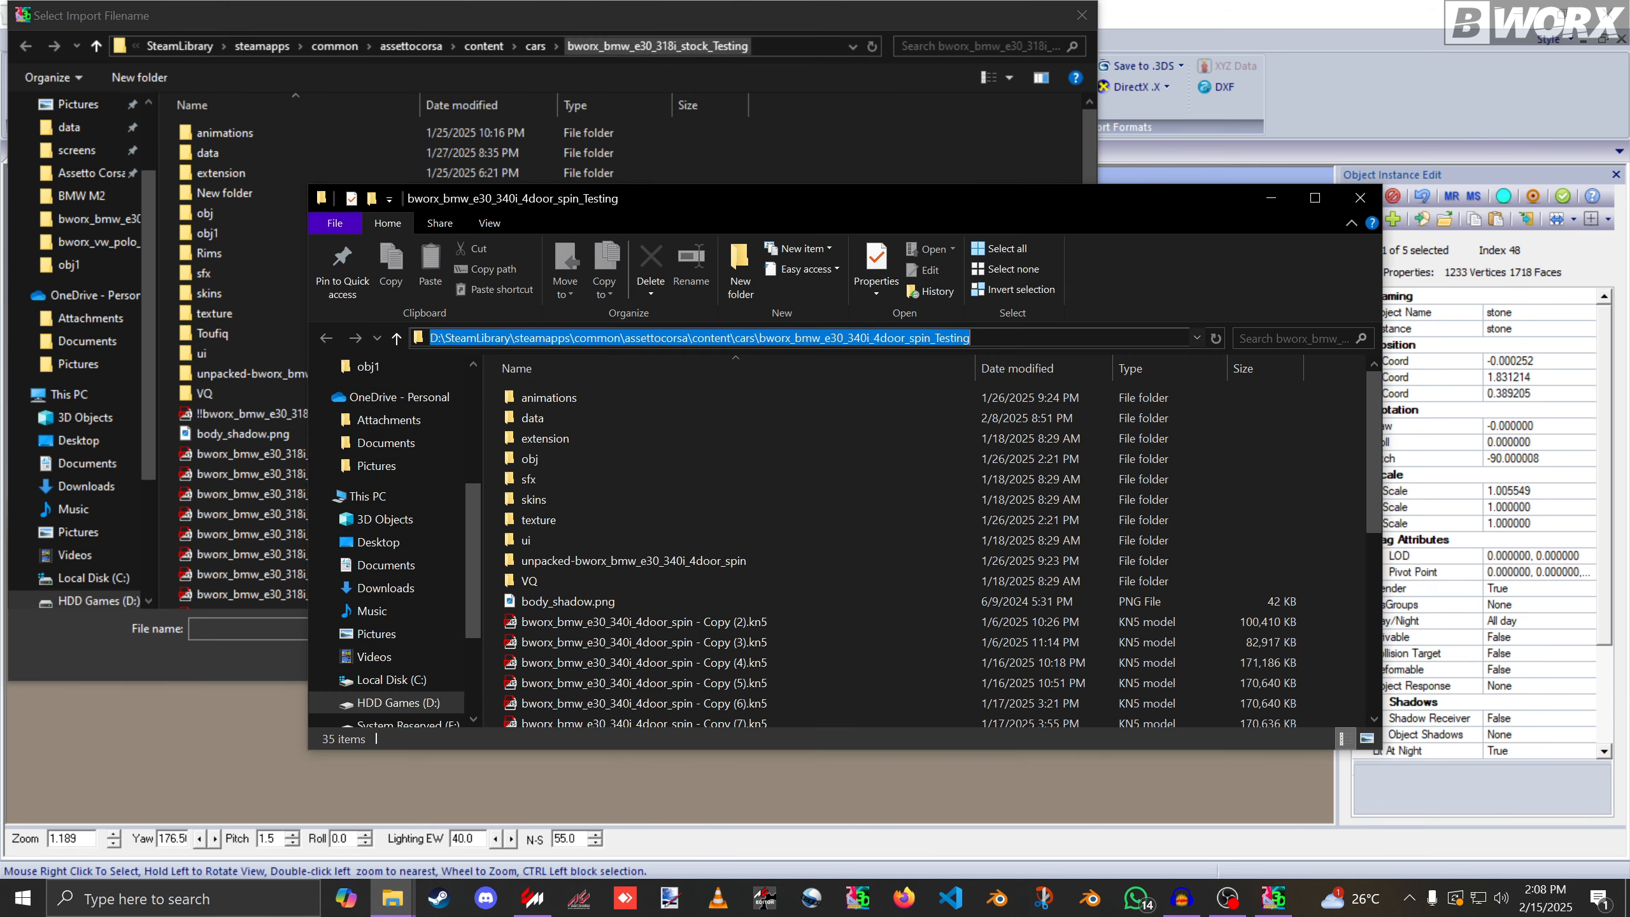
left_click(796, 46)
key("ctrl+v")
key("Return")
Open the model bworx_bmw_e30_340i_4door_spin.kn5.
scroll(334, 295, "down", 5)
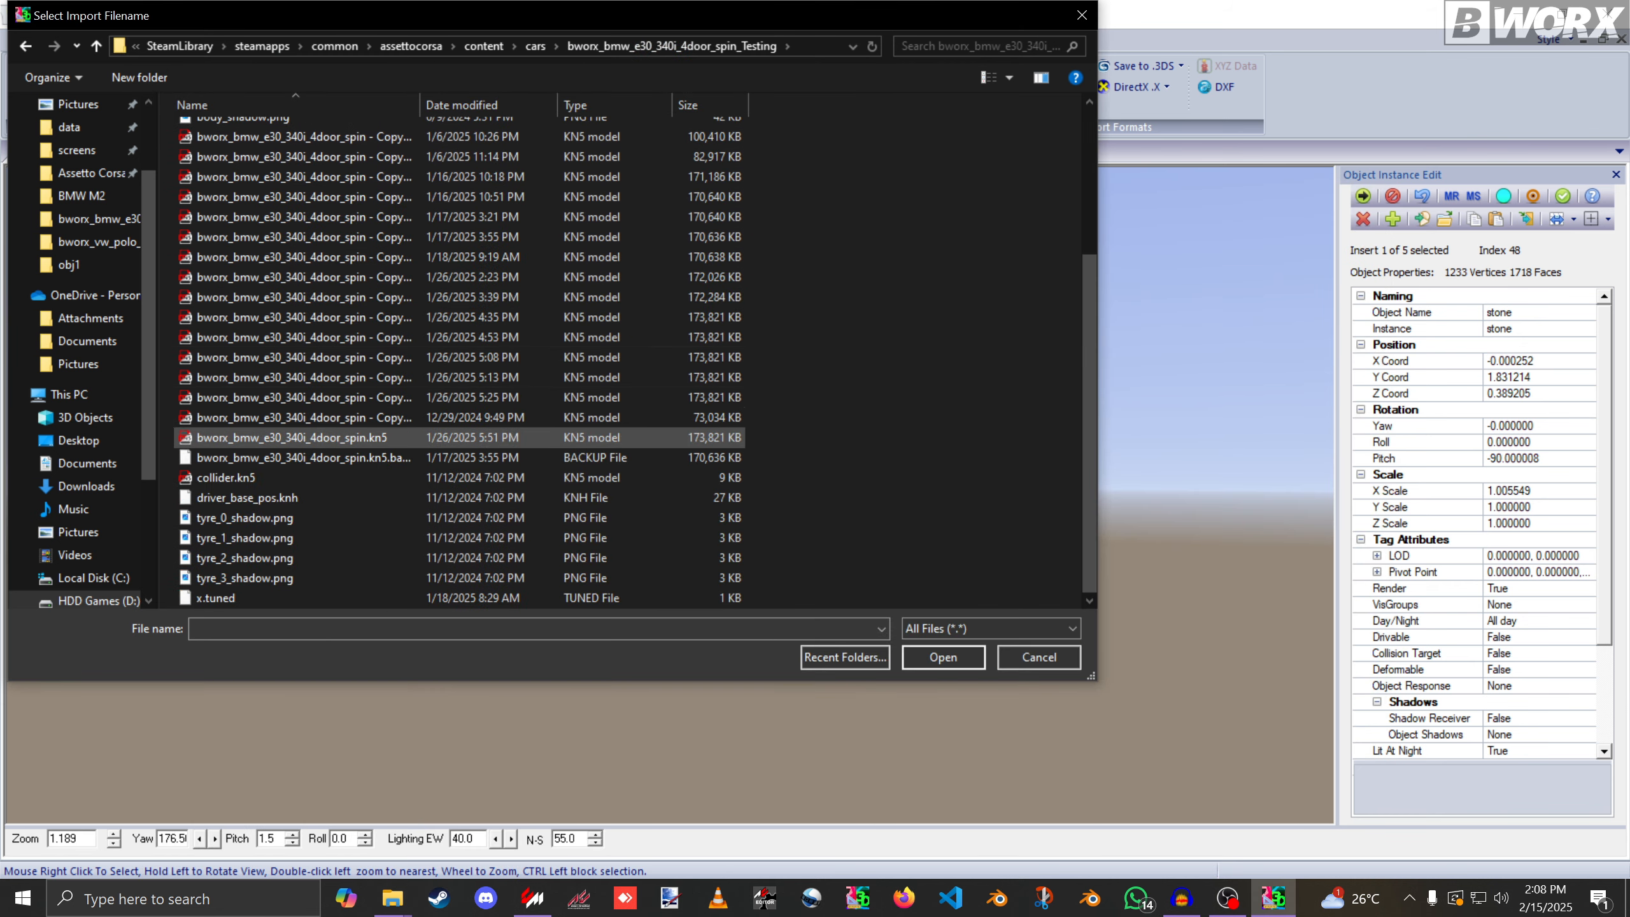
double_click(334, 438)
key("Return")
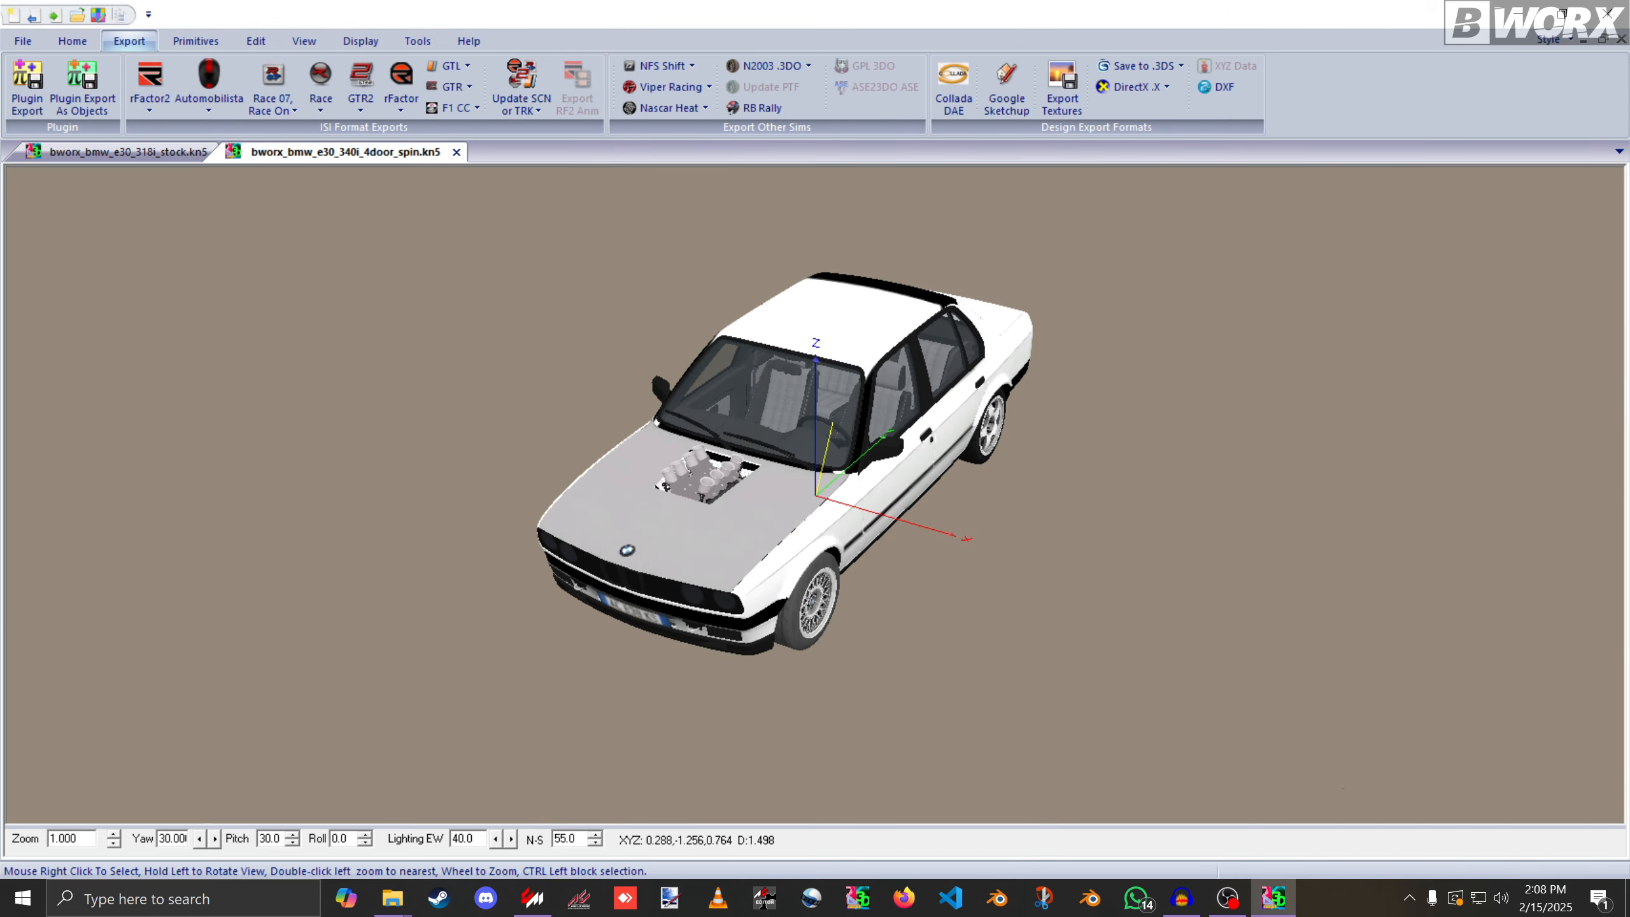
Select the stone object at the rear of the 340i for instance editing.
scroll(814, 485, "up", 3)
left_click_drag(923, 513, 810, 485)
right_click(1331, 477)
mouse_move(1386, 553)
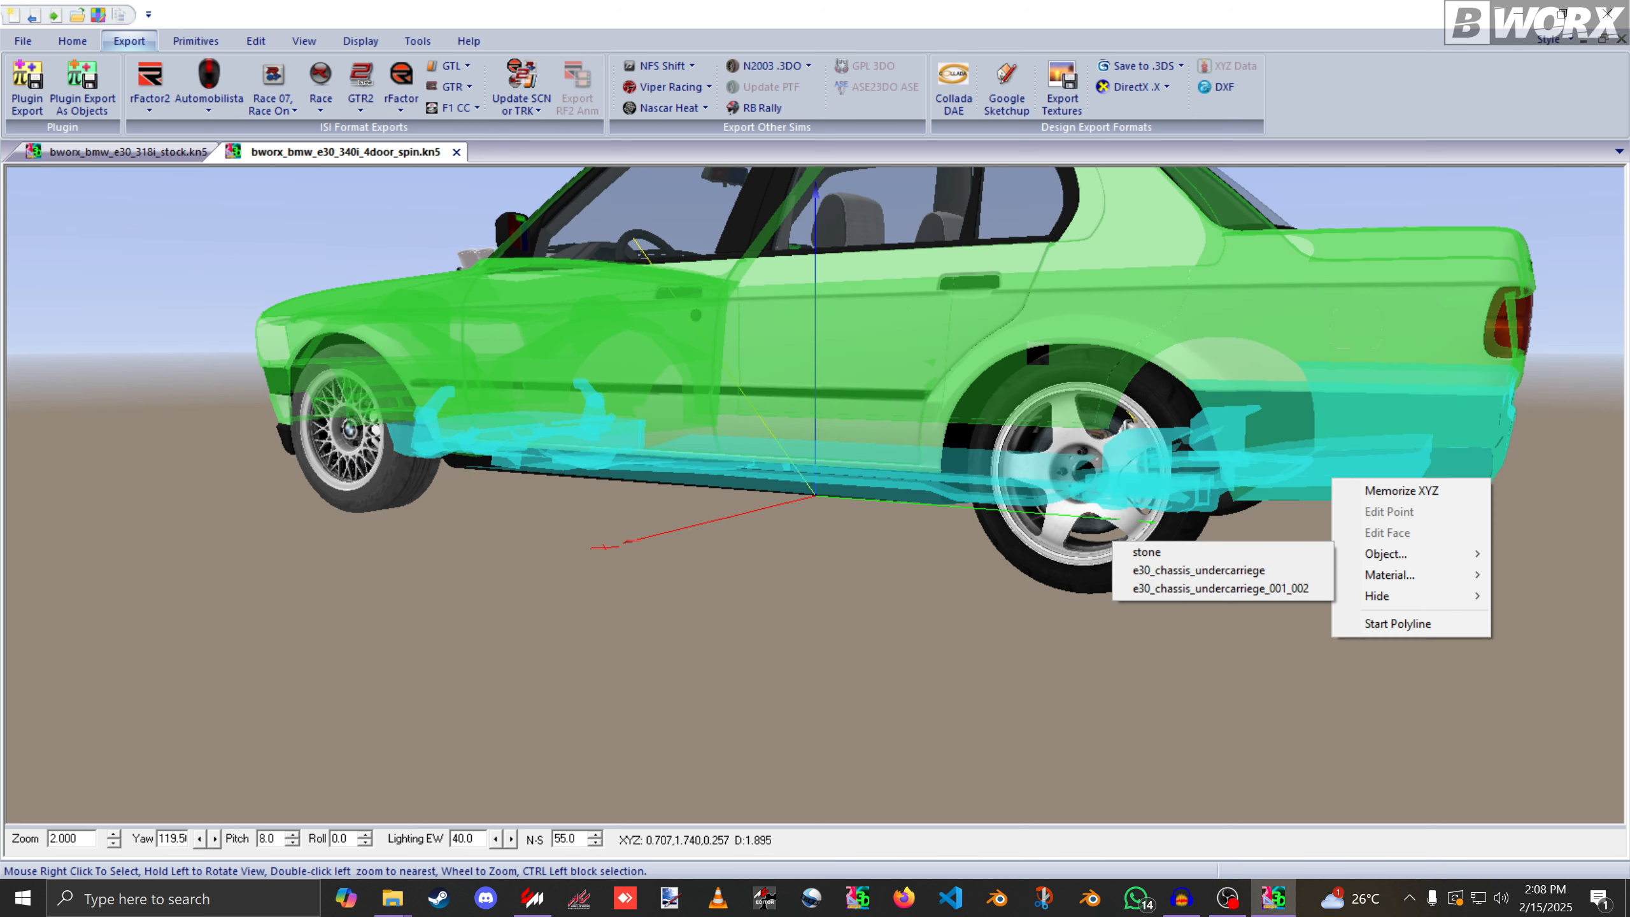
left_click(1142, 549)
Copy the Y coordinate 0.048126 from the 340i's stone object to the 318i's instance and set its X coordinate to 0.
left_click(1509, 378)
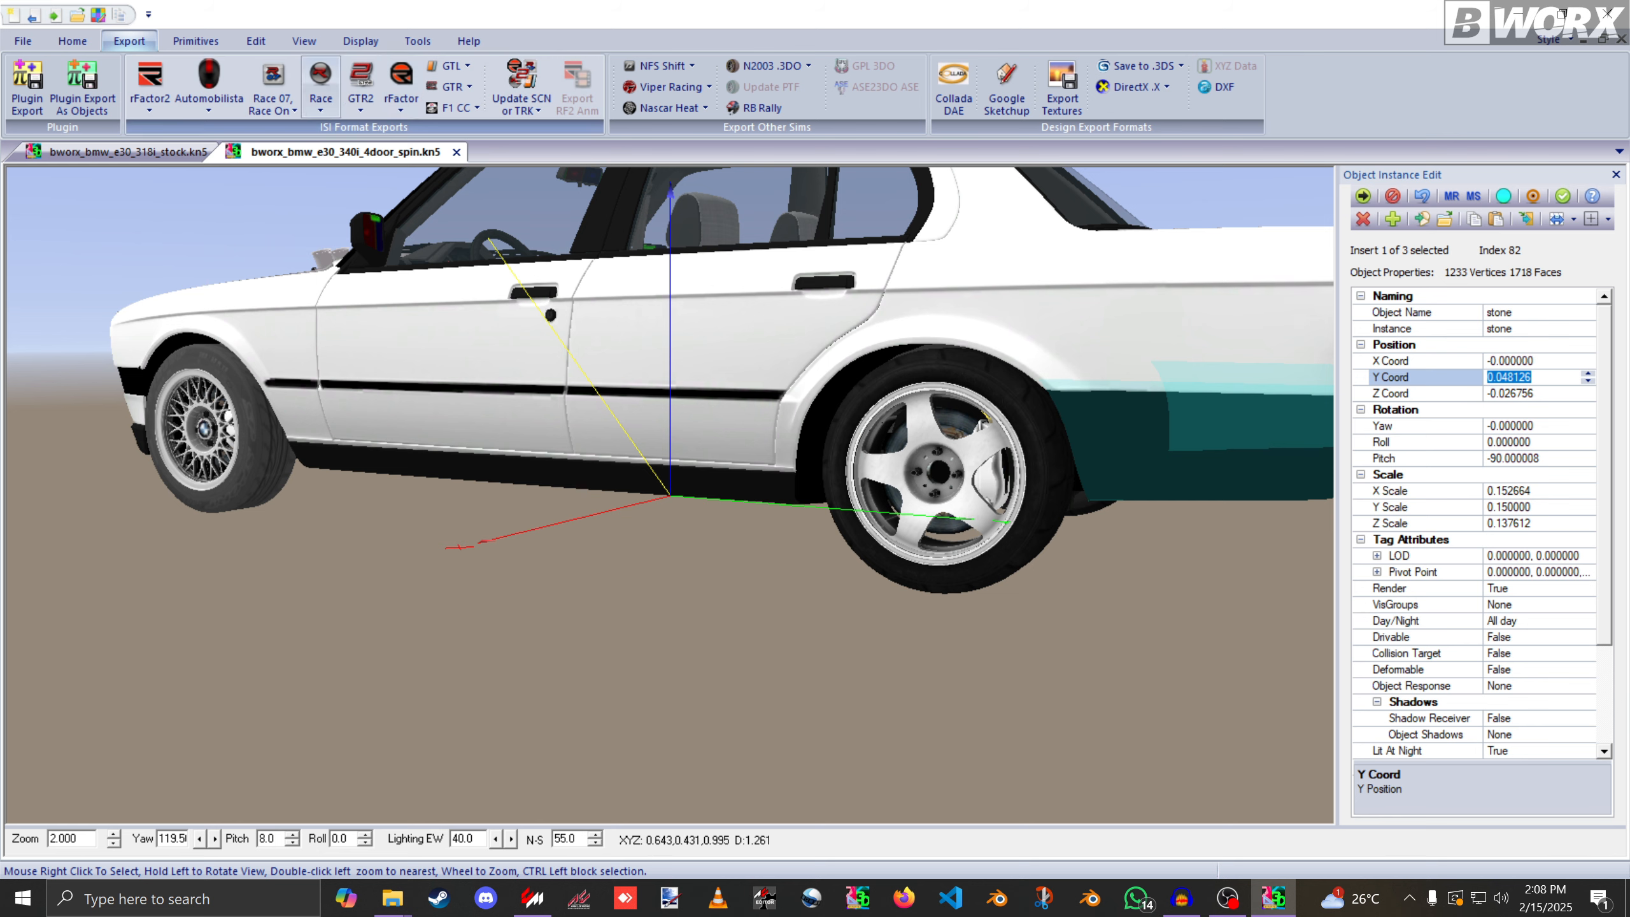
left_click(143, 152)
left_click(1509, 348)
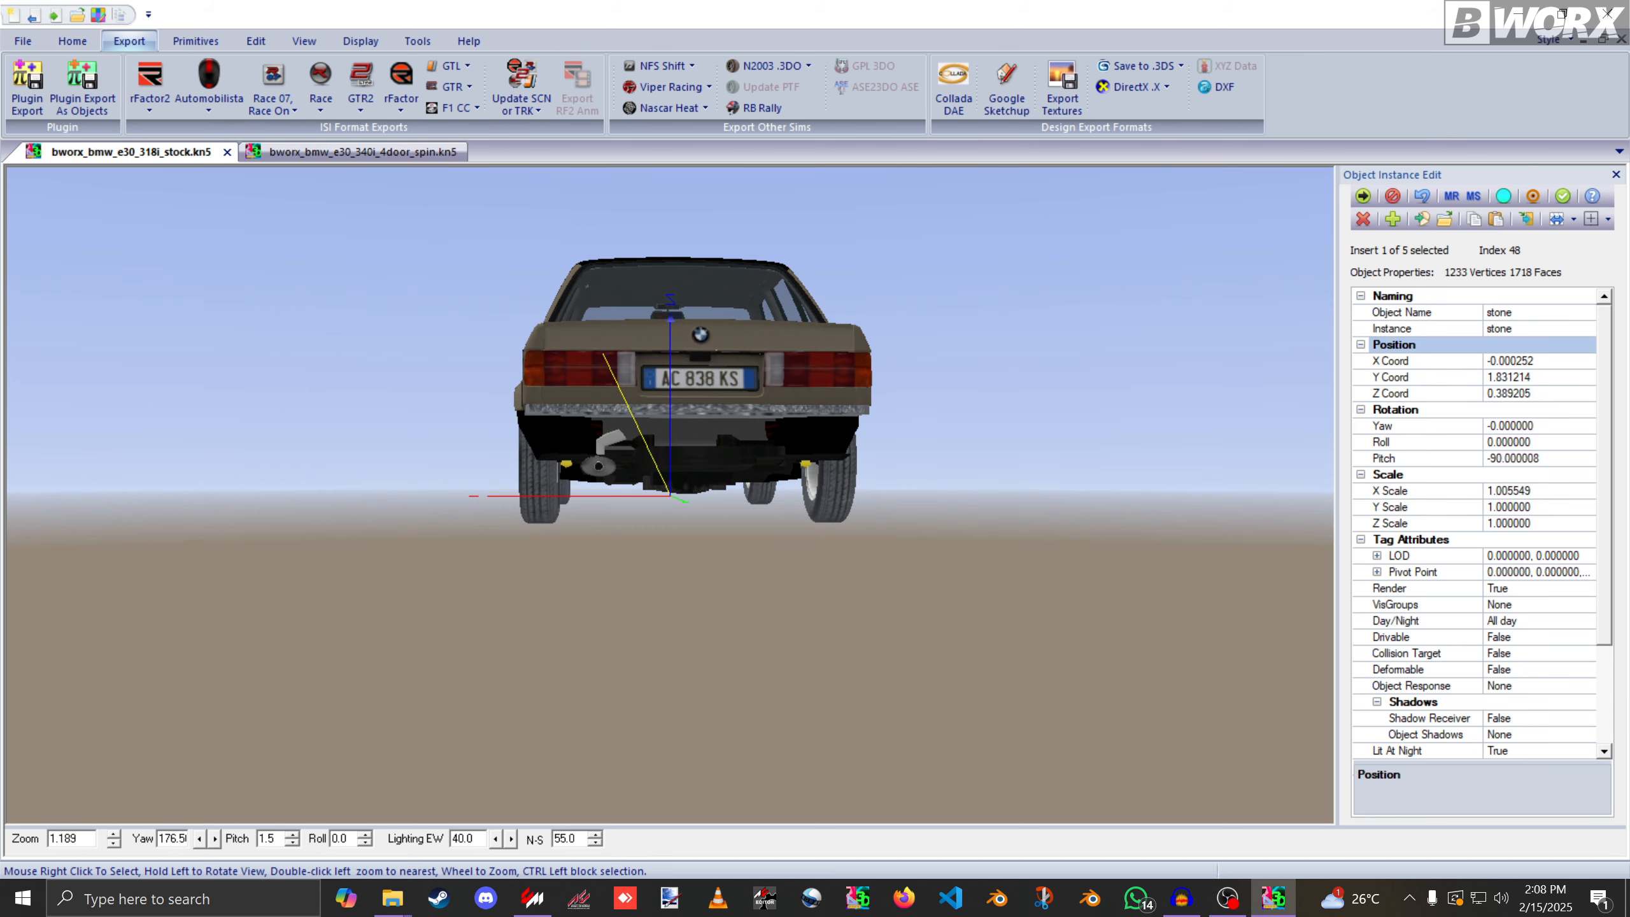
left_click(1509, 361)
key("Tab")
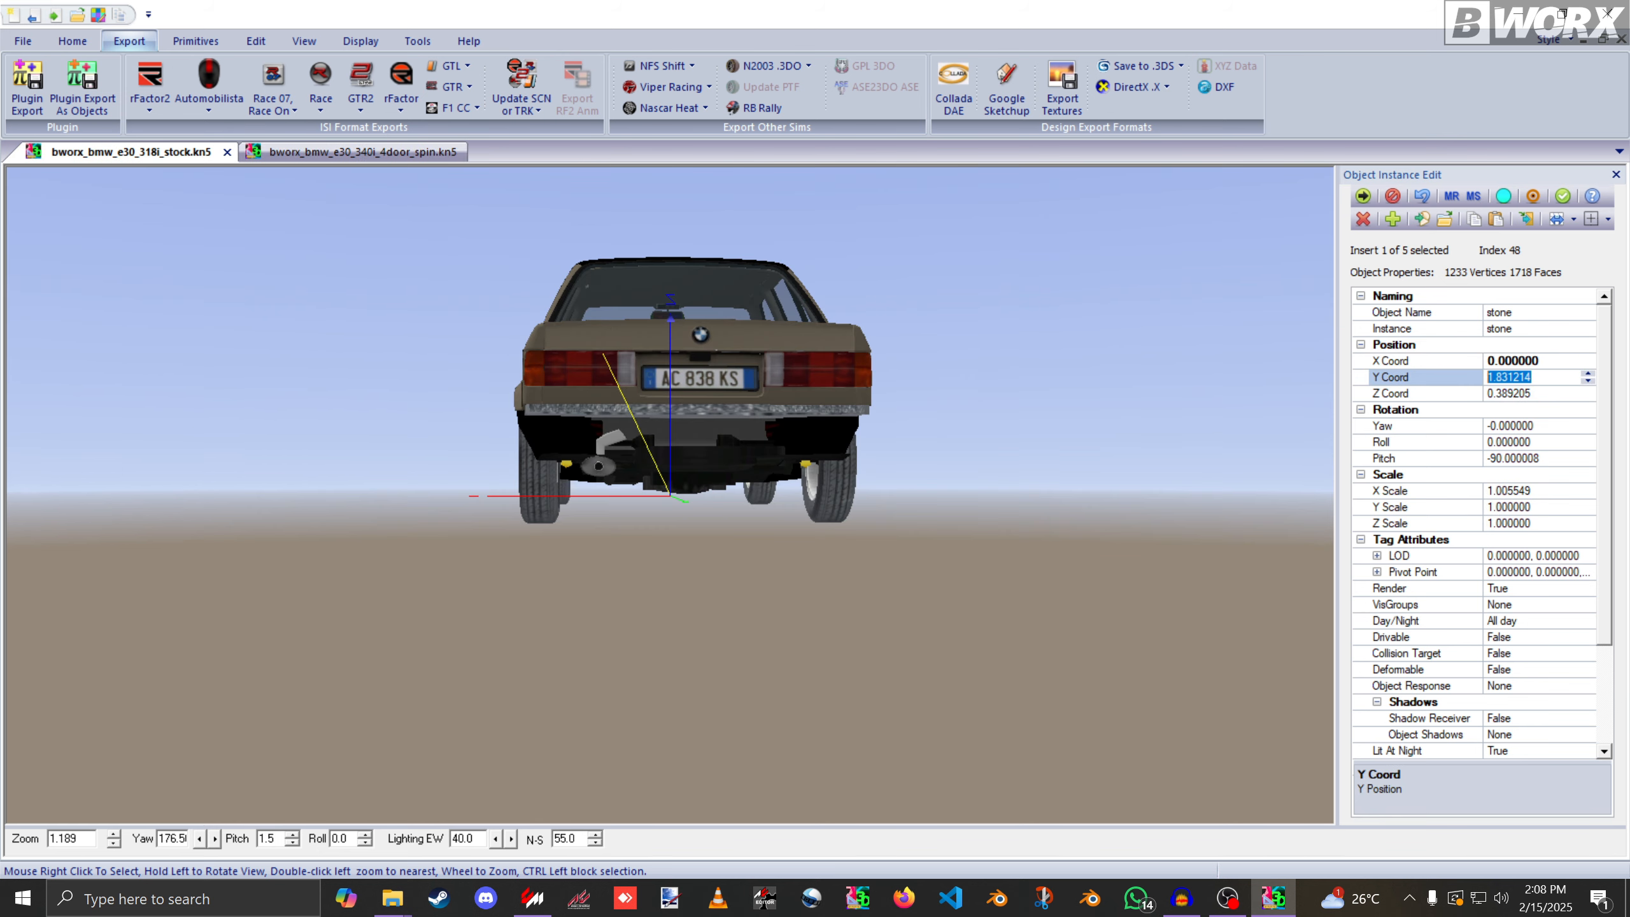
key("super+v")
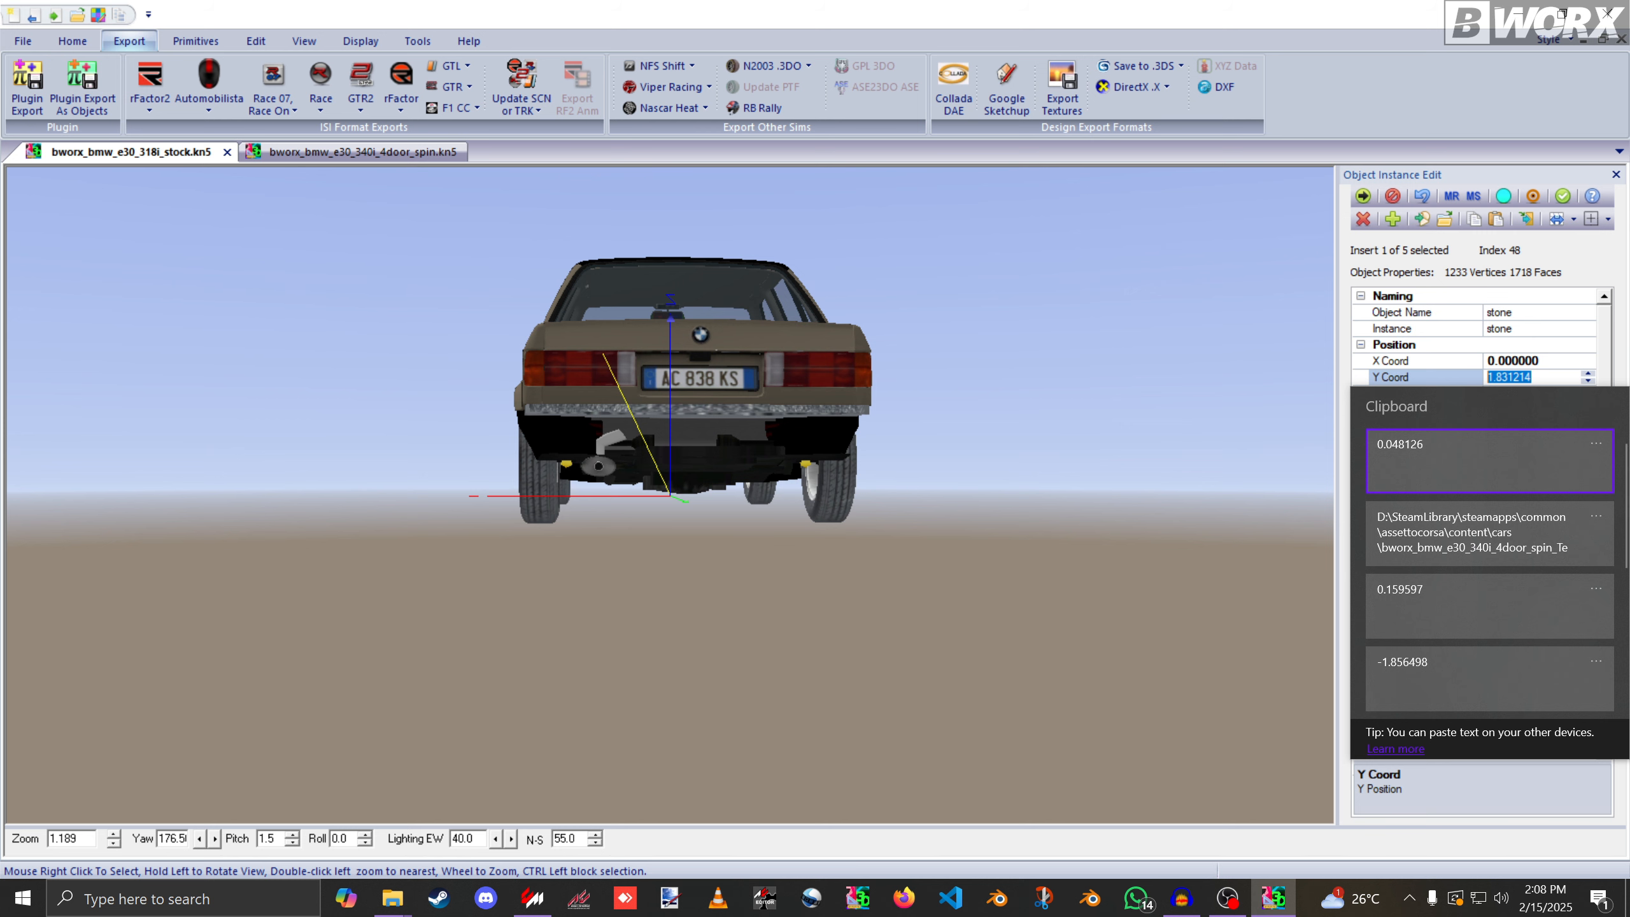
key("Escape")
Copy the Z coordinate -0.026756 from the 340i's stone object to the 318i's instance.
left_click(363, 153)
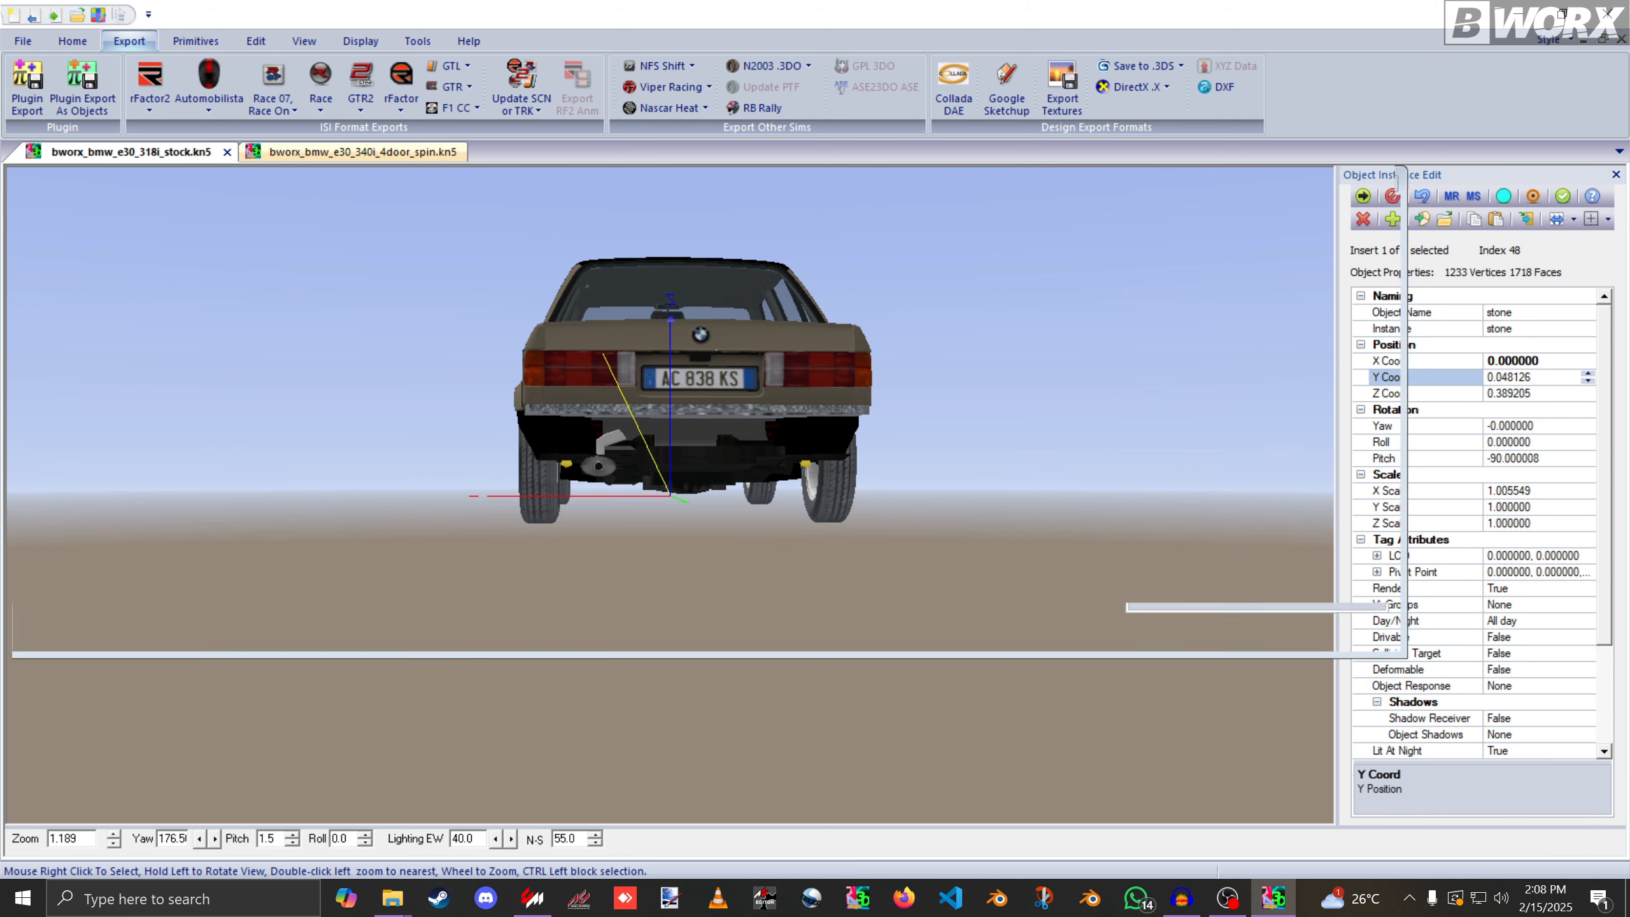
left_click(1539, 394)
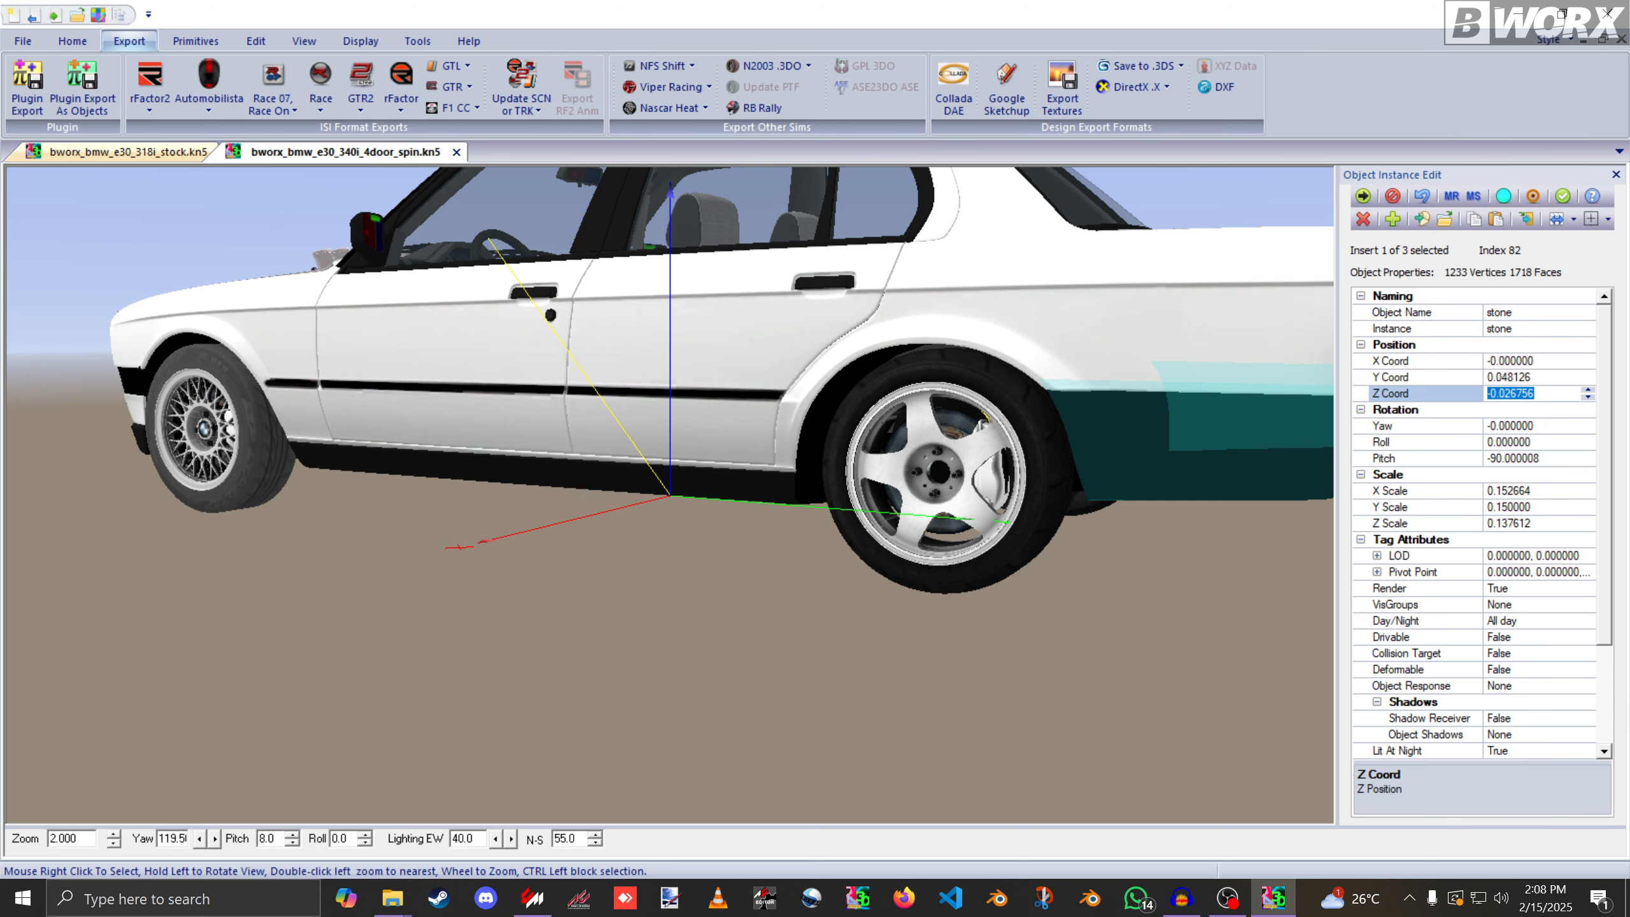
left_click(128, 152)
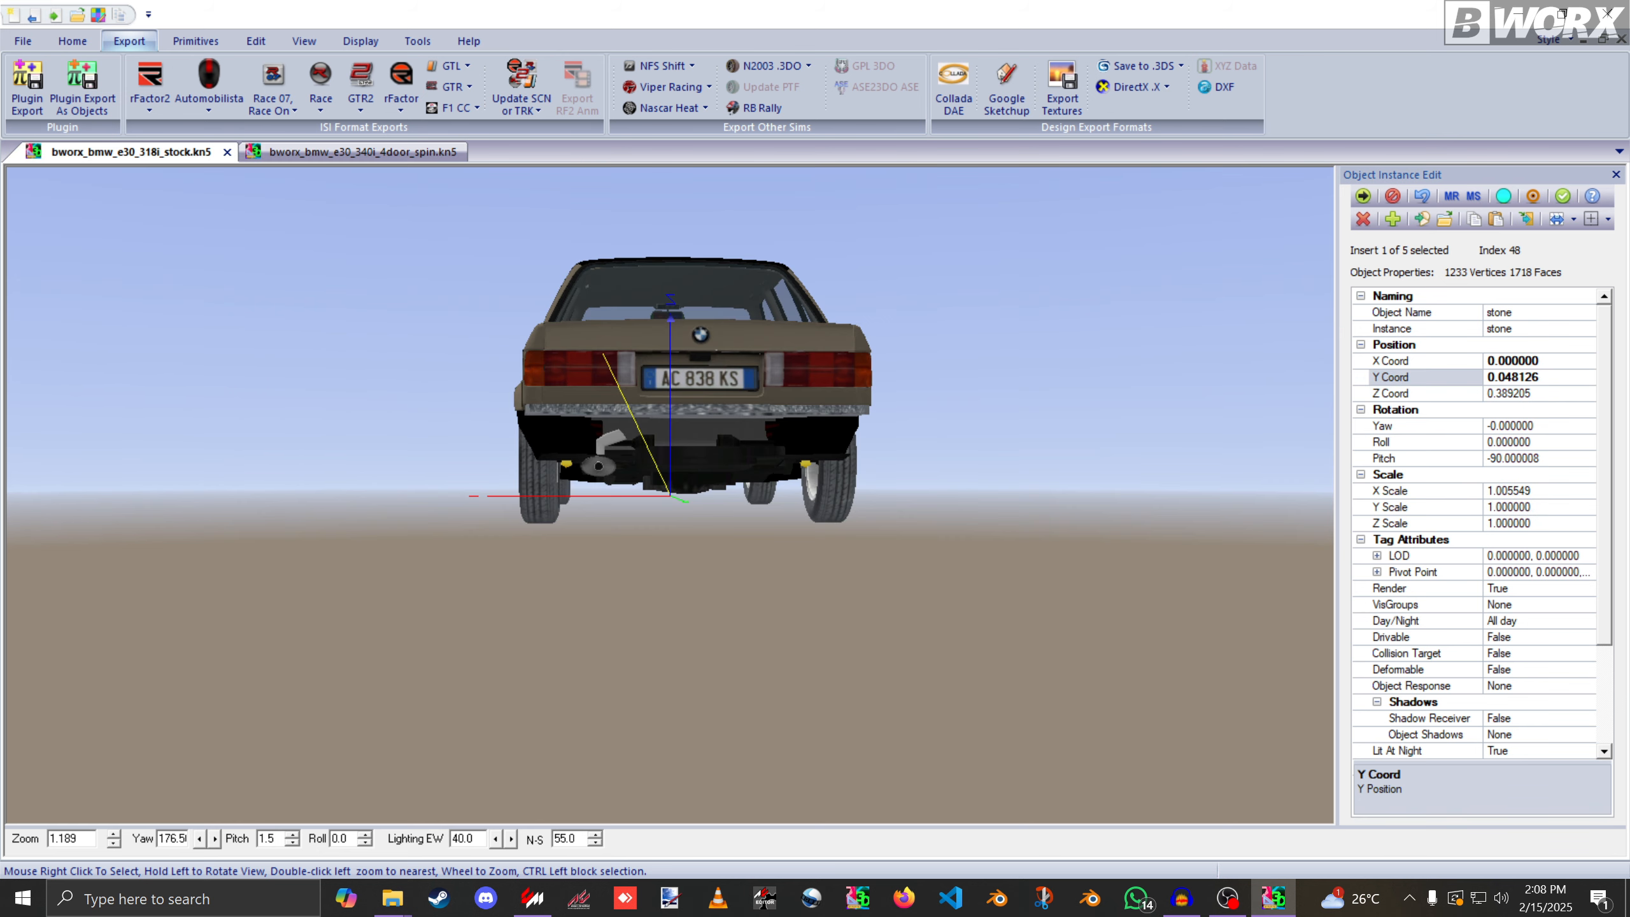
double_click(1510, 394)
left_click(1540, 377)
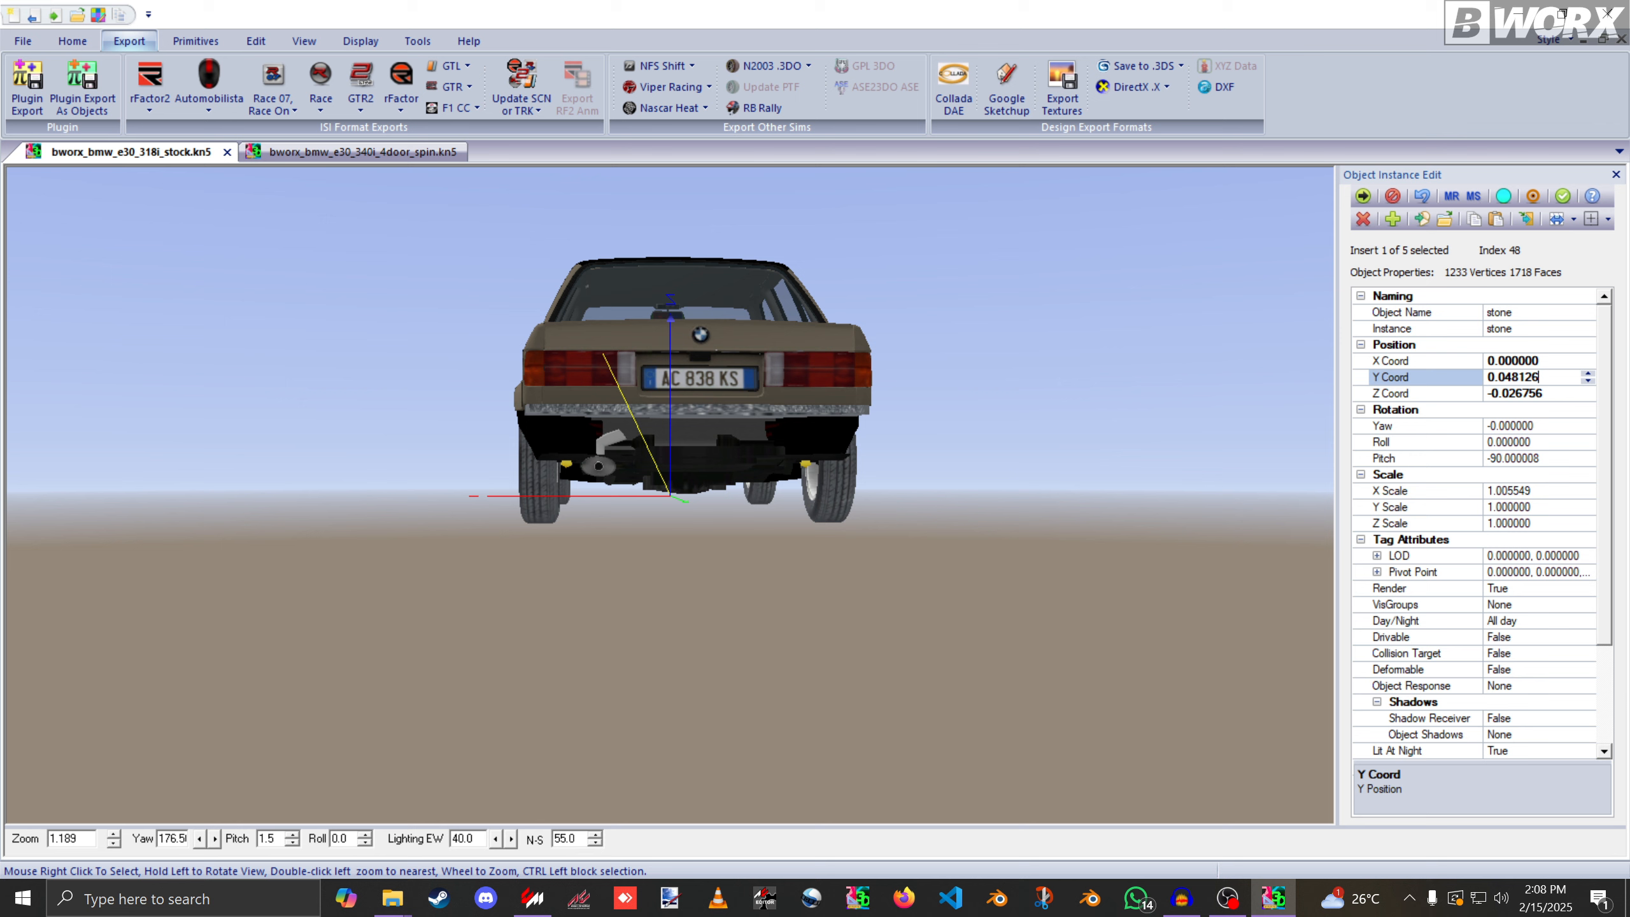
Copy the X scale 0.152664 from the 340i's stone object to the 318i's instance.
scroll(679, 389, "down", 6)
scroll(680, 390, "up", 1)
left_click_drag(679, 389, 742, 391)
left_click(363, 151)
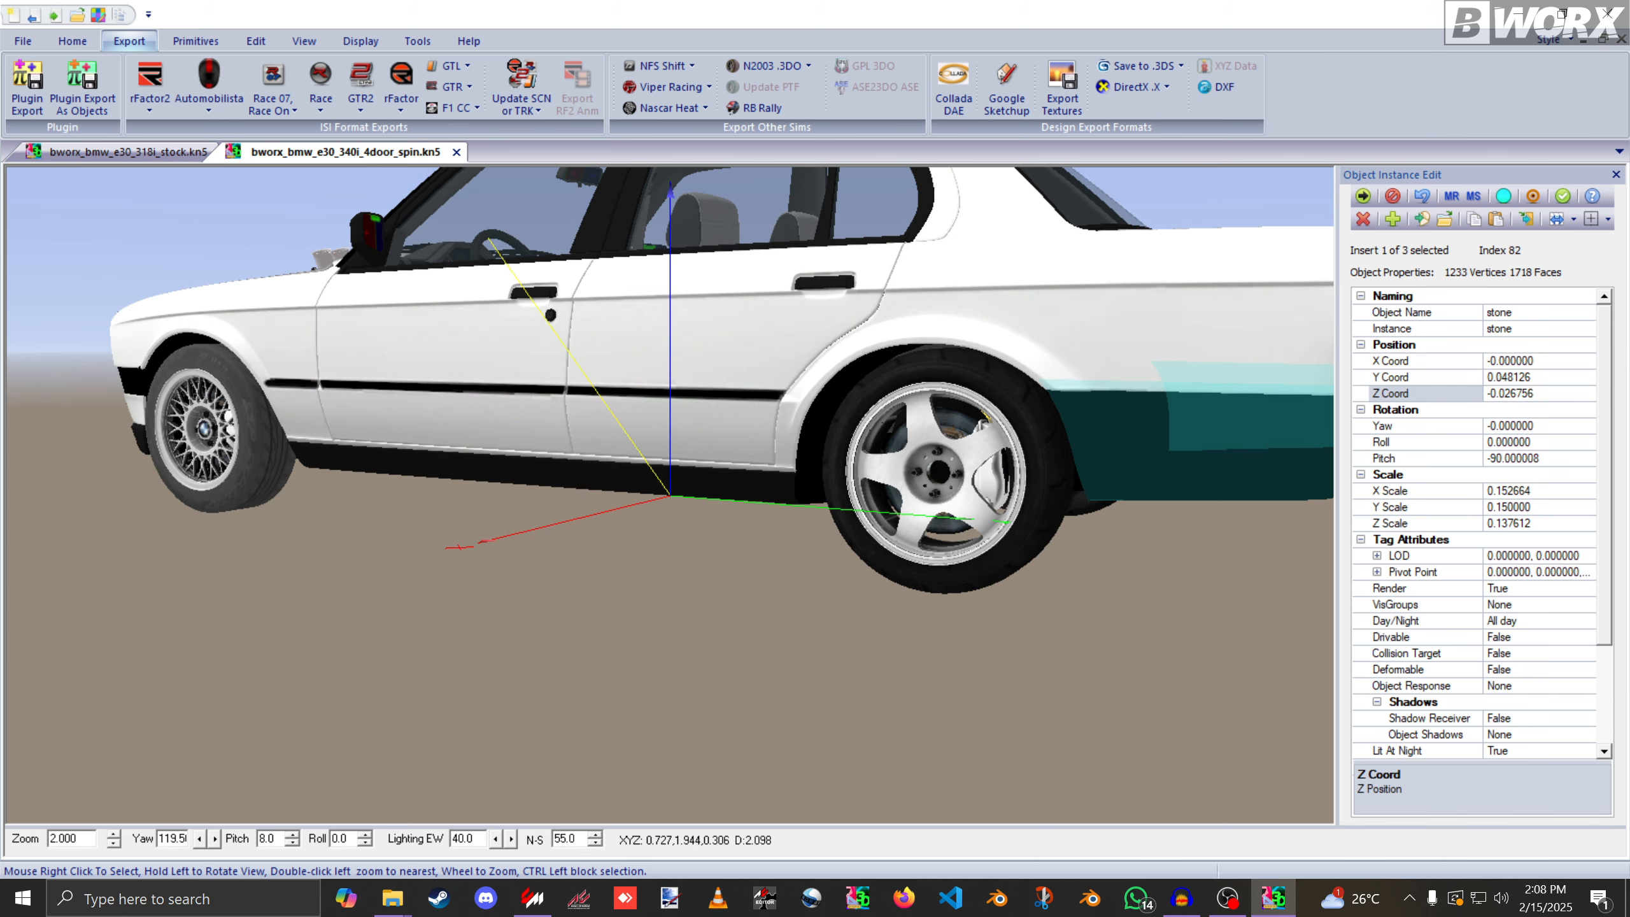
left_click_drag(1540, 491, 1485, 491)
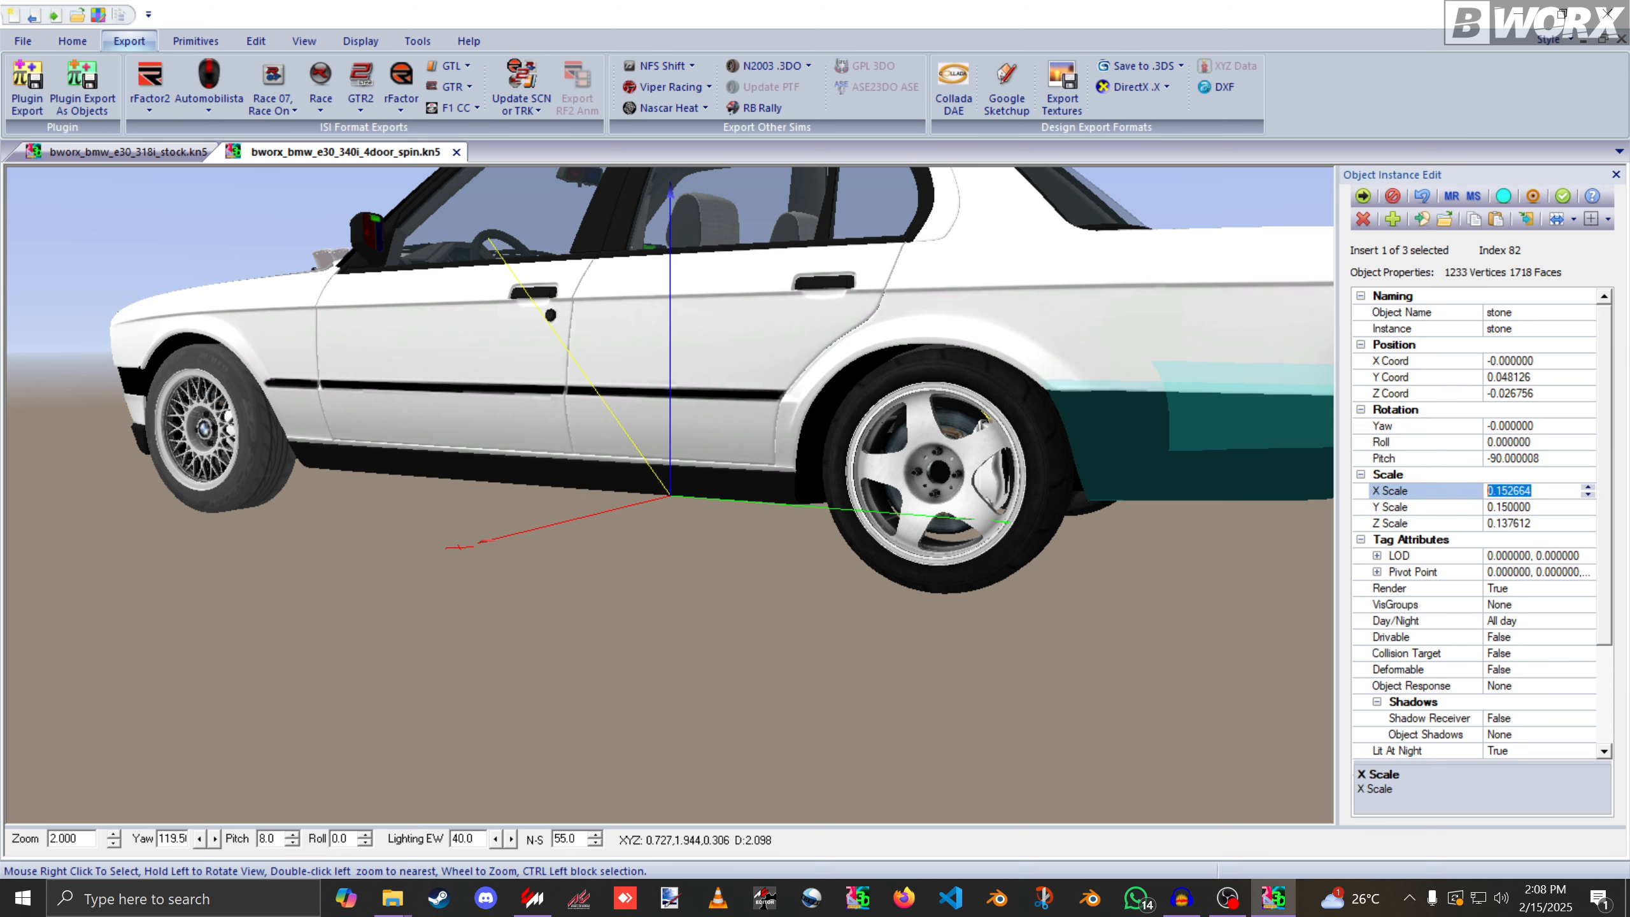
left_click(130, 152)
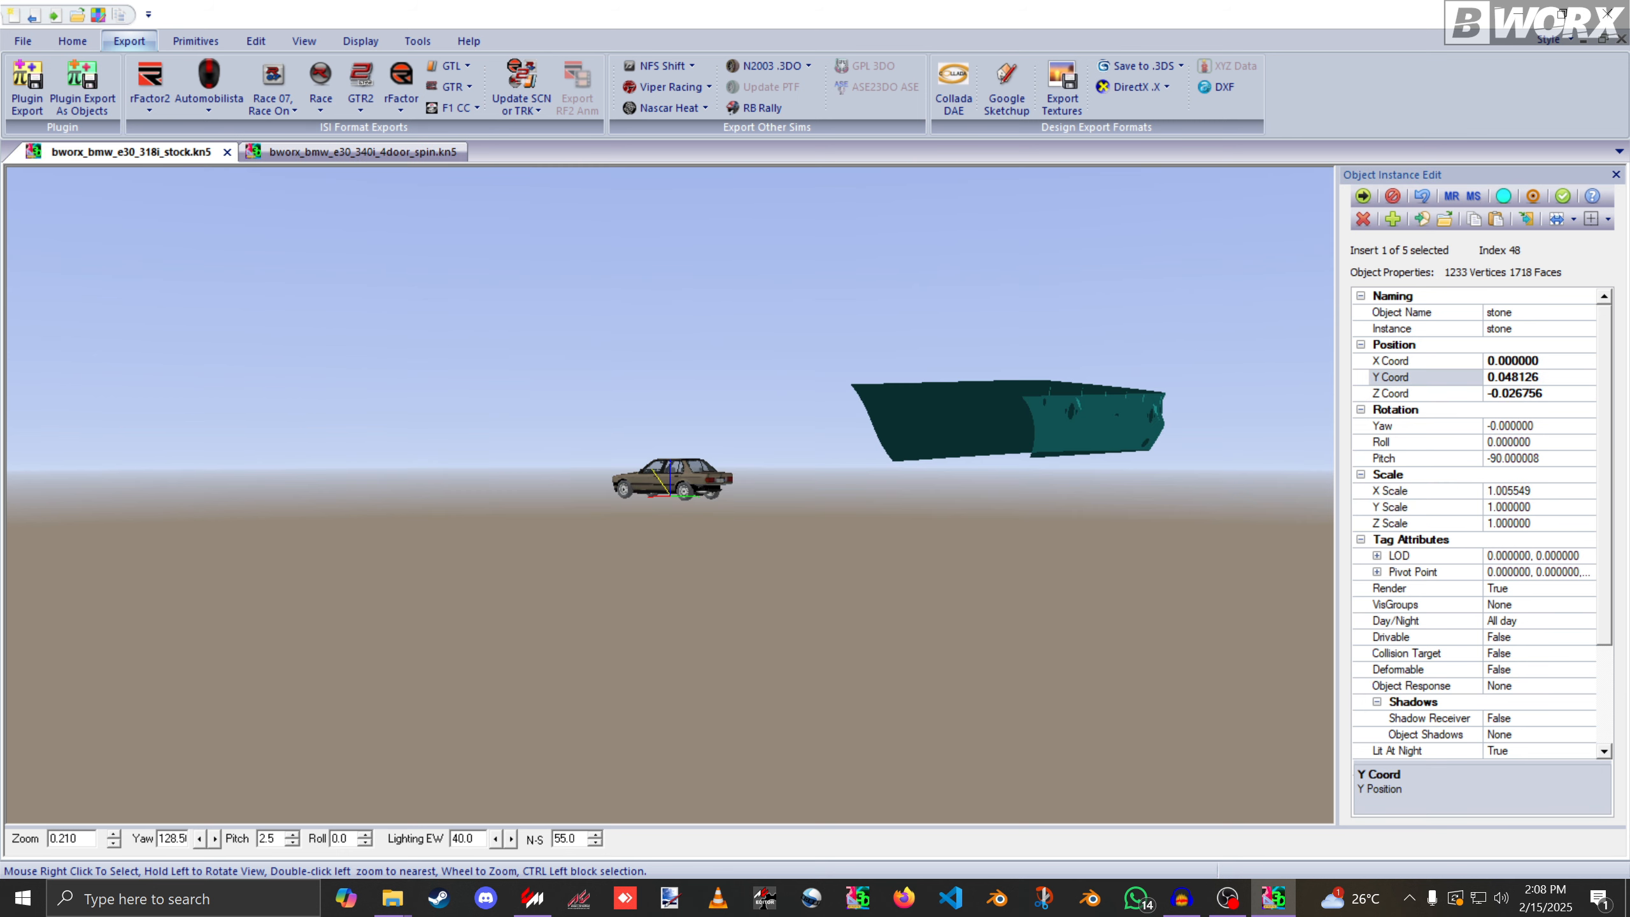
left_click(1510, 491)
Copy the Y scale 0.150000 from the 340i's stone object to the 318i's instance.
left_click(362, 152)
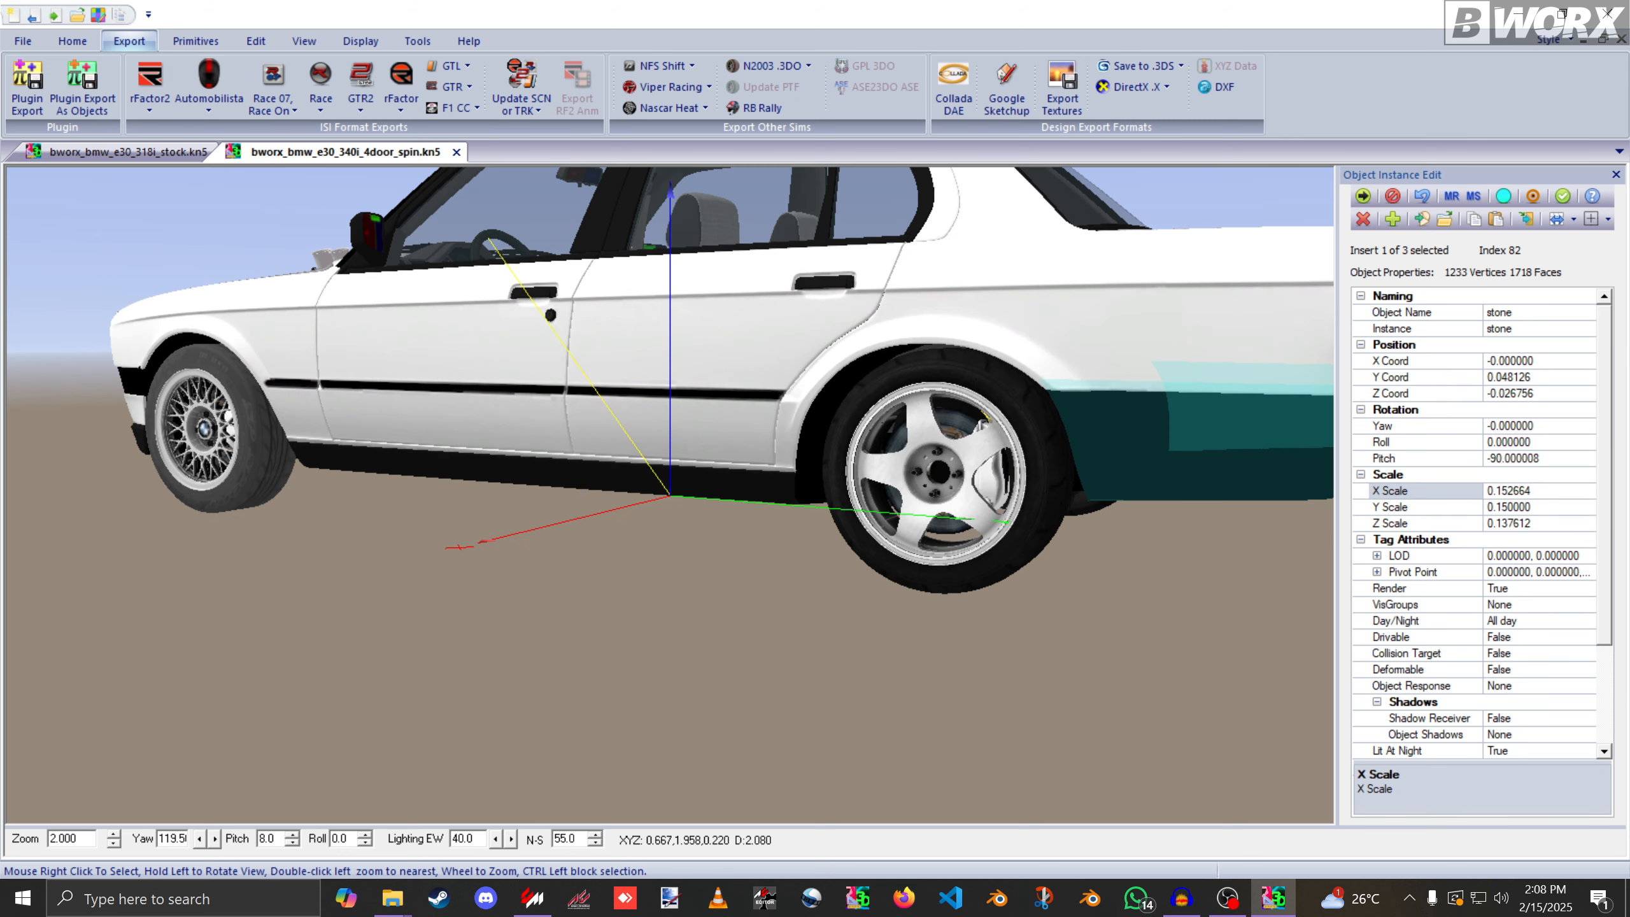
left_click_drag(1540, 507, 1486, 507)
left_click(129, 152)
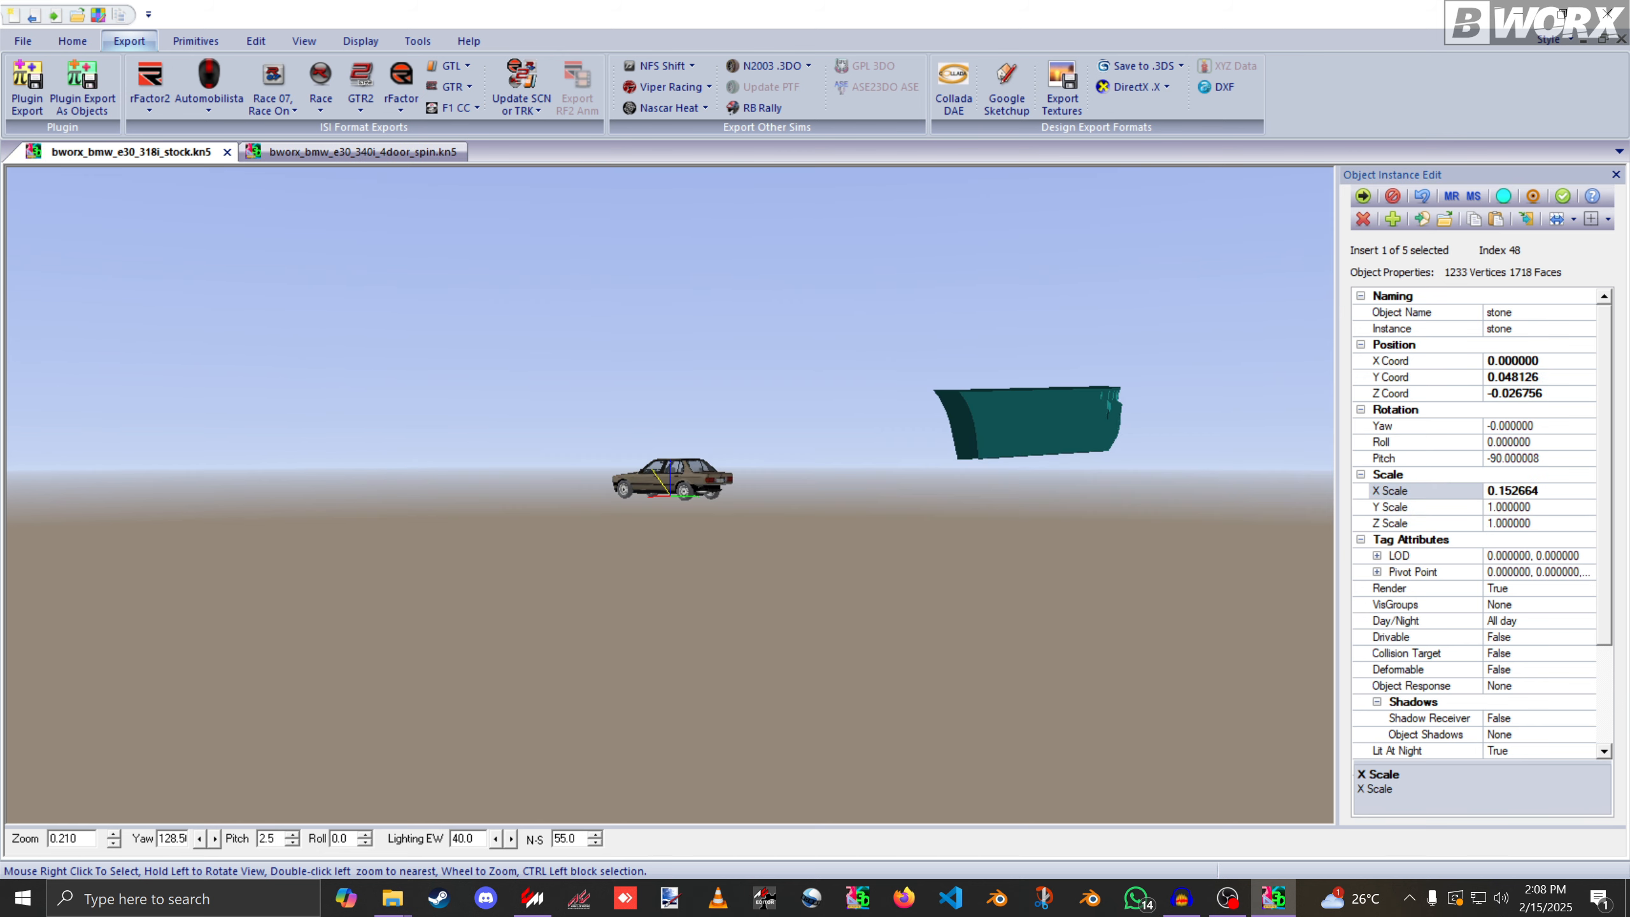
left_click(1509, 507)
key("ctrl+v")
Copy the Z scale 0.137612 from the 340i's stone object to the 318i's instance and apply the changes.
left_click(362, 153)
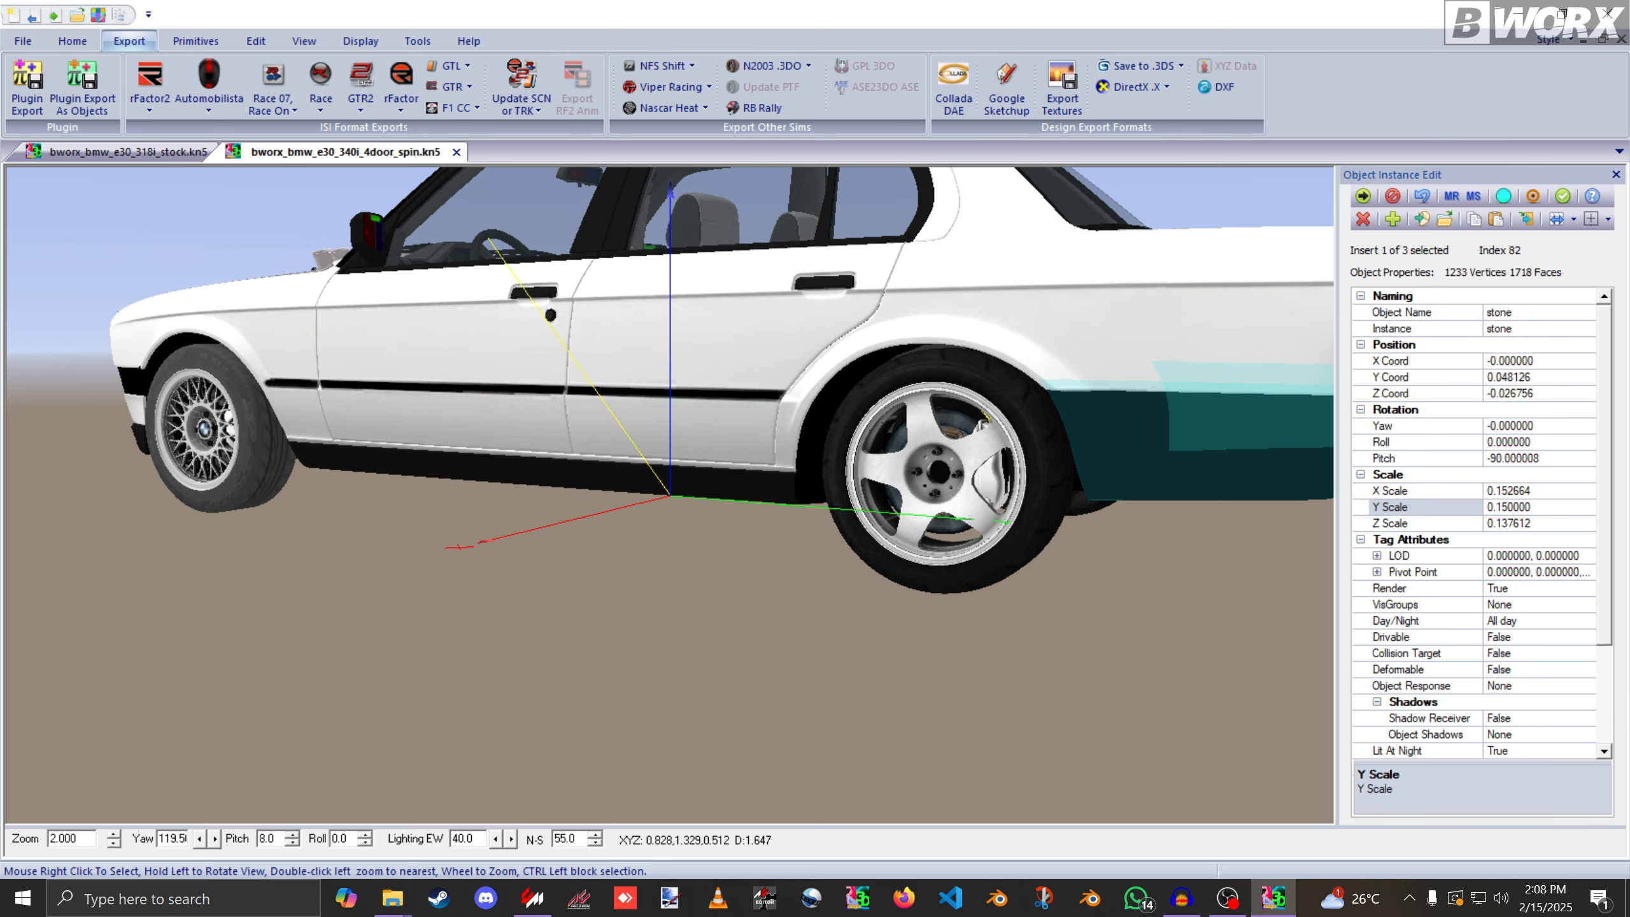
double_click(1510, 523)
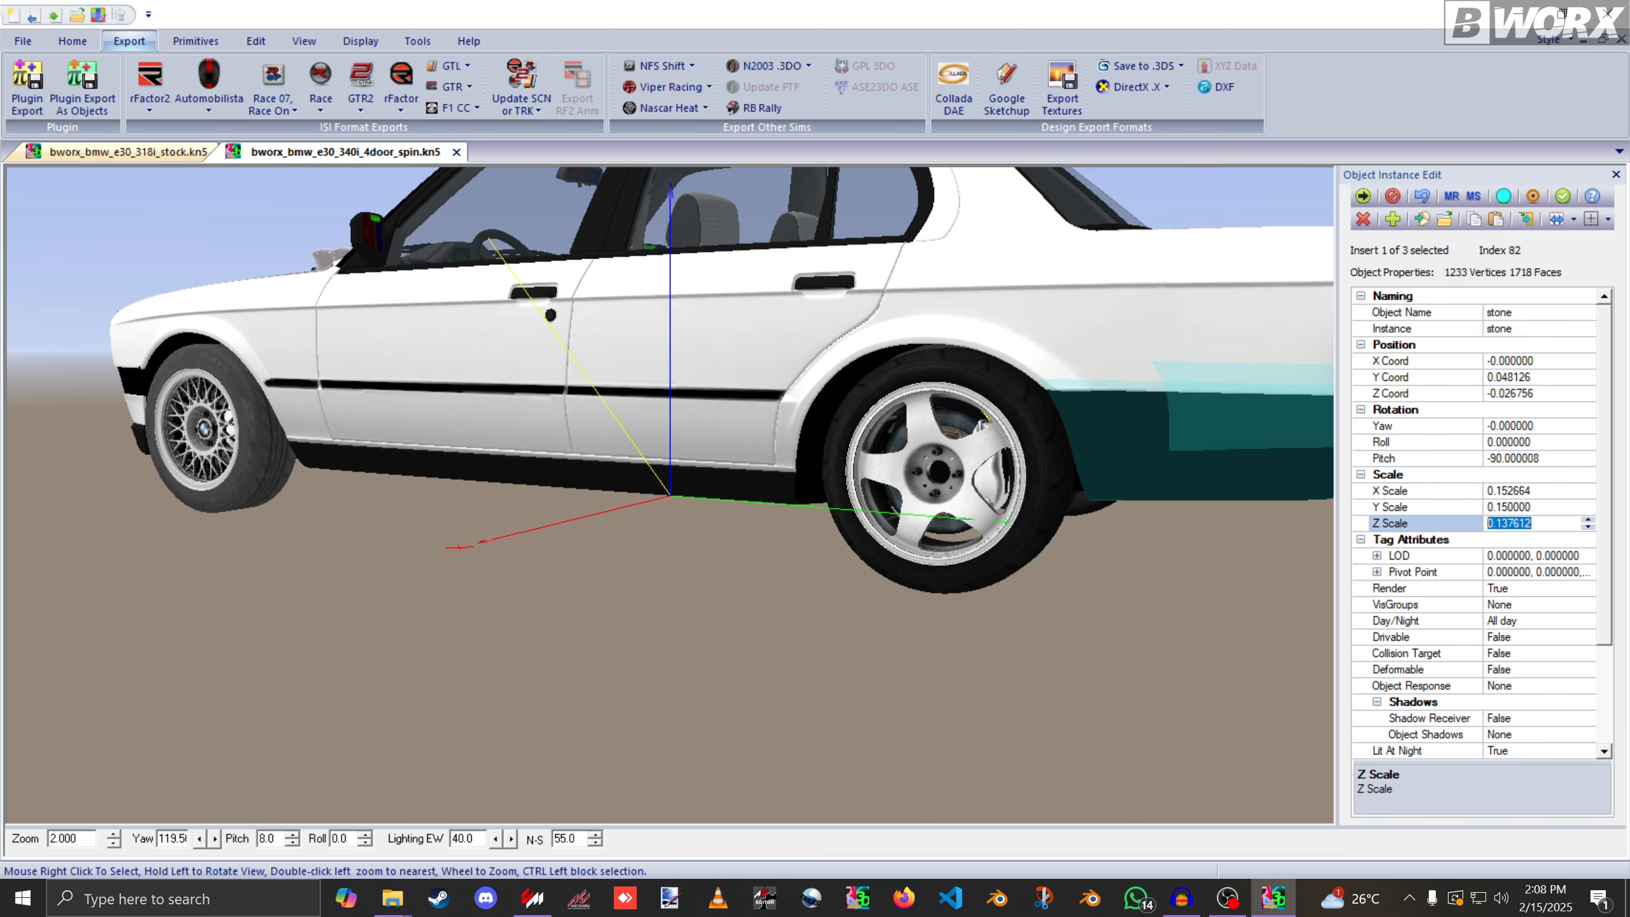
left_click(128, 153)
double_click(1510, 523)
key("ctrl+v")
left_click(1513, 507)
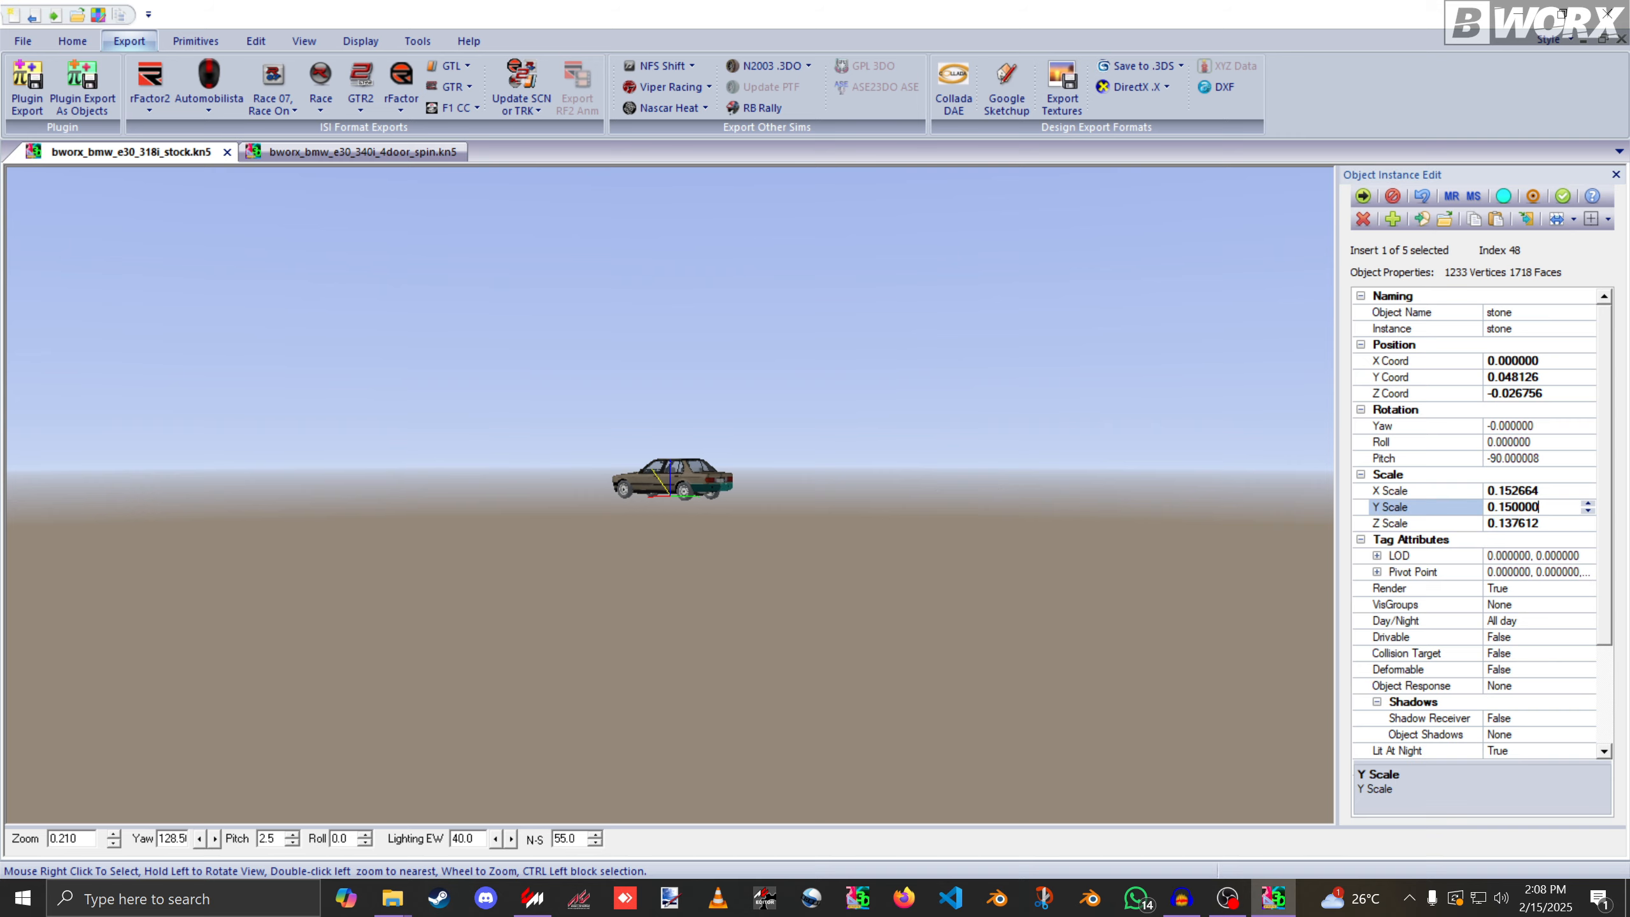
scroll(719, 493, "up", 10)
left_click_drag(757, 501, 660, 518)
scroll(660, 518, "up", 3)
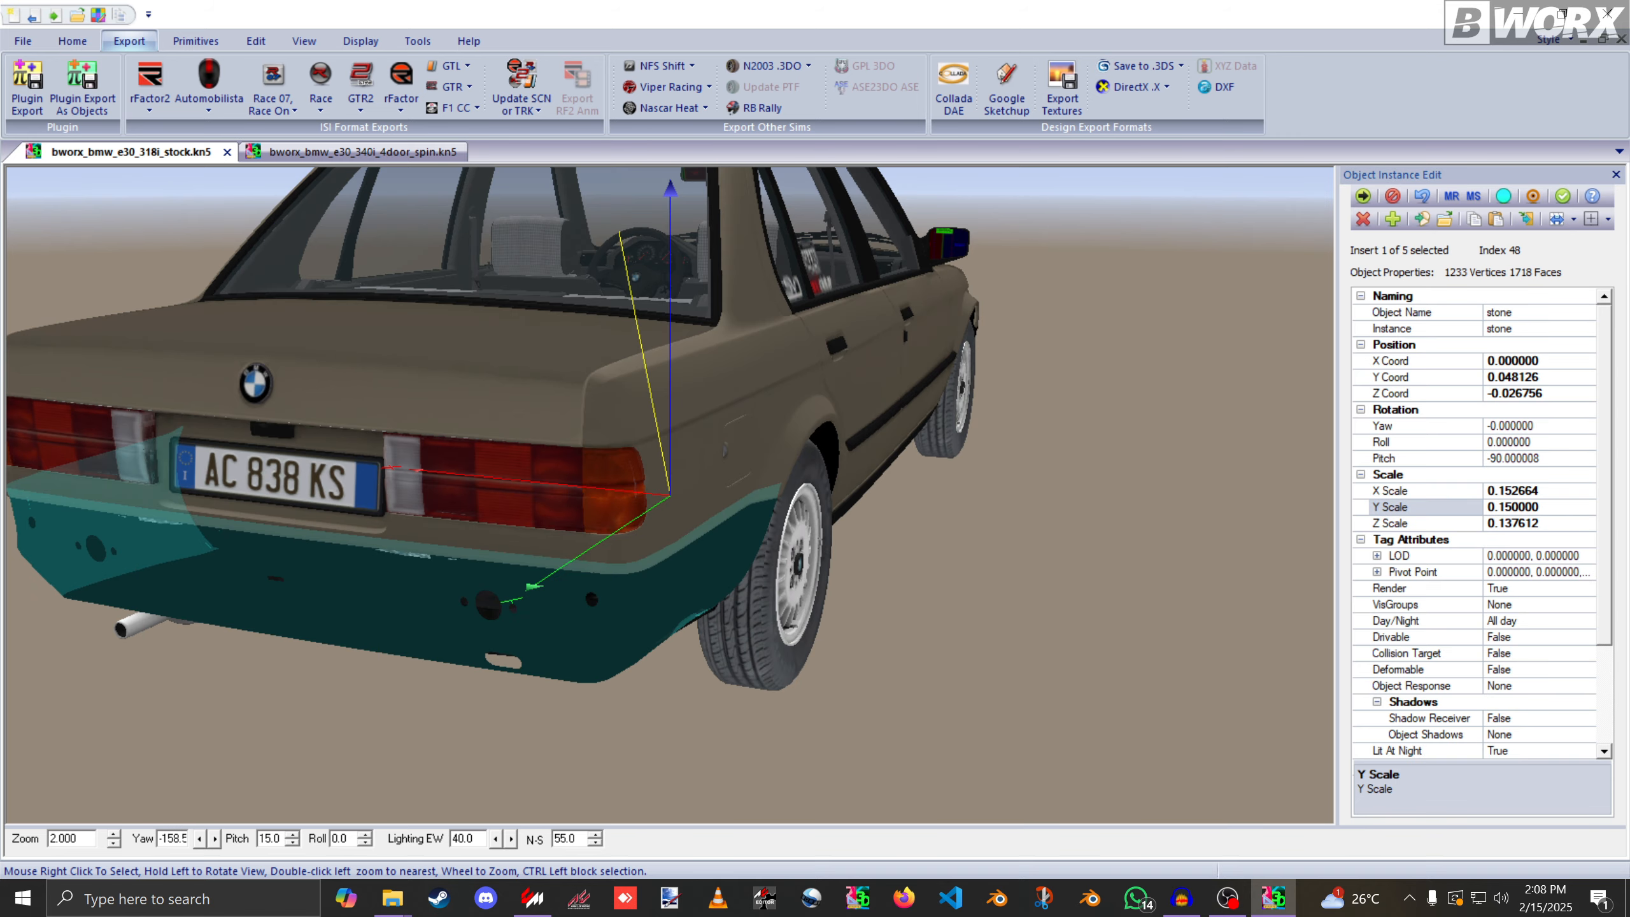
left_click(1562, 196)
Examine the new rear lower part on the 318i, compare it with the 340i, and review the whole car from the side and front.
mouse_move(659, 613)
left_mouse_down()
mouse_move(636, 588)
mouse_move(485, 600)
mouse_move(721, 596)
mouse_move(688, 606)
left_mouse_up()
scroll(683, 605, "up", 1)
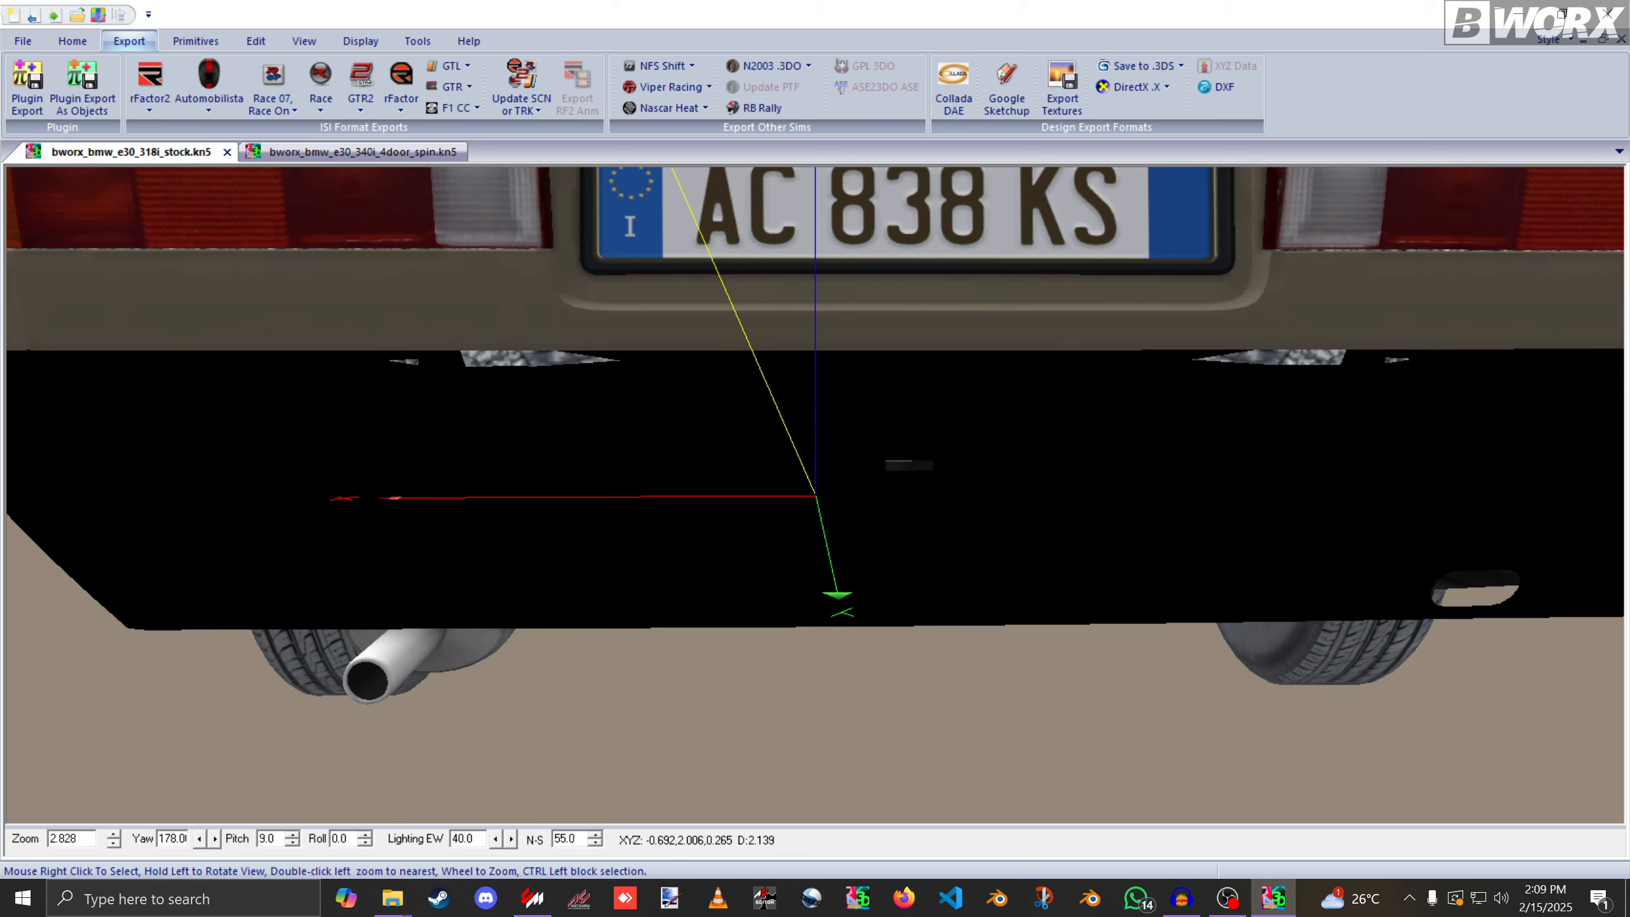
right_click(508, 411)
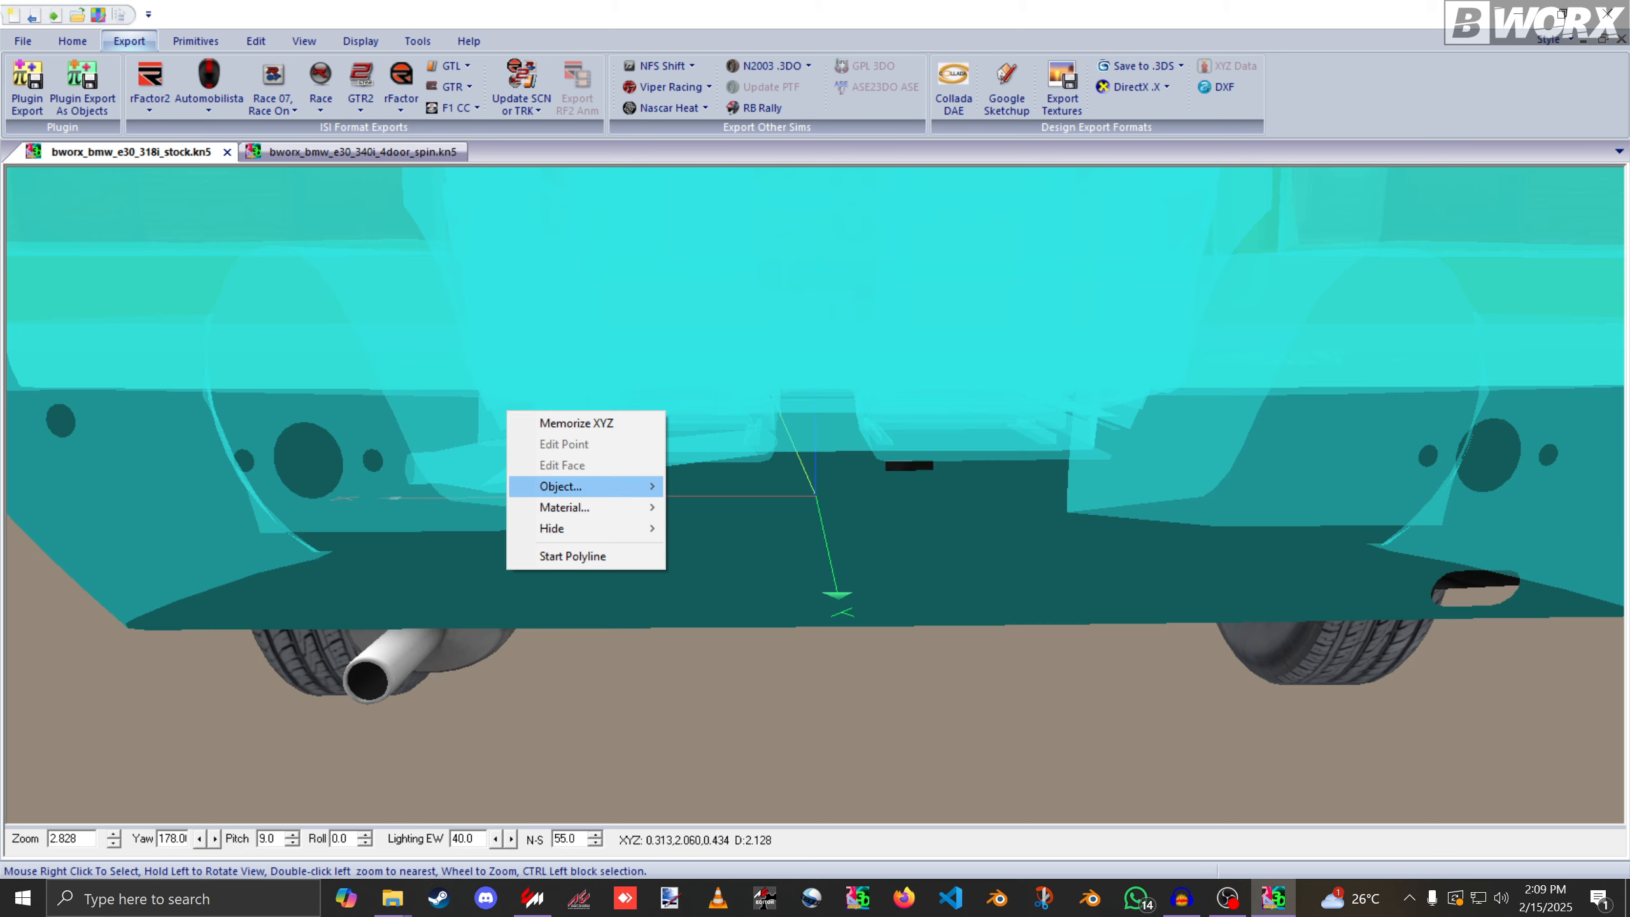
mouse_move(577, 486)
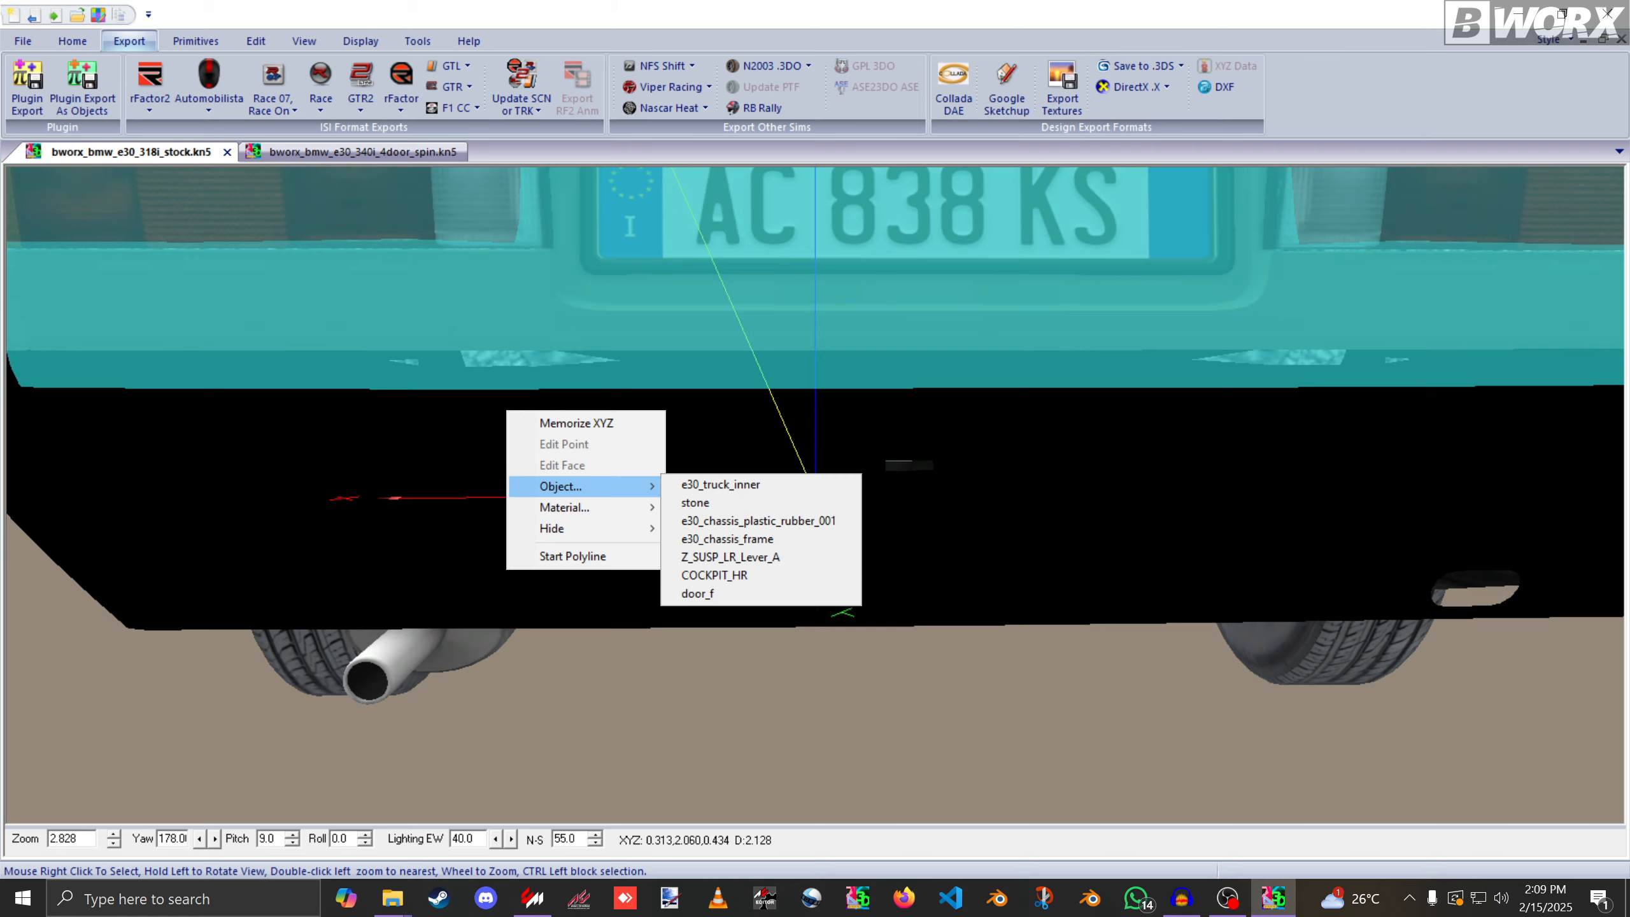
left_click(363, 152)
left_click_drag(574, 469, 552, 429)
left_click(130, 152)
scroll(656, 633, "down", 3)
left_click_drag(657, 634, 245, 496)
left_click_drag(1012, 441, 1299, 440)
Export the 318i's textures to the texture folder inside bworx_bmw_e30_318i_stock_Testing.
left_click(1061, 88)
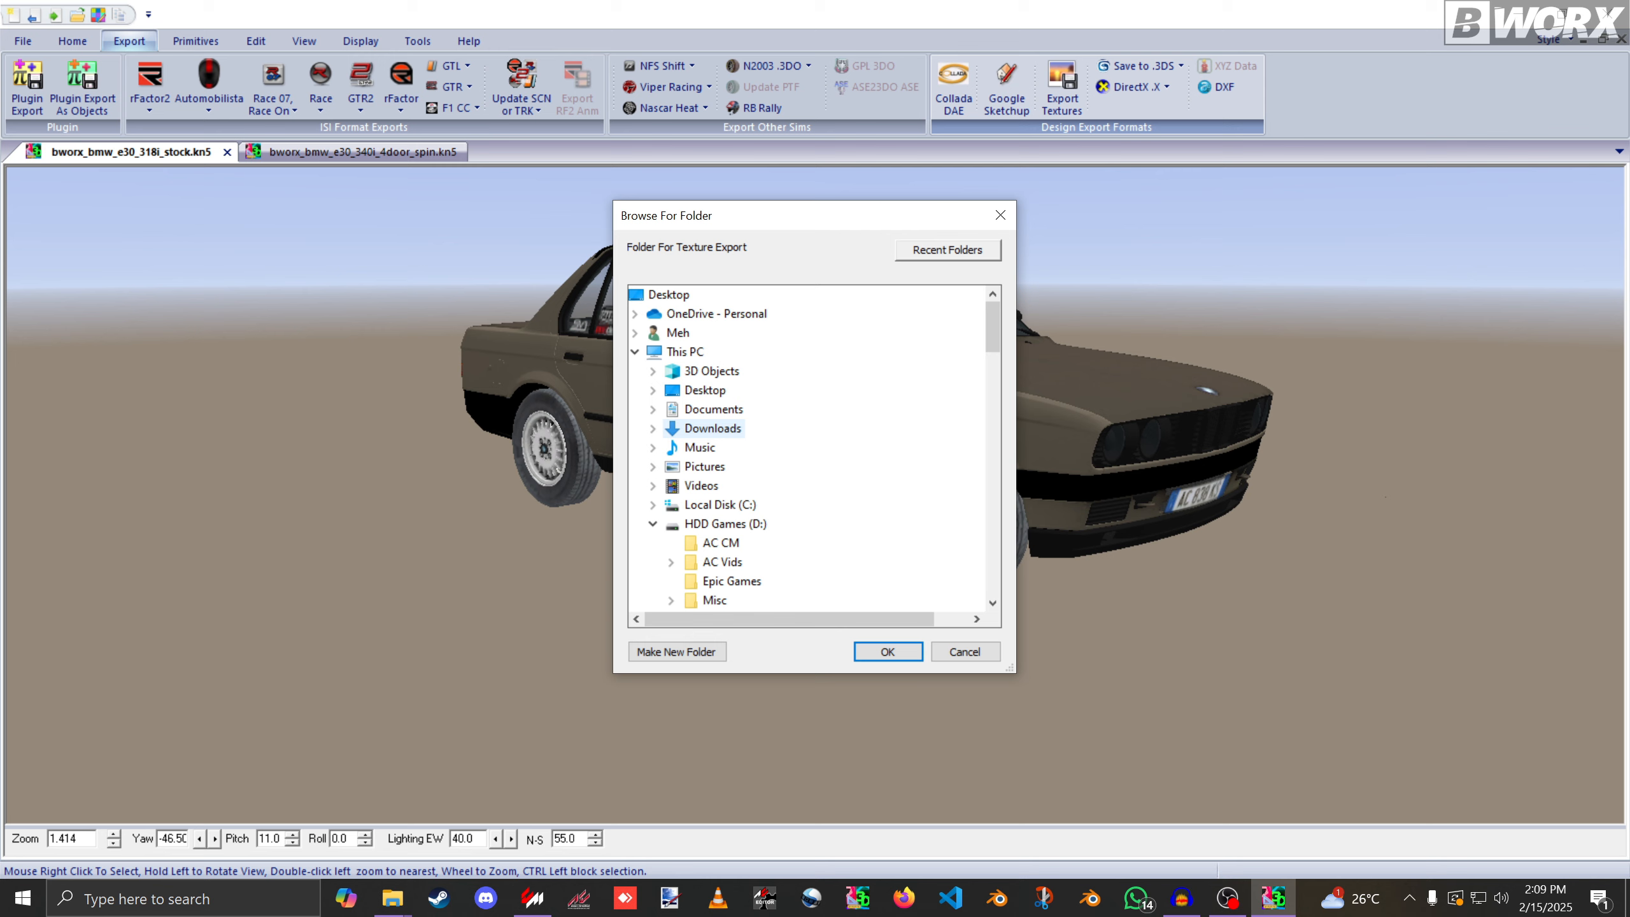
scroll(841, 461, "down", 15)
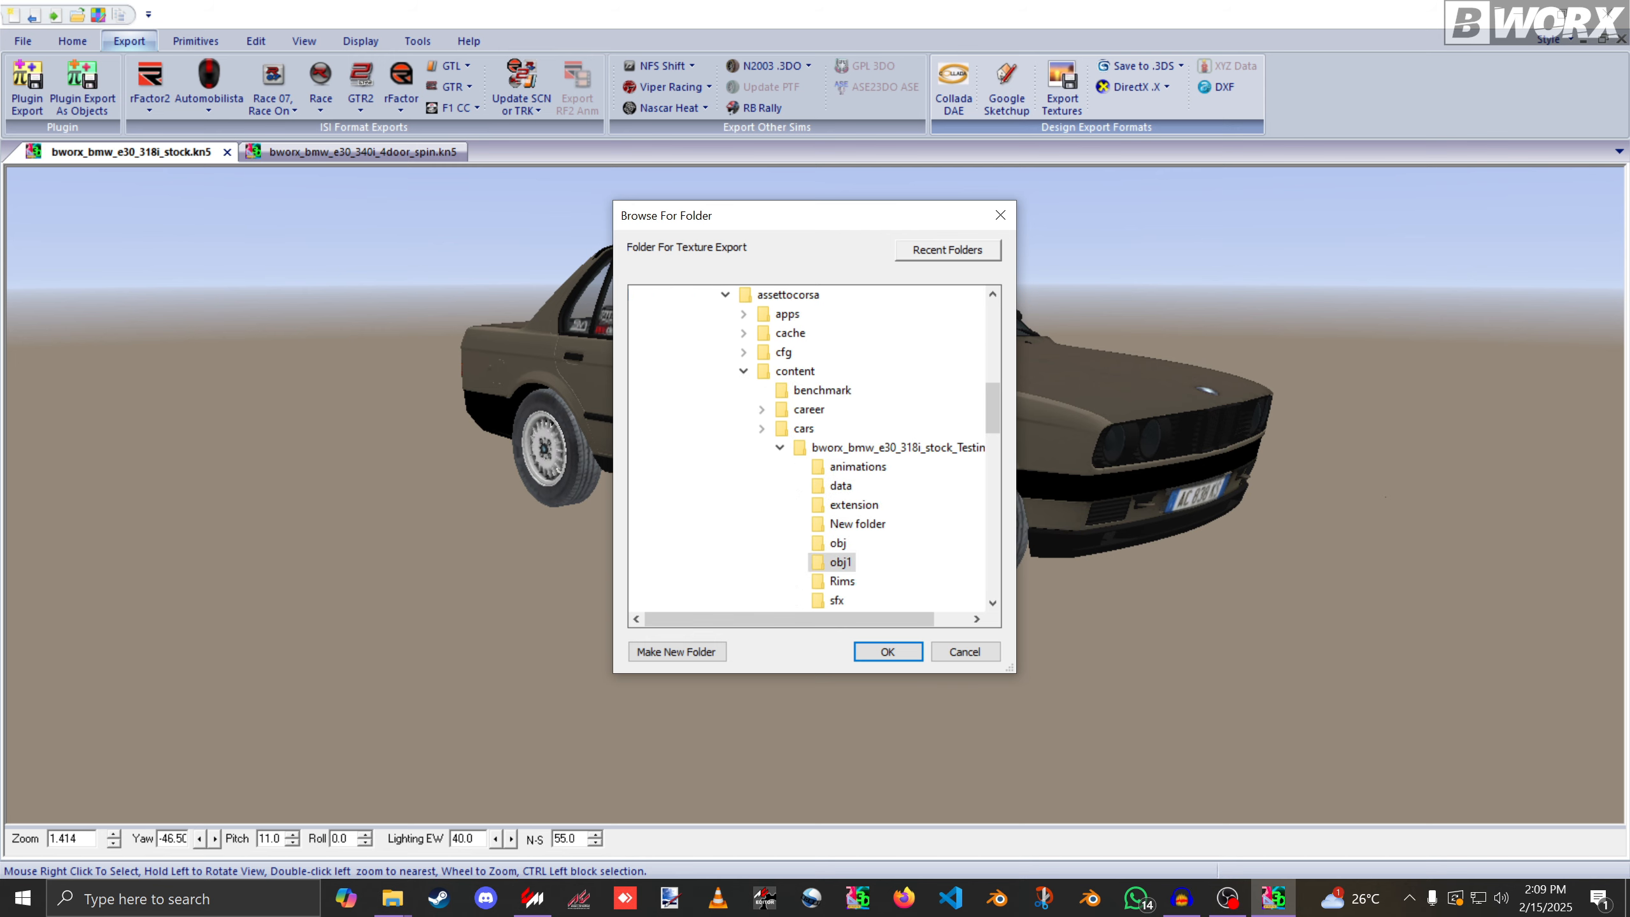
left_click(846, 409)
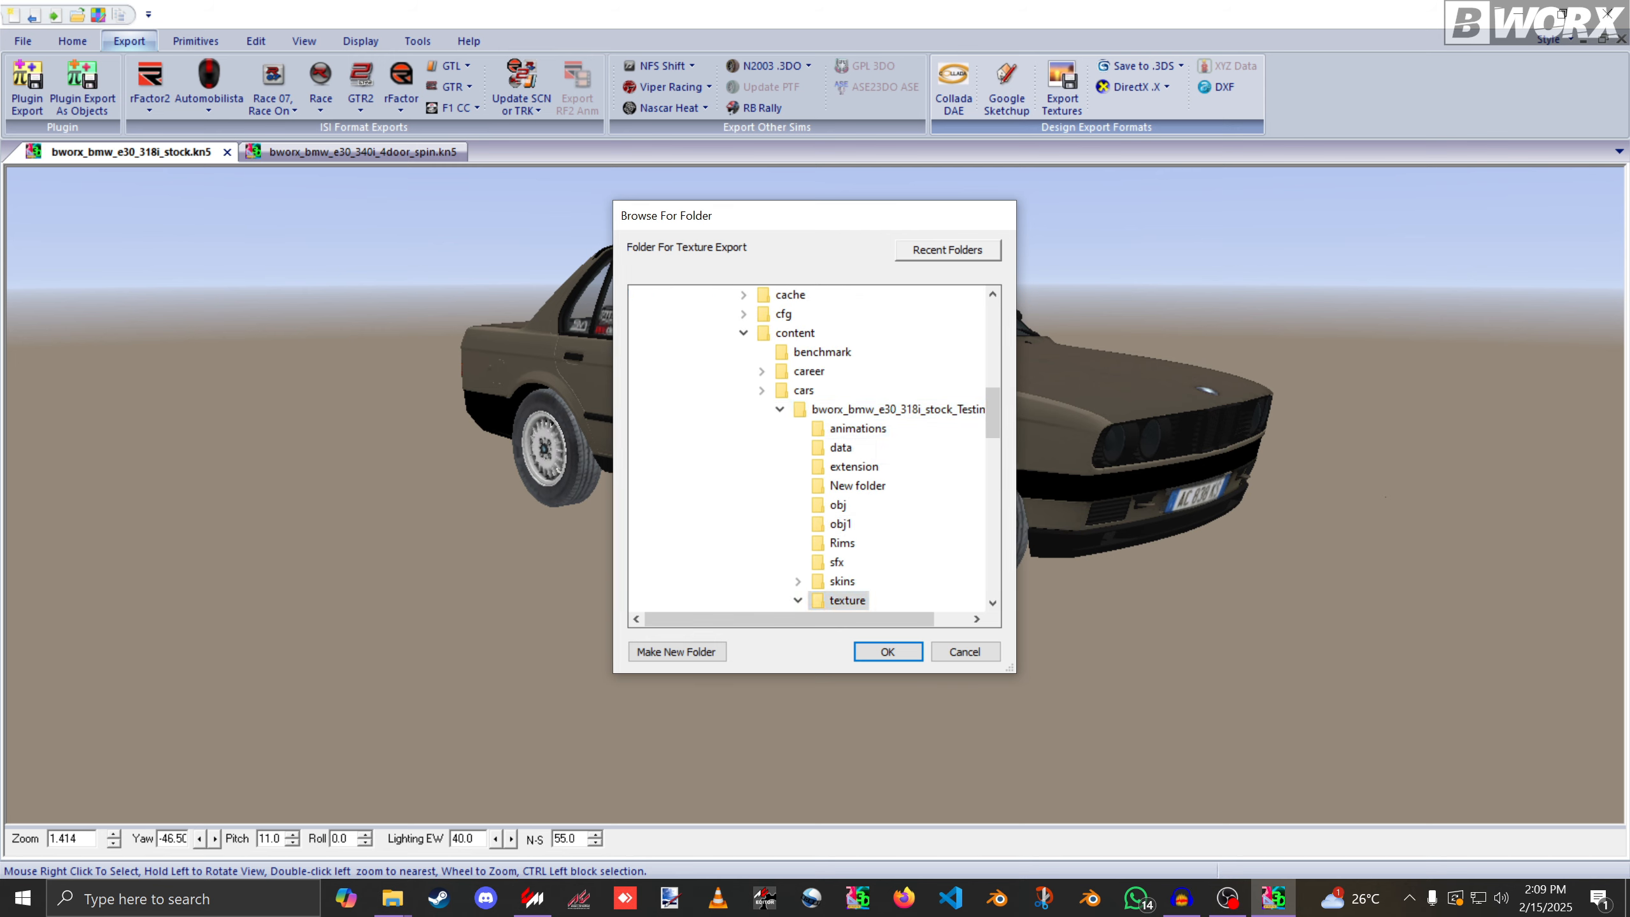
left_click(887, 652)
Set up a plugin export into the bworx_bmw_e30_318i_stock_Testing folder in the Assetto Corsa KN5 format.
left_click(27, 87)
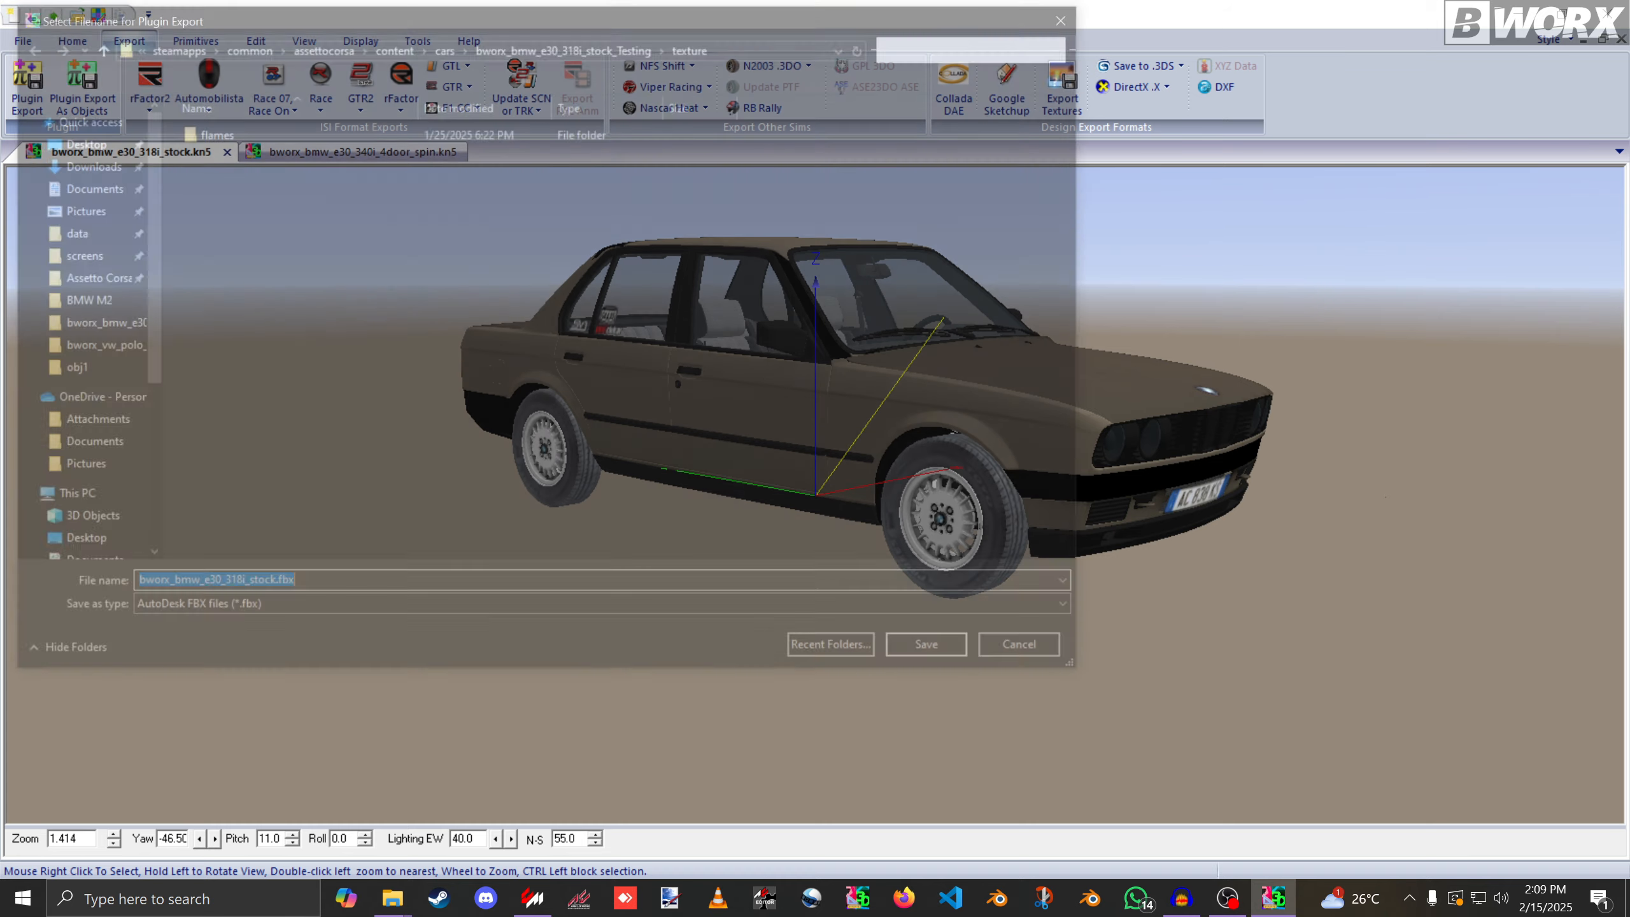
left_click(570, 47)
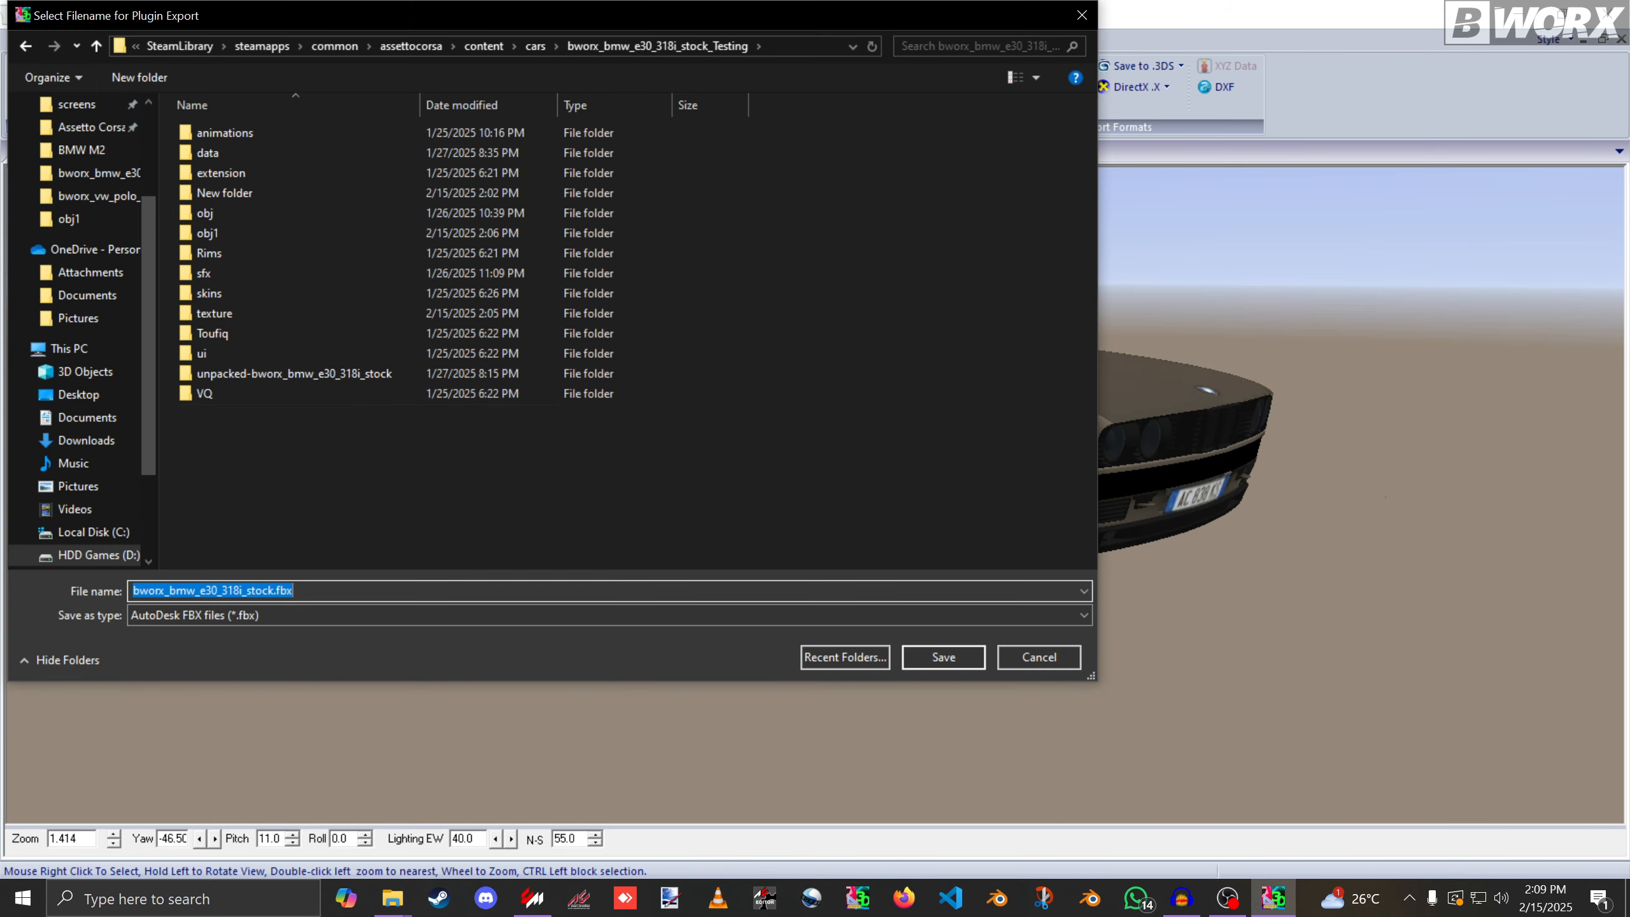
left_click(257, 615)
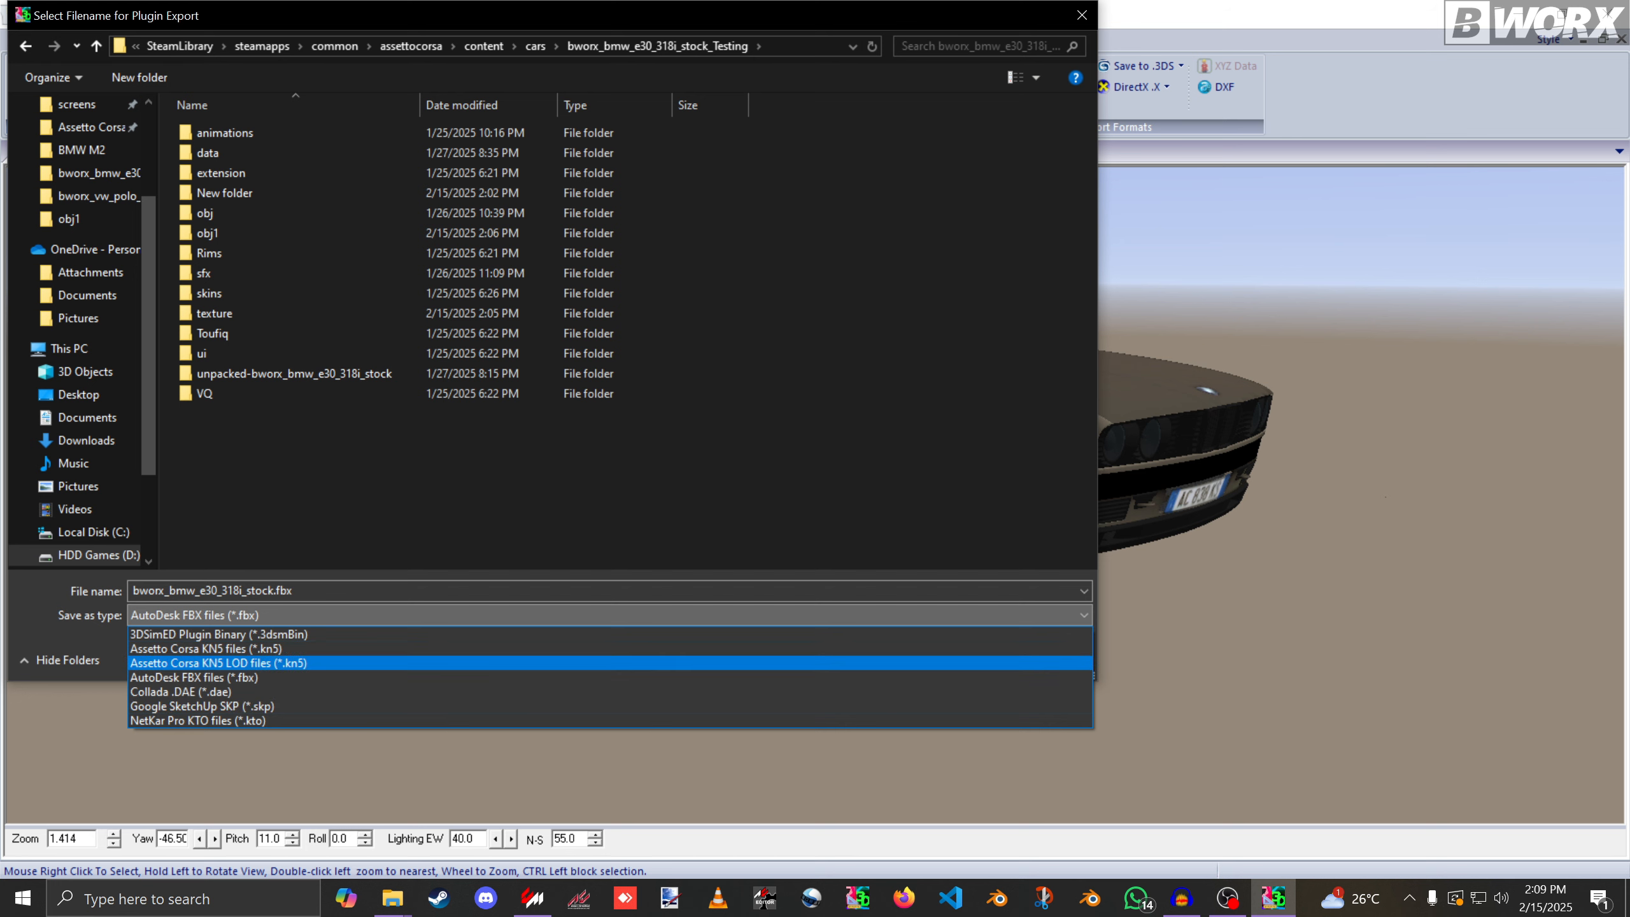
left_click(206, 648)
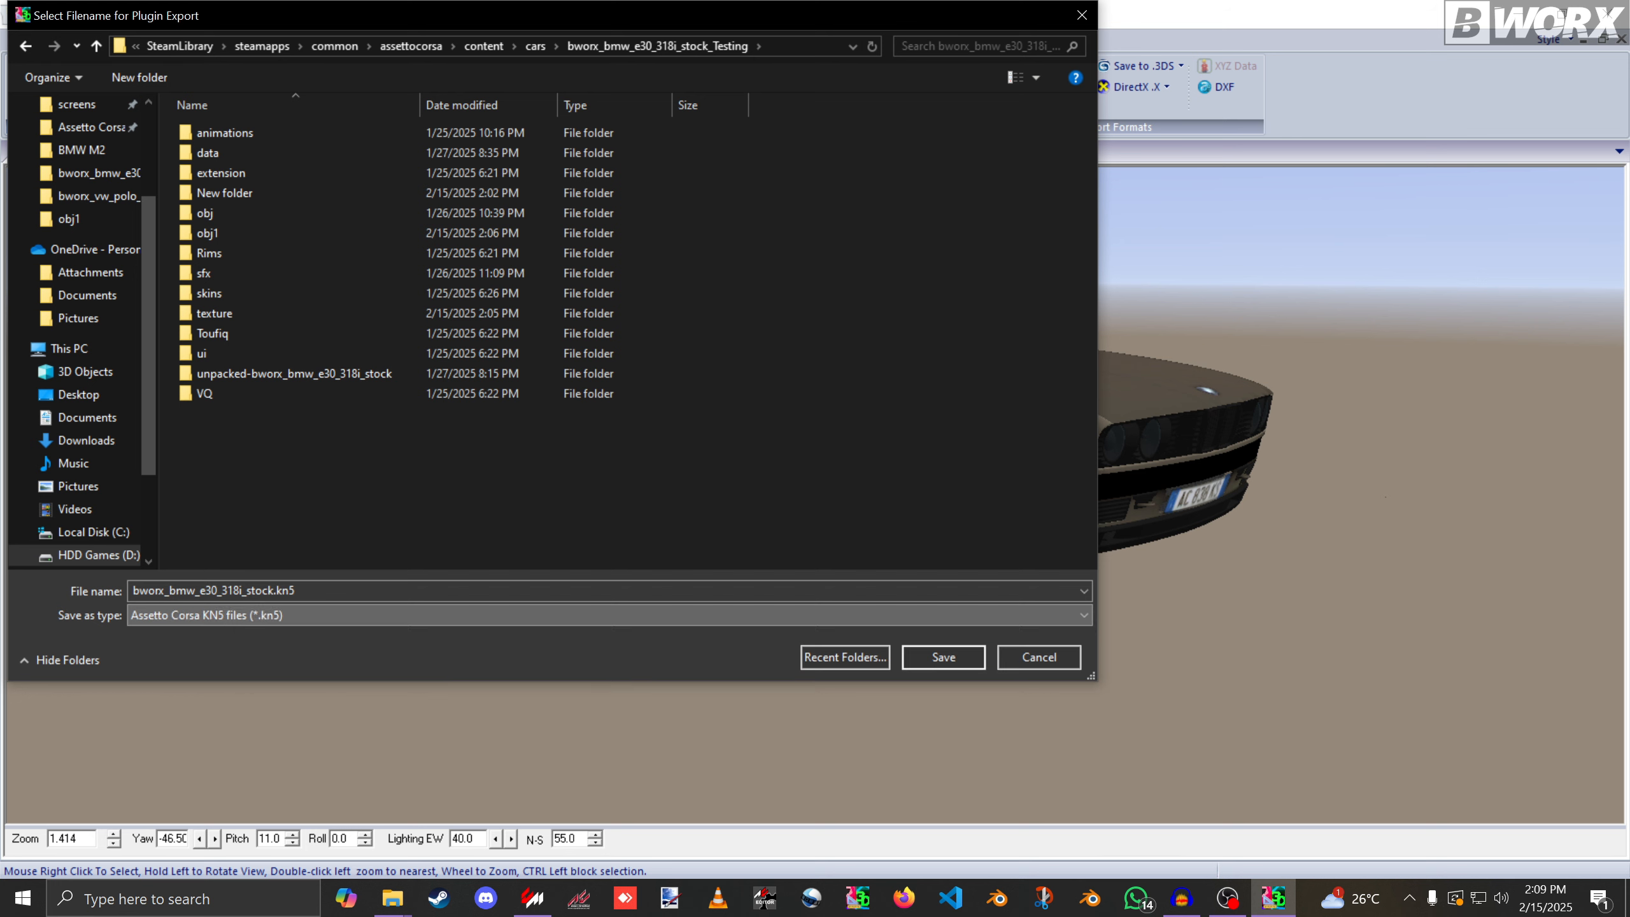
Make a backup copy of the existing bworx_bmw_e30_318i_stock.kn5 and export the modified car over the original file.
scroll(296, 498, "down", 10)
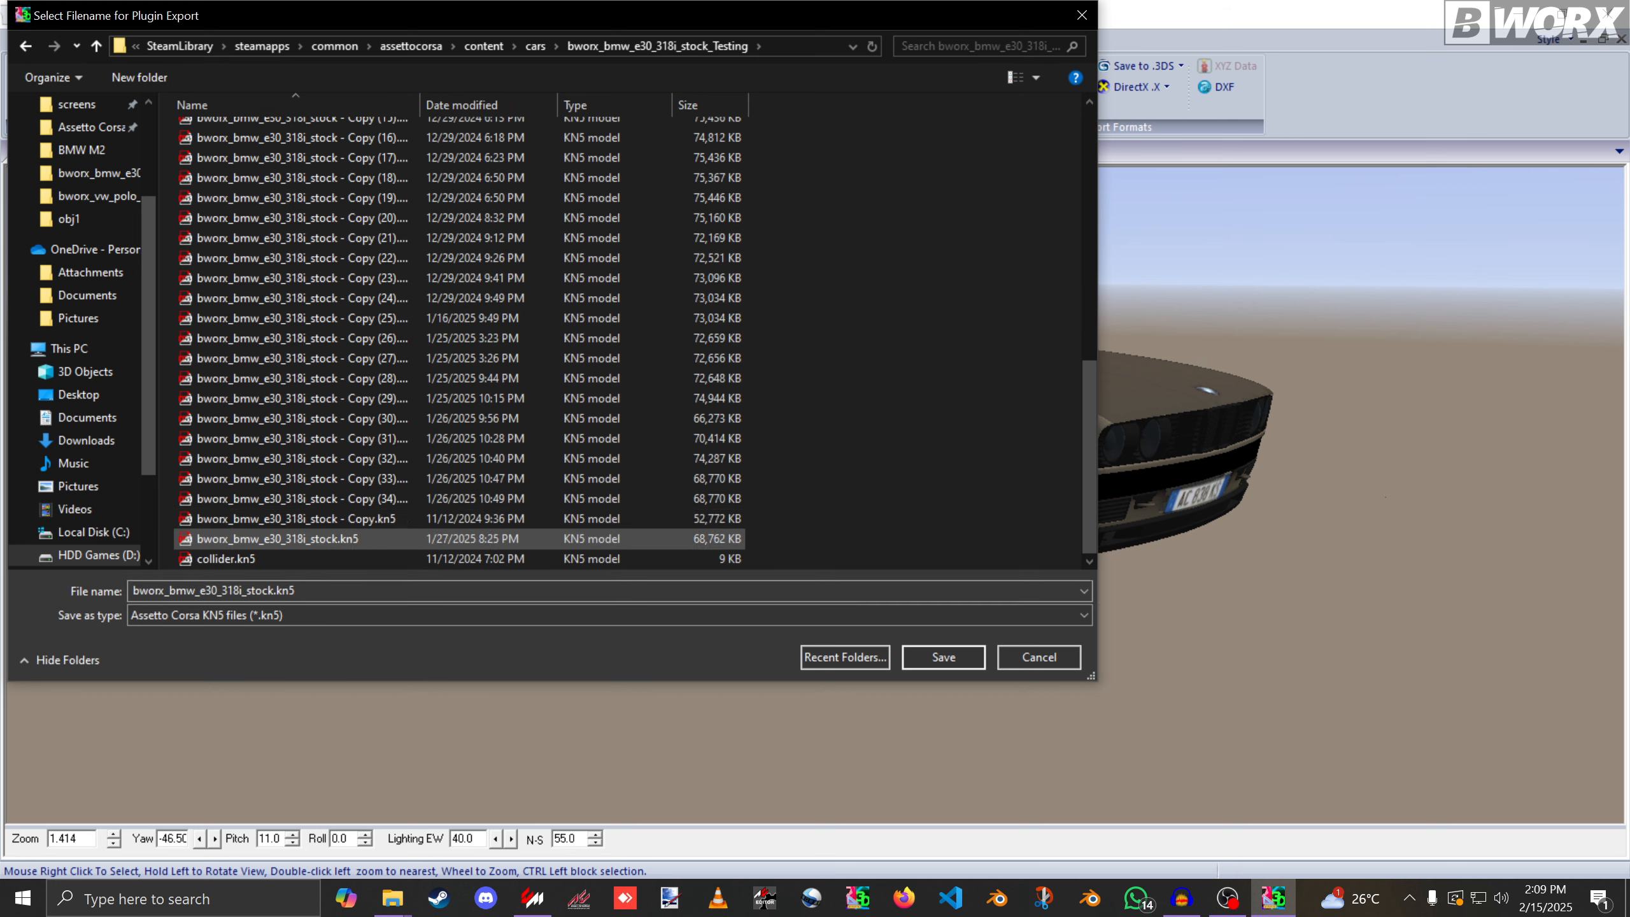
left_click(295, 539)
key("ctrl+c")
key("ctrl+v")
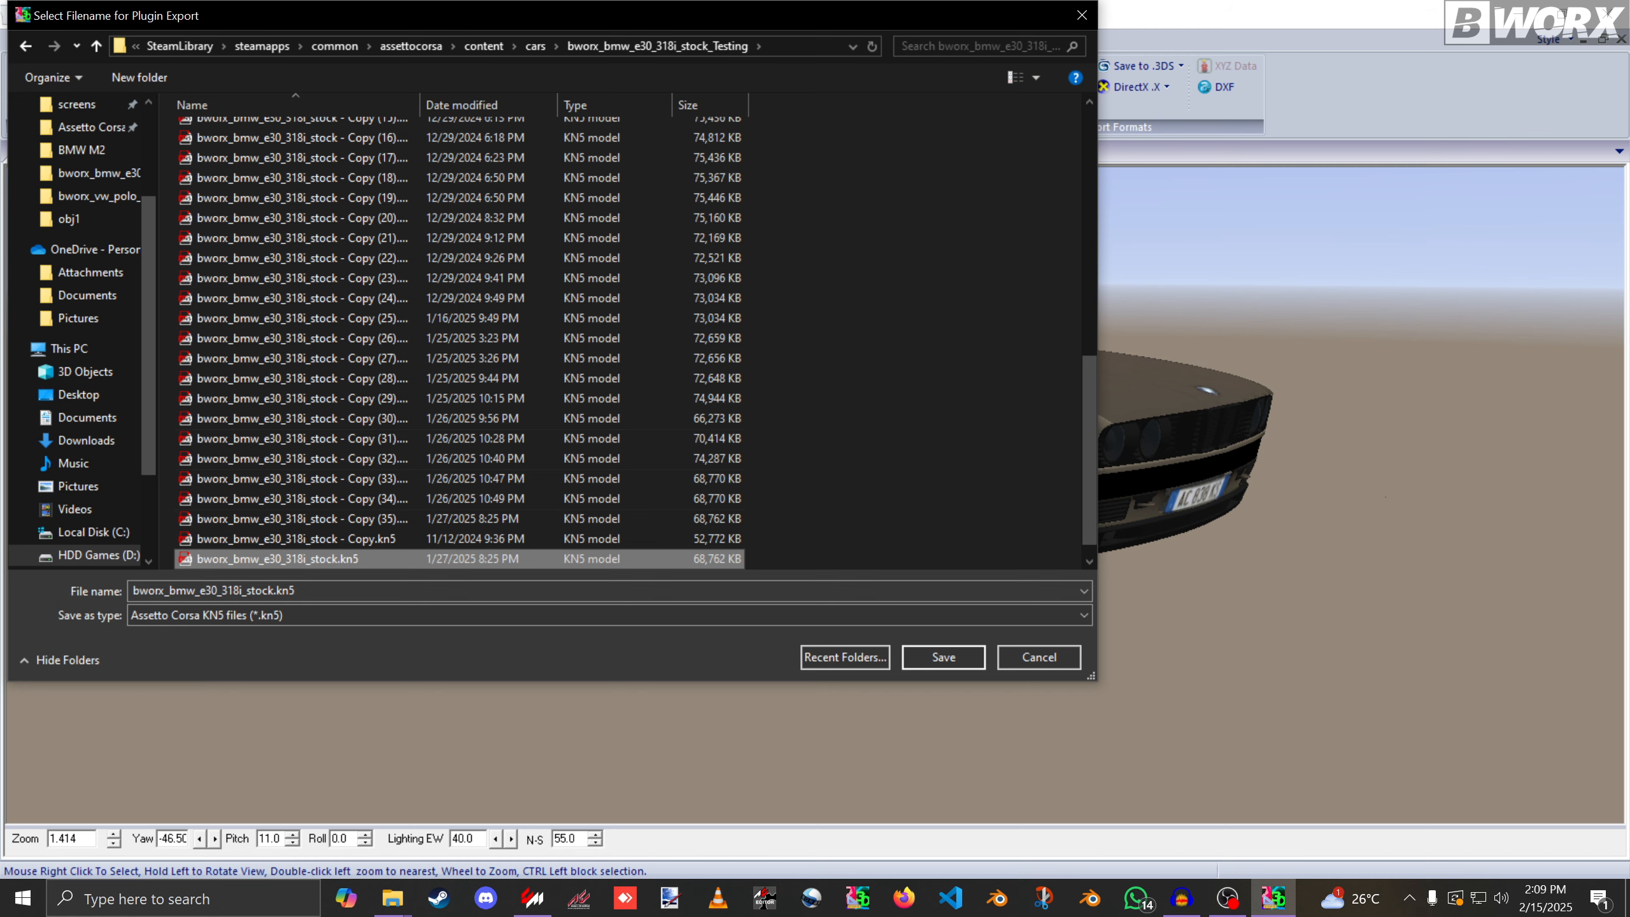
key("Return")
key("Return")
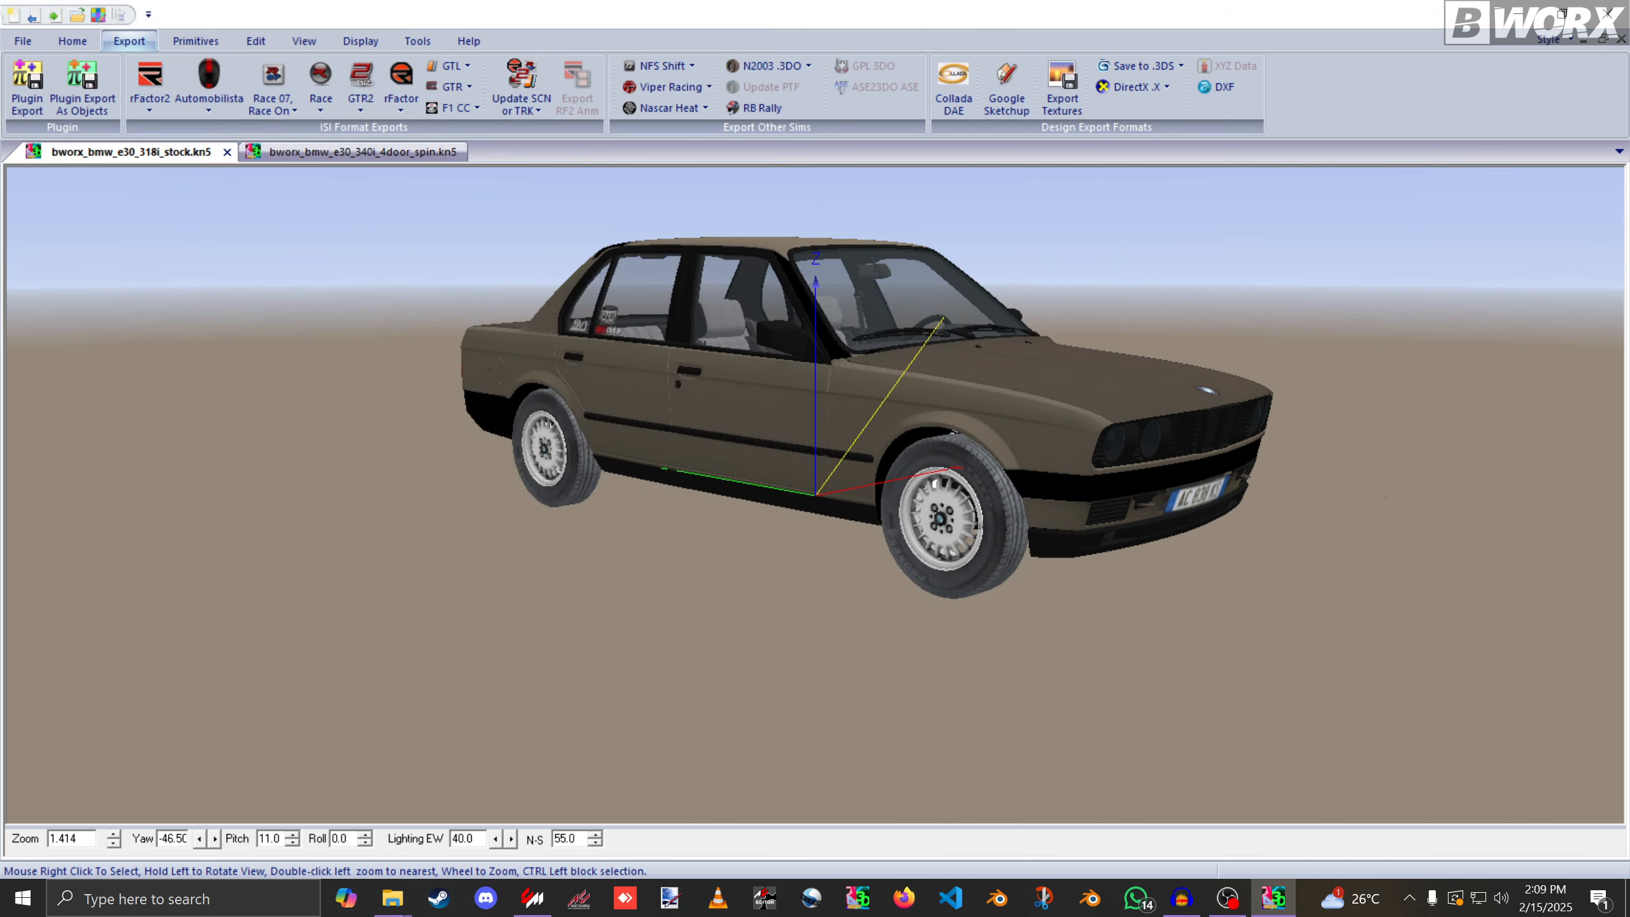
Switch to Content Manager, open the 318i in CM Showroom and examine the stone object's Skin_00.dds texture.
left_click(532, 898)
left_click(148, 159)
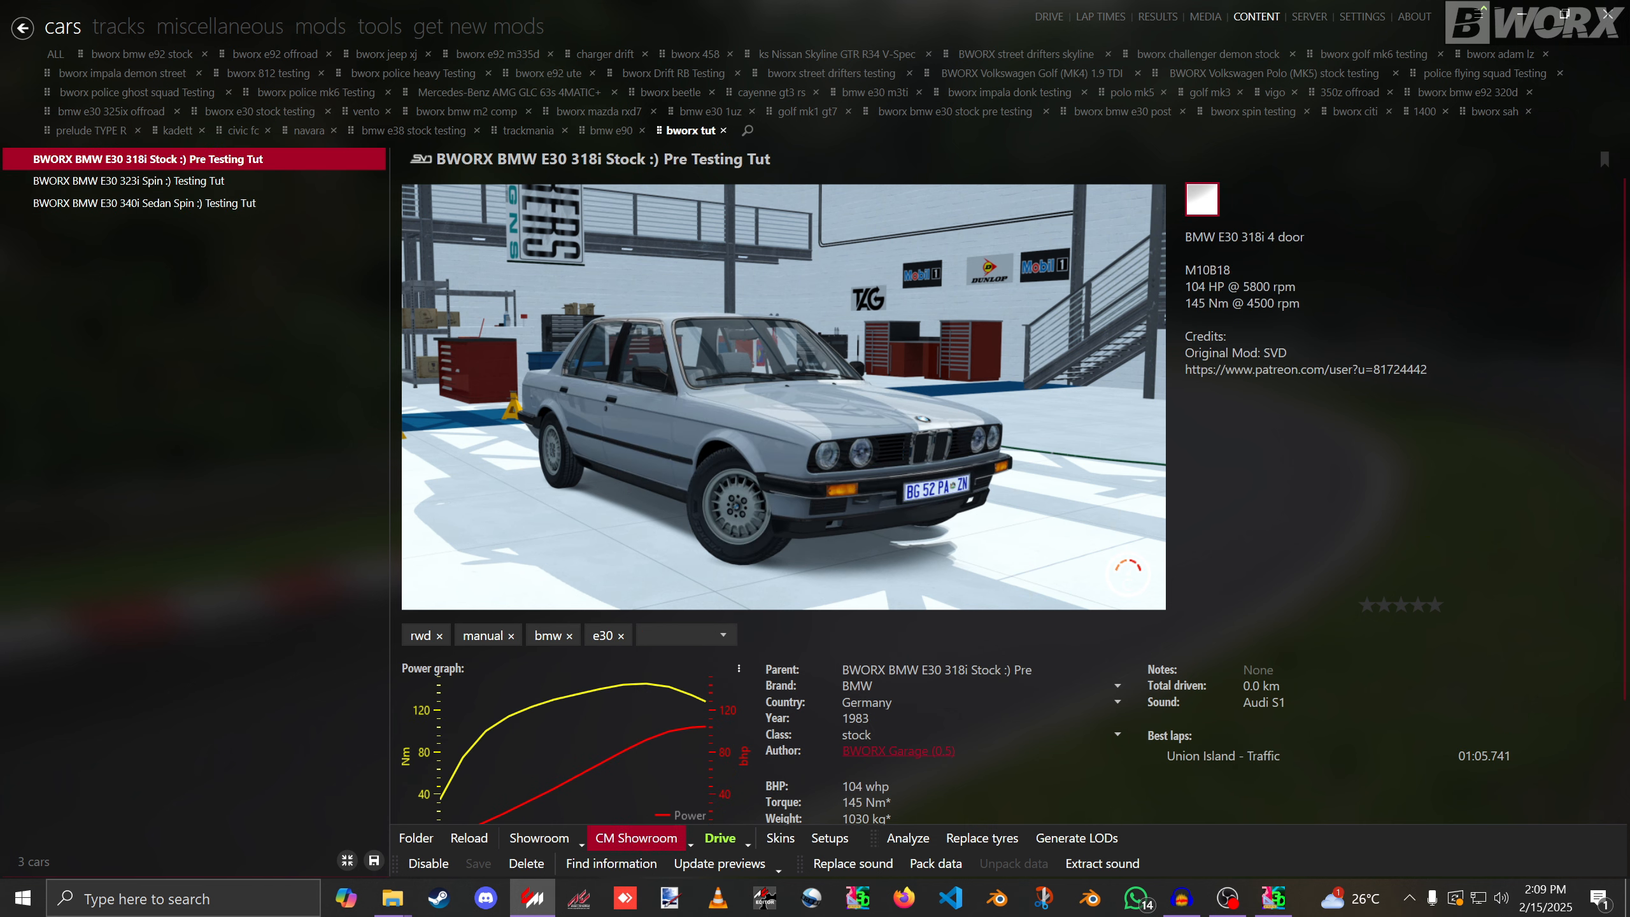
left_click(635, 838)
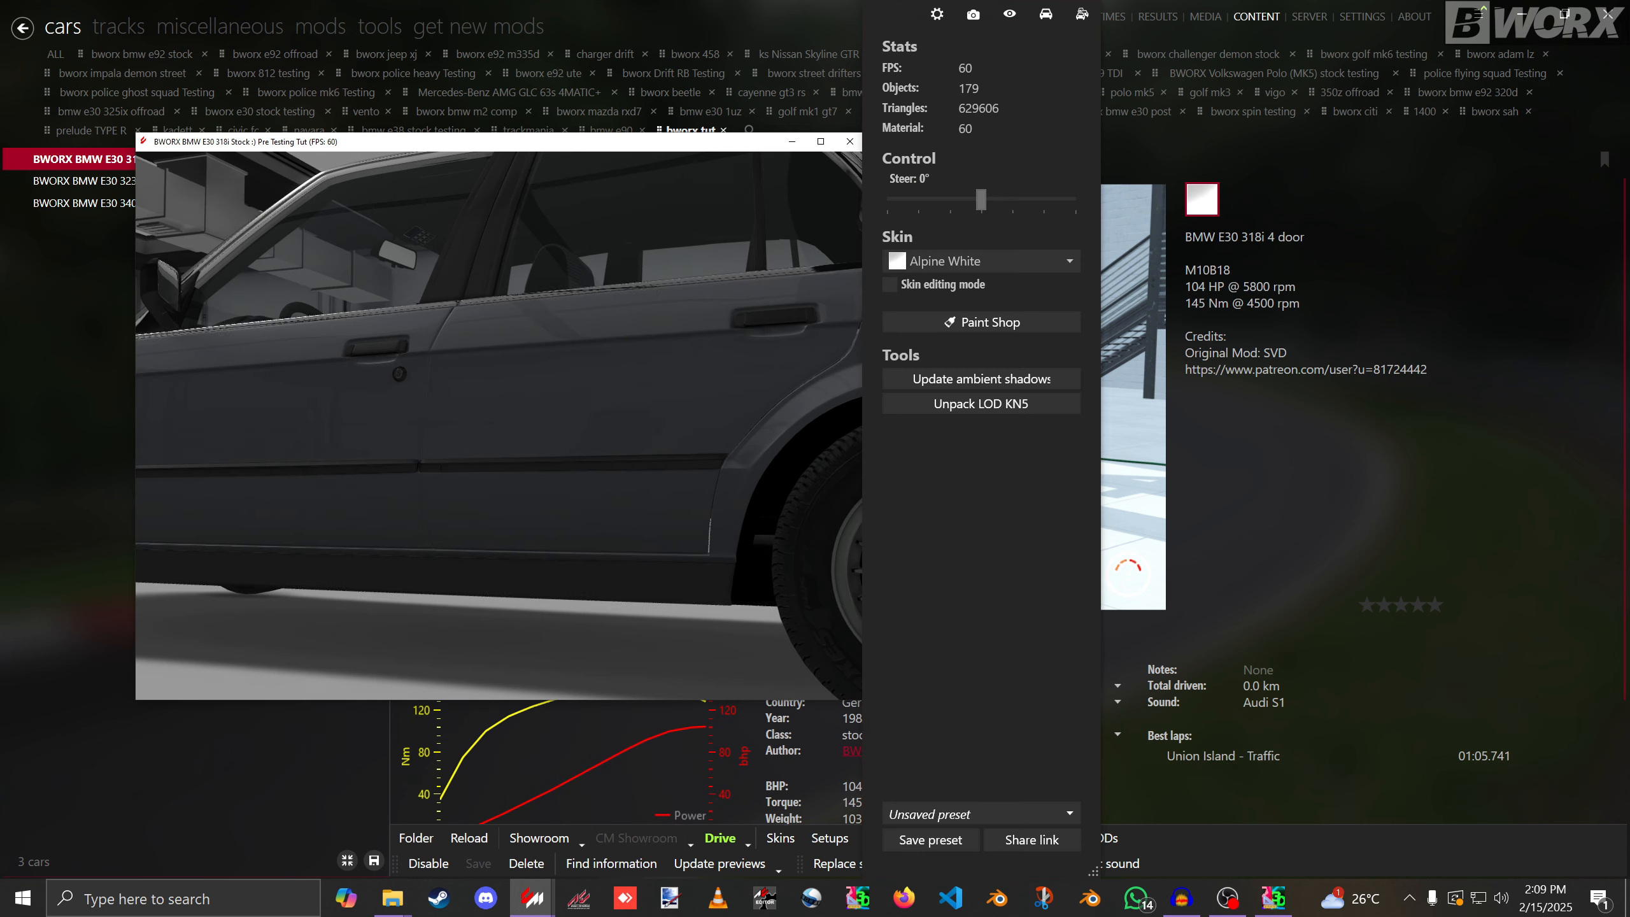
left_click_drag(578, 450, 212, 469)
left_click(426, 472)
left_click(1072, 112)
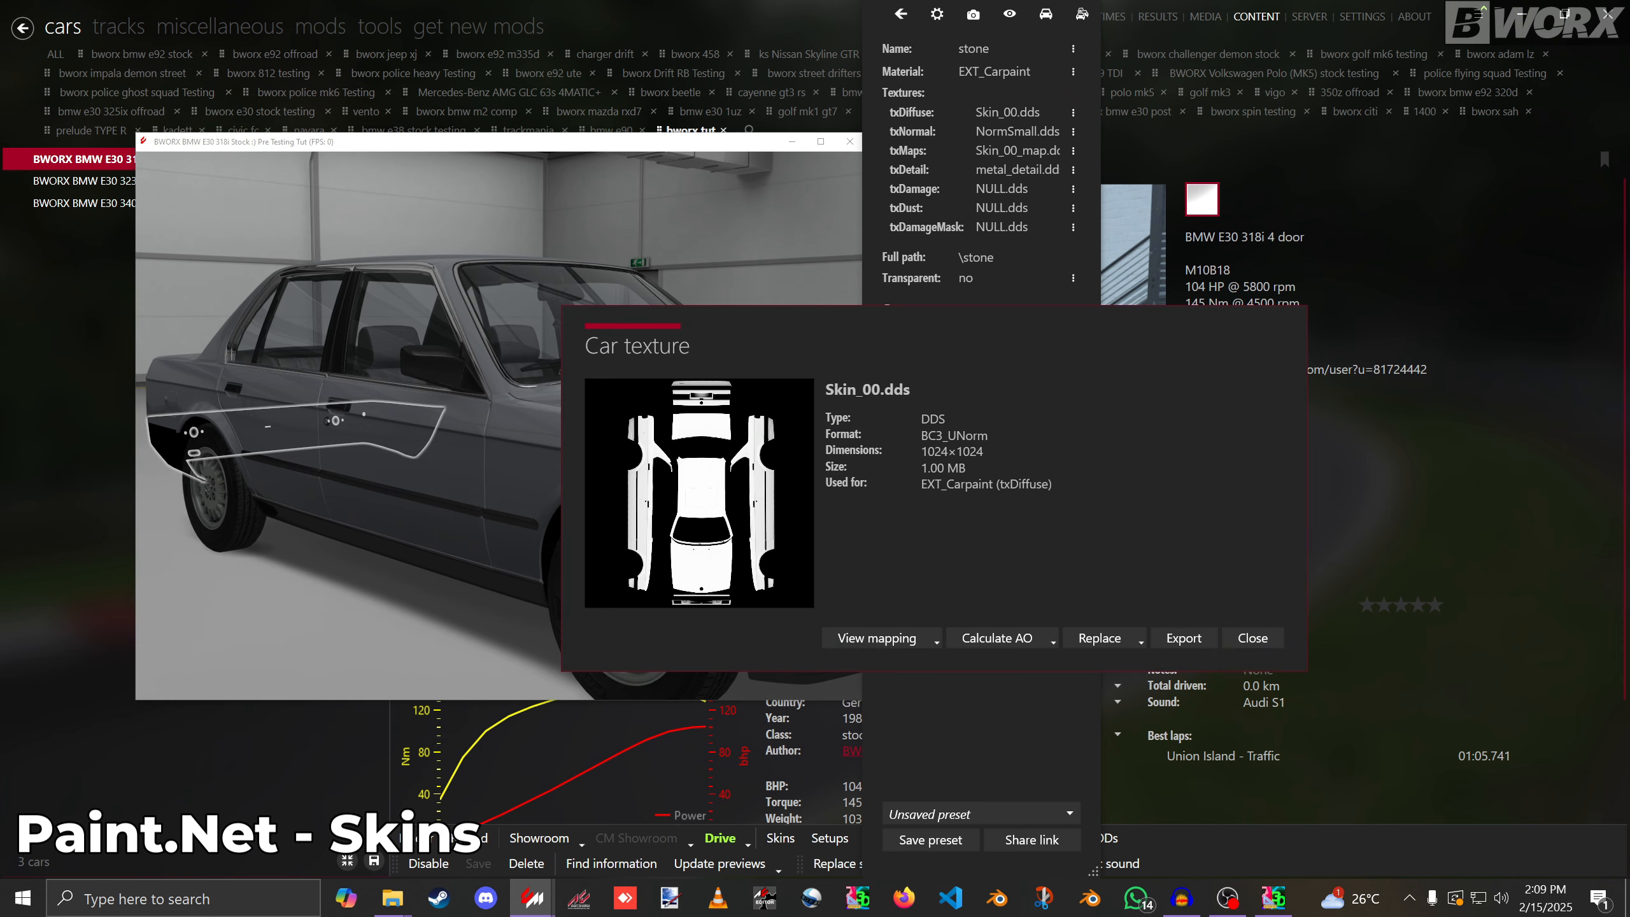
left_click(1252, 638)
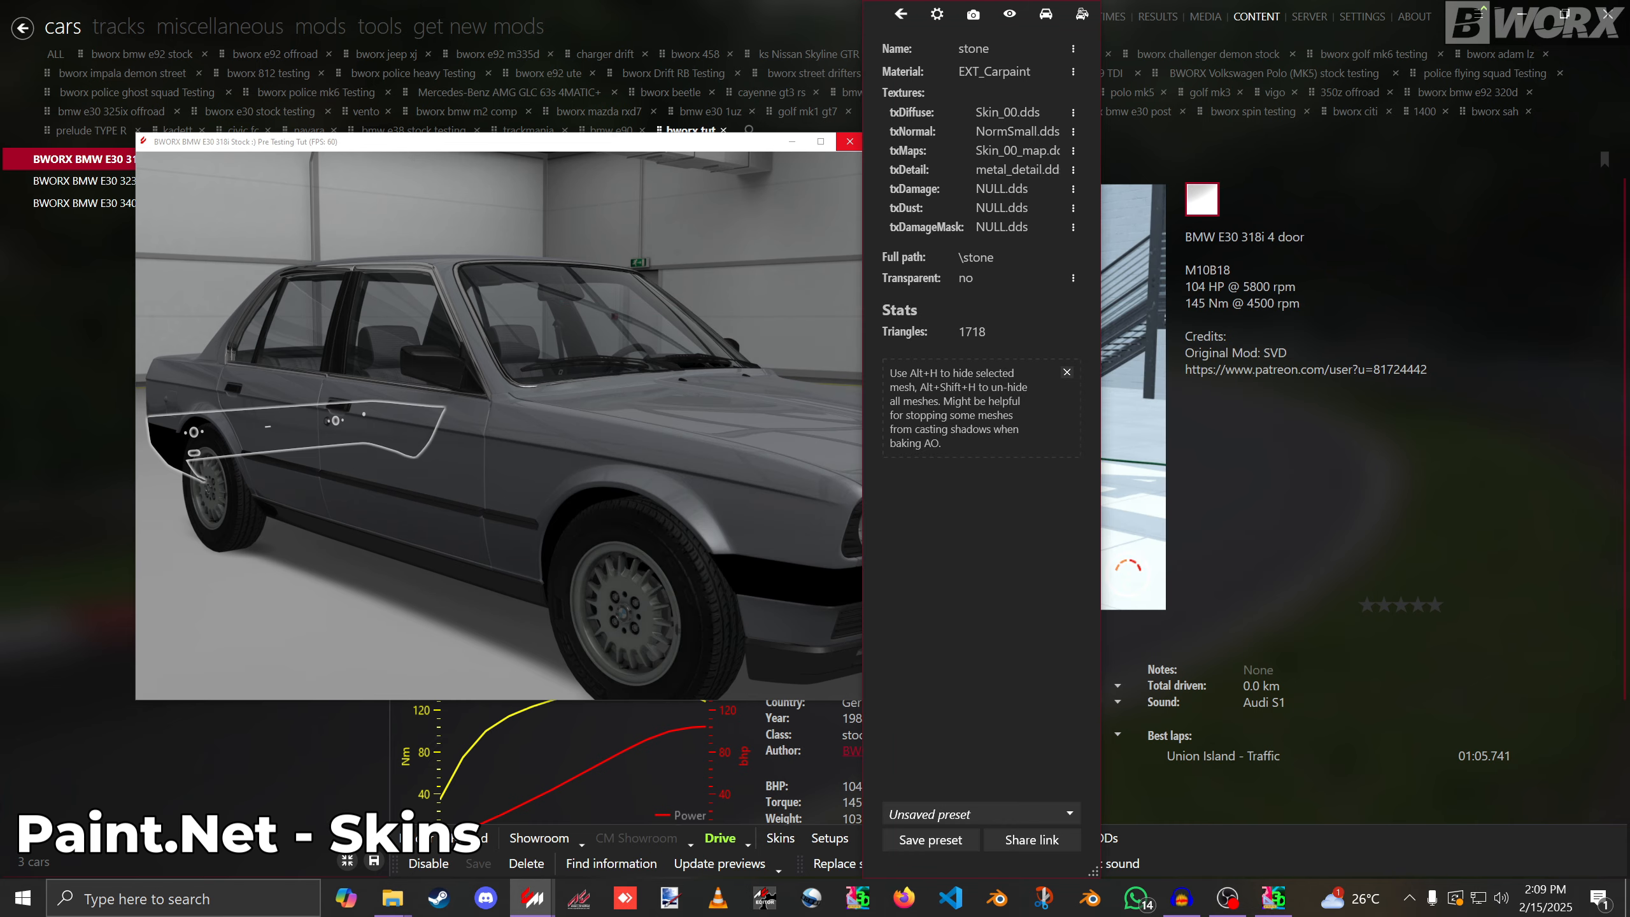
left_click(848, 141)
Copy Skin_00.pdn from the 340i's red skin folder and go to the bworx_bmw_e30_318i_stock_Testing folder.
left_click(152, 203)
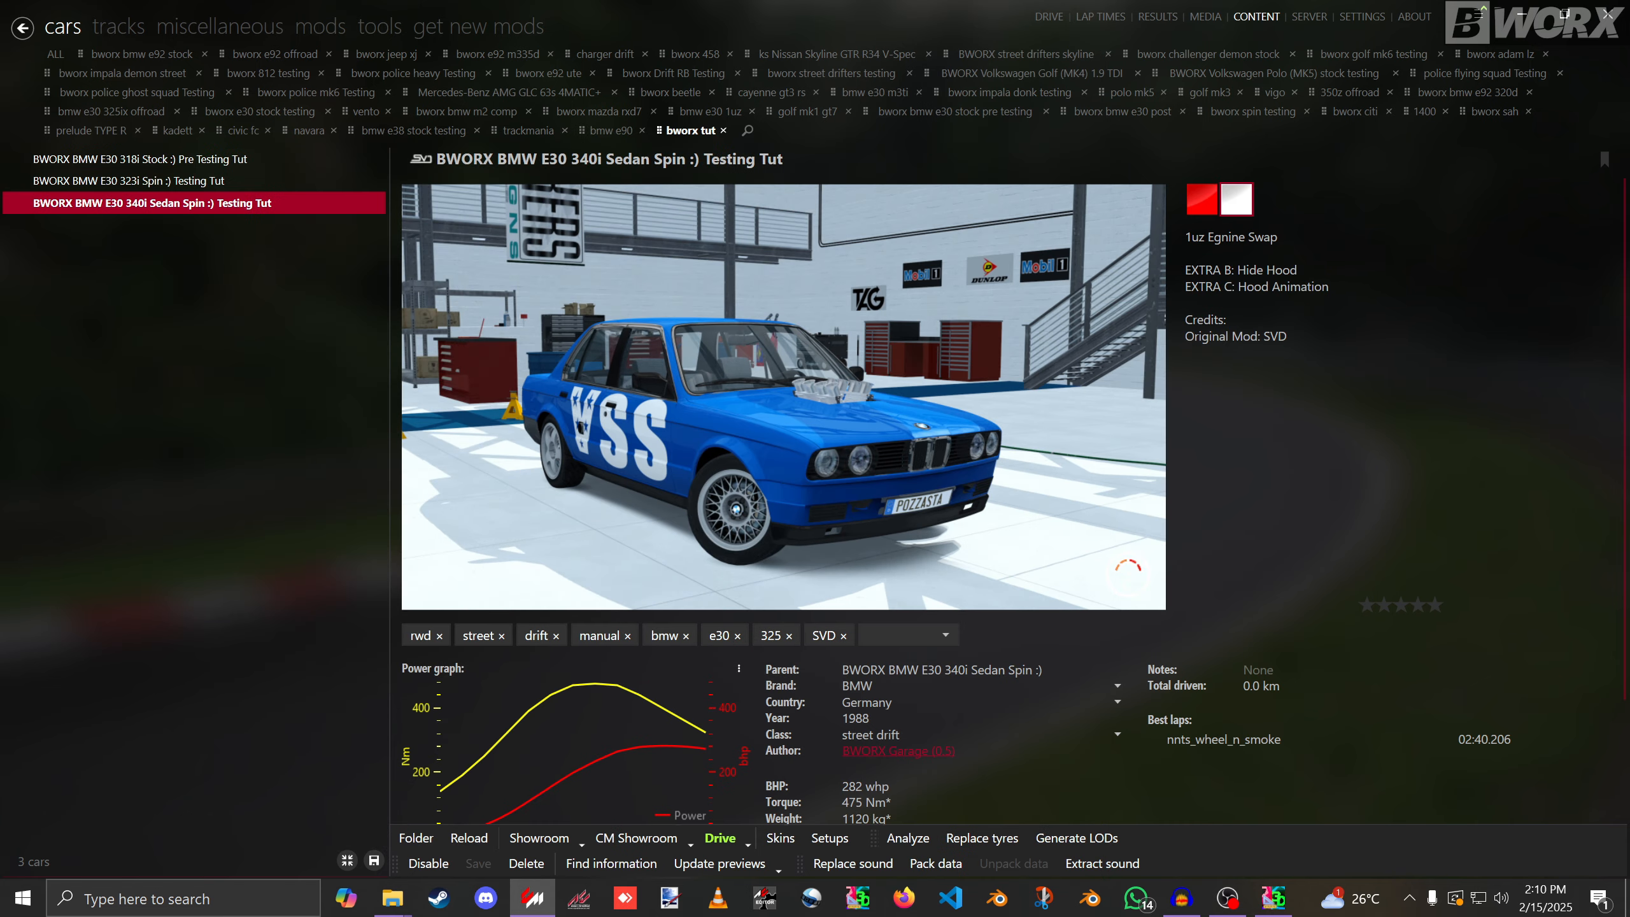
left_click(416, 838)
double_click(532, 499)
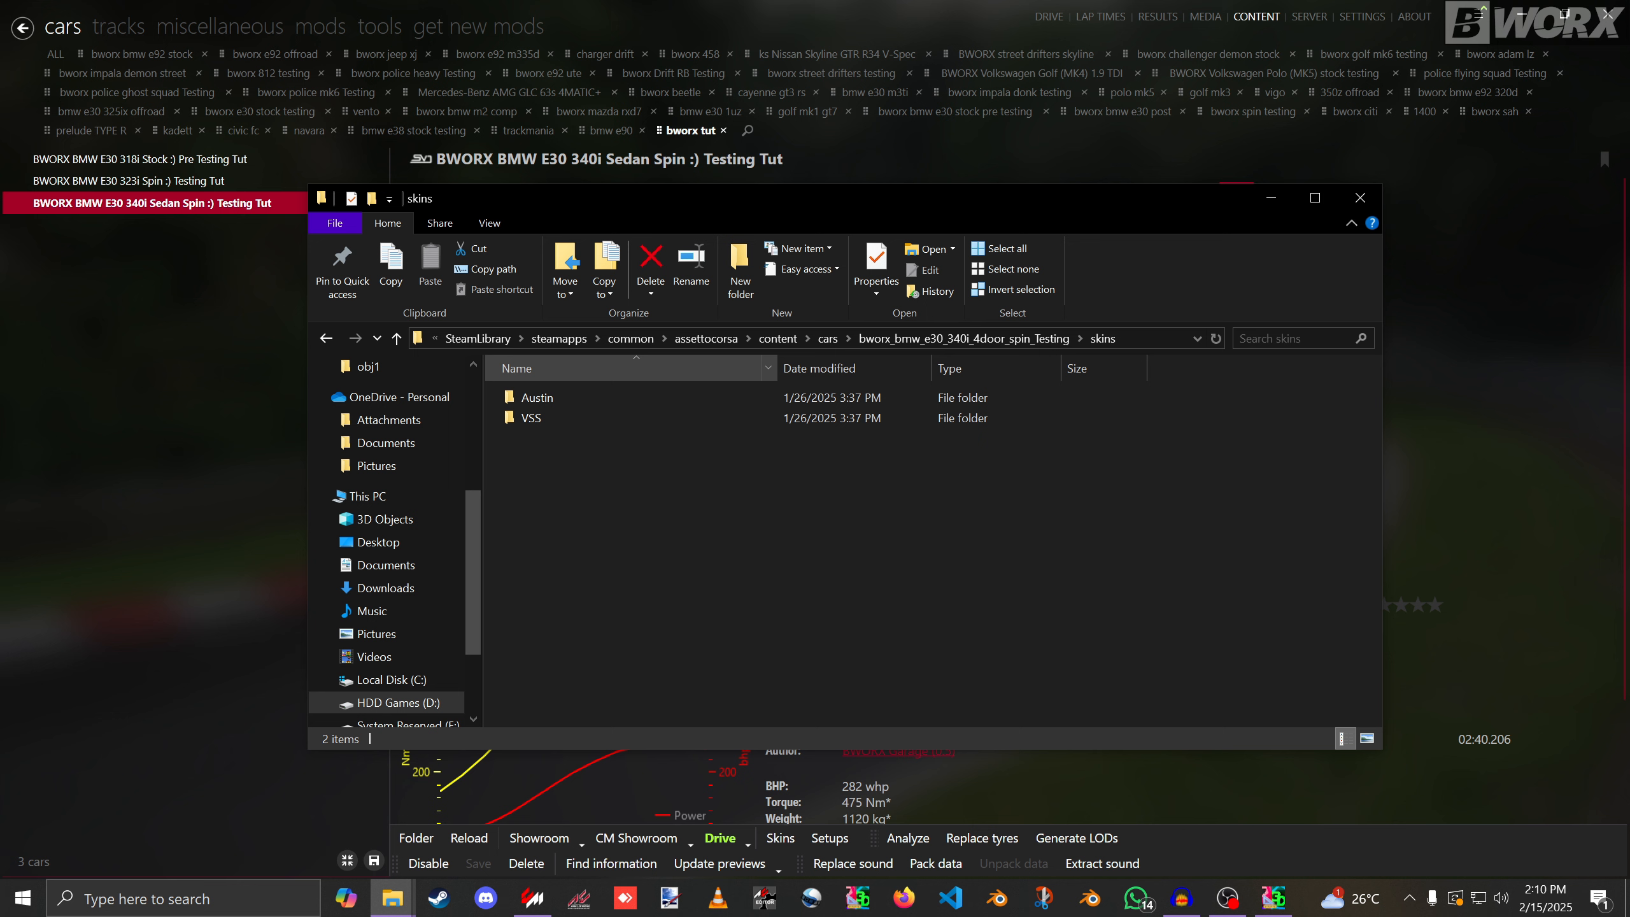
left_click(538, 398)
double_click(538, 398)
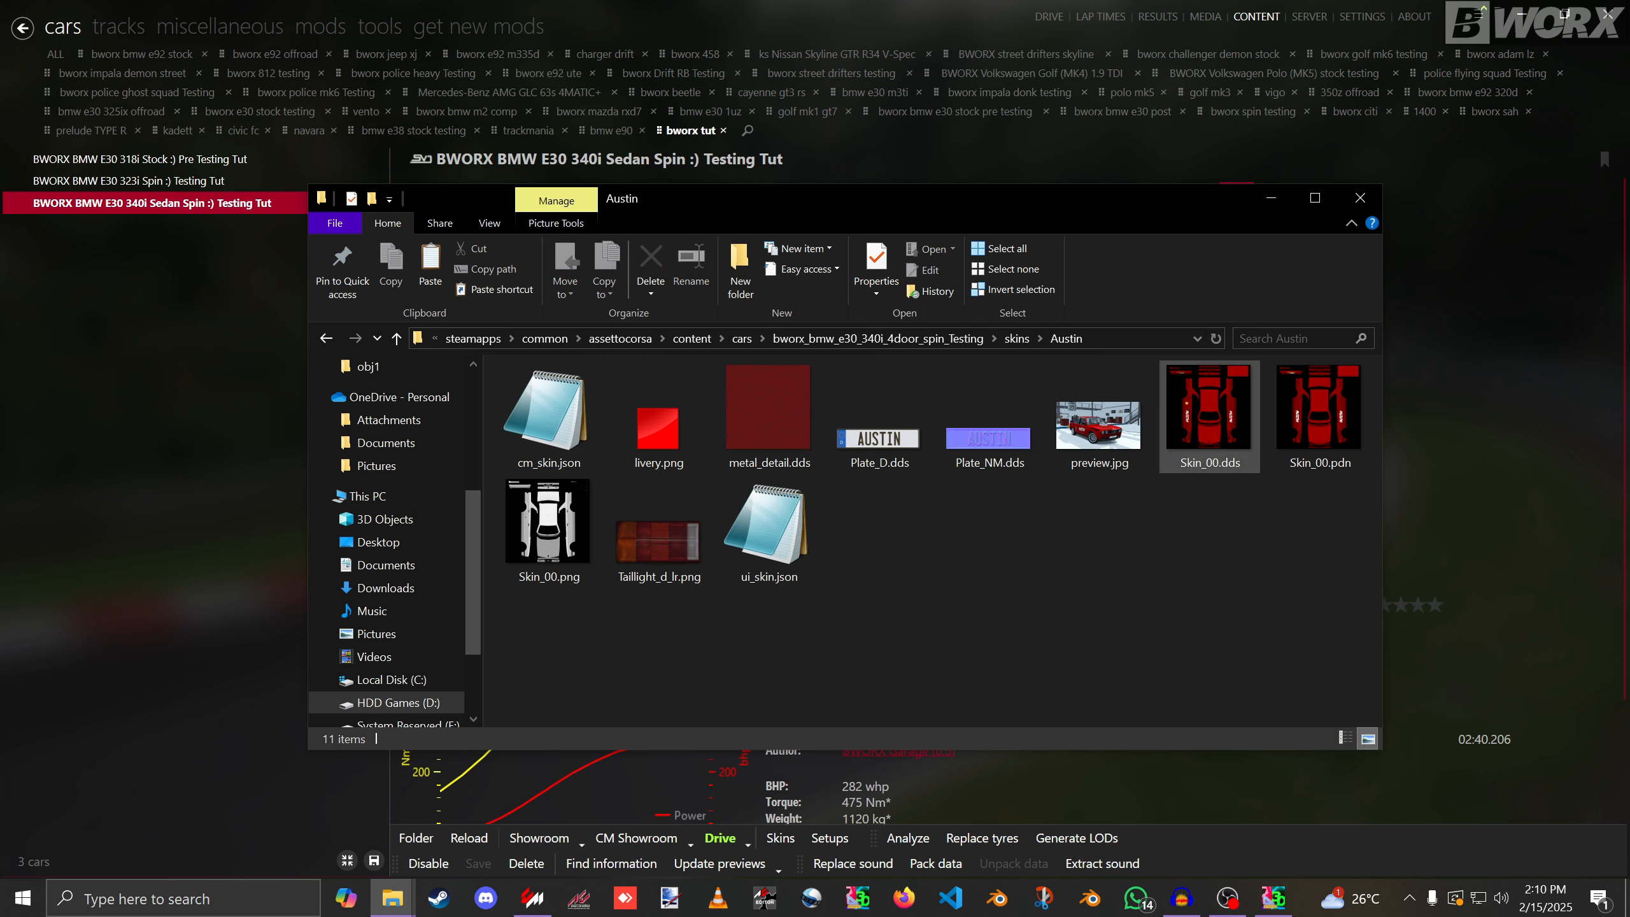
left_click(1319, 417)
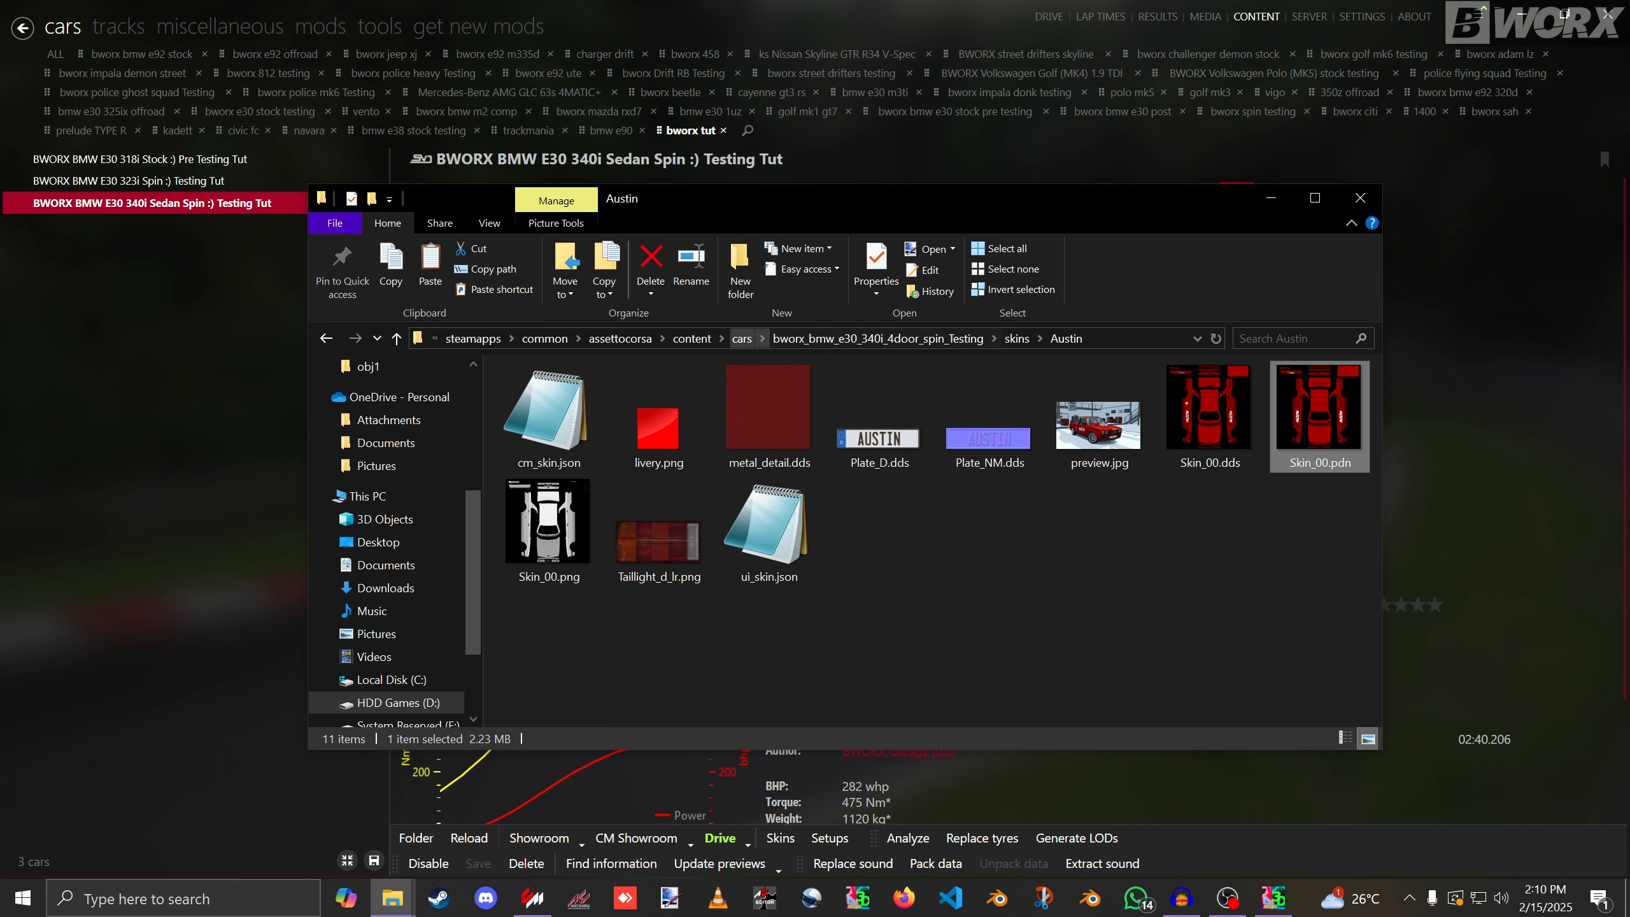
left_click(742, 338)
scroll(808, 458, "up", 15)
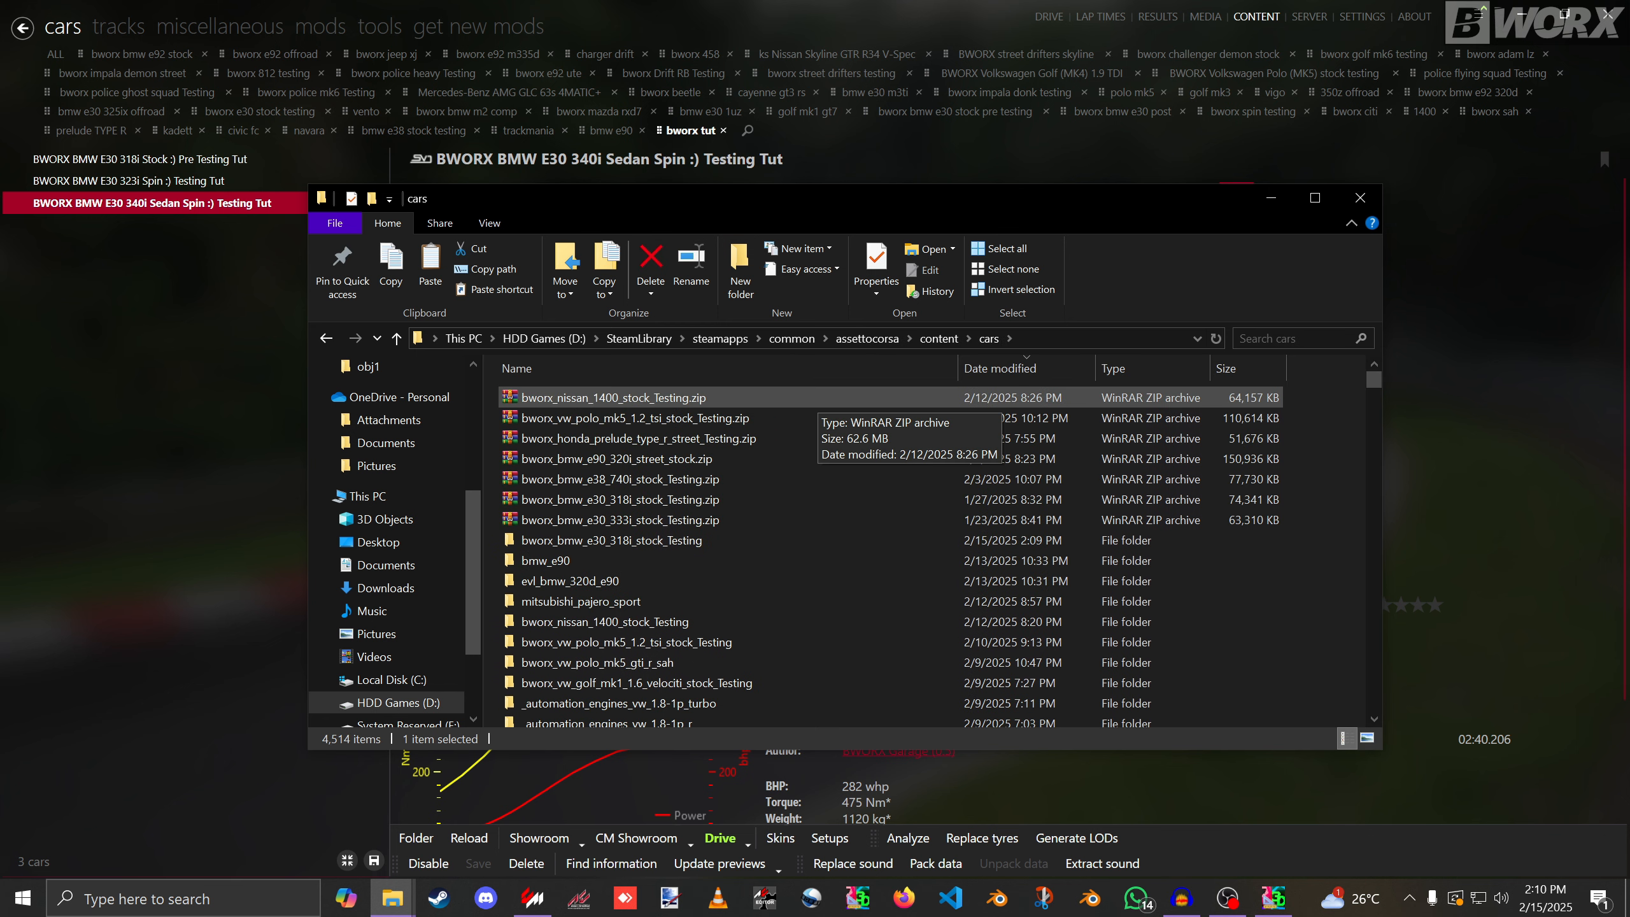
double_click(609, 540)
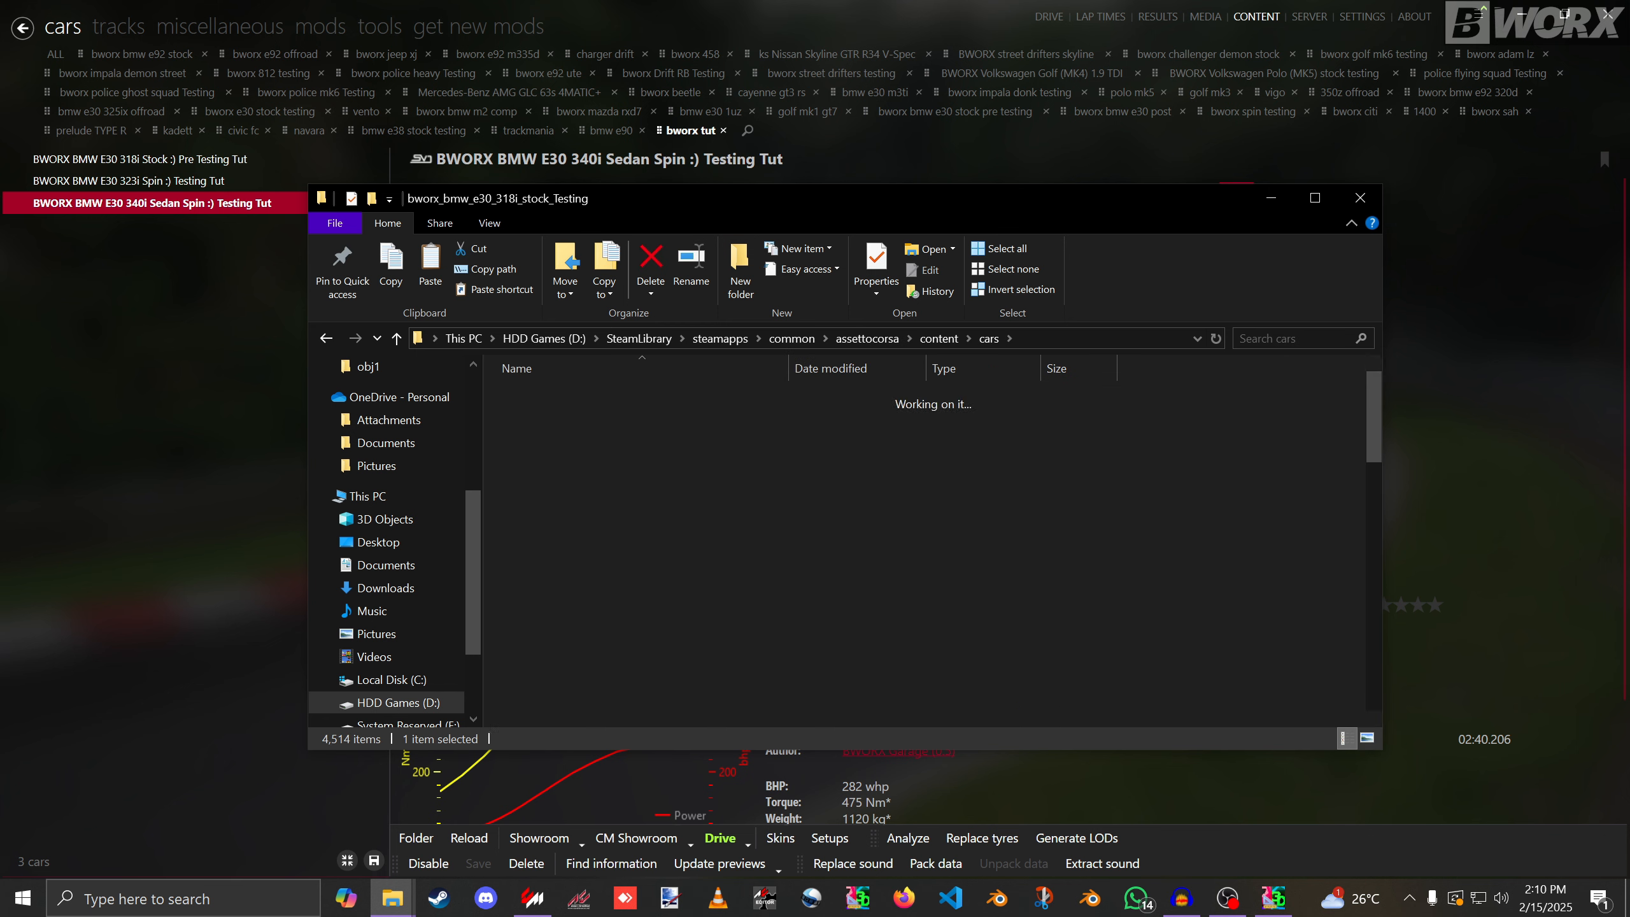
Examine the Paint Shop options for the 318i in CM Showroom, including the choice of saving as a new skin.
left_click(148, 159)
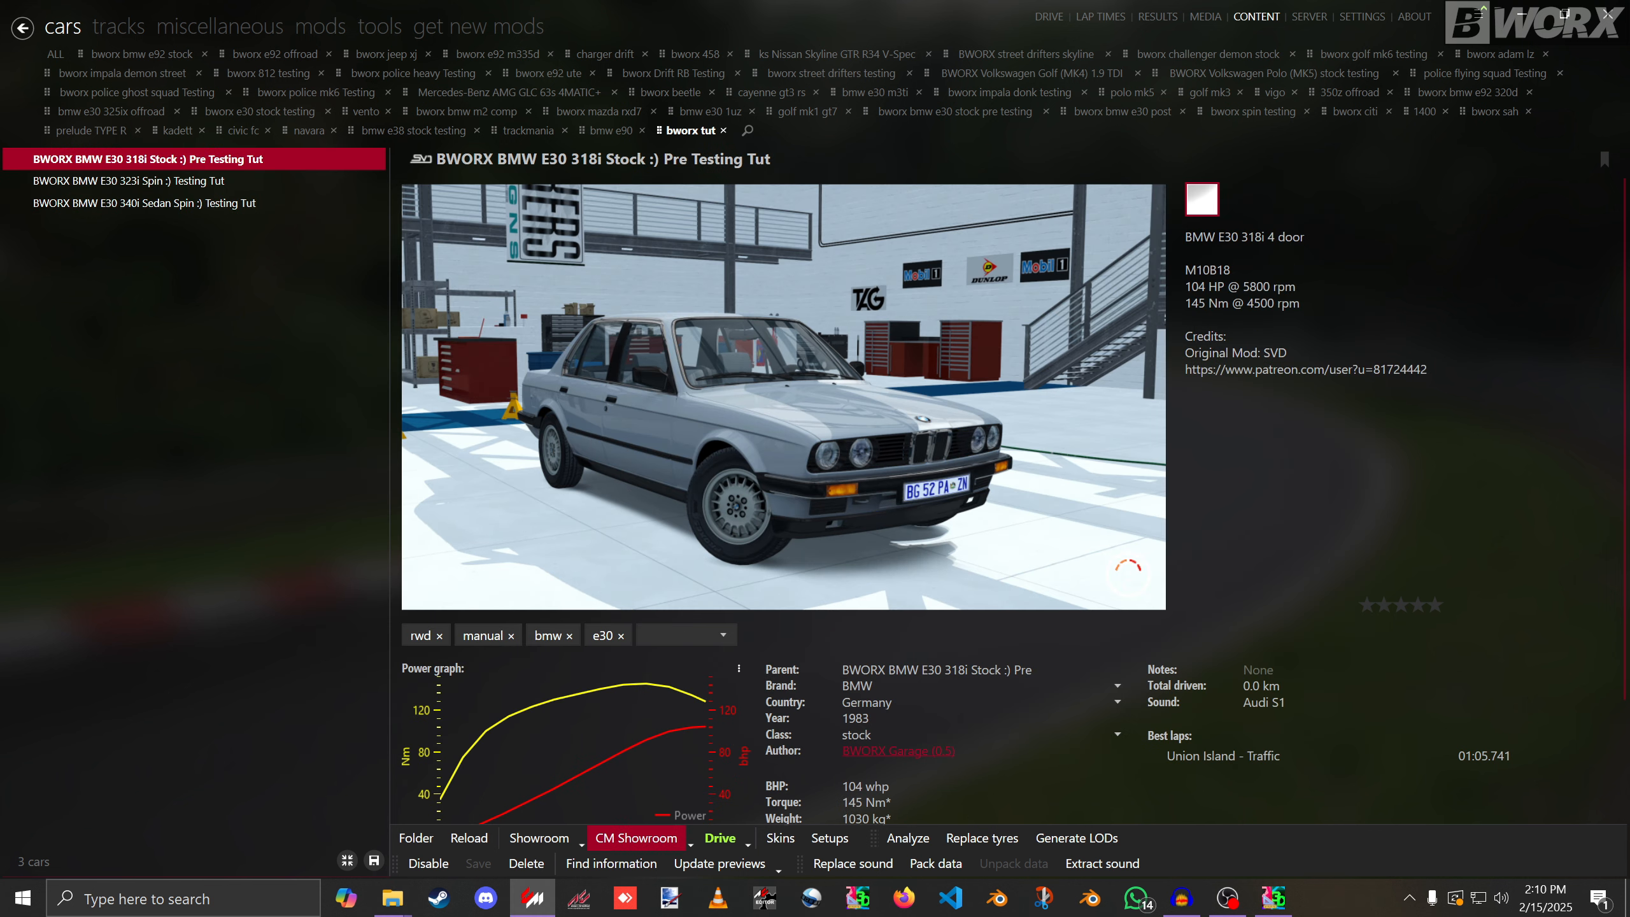
left_click(636, 837)
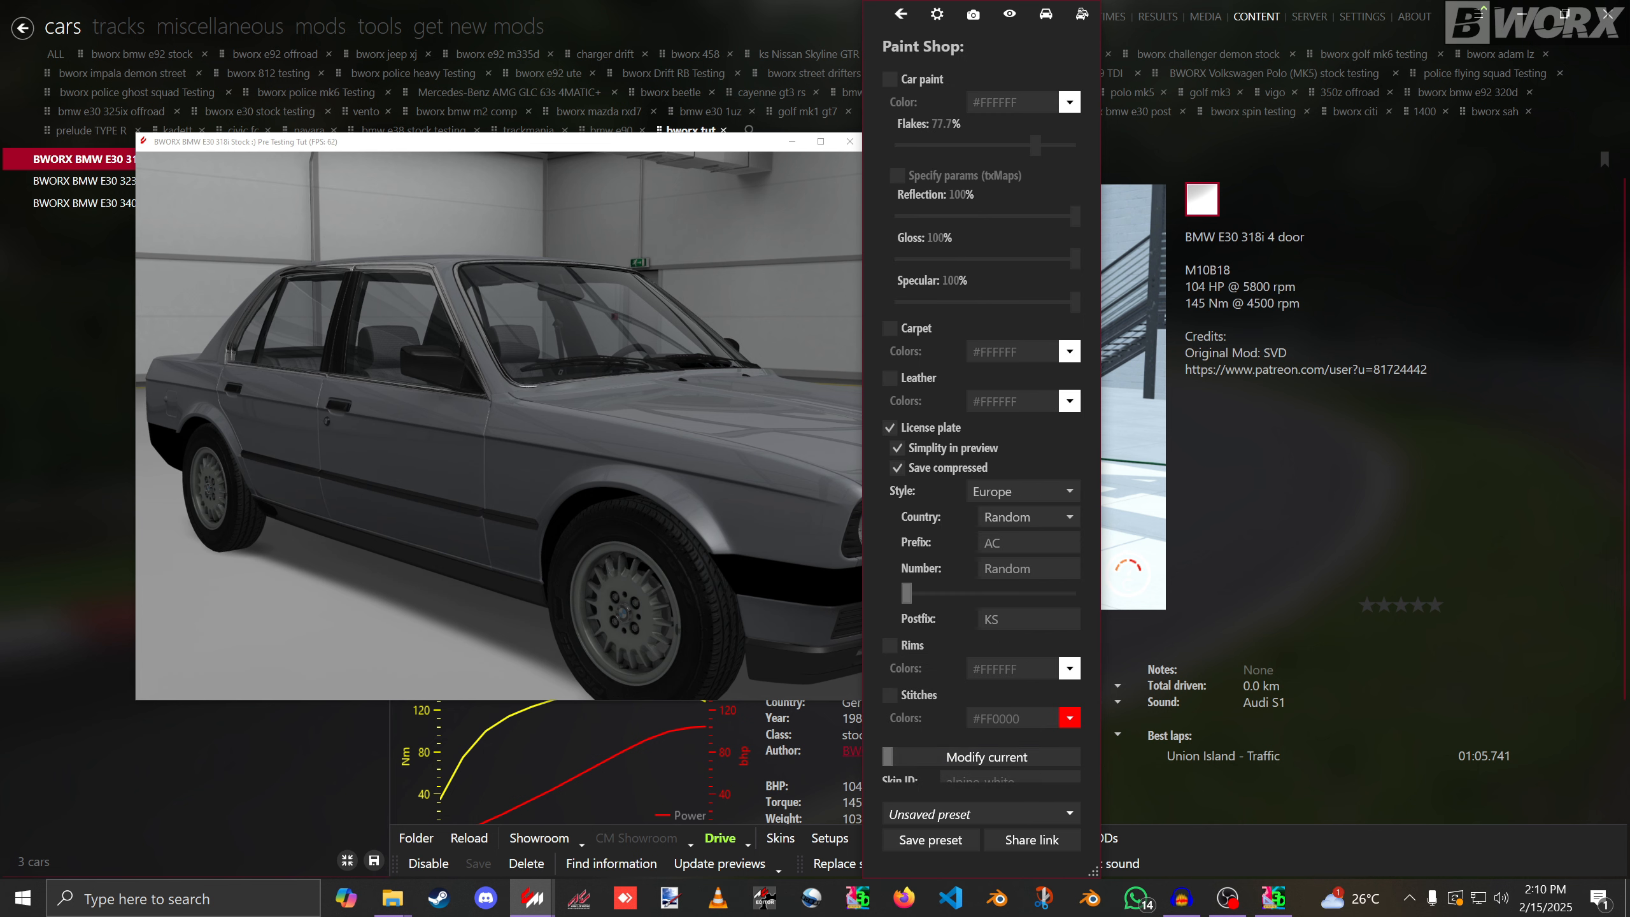
left_click(981, 814)
left_click(981, 813)
left_click(981, 756)
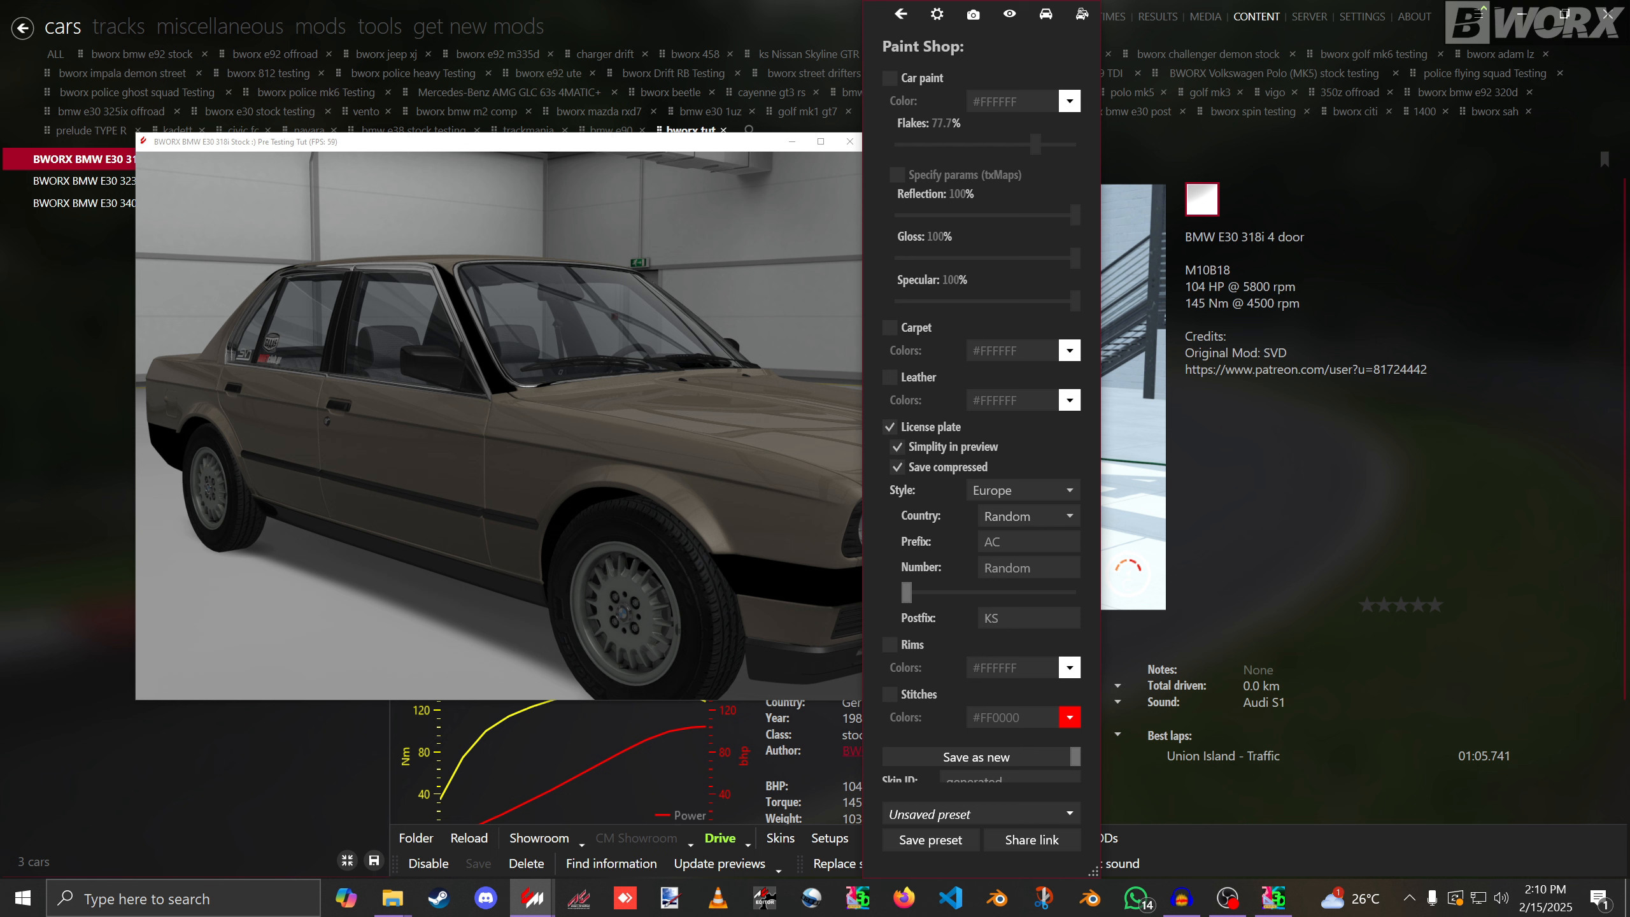
left_click(900, 14)
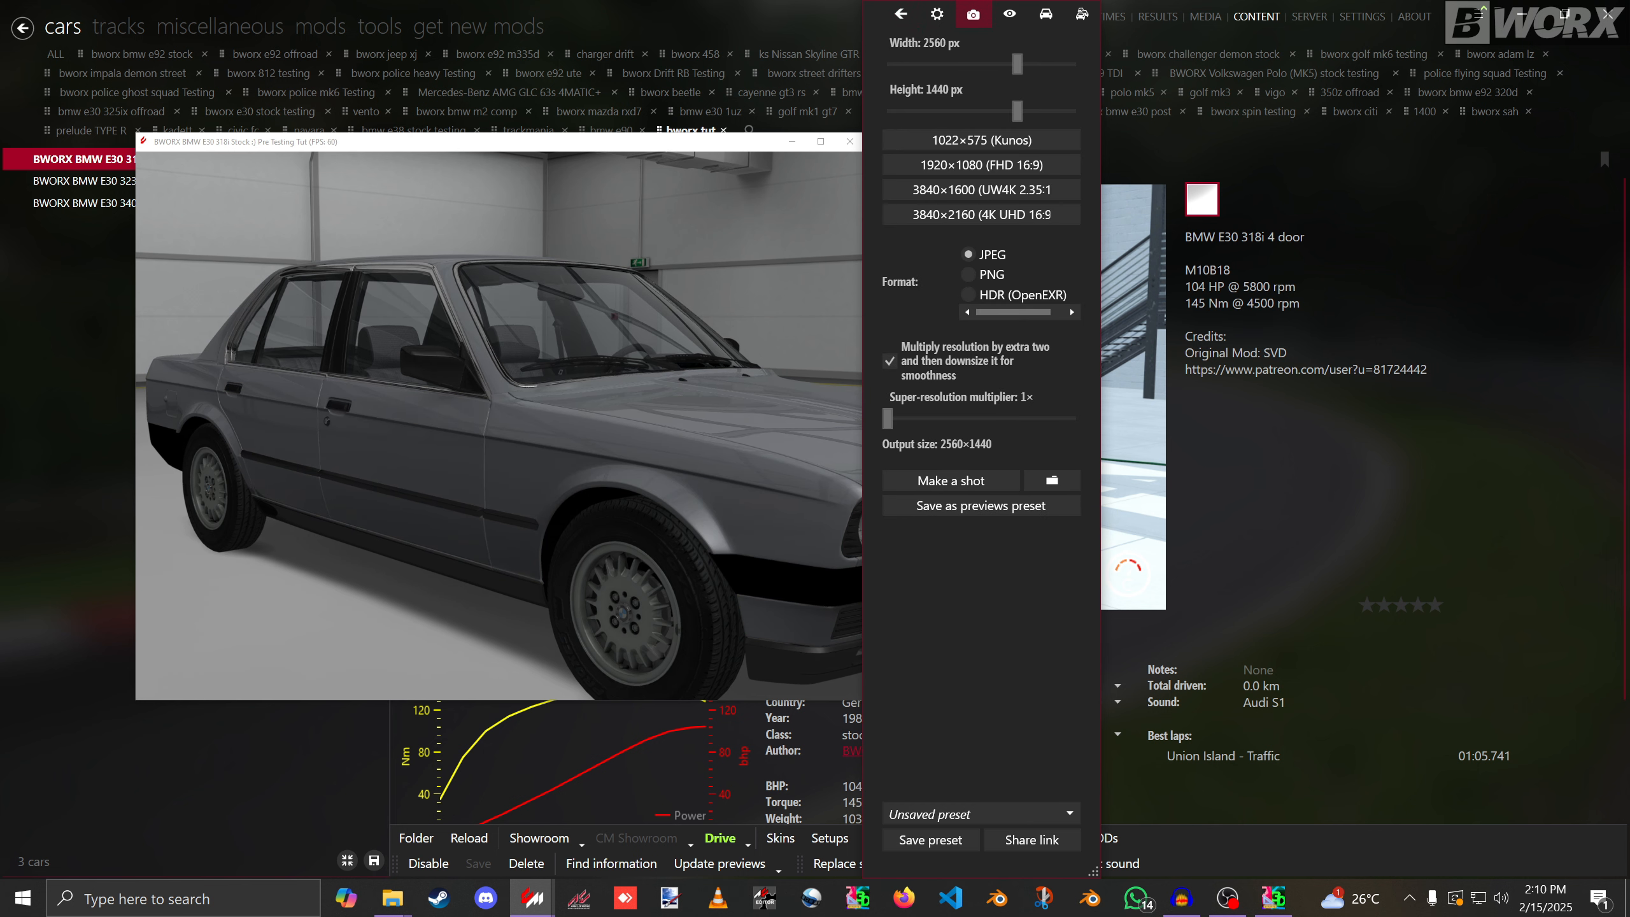
left_click_drag(878, 7, 878, 239)
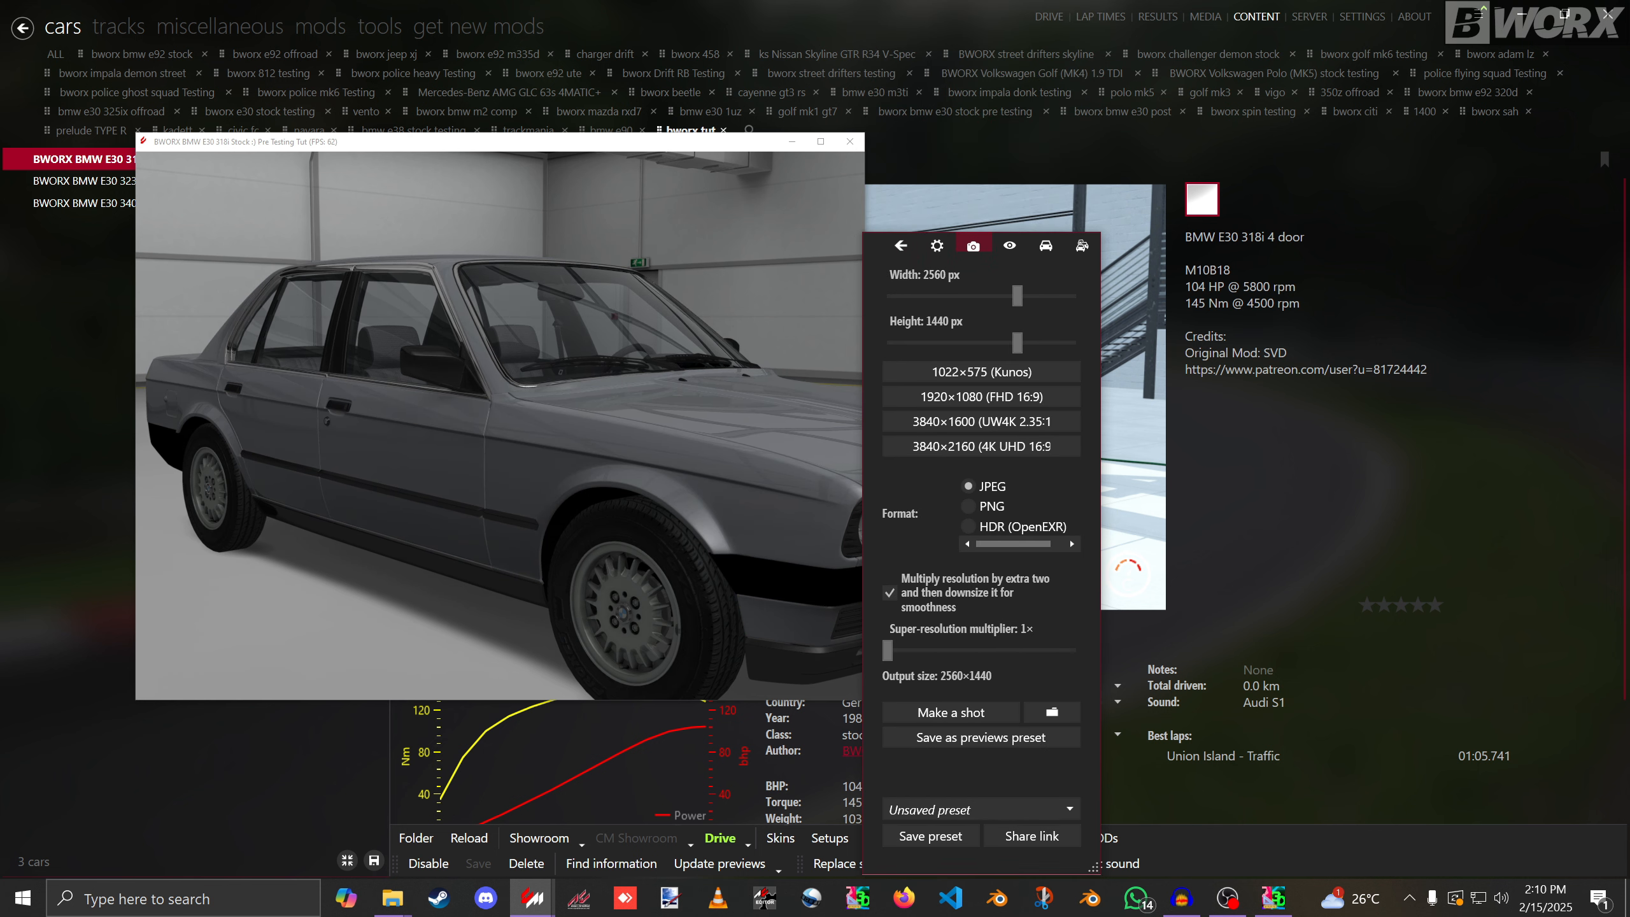
left_click(901, 245)
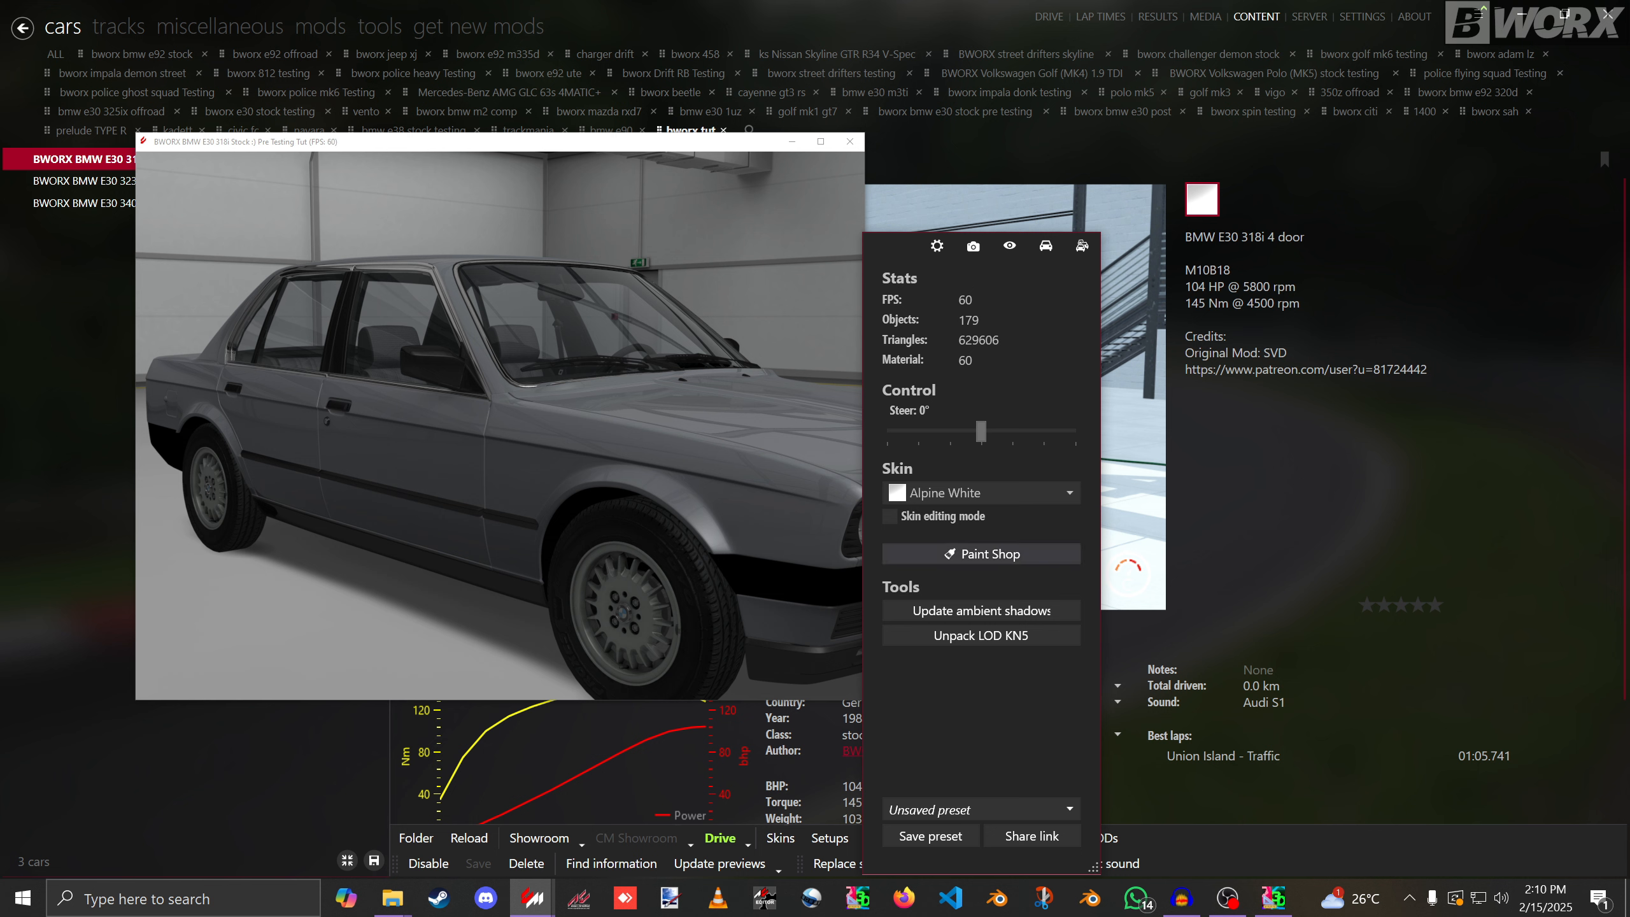
left_click(980, 554)
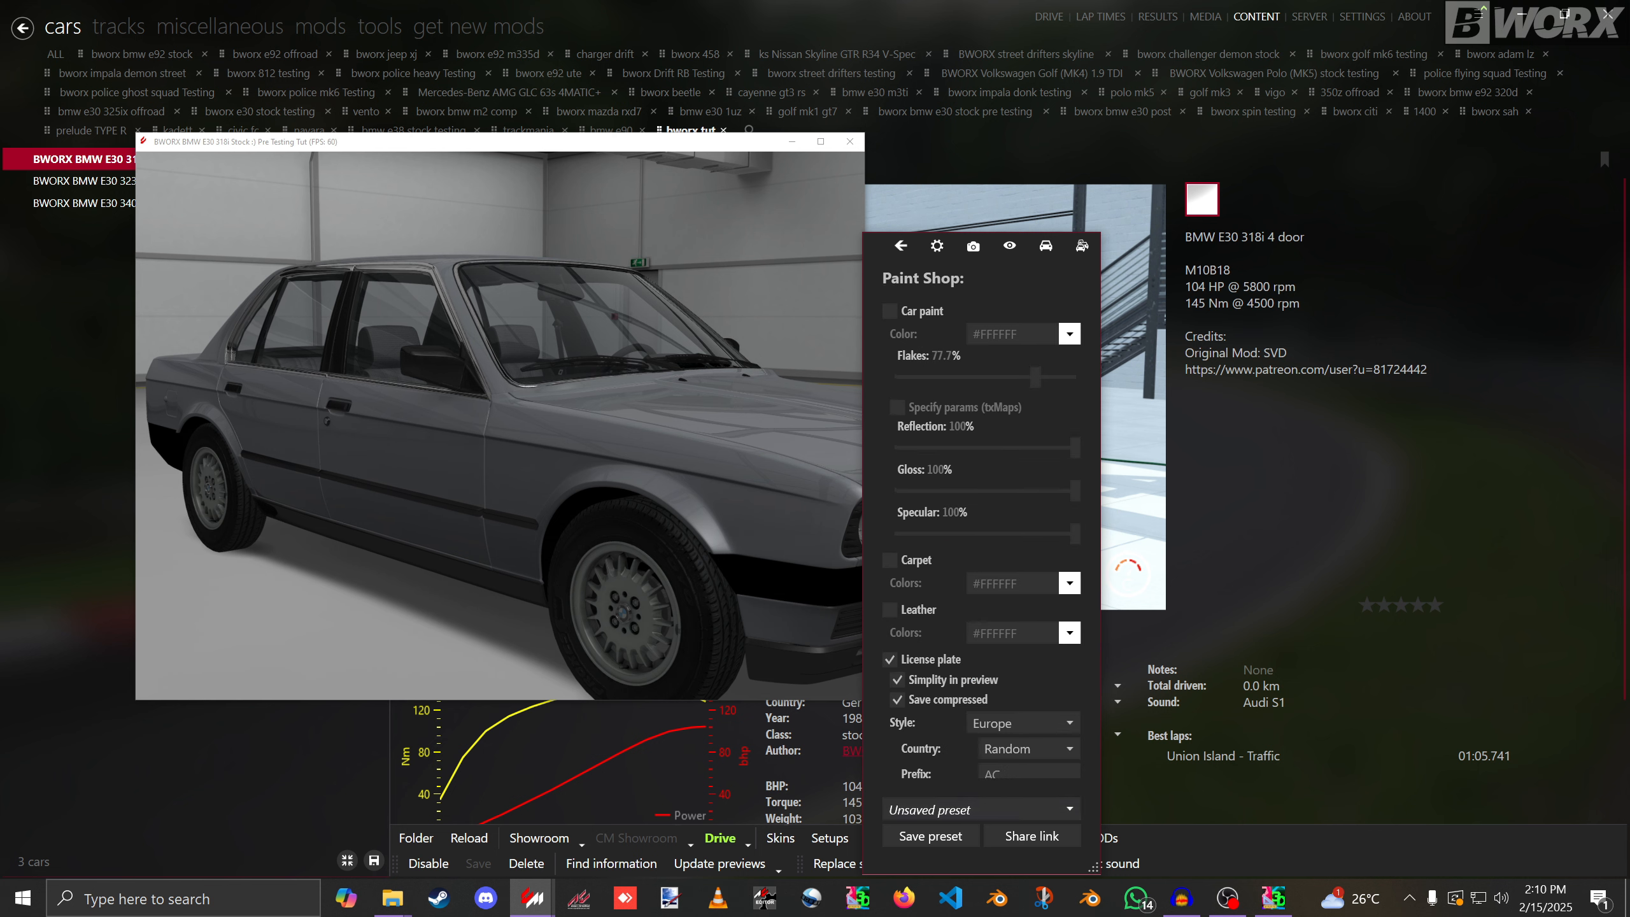
left_click_drag(876, 232, 876, 2)
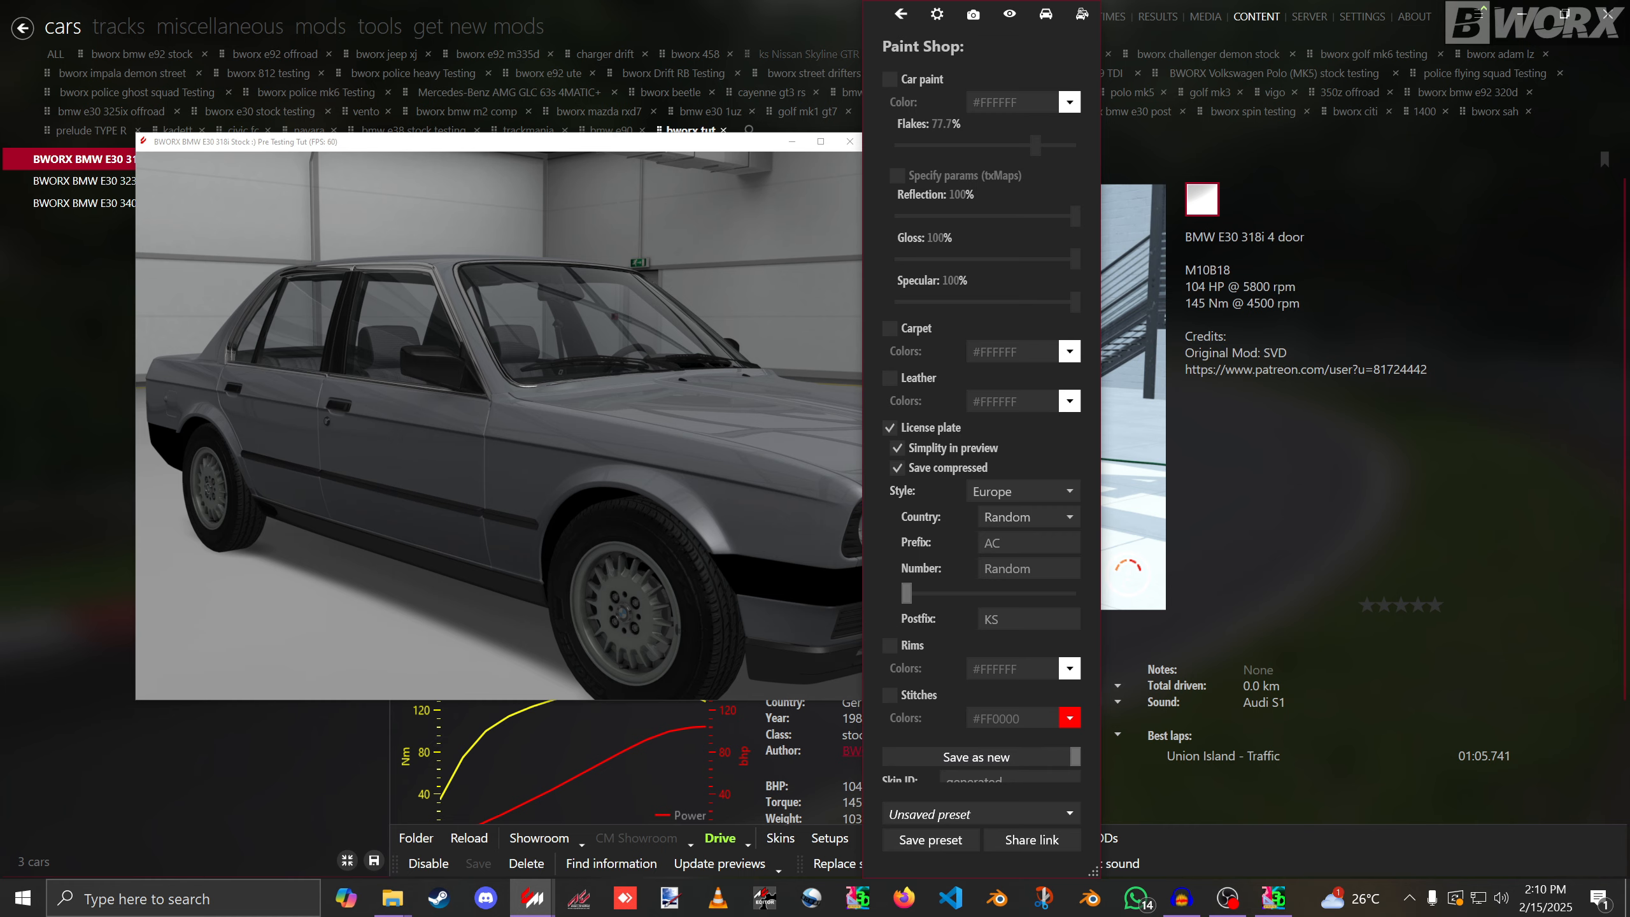
left_click(849, 141)
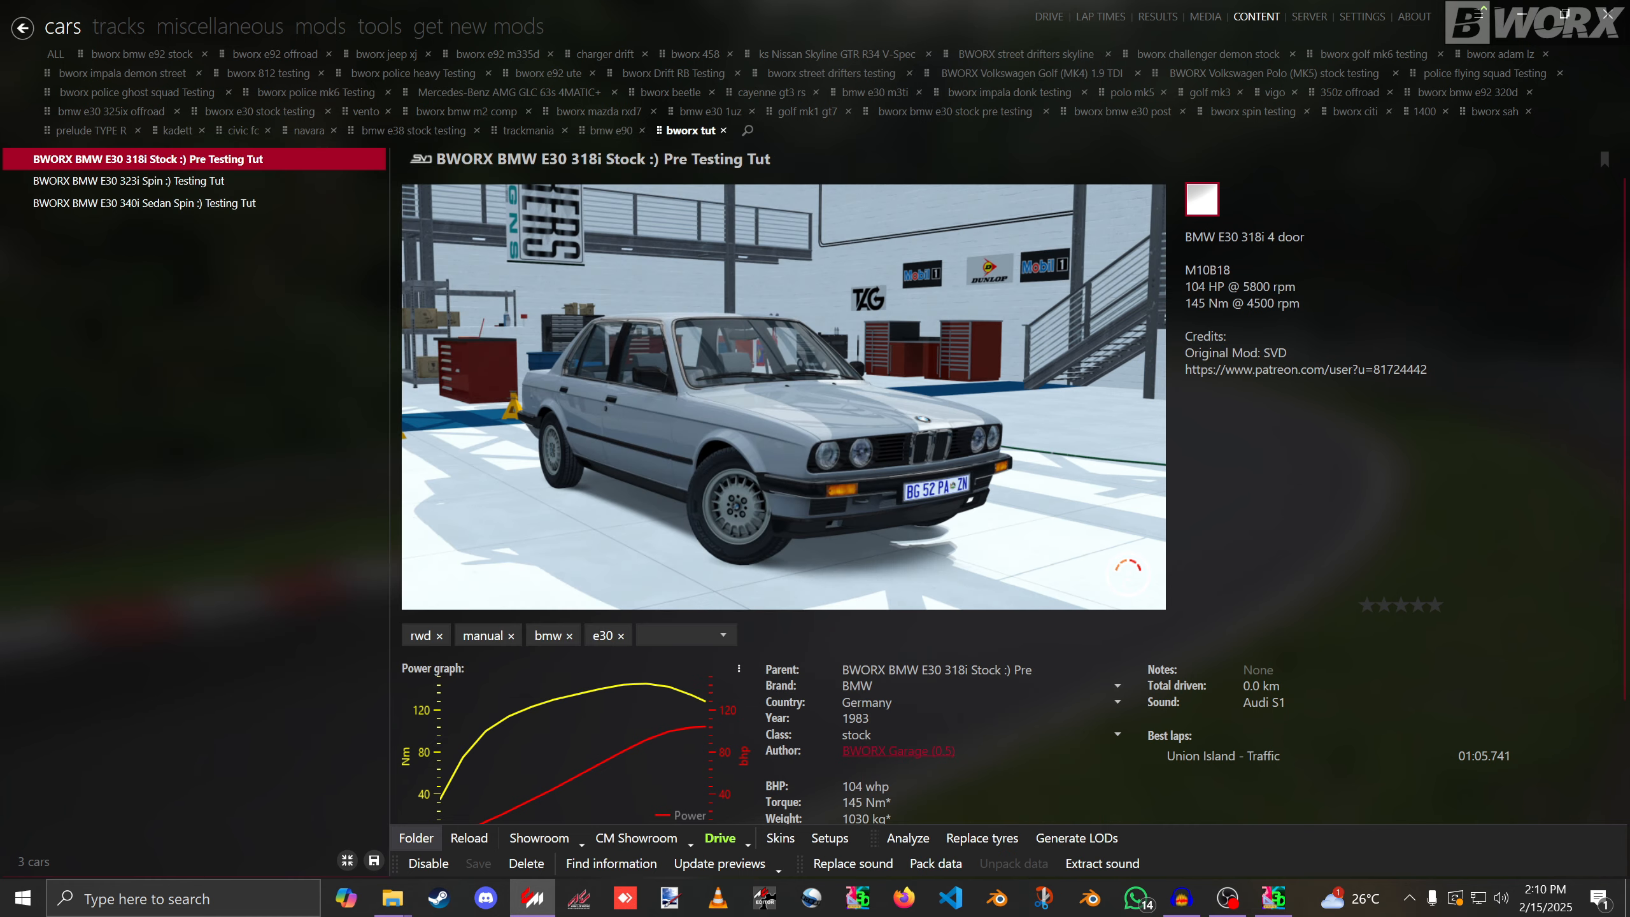
Paste the copied Skin_00.pdn into the 318i's alpine_white skin folder, replacing the existing file.
left_click(416, 837)
left_click(538, 581)
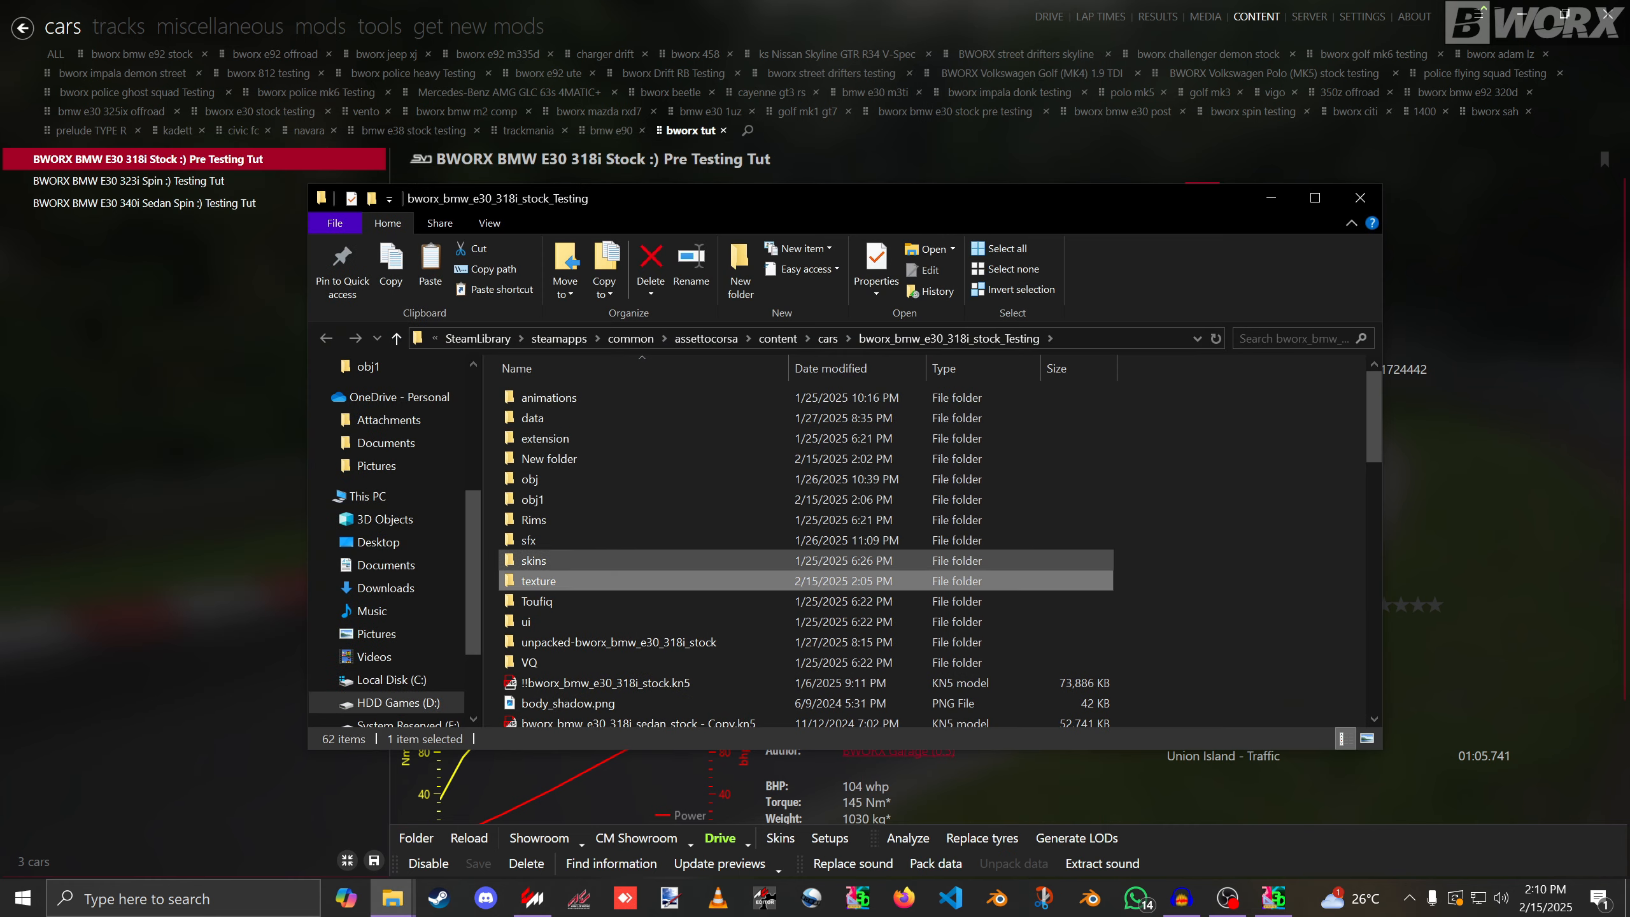
double_click(533, 559)
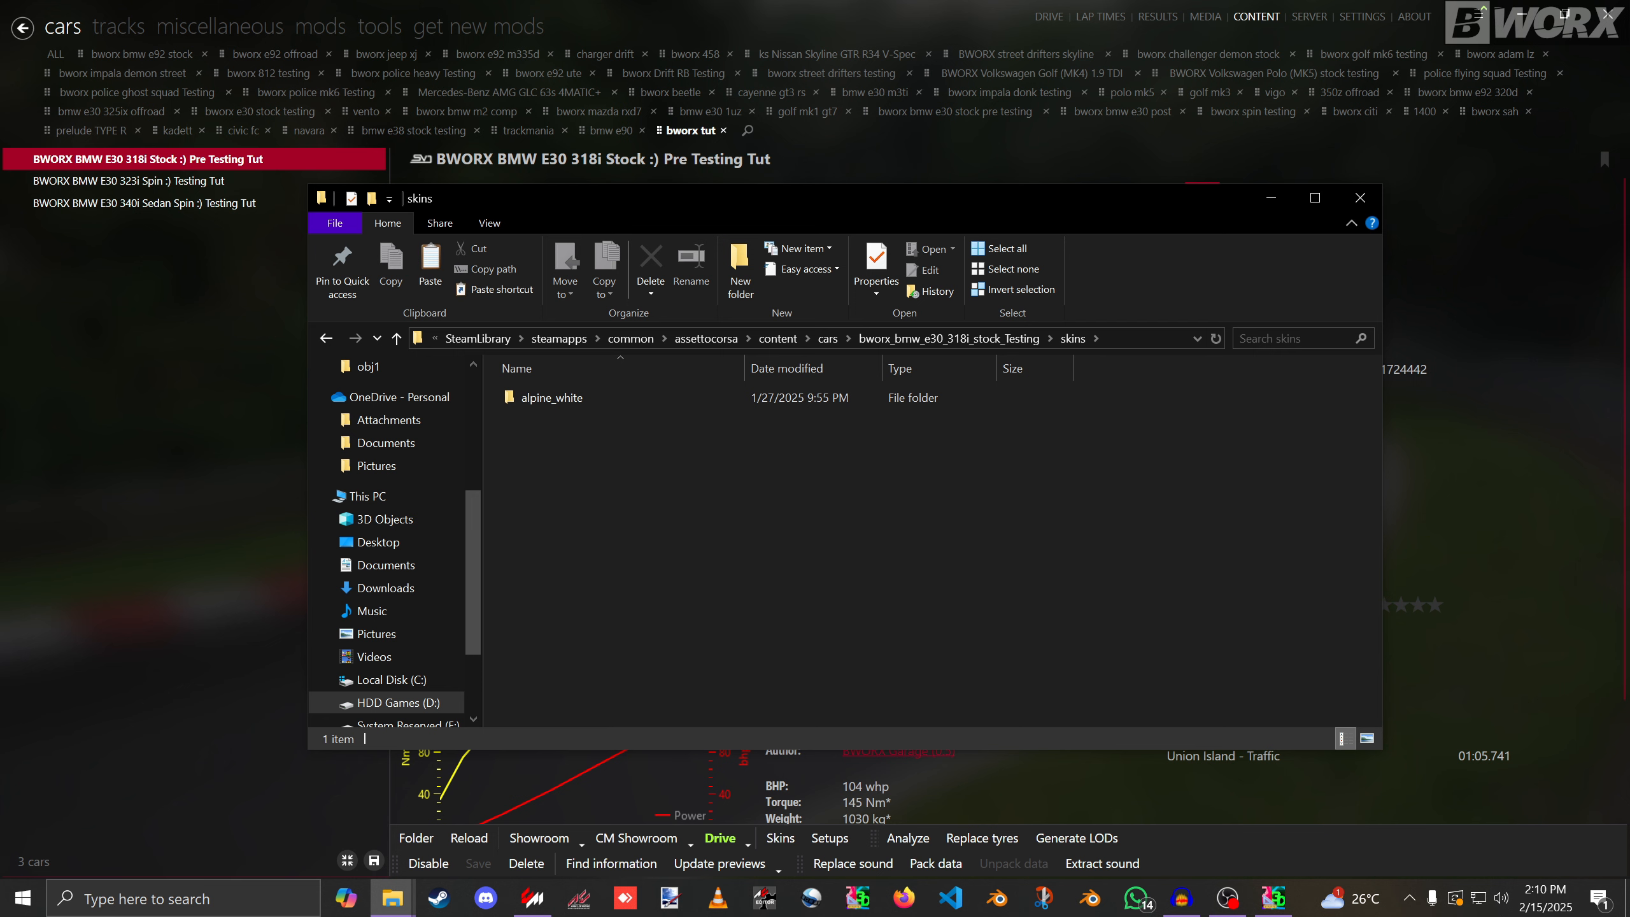
double_click(551, 397)
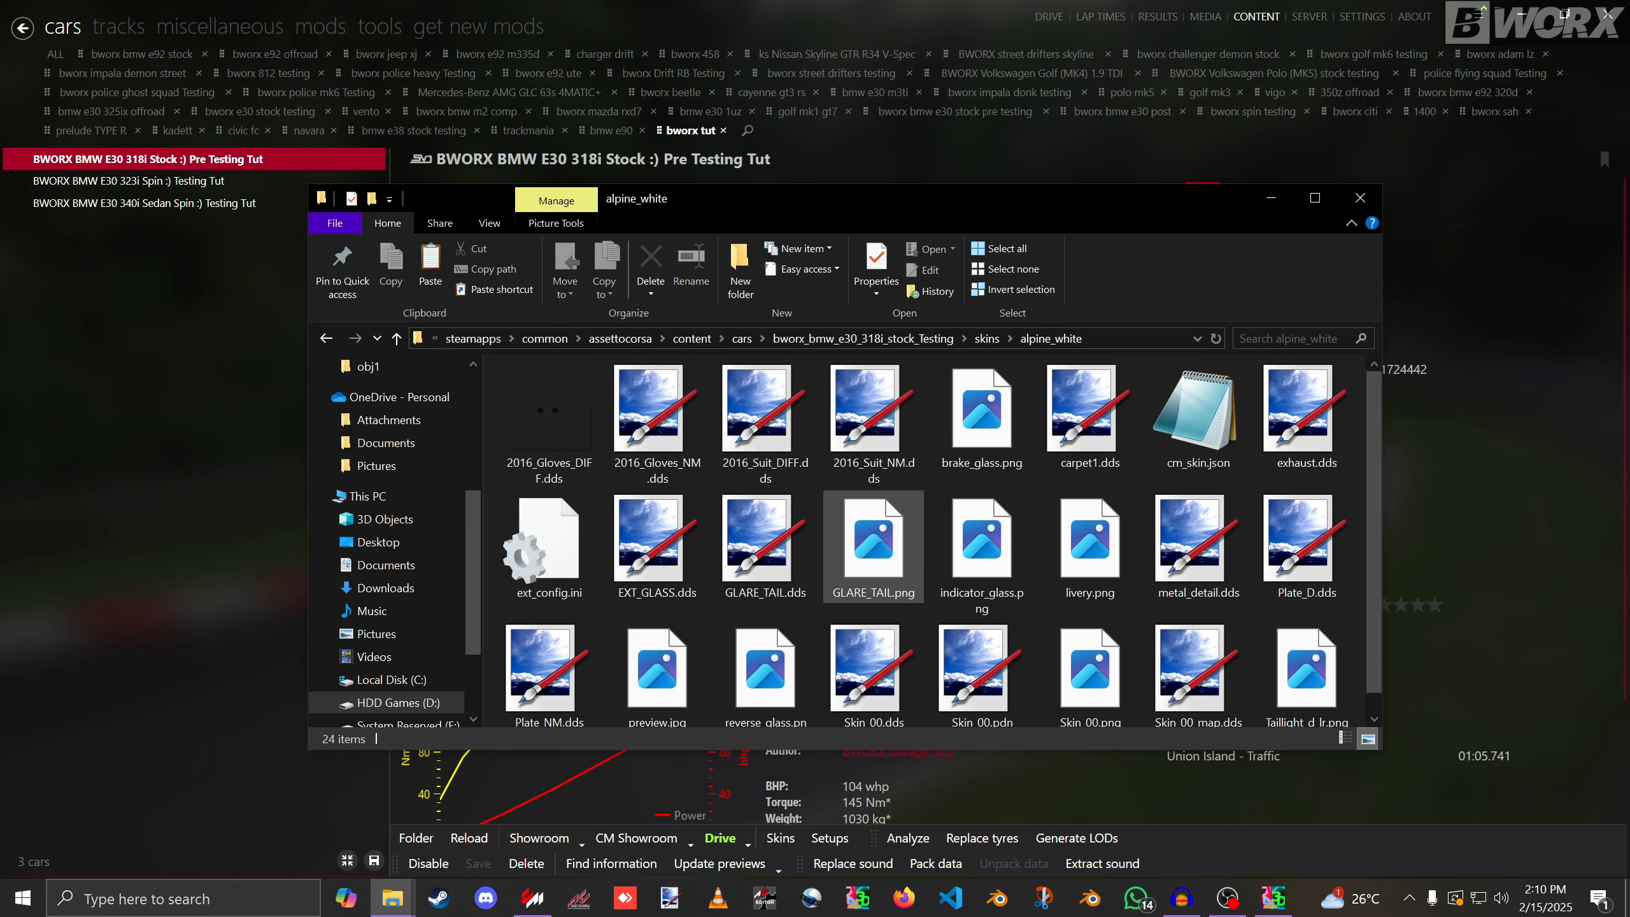
key("ctrl+v")
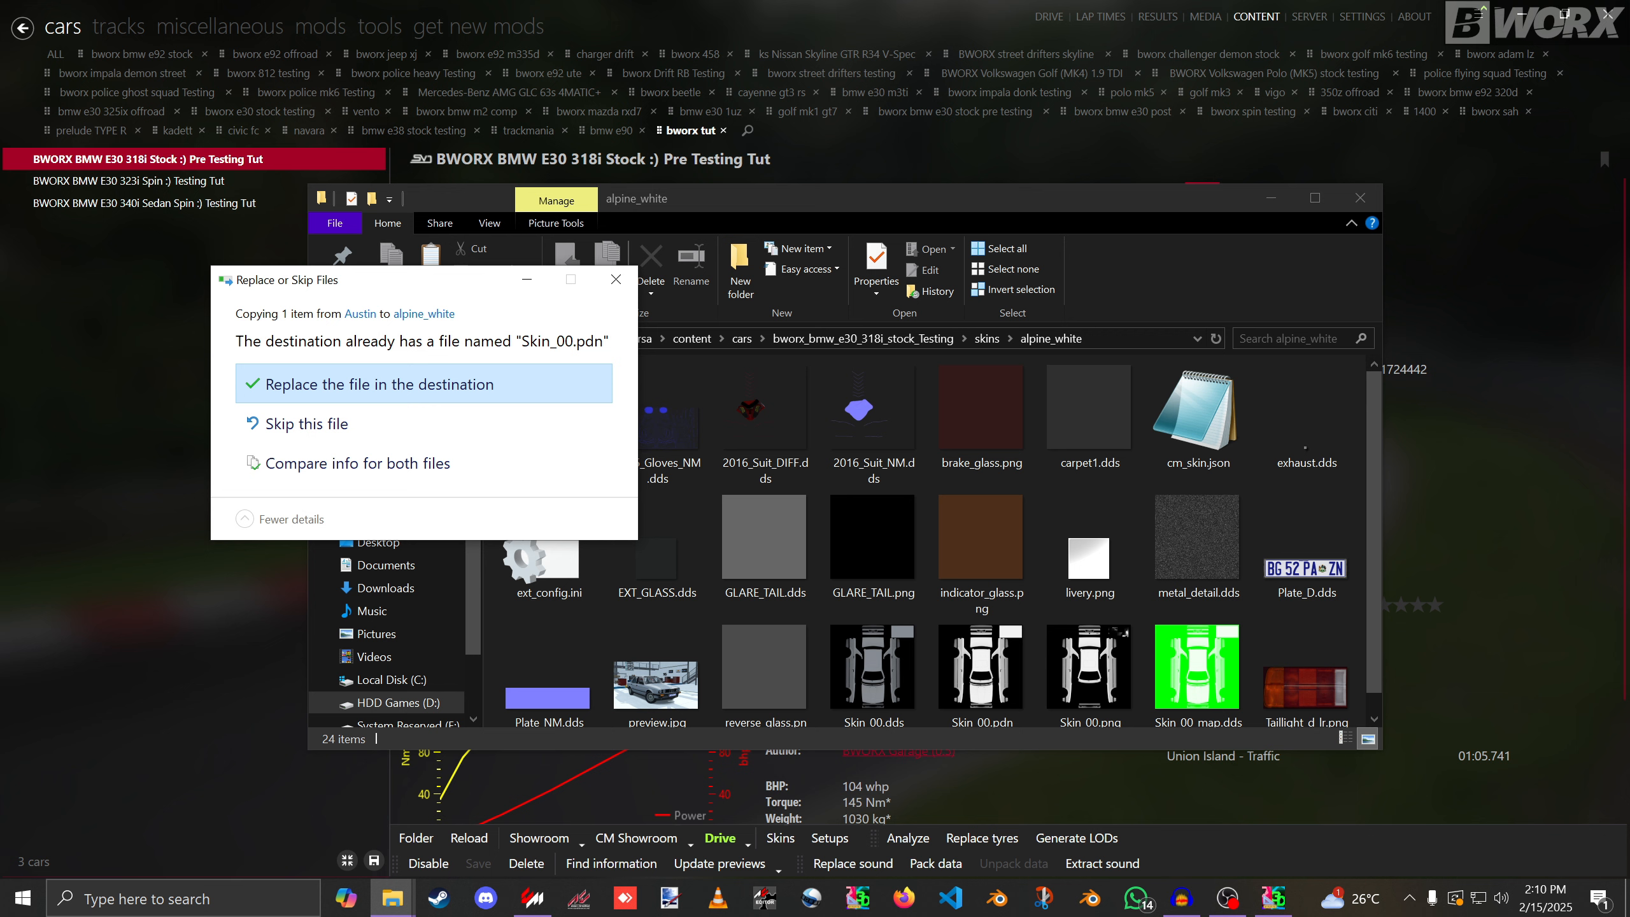
left_click(423, 384)
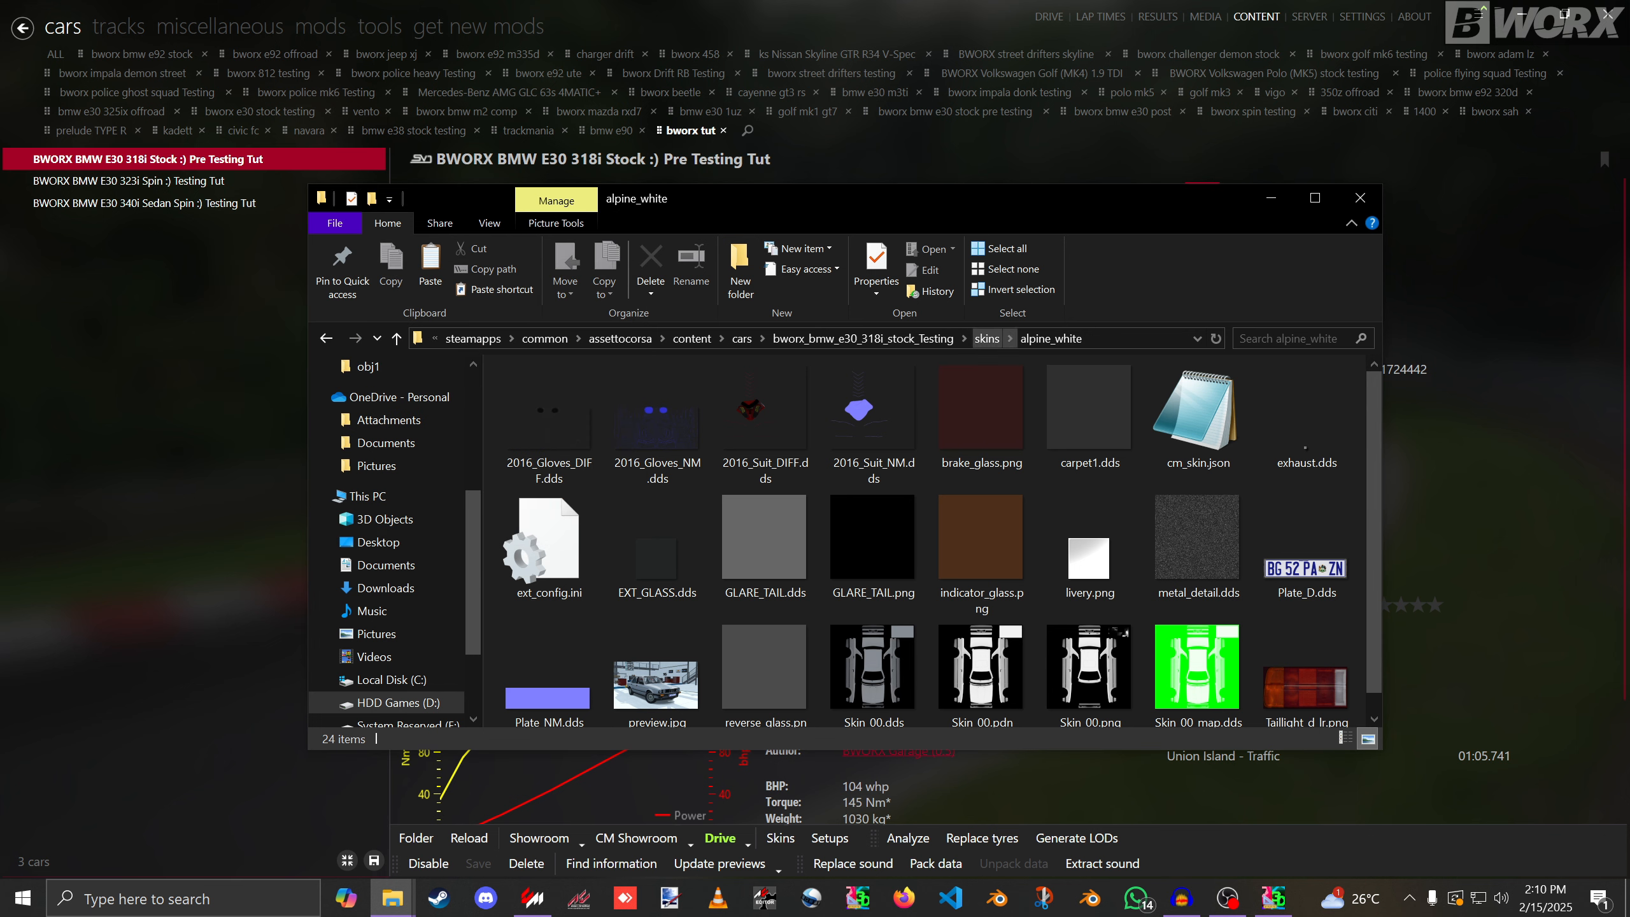
Duplicate the alpine_white folder inside the 318i's skins folder and open the copy.
left_click(987, 338)
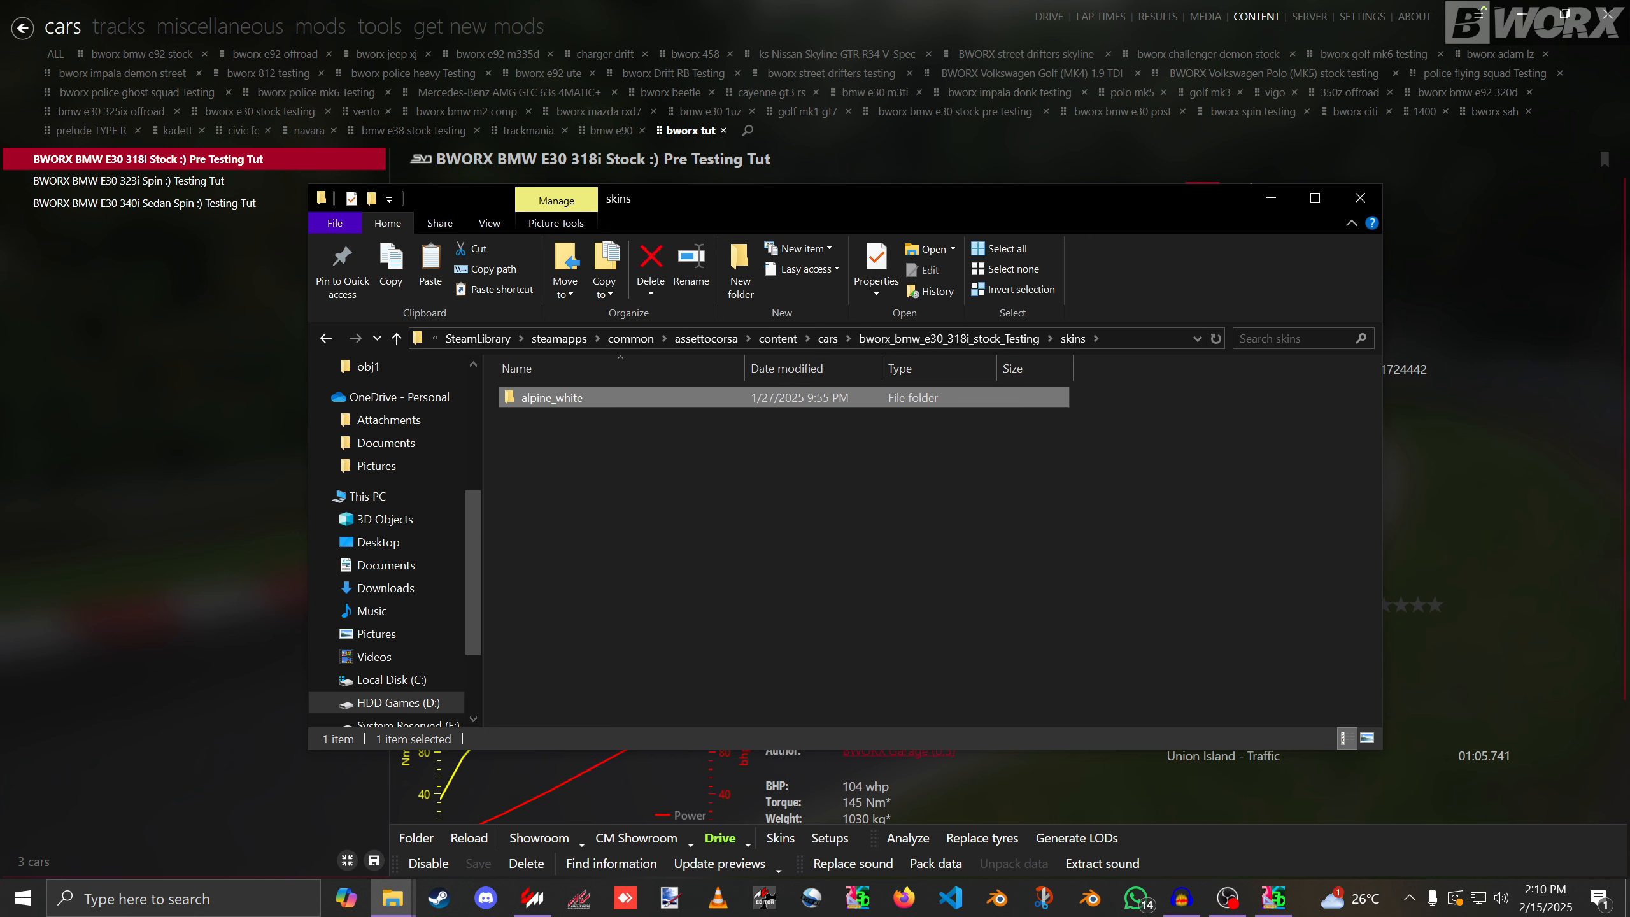
key("ctrl+c")
key("ctrl+v")
key("Return")
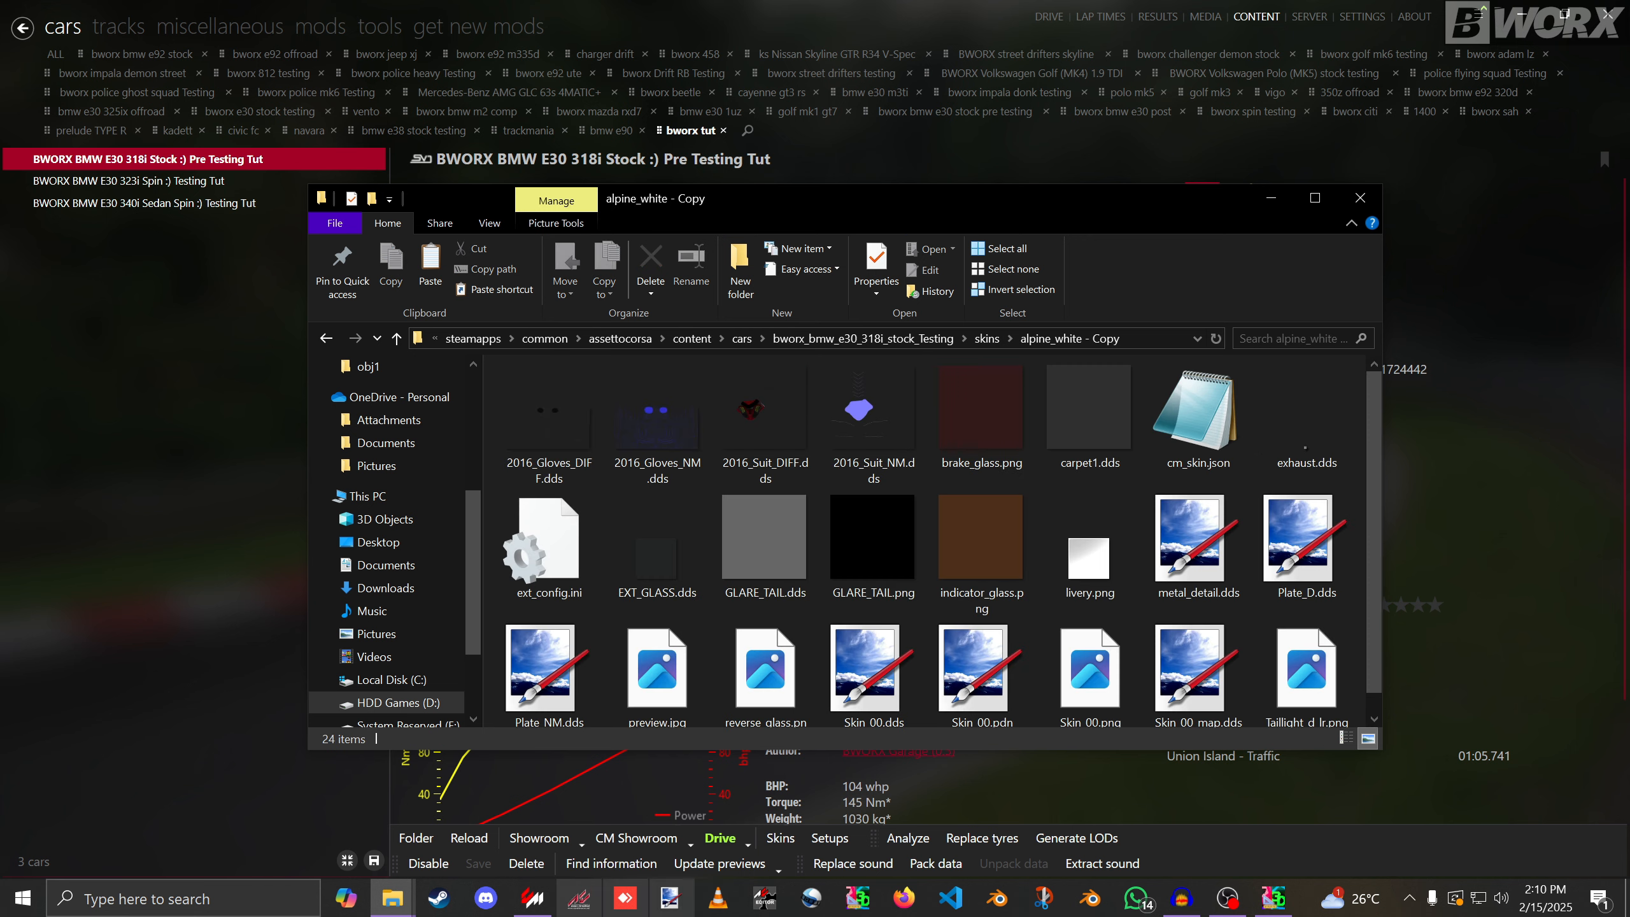
Copy Skin_00.pdn from the 340i's first skin folder into the 318i's "alpine_white - Copy" folder, replacing the existing file.
mouse_move(392, 898)
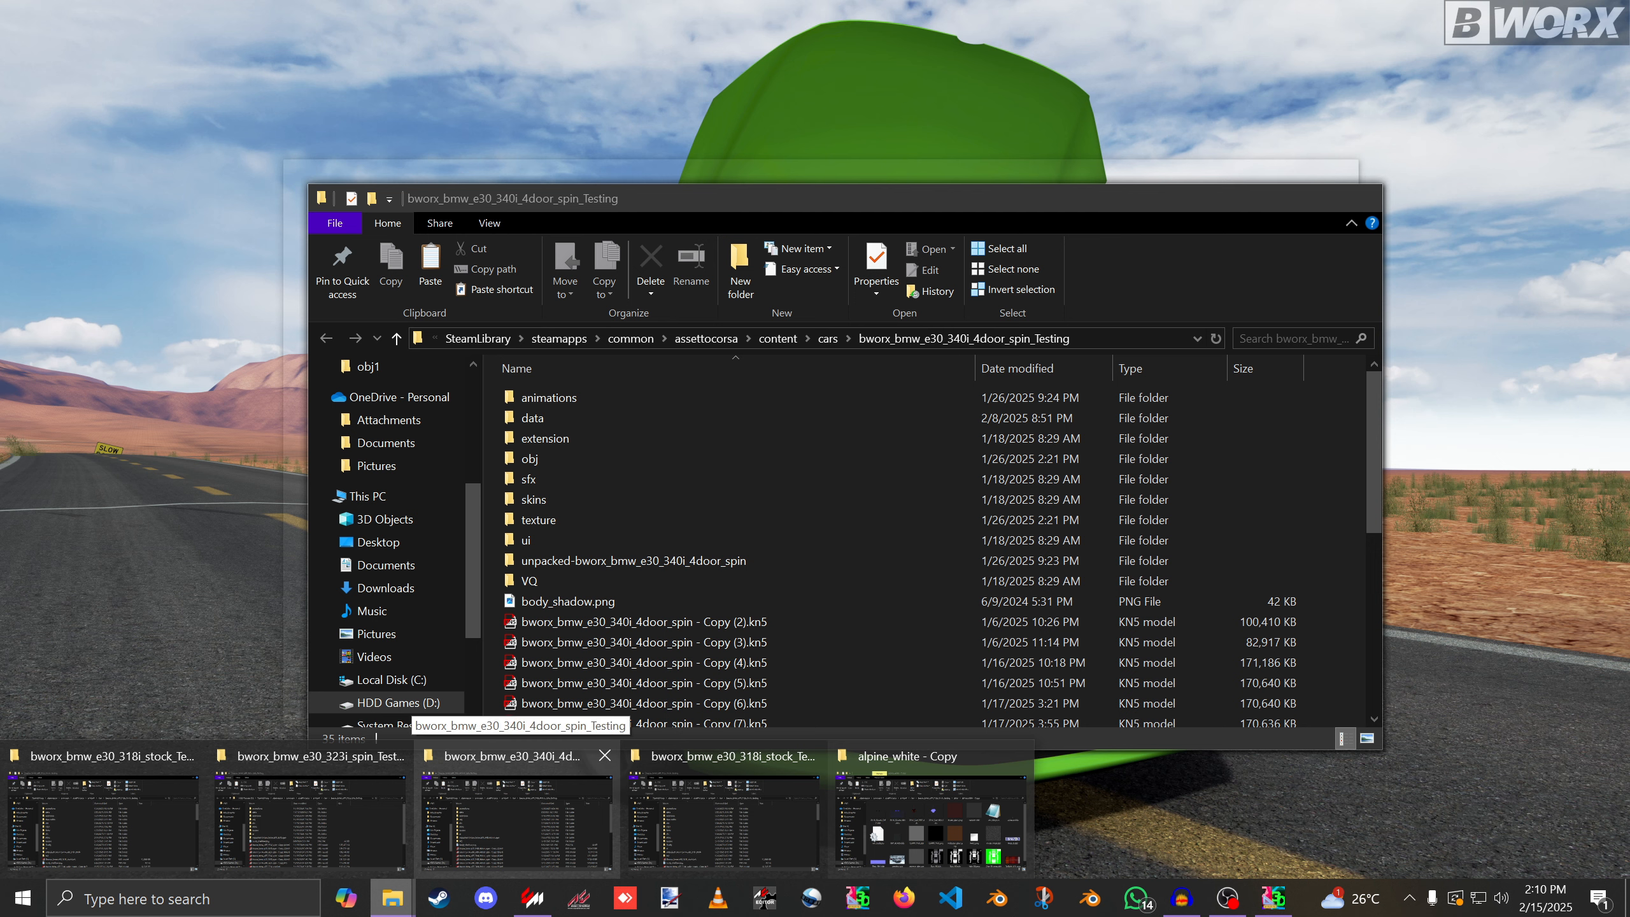
left_click(516, 803)
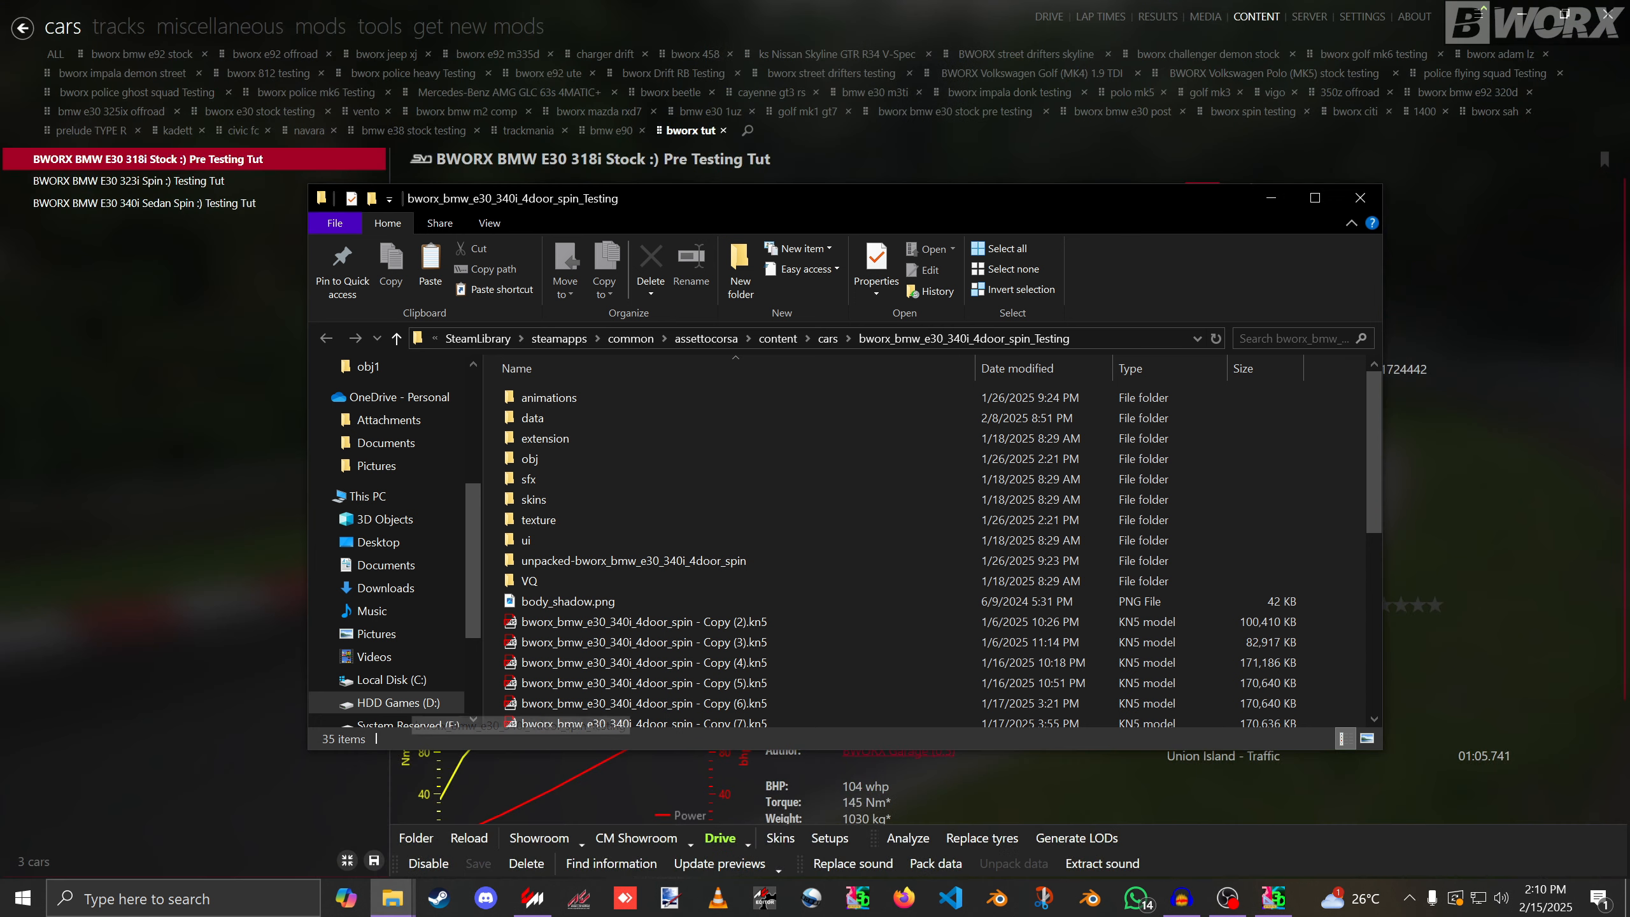
double_click(539, 499)
double_click(546, 398)
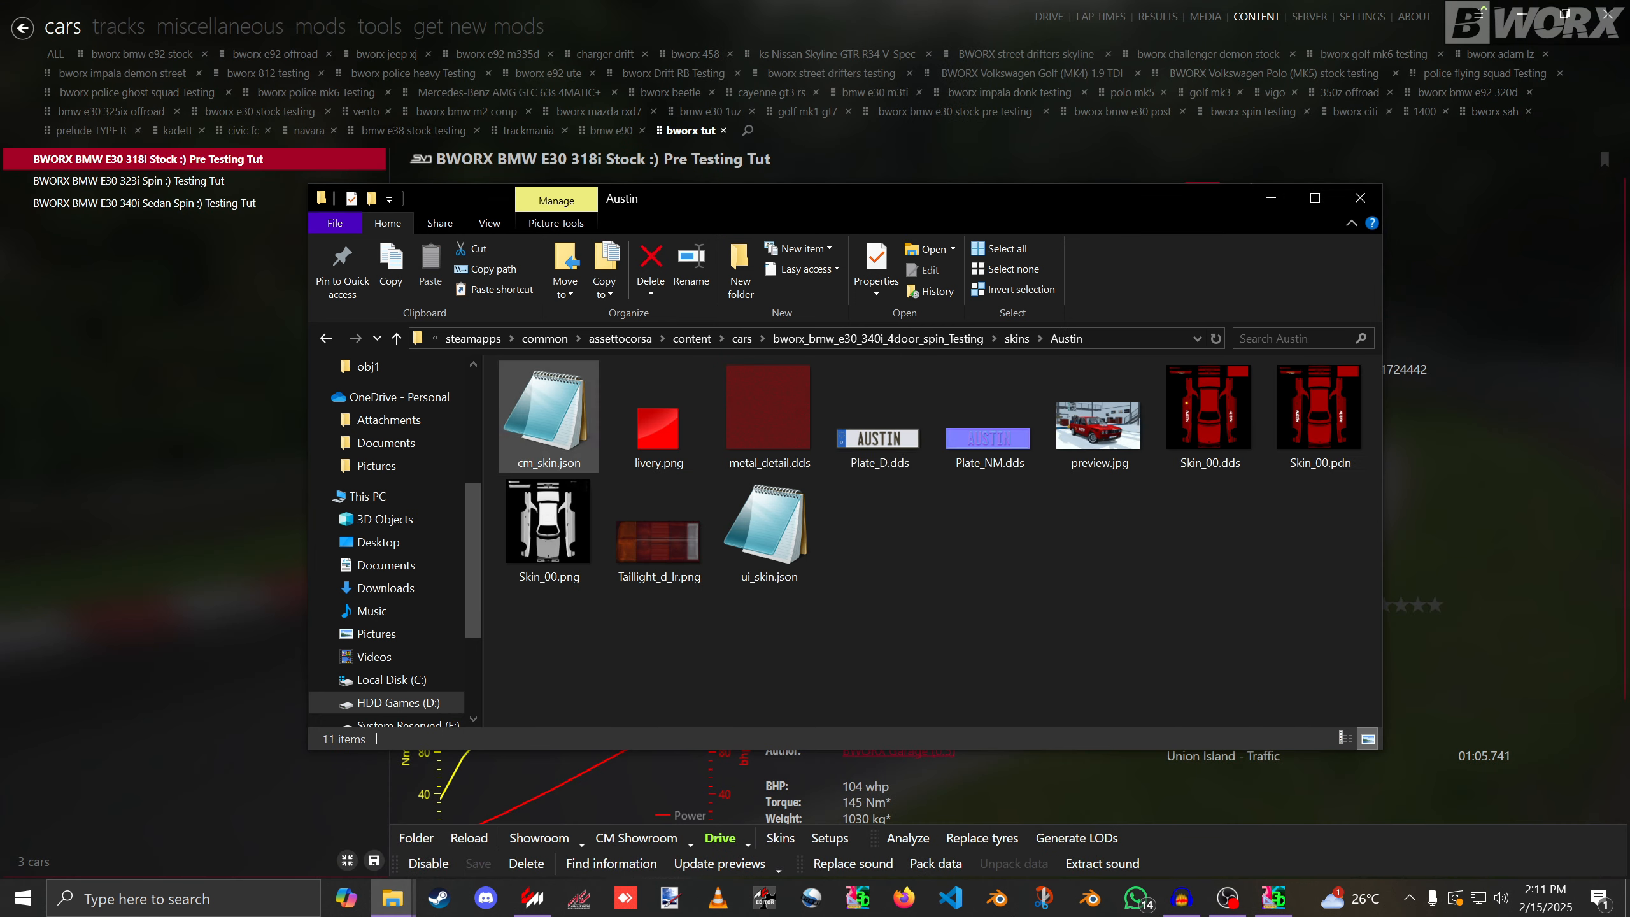
left_click(1318, 416)
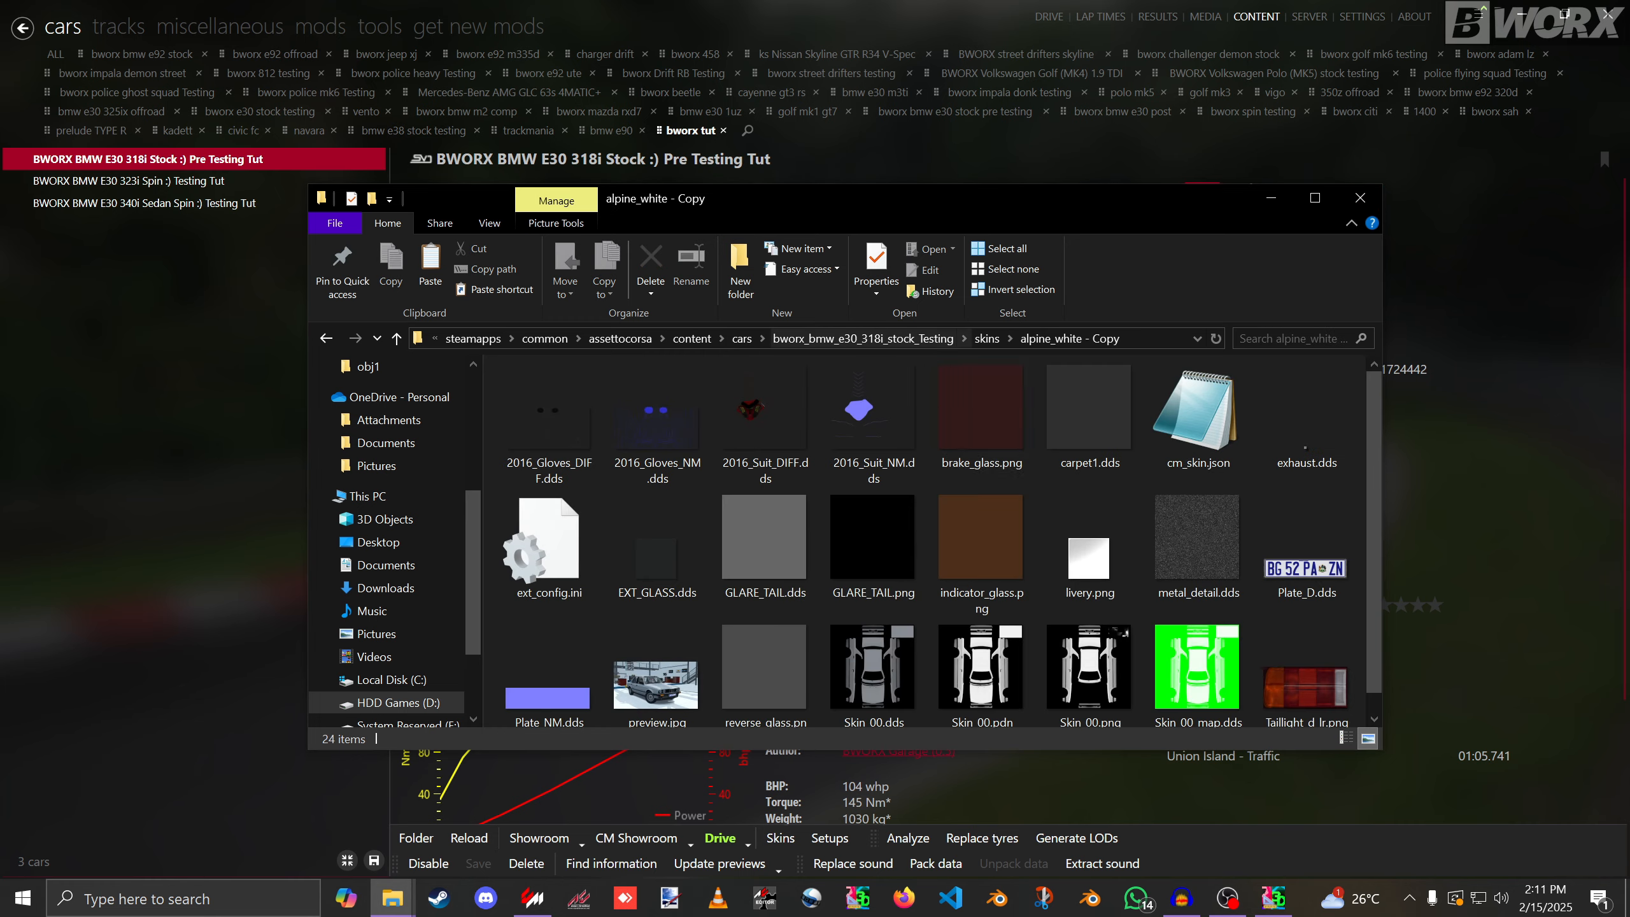
key("ctrl+v")
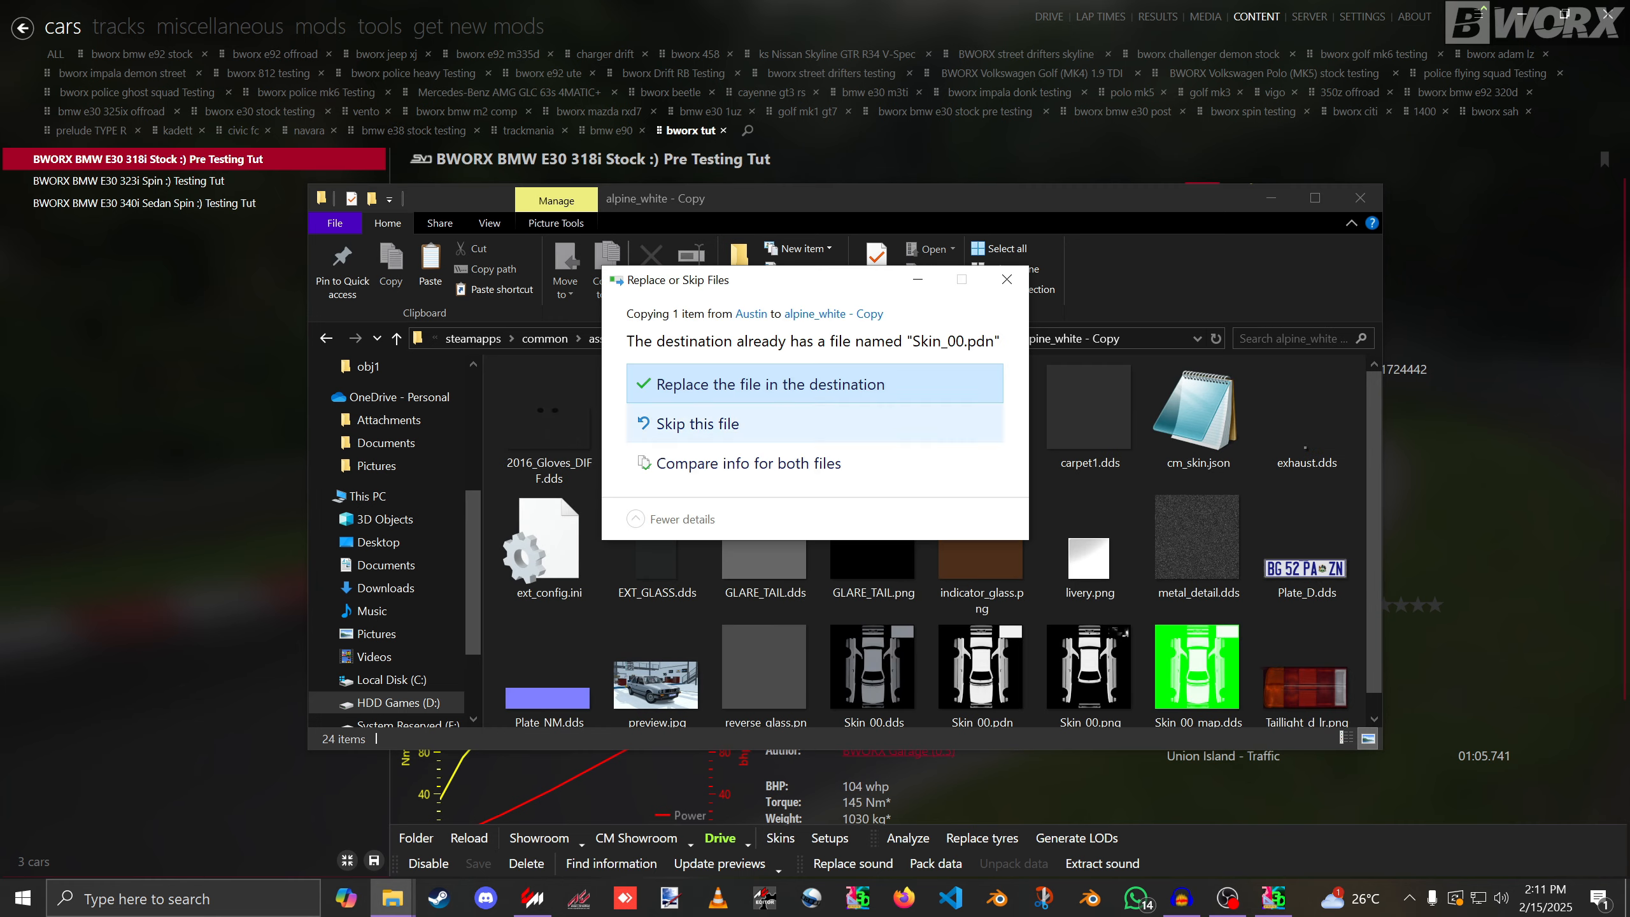
key("Return")
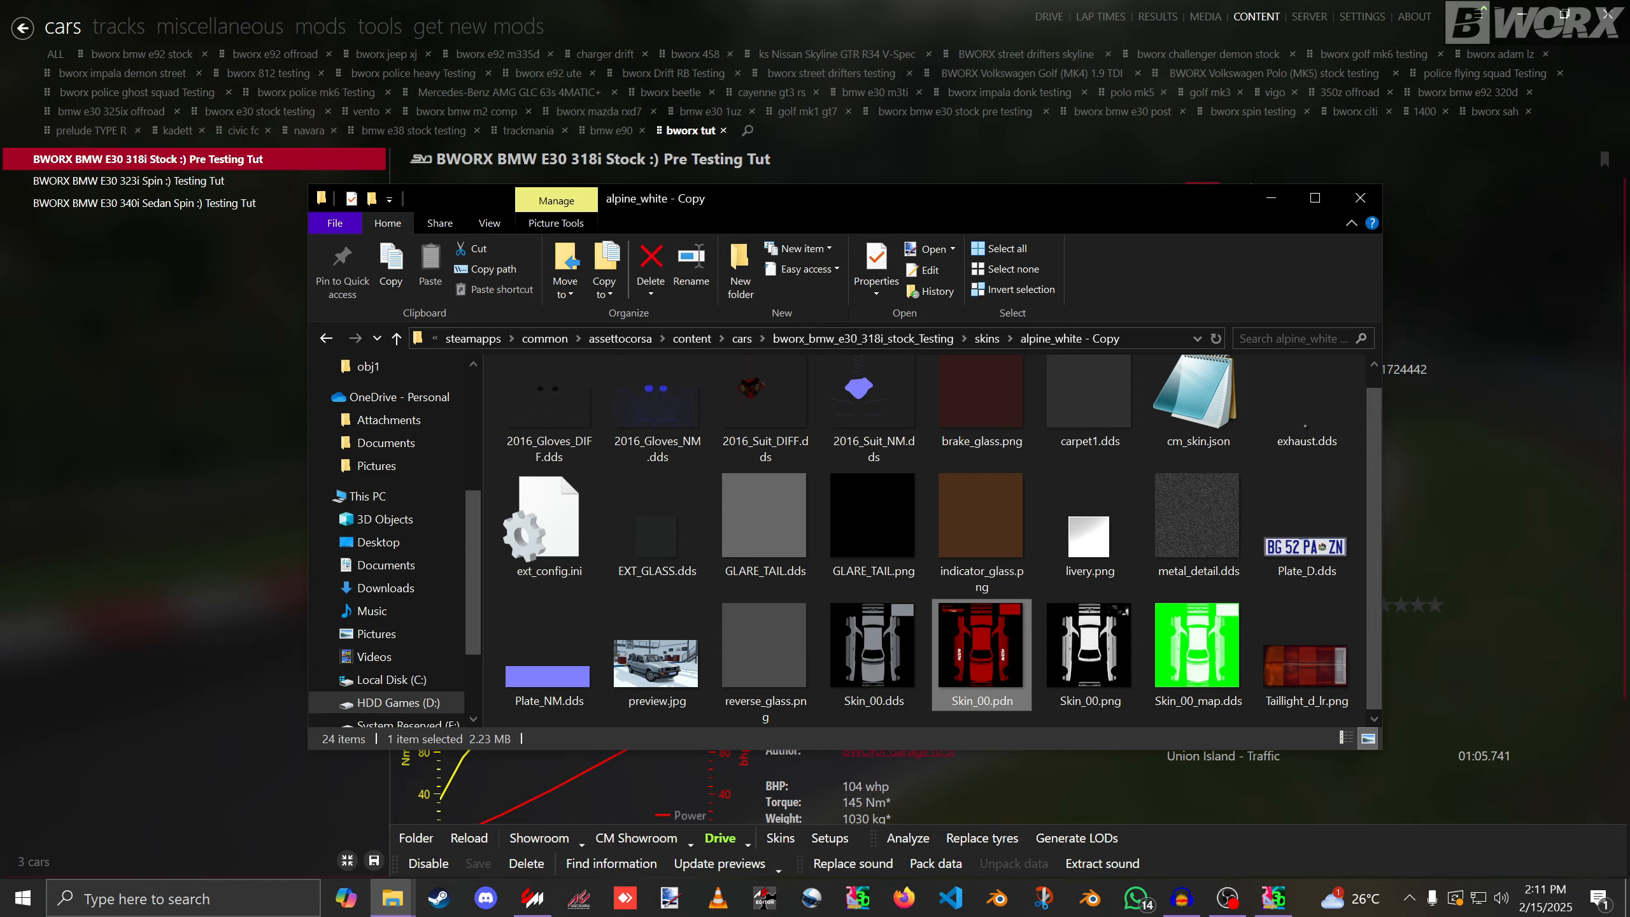
Open the pasted Skin_00.pdn in Paint.NET, hide Layer 3 and Layer 4, and make Layer 2 active.
key("Return")
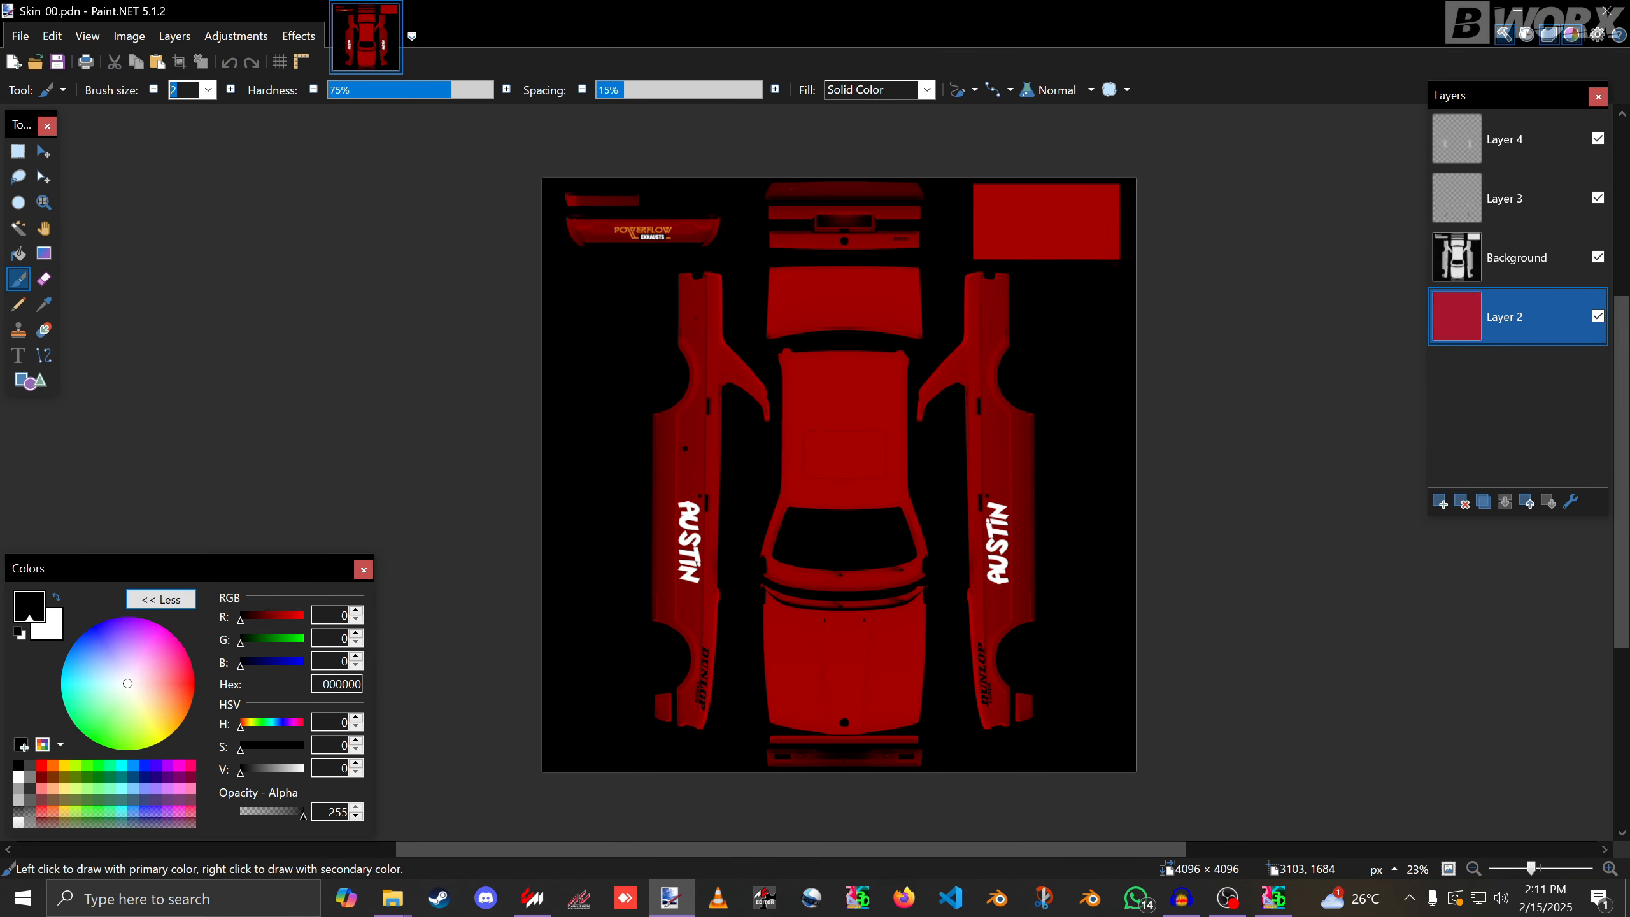
left_click(1598, 198)
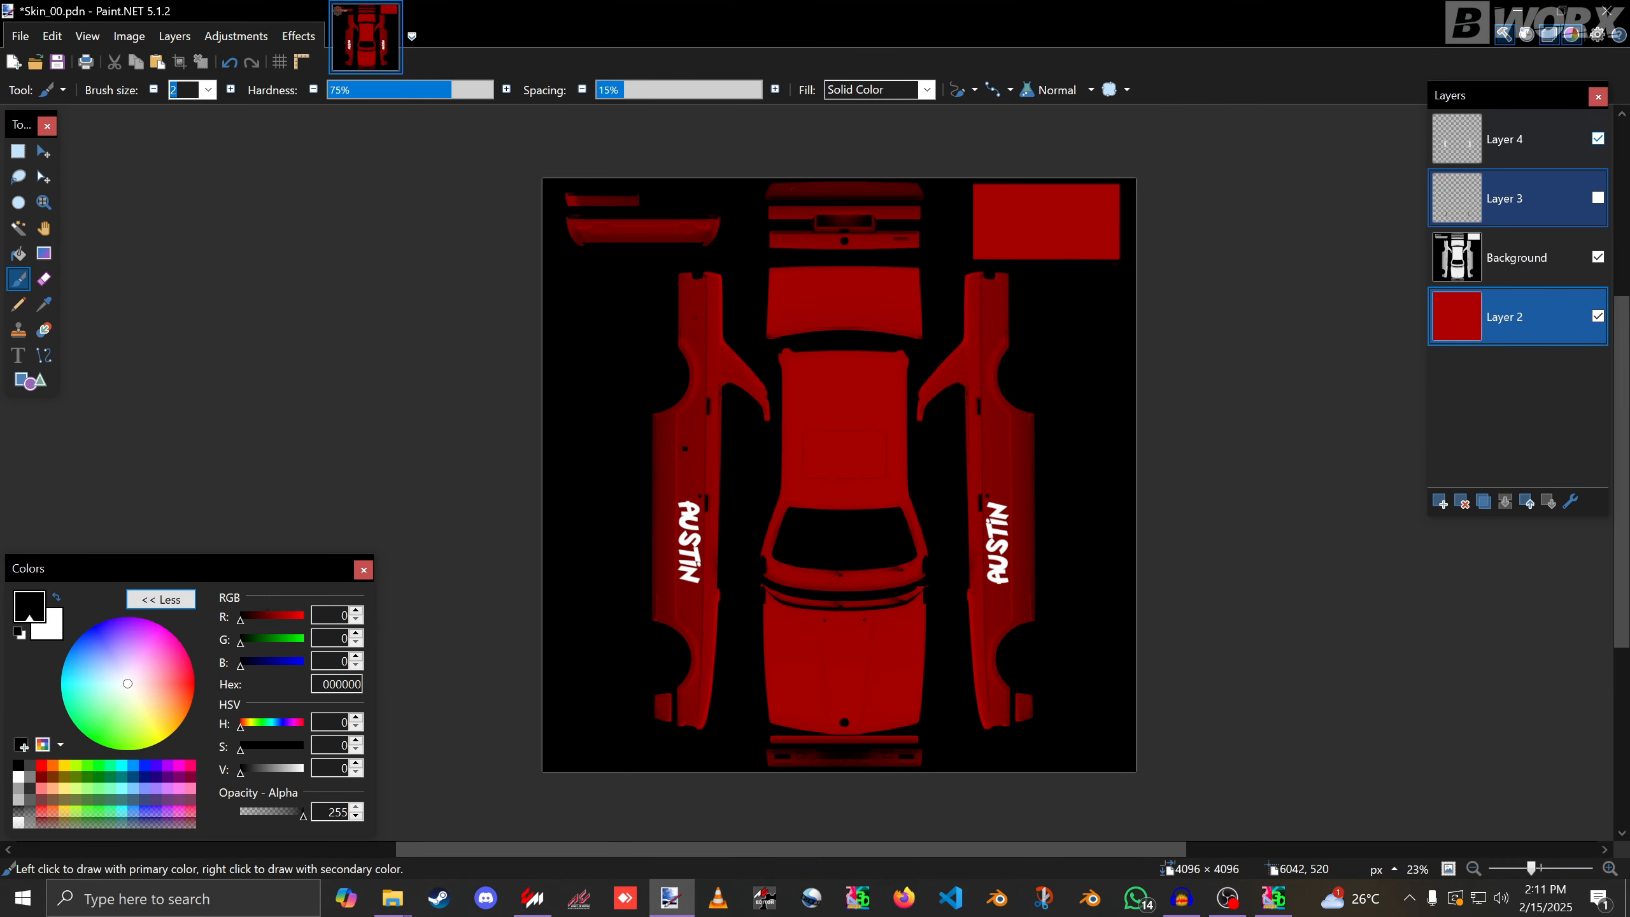
left_click(1598, 139)
left_click(1515, 316)
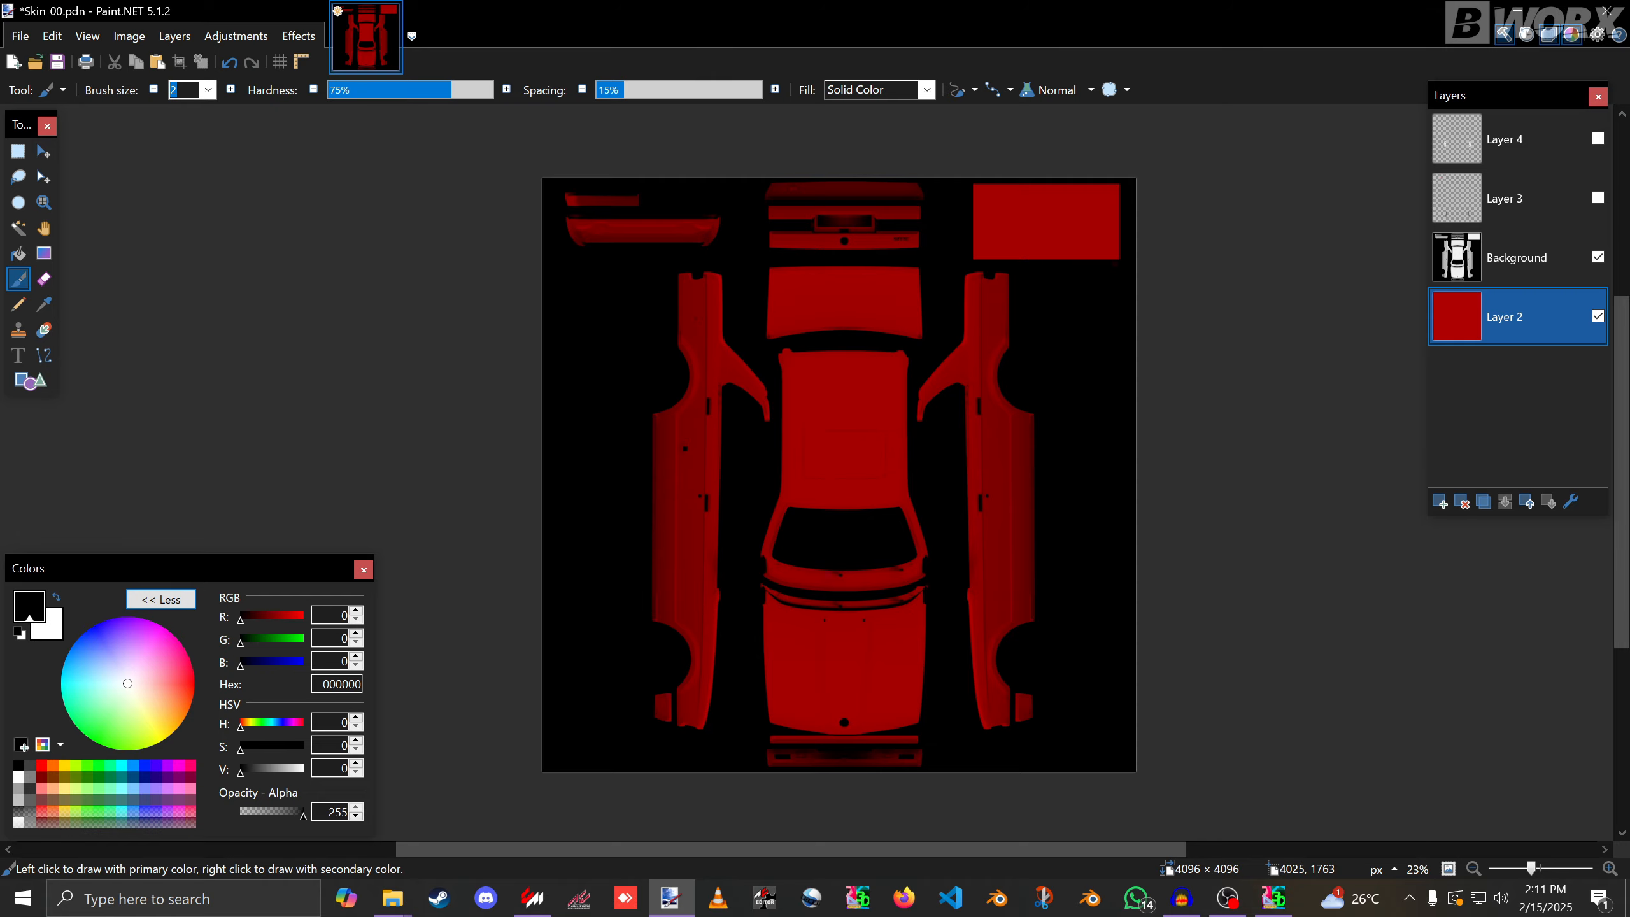
Save the image flattened as Skin_00.dds in DirectDraw Surface format in the "alpine_white - Copy" folder, overwriting the existing file.
key("ctrl+shift+s")
left_click(515, 415)
left_click(308, 531)
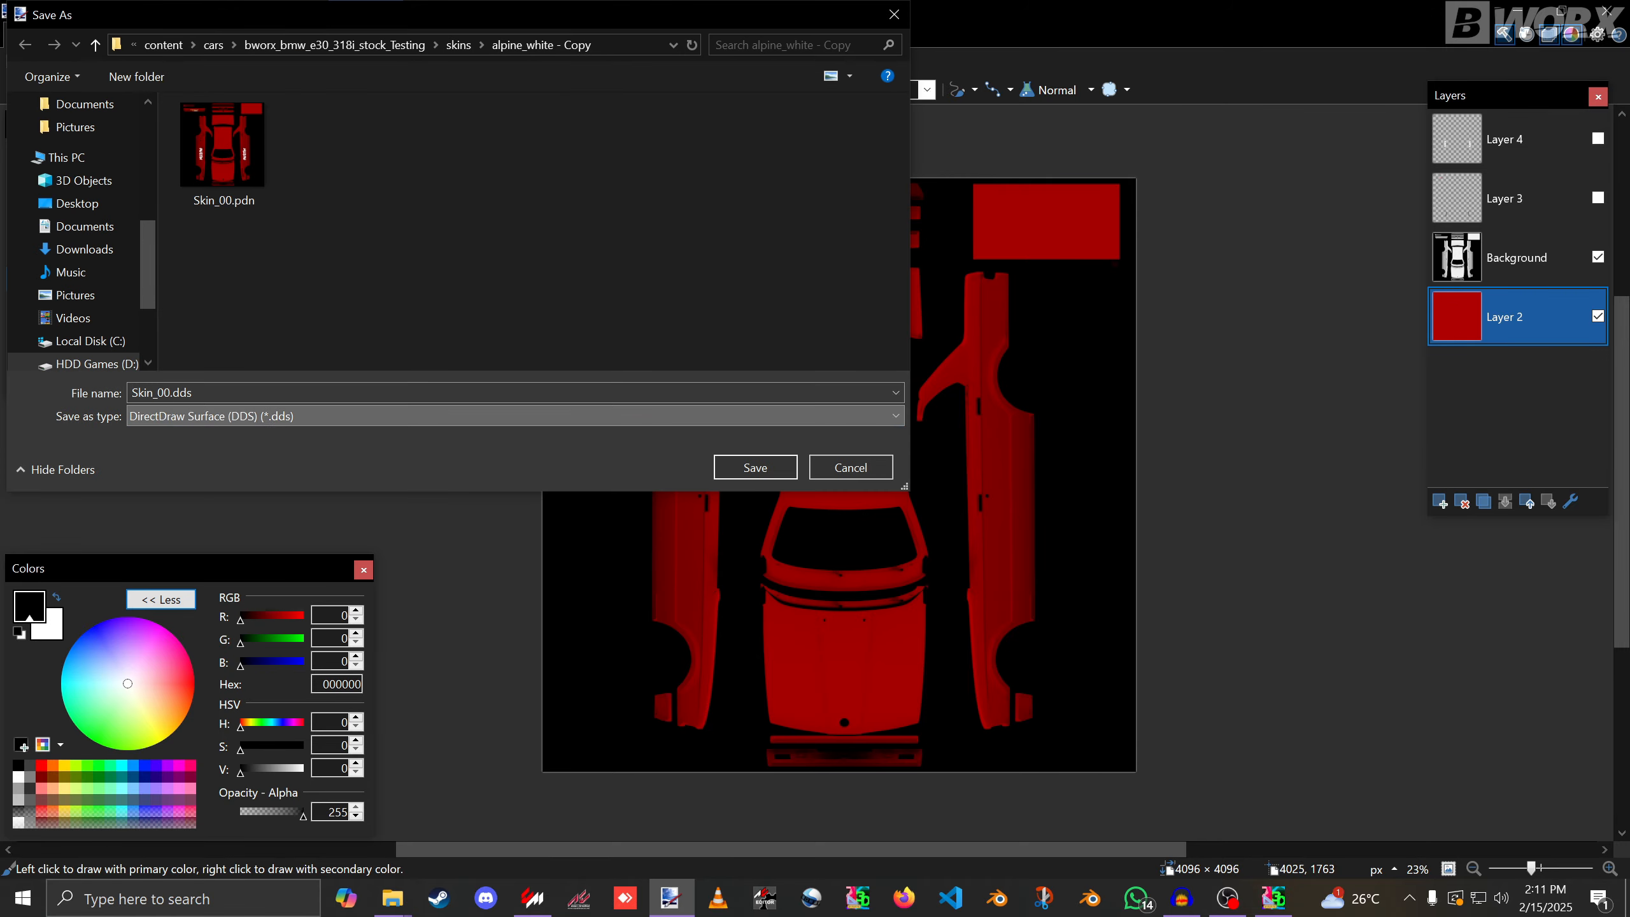
key("Return")
key("Left")
key("Return")
key("Return")
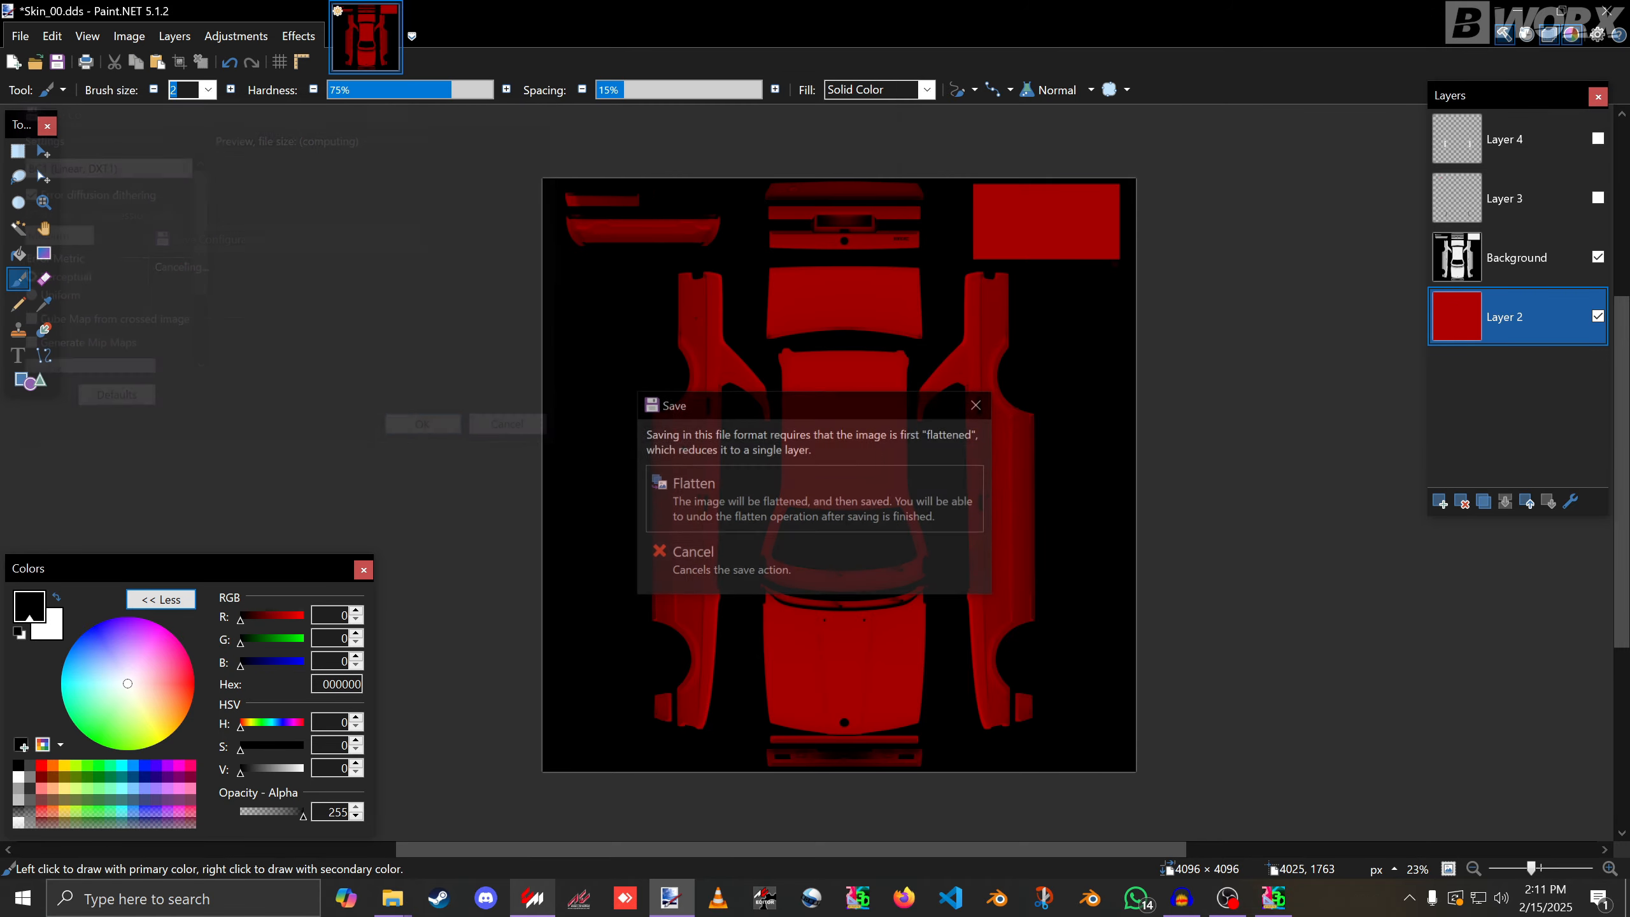
key("Return")
Switch to Content Manager, open the 318i in CM Showroom, and examine its bodywork with the Alpine White - Copy skin.
left_click(533, 897)
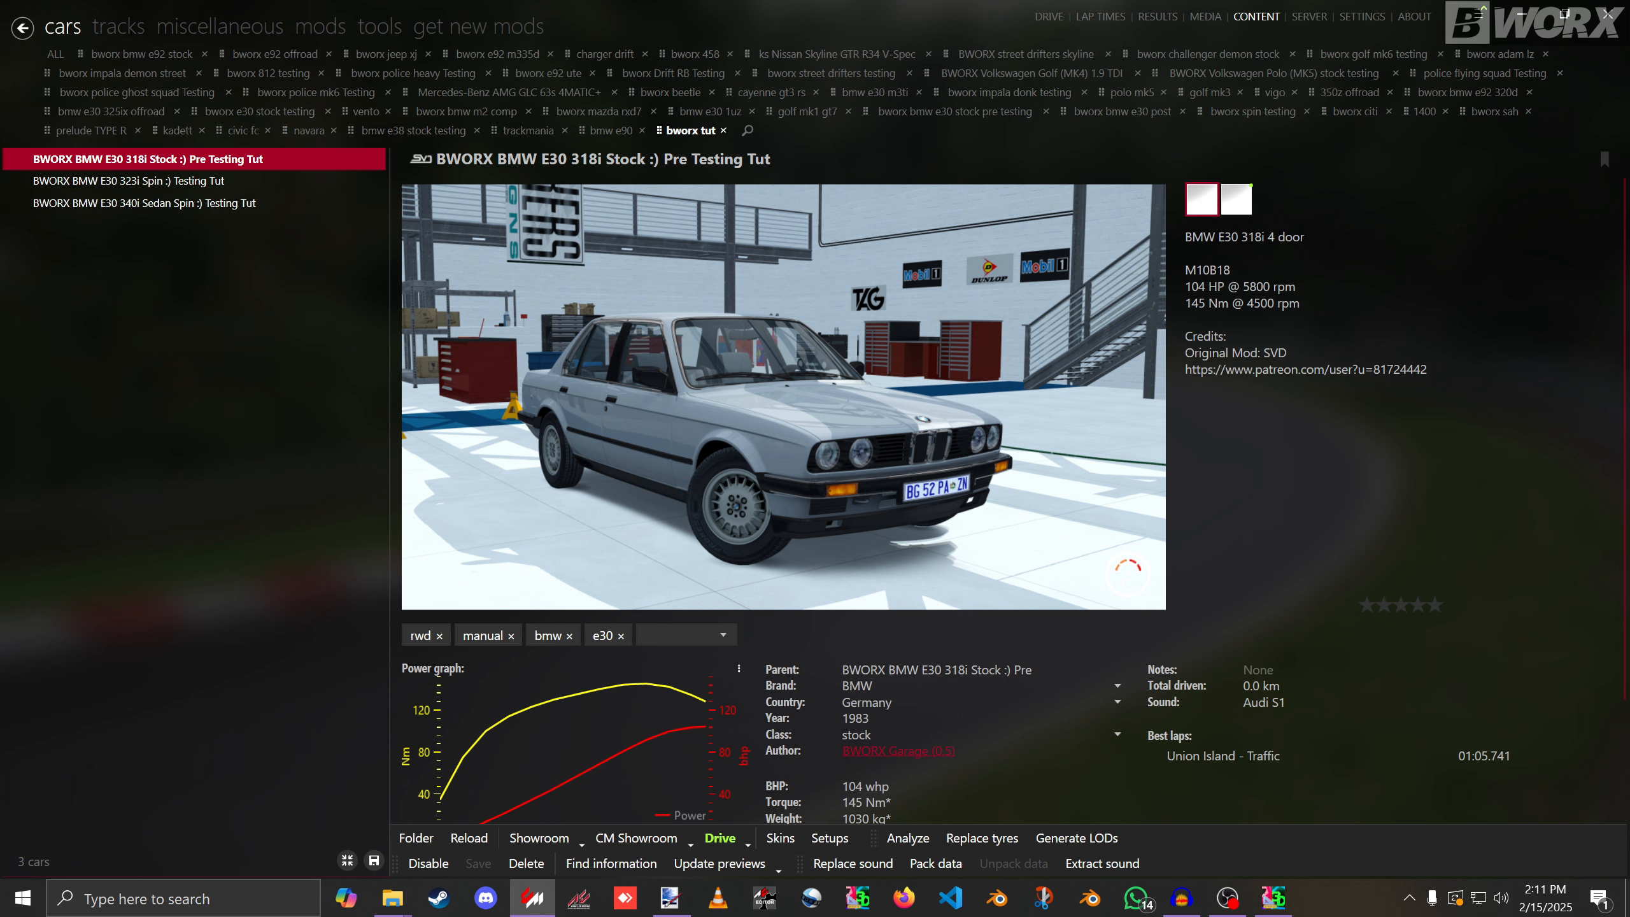
left_click(636, 837)
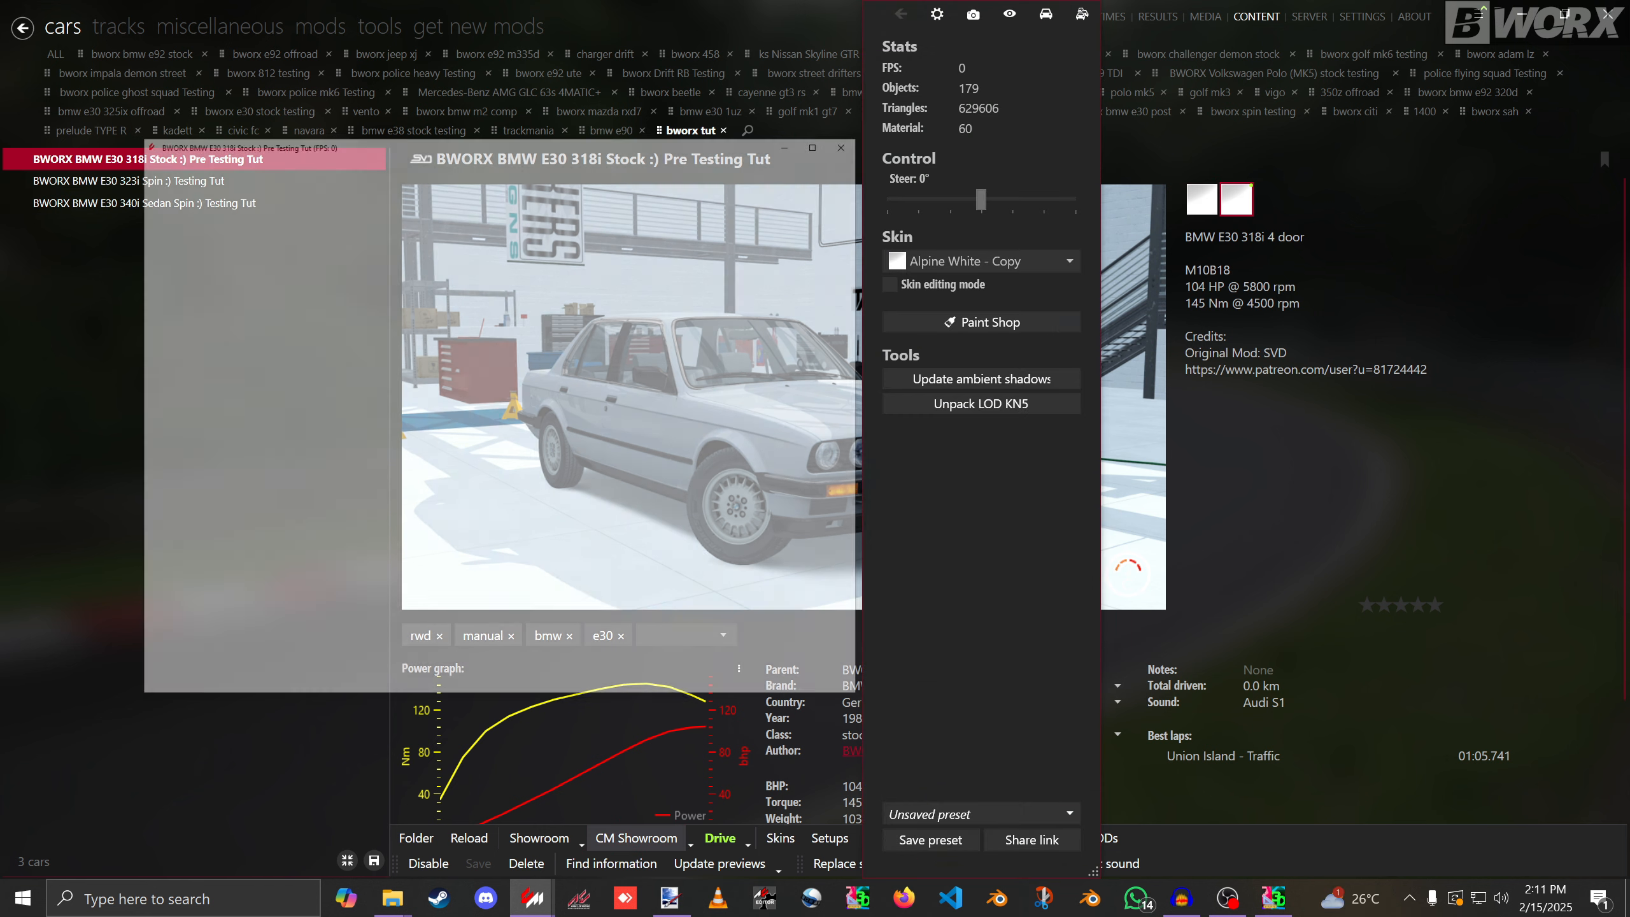
left_click_drag(498, 426, 635, 411)
scroll(504, 427, "up", 5)
scroll(596, 417, "down", 6)
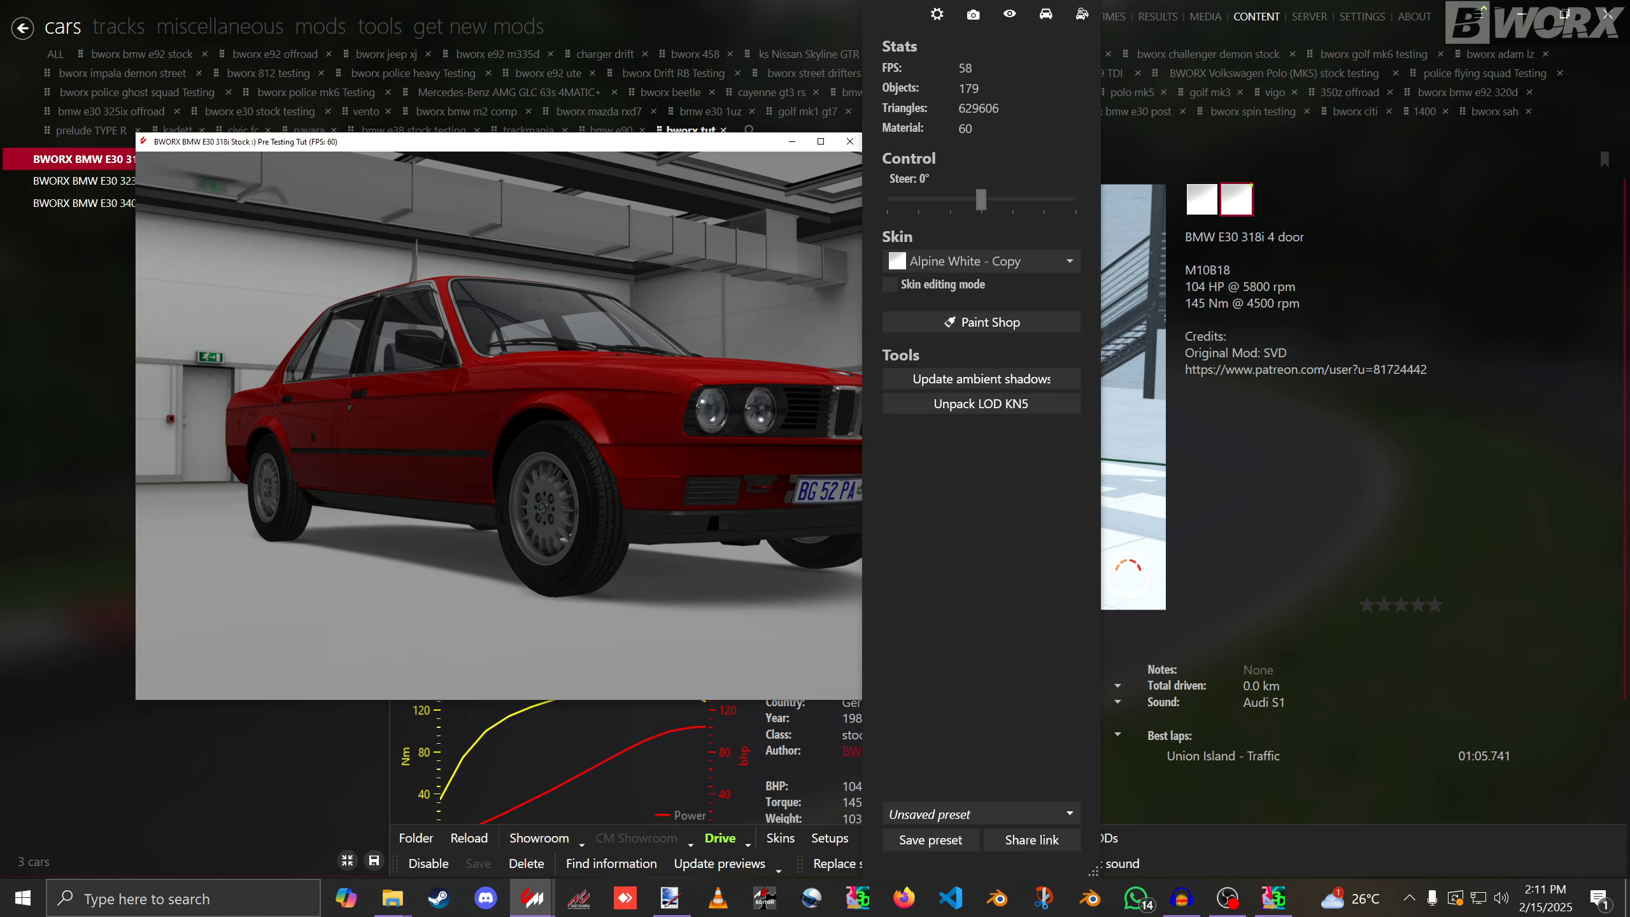
left_click_drag(500, 414, 565, 397)
scroll(507, 417, "down", 4)
scroll(565, 398, "up", 3)
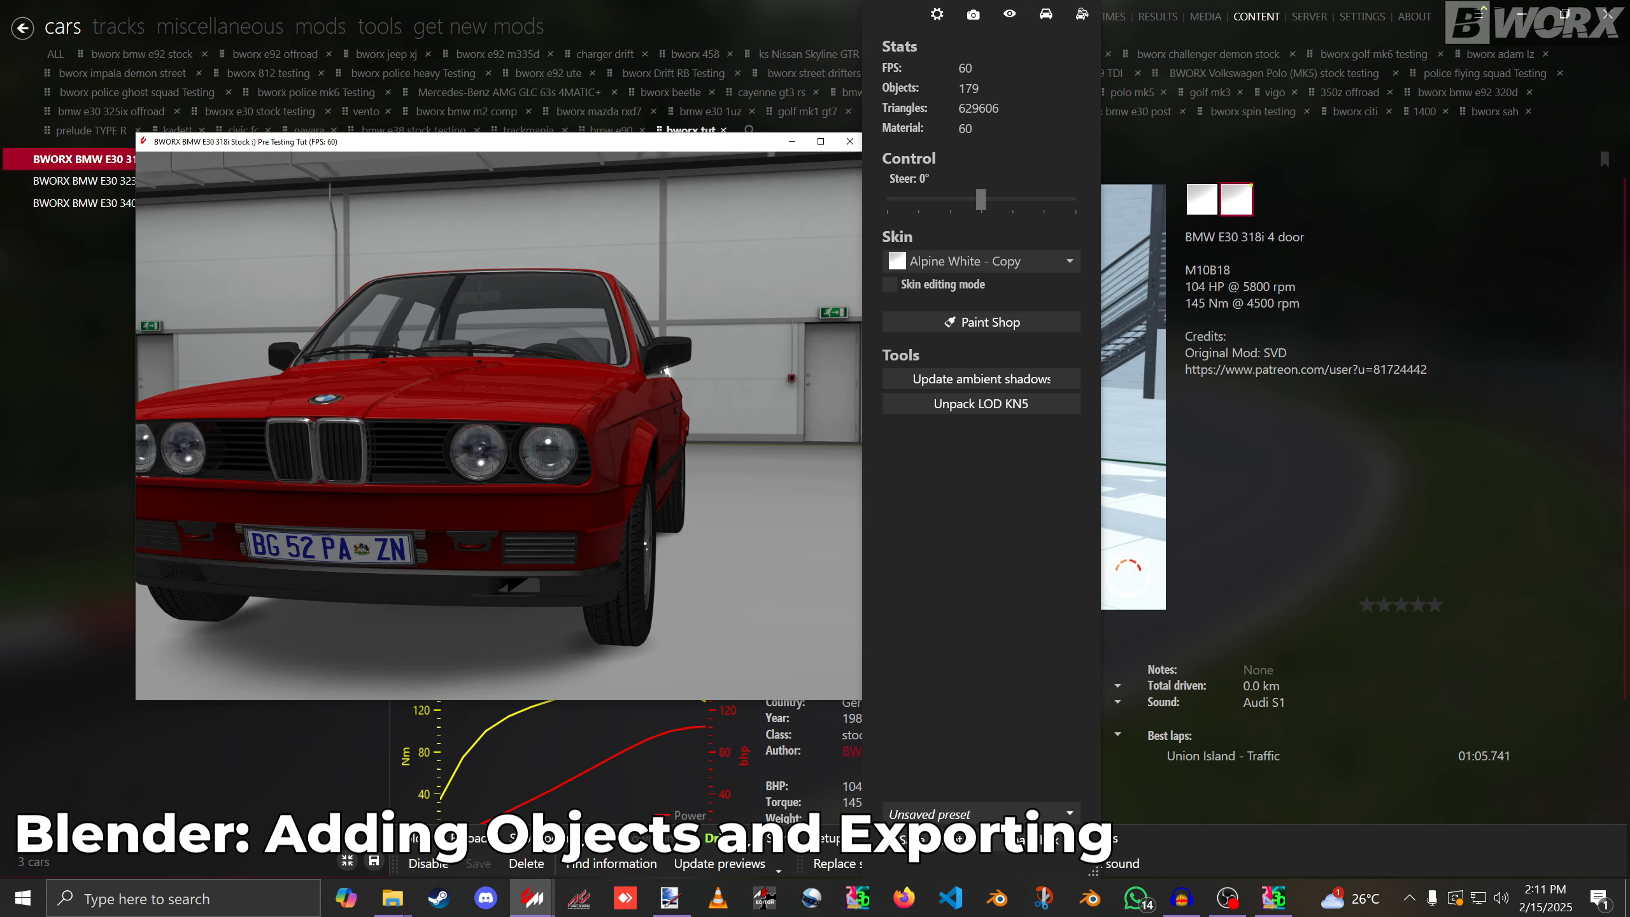
left_click_drag(513, 417, 635, 427)
scroll(539, 421, "down", 3)
Unpack the 318i's KN5 model and close the showroom and the unpacked folder's window.
left_click(981, 404)
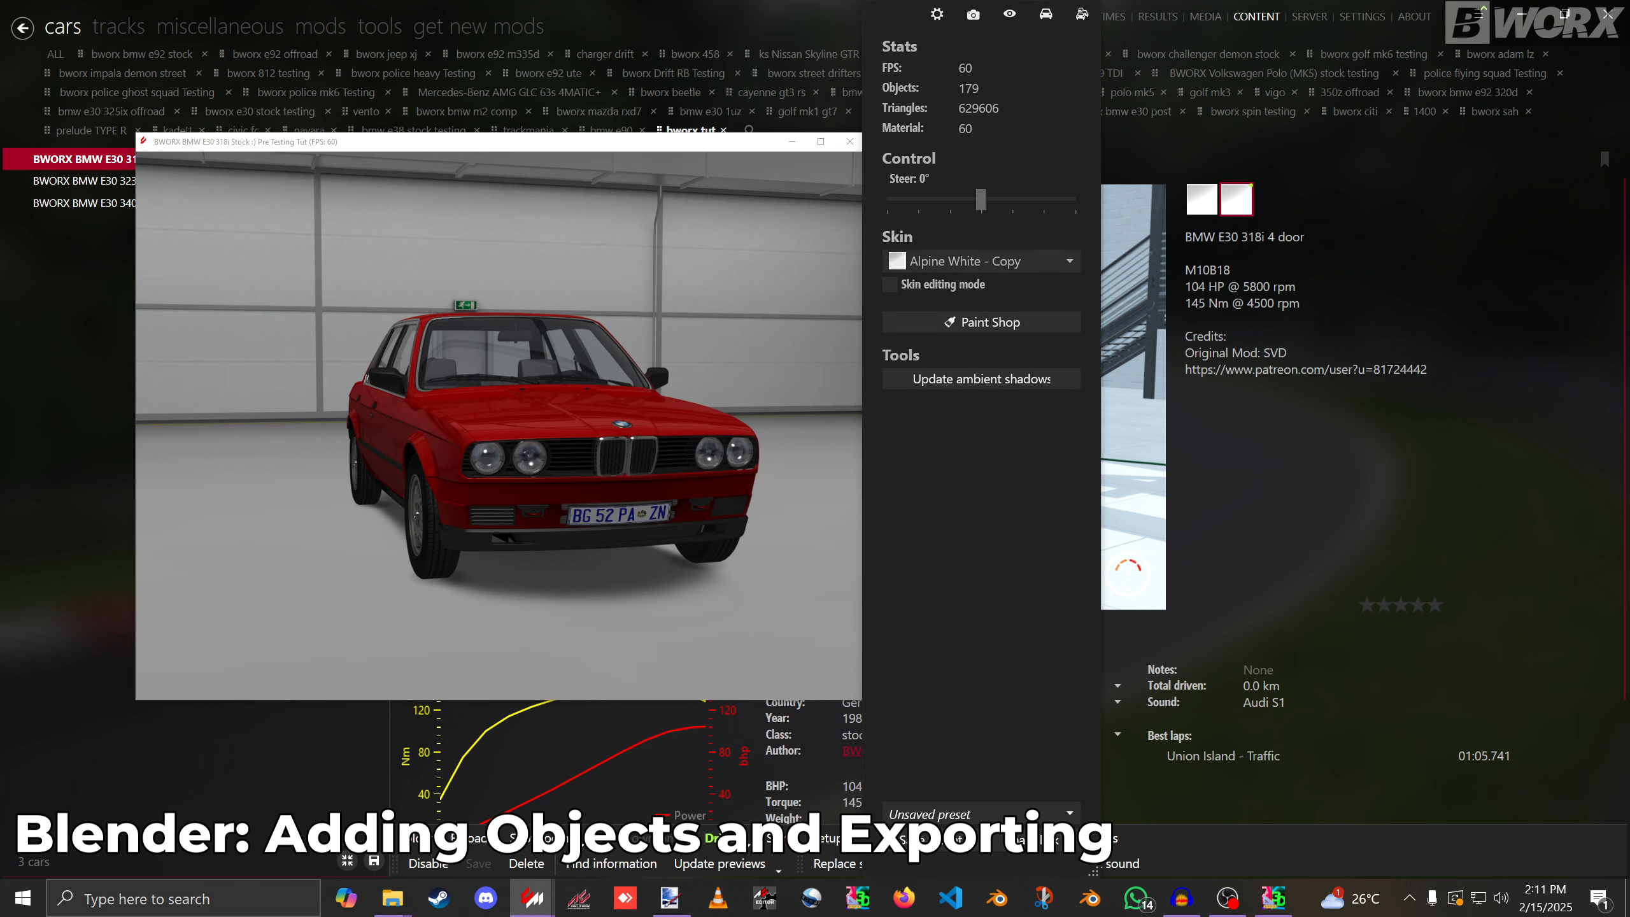
left_click(1061, 514)
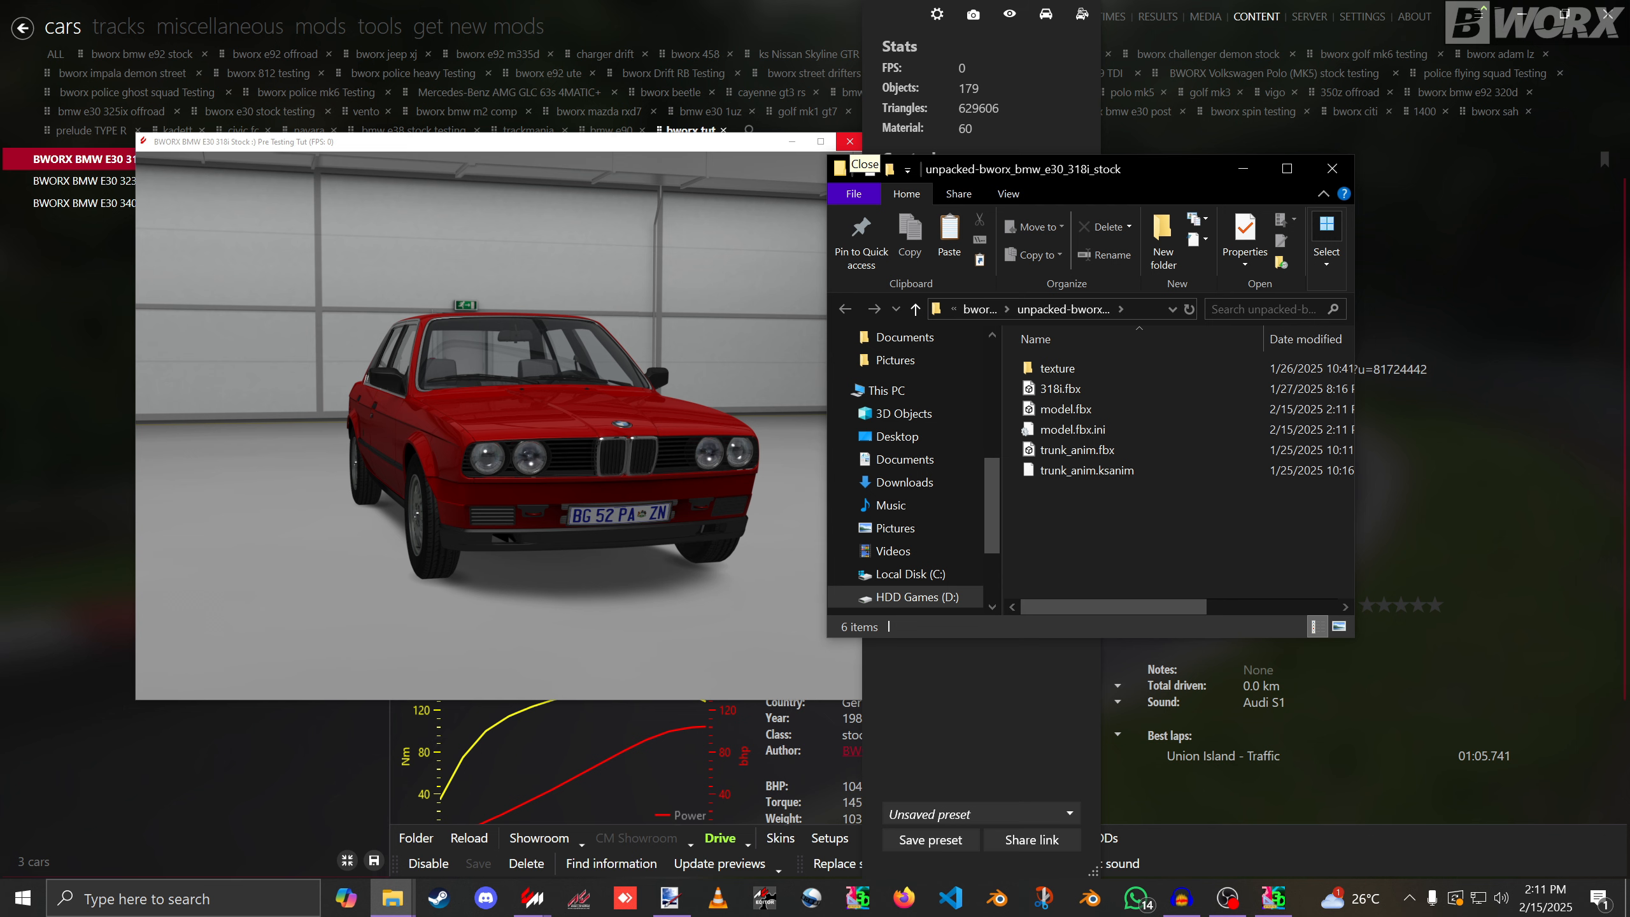
left_click(849, 141)
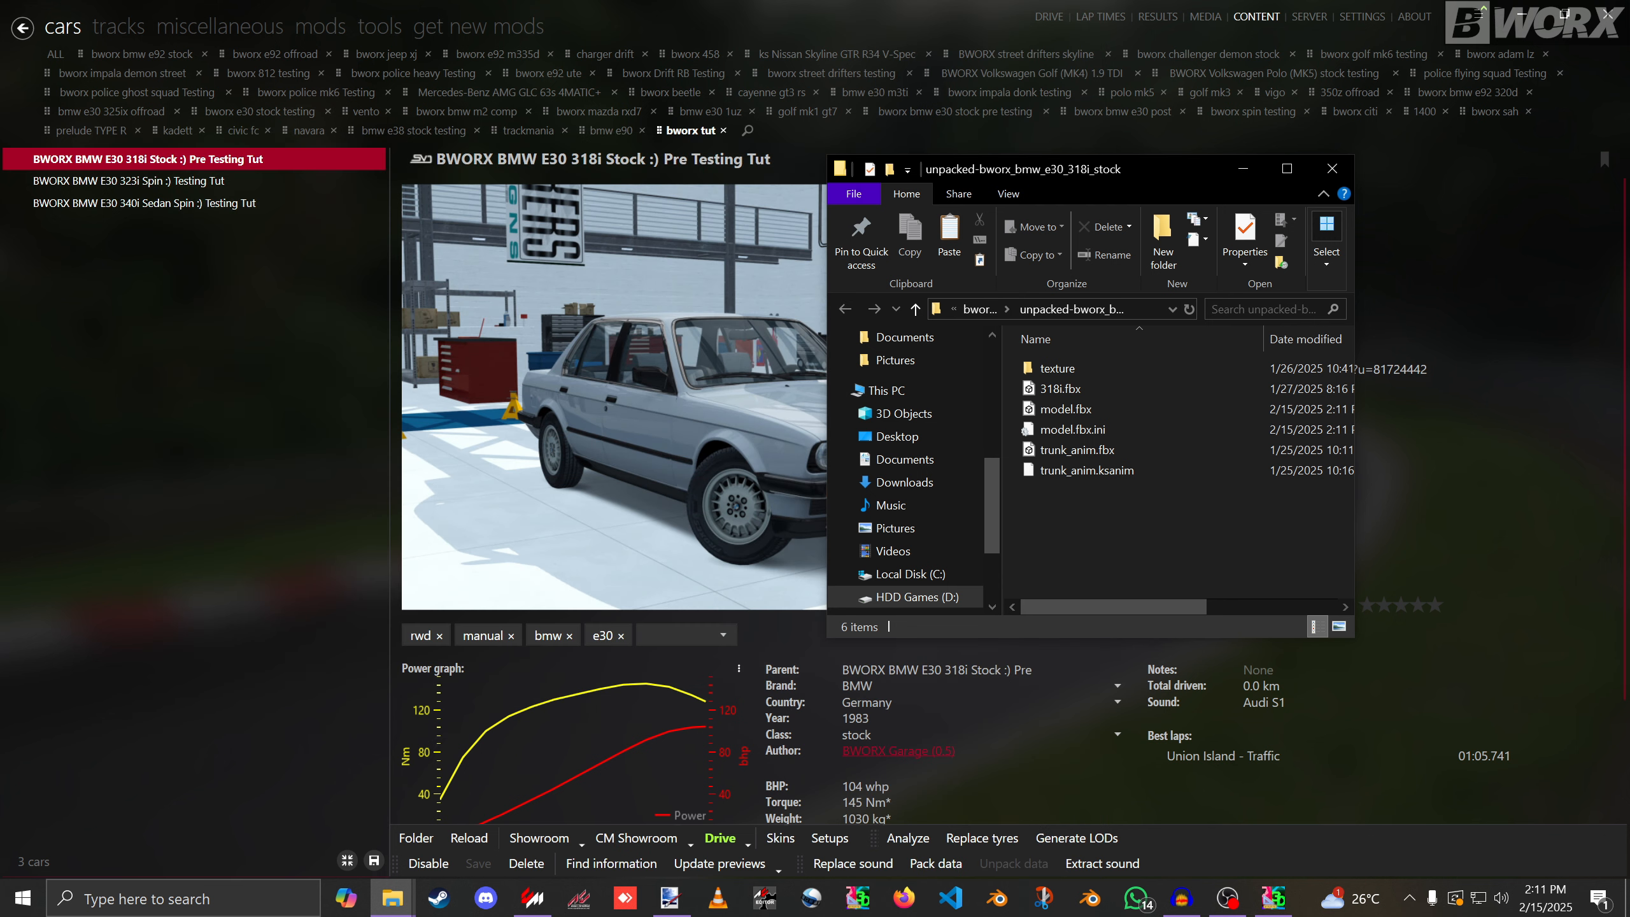
left_click(1332, 169)
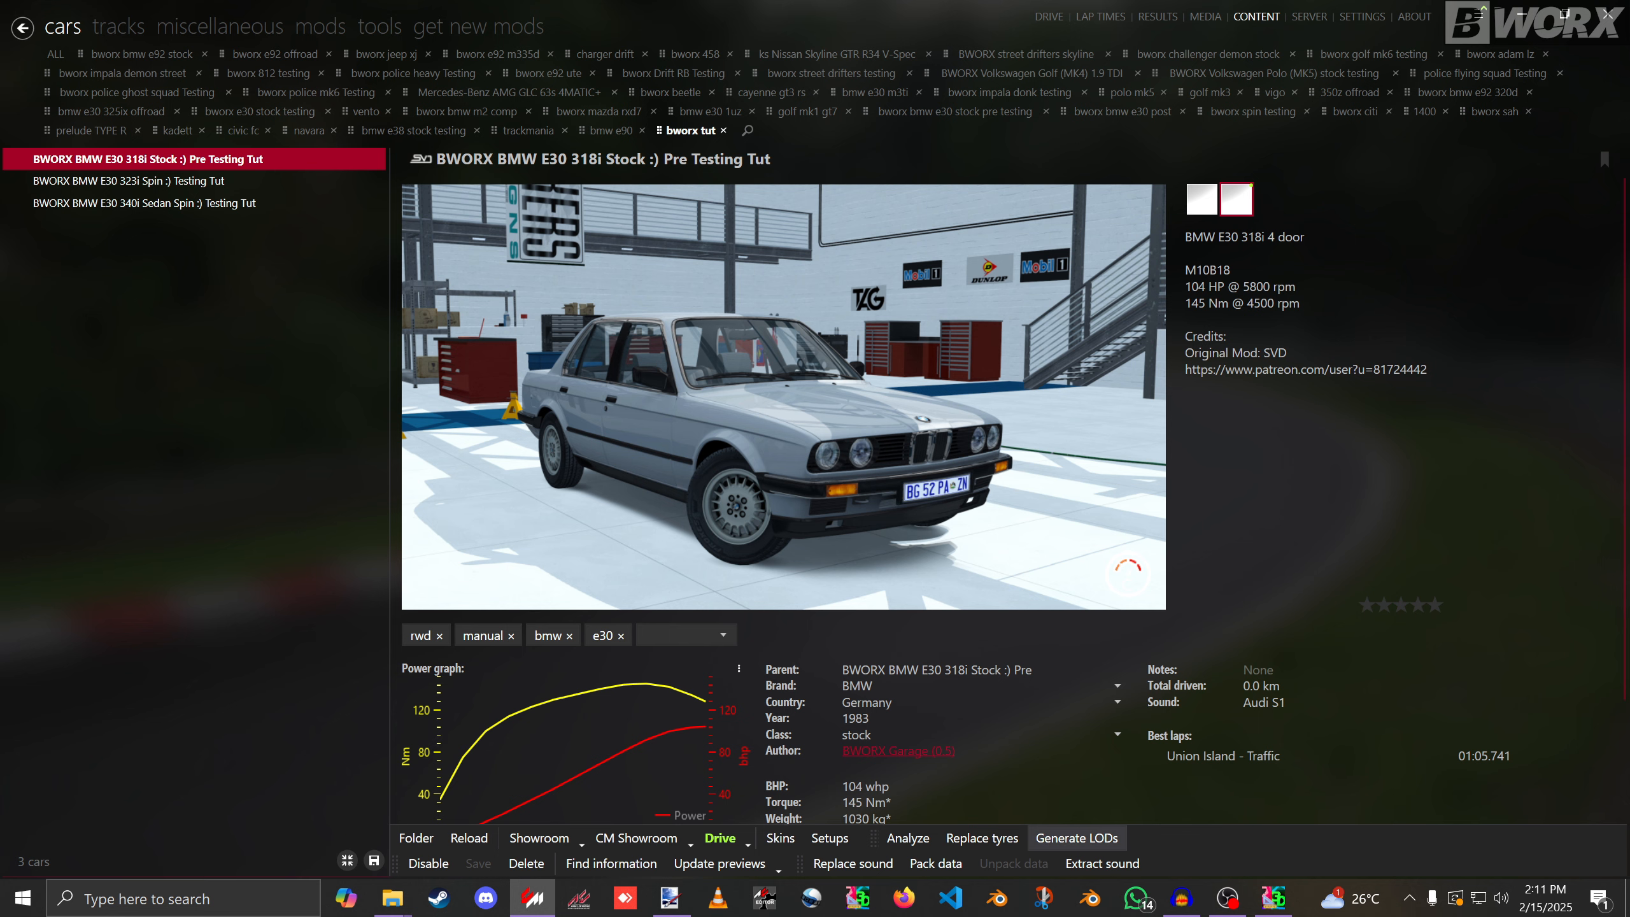
Switch to Blender, dismiss the splash screen, and delete the default camera, cube and light.
left_click(1089, 898)
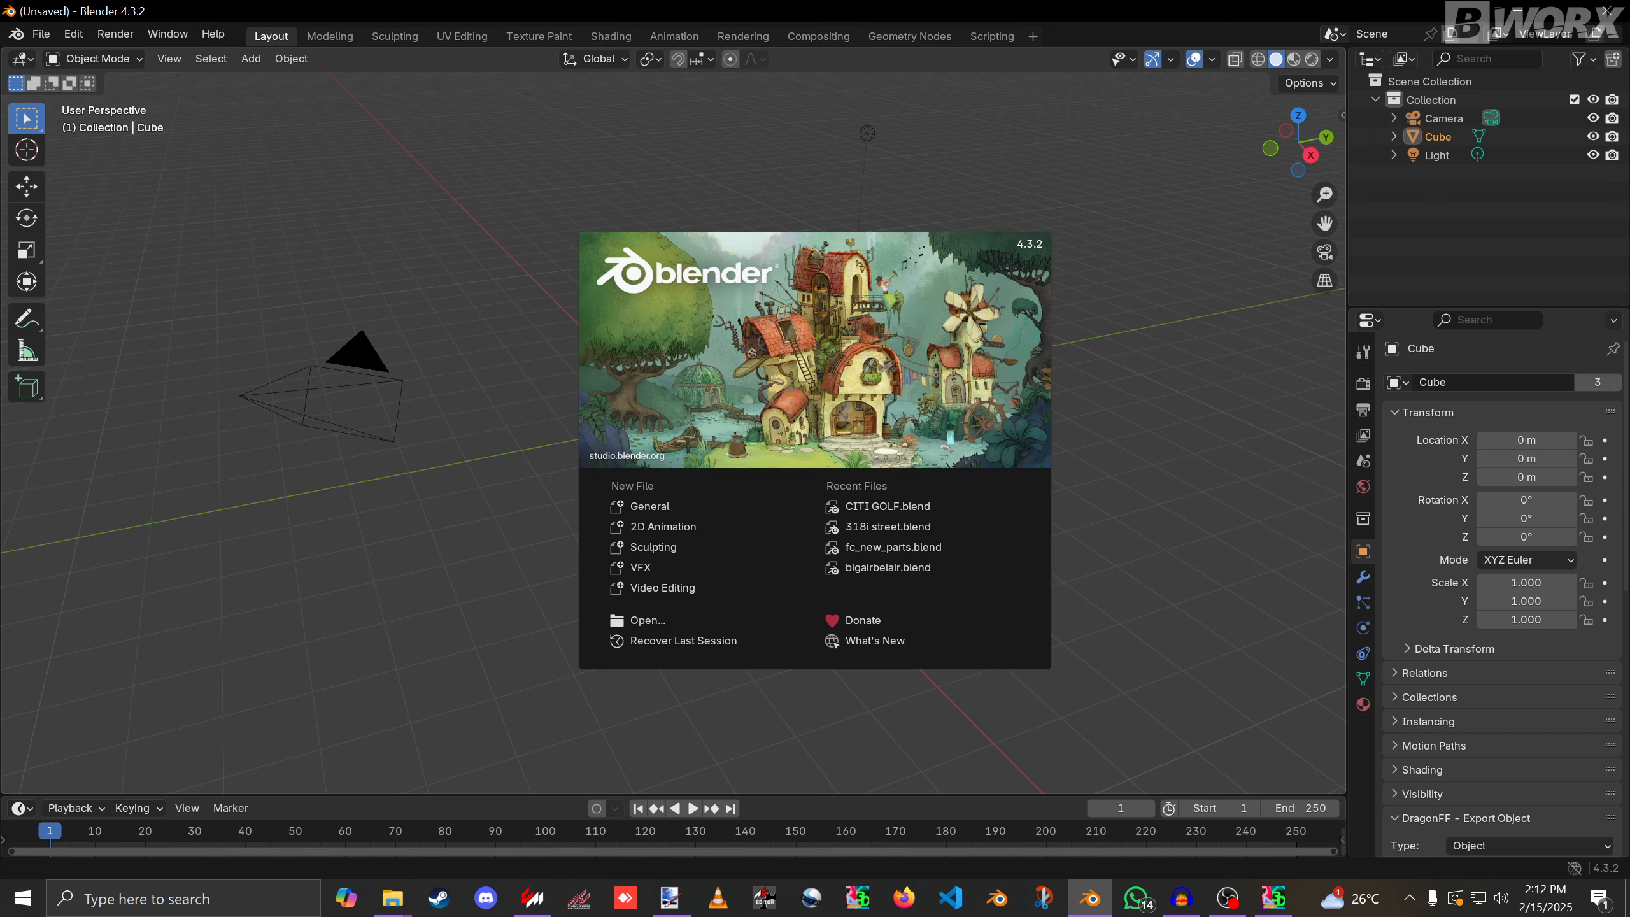
key("Escape")
key("a")
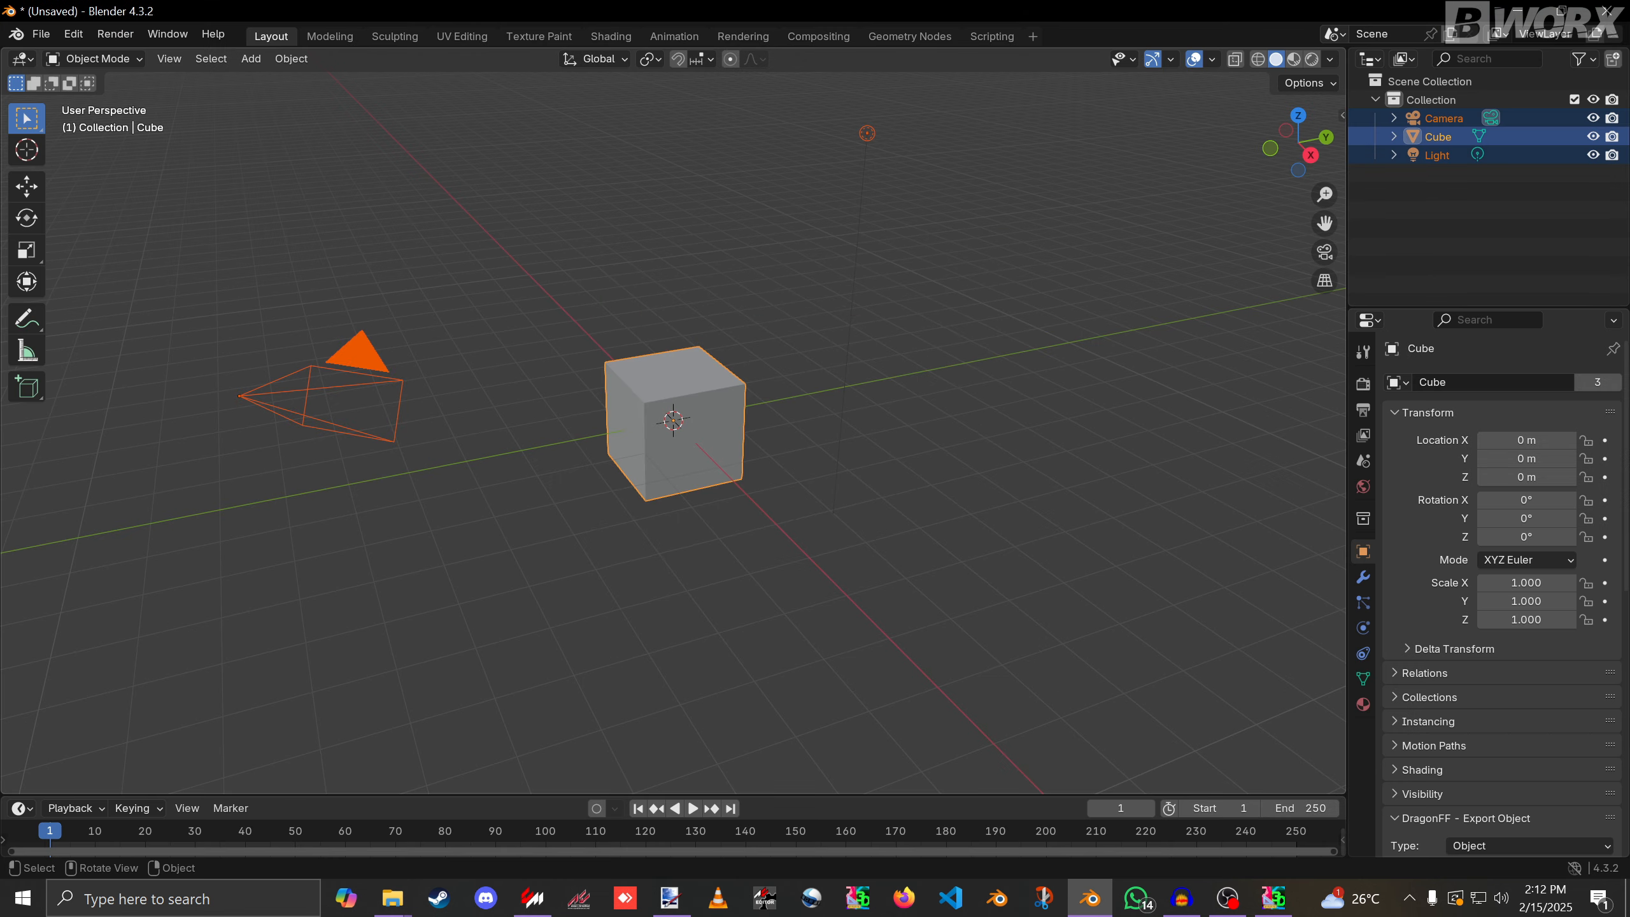
key("Delete")
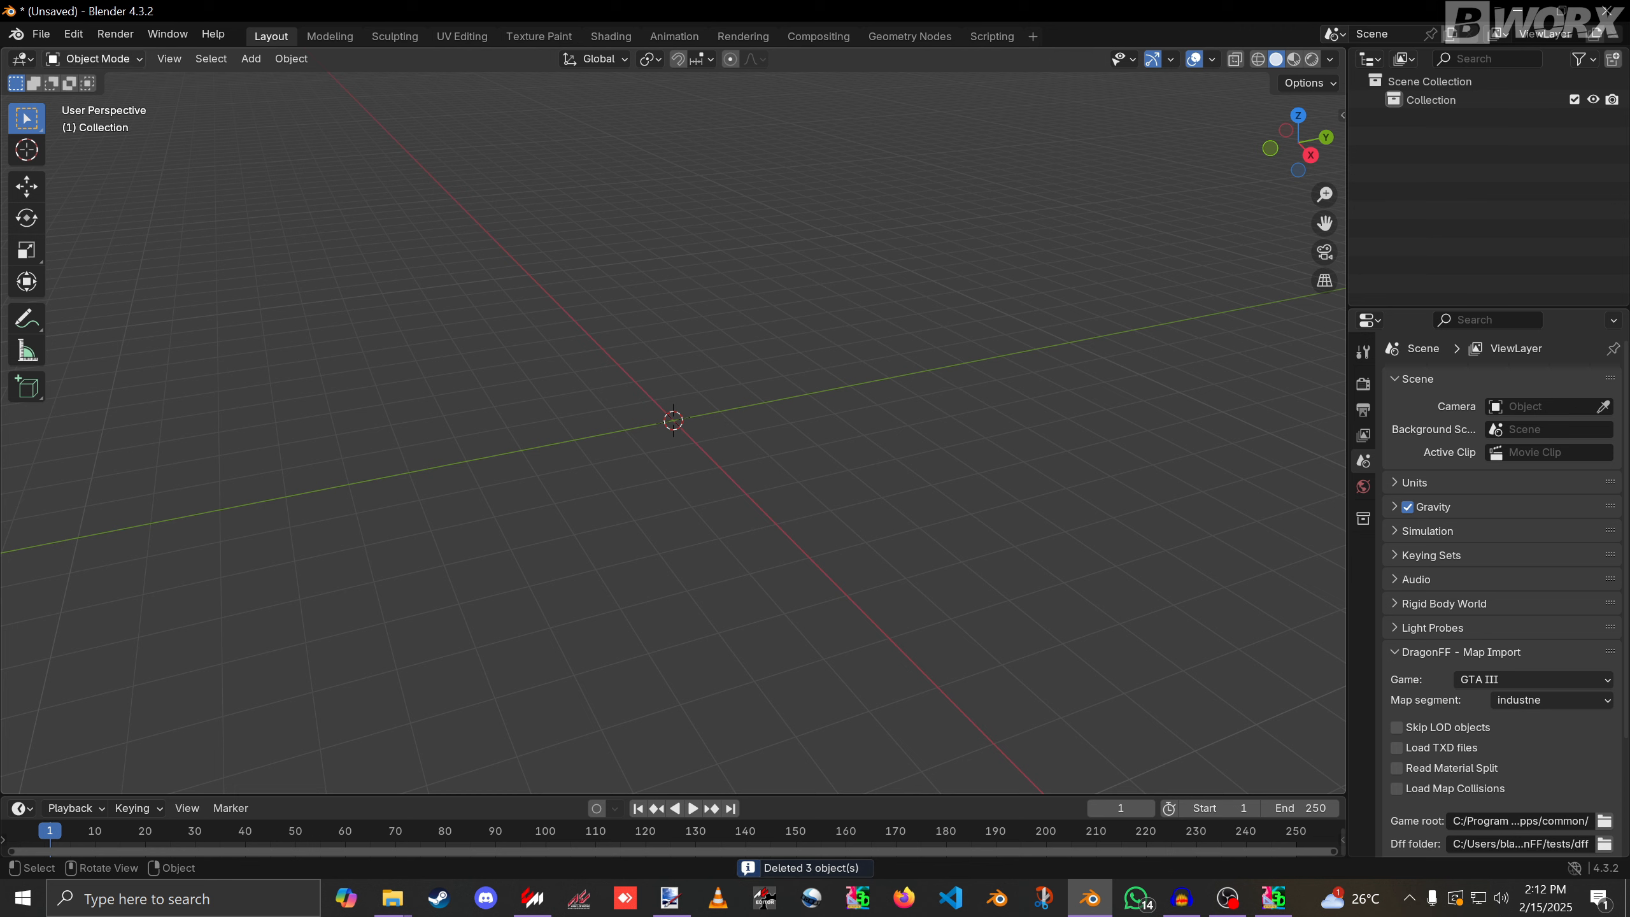
Import model.fbx as FBX from the unpacked folder inside bworx_bmw_e30_318i_stock_Testing.
left_click(40, 34)
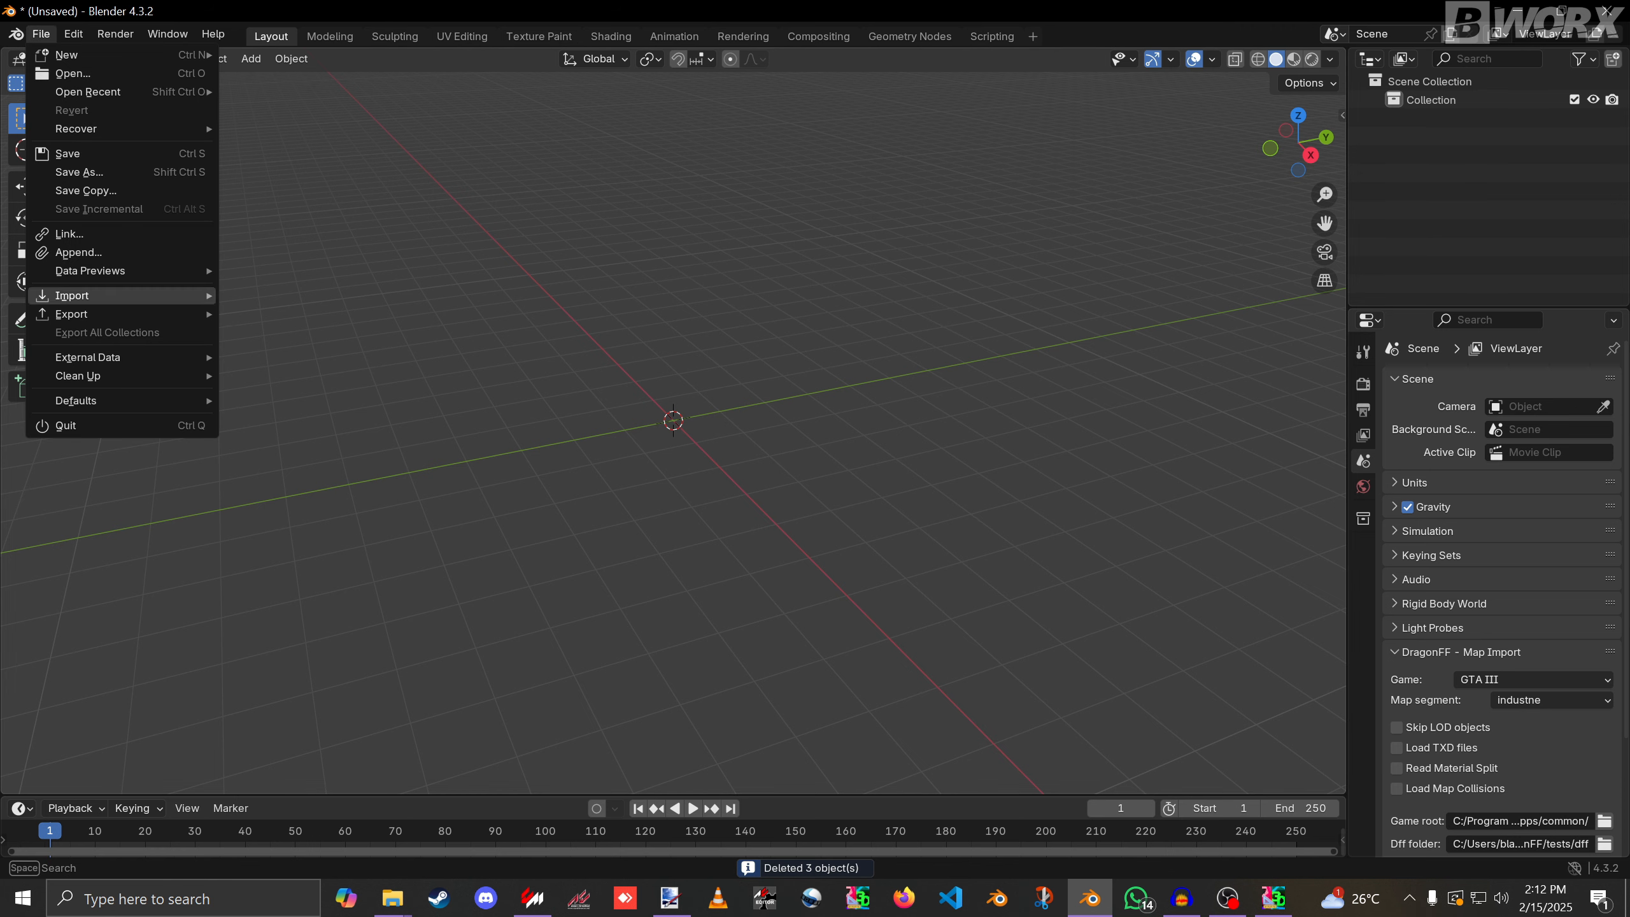
mouse_move(72, 295)
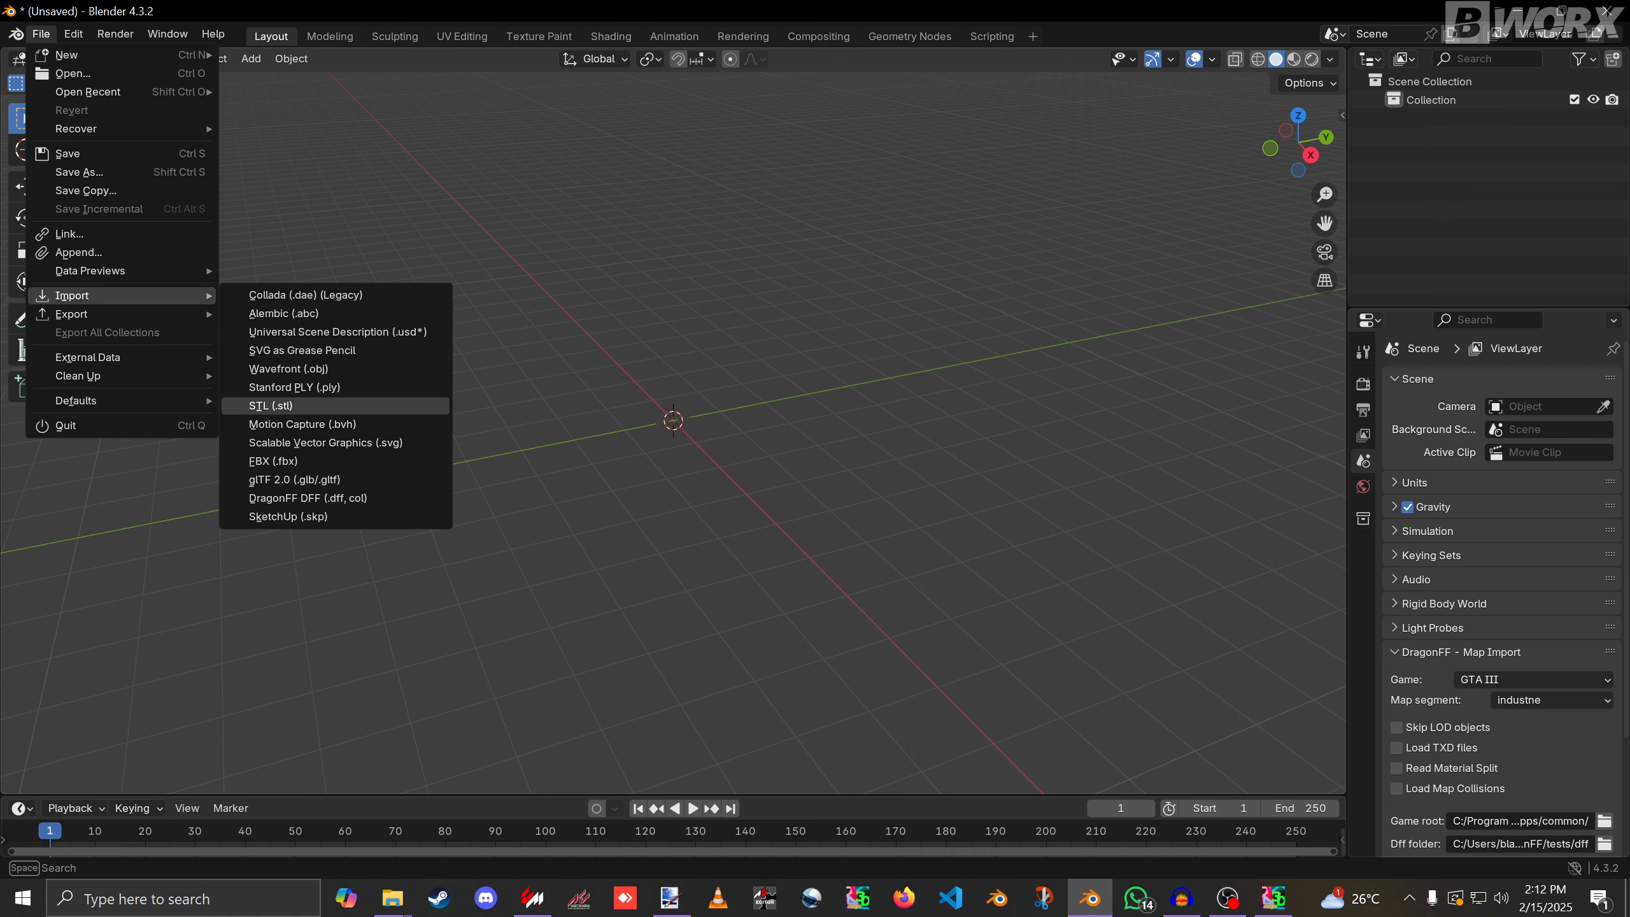
left_click(272, 461)
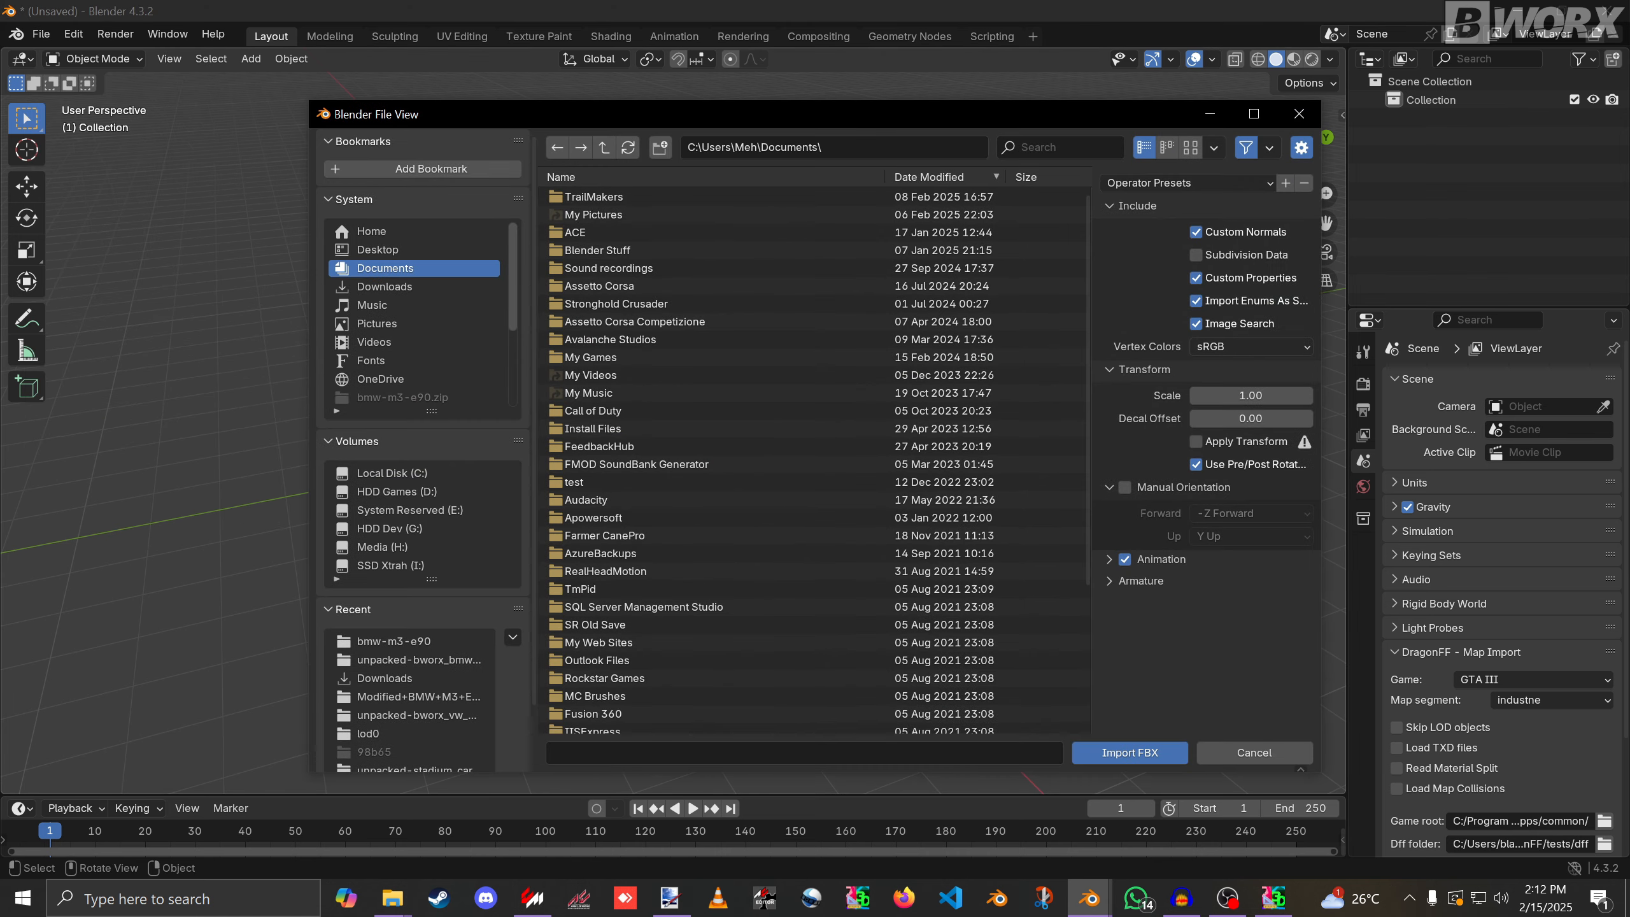
left_click(409, 641)
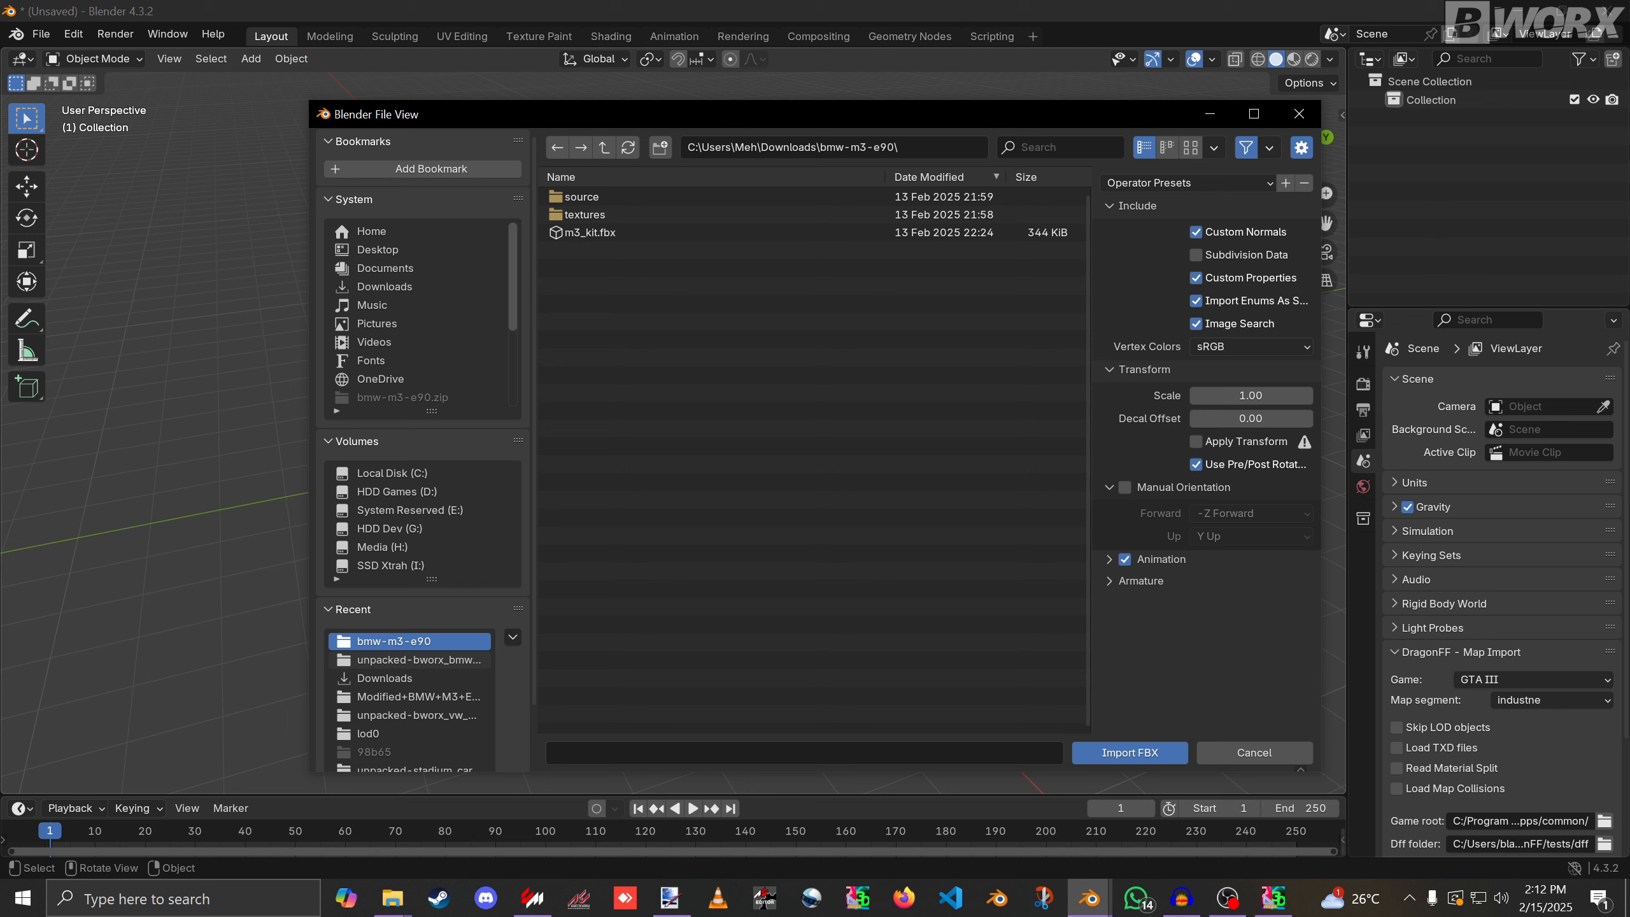
left_click(410, 659)
left_click(603, 147)
left_click(604, 148)
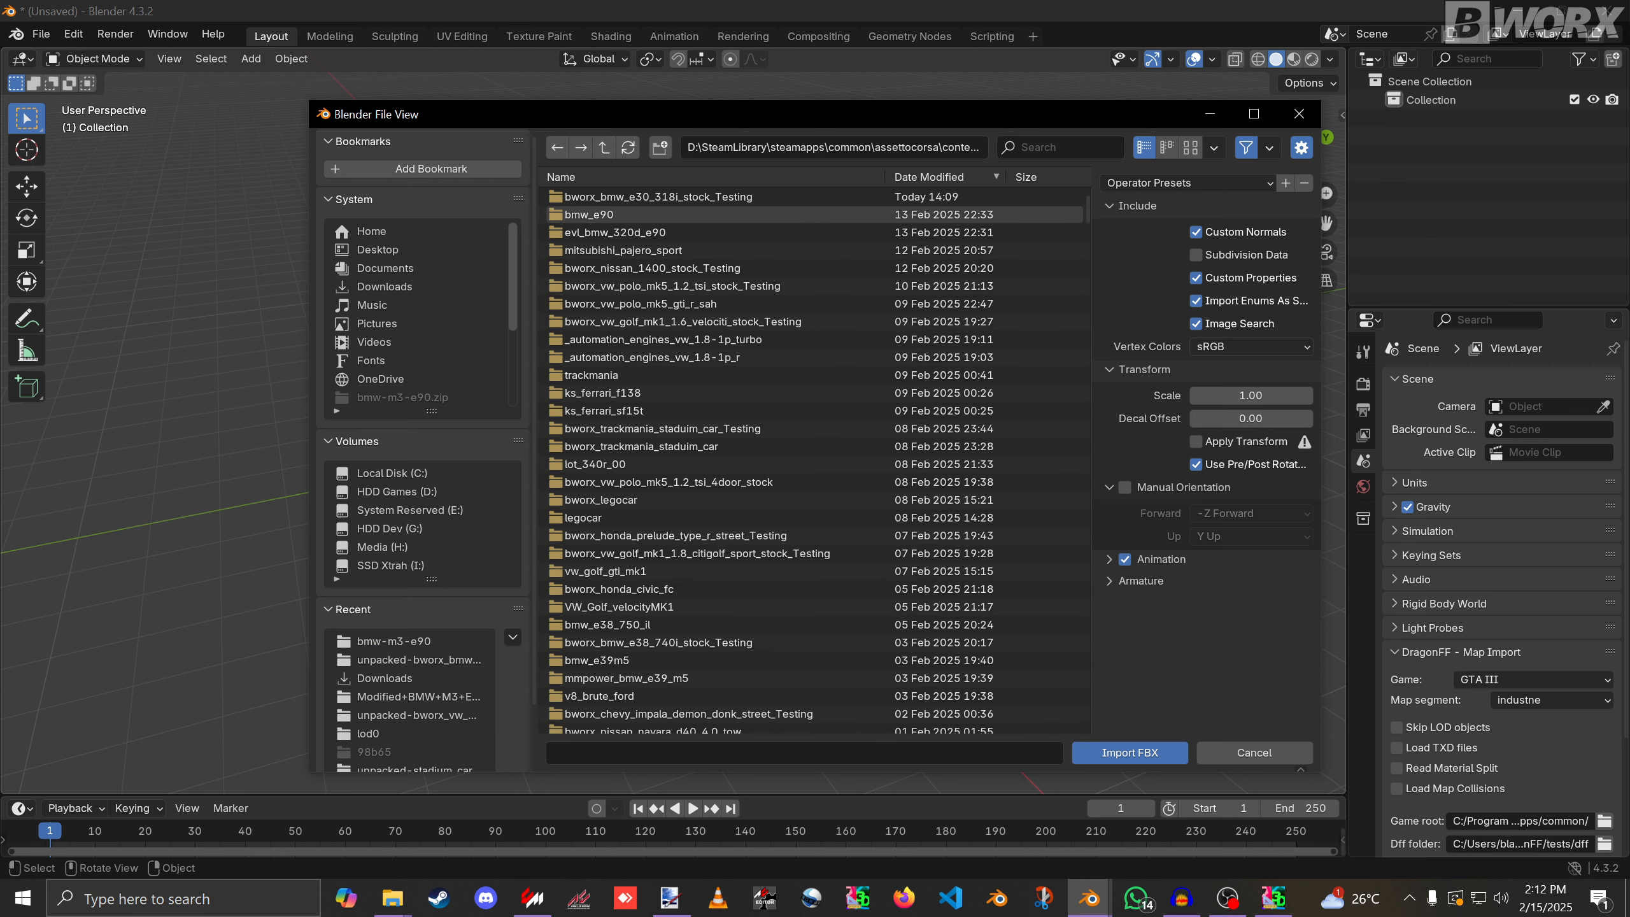
double_click(658, 197)
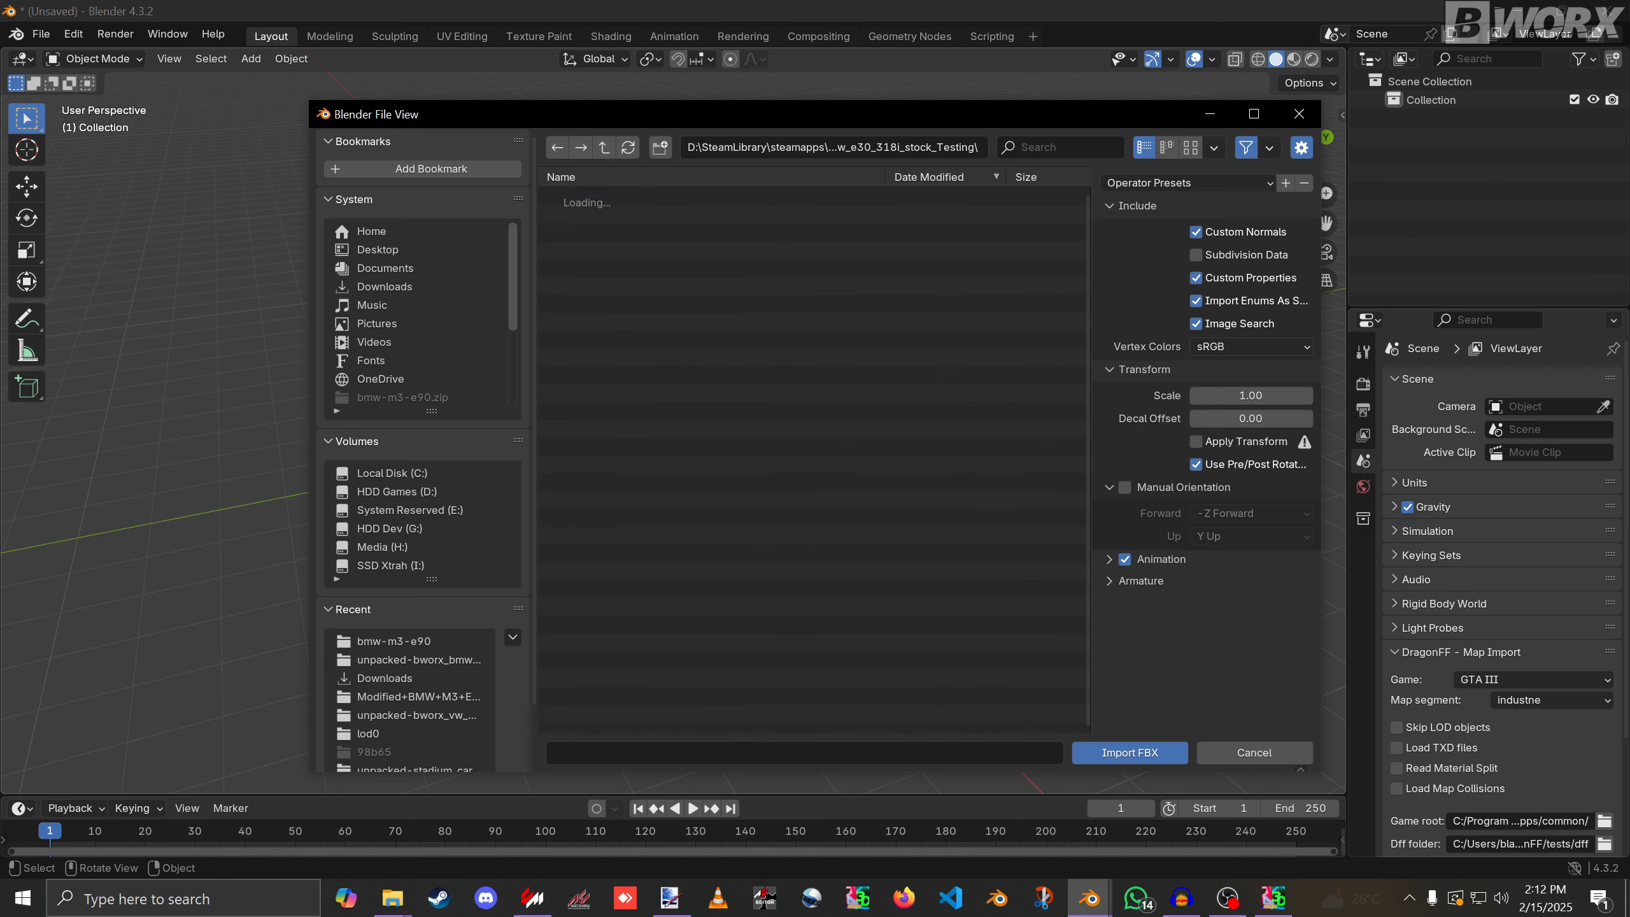
double_click(659, 197)
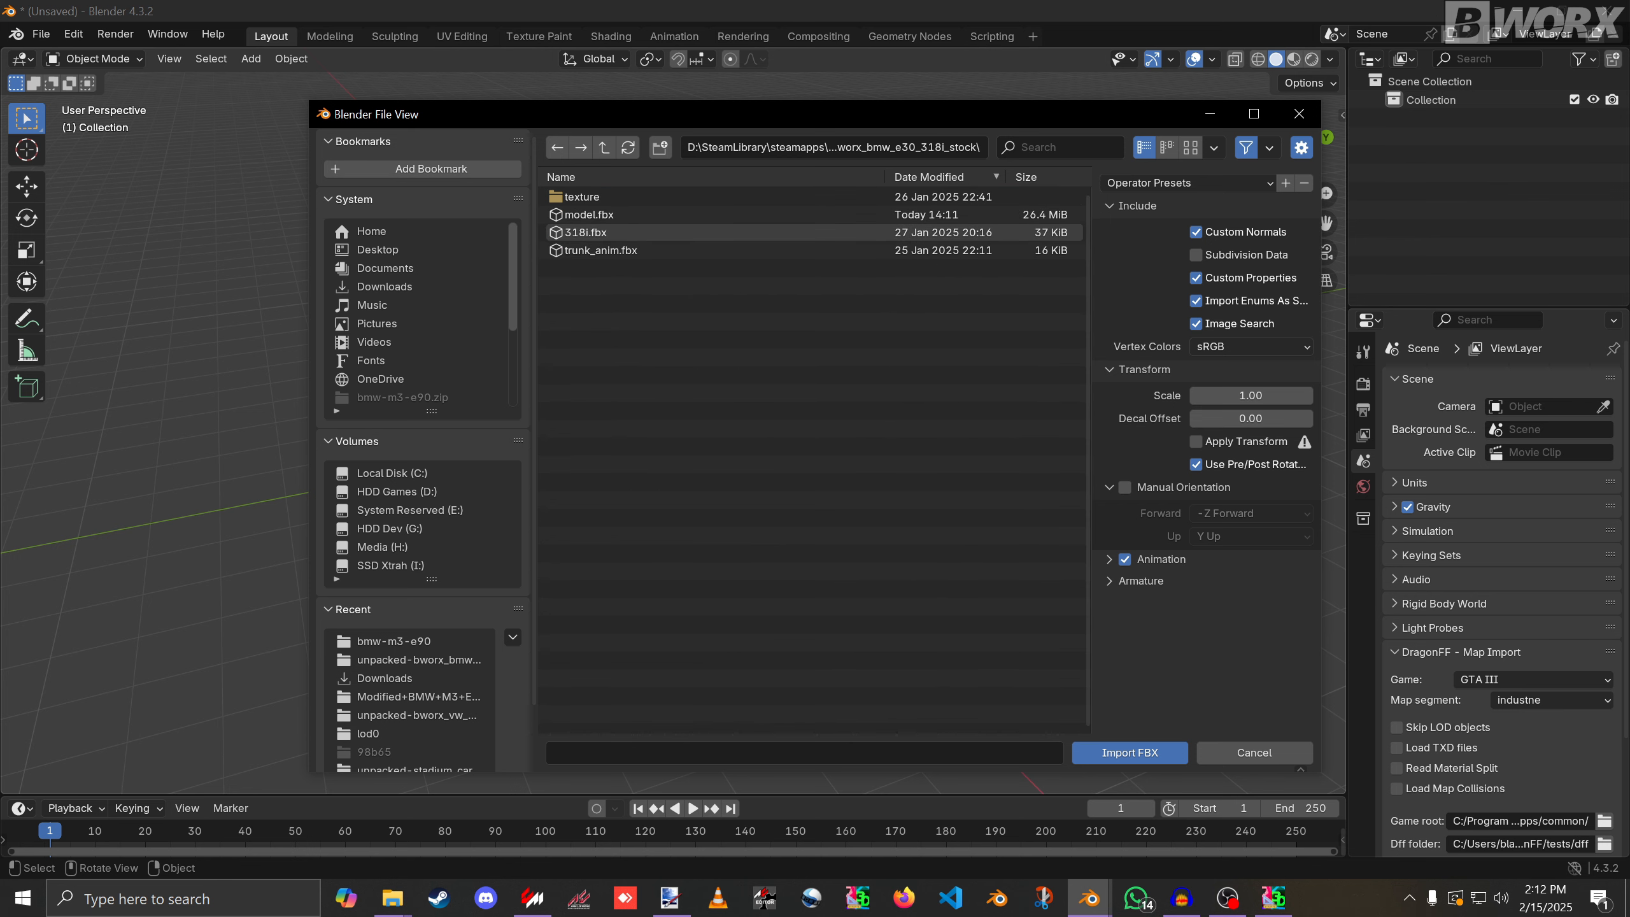
double_click(589, 215)
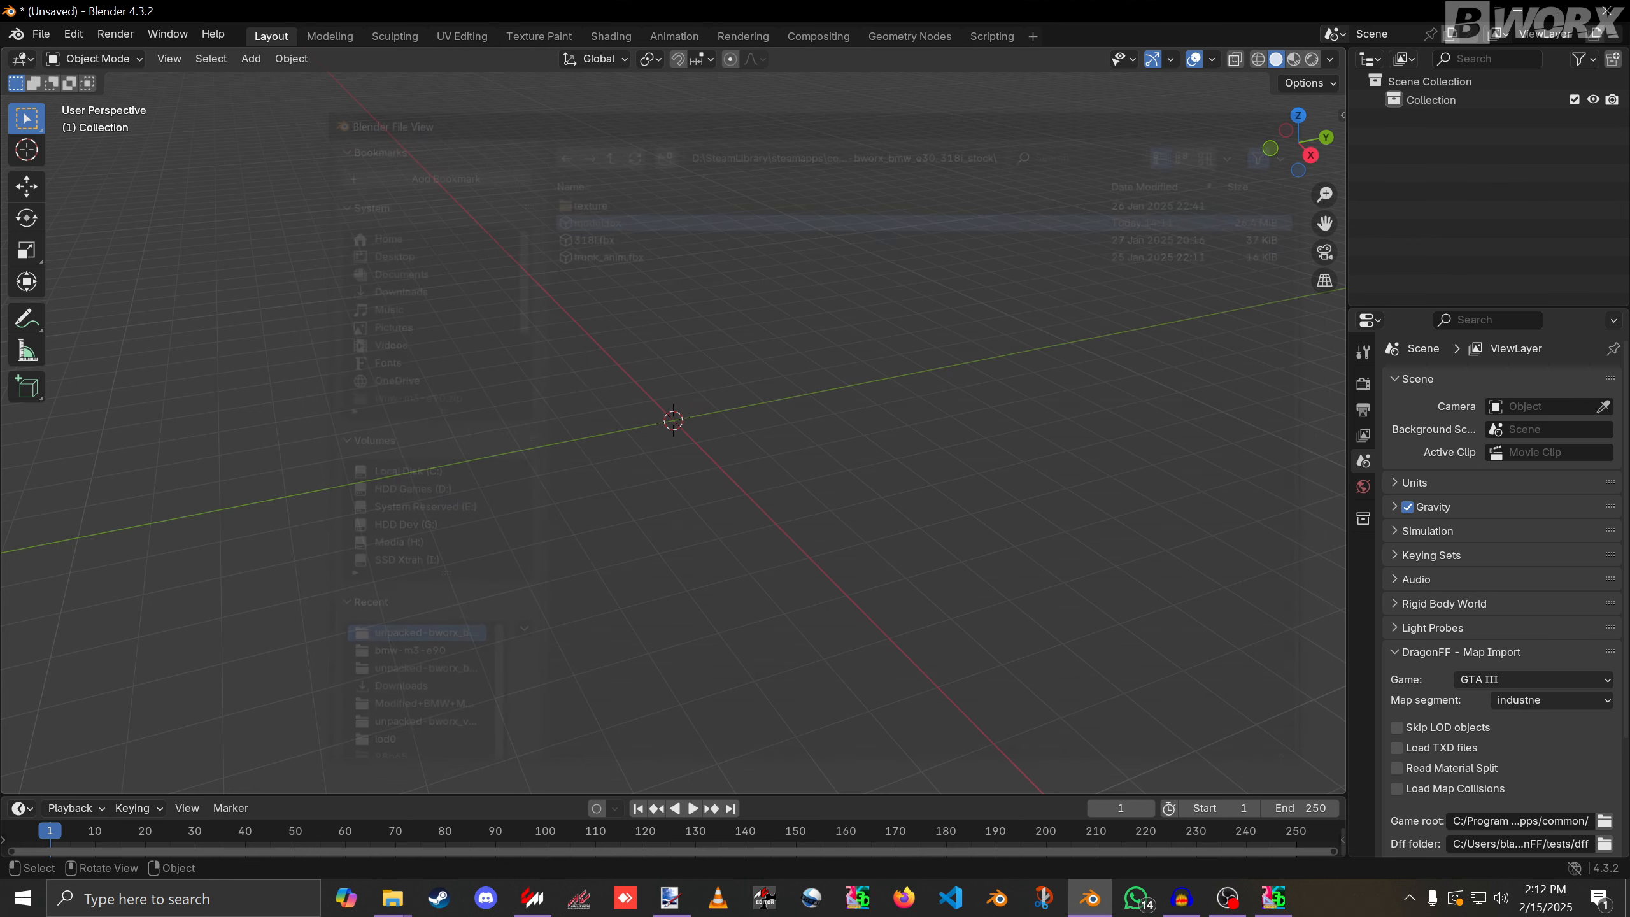
Deselect the imported model and examine the car's body from the front bumper around to the rear.
scroll(673, 421, "up", 6)
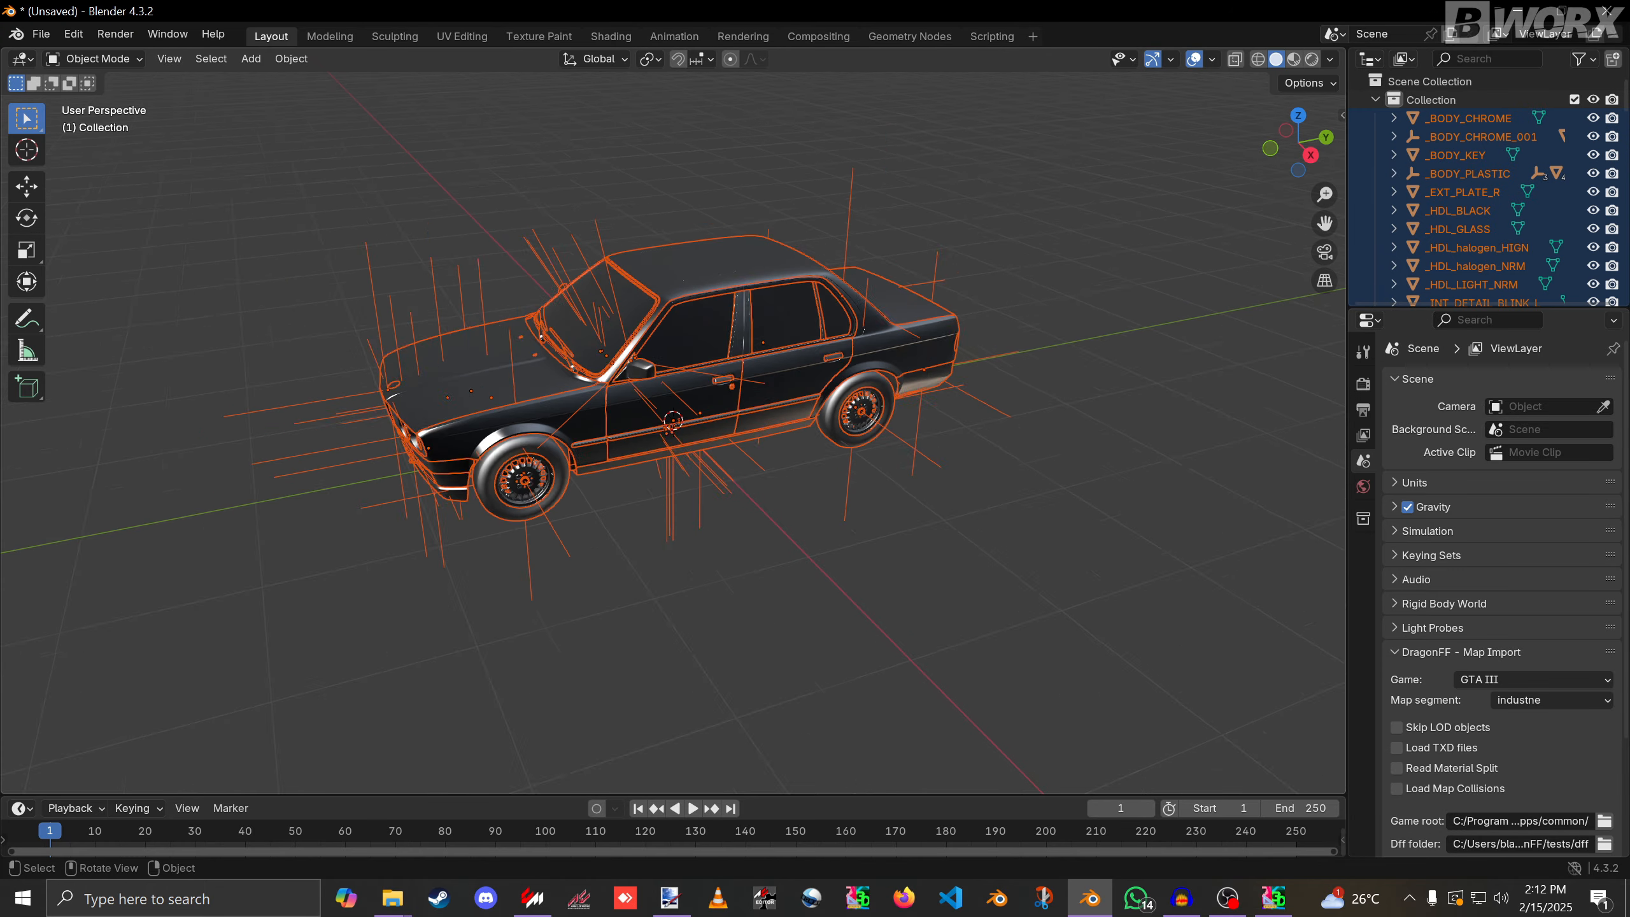
key("alt+a")
middle_click_drag(673, 421, 749, 390)
scroll(749, 390, "up", 4)
left_click(411, 491)
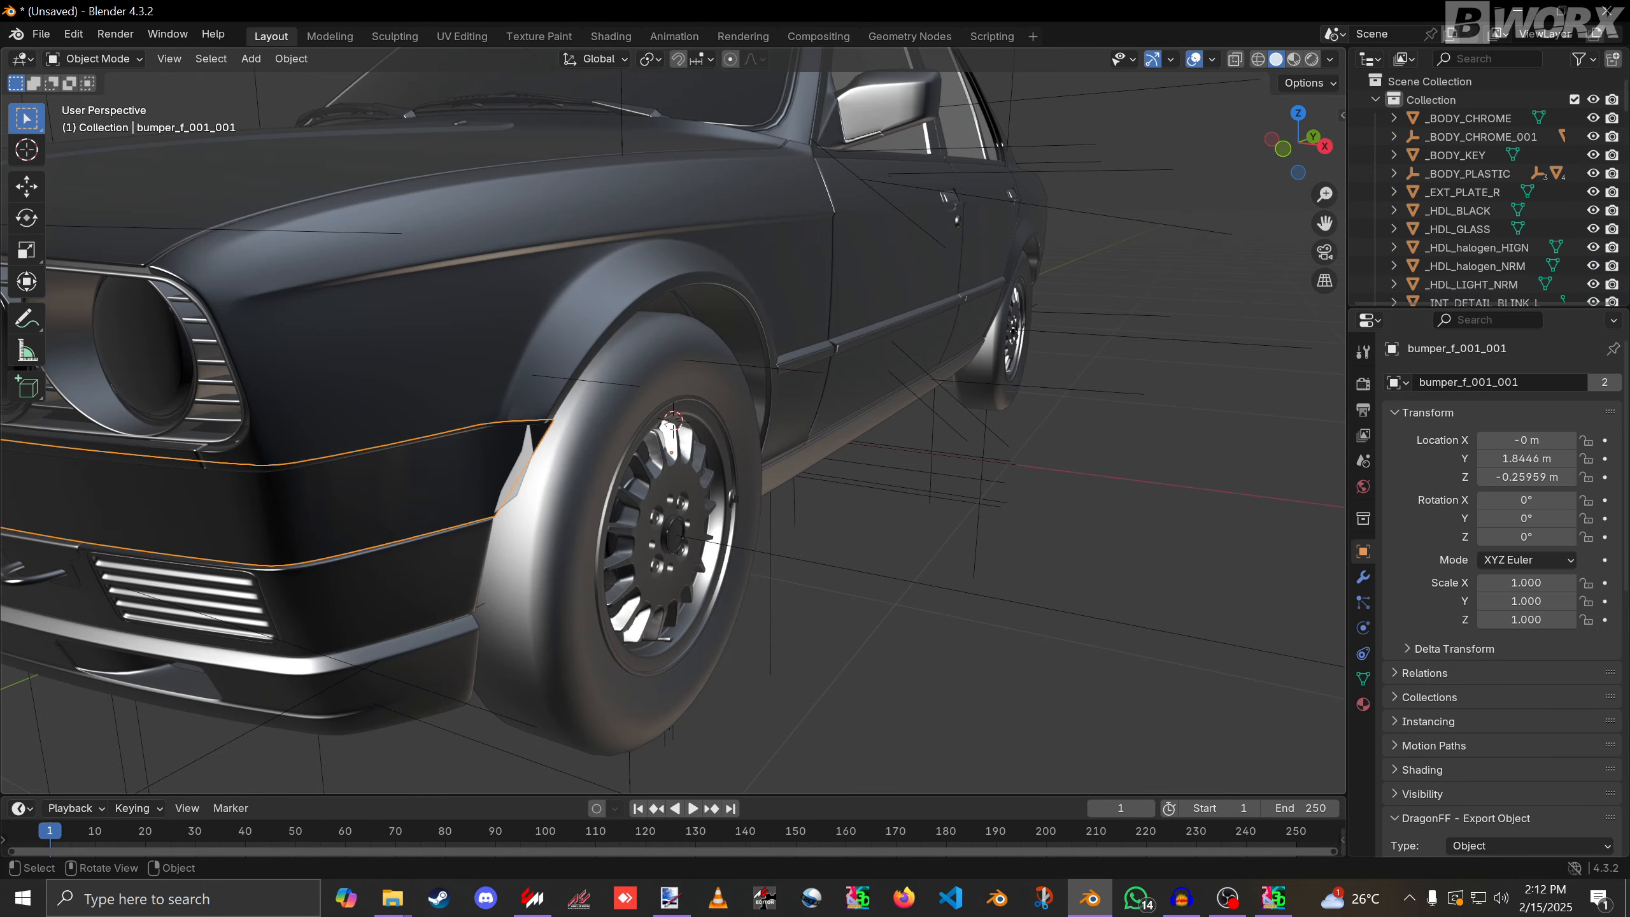
middle_click_drag(411, 490, 930, 490)
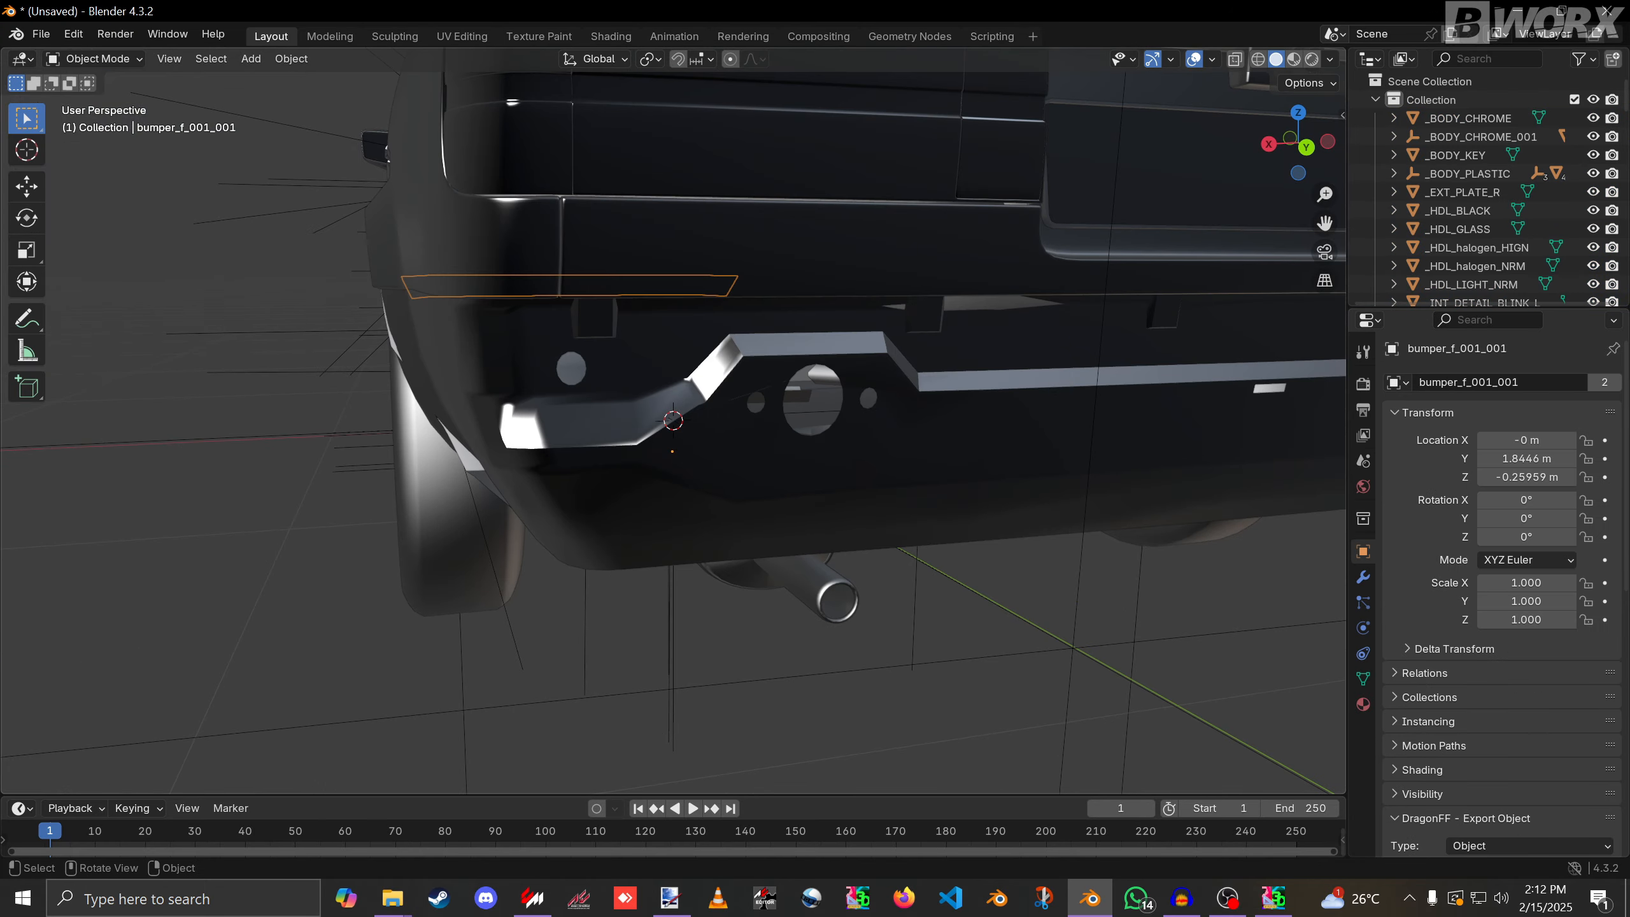
Isolate the inner trunk panel (e30_truck_inner) and the rear bumper (stone) in local view and deselect both.
left_click(796, 316)
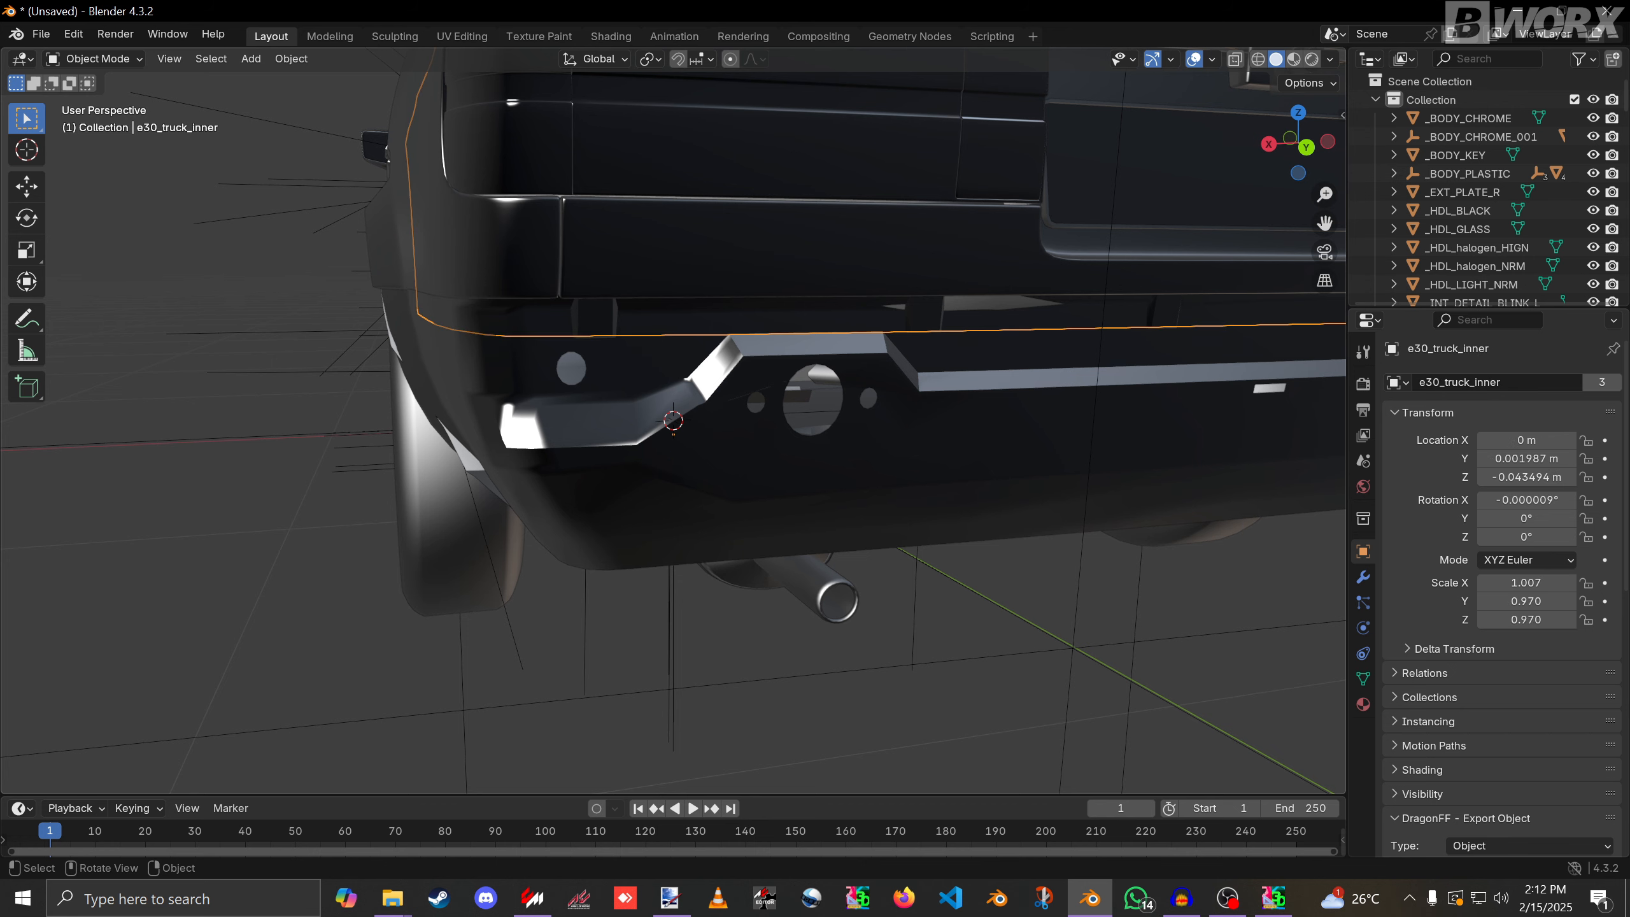
middle_click_drag(796, 316, 761, 314)
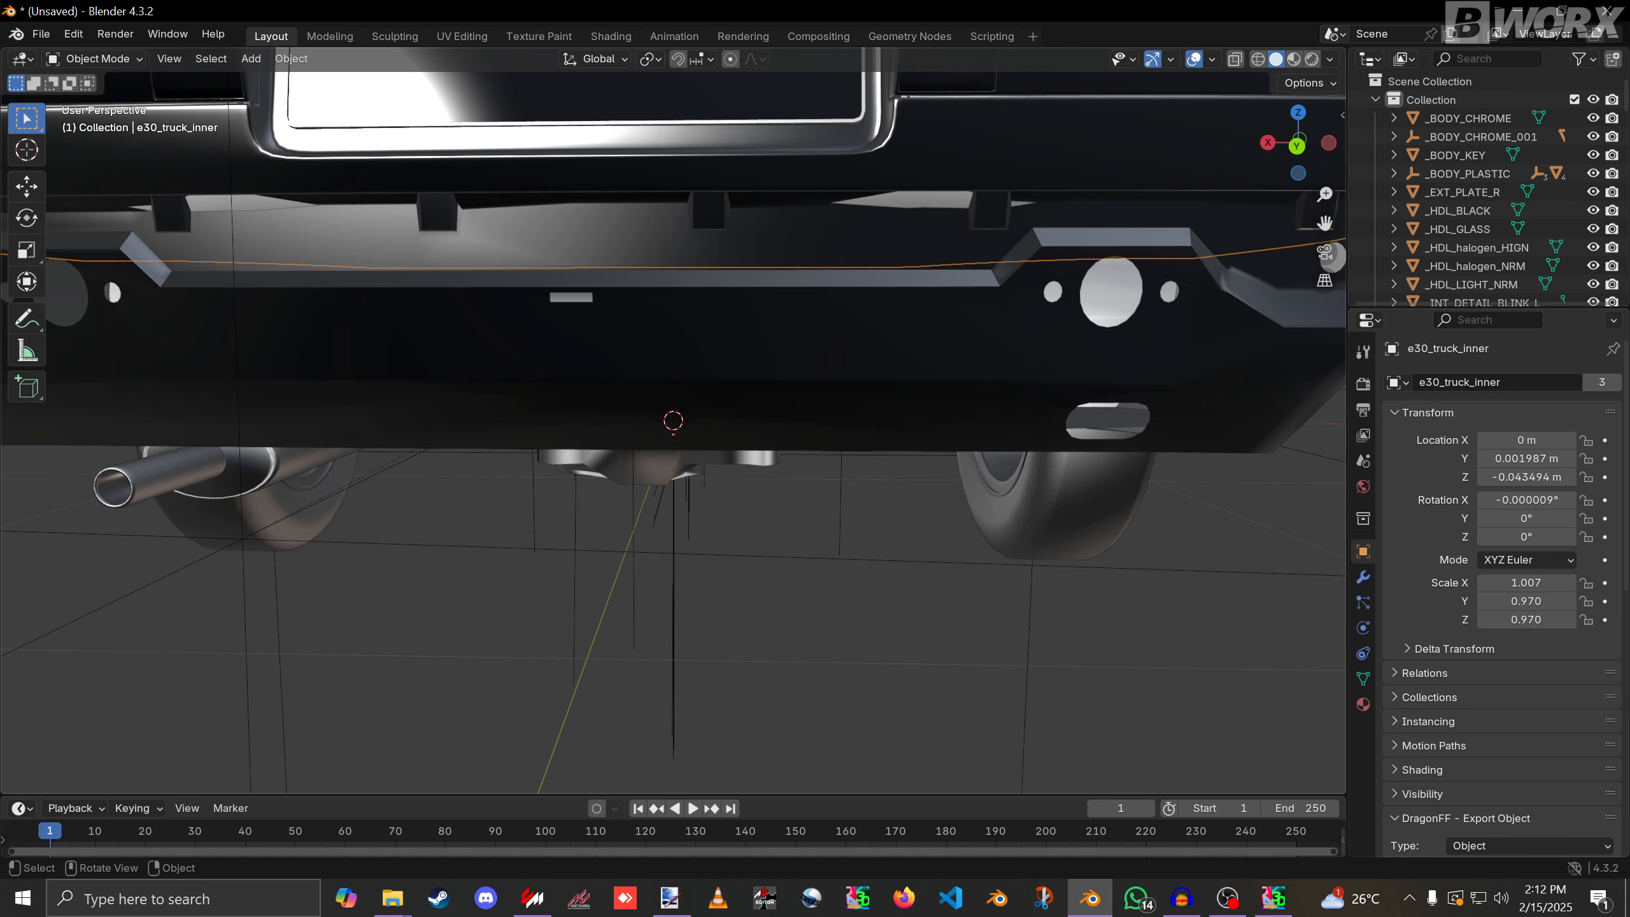
scroll(761, 314, "down", 2)
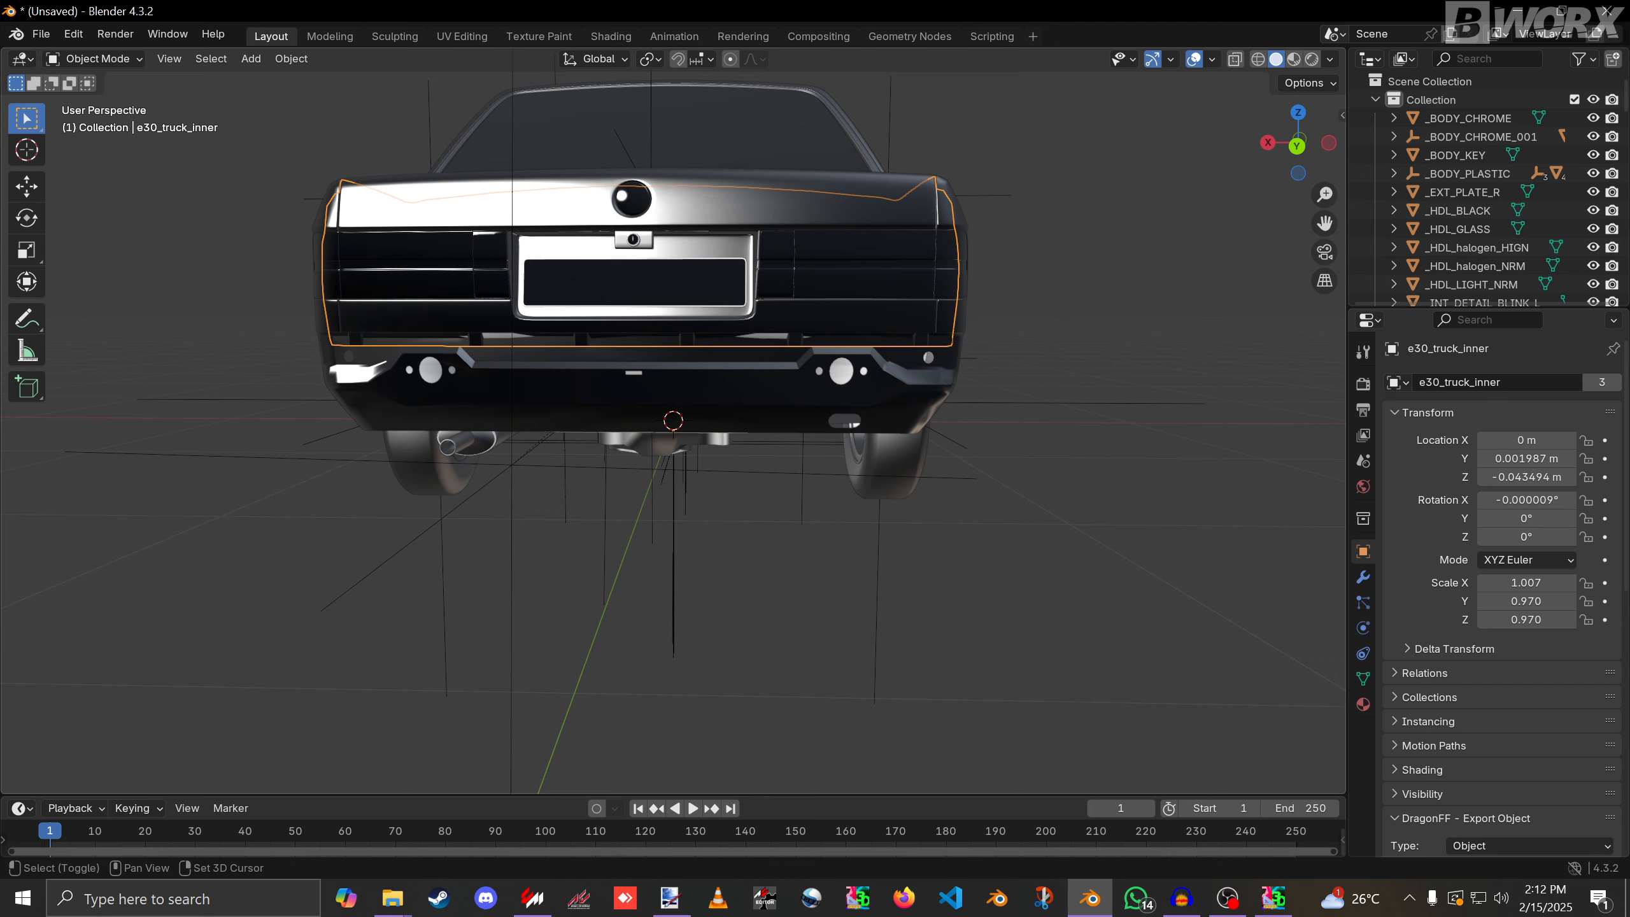
left_click(756, 388, "shift")
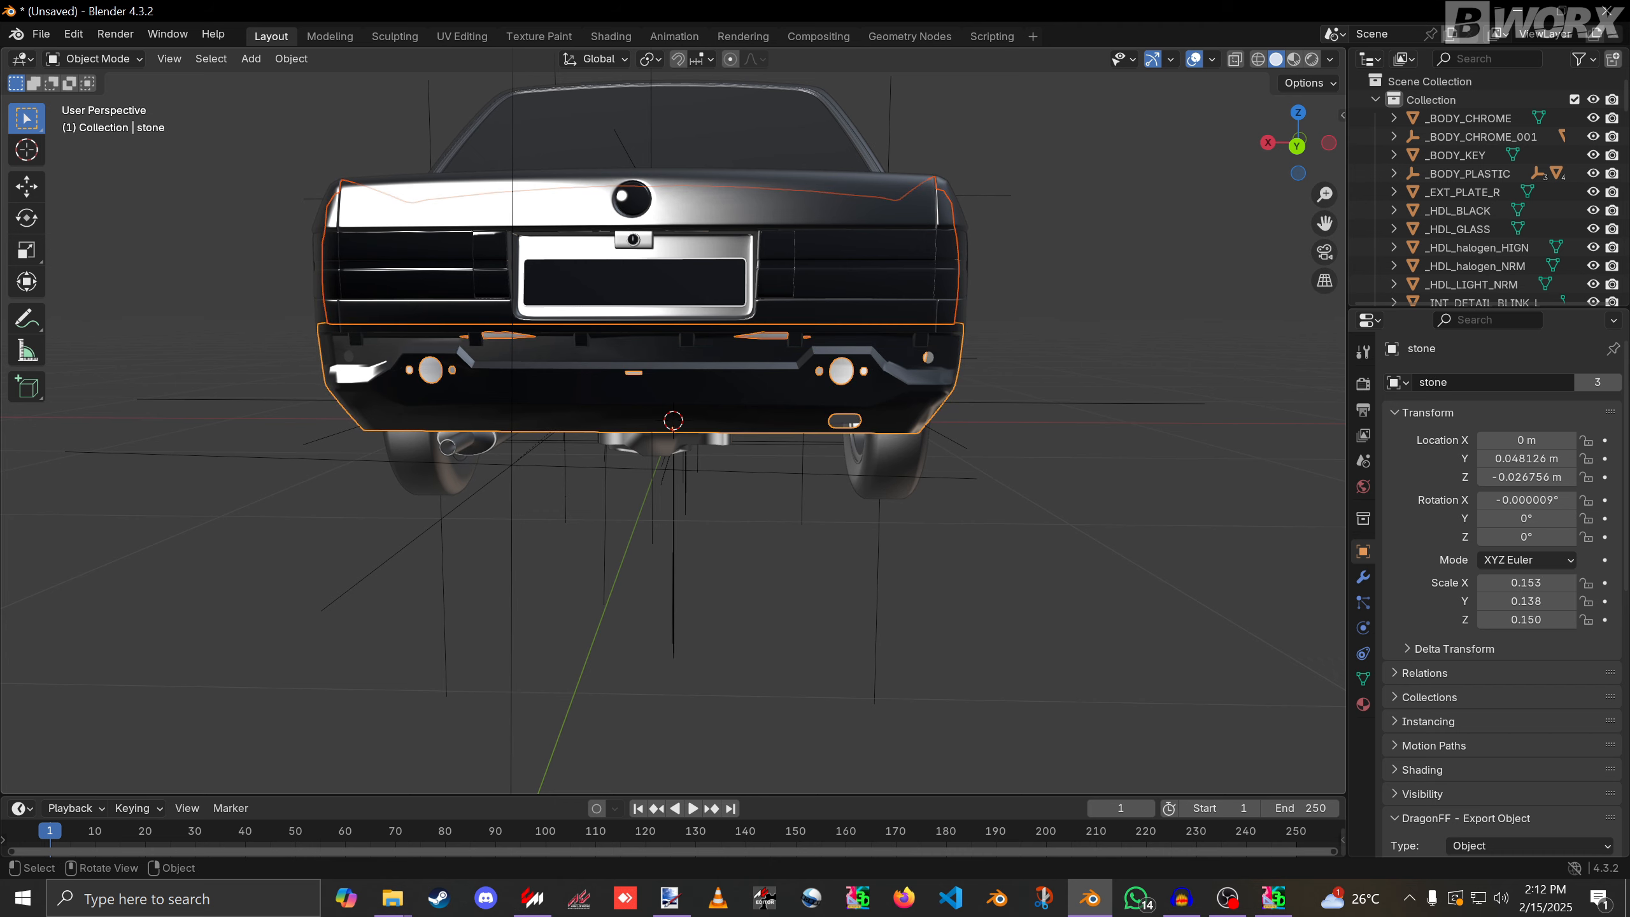
key("KP_Divide")
scroll(755, 387, "up", 3)
key("alt+a")
middle_click_drag(755, 388, 802, 370)
scroll(770, 388, "up", 2)
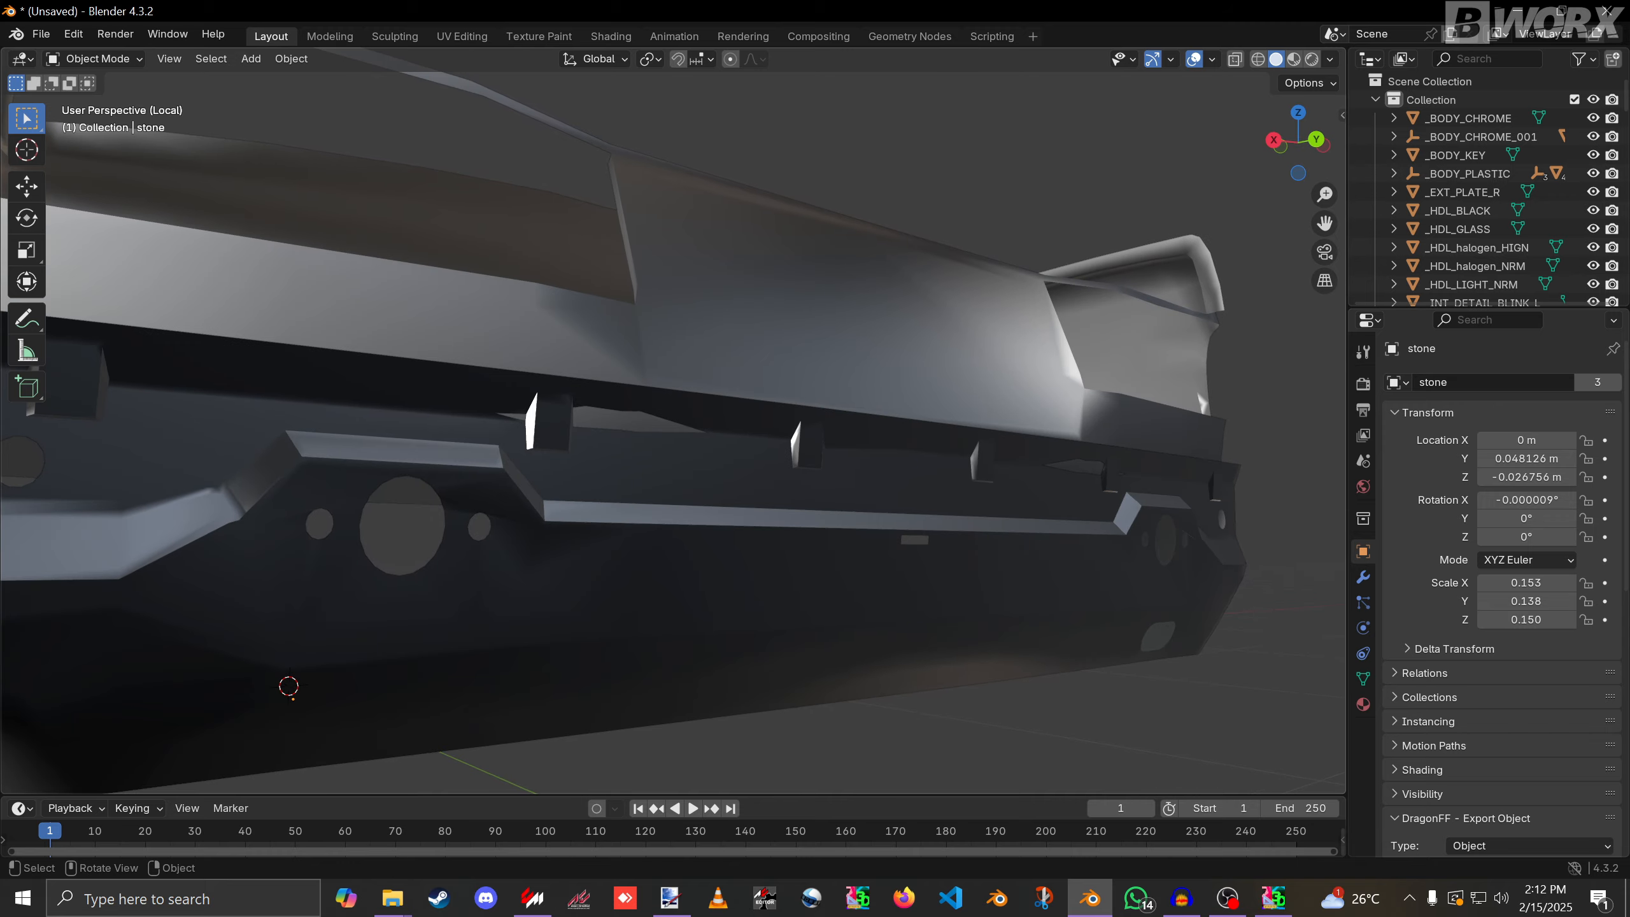
Open the e30_truck_inner mesh in Edit Mode and view it straight from the back.
left_click(802, 339)
key("Tab")
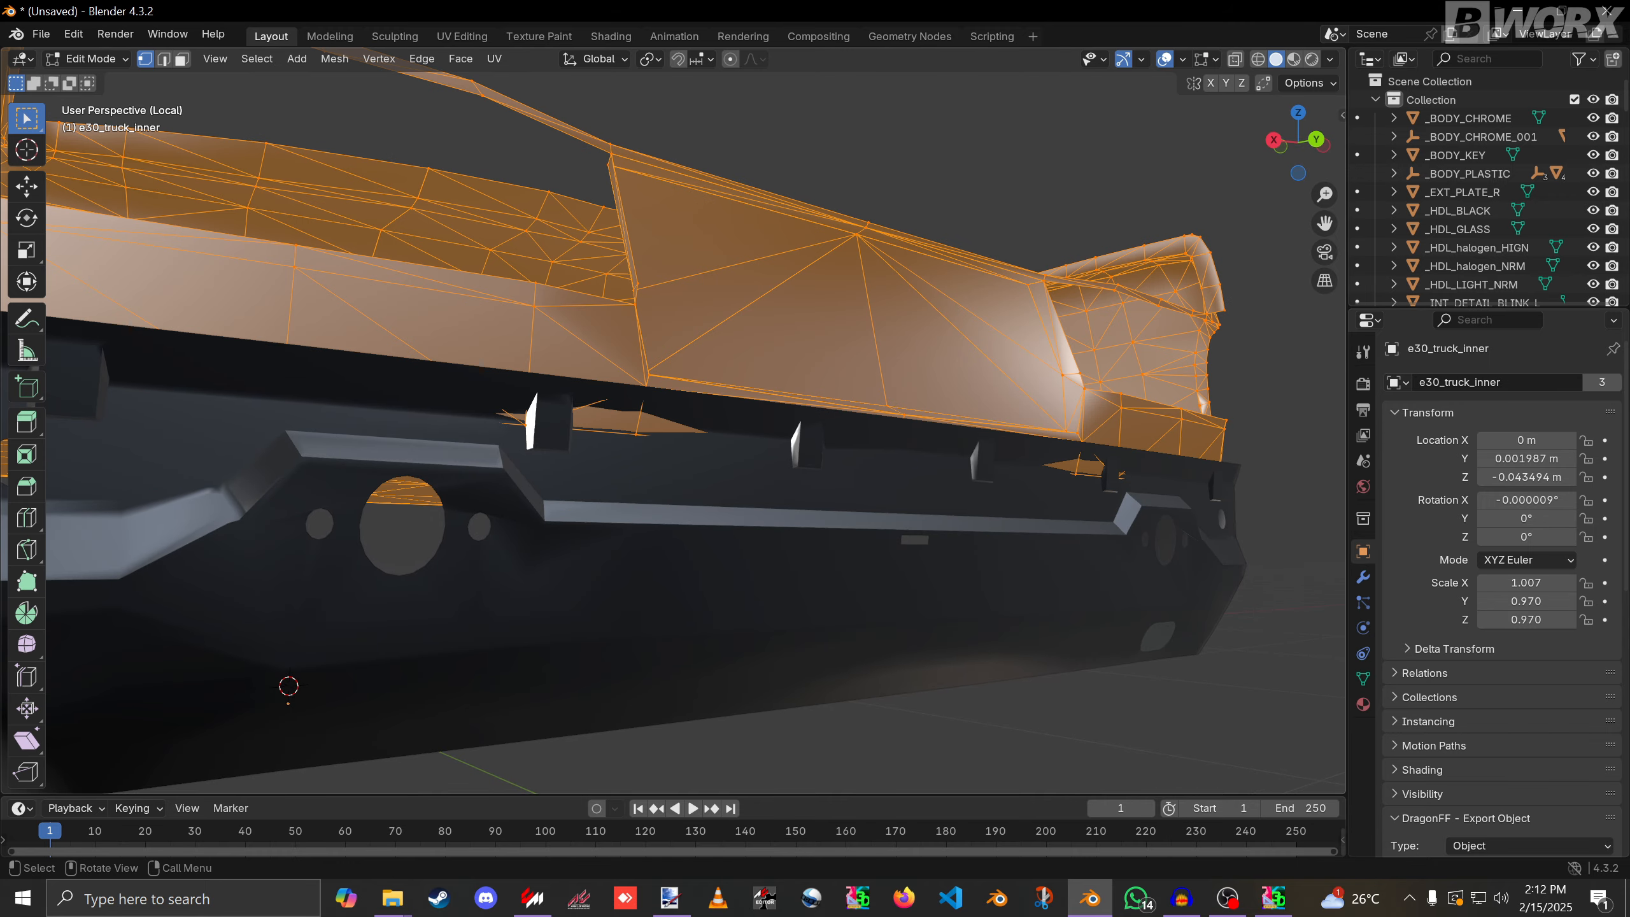
left_click(1316, 140)
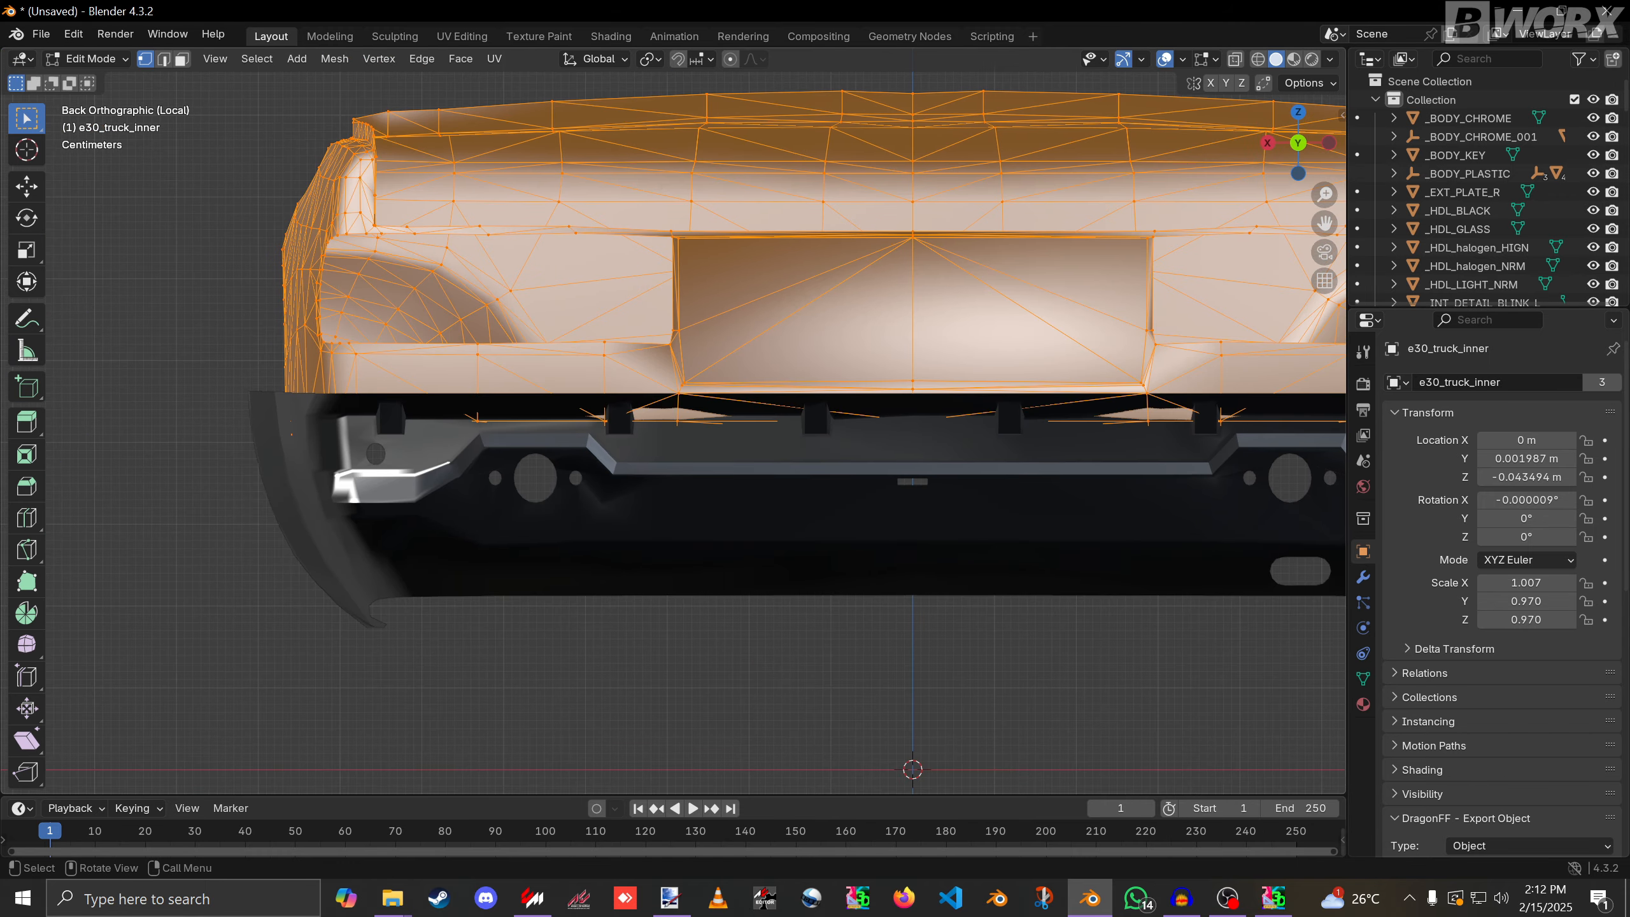
scroll(673, 419, "up", 10)
key("Tab")
key("Tab")
scroll(673, 419, "down", 6)
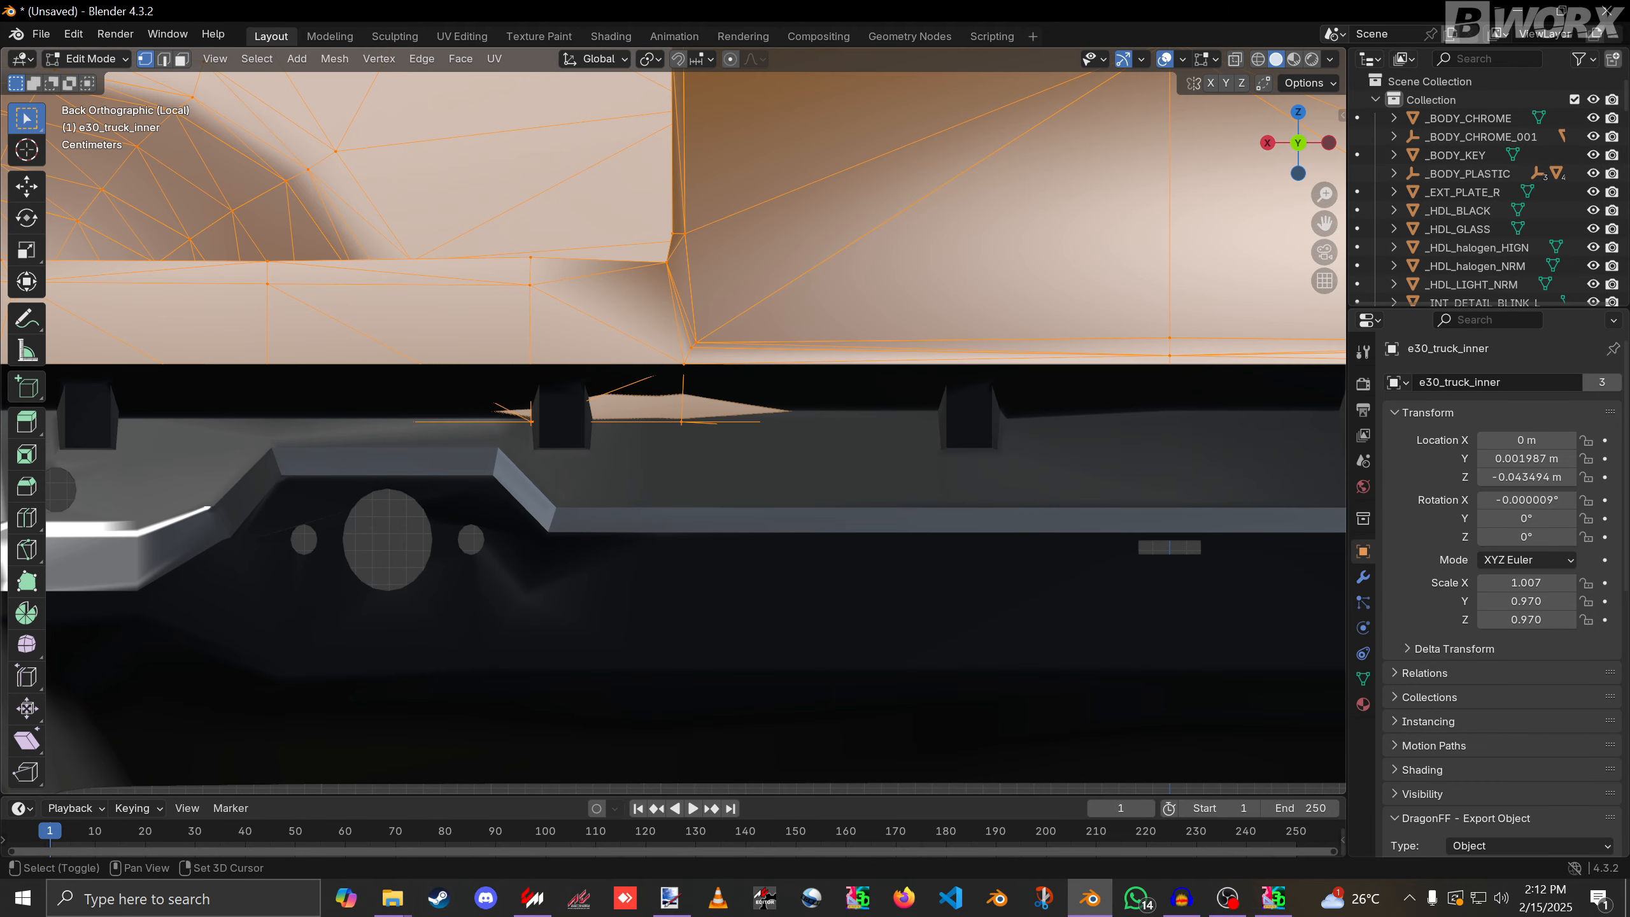
Check the trunk mesh in wireframe and select its vertices that poke through the rear bumper on one side.
key("shift+z")
middle_click_drag(674, 419, 718, 431)
scroll(718, 430, "down", 5)
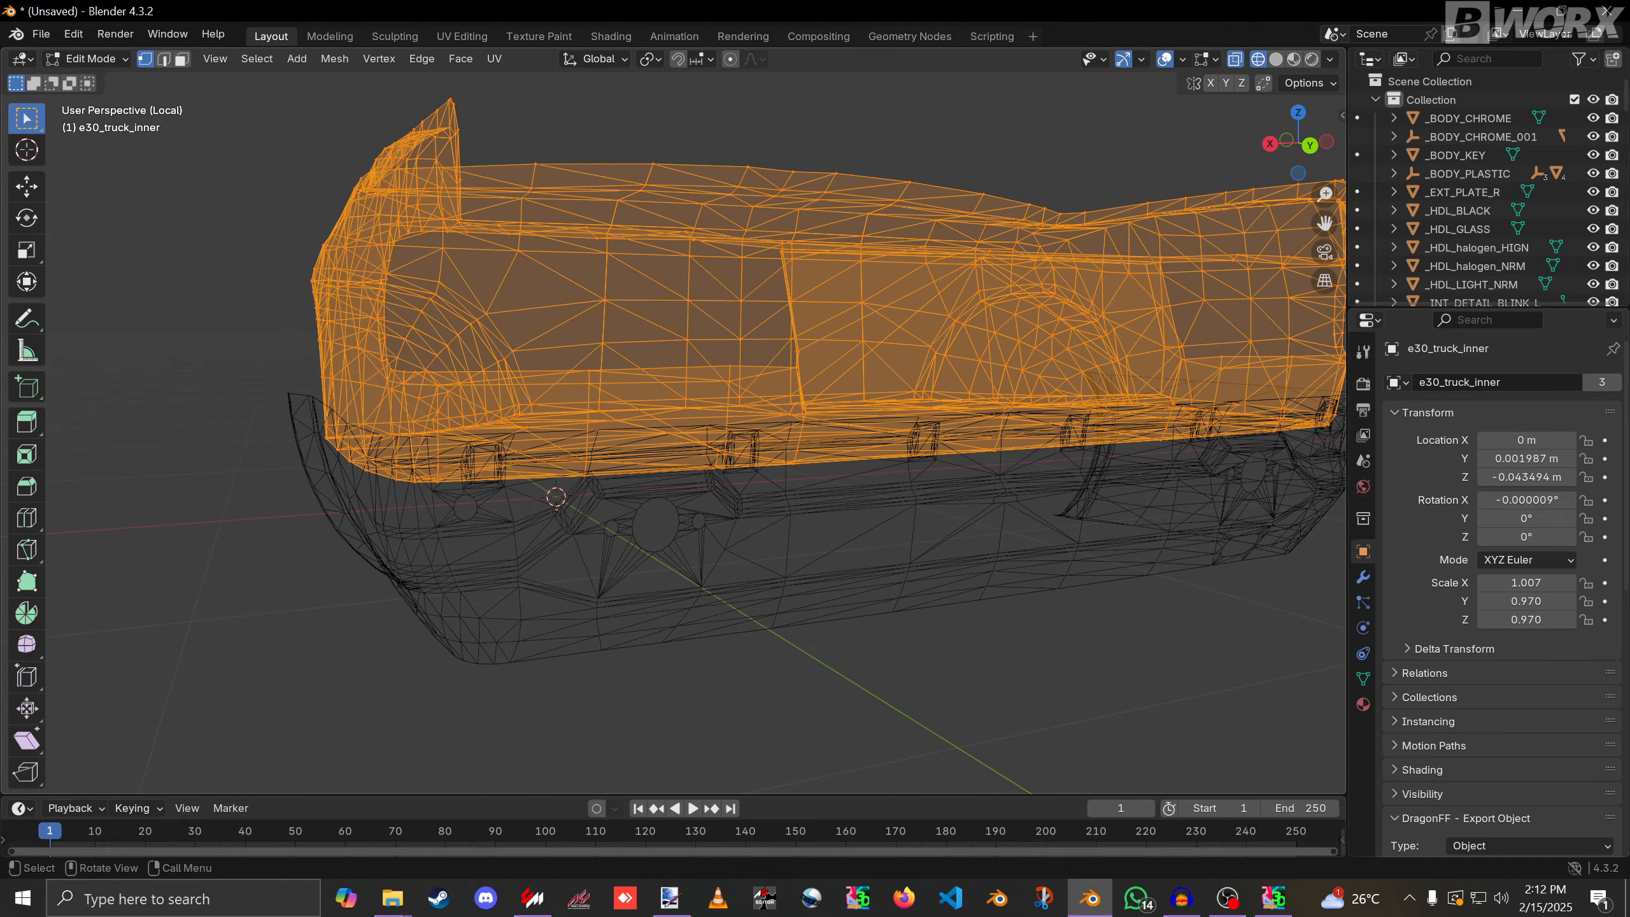
scroll(655, 514, "up", 8)
key("shift+z")
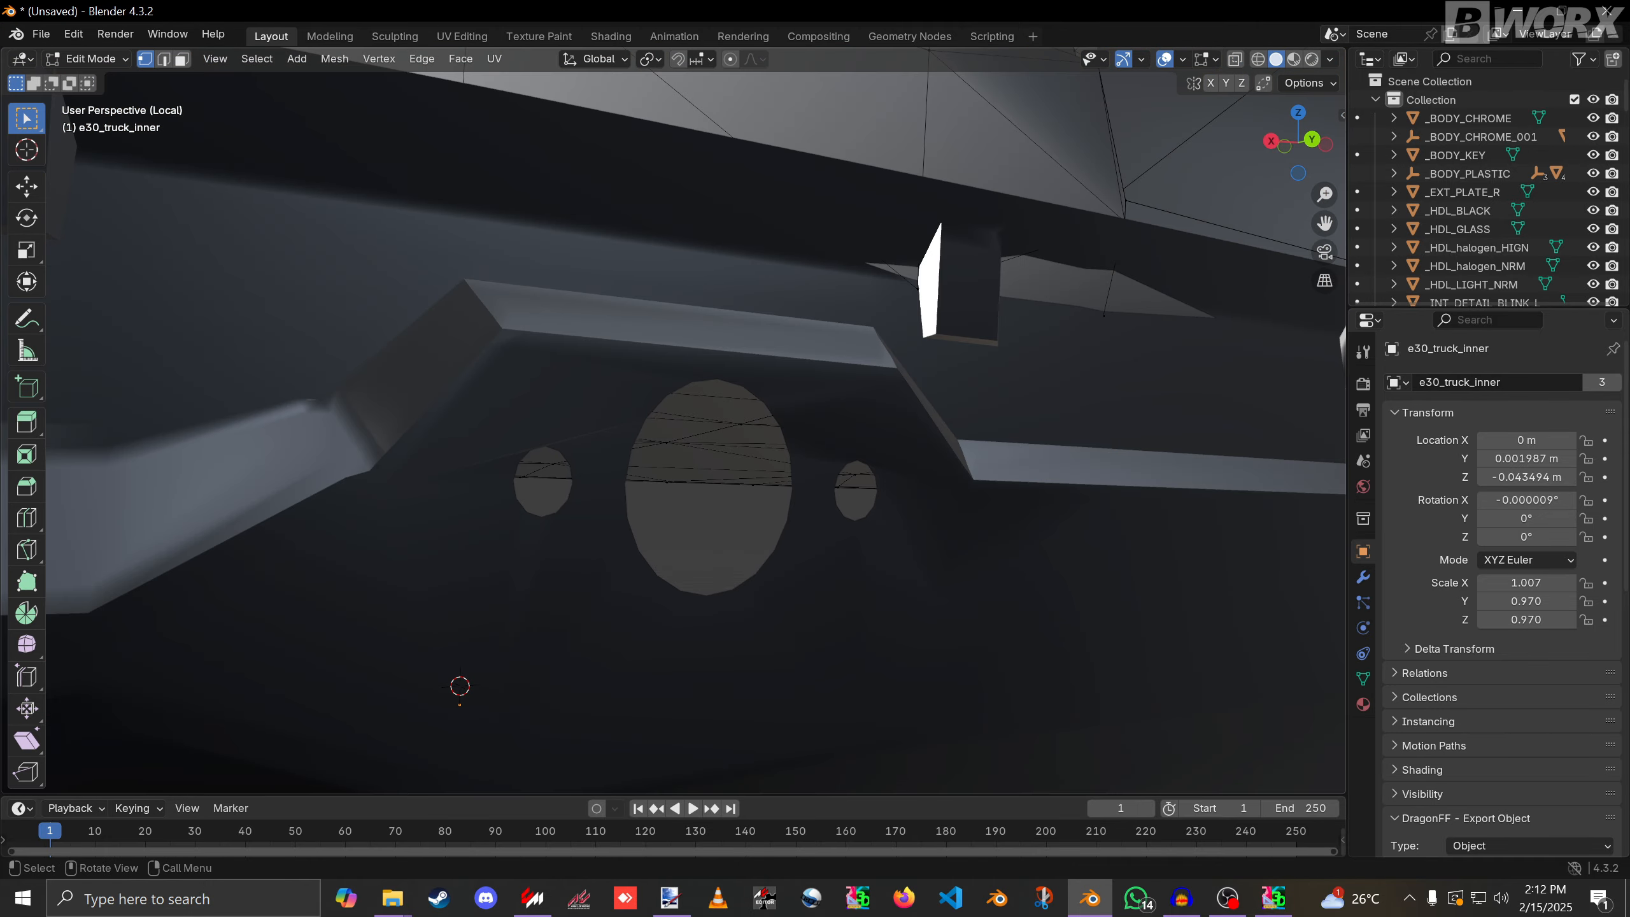
key("shift+z")
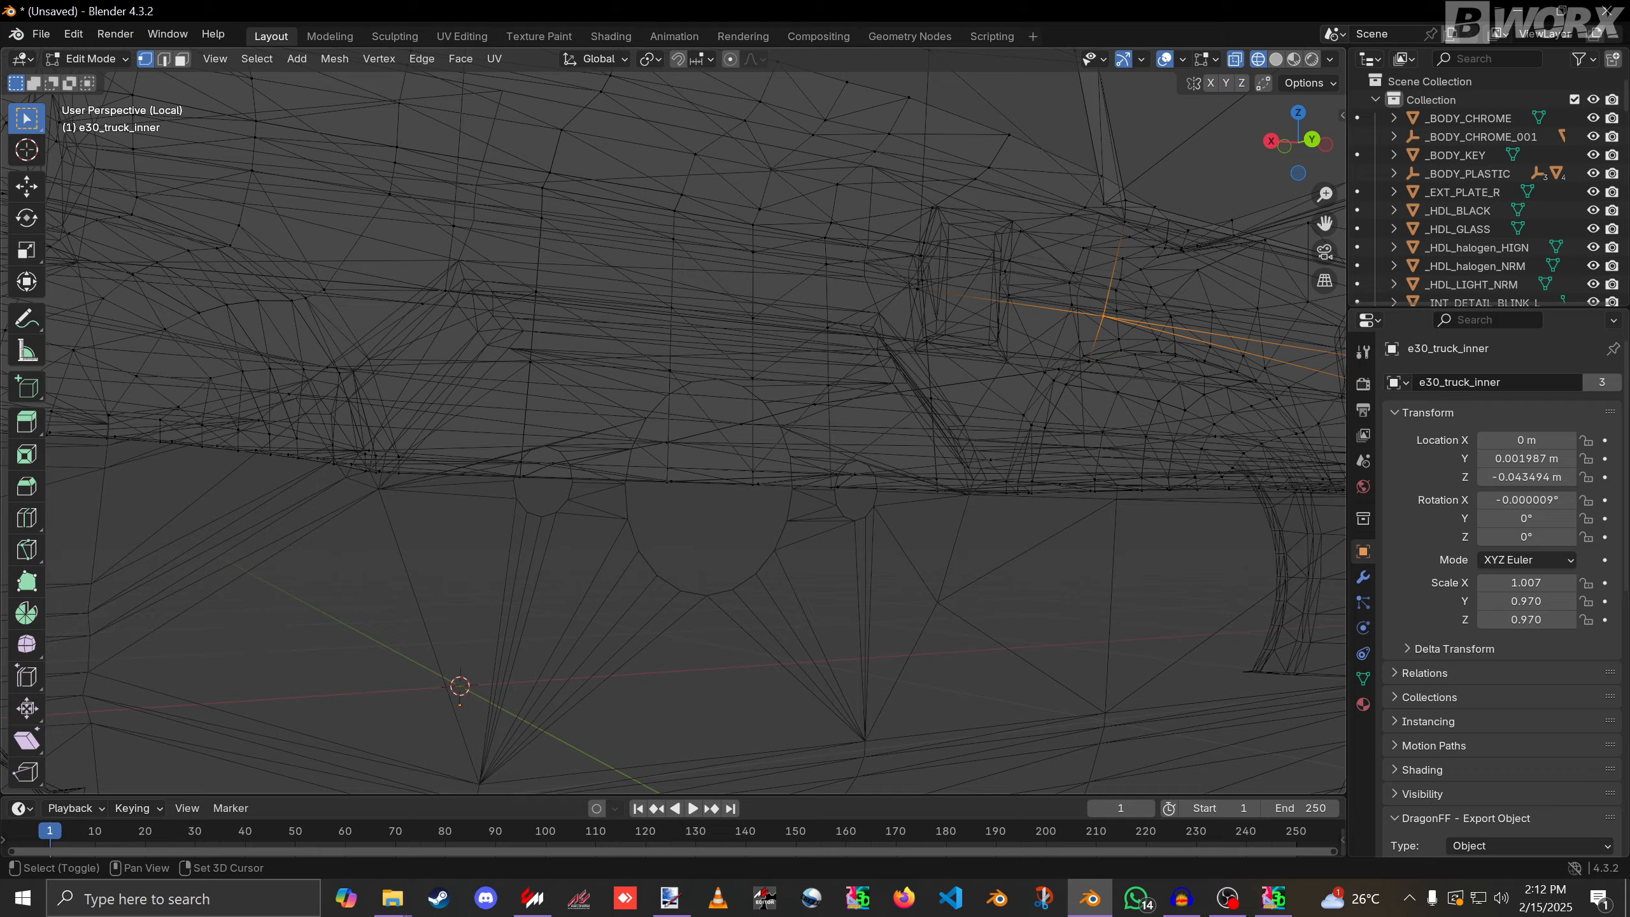
Extend the selection to the protruding trunk vertices on the opposite side and those beside the bumper bracket.
mouse_move(673, 424)
middle_mouse_down()
mouse_move(706, 417)
mouse_move(667, 427)
middle_mouse_up()
scroll(698, 427, "down", 3)
middle_click_drag(802, 427, 546, 450, "shift")
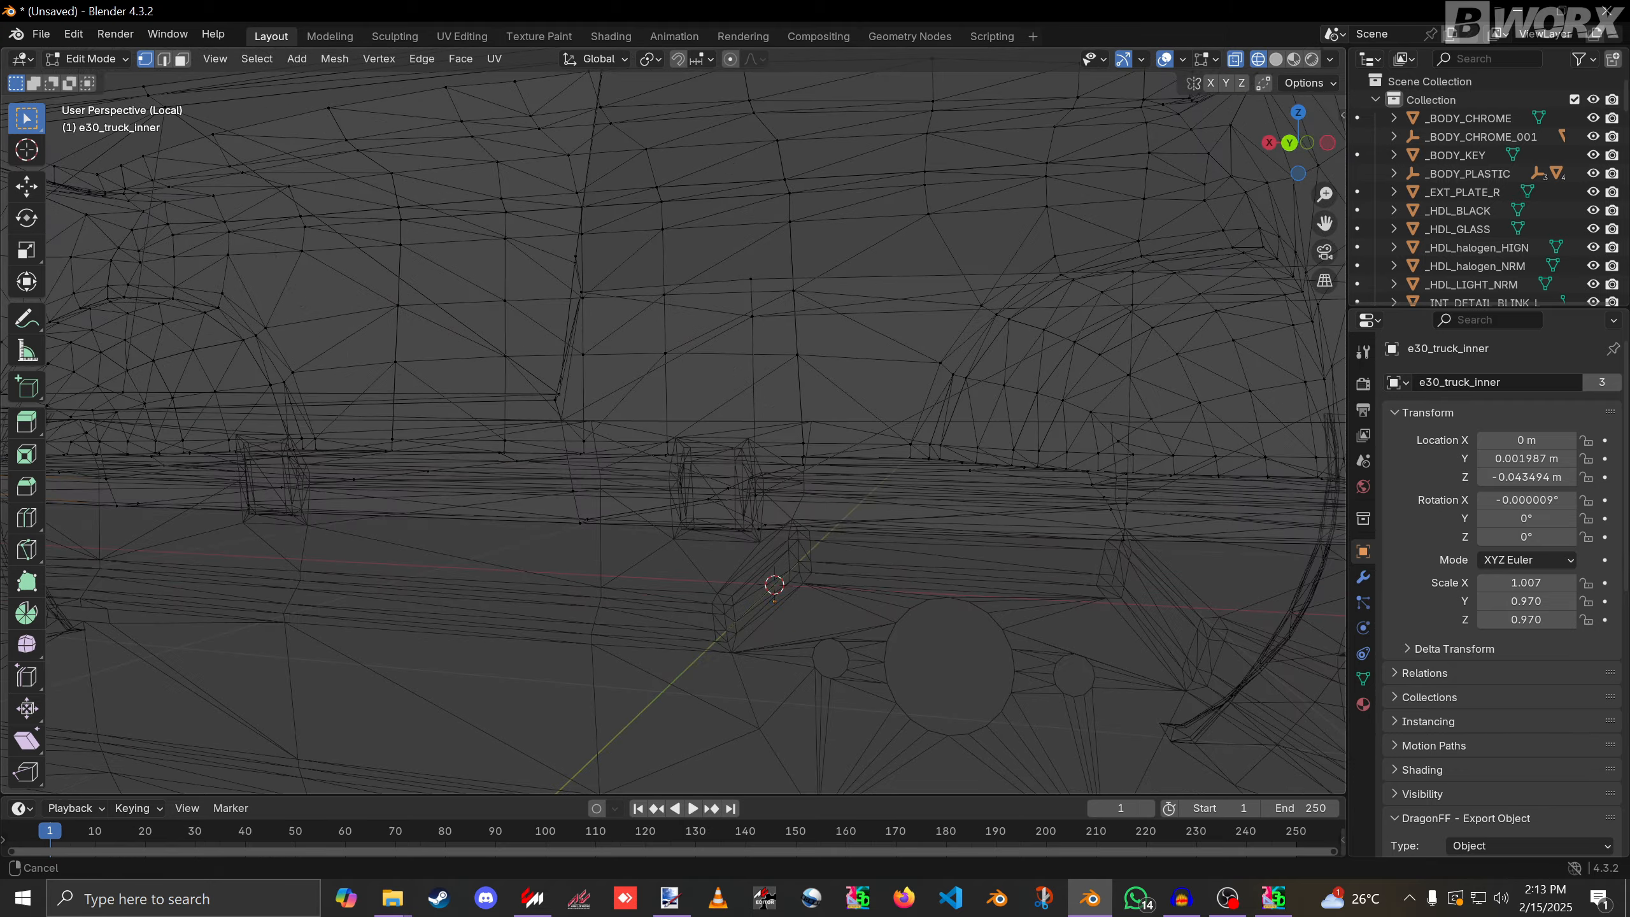
key("shift+z")
key("shift+z")
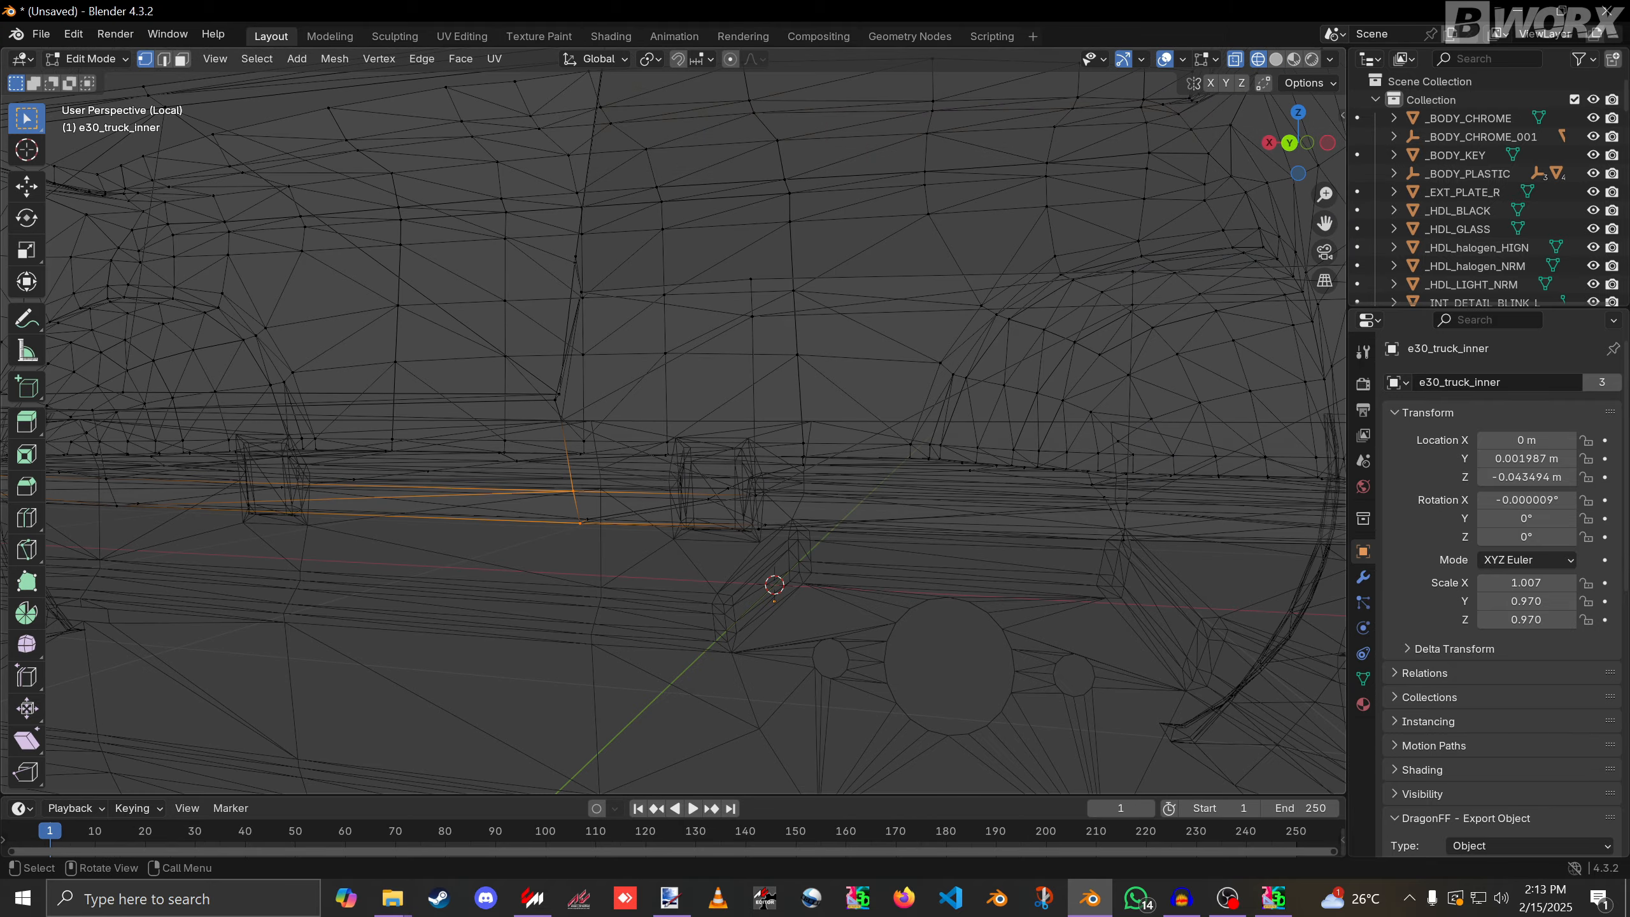
mouse_move(674, 424)
middle_mouse_down()
mouse_move(606, 421)
mouse_move(720, 434)
middle_mouse_up()
key("shift+z")
scroll(680, 437, "up", 3)
key("shift+z")
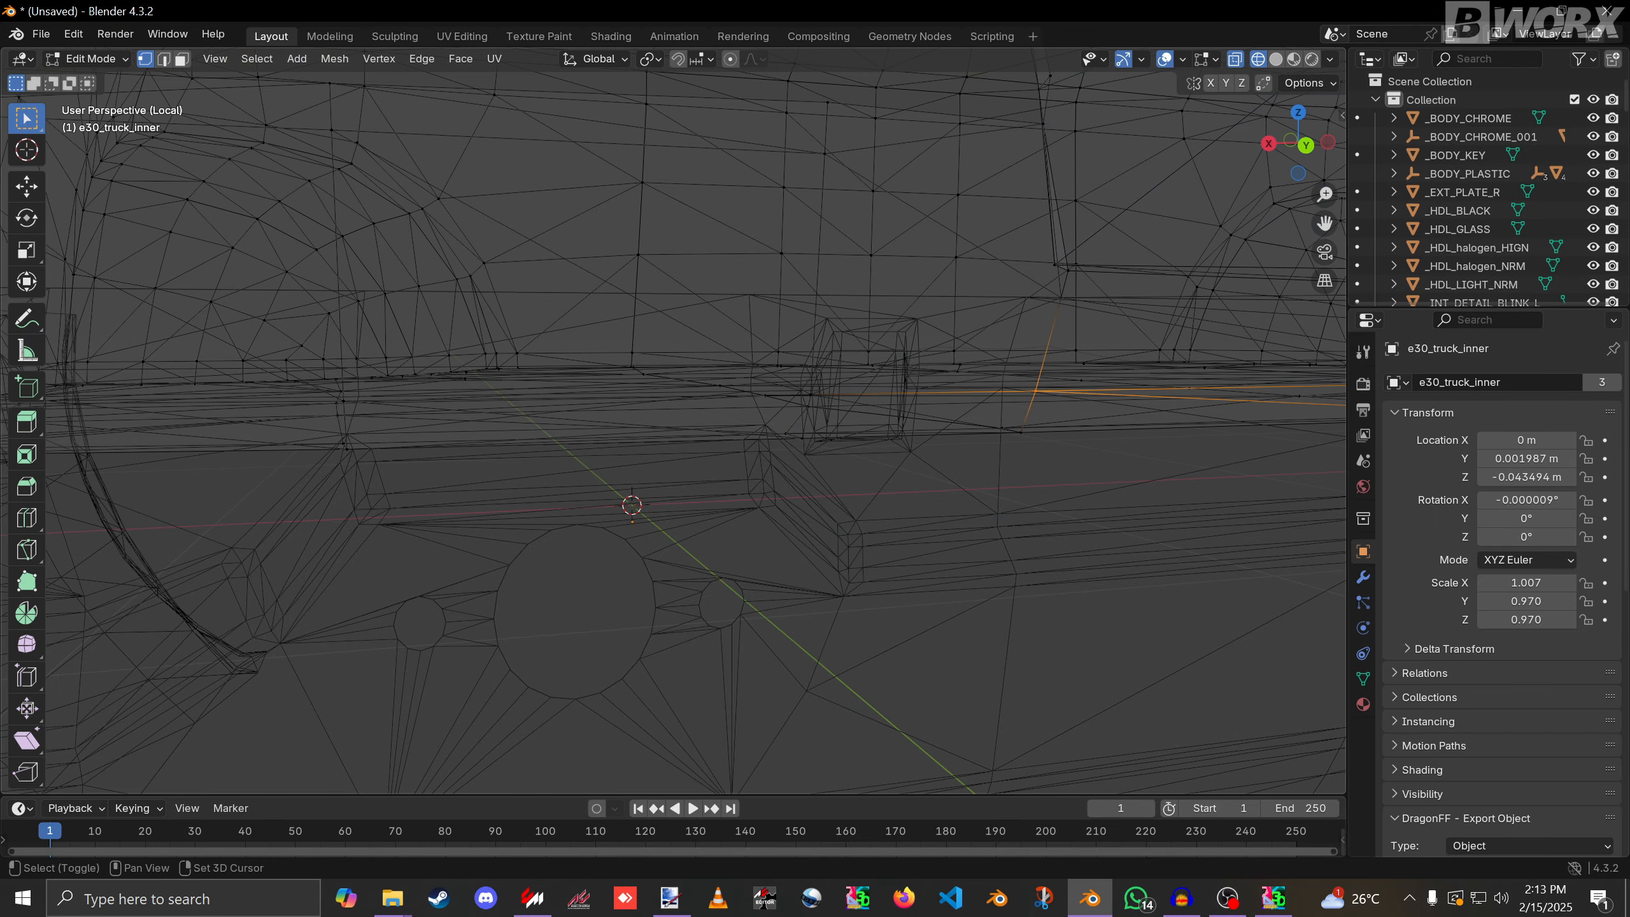
left_click(811, 391, "shift")
middle_click_drag(811, 393, 706, 407)
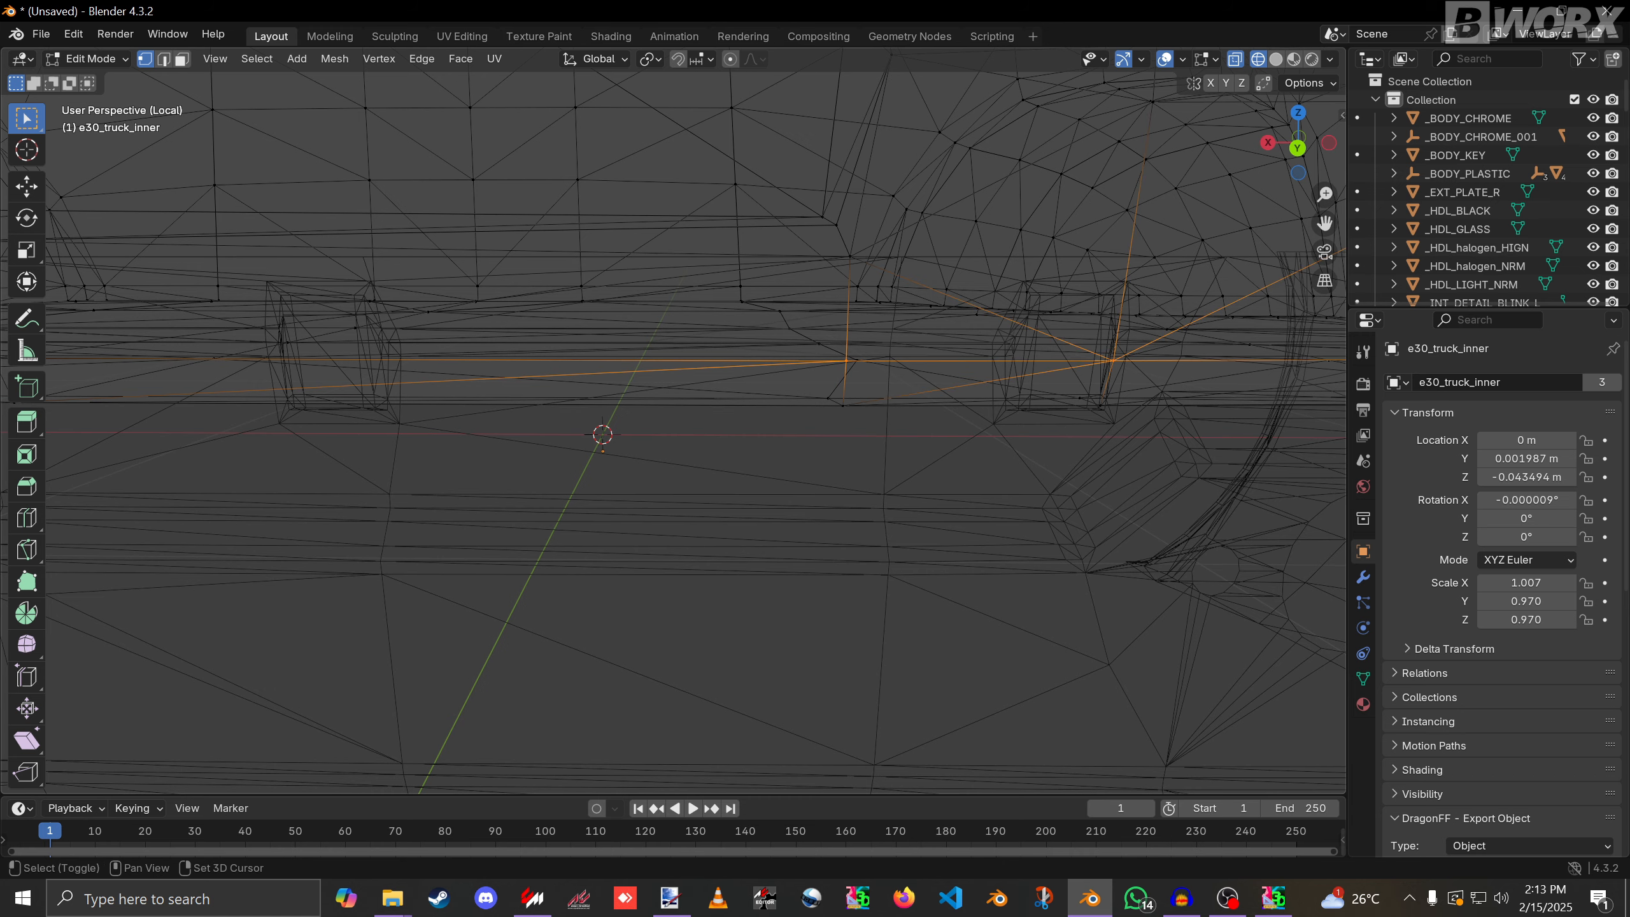
Move the selected trunk vertices along the global Y axis until they sit behind the rear bumper, and clear the selection.
key("shift+z")
middle_click_drag(706, 407, 539, 391)
key("g")
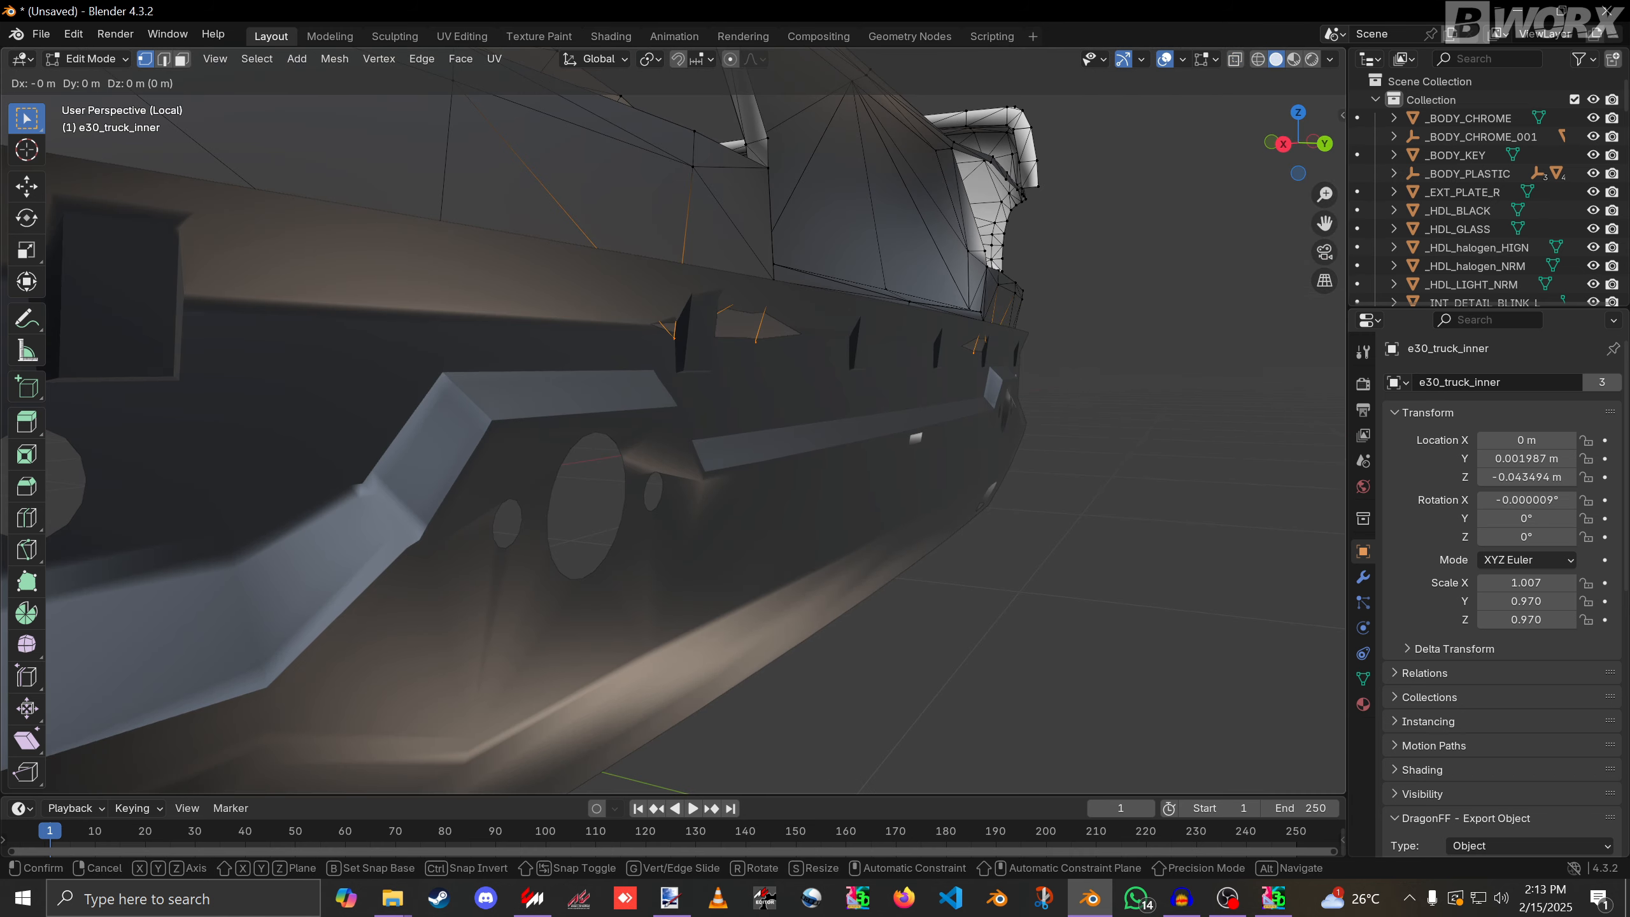
key("y")
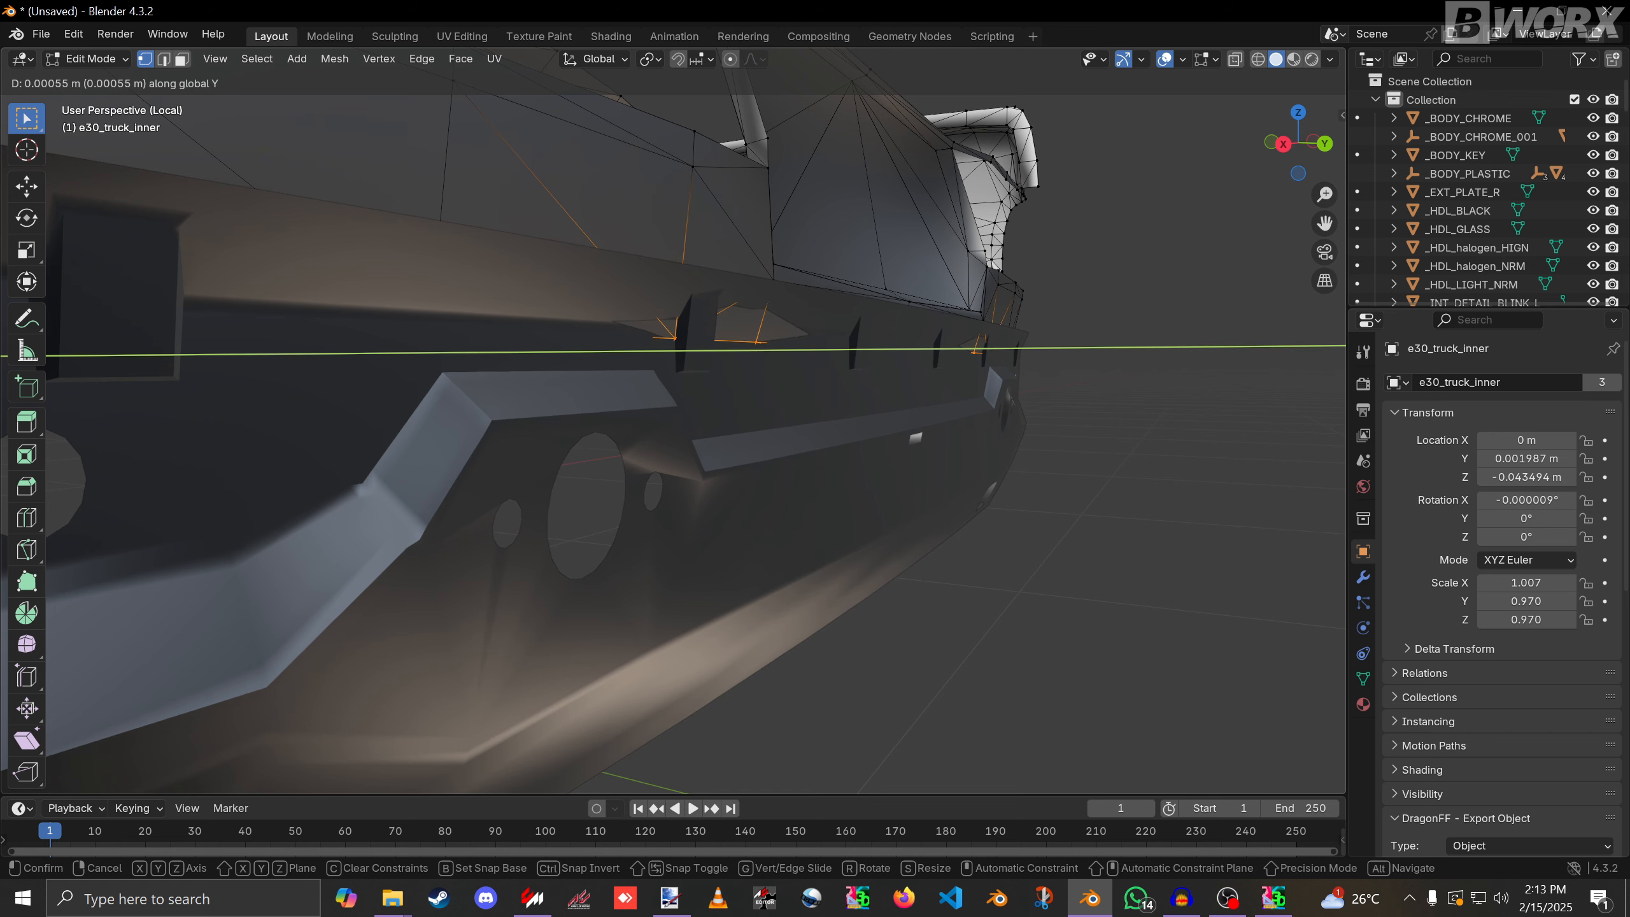
key("Return")
key("alt+a")
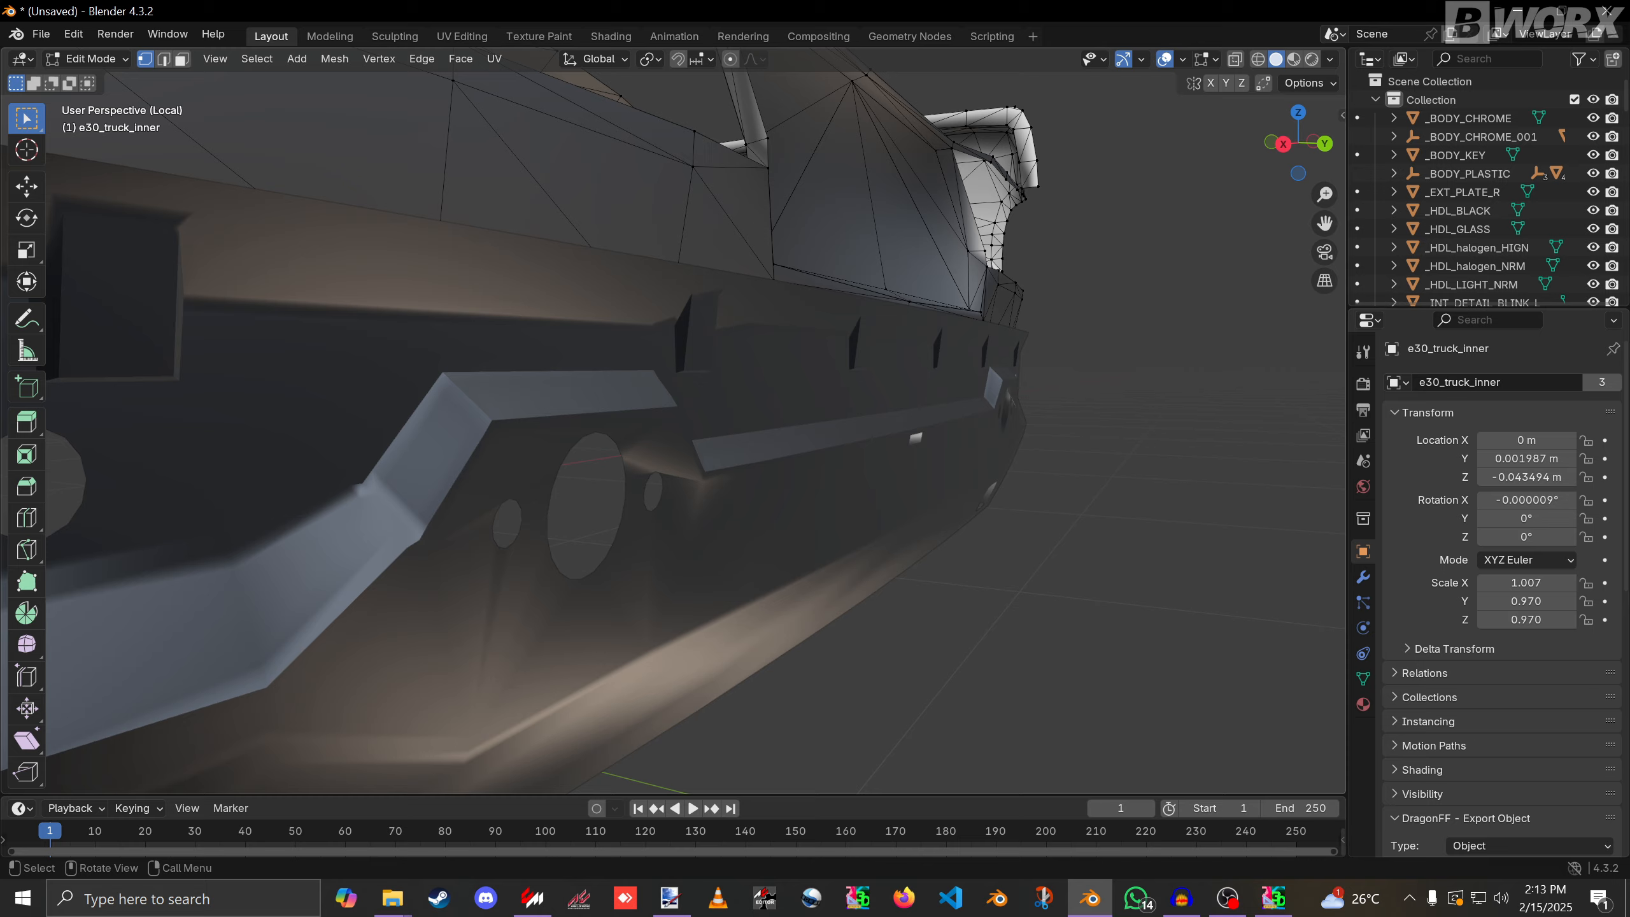
Return to Object Mode, exit local view to show the whole car, and view it from the front.
scroll(674, 422, "down", 5)
key("Tab")
key("KP_Divide")
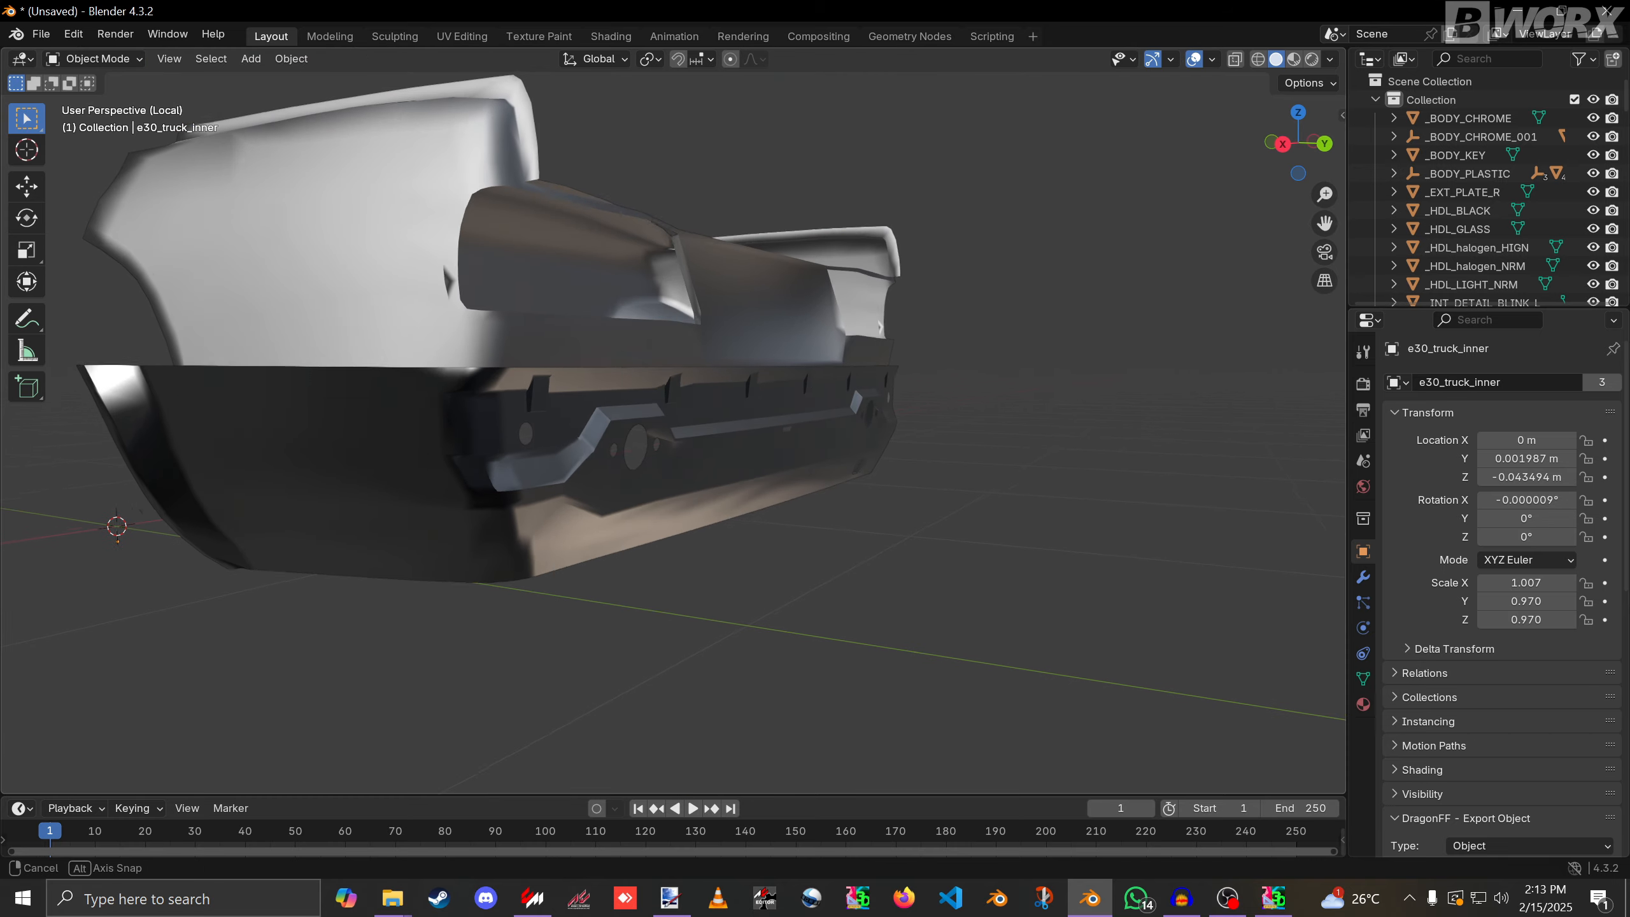
scroll(673, 421, "up", 8)
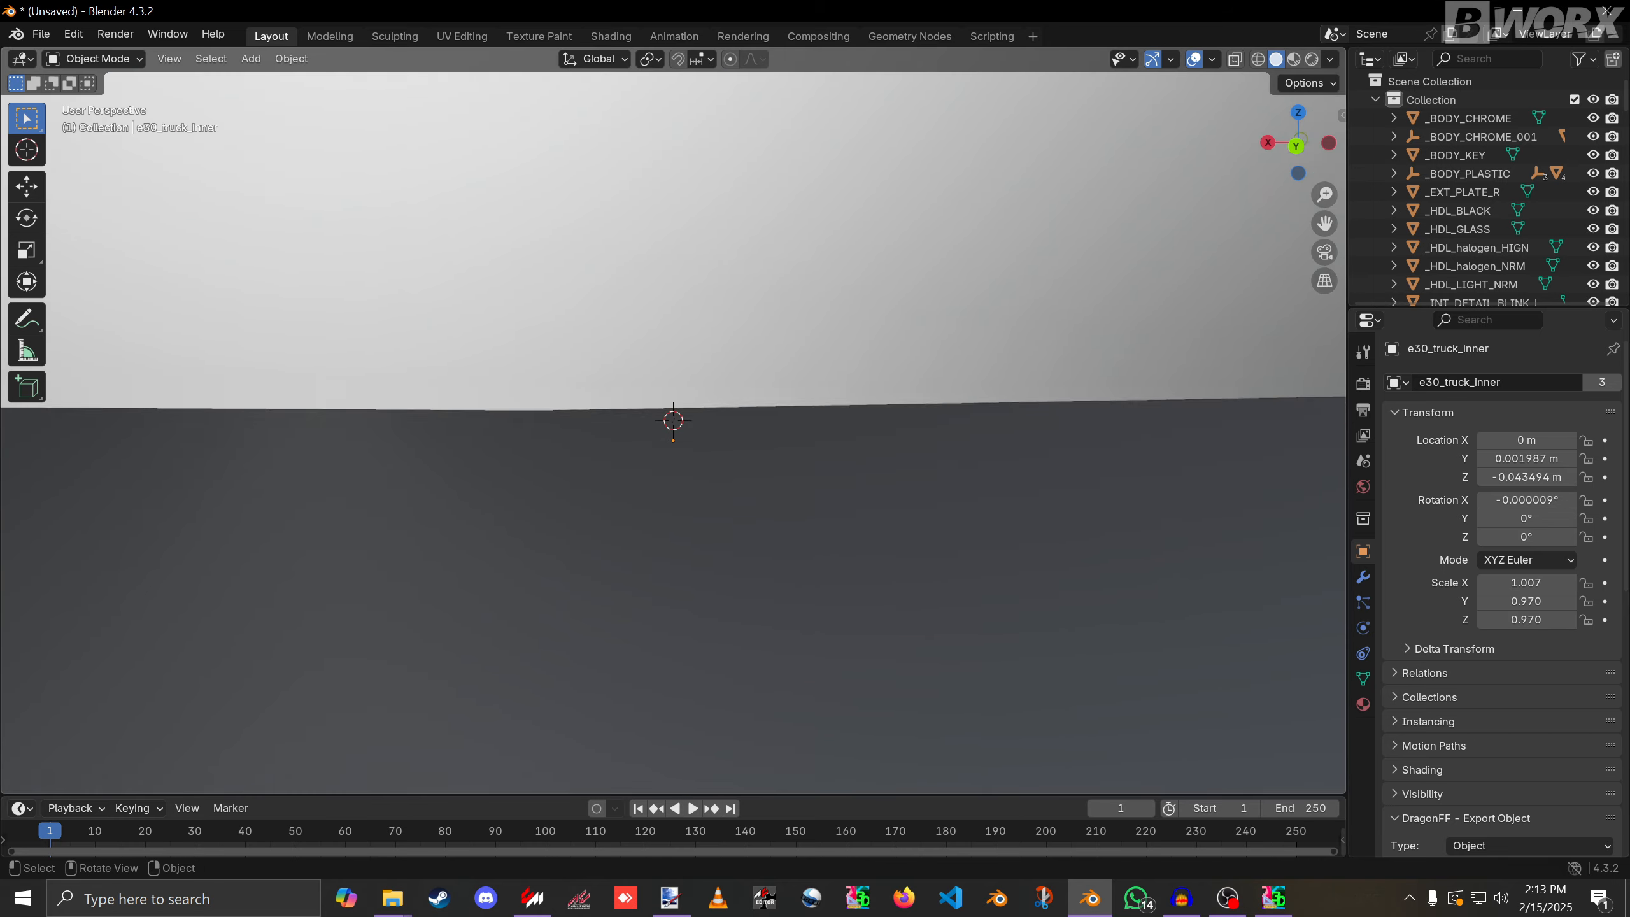
scroll(673, 421, "down", 3)
middle_click_drag(673, 421, 1148, 443)
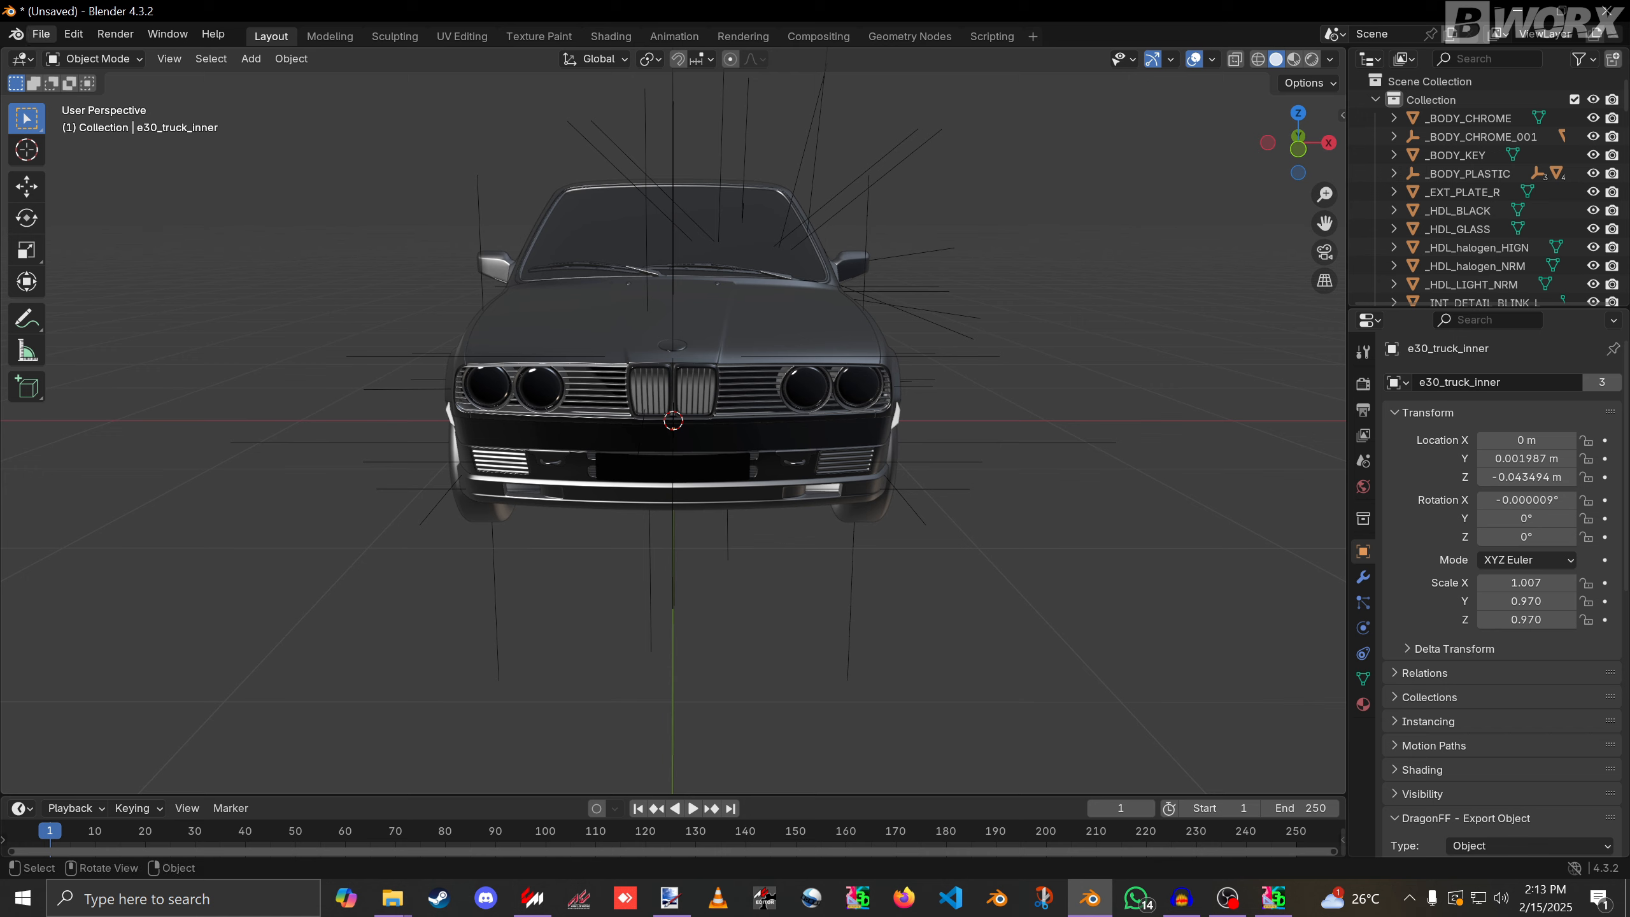
Try to import stack.fbx as FBX from the obj1 folder inside the 318i_stock_Testing car folder.
left_click(40, 33)
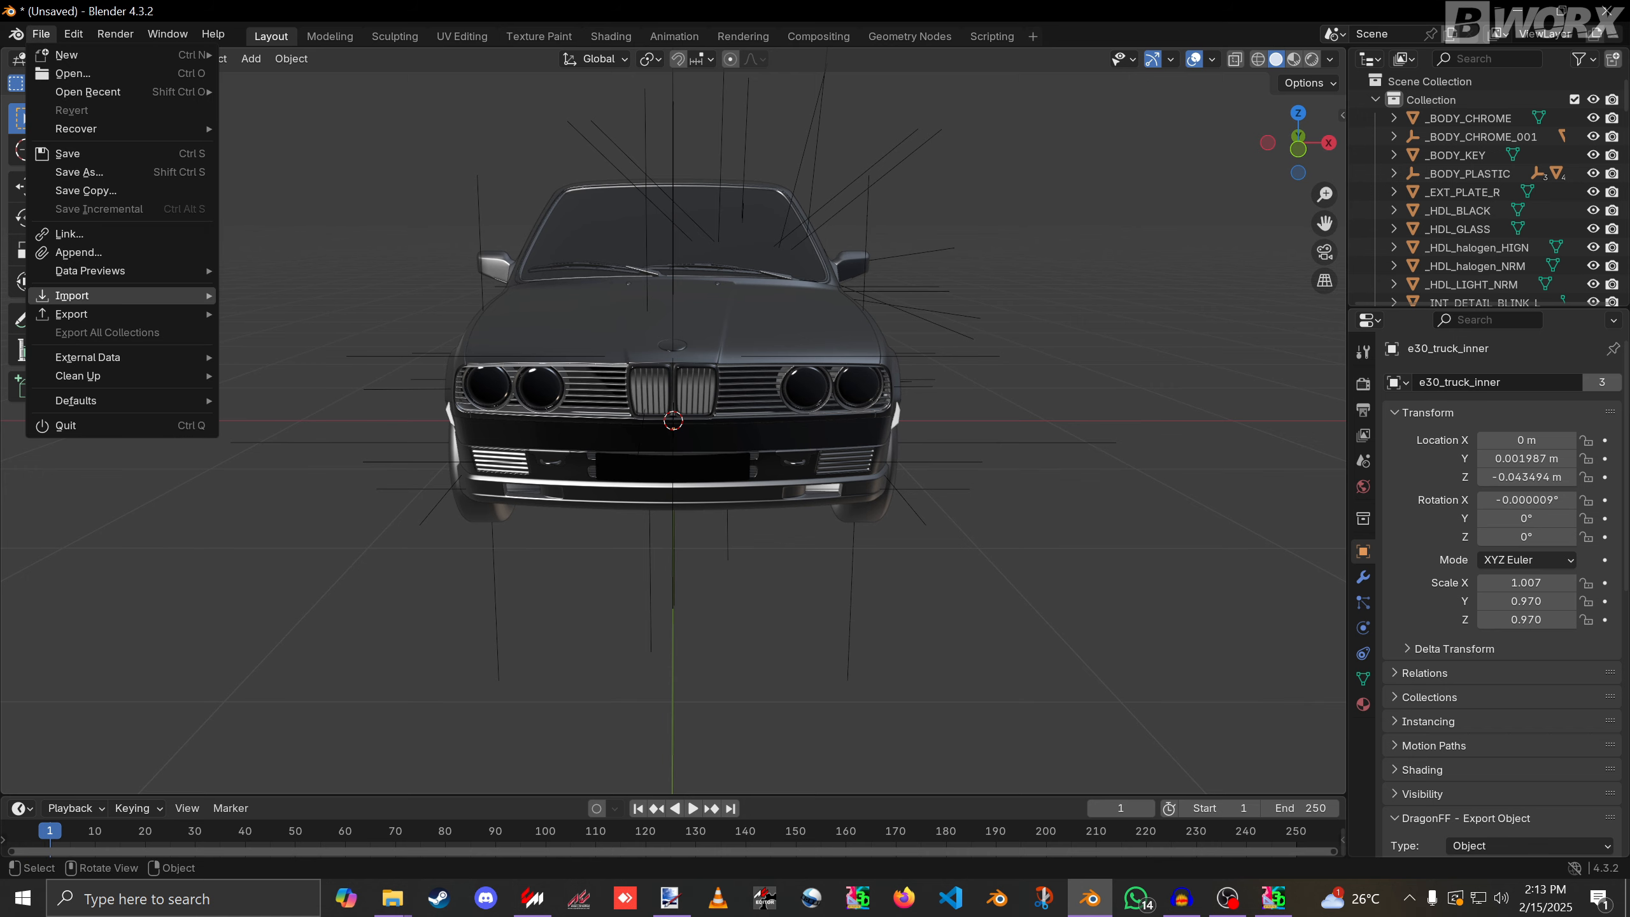
mouse_move(161, 295)
left_click(272, 460)
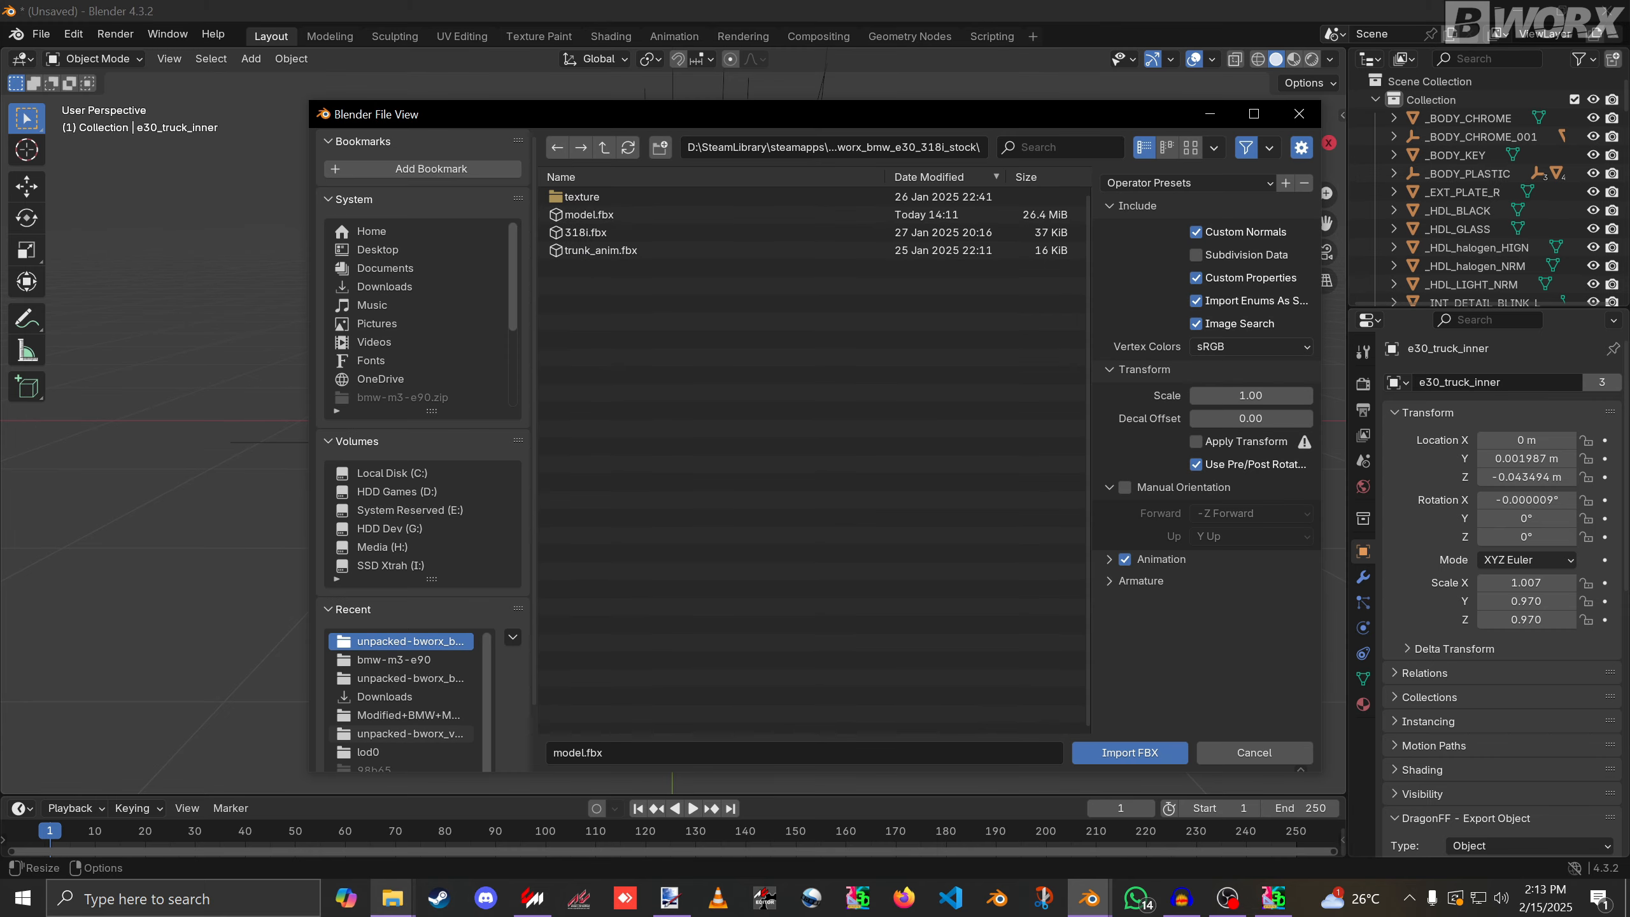
left_click(392, 898)
left_click(393, 897)
left_click(604, 147)
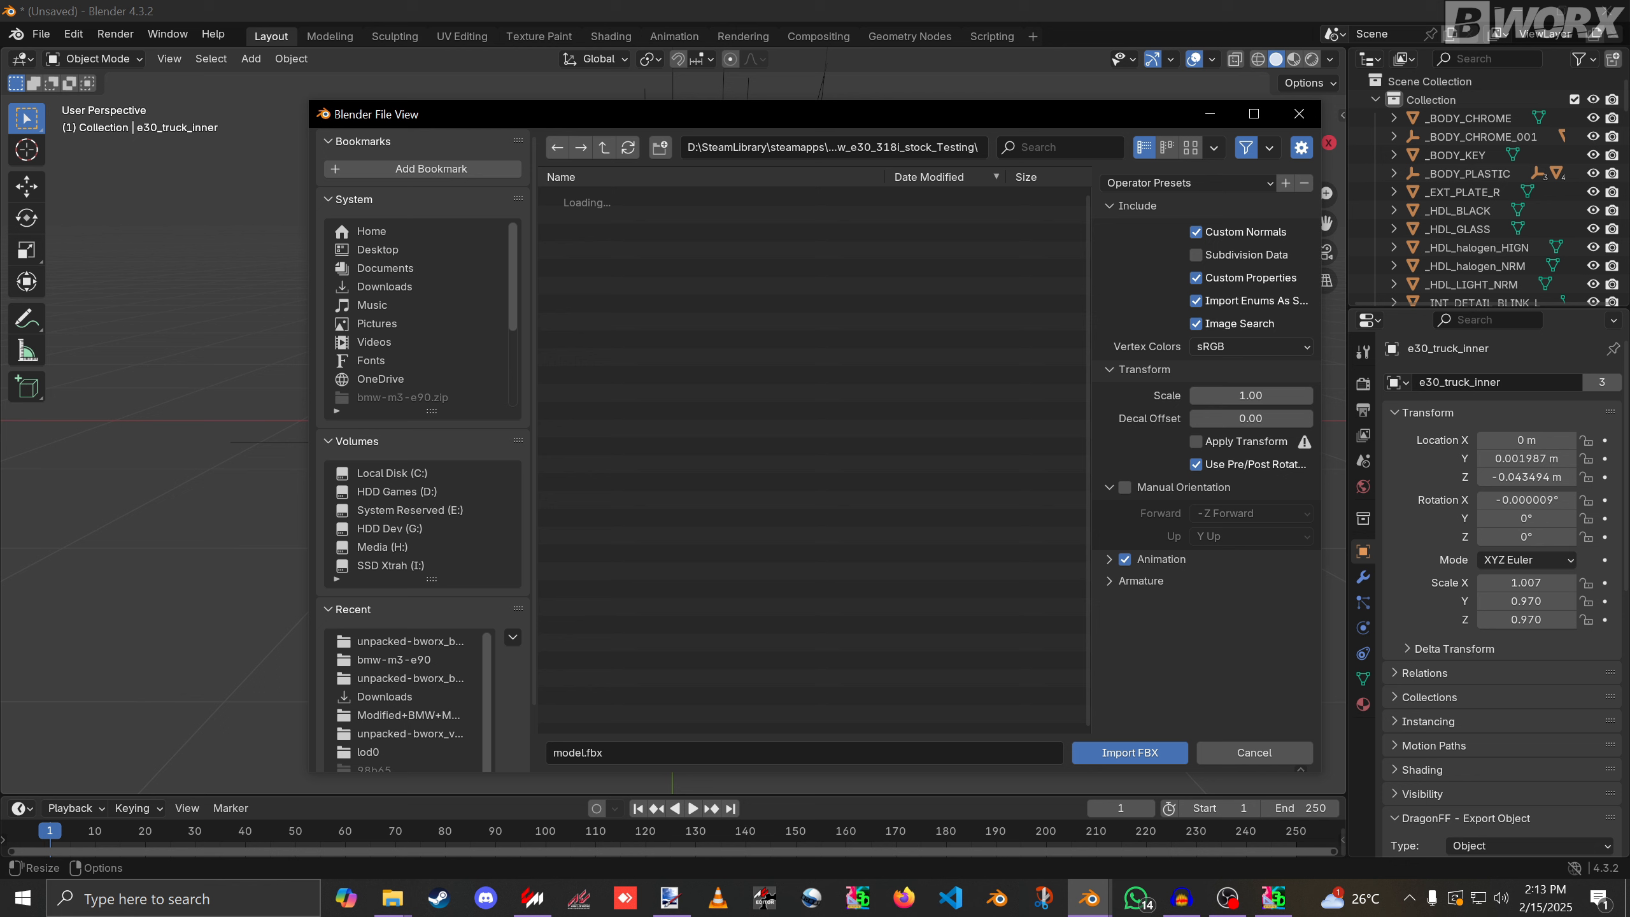
double_click(603, 232)
left_click(597, 197)
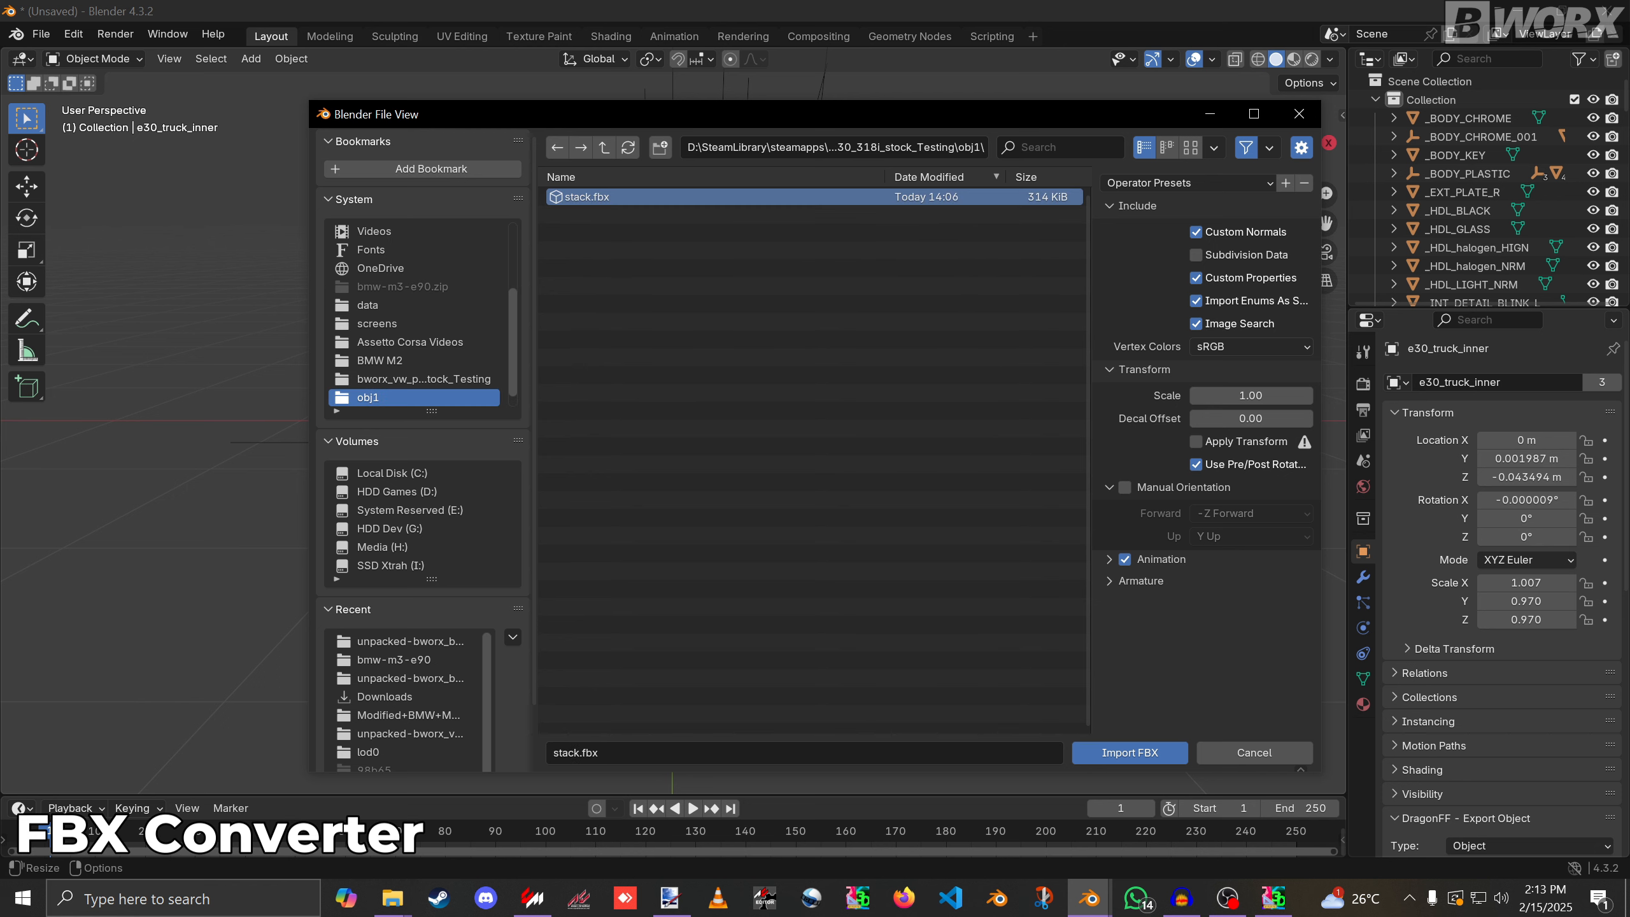
left_click(1130, 752)
scroll(673, 385, "down", 3)
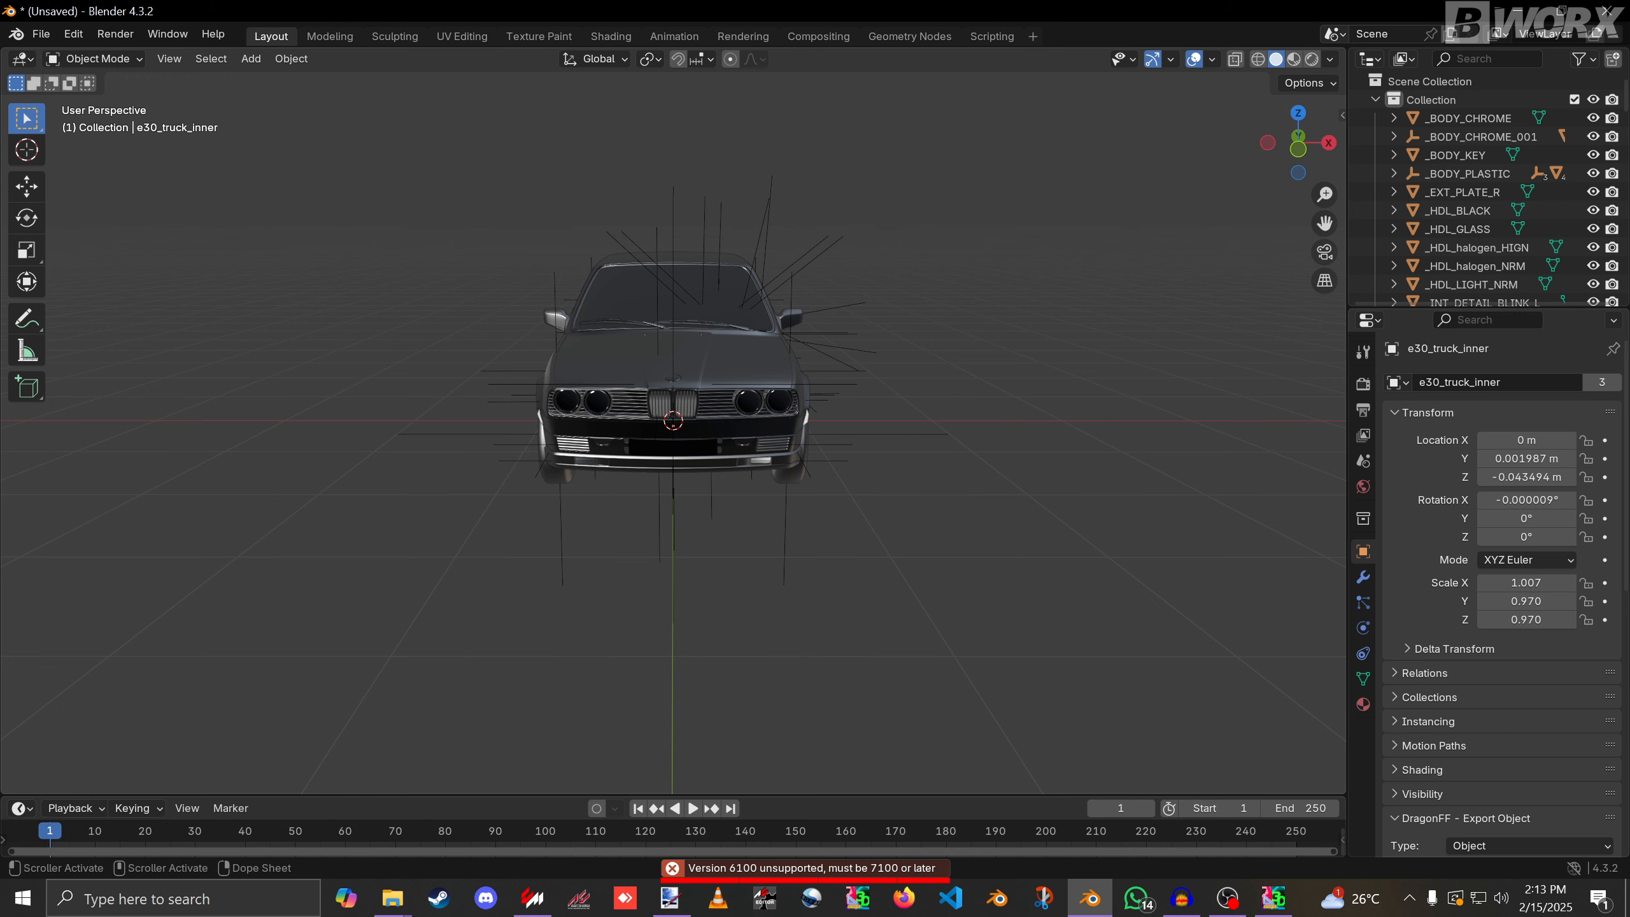
Find and launch Autodesk FBX Converter x64 2013.
key("super")
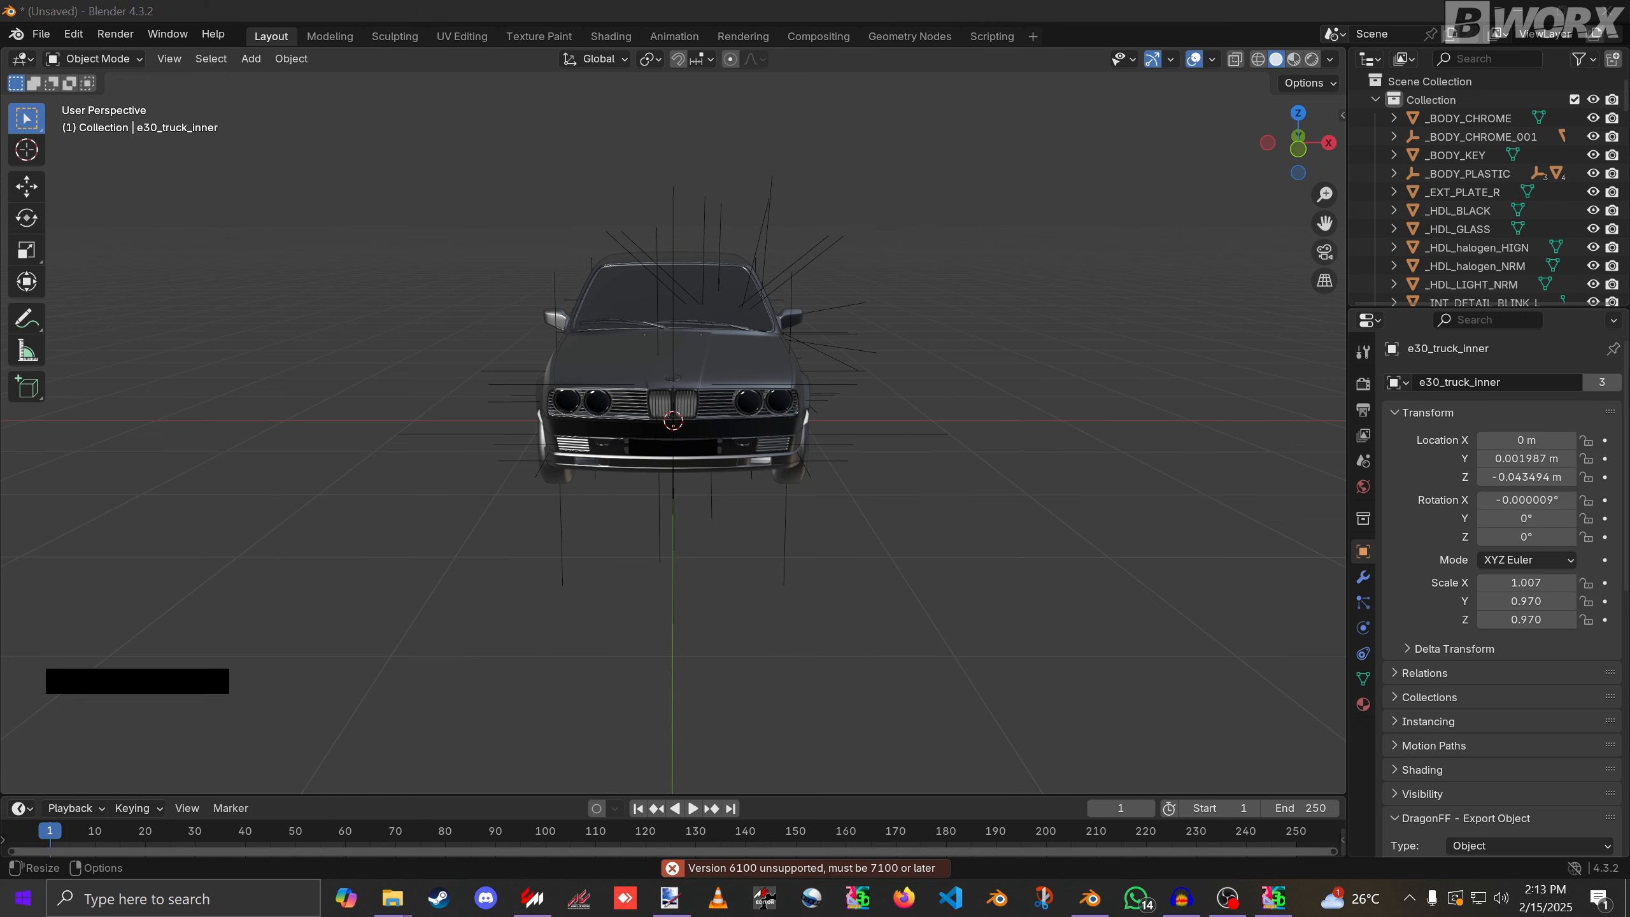
type("fbx")
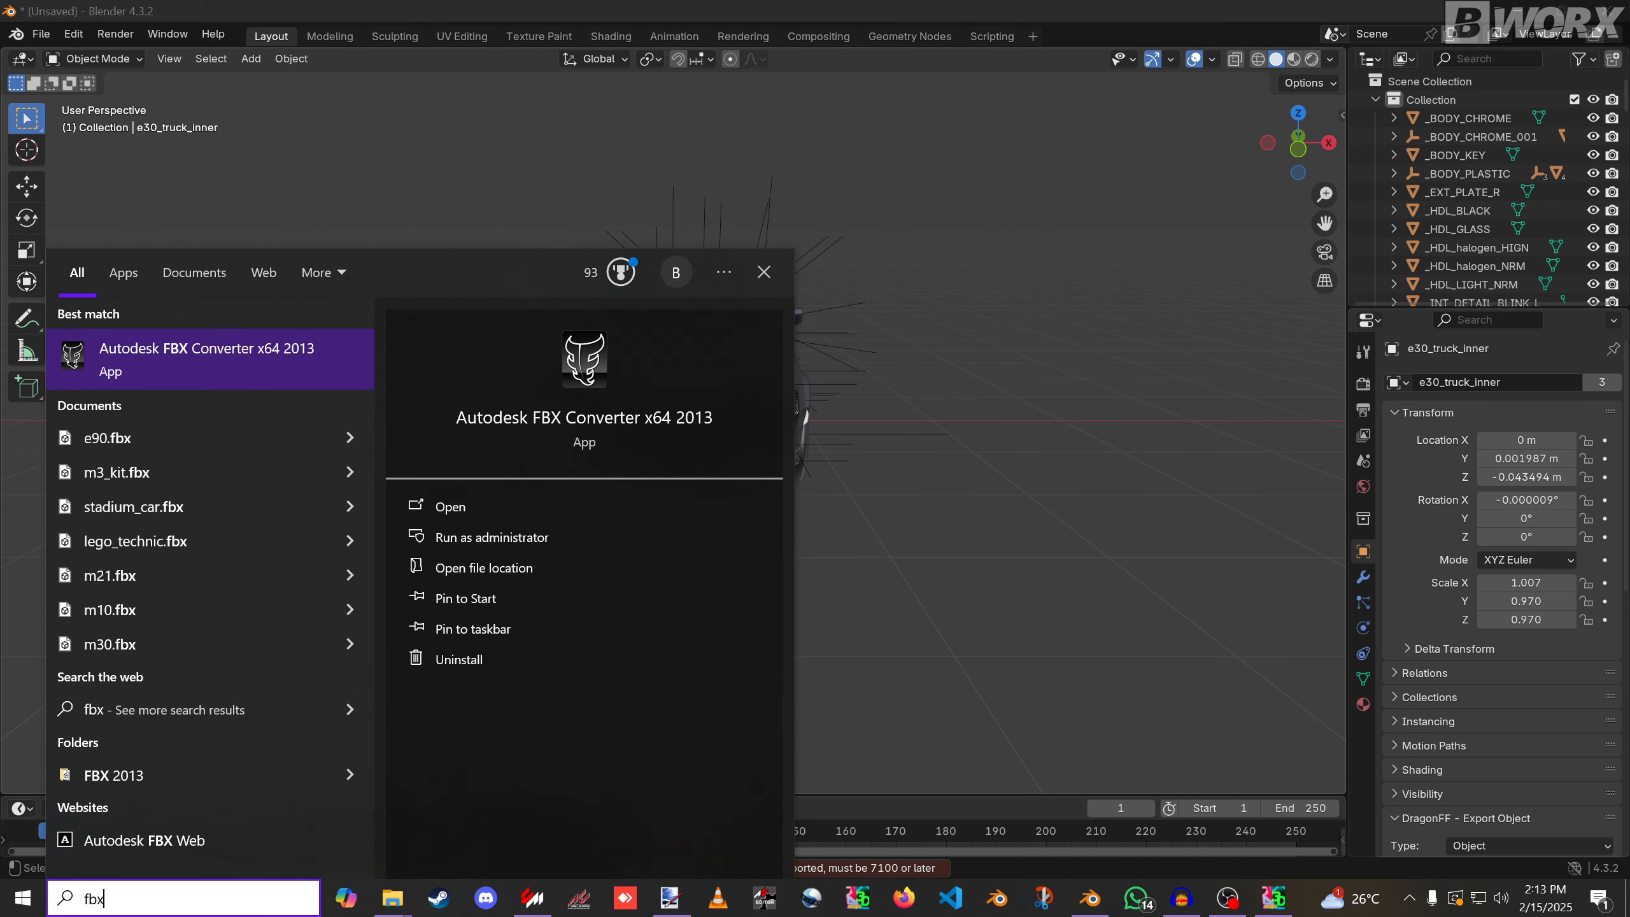
key("Return")
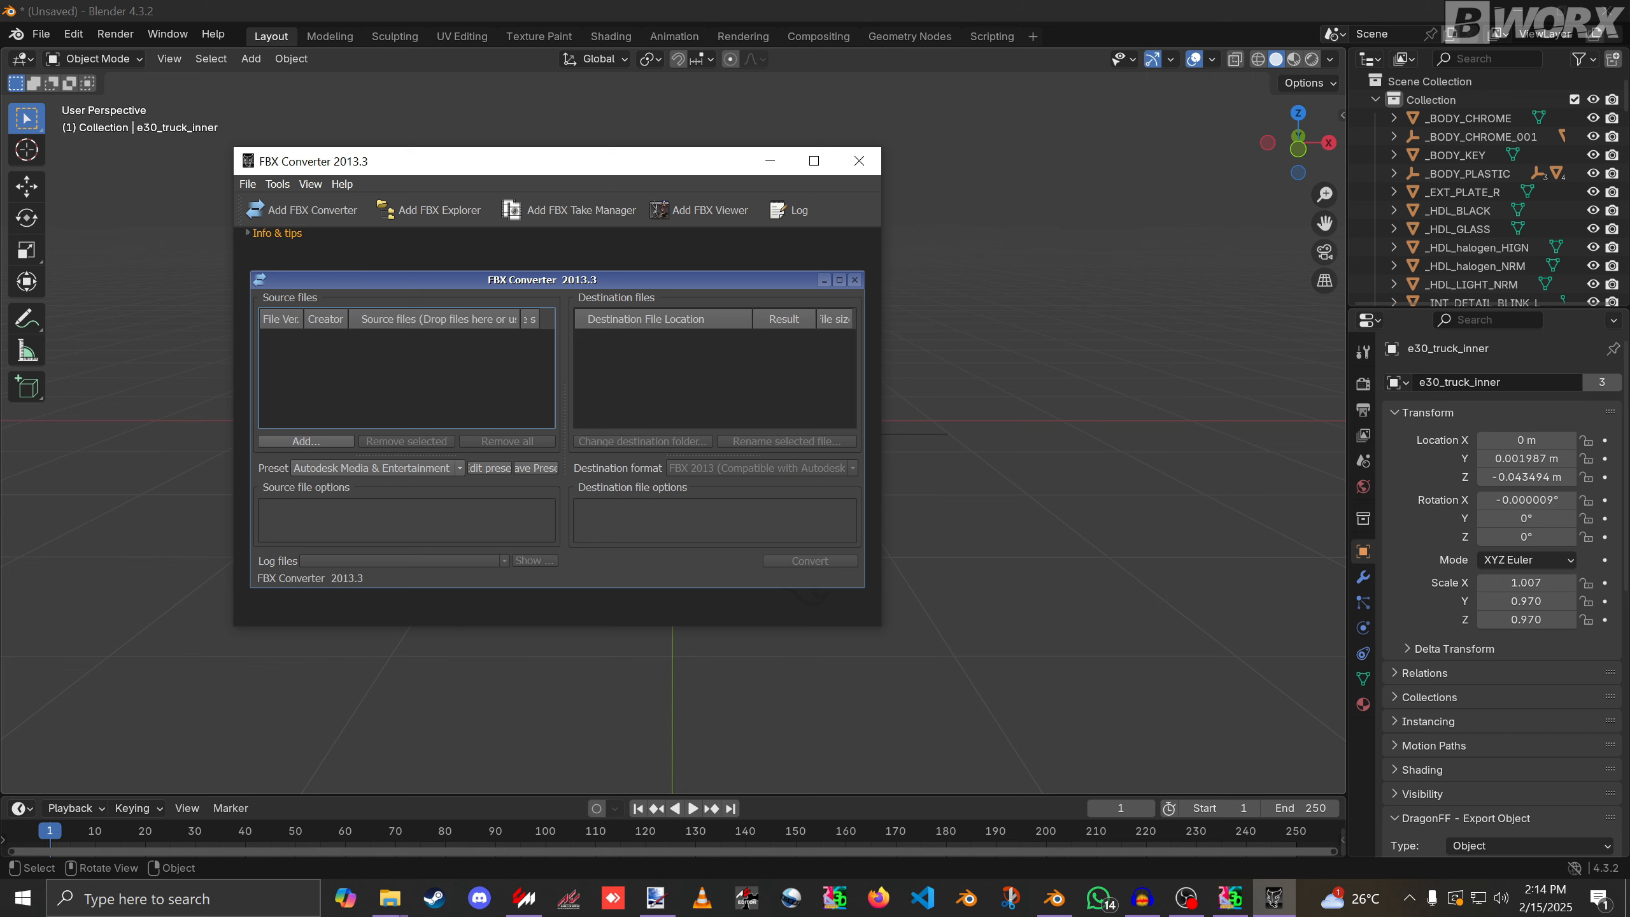
Add stack.fbx from the obj1 folder of bworx_bmw_e30_318i_stock_Testing as the source file to convert.
left_click(305, 441)
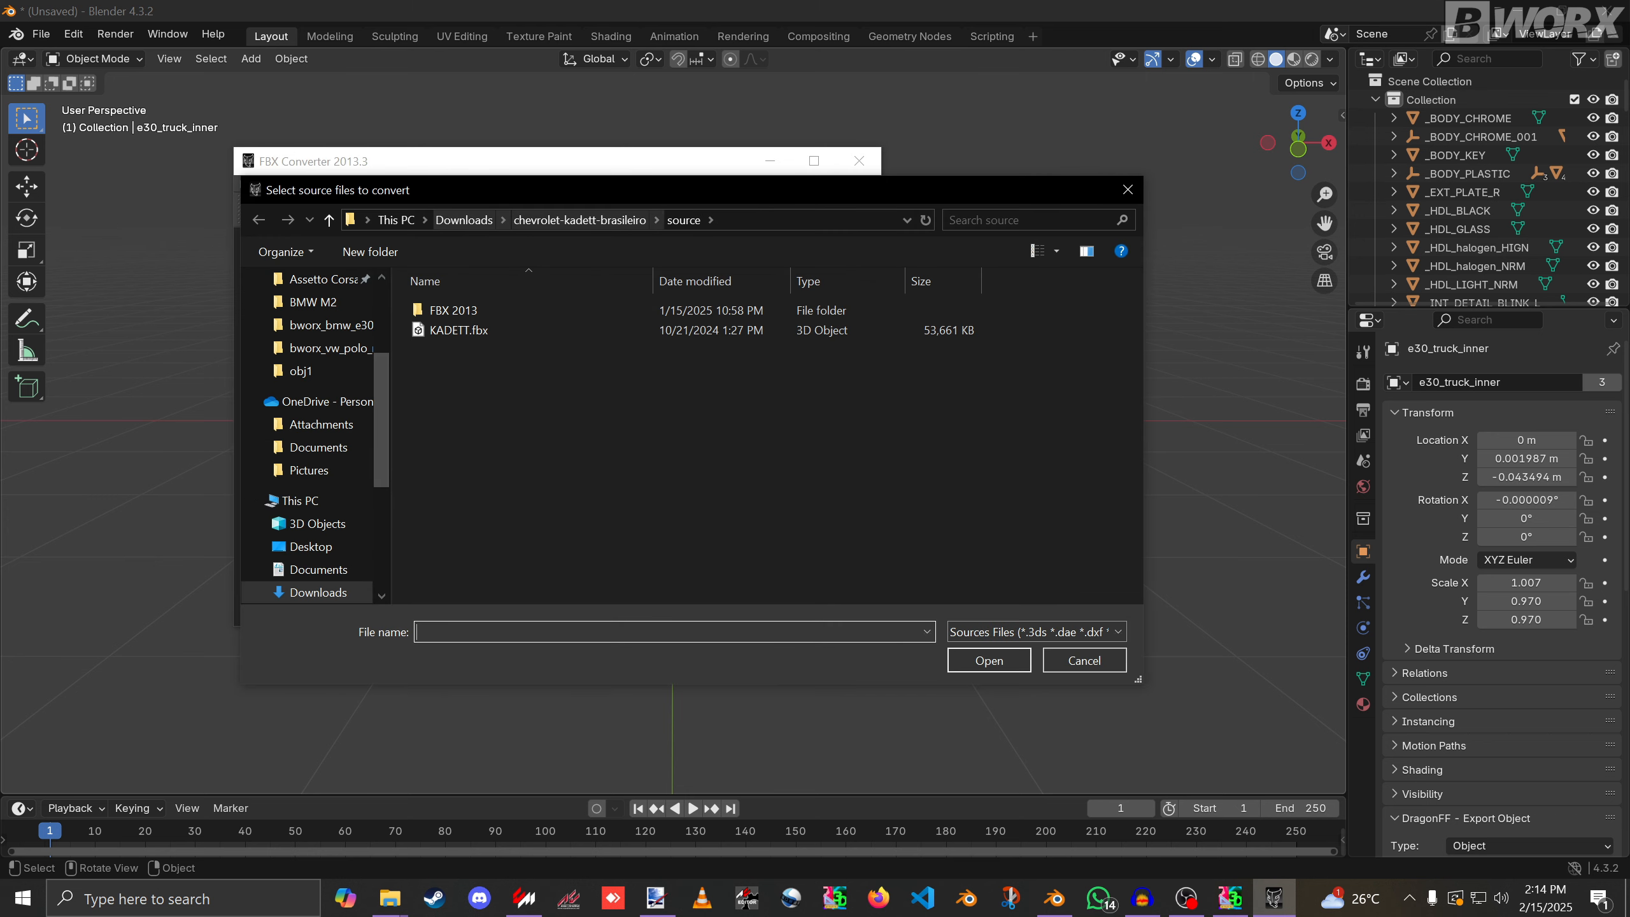
left_click(464, 220)
scroll(313, 500, "up", 3)
left_click(315, 501)
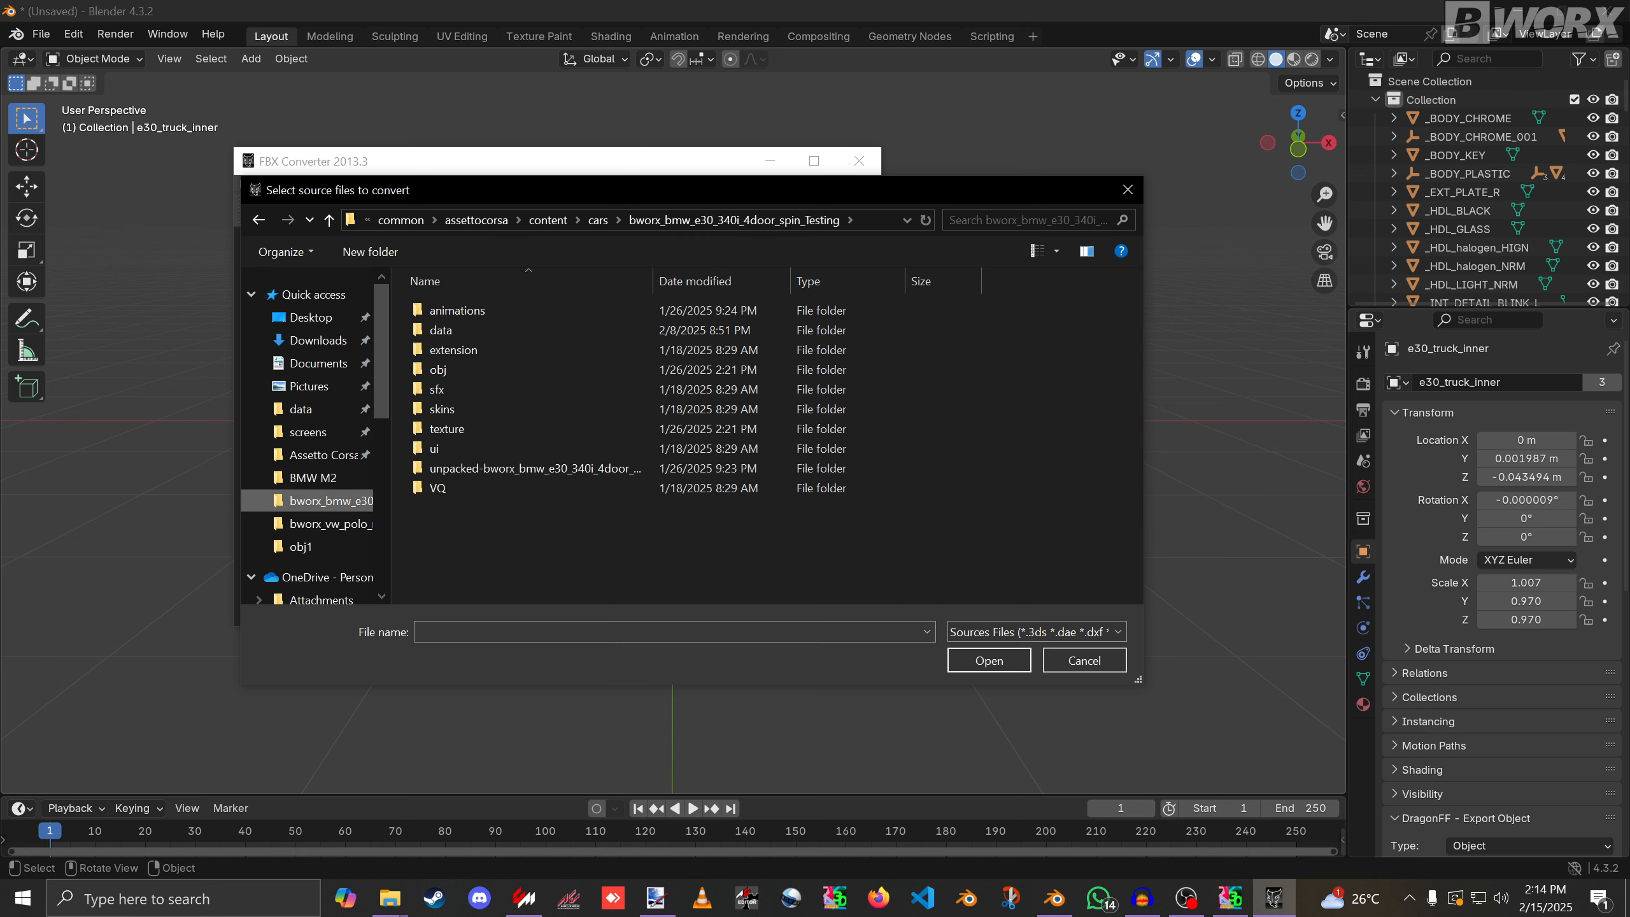
left_click(598, 220)
scroll(503, 328, "up", 9)
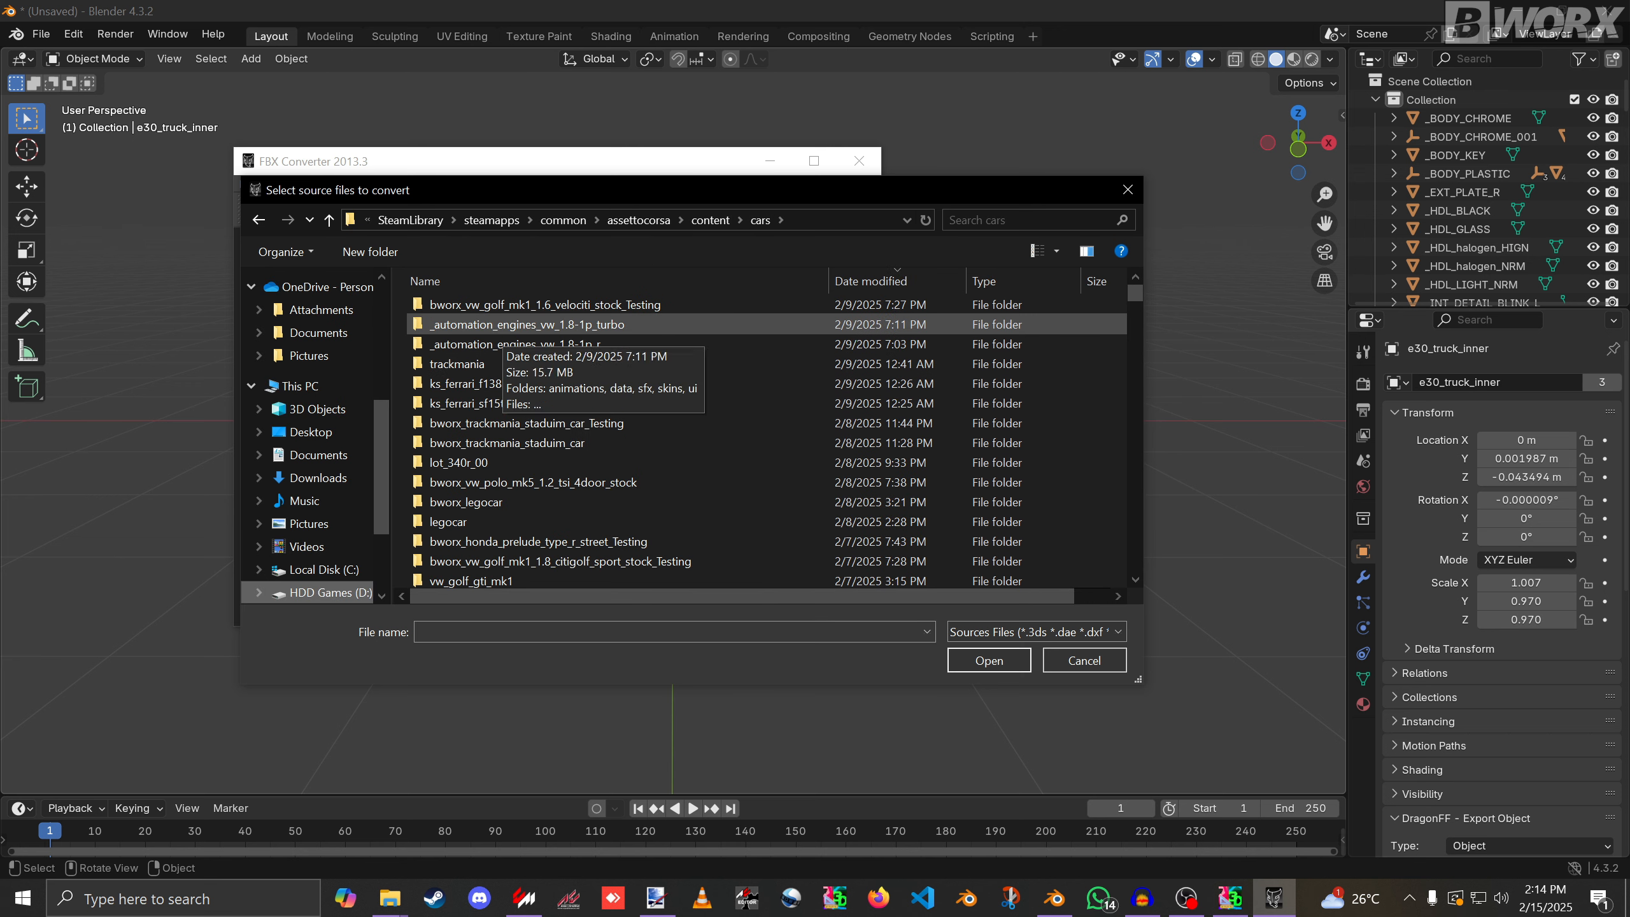
double_click(523, 311)
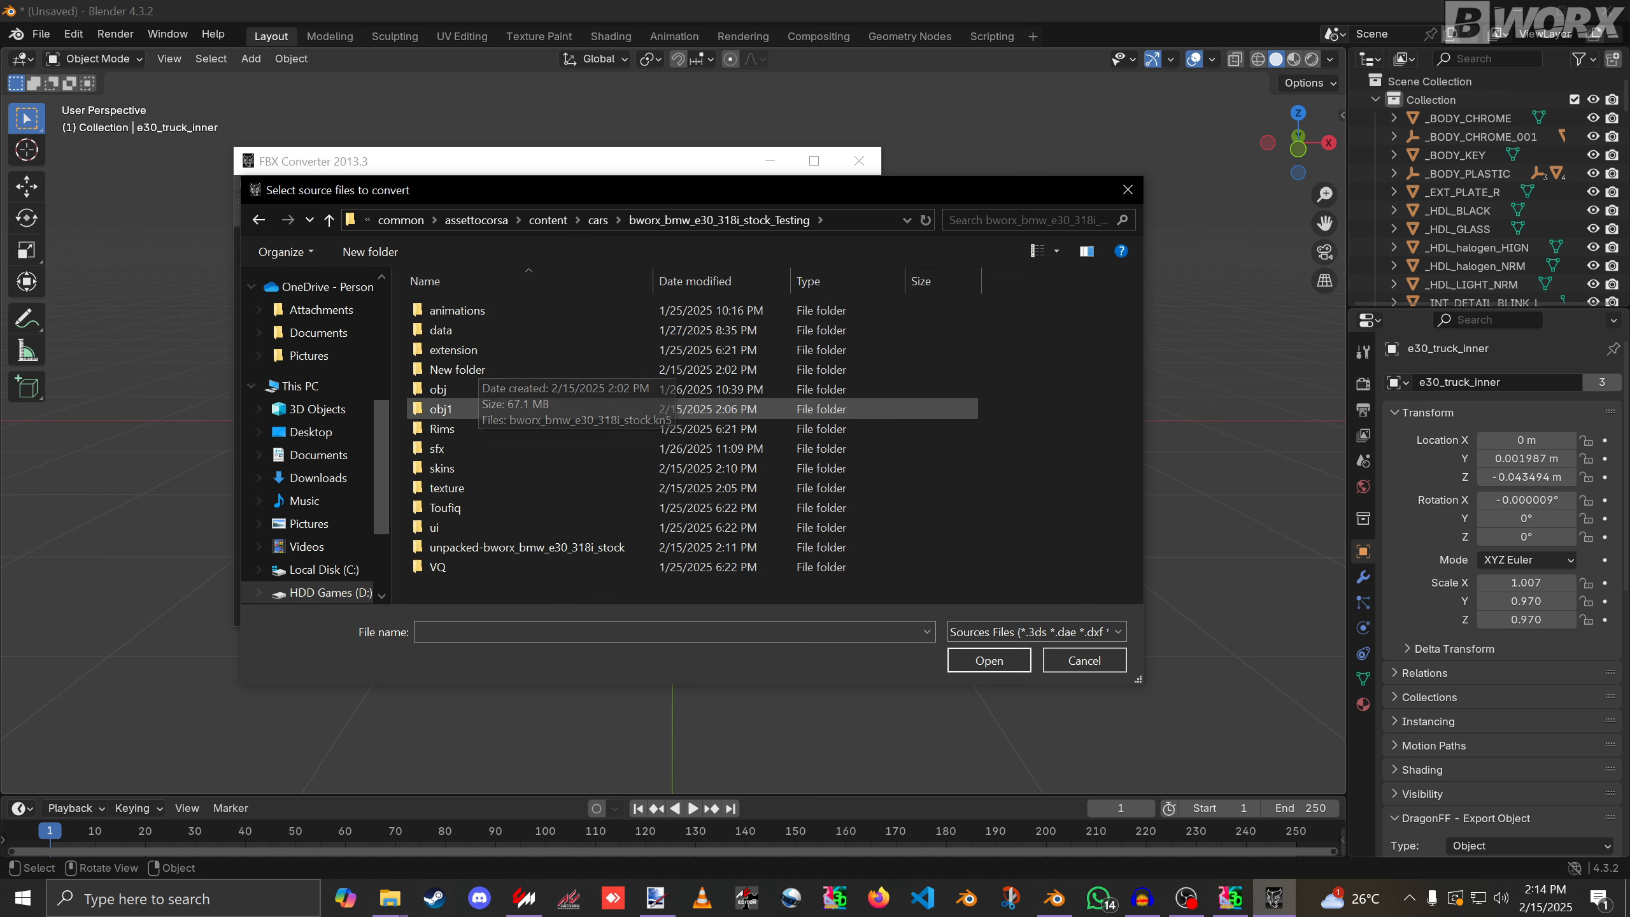
double_click(449, 409)
double_click(450, 310)
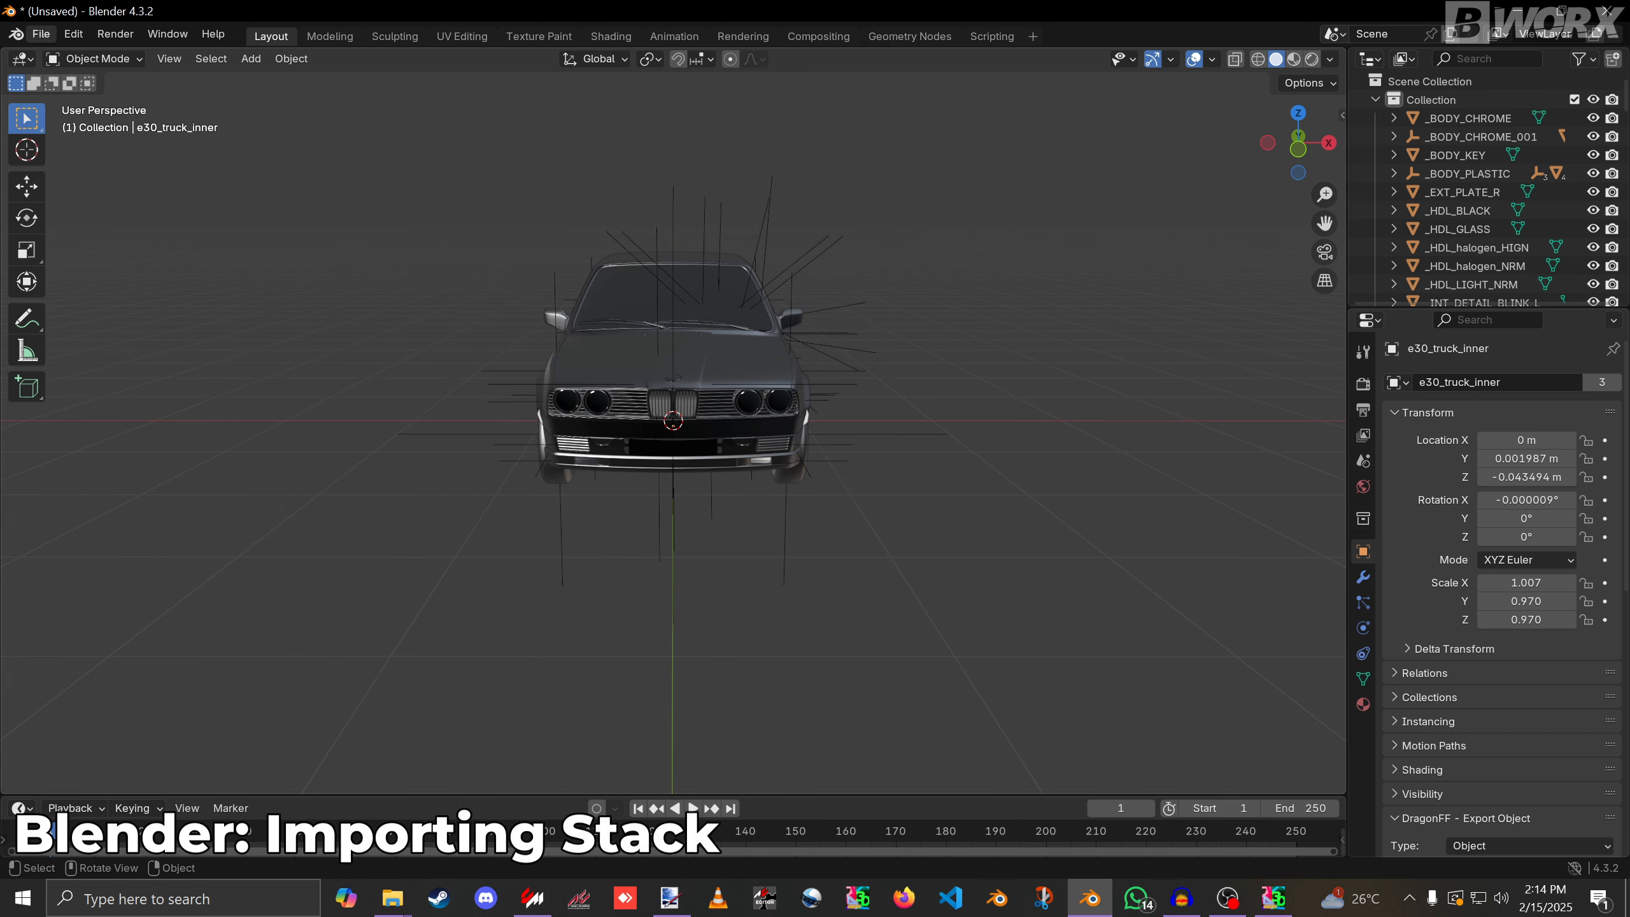
Switch to Blender and import the converted stack.fbx from the FBX 2013 folder inside obj1.
left_click(40, 33)
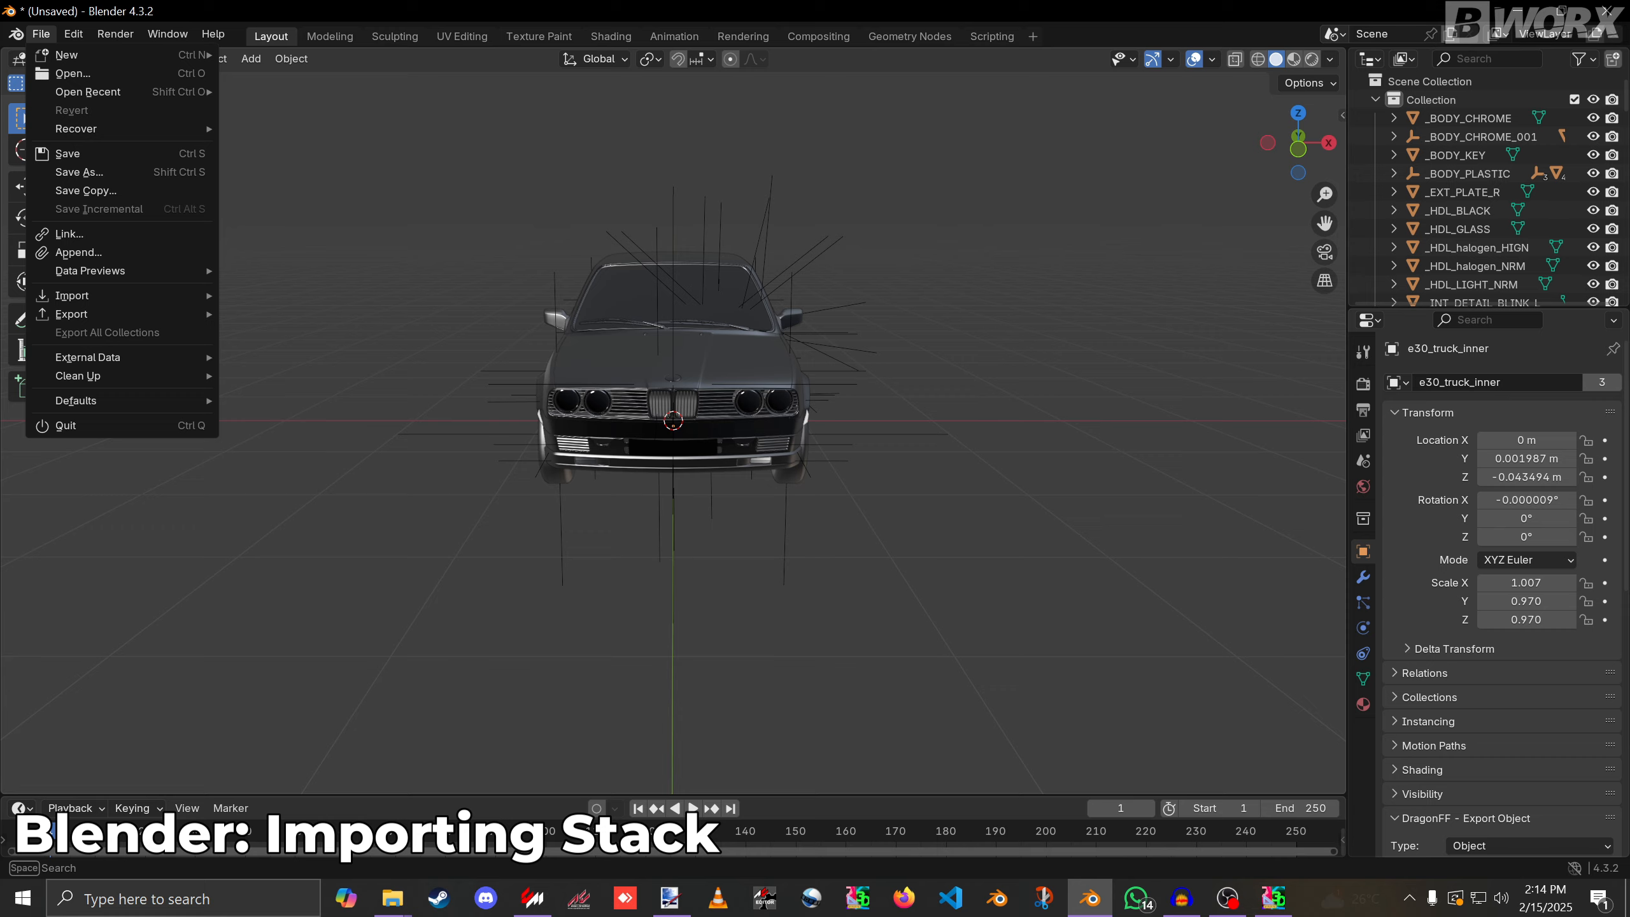
mouse_move(70, 295)
left_click(359, 464)
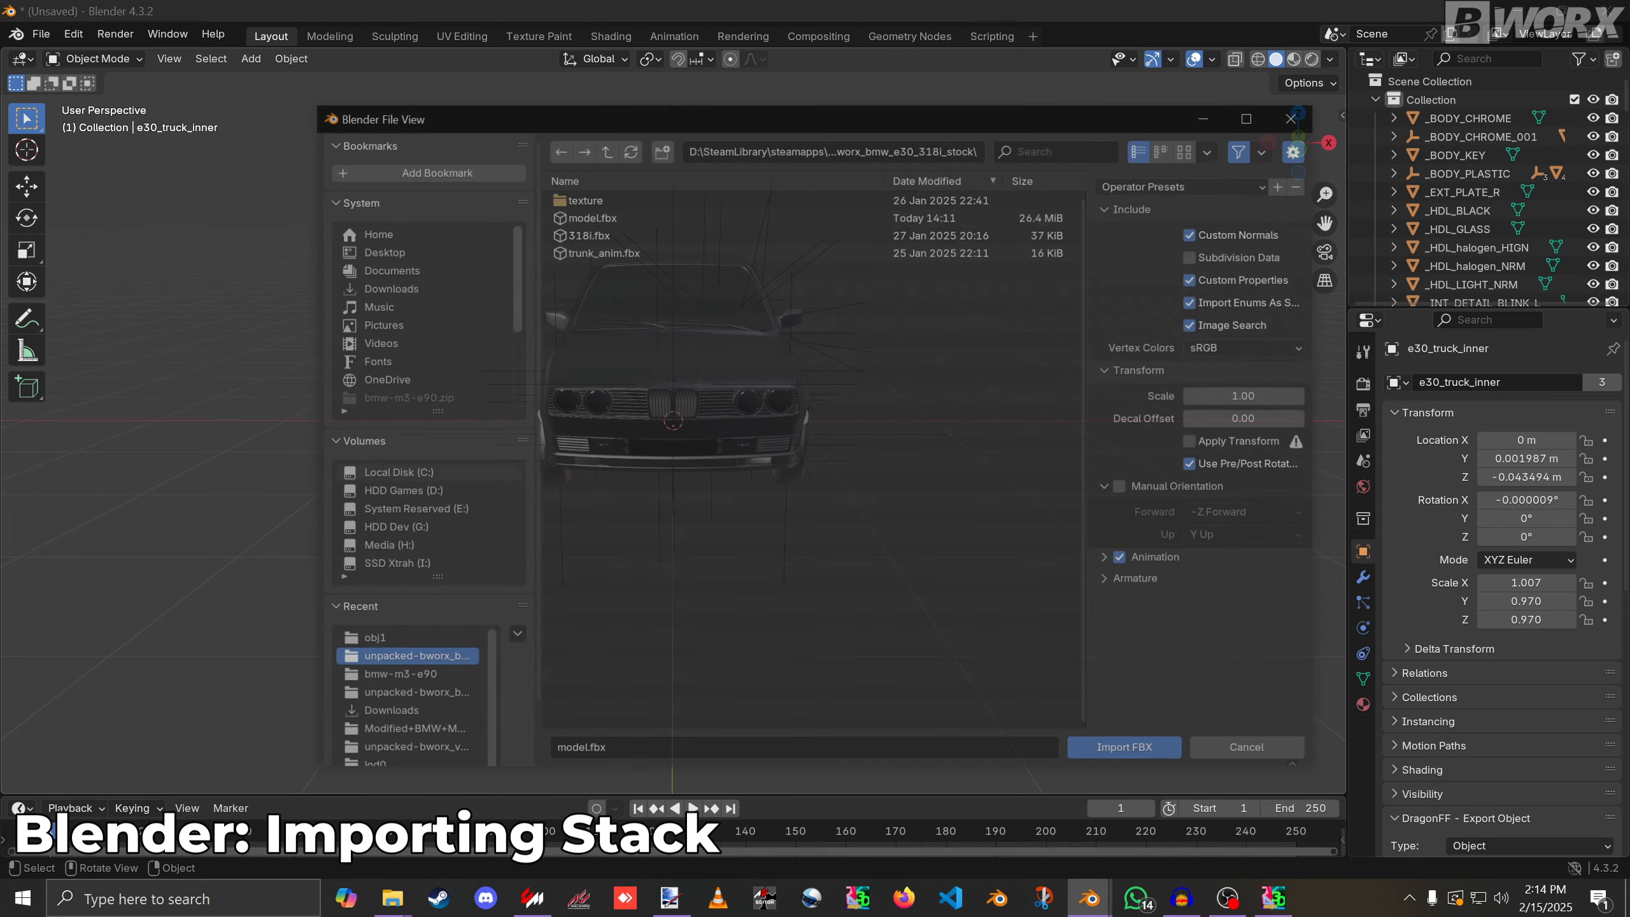
left_click(603, 147)
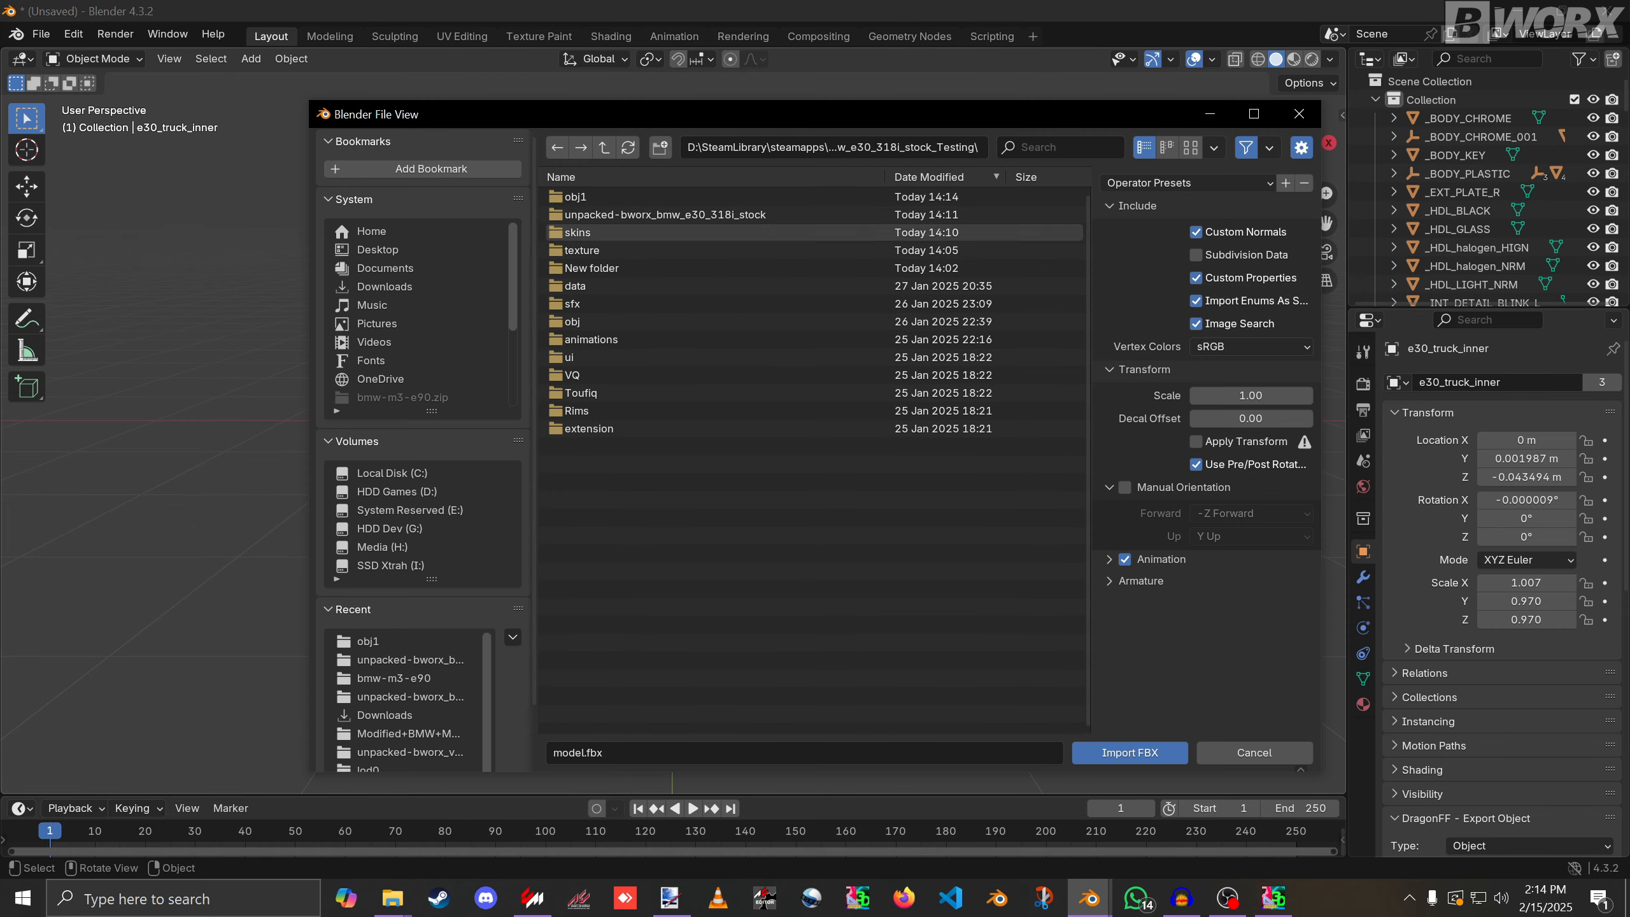
double_click(596, 197)
double_click(596, 197)
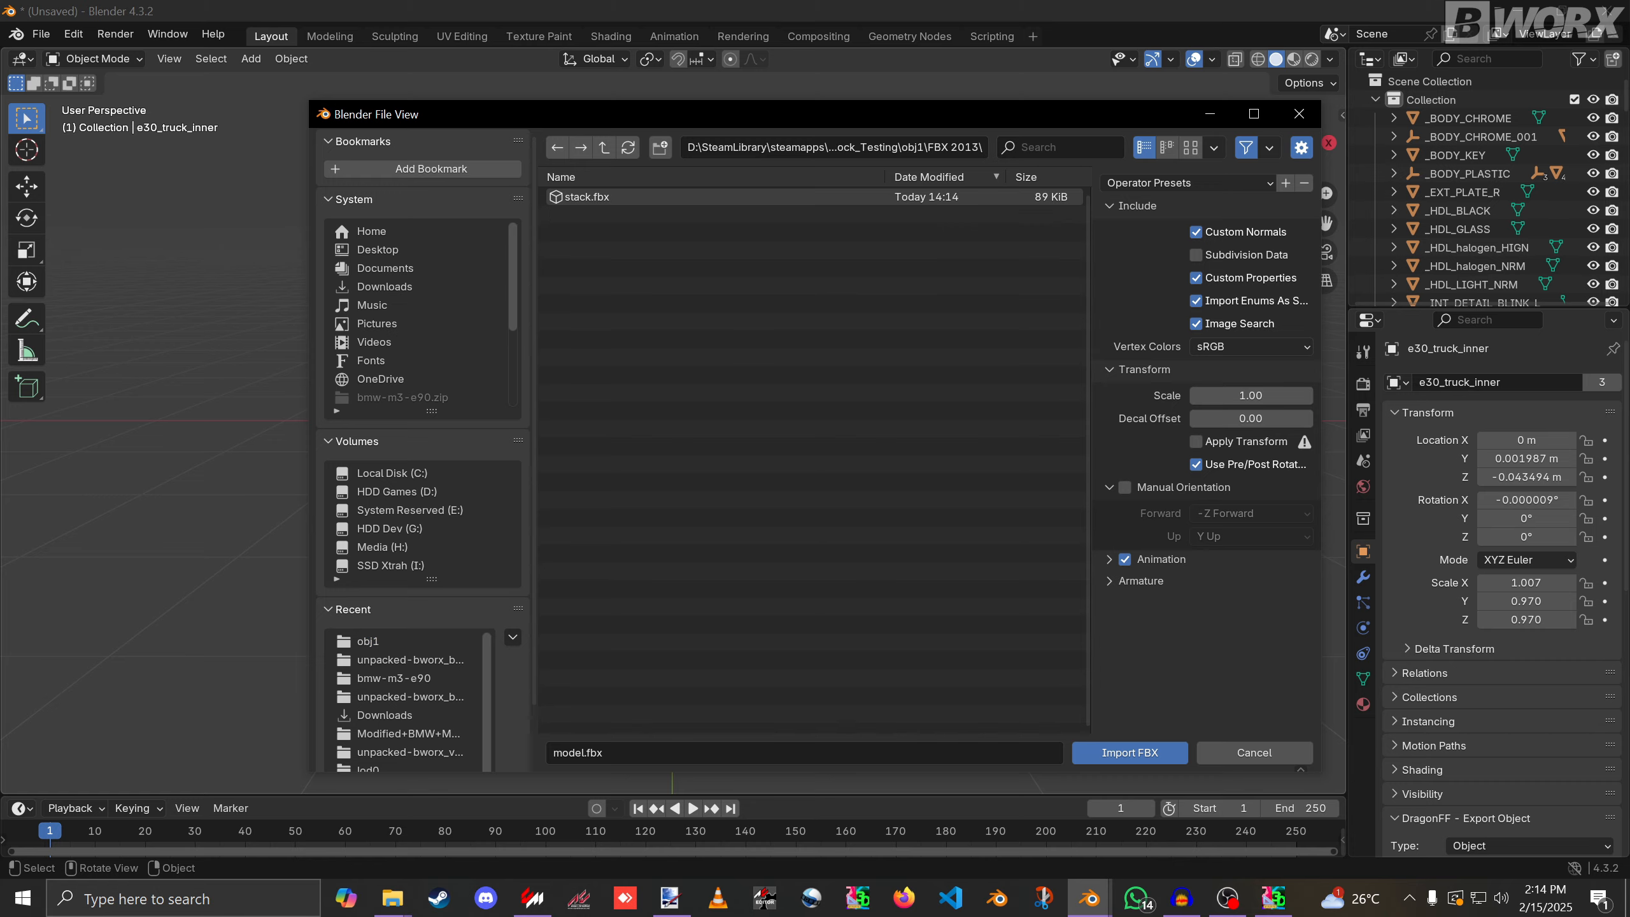
left_click(596, 198)
left_click(1130, 753)
Move the imported stack objects, in the left orthographic view, to clear space ahead of and above the car.
scroll(672, 421, "up", 2)
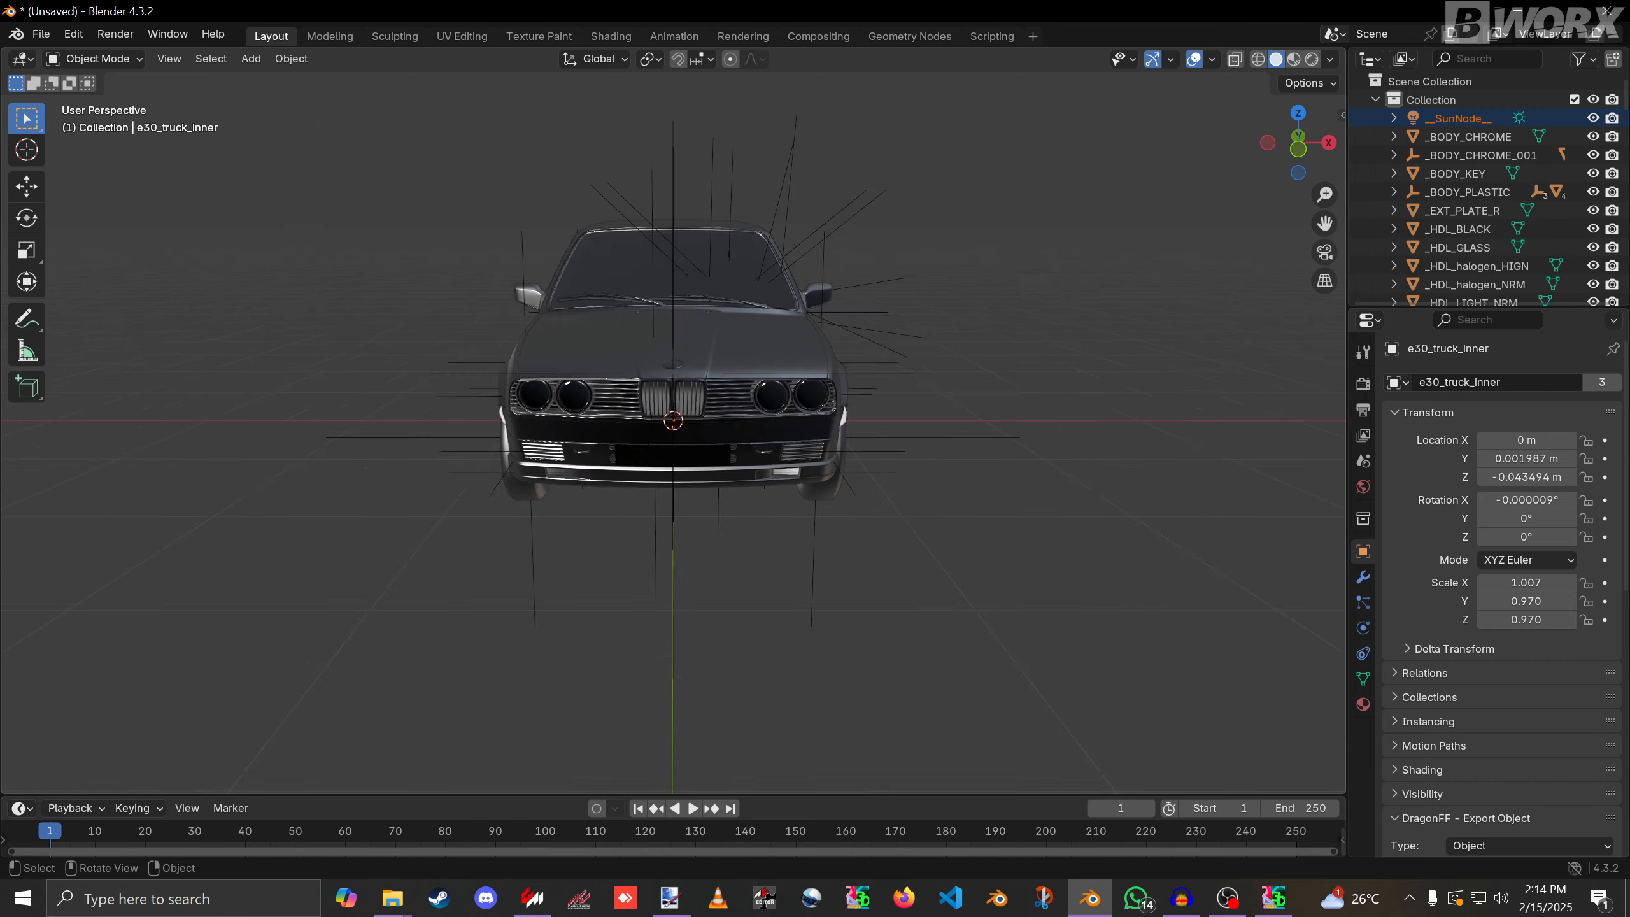
middle_click_drag(672, 421, 805, 401)
scroll(672, 421, "down", 4)
scroll(672, 421, "up", 20)
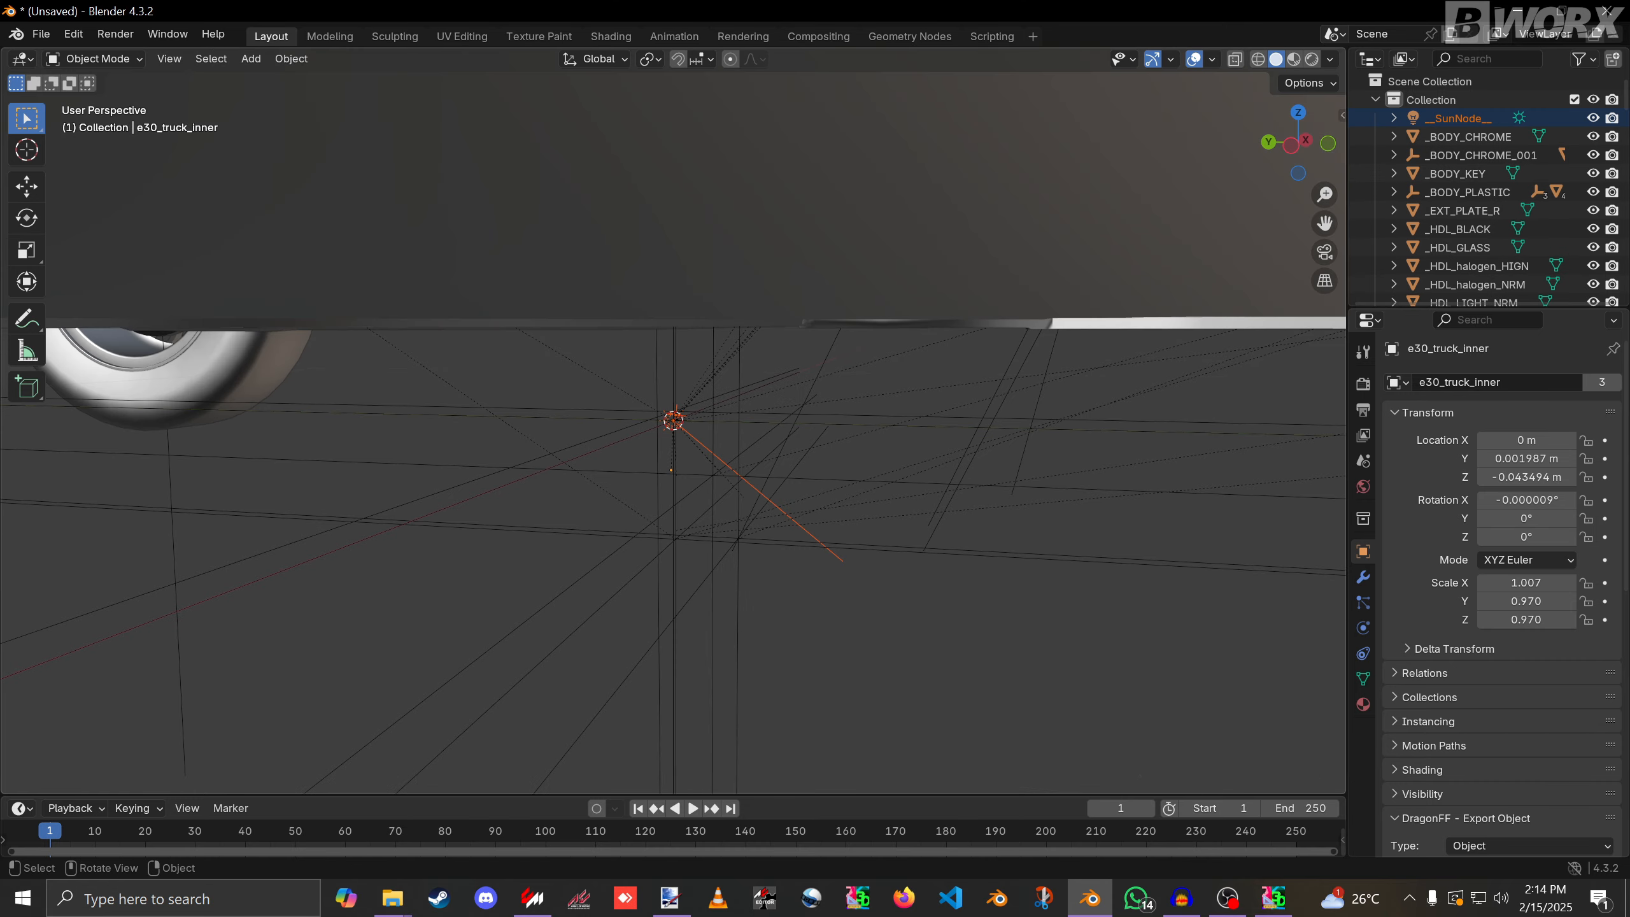
scroll(673, 421, "down", 18)
left_click(1291, 145)
middle_click_drag(899, 360, 741, 394, "shift")
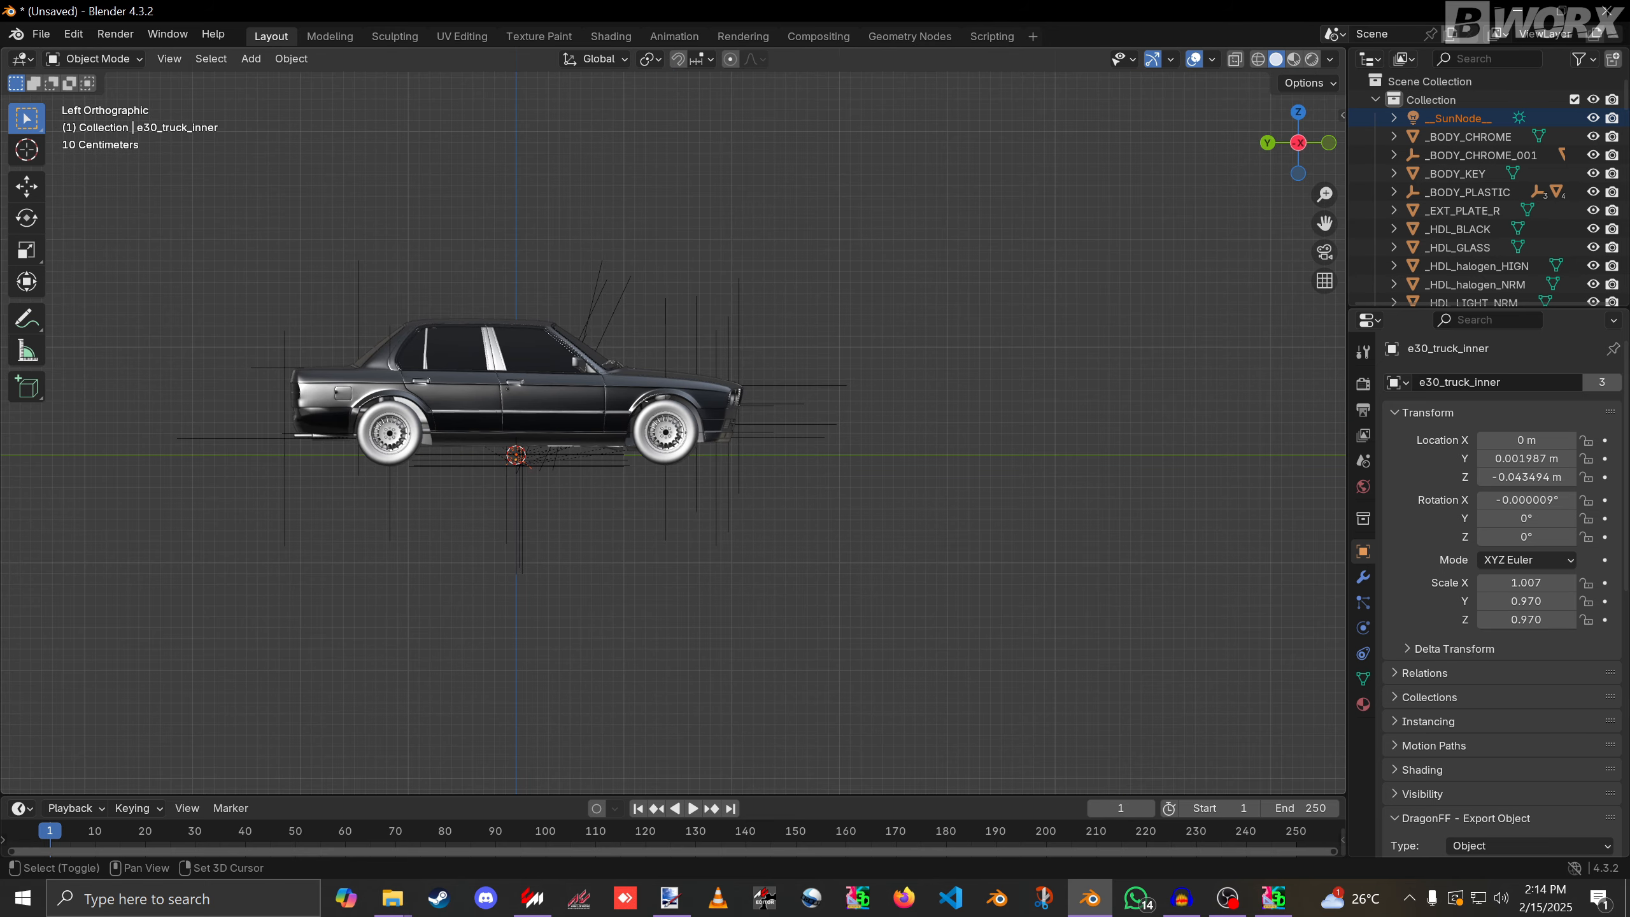
key("g")
left_click(978, 323)
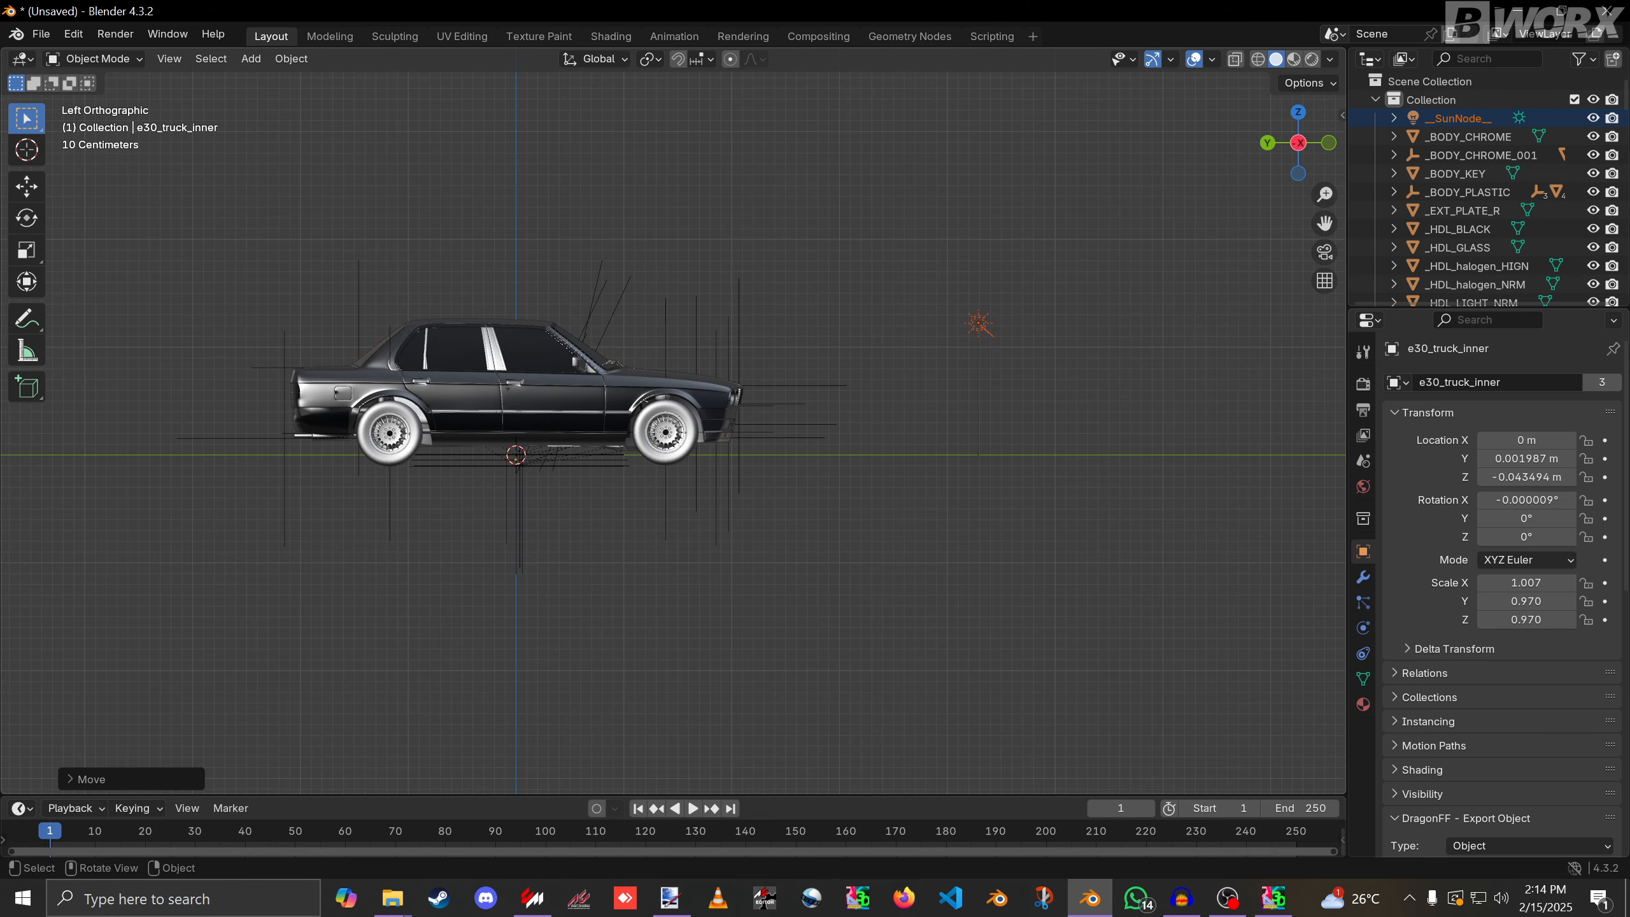
Scale the imported stack objects up uniformly by a factor of more than 140.
middle_click_drag(978, 323, 722, 430, "shift")
key("s")
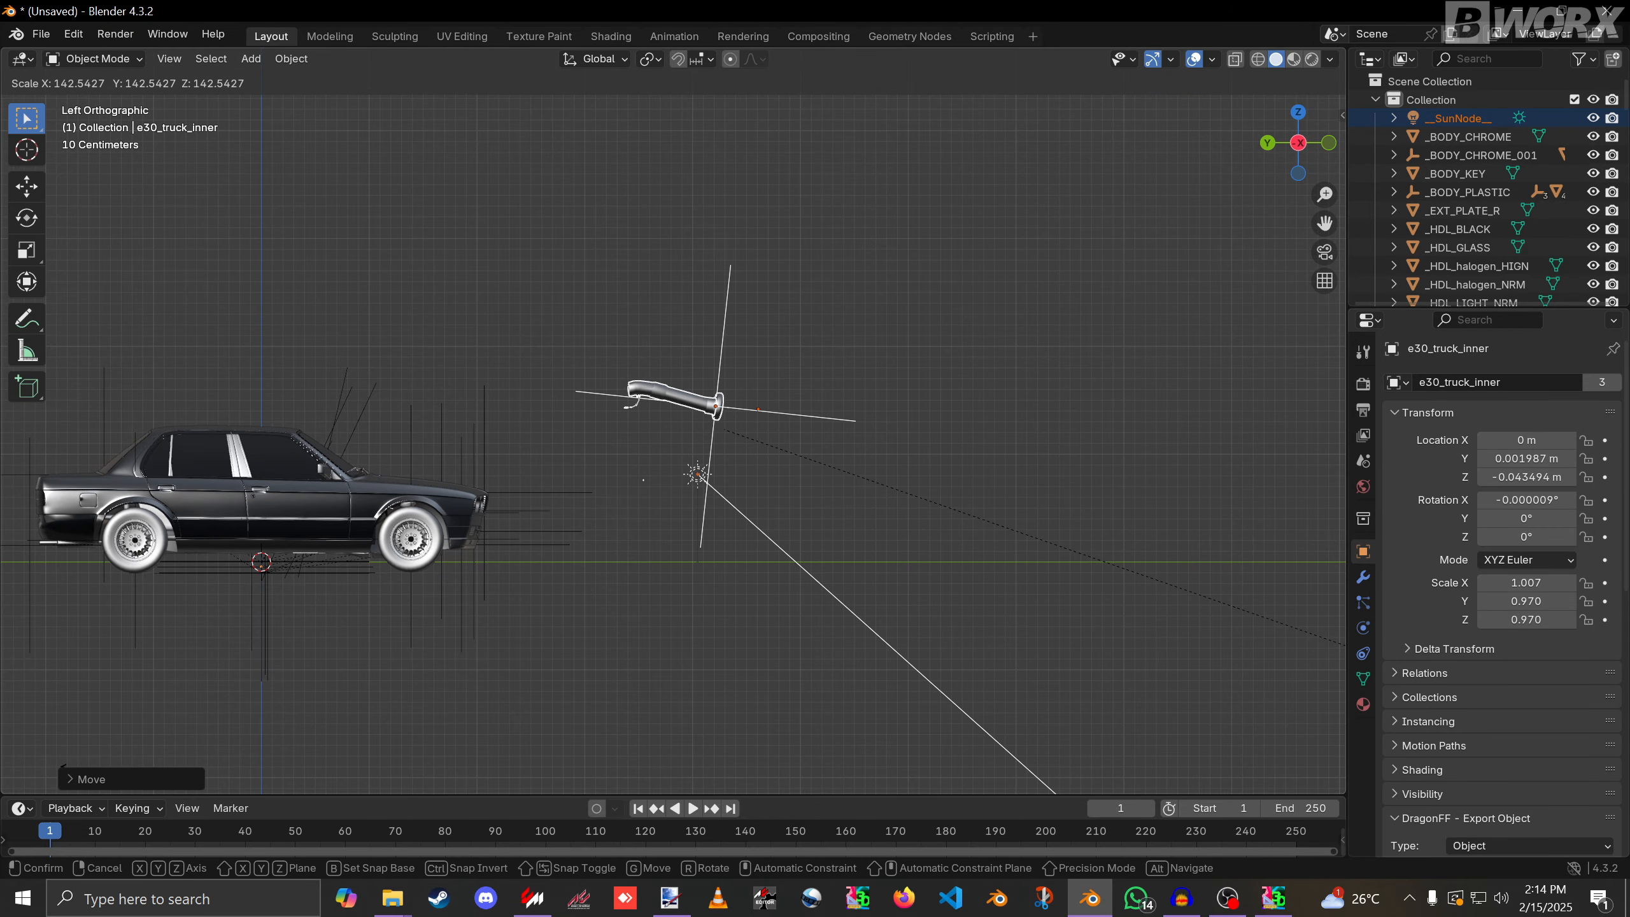
left_click(259, 103)
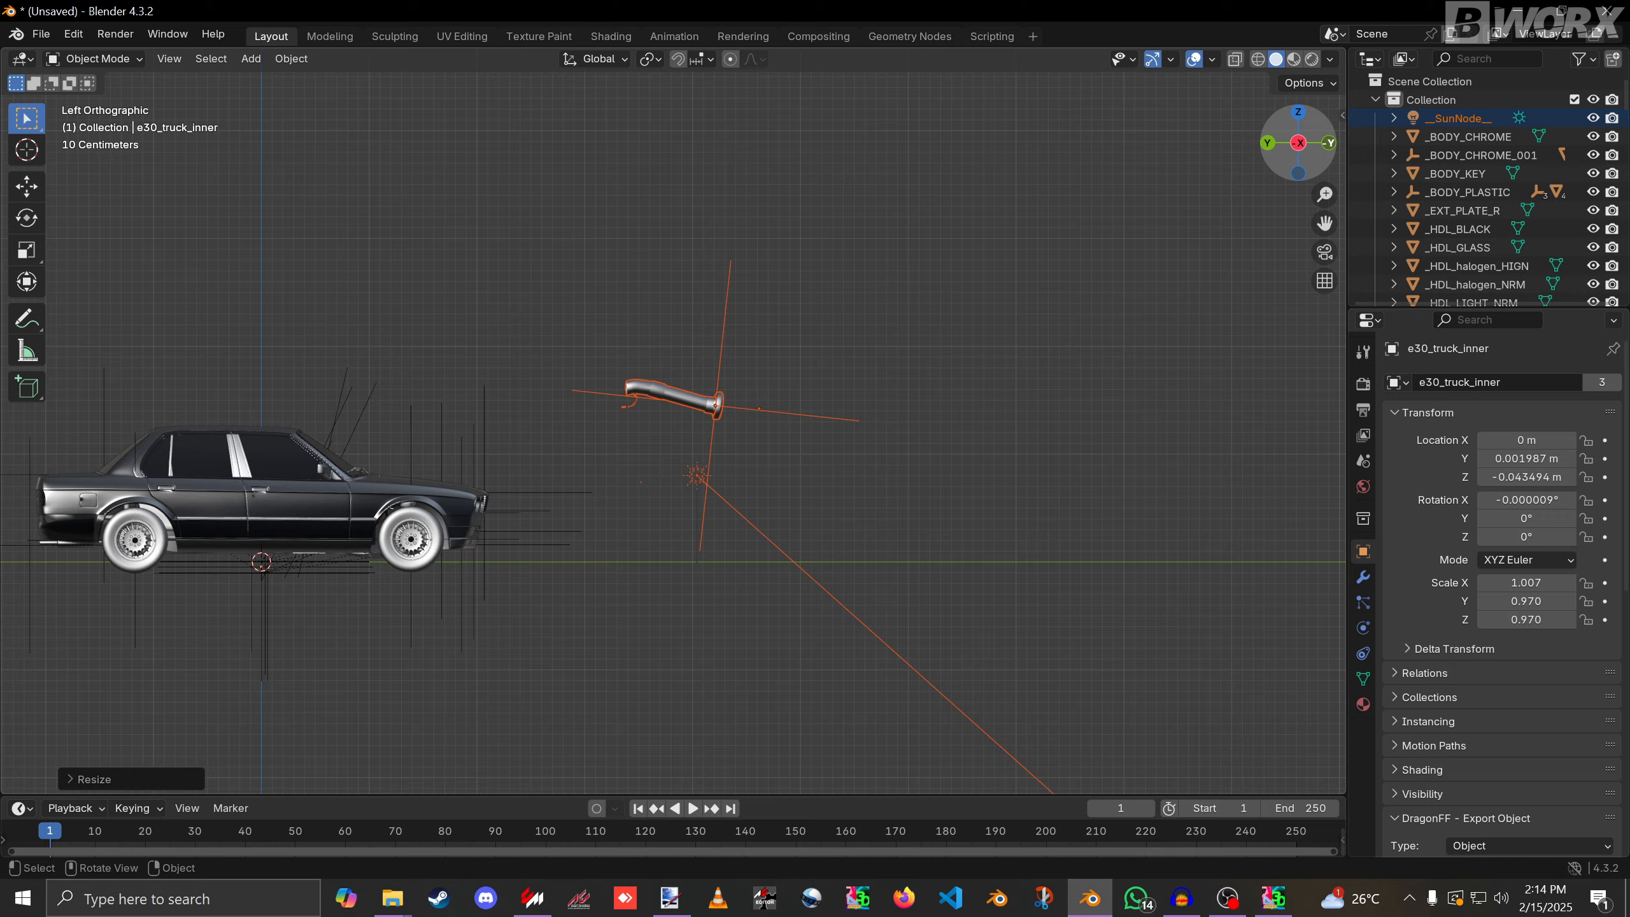
In the front view, move the stack over the outer headlight on the +X side and scale it down to about the headlight's size.
left_click(1328, 142)
scroll(674, 417, "up", 4)
middle_click_drag(673, 578, 674, 128, "shift")
key("g")
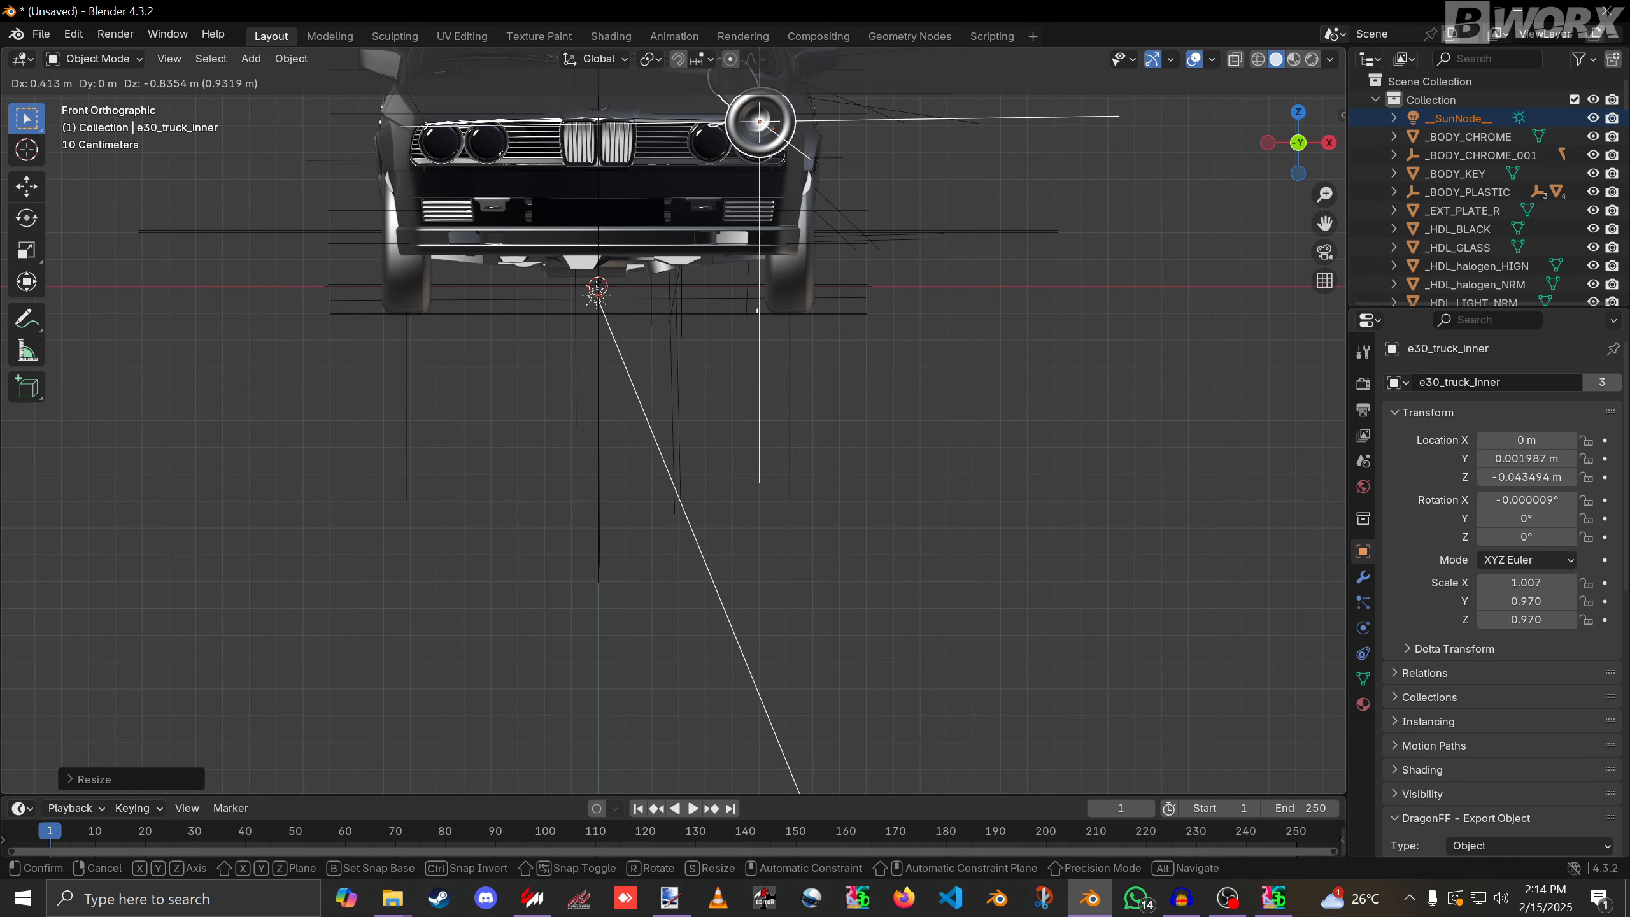
left_click(904, 436)
key("s")
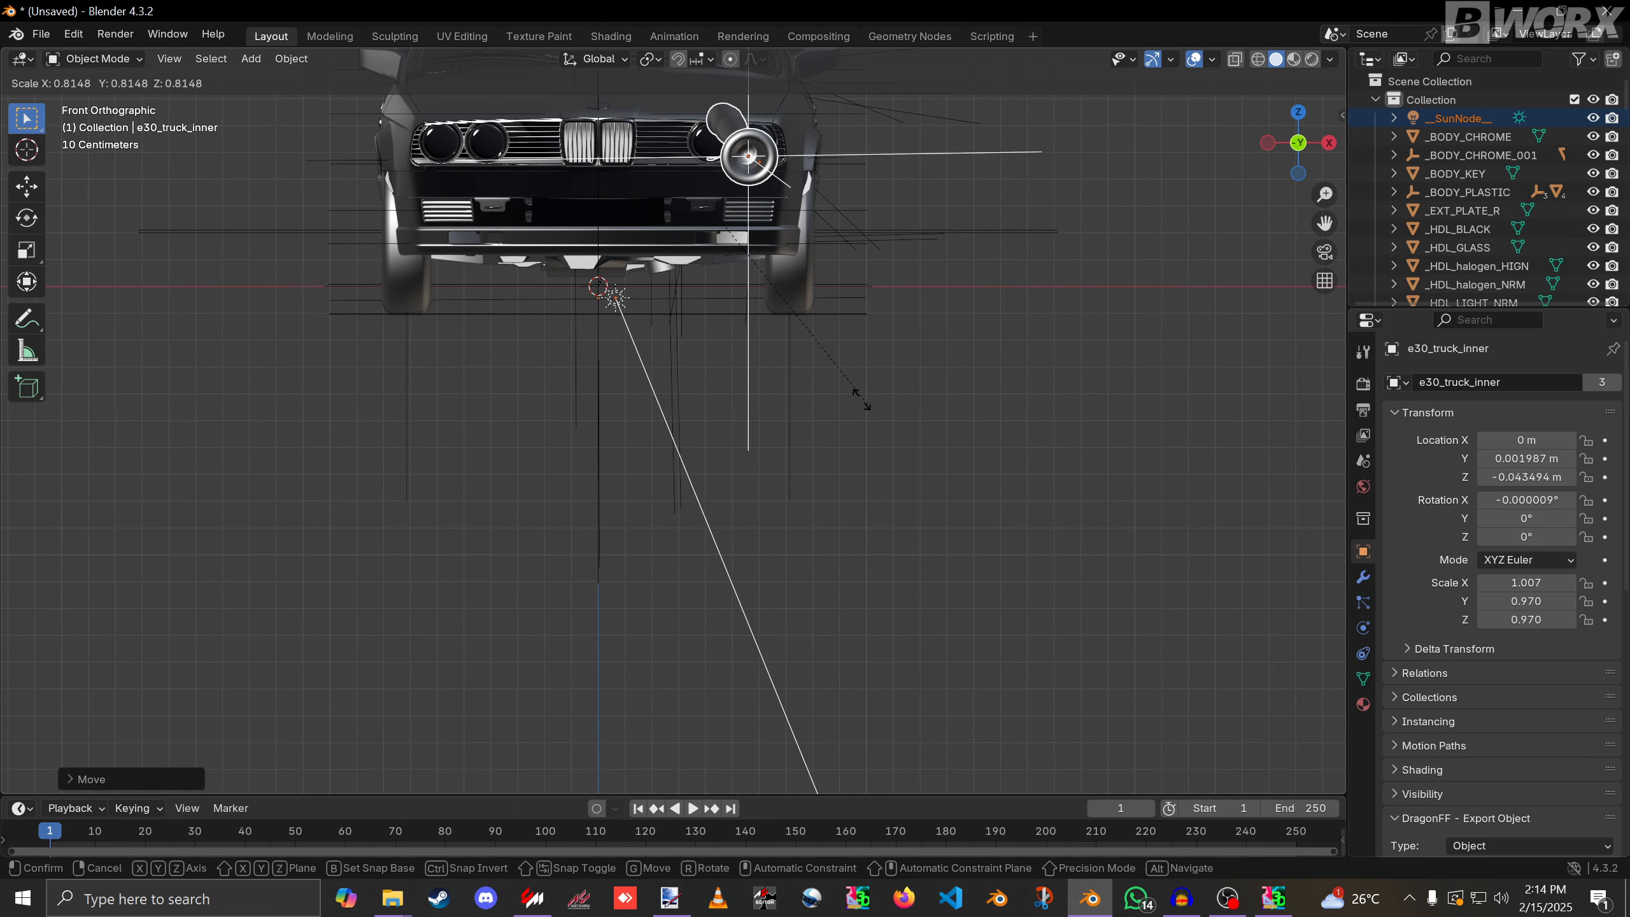
left_click(796, 364)
key("g")
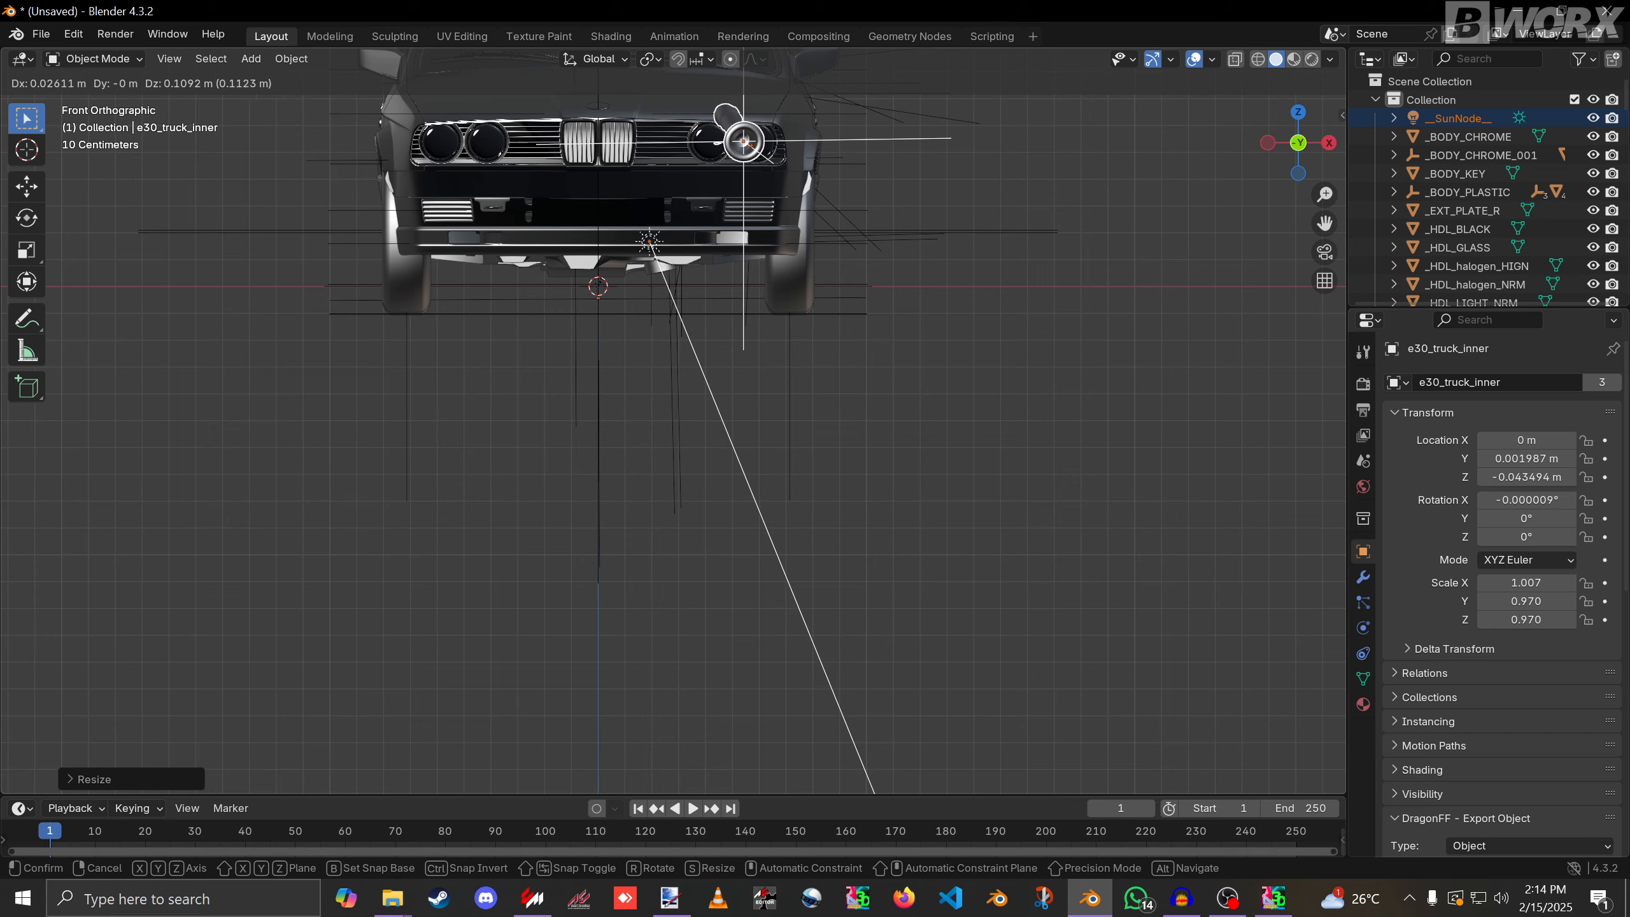
left_click(812, 337)
Fine-tune the stack's position so its round mouth is centred on the outer headlight in the front view.
scroll(812, 337, "up", 5)
middle_click_drag(811, 336, 815, 561, "shift")
scroll(467, 770, "up", 6)
key("g")
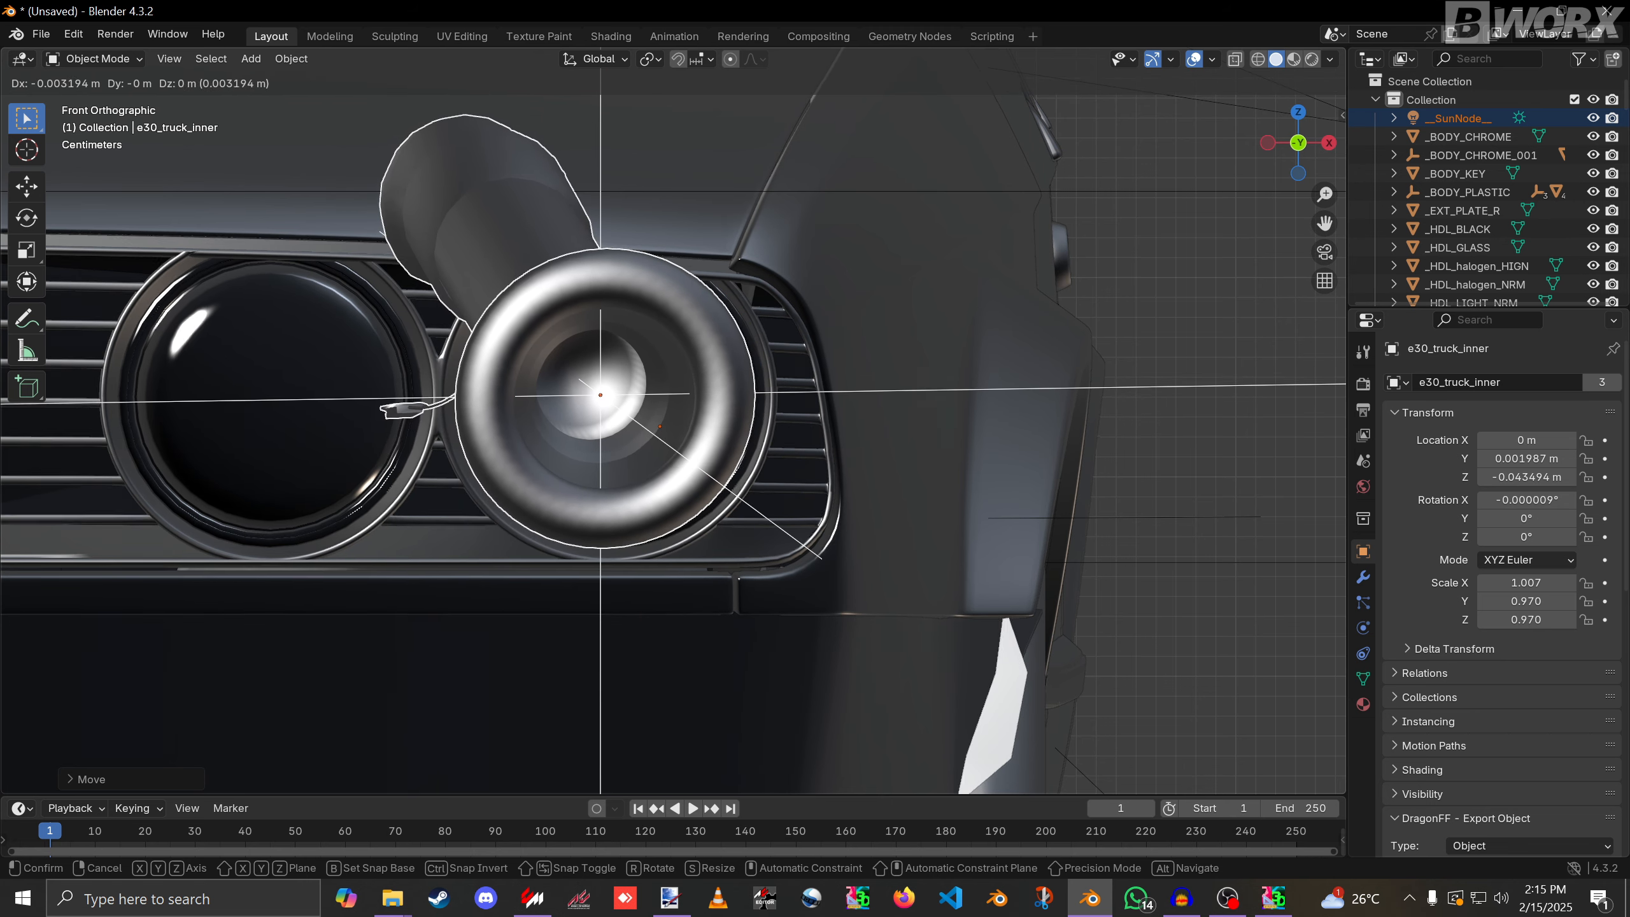
key("Return")
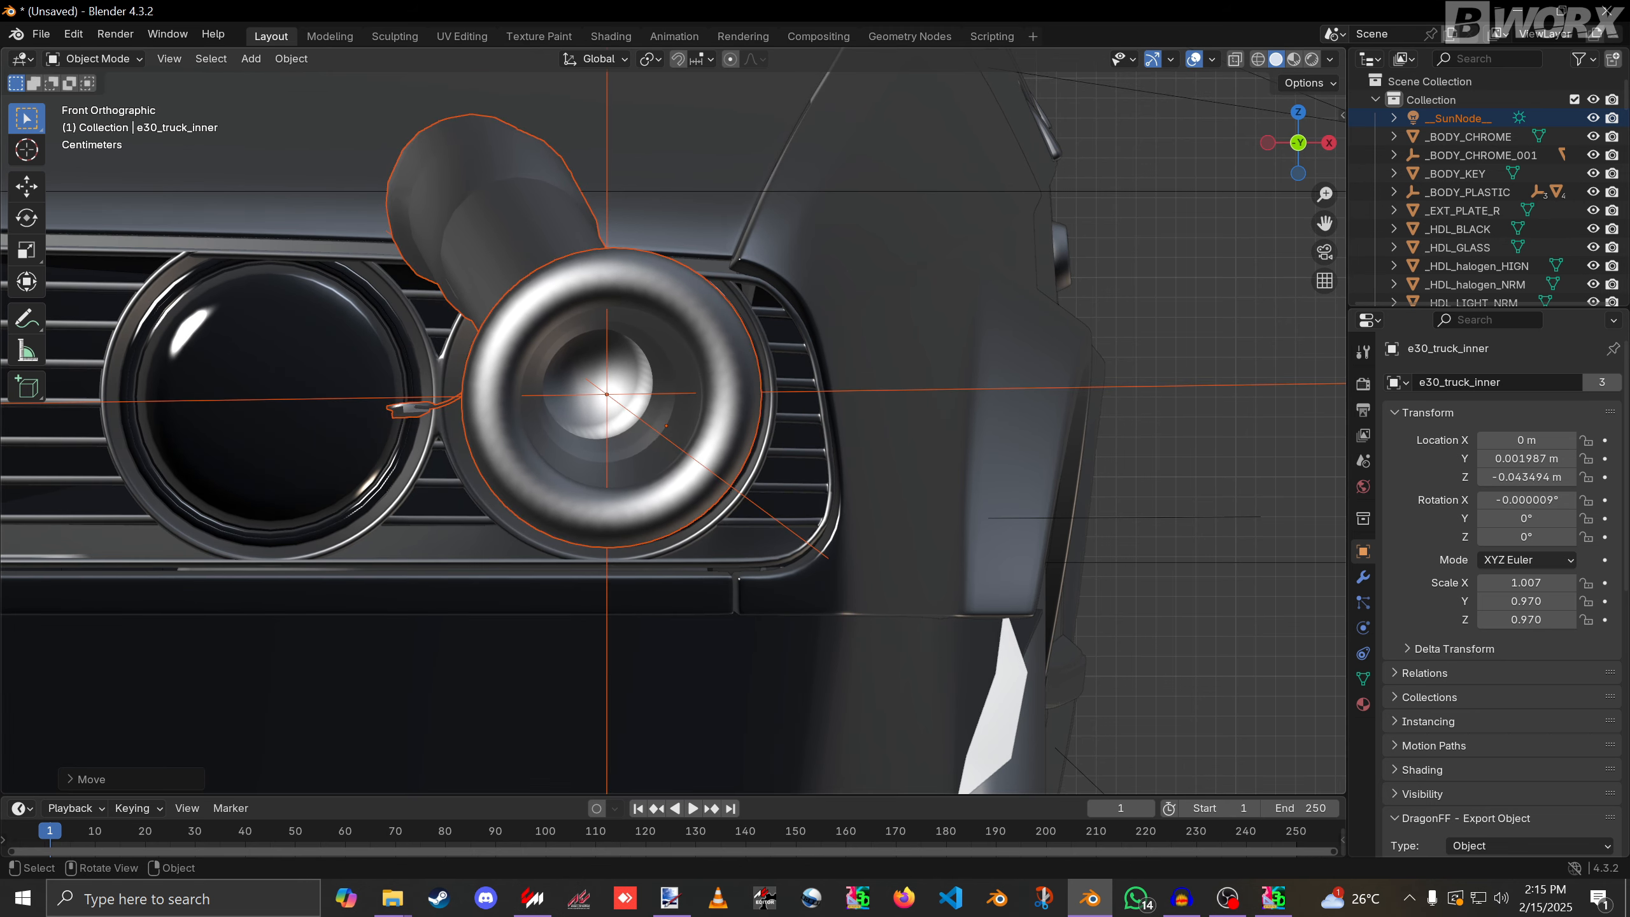
Show the stack and the car's front end together in the right orthographic view.
left_click(1328, 143)
scroll(674, 422, "down", 11)
scroll(674, 421, "down", 3)
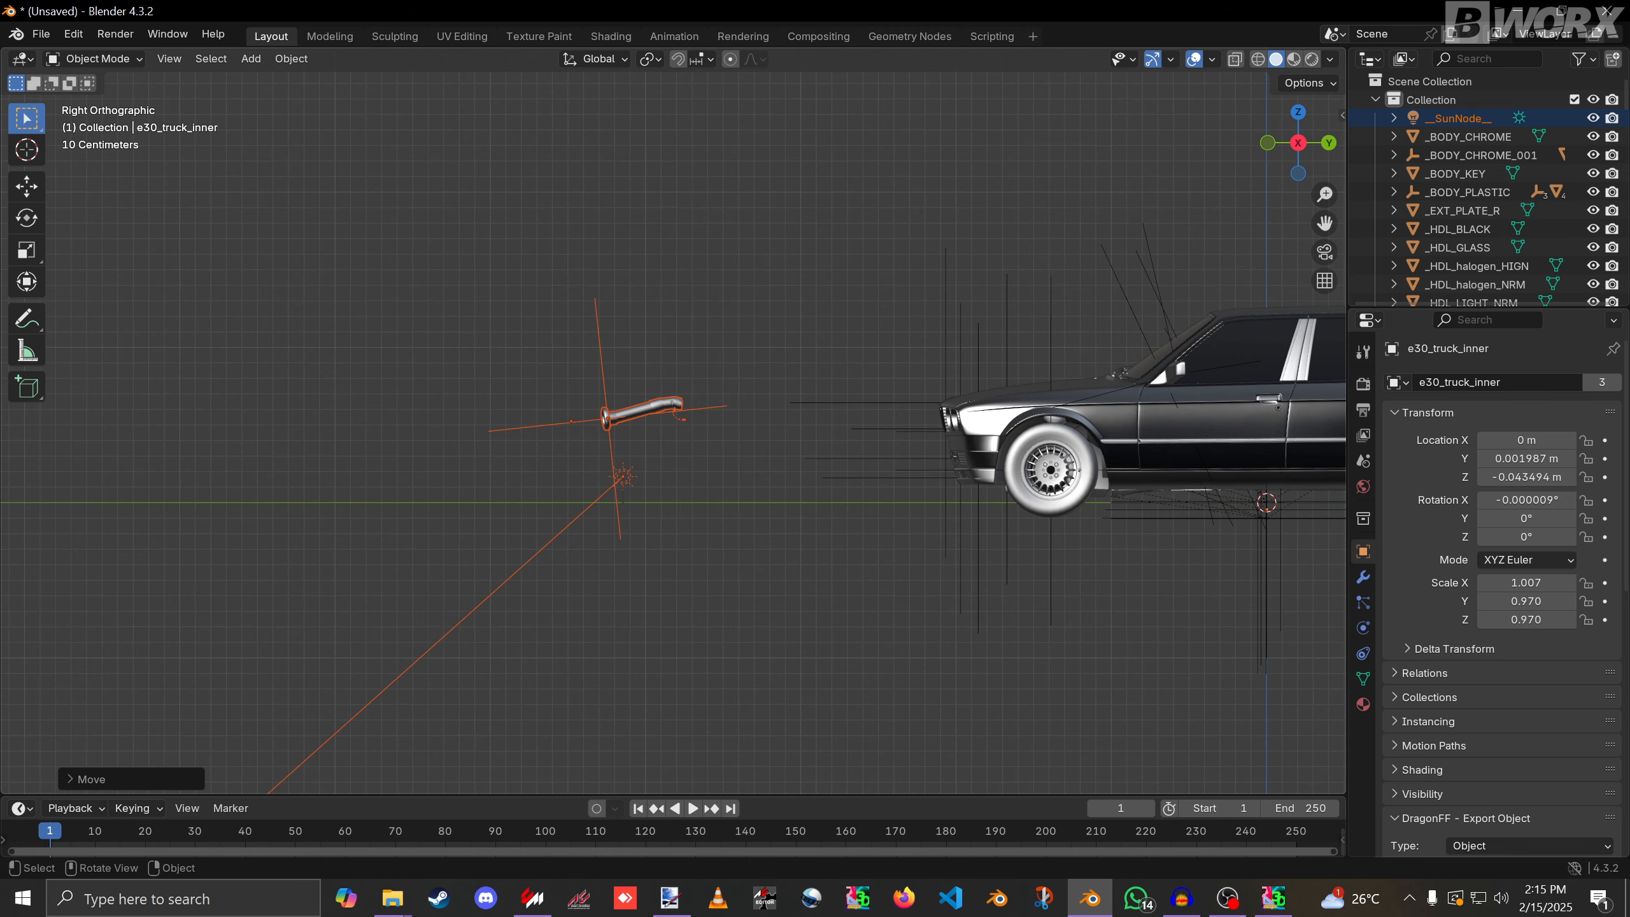
Move the selected e30_truck_inner intake assembly about 2.27 m along Y into the car's front headlight area.
key("g")
key("y")
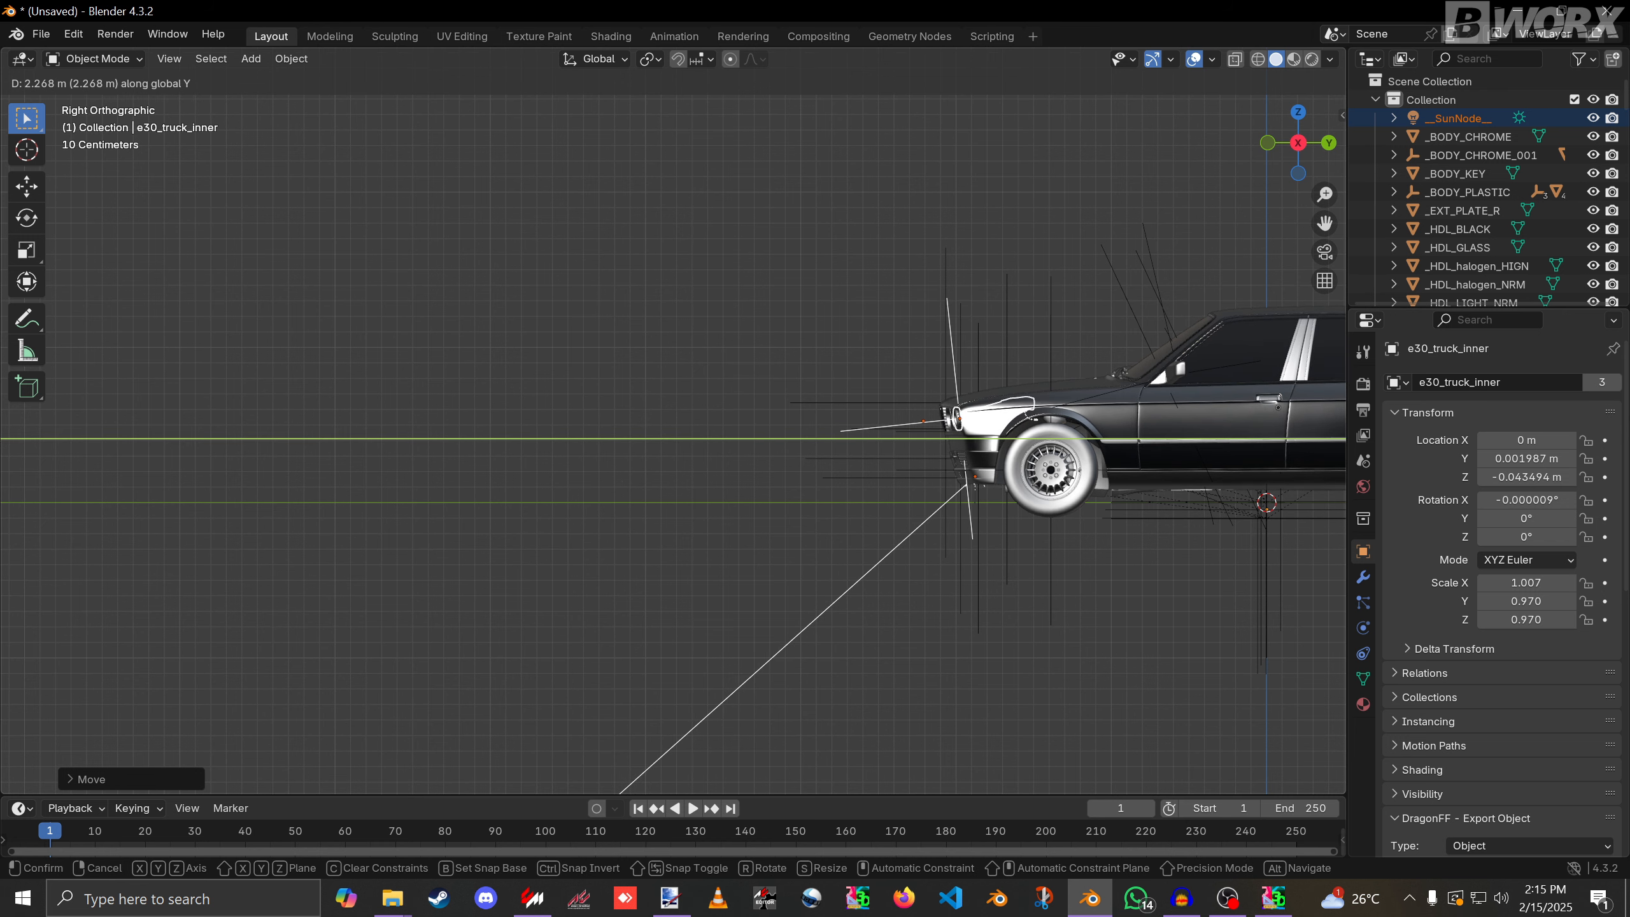
key("Return")
key("KP_1")
scroll(674, 421, "up", 13)
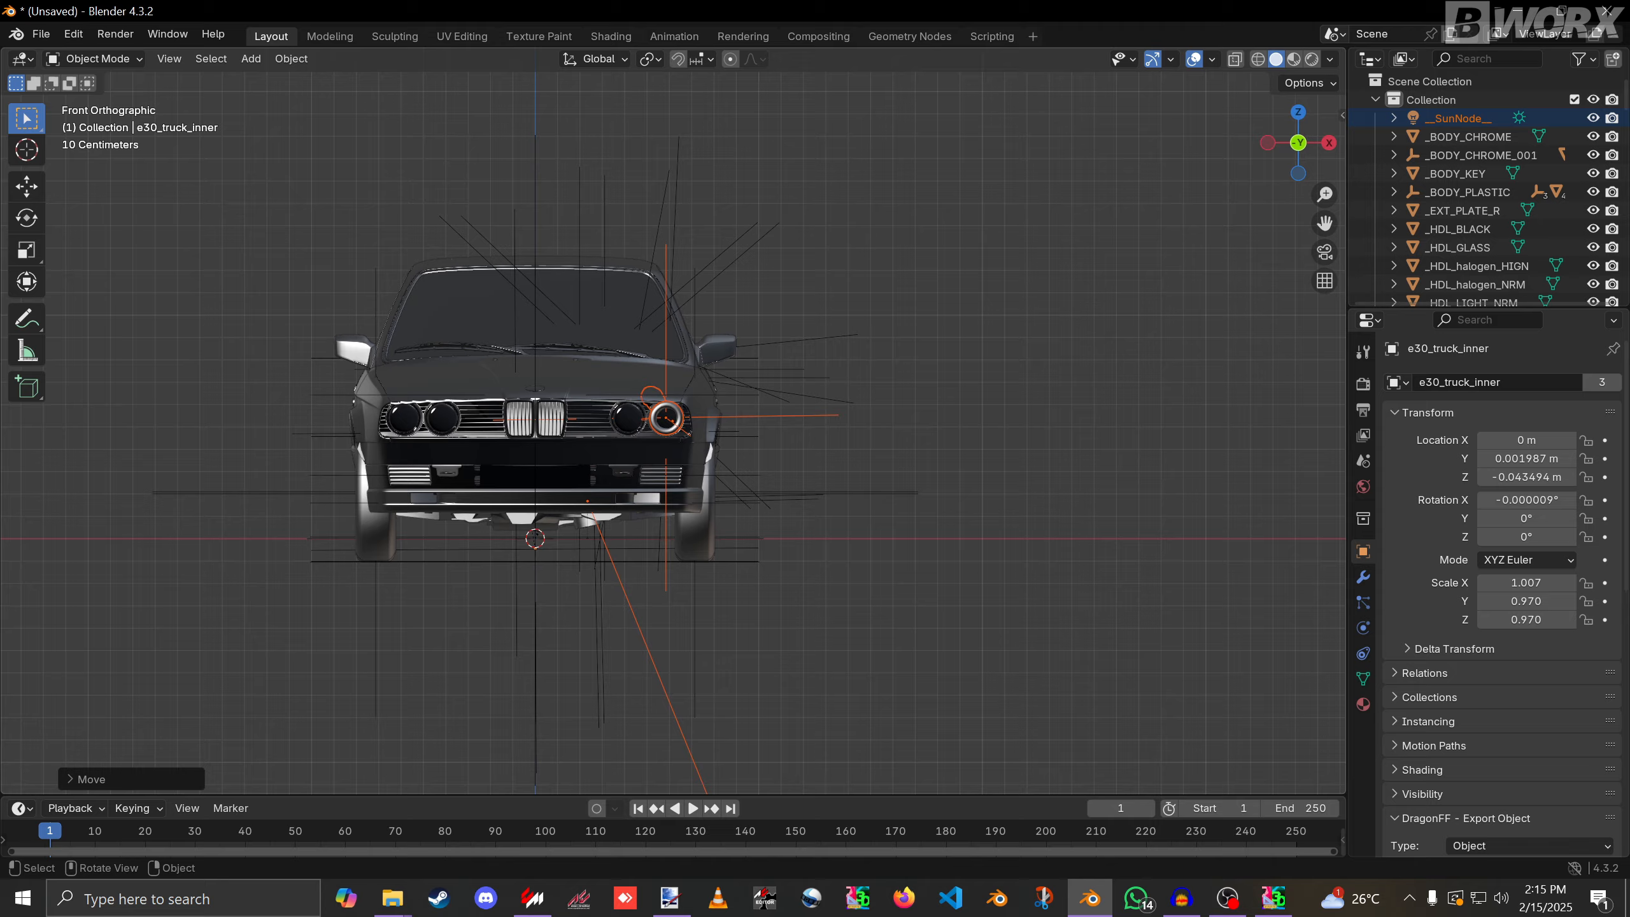
middle_click_drag(674, 421, 308, 438)
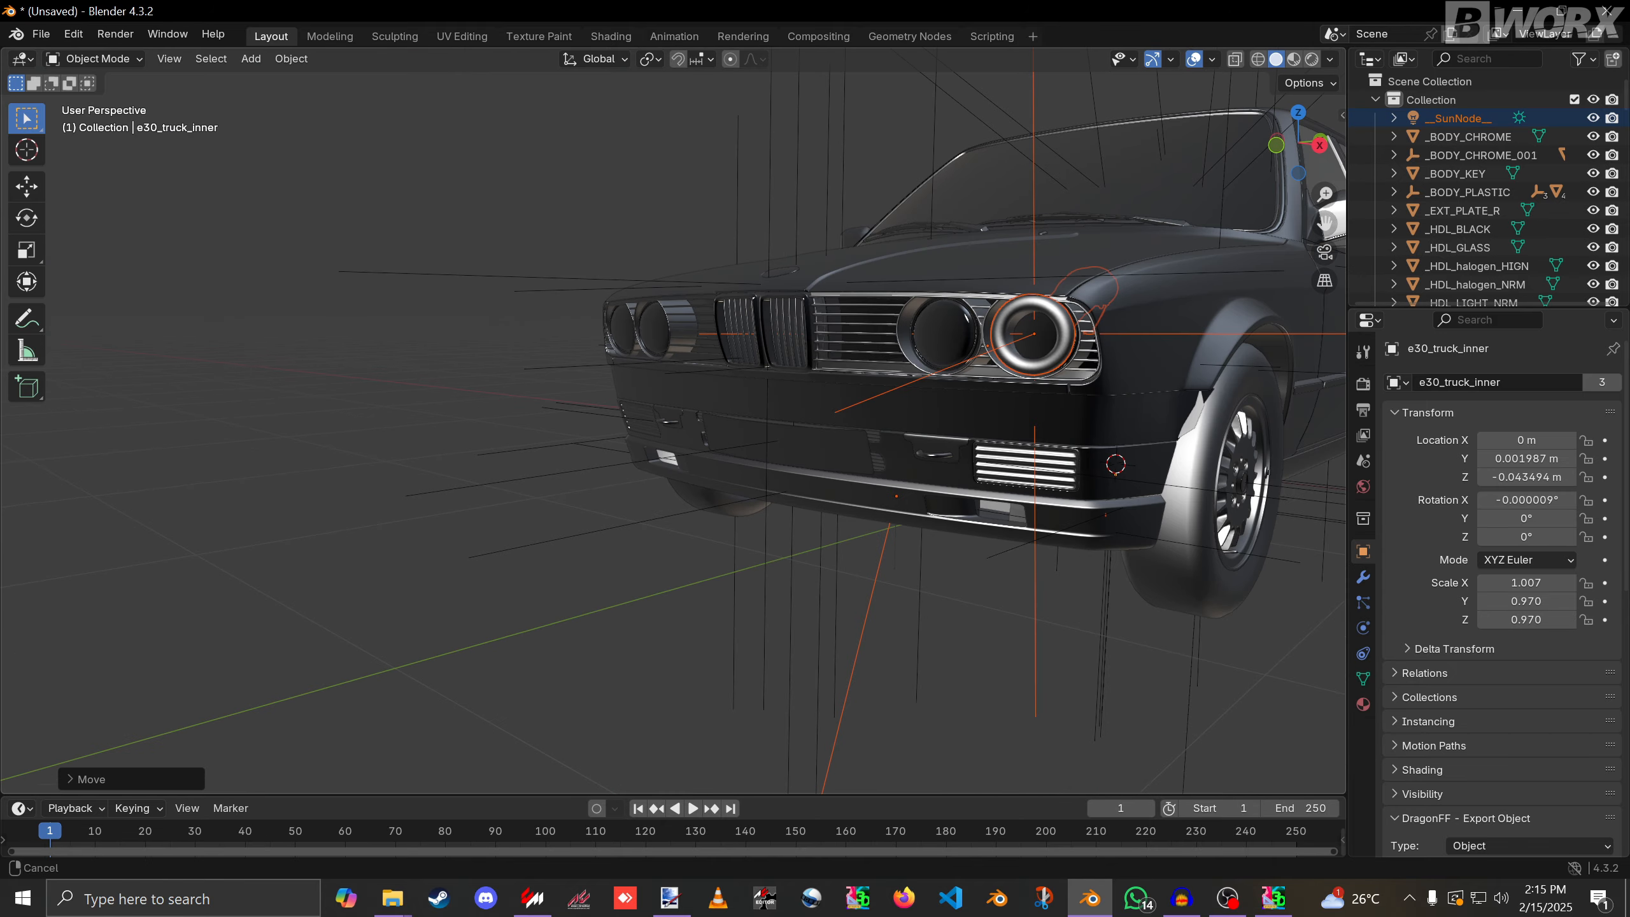
scroll(673, 422, "down", 3)
middle_click_drag(673, 421, 1174, 385)
scroll(779, 422, "up", 4)
middle_click_drag(673, 388, 751, 443)
scroll(674, 411, "down", 5)
Hide the hood to inspect the area behind the headlights, and bring the hidden objects back.
left_click(545, 289)
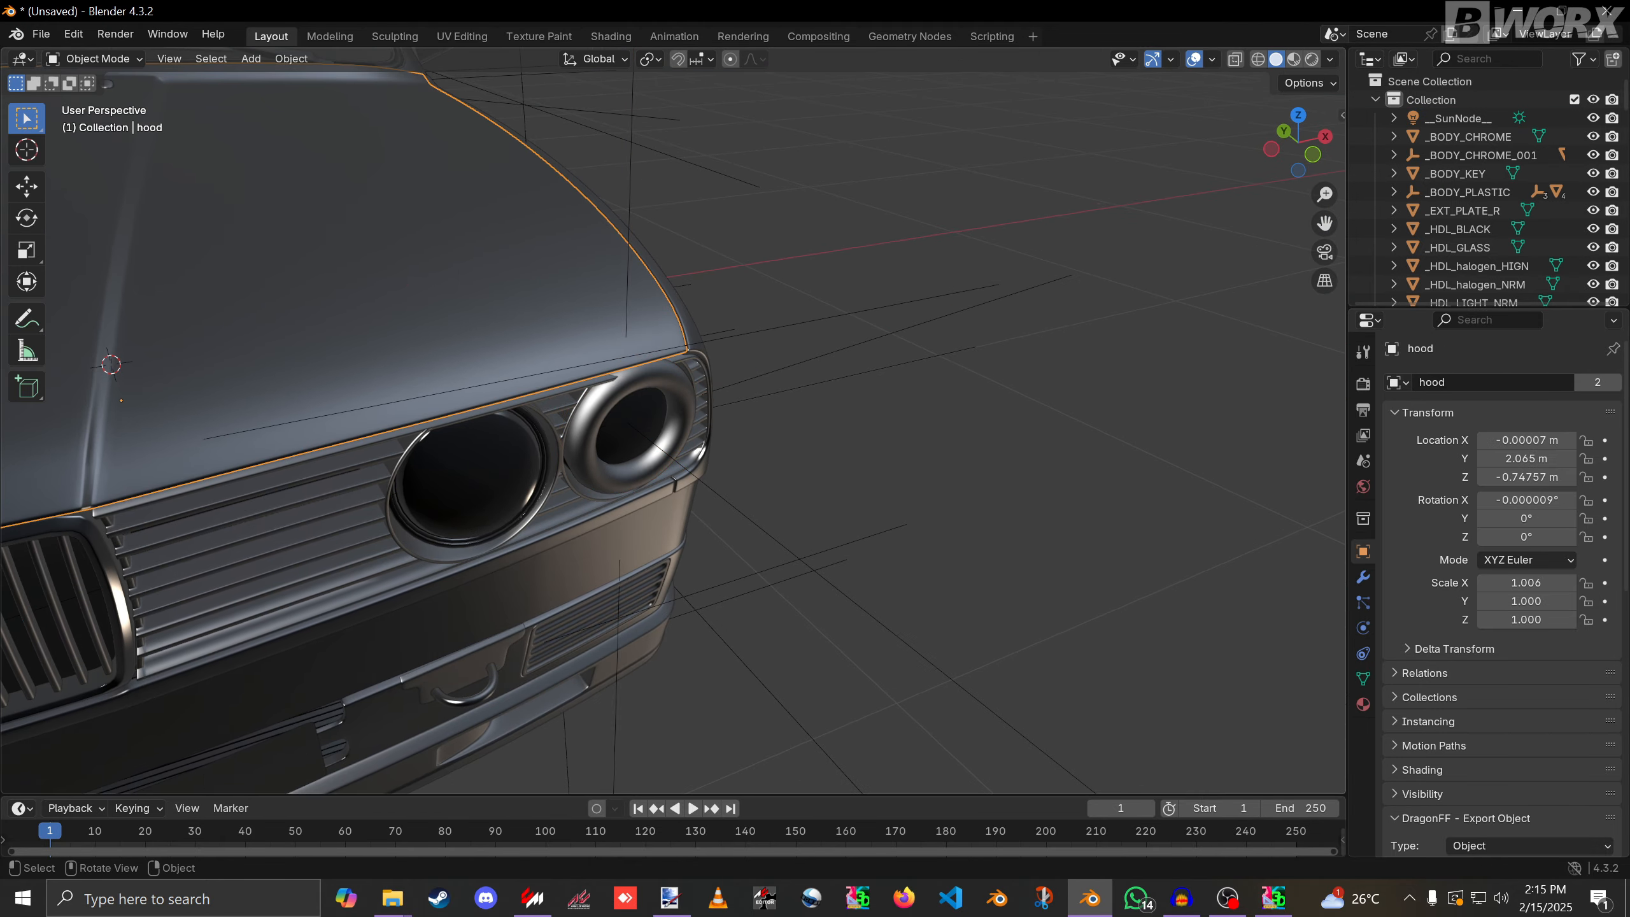
scroll(546, 289, "down", 3)
key("h")
middle_click_drag(545, 289, 616, 360)
key("alt+h")
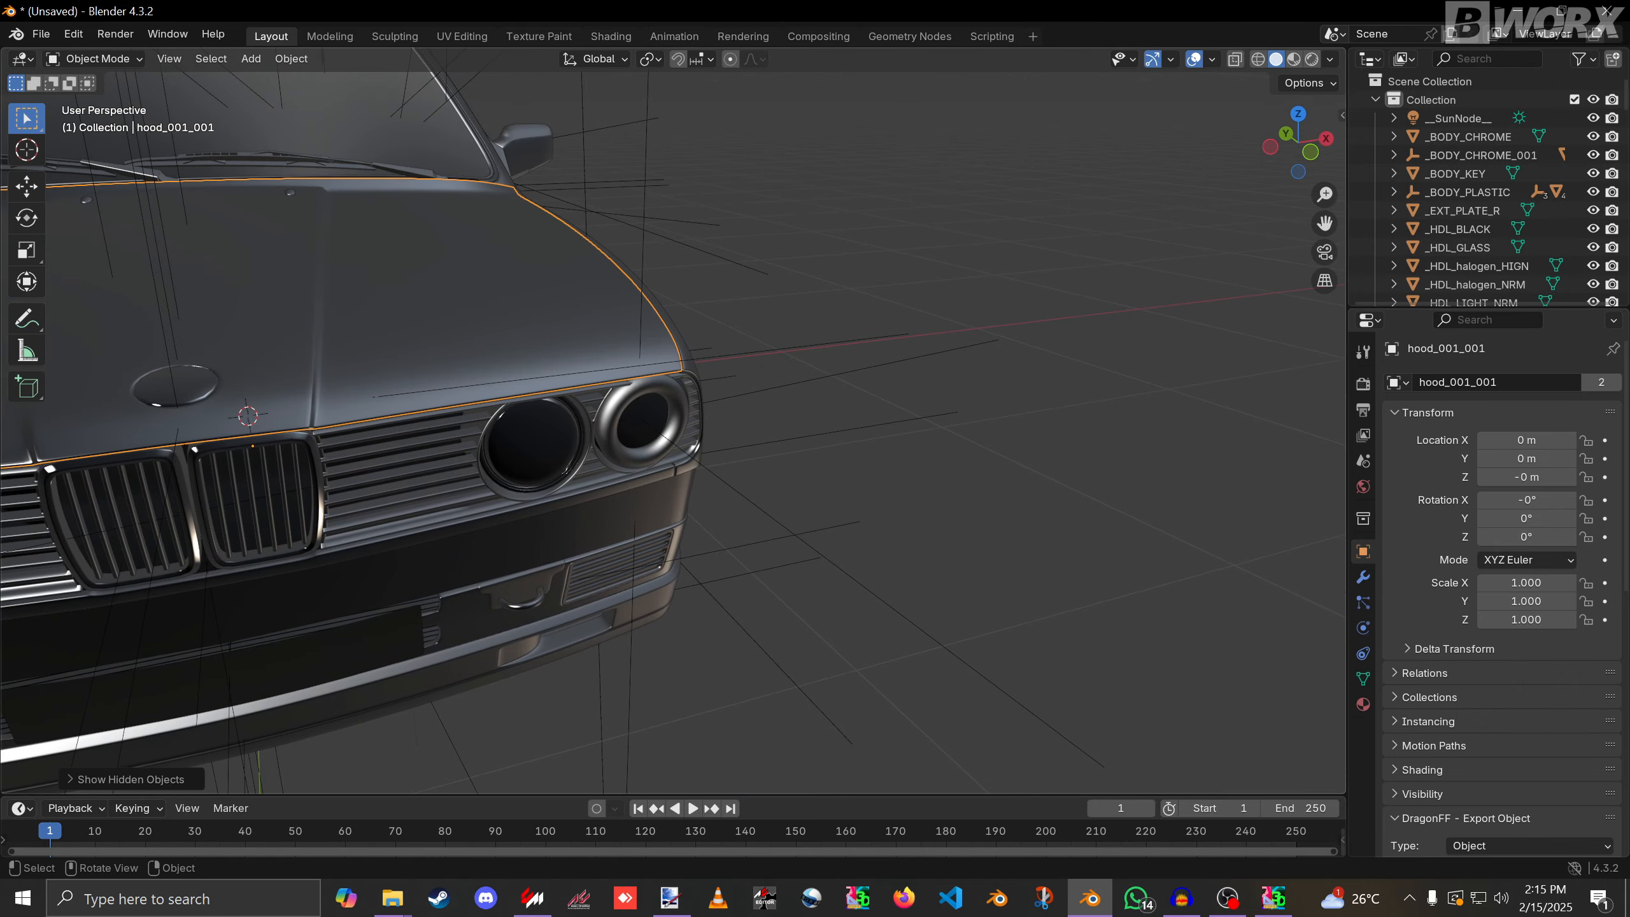
Search the scene's object list for the intake stack parts at the outer headlight.
left_click(564, 468)
scroll(565, 469, "up", 5)
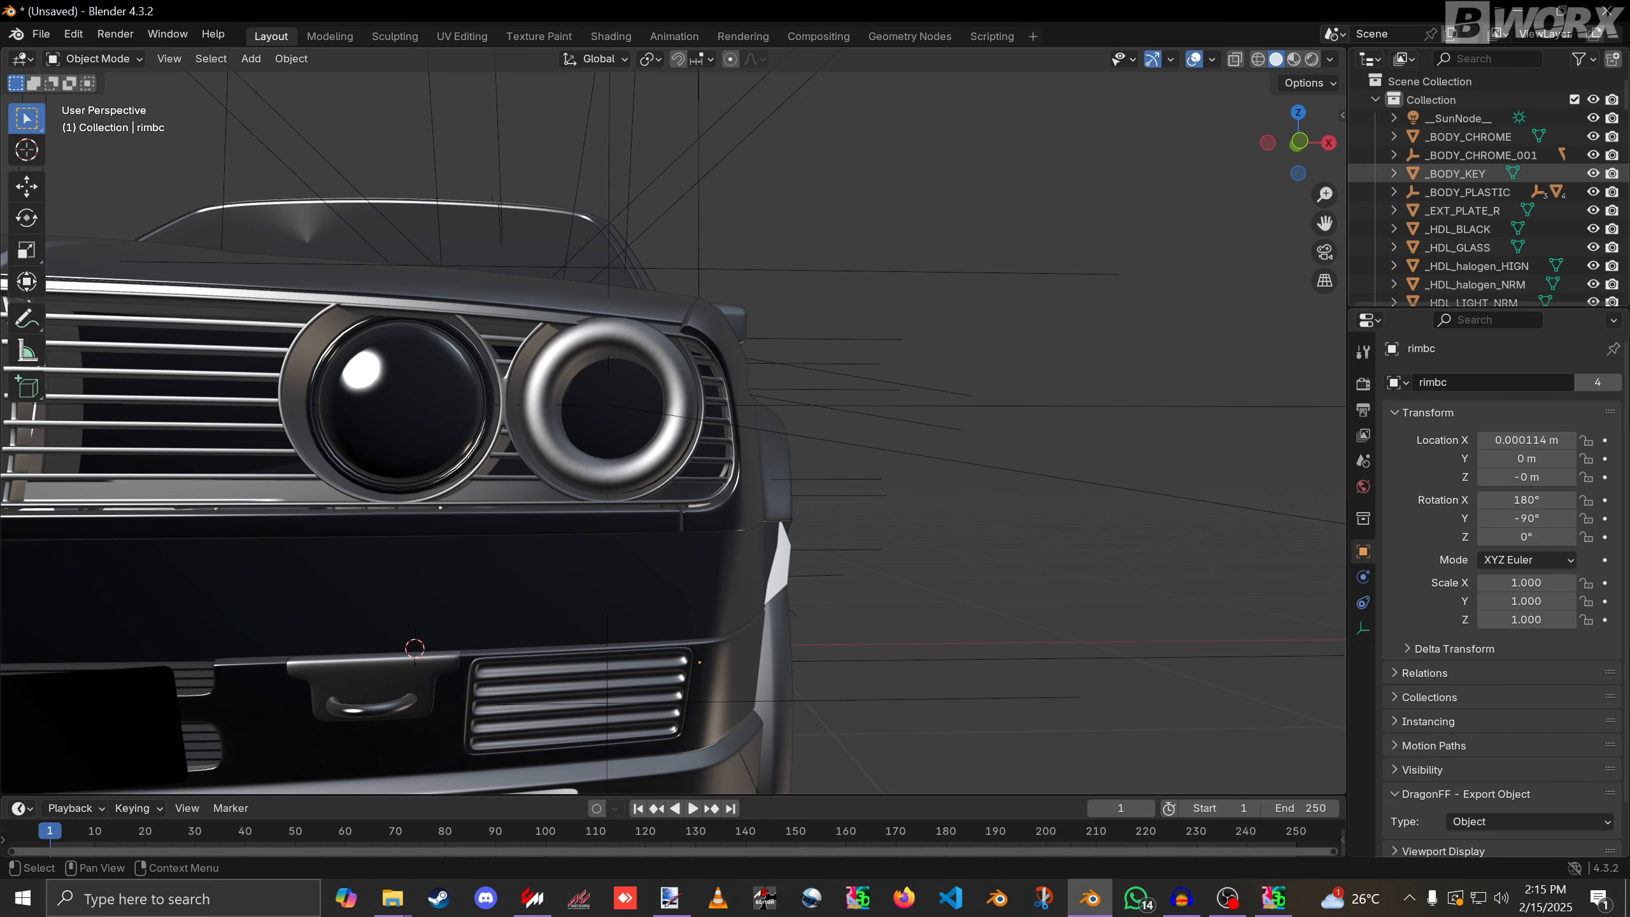
scroll(673, 421, "up", 1)
middle_click_drag(672, 420, 714, 436)
scroll(1476, 193, "down", 10)
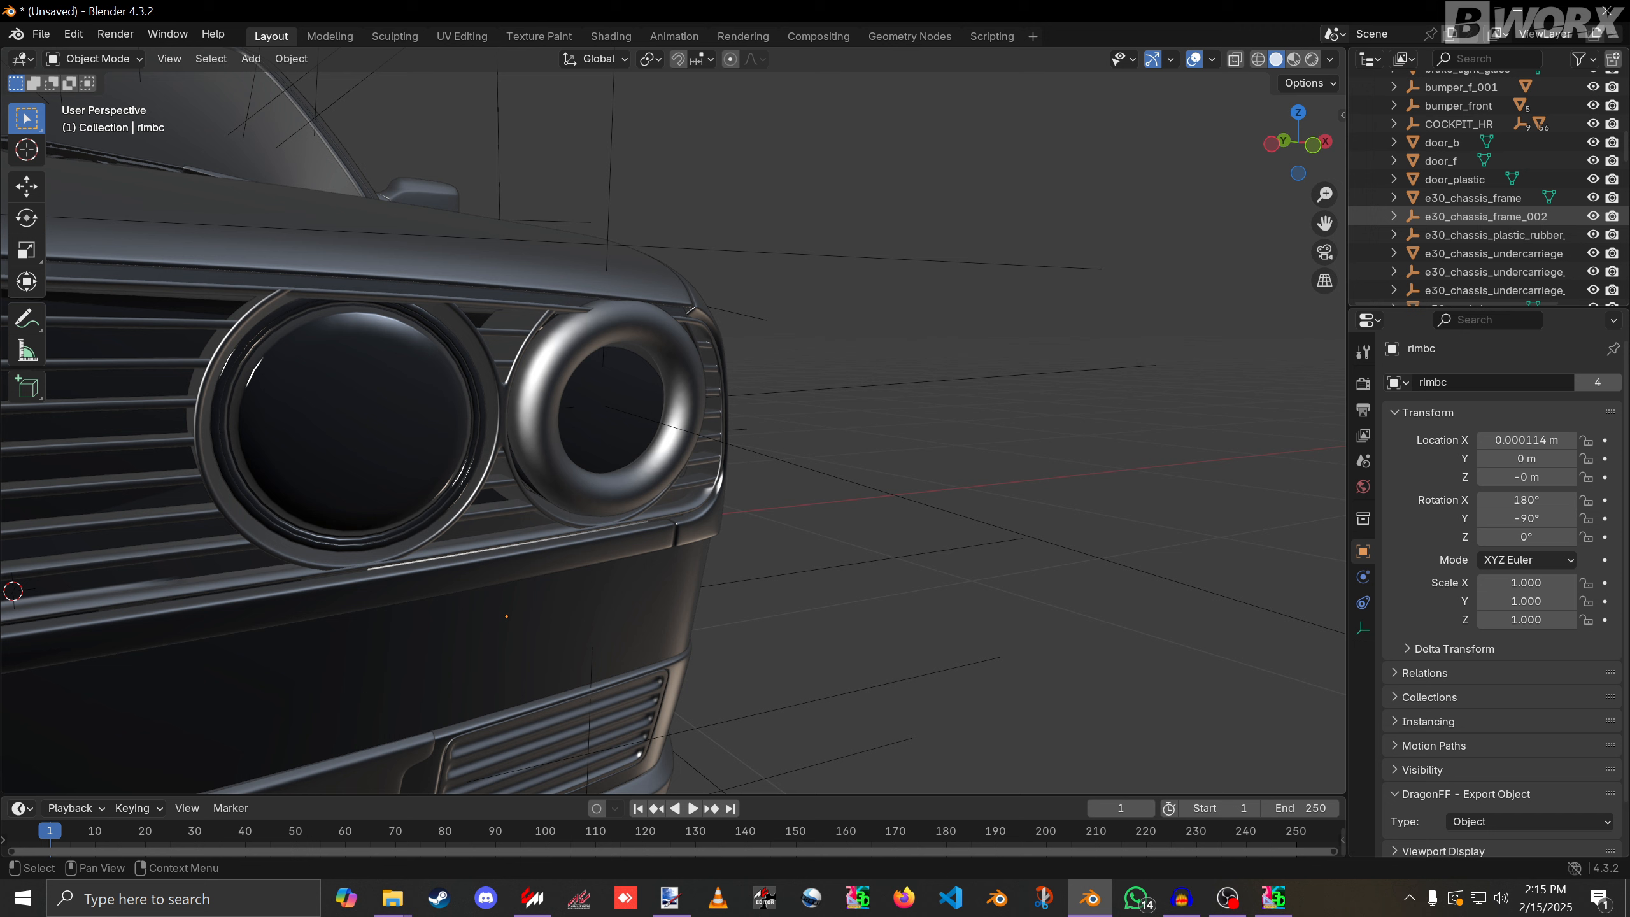
scroll(1475, 259, "down", 6)
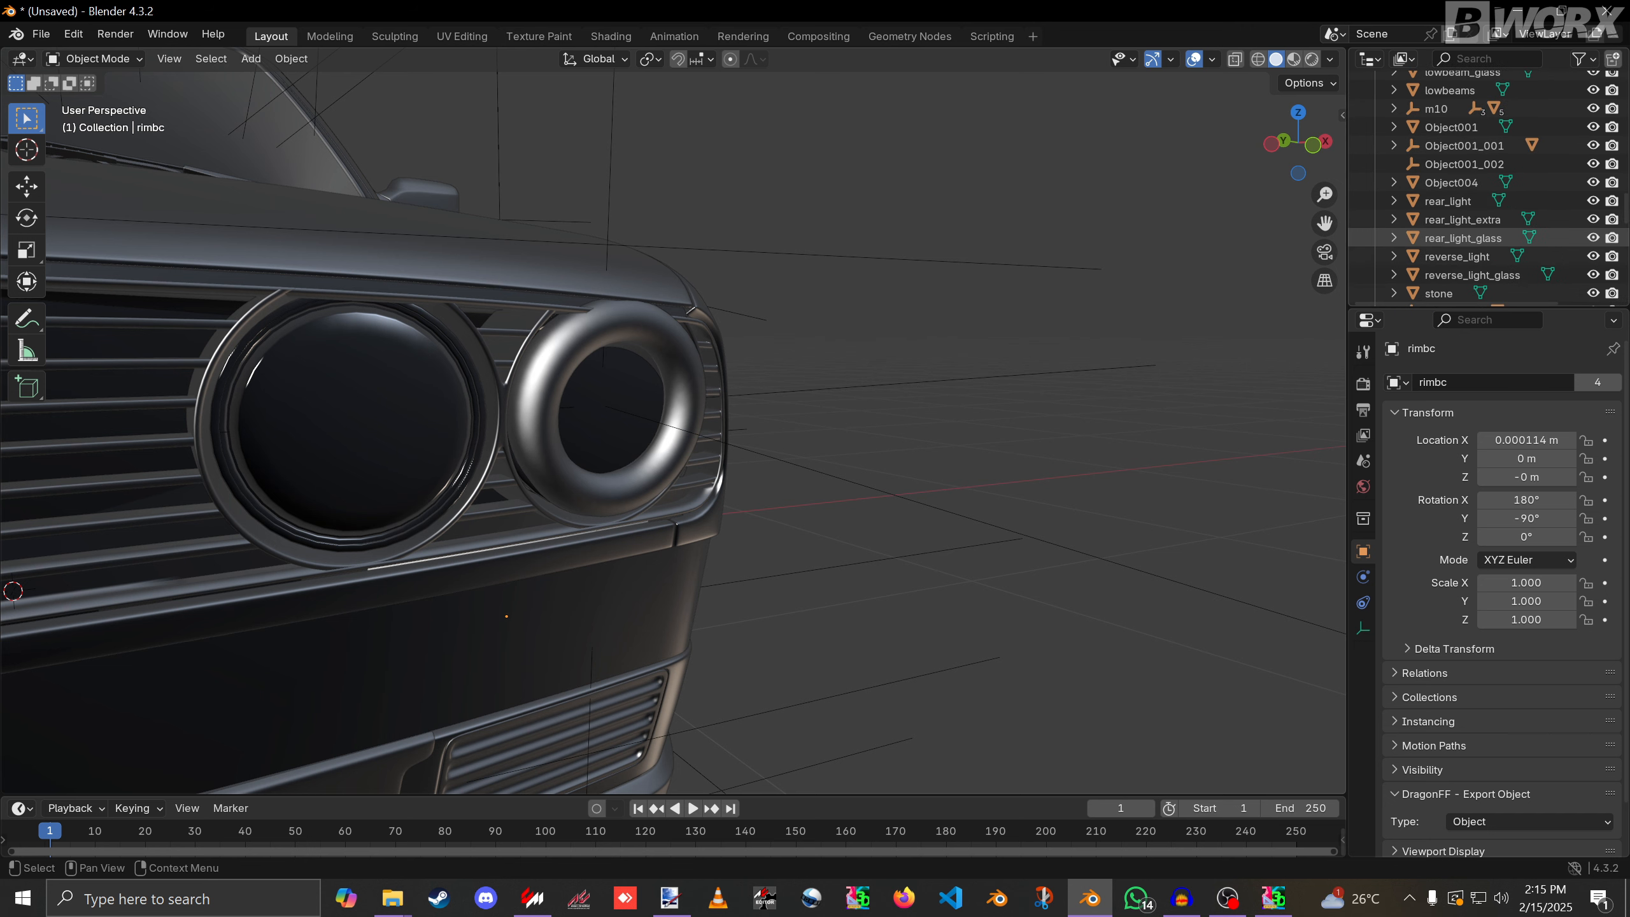
left_click(1450, 178)
scroll(1469, 214, "down", 10)
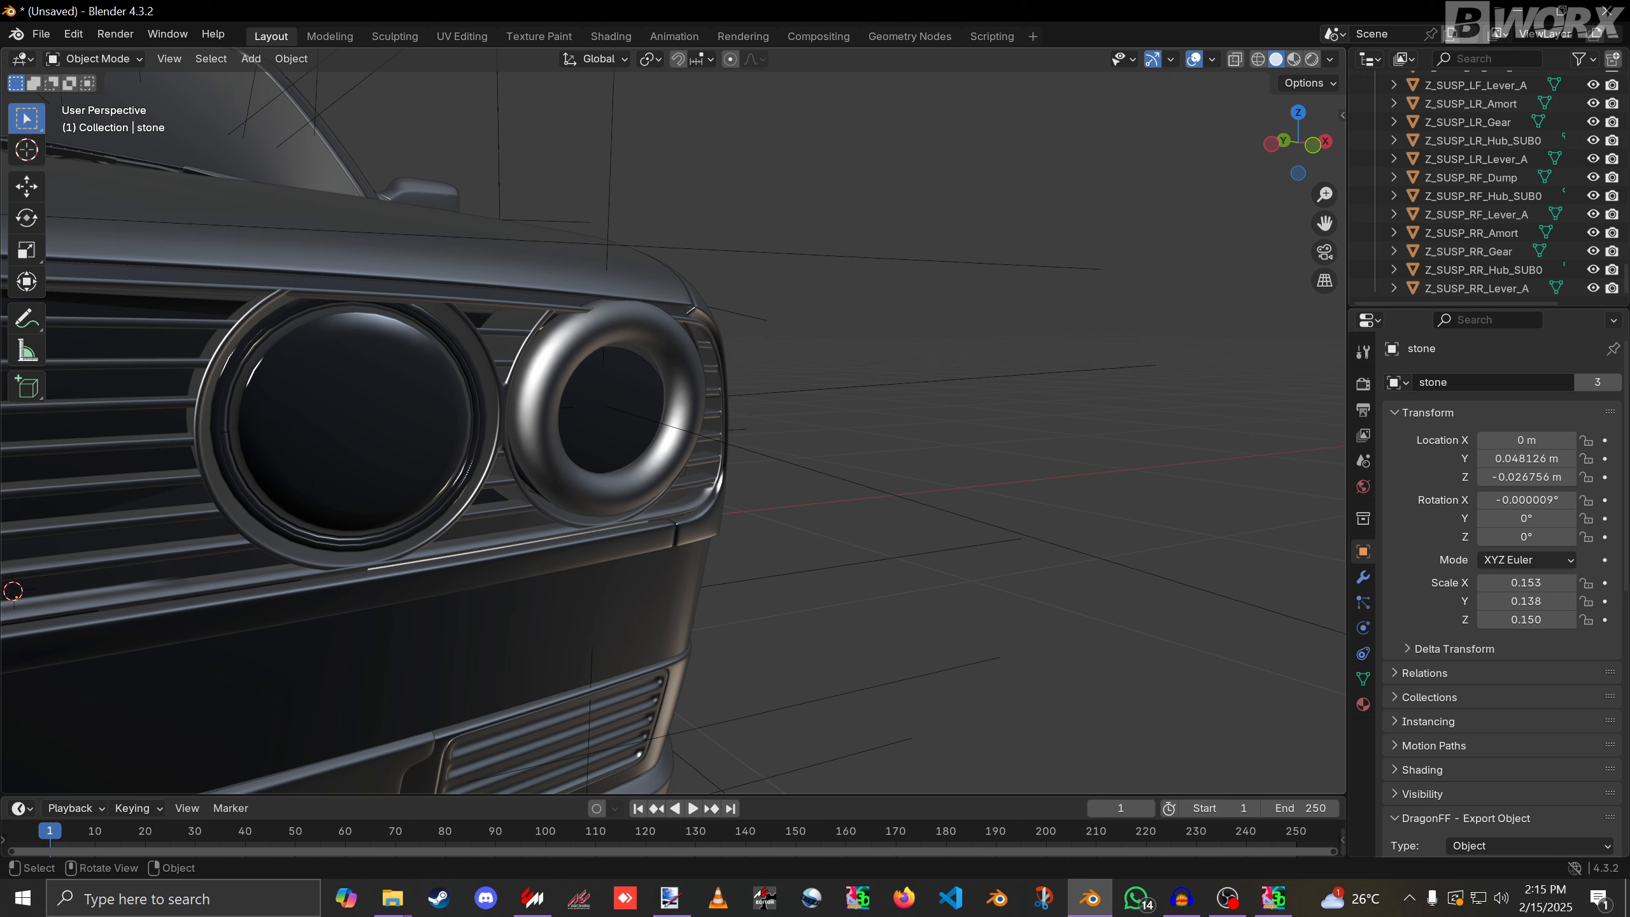
Select vstack and vstack_001 together and move them about 0.024 m toward the car's front along the Y axis.
left_click(833, 476)
scroll(834, 477, "down", 4)
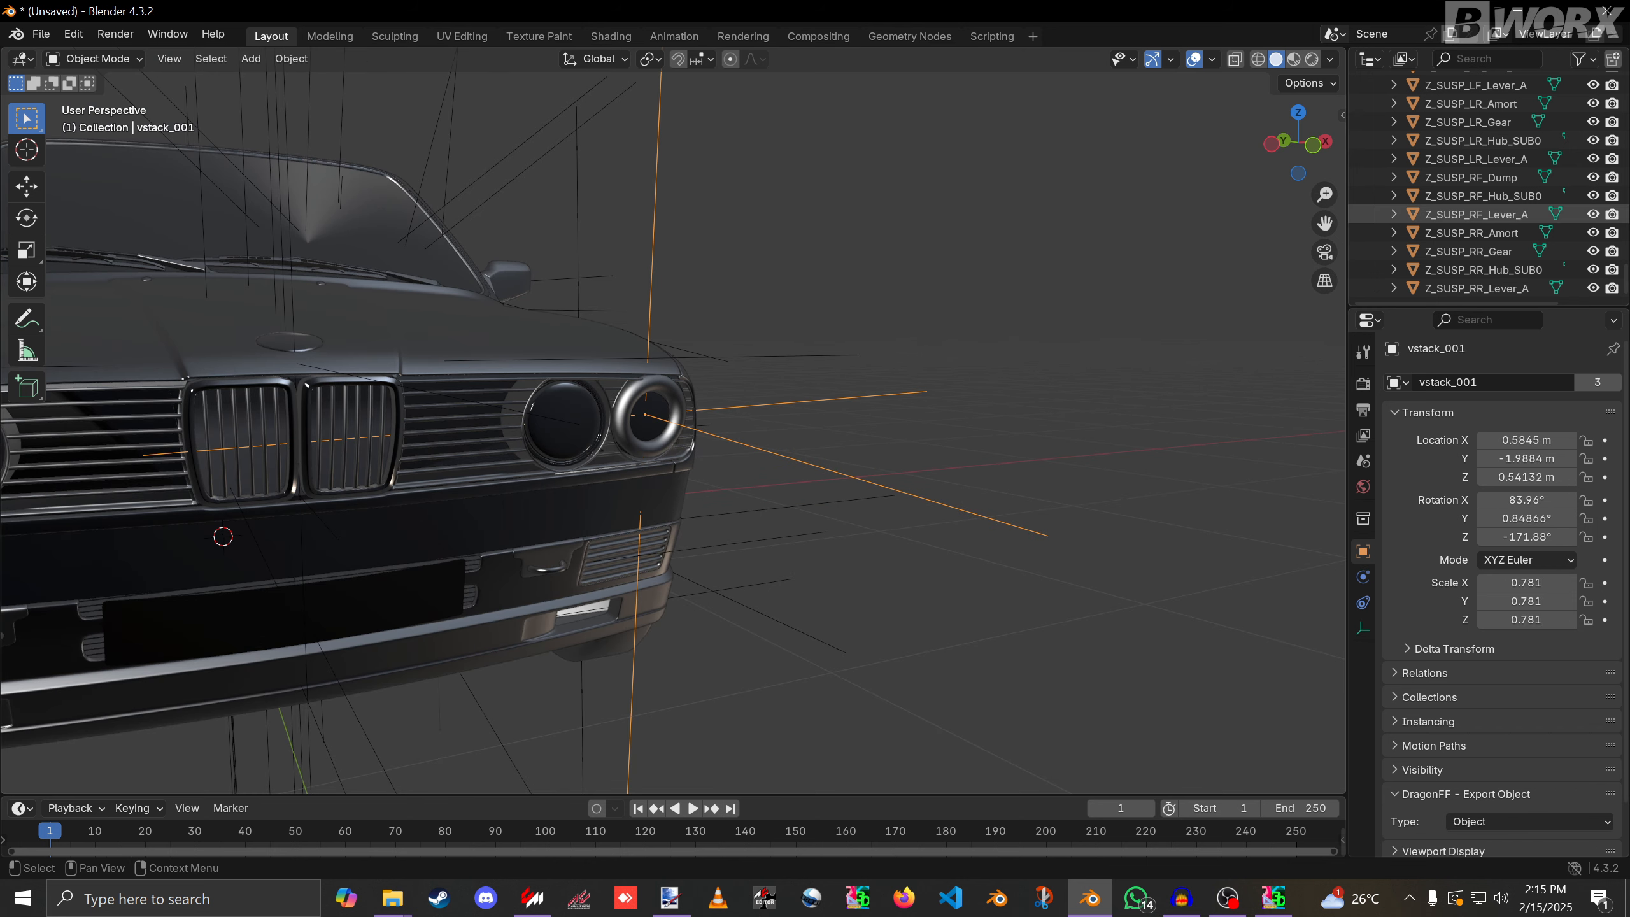
scroll(1469, 219, "up", 6)
scroll(1469, 219, "up", 3)
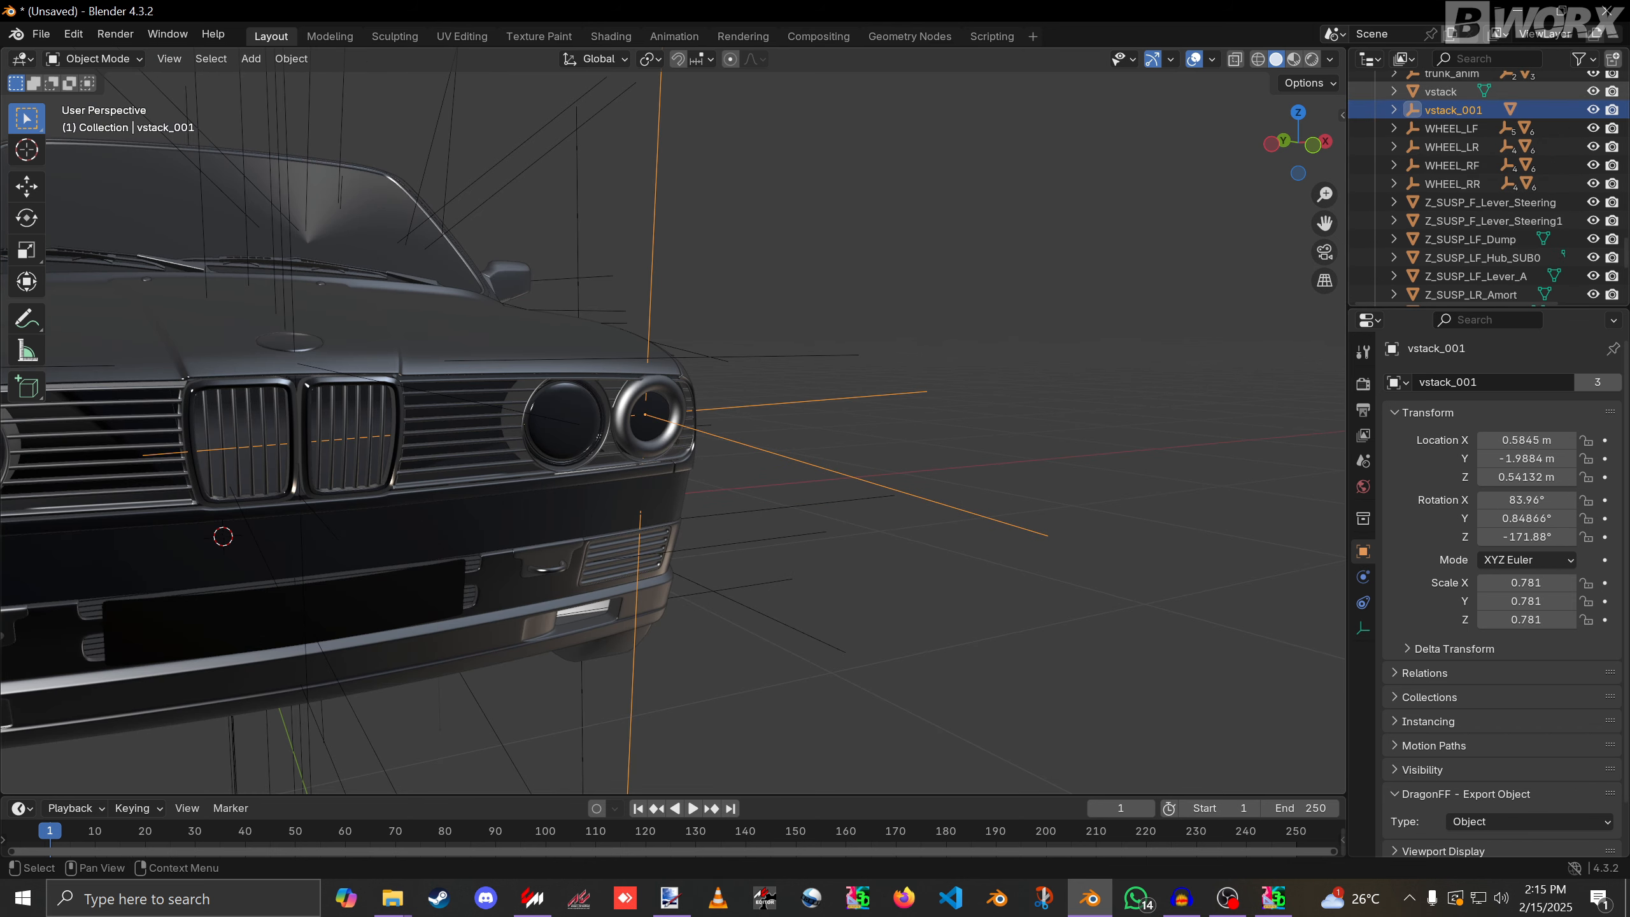
left_click(1440, 91)
scroll(673, 421, "down", 4)
scroll(1469, 219, "up", 3)
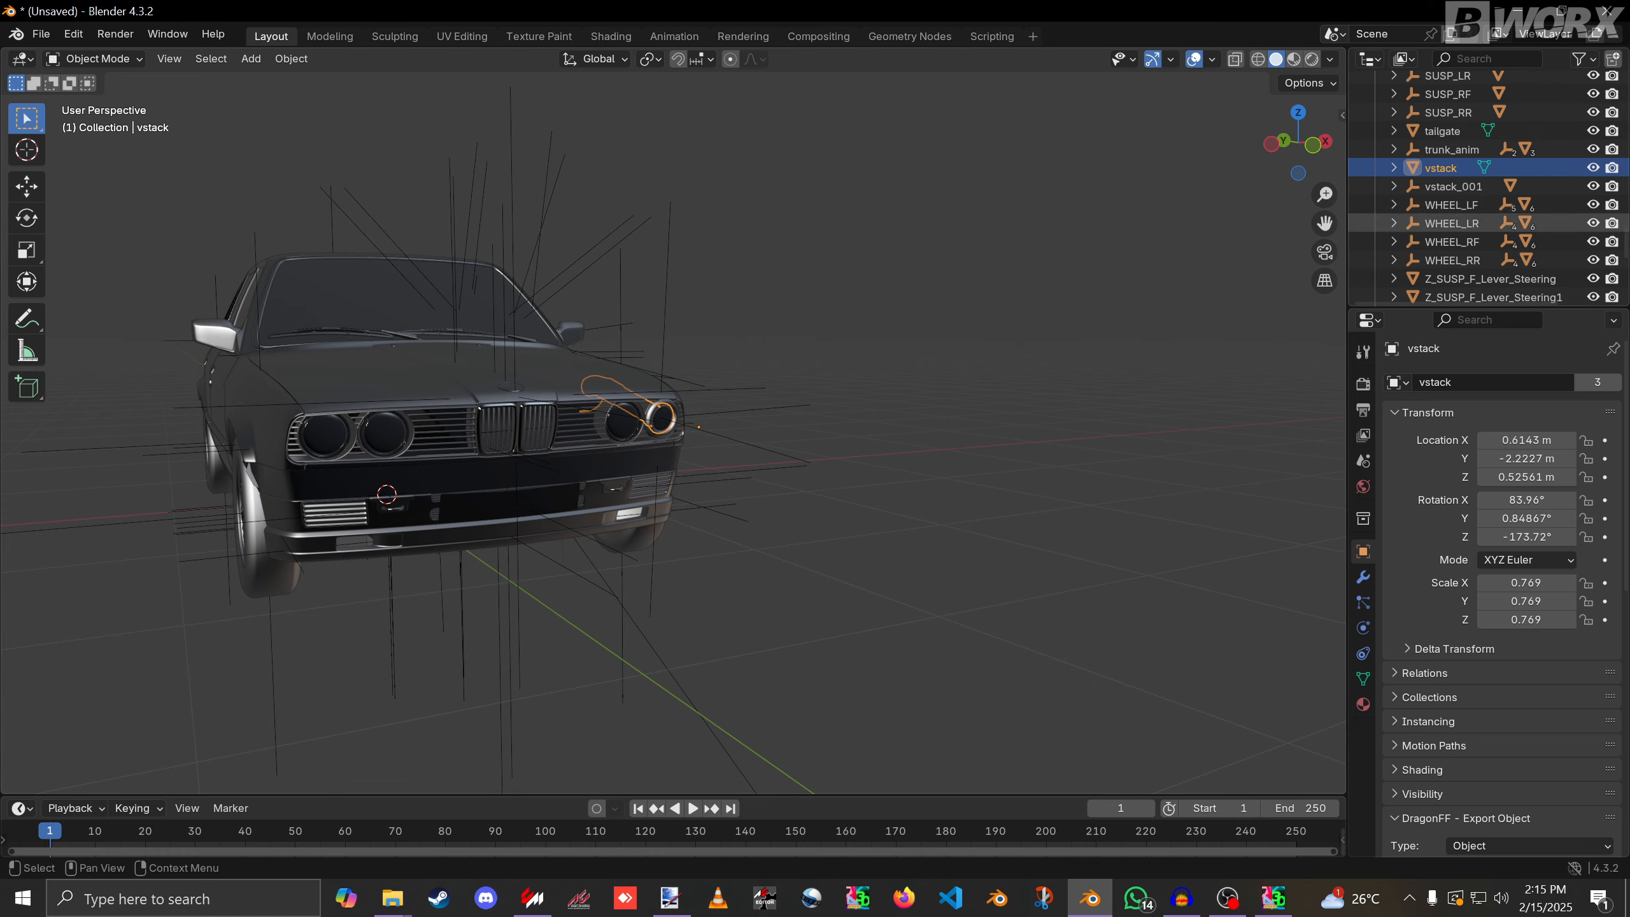
left_click(1453, 185, "ctrl")
scroll(672, 421, "up", 5)
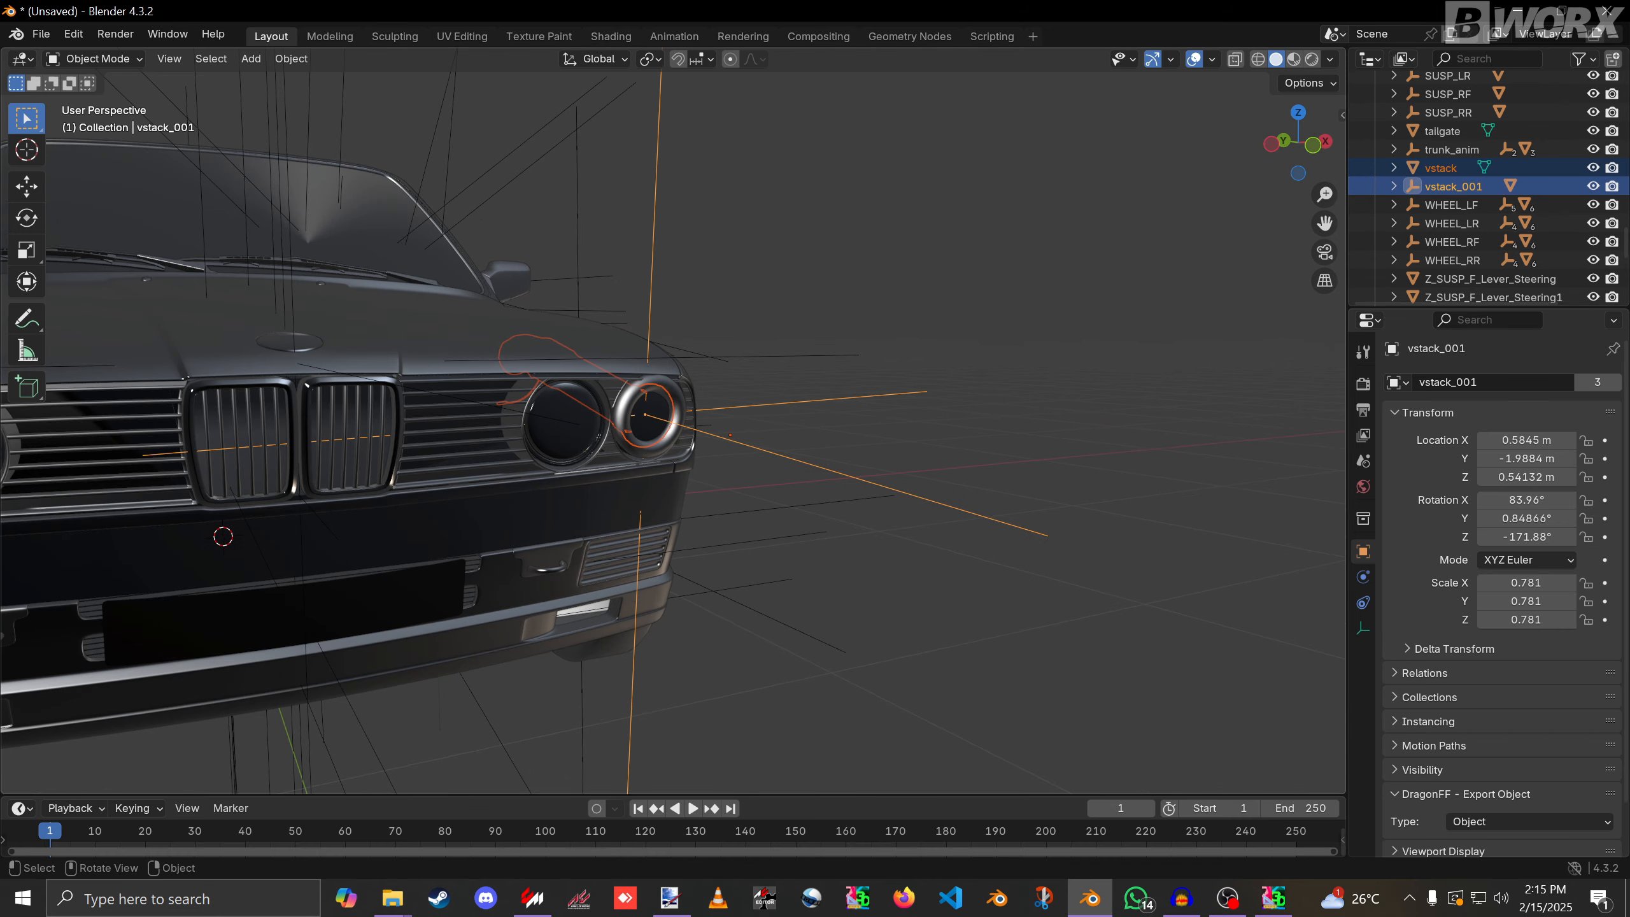
key("KP_3")
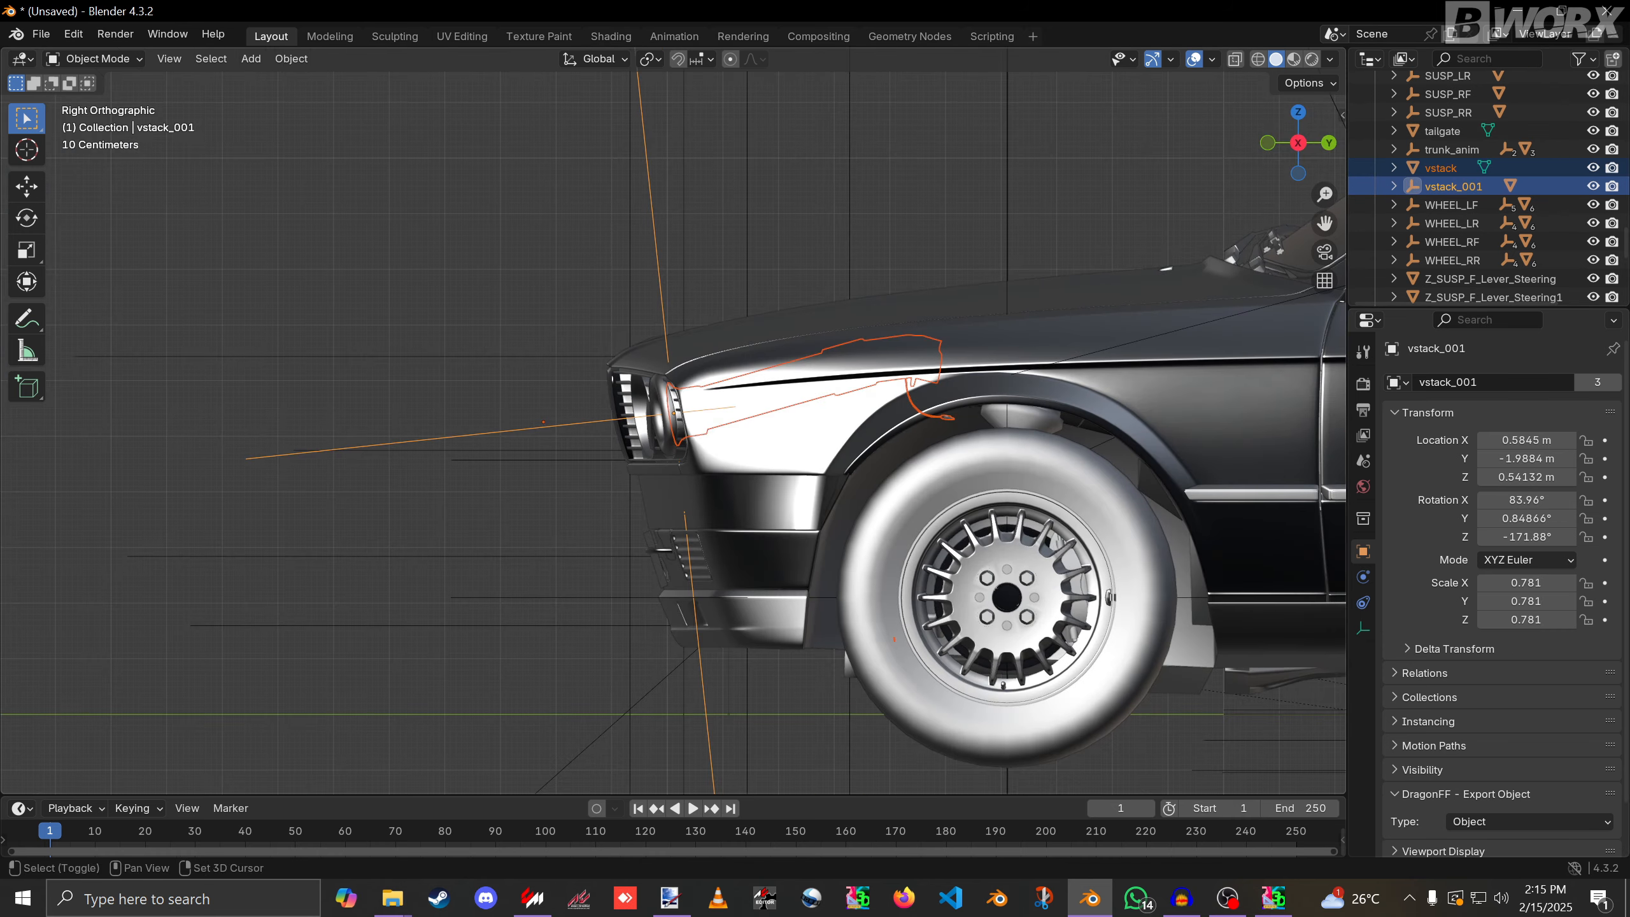
scroll(930, 404, "up", 3)
middle_click_drag(673, 421, 609, 481, "shift")
scroll(649, 449, "up", 4)
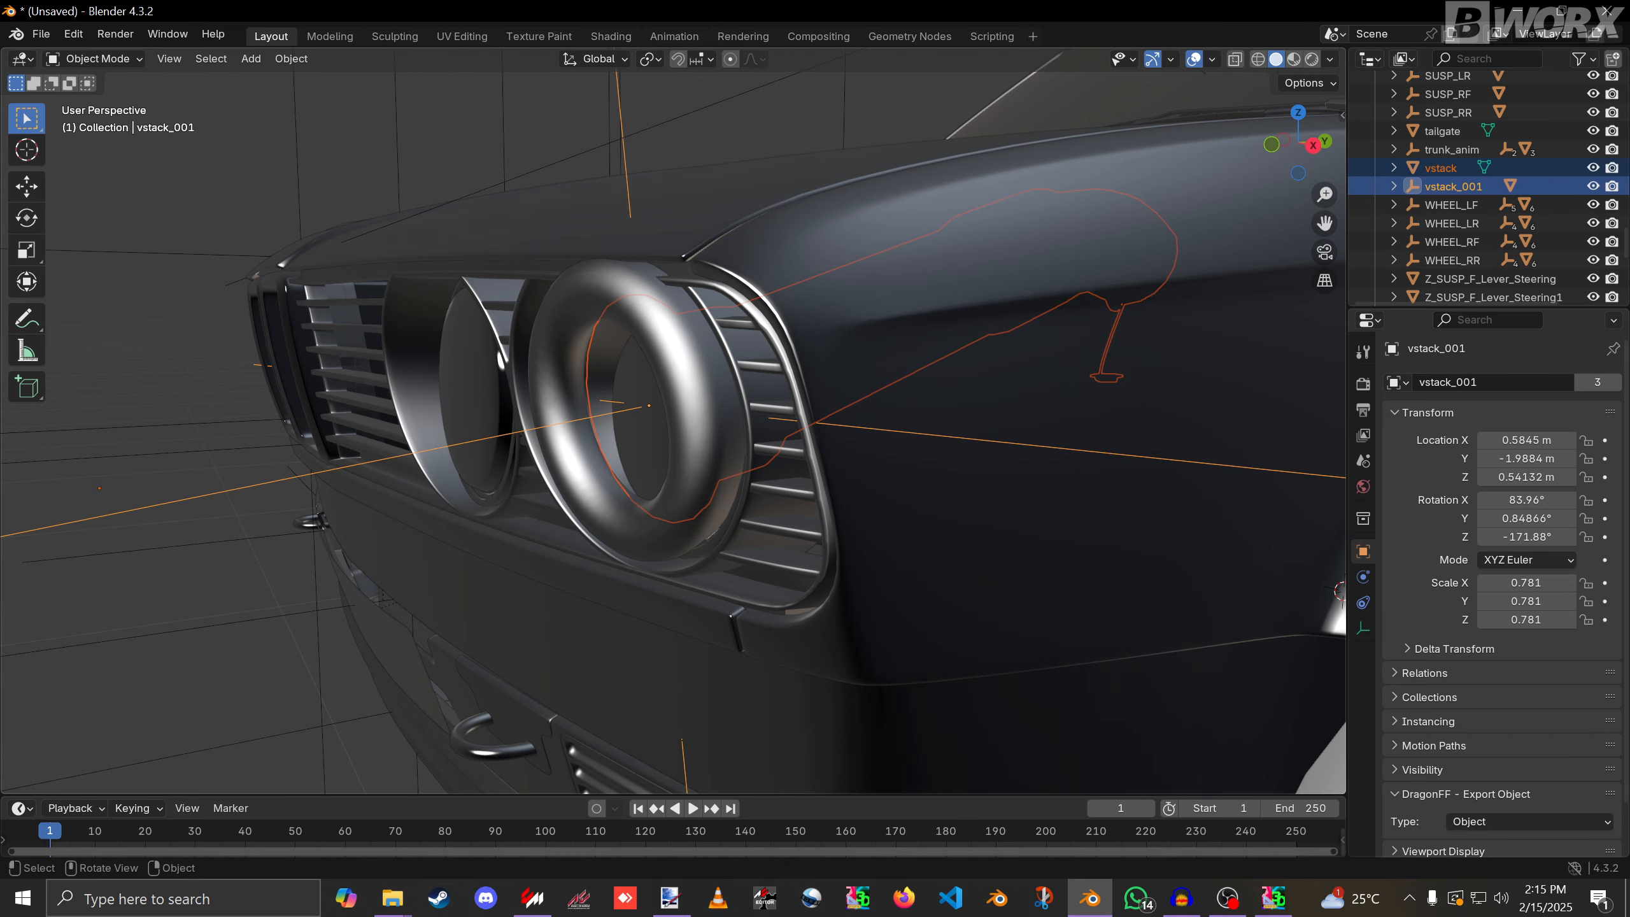
key("g")
key("y")
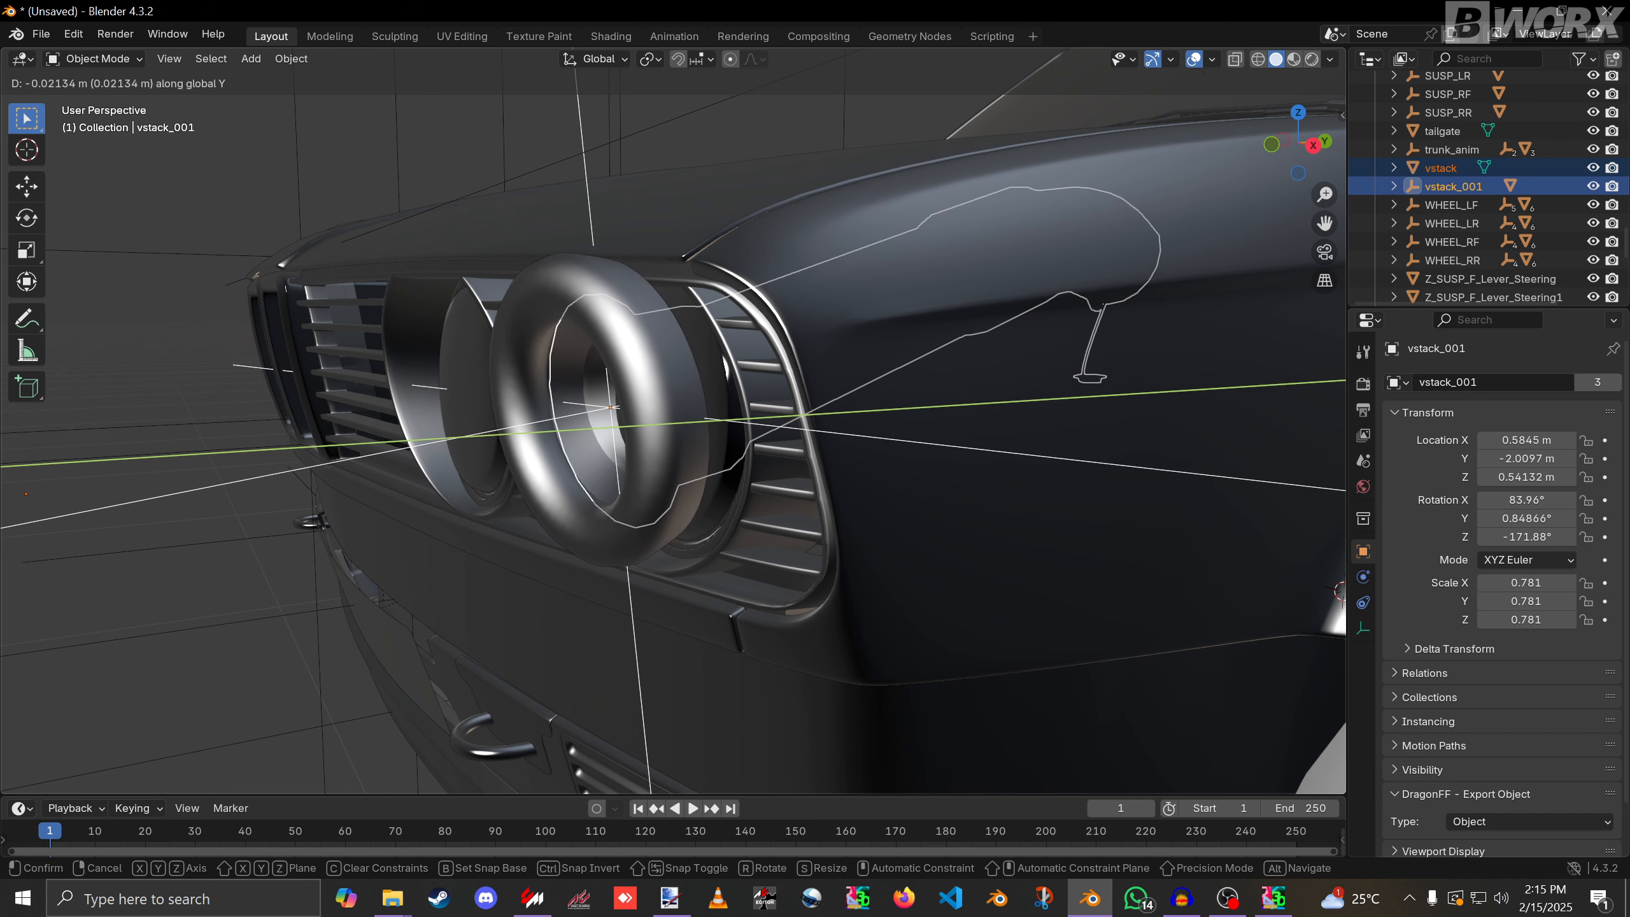
key("Return")
Lower vstack and vstack_001 about 0.009 m along the Z axis to centre them in the headlight opening.
left_click(1312, 145)
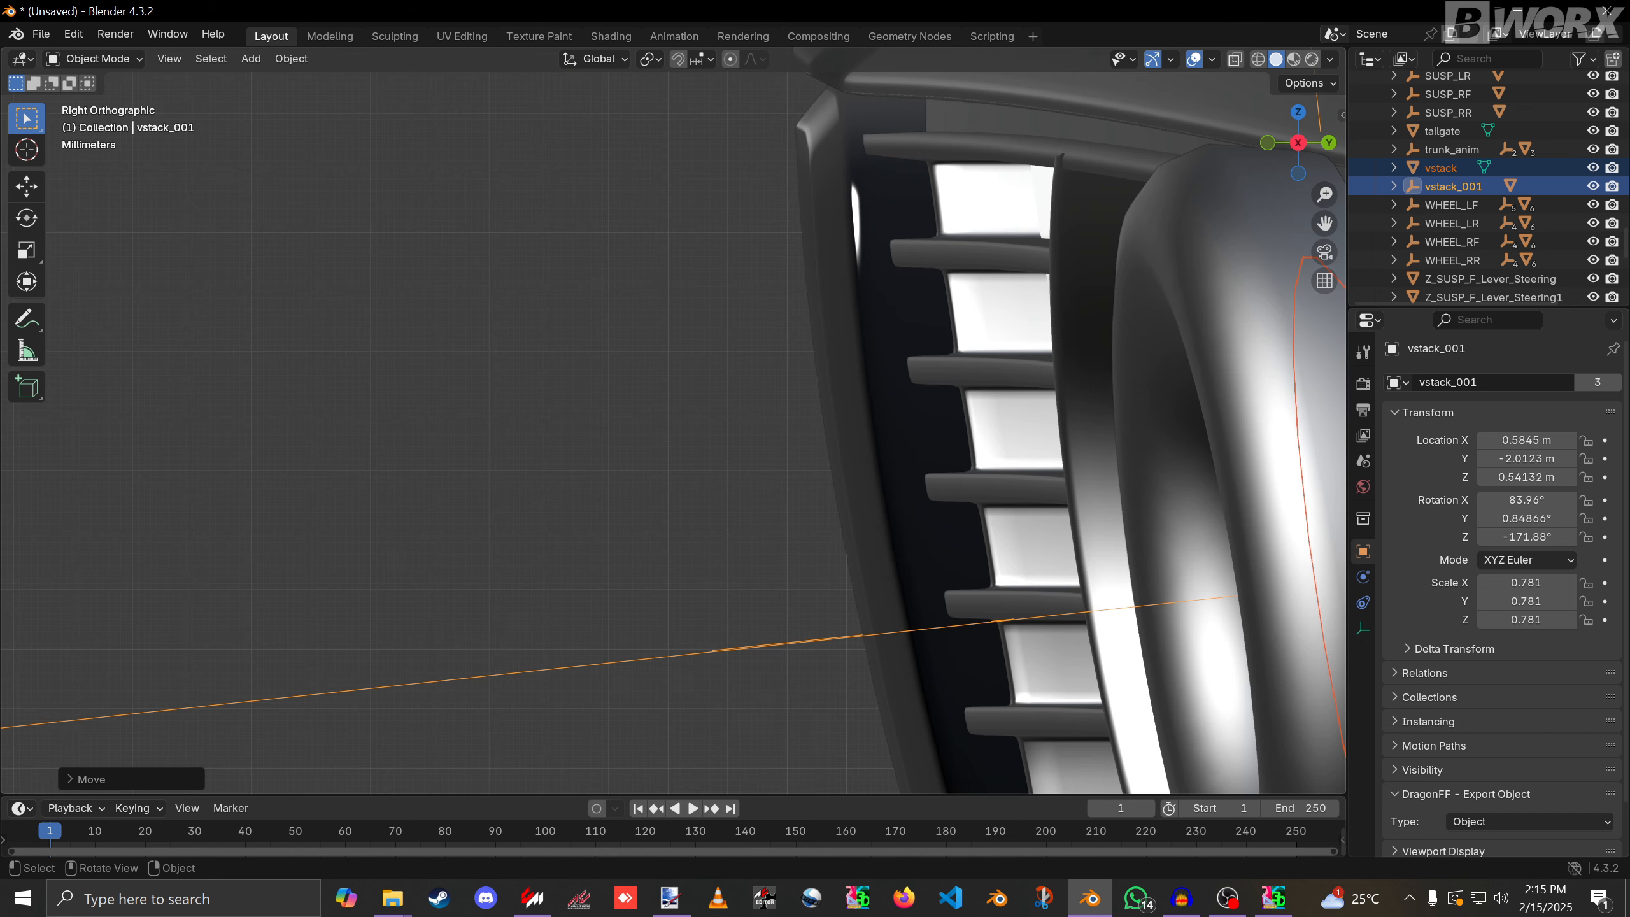
scroll(898, 449, "down", 6)
middle_click_drag(911, 475, 677, 333, "shift")
scroll(676, 334, "up", 4)
middle_click_drag(796, 347, 548, 488, "shift")
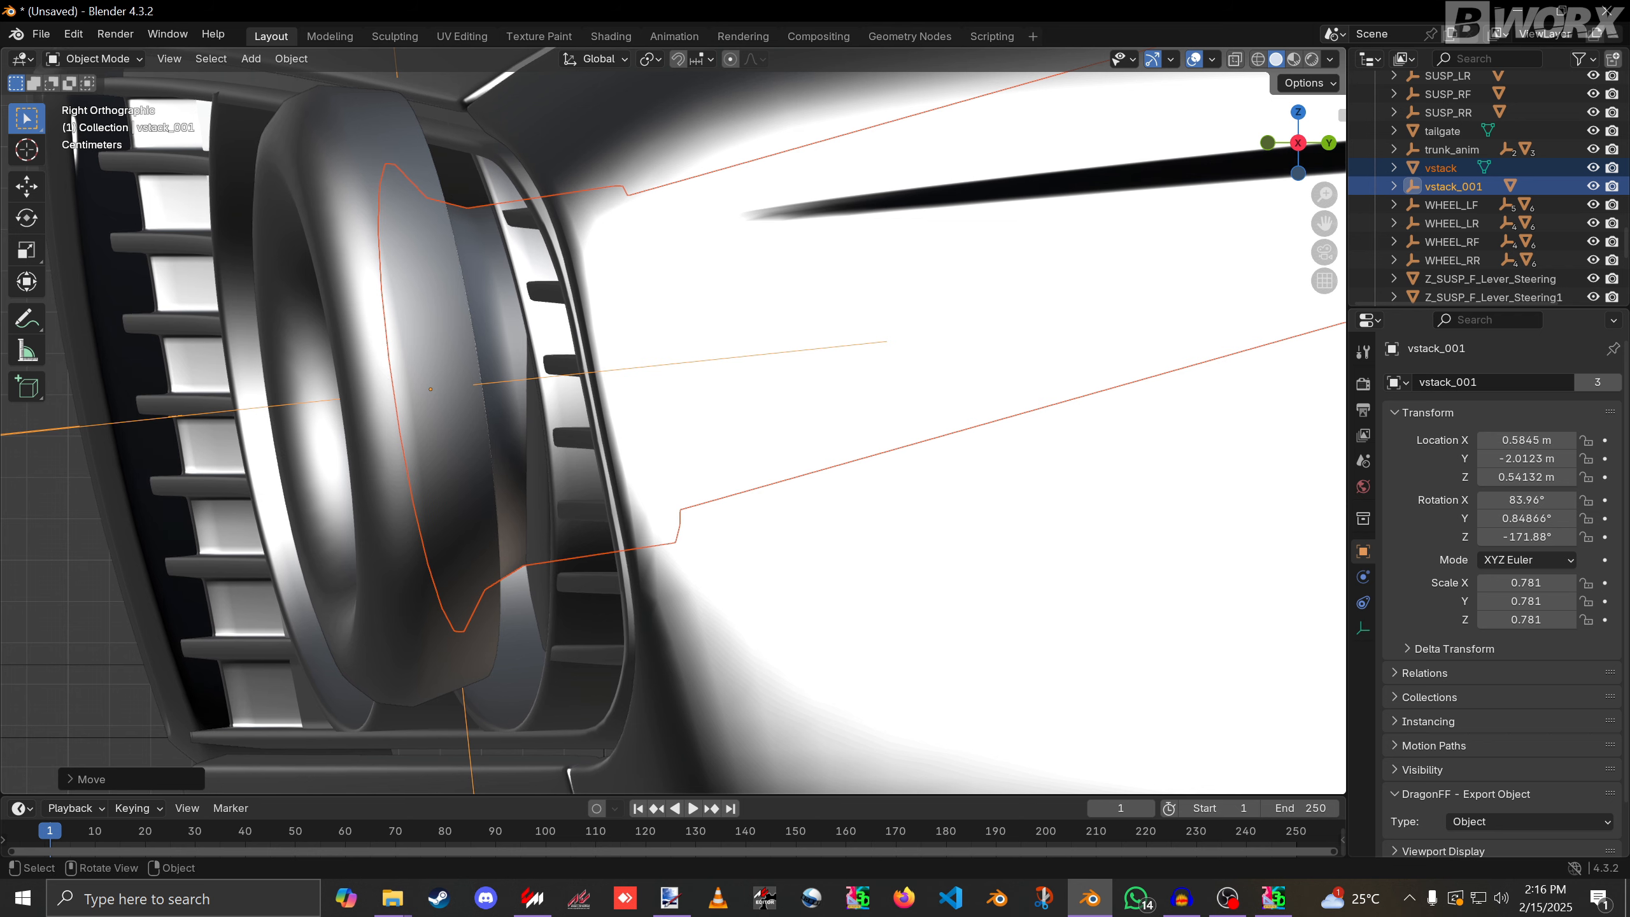
key("g")
key("z")
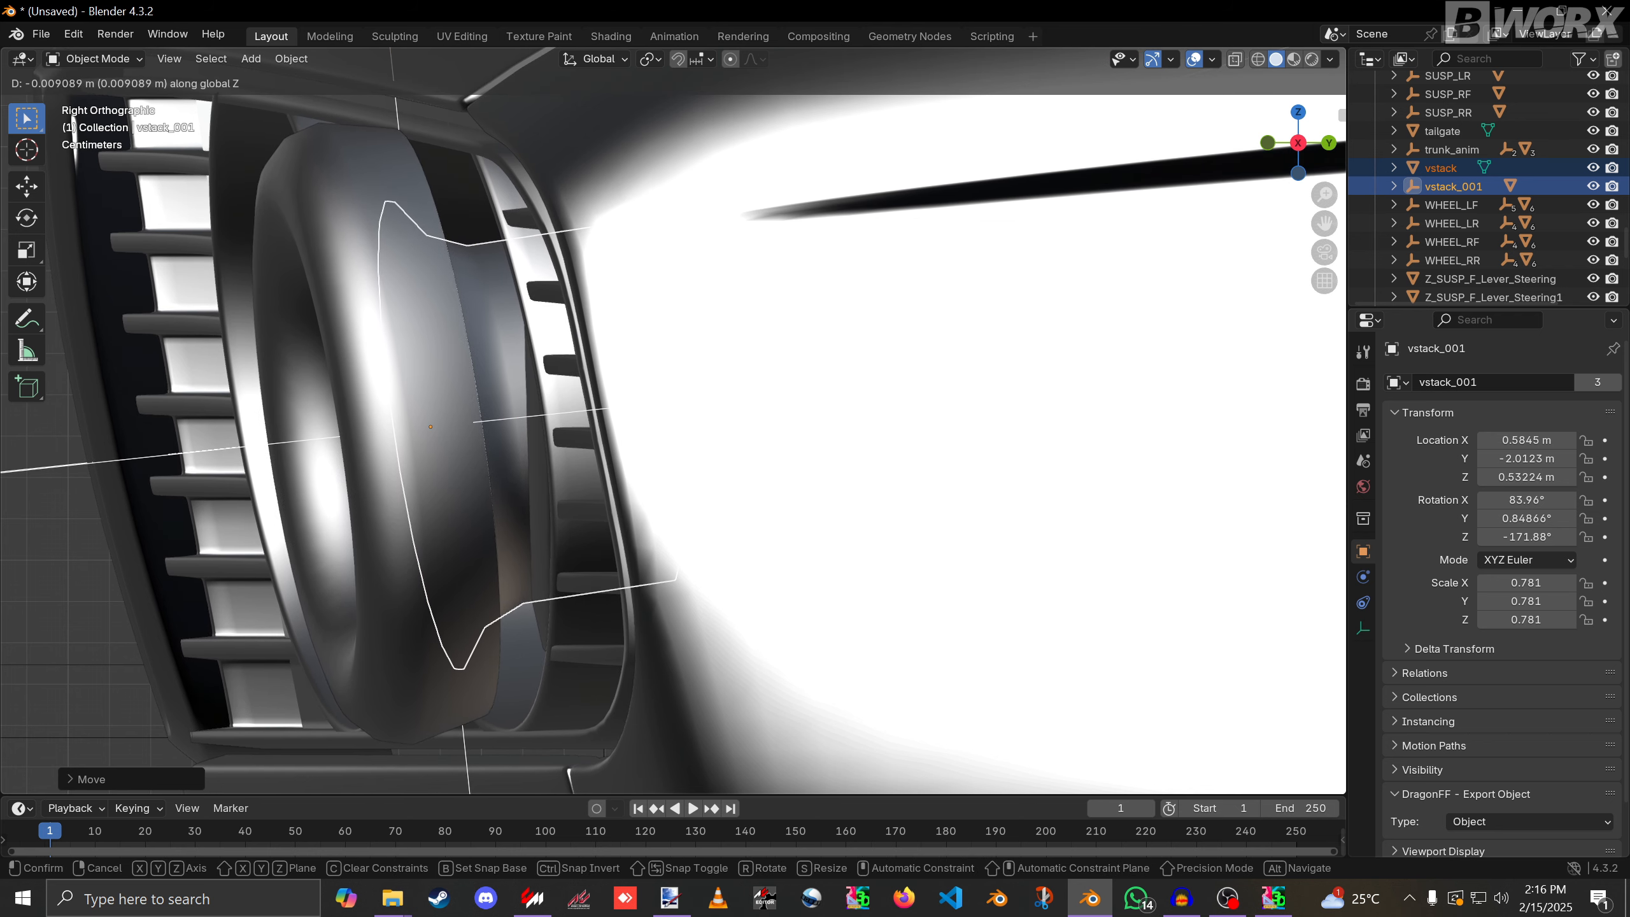
key("Return")
middle_click_drag(590, 424, 770, 443)
scroll(699, 436, "down", 4)
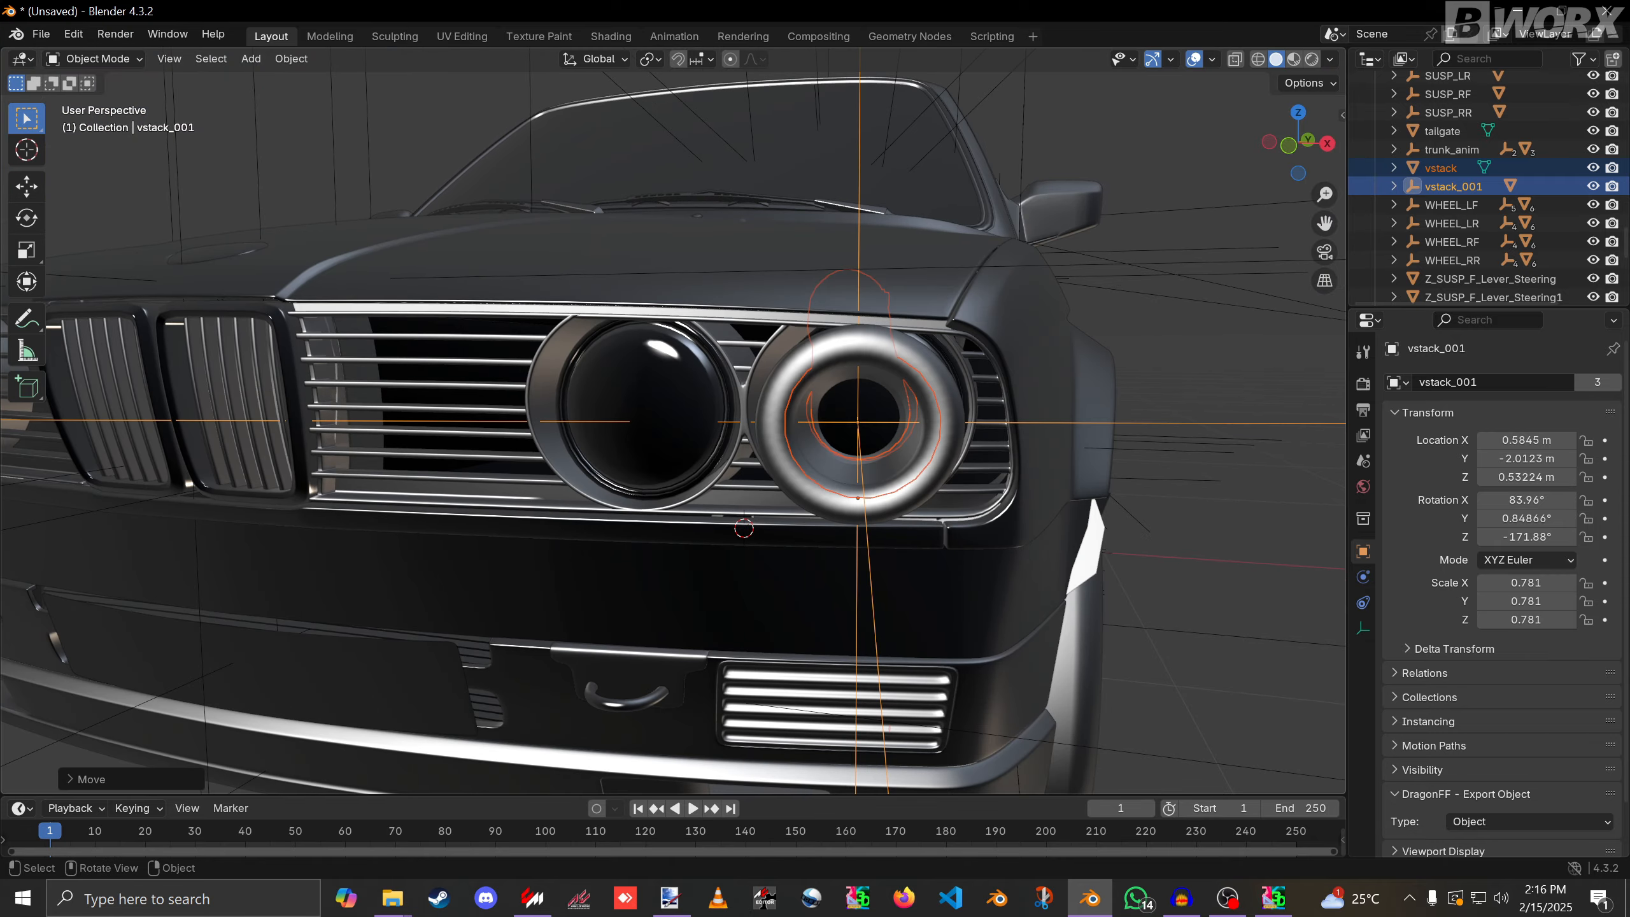
Isolate the _HDL_GLASS headlight lenses in local view.
left_click(697, 719)
left_click(646, 410)
scroll(646, 411, "down", 3)
middle_click_drag(647, 411, 703, 407)
scroll(716, 413, "down", 2)
scroll(716, 414, "up", 3)
scroll(670, 411, "up", 2)
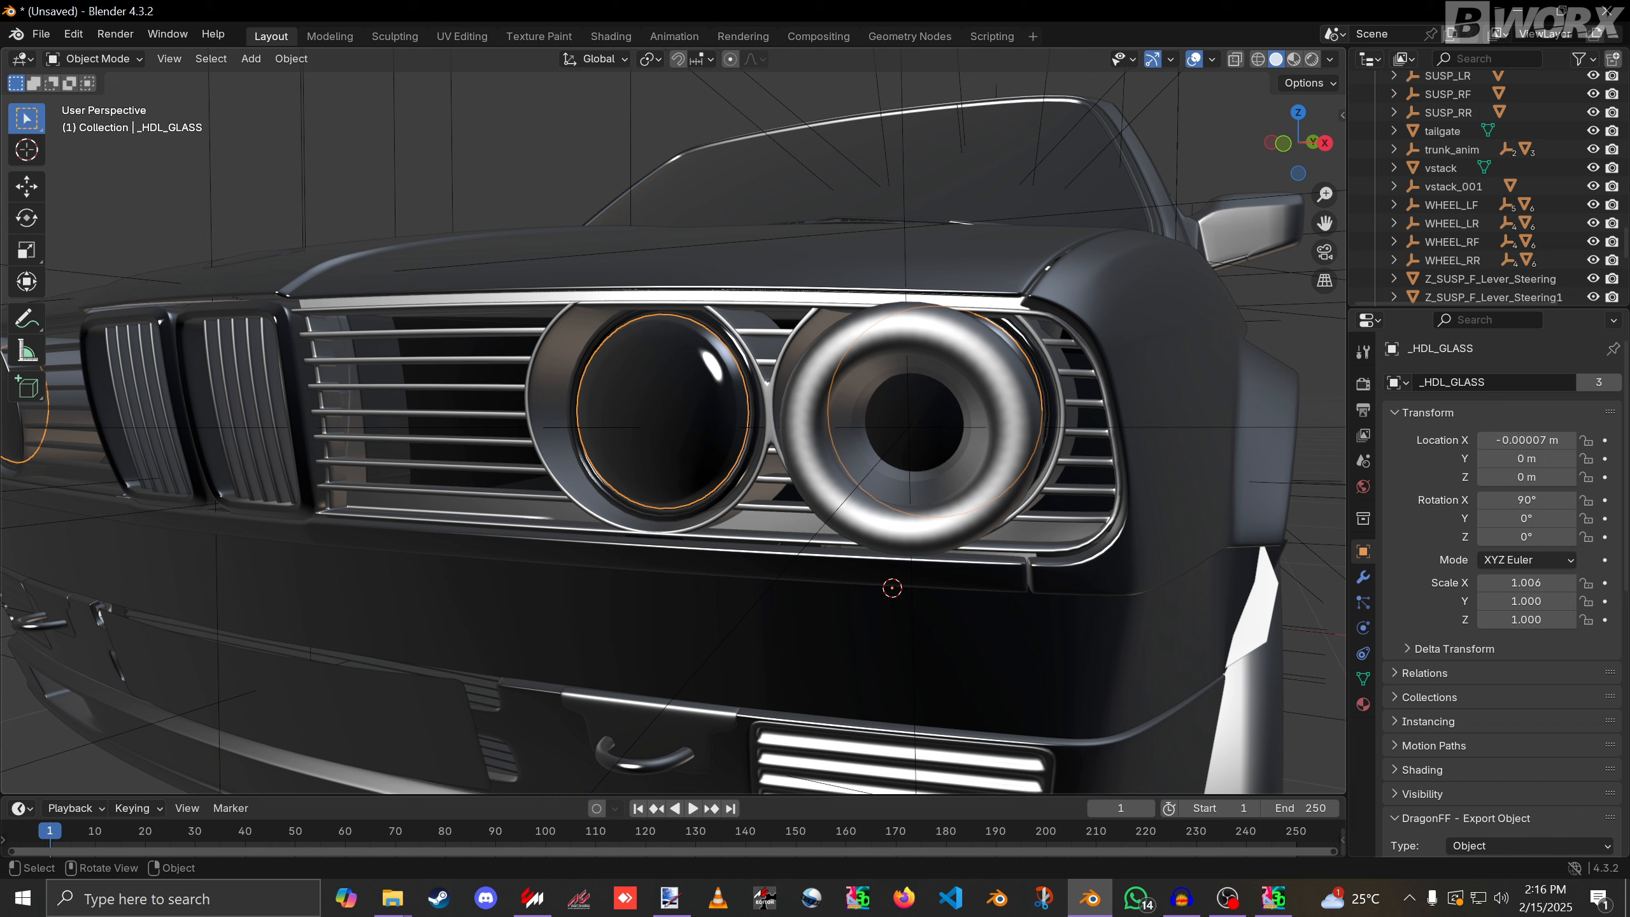
key("KP_Divide")
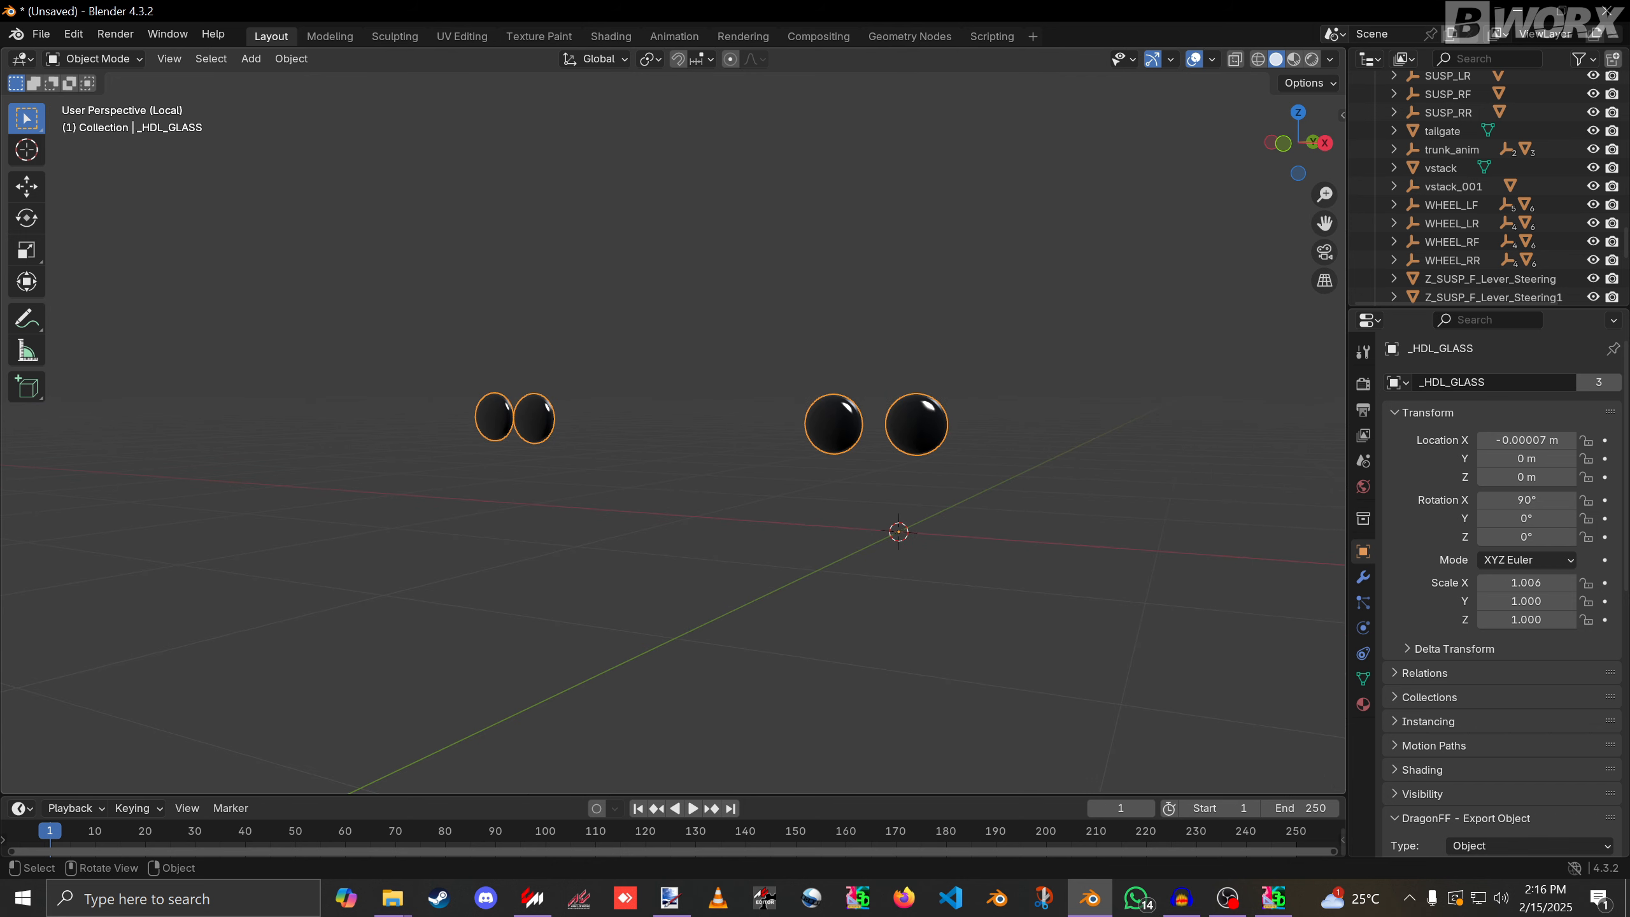
Delete the vertices of the outermost _HDL_GLASS lens on the +X side and return to the full car in Object Mode.
key("KP_1")
key("Tab")
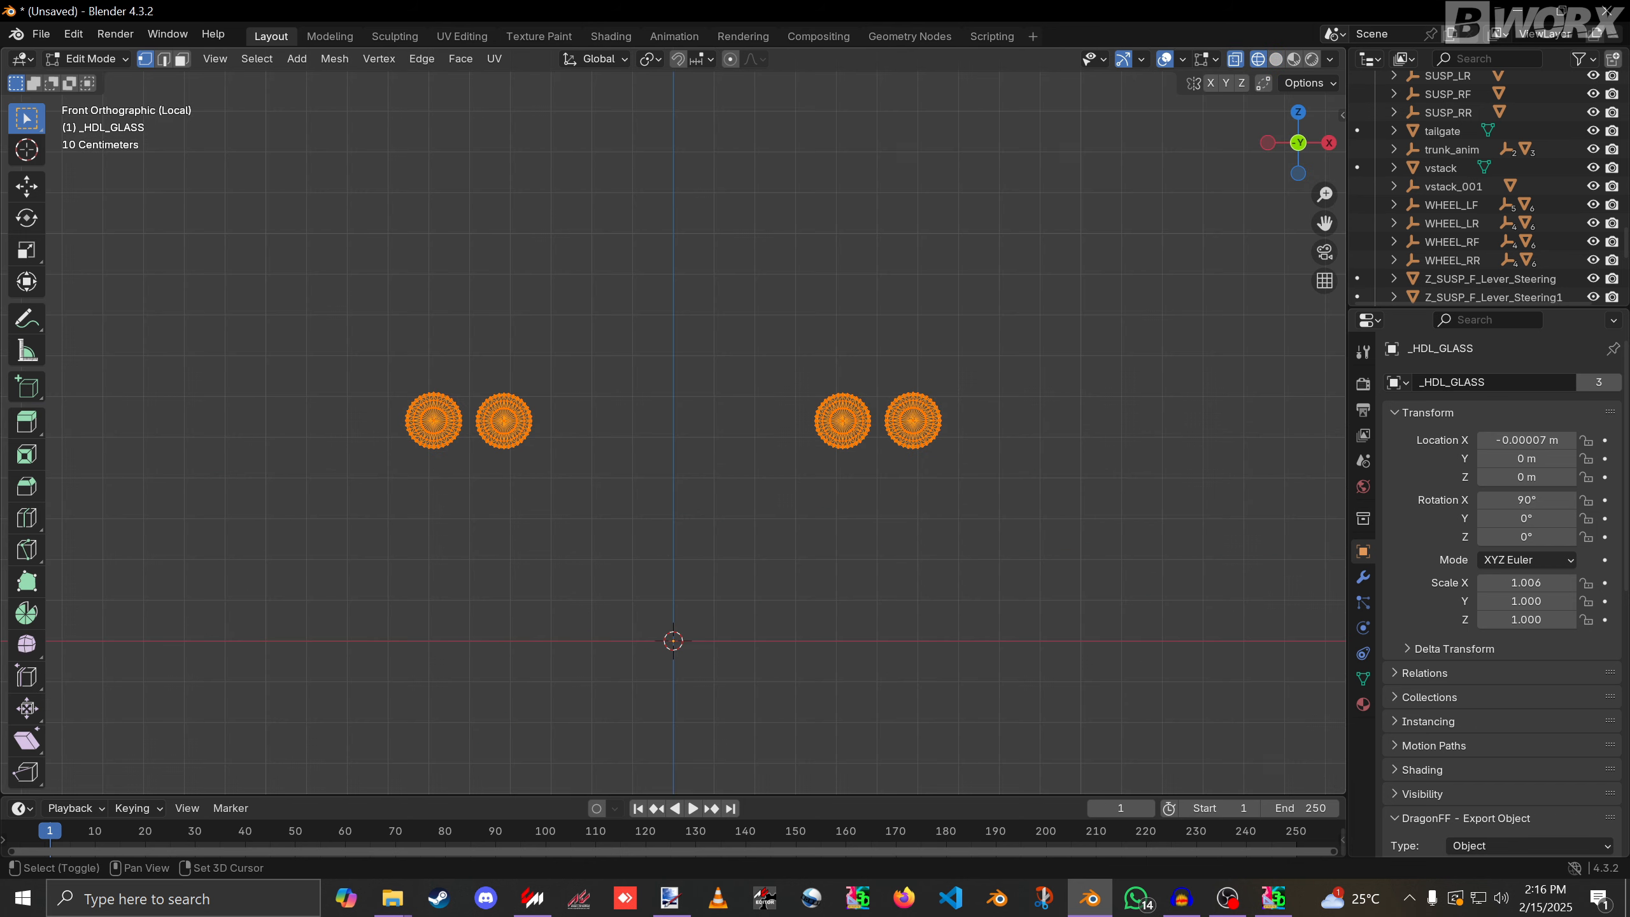
left_click_drag(1024, 356, 873, 479)
key("x")
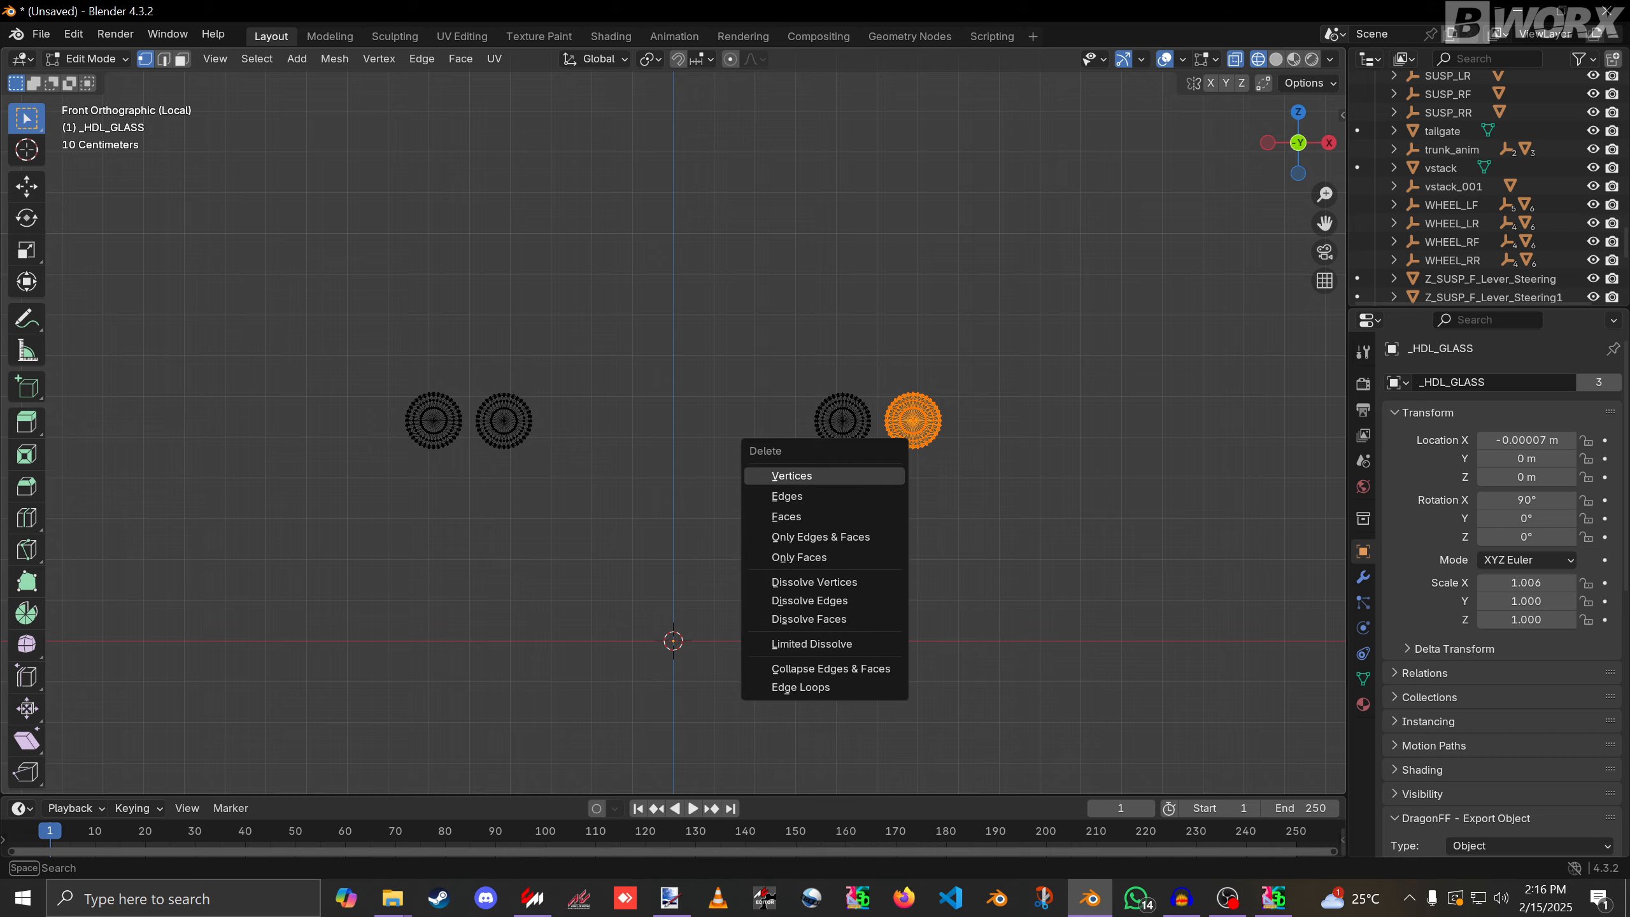
left_click(825, 475)
key("Tab")
key("shift+z")
key("KP_Divide")
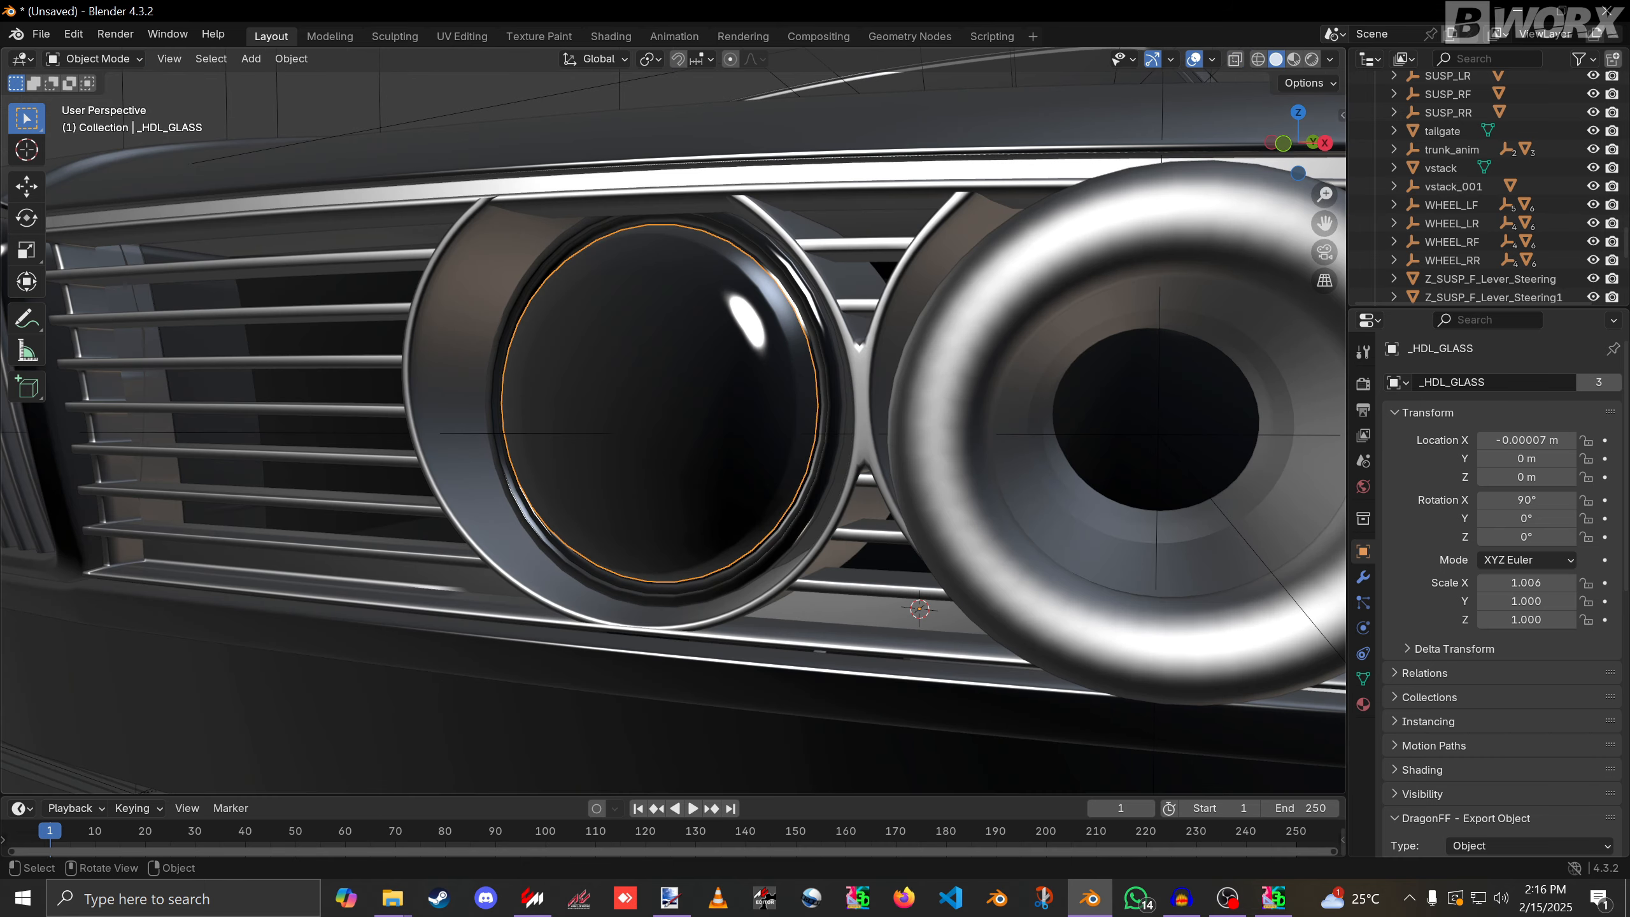
scroll(672, 421, "down", 3)
key("Tab")
key("Tab")
Hide the vstack_001_001 and vstack meshes to expose the outer headlight behind them.
left_click(888, 411)
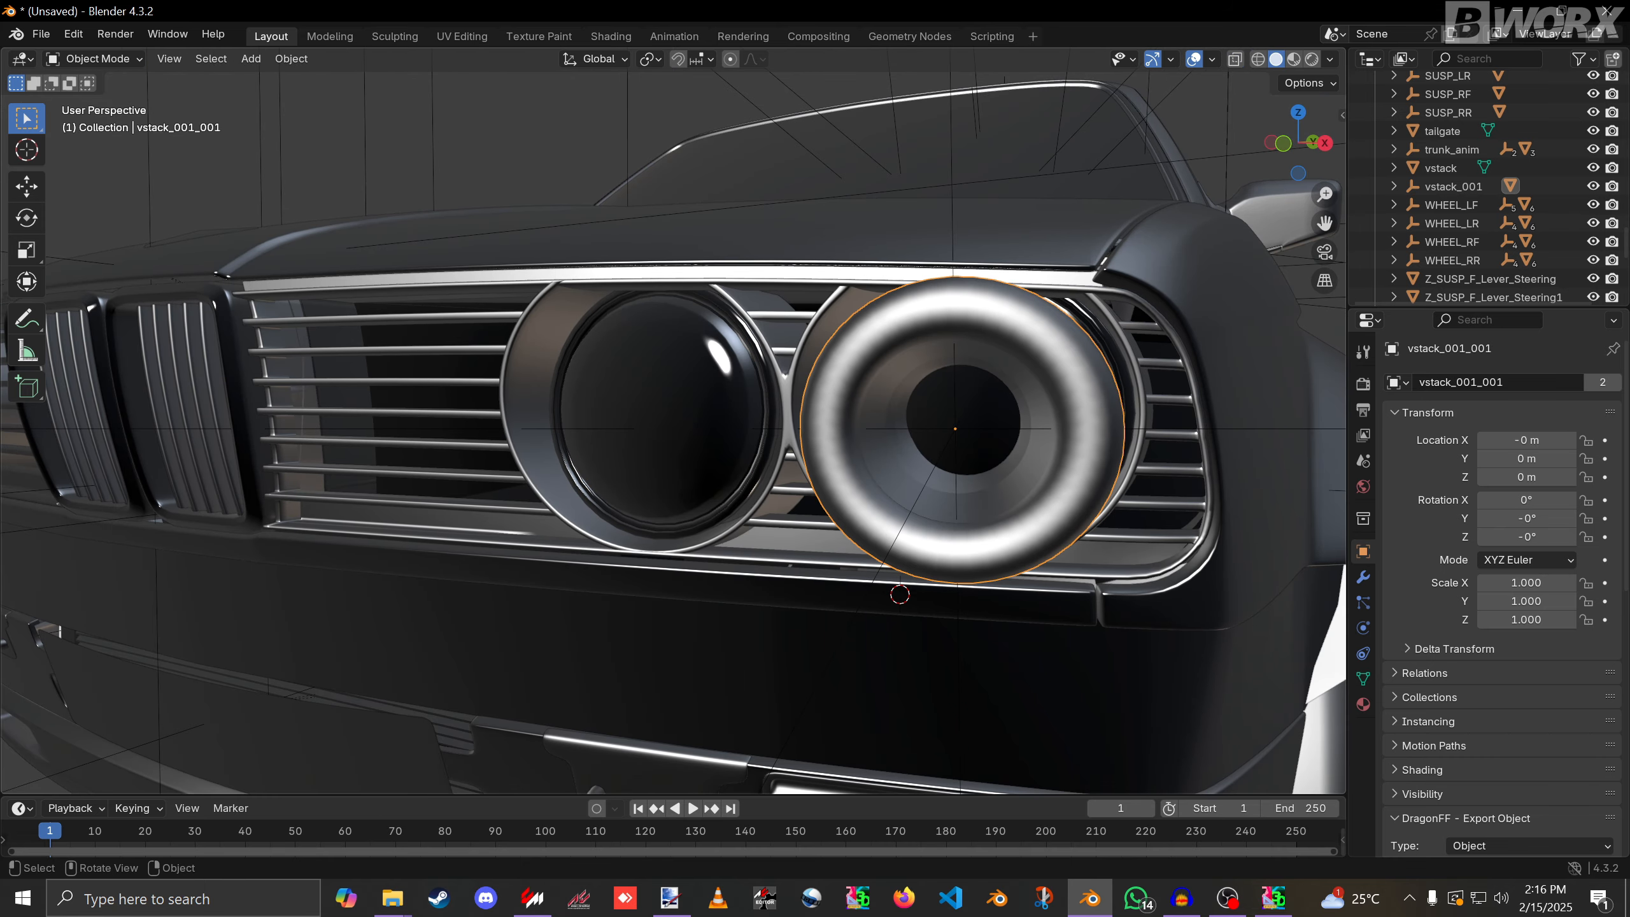
key("h")
left_click(879, 411)
key("h")
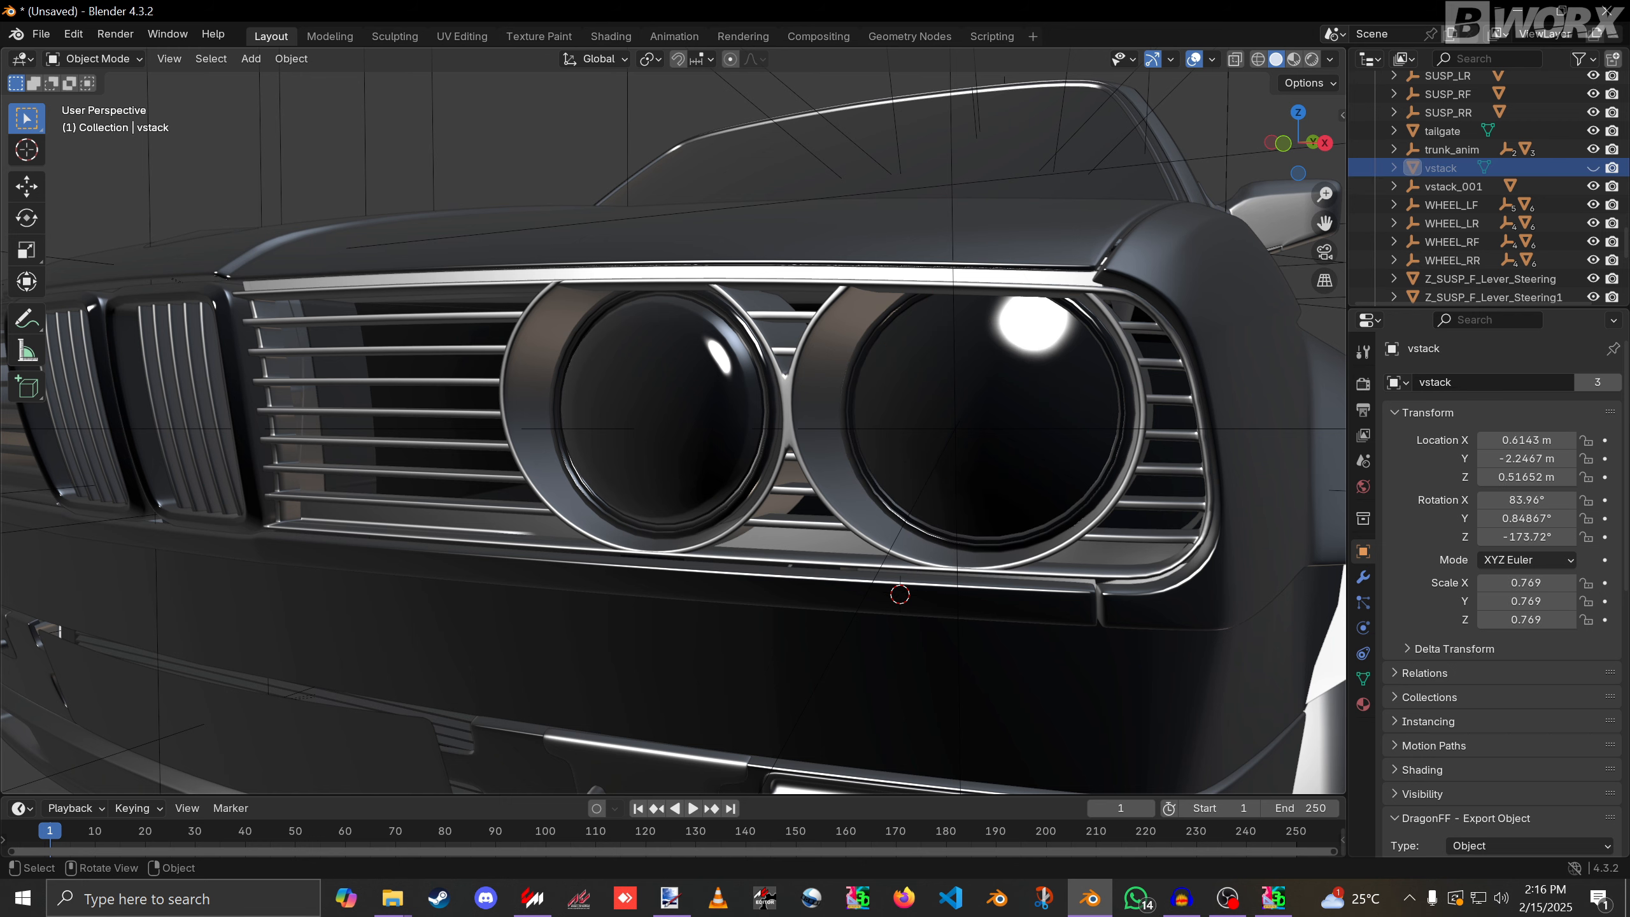
Delete the +X-side lens from the lowbeam_glass mesh and return to Object Mode.
left_click(888, 411)
scroll(888, 411, "down", 3)
scroll(888, 410, "down", 2)
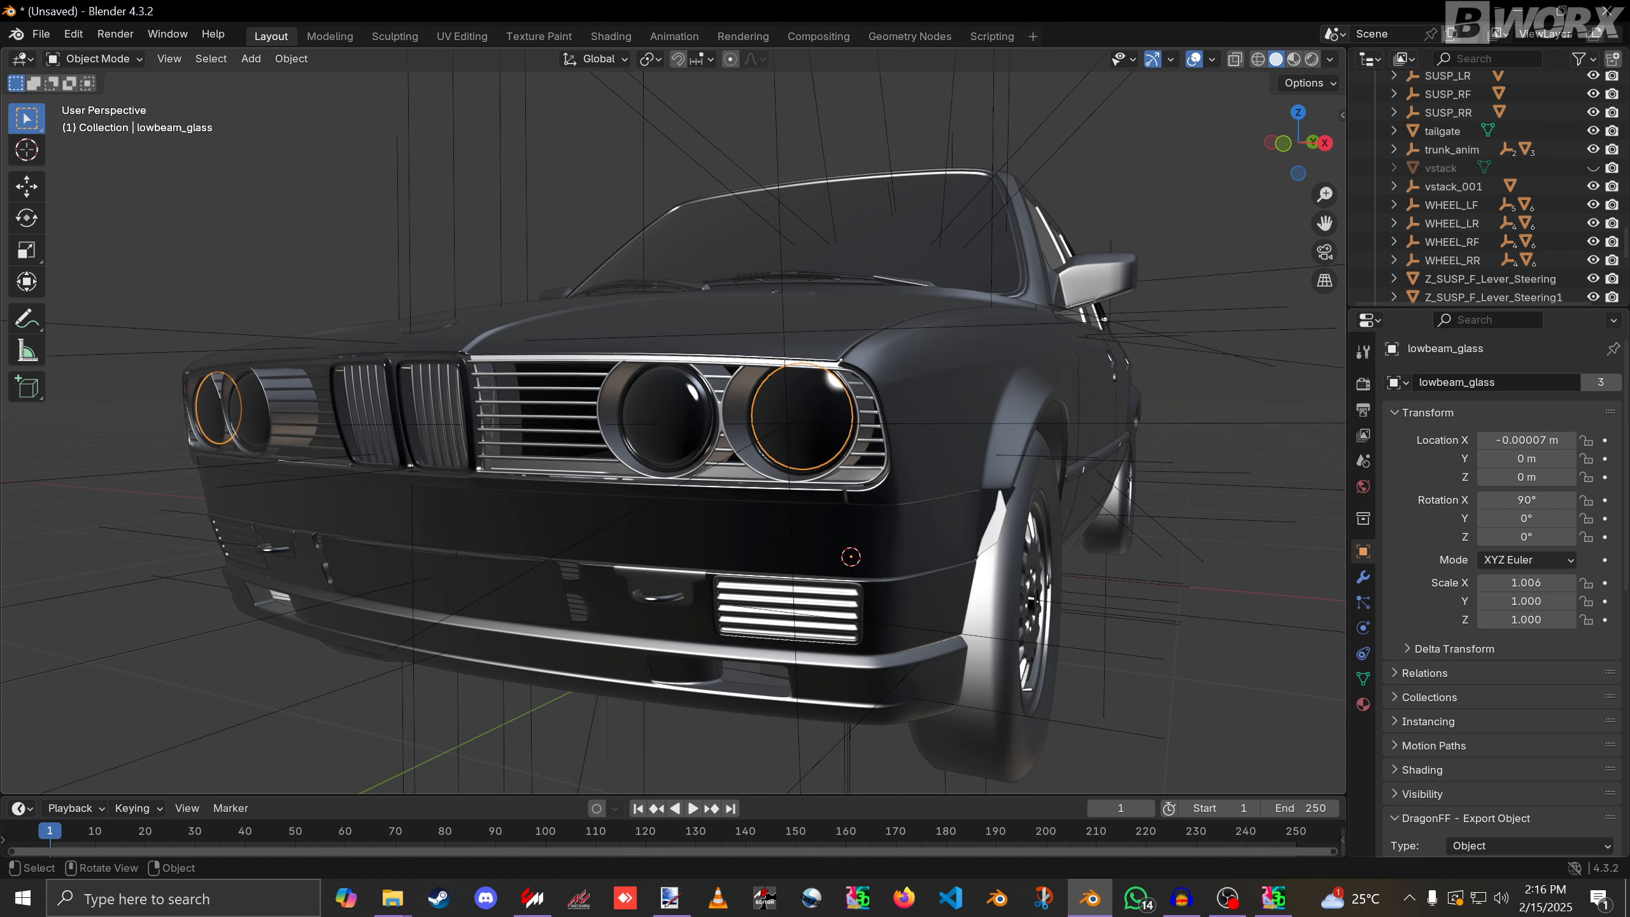
key("Tab")
key("alt+z")
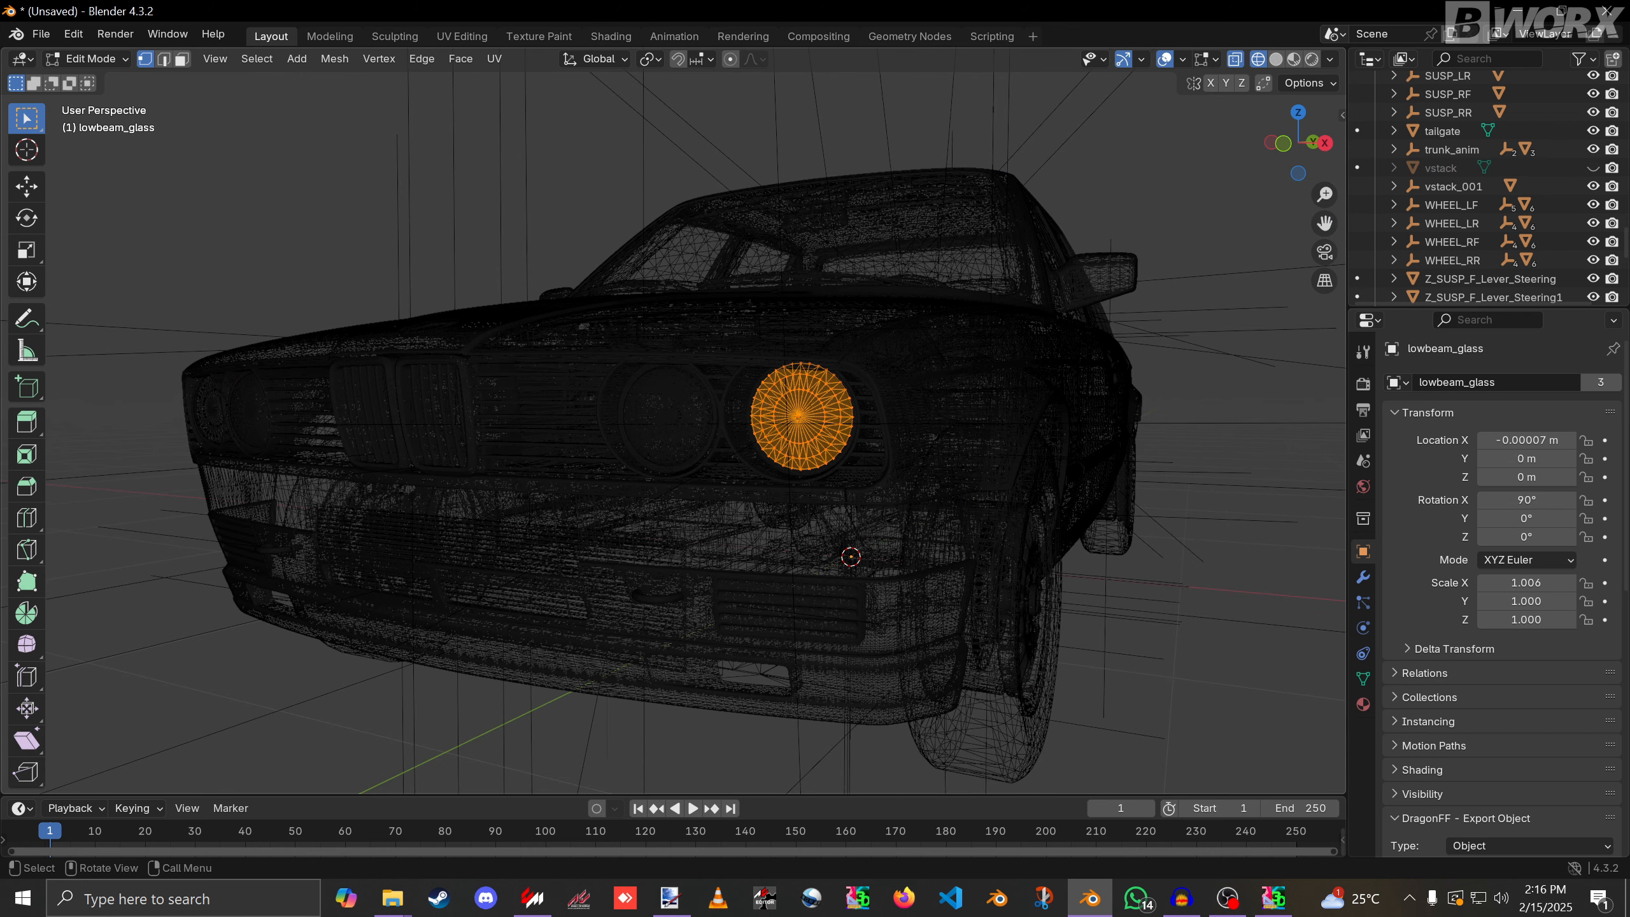
key("alt+a")
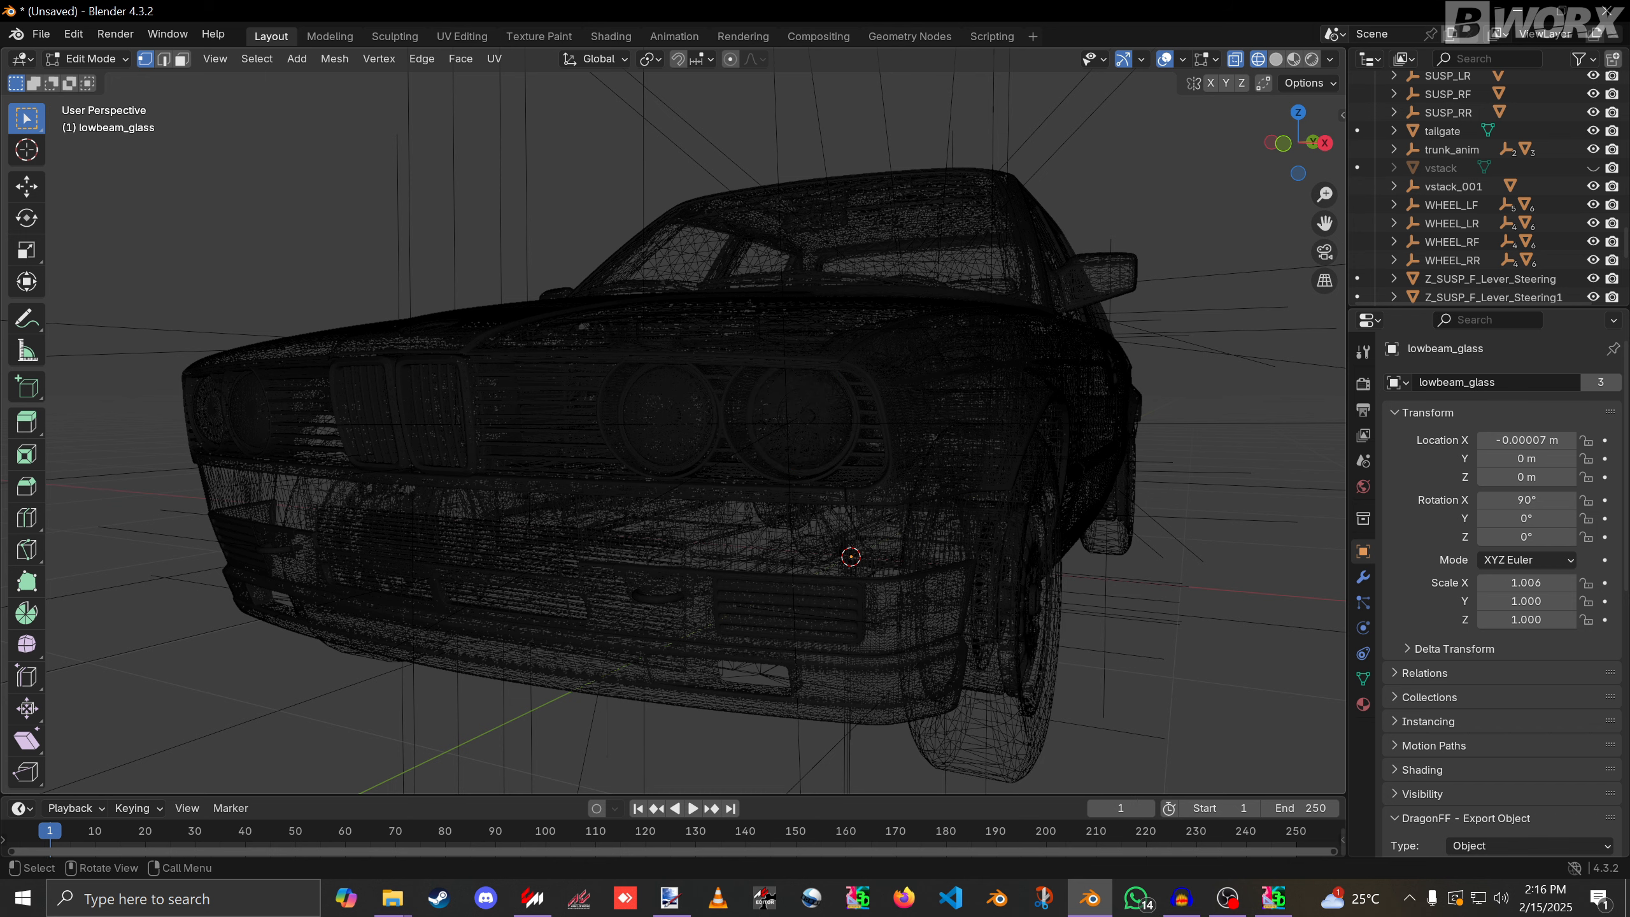
key("alt+z")
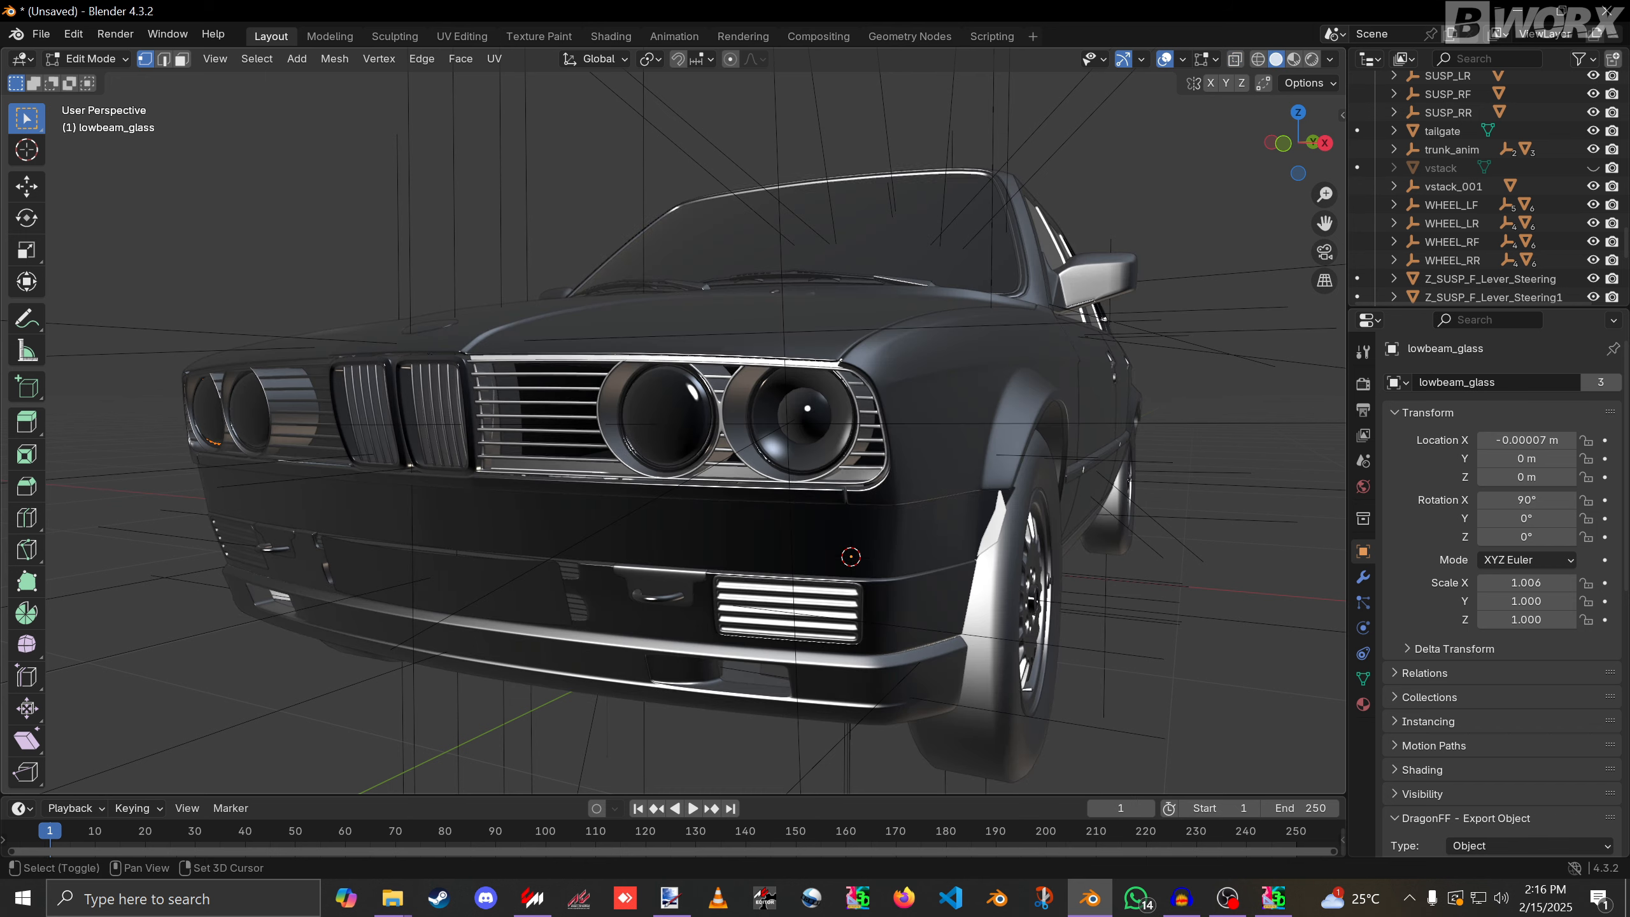
key("Tab")
Delete the vertices of the +X-side reflector in the lowbeams mesh and return to solid Object Mode display.
scroll(673, 437, "up", 3)
scroll(674, 424, "down", 3)
key("Tab")
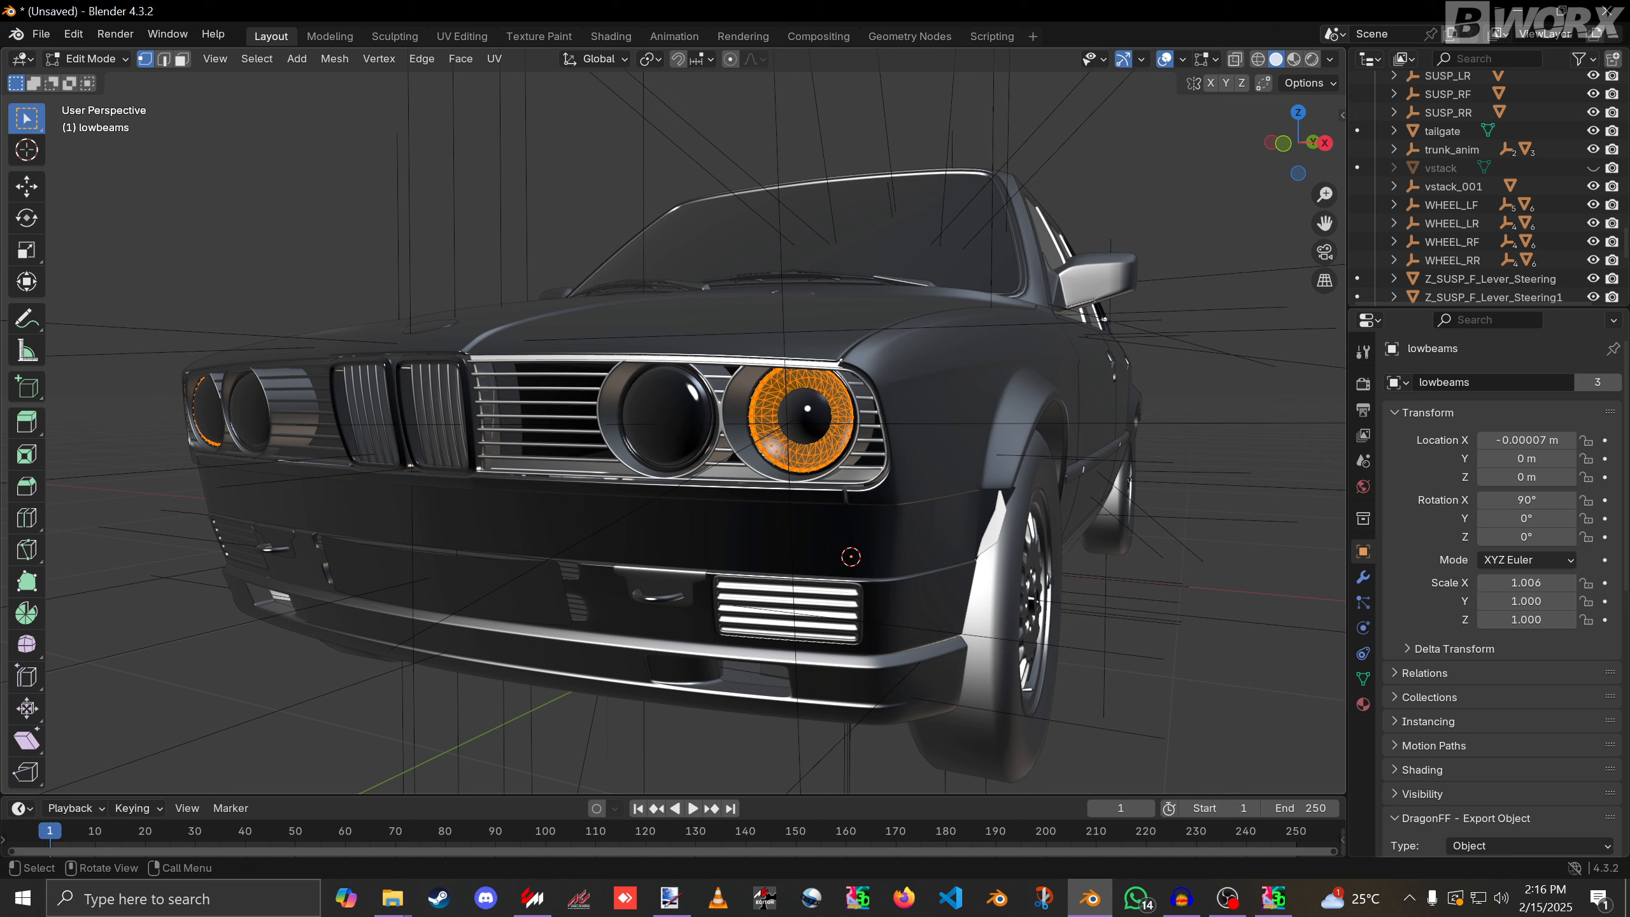
key("shift+z")
left_click_drag(659, 292, 975, 591)
key("x")
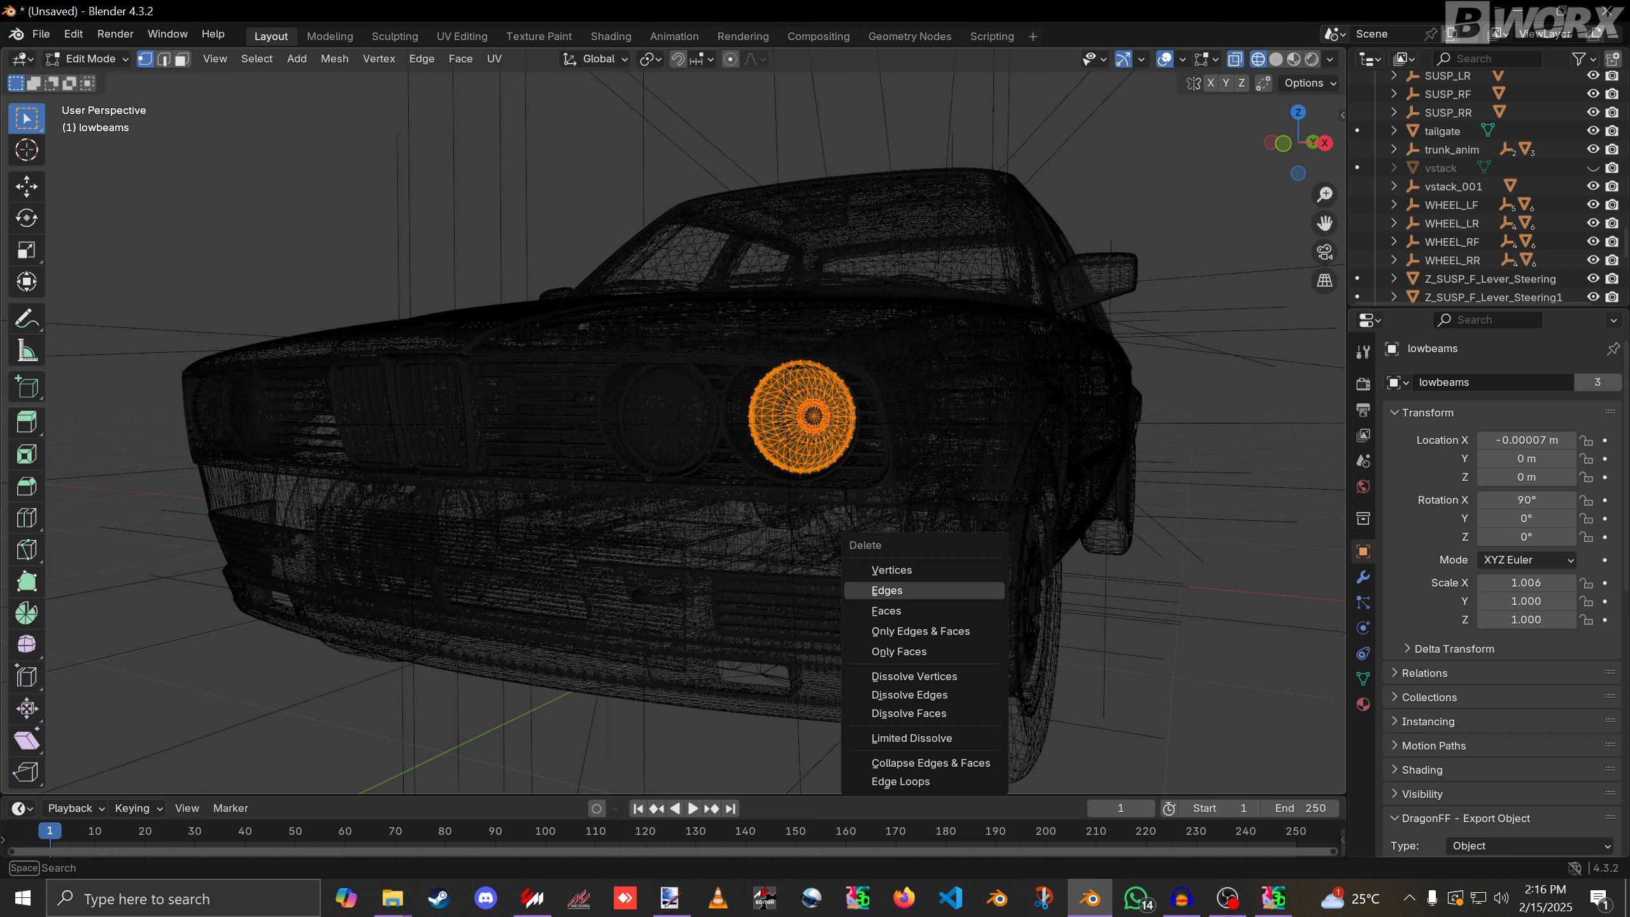
left_click(899, 578)
key("Tab")
key("shift+z")
Delete the vertices of the +X-side bulb in the _HDL_LIGHT_NRM mesh and return to solid Object Mode display.
left_click(841, 457)
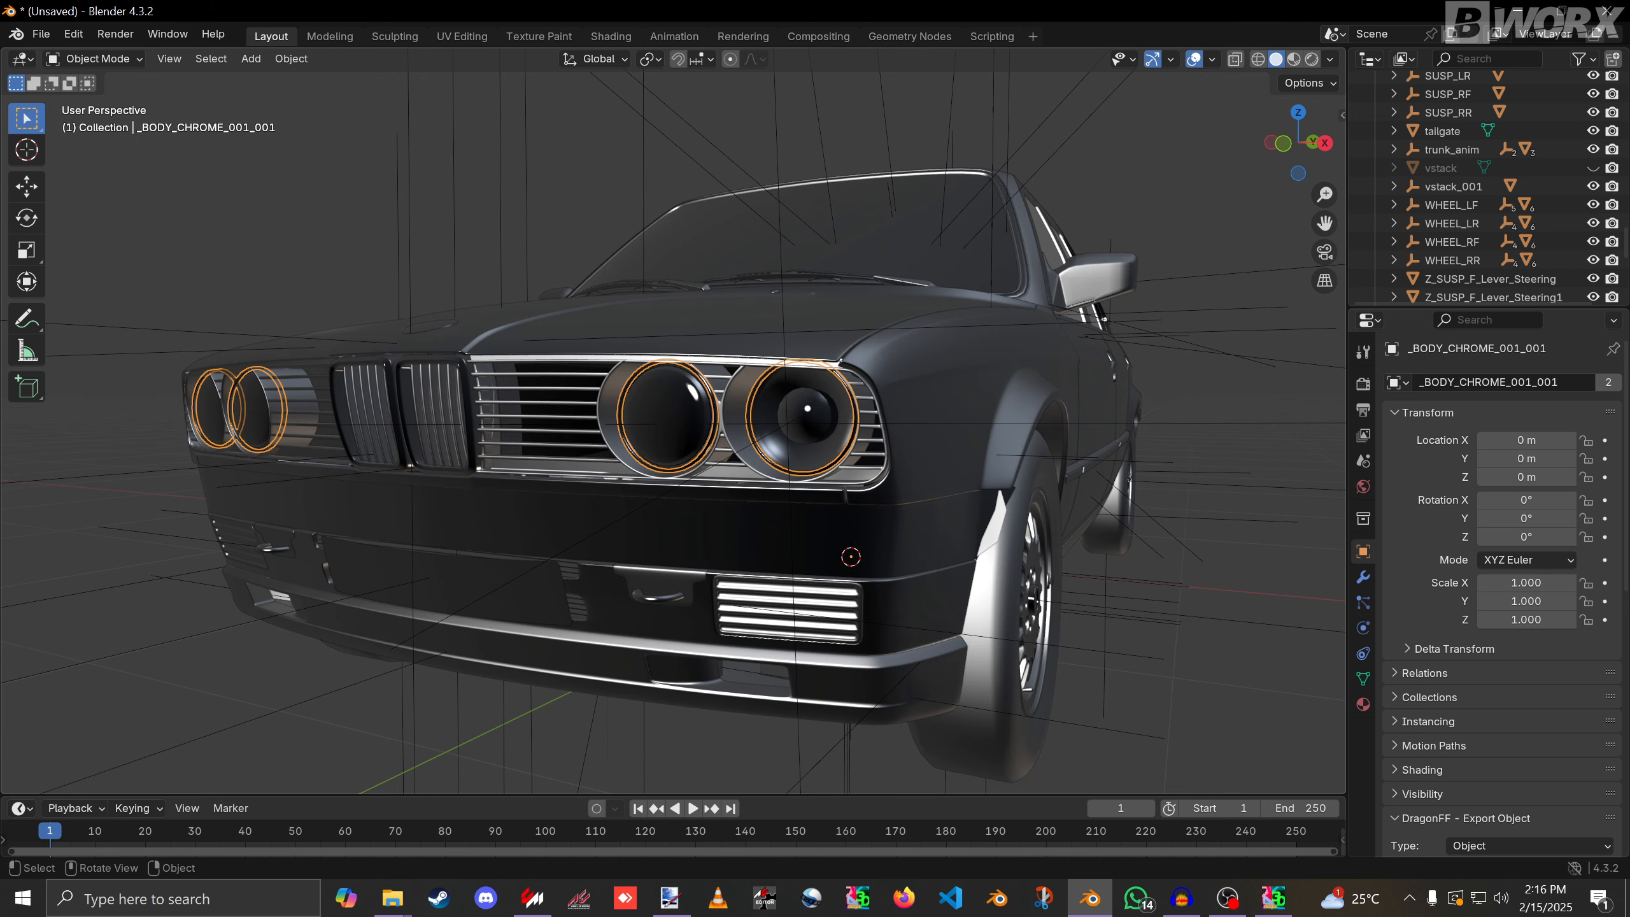
left_click(807, 408)
key("Tab")
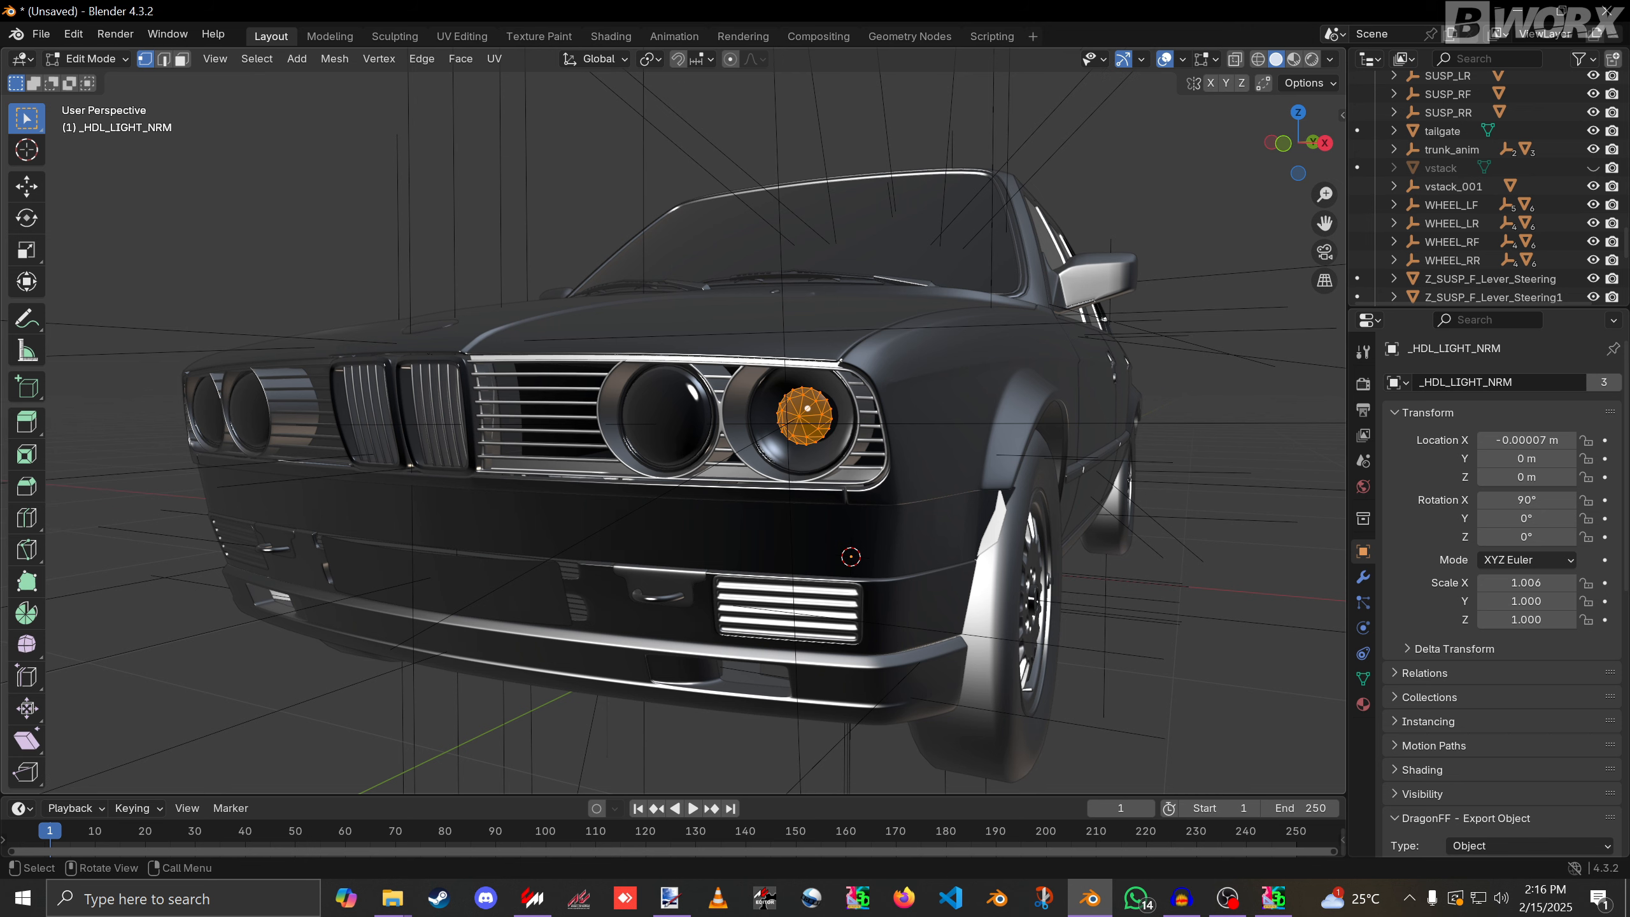
key("shift+z")
key("b")
key("x")
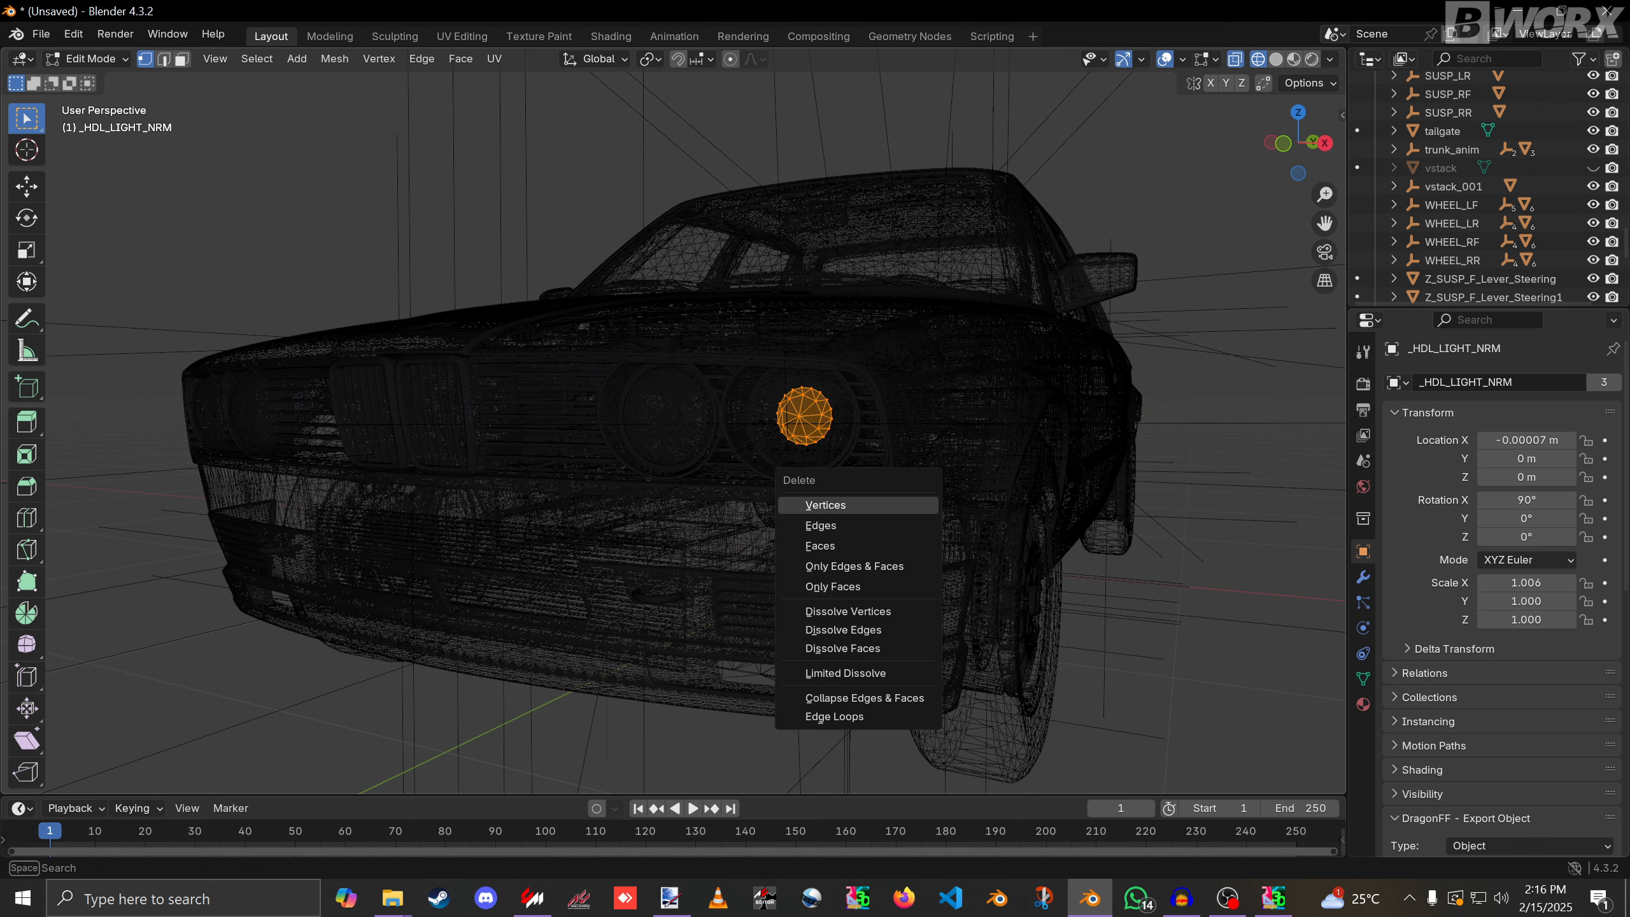
left_click(825, 505)
key("shift+z")
key("Tab")
Delete the vertices of the +X-side outer headlight backing in the _HDL_BLACK mesh and return to solid Object Mode display.
key("Tab")
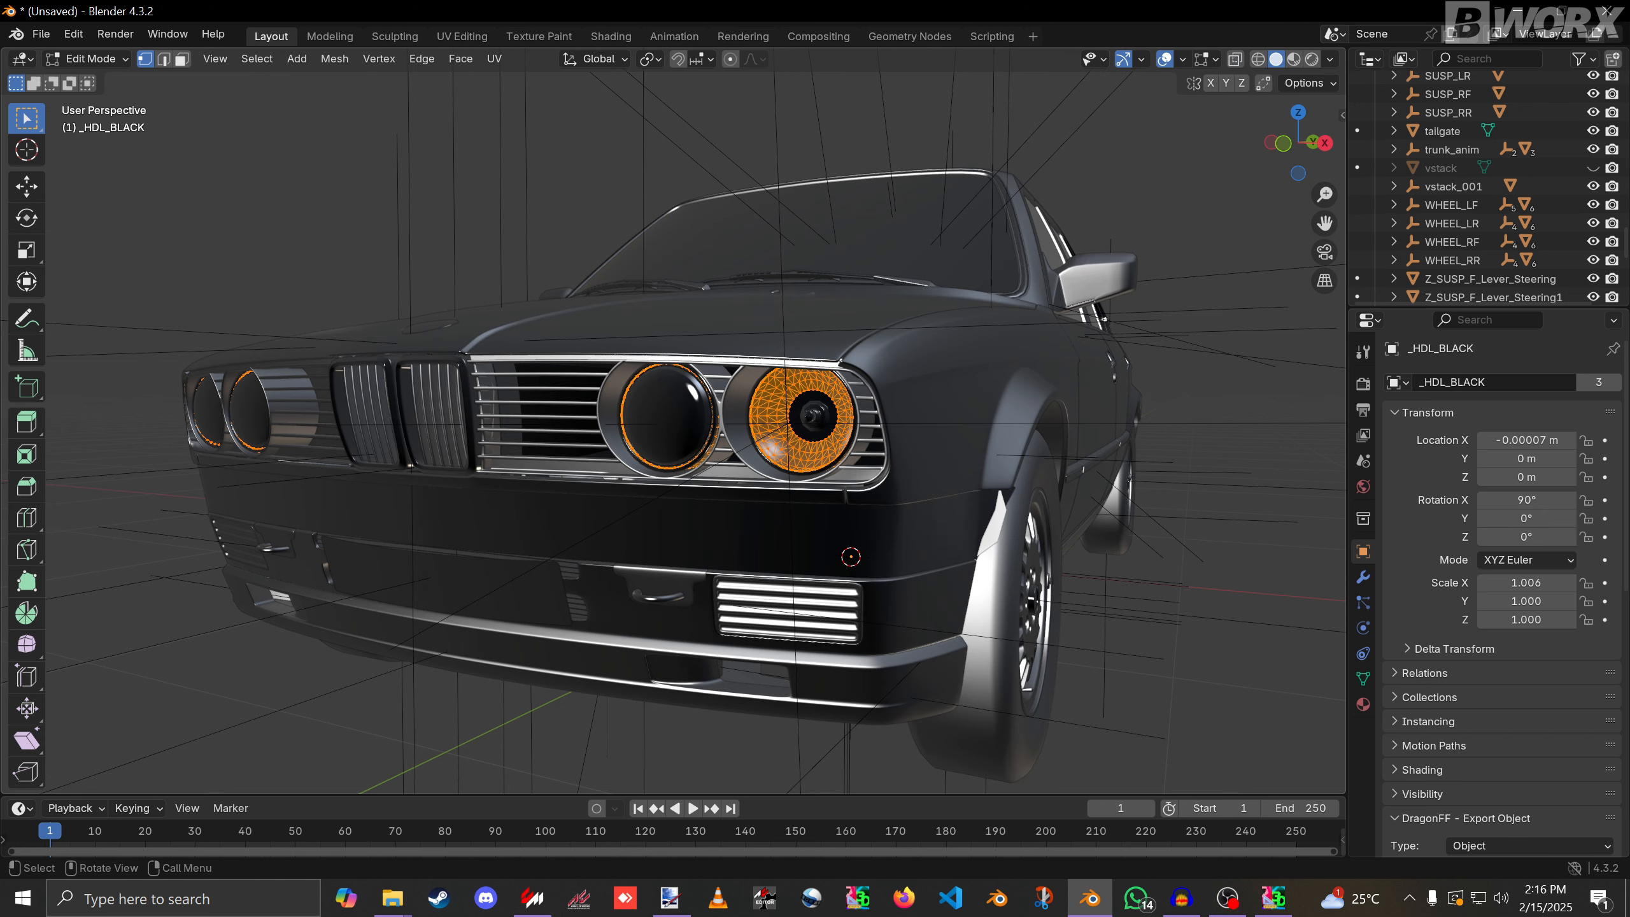
key("shift+z")
left_click_drag(736, 323, 967, 567)
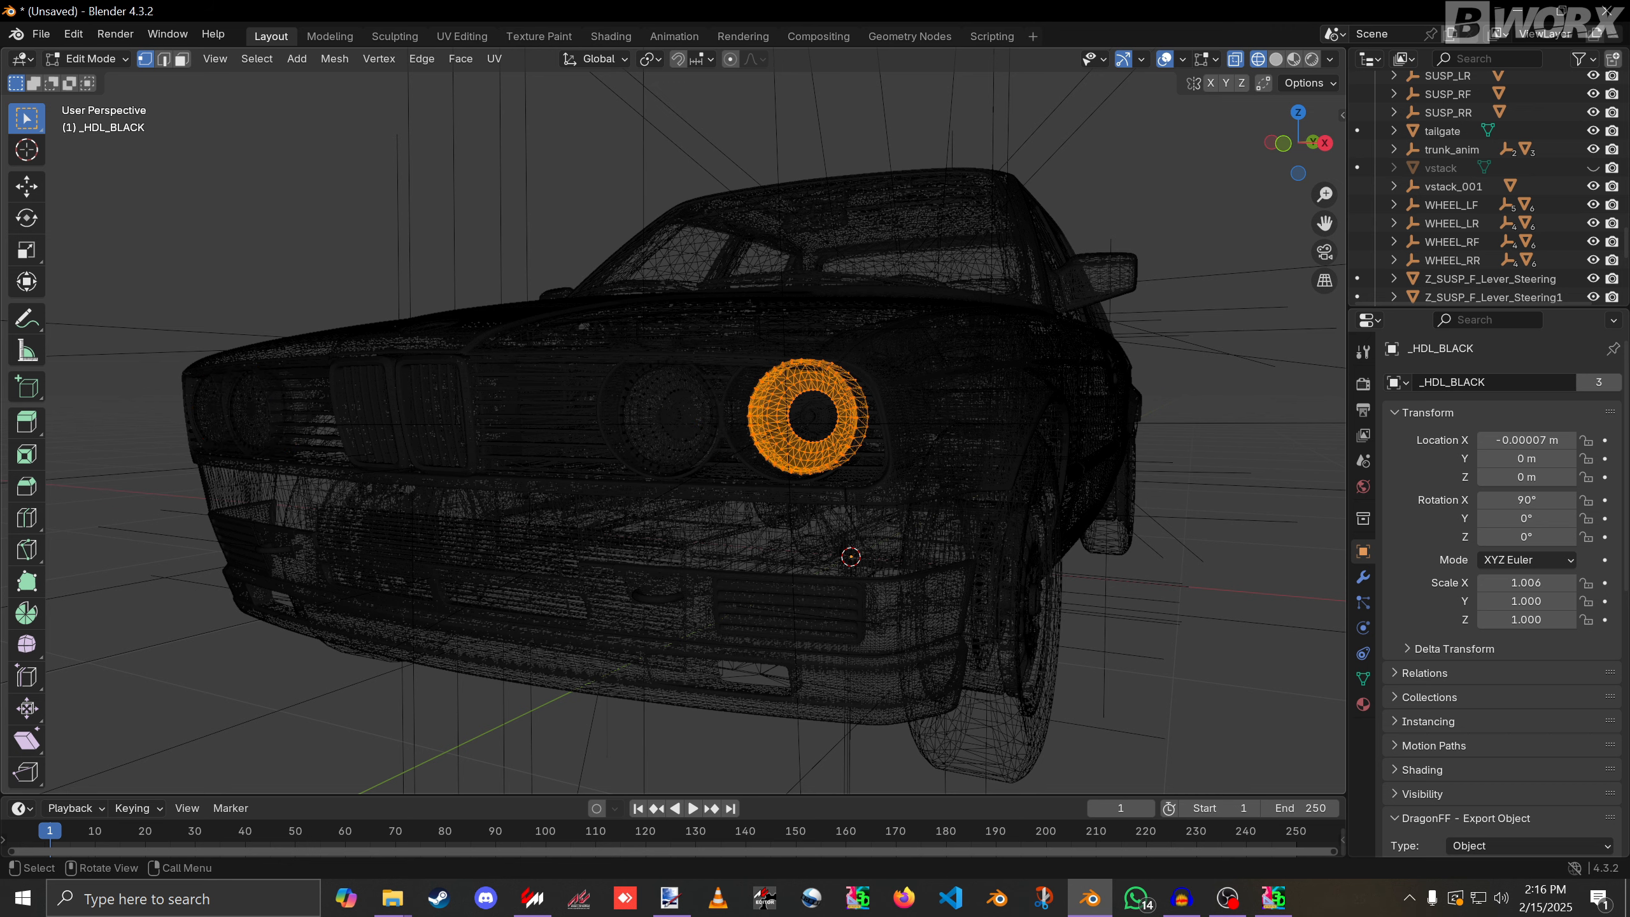
key("x")
left_click(917, 568)
key("Tab")
key("shift+z")
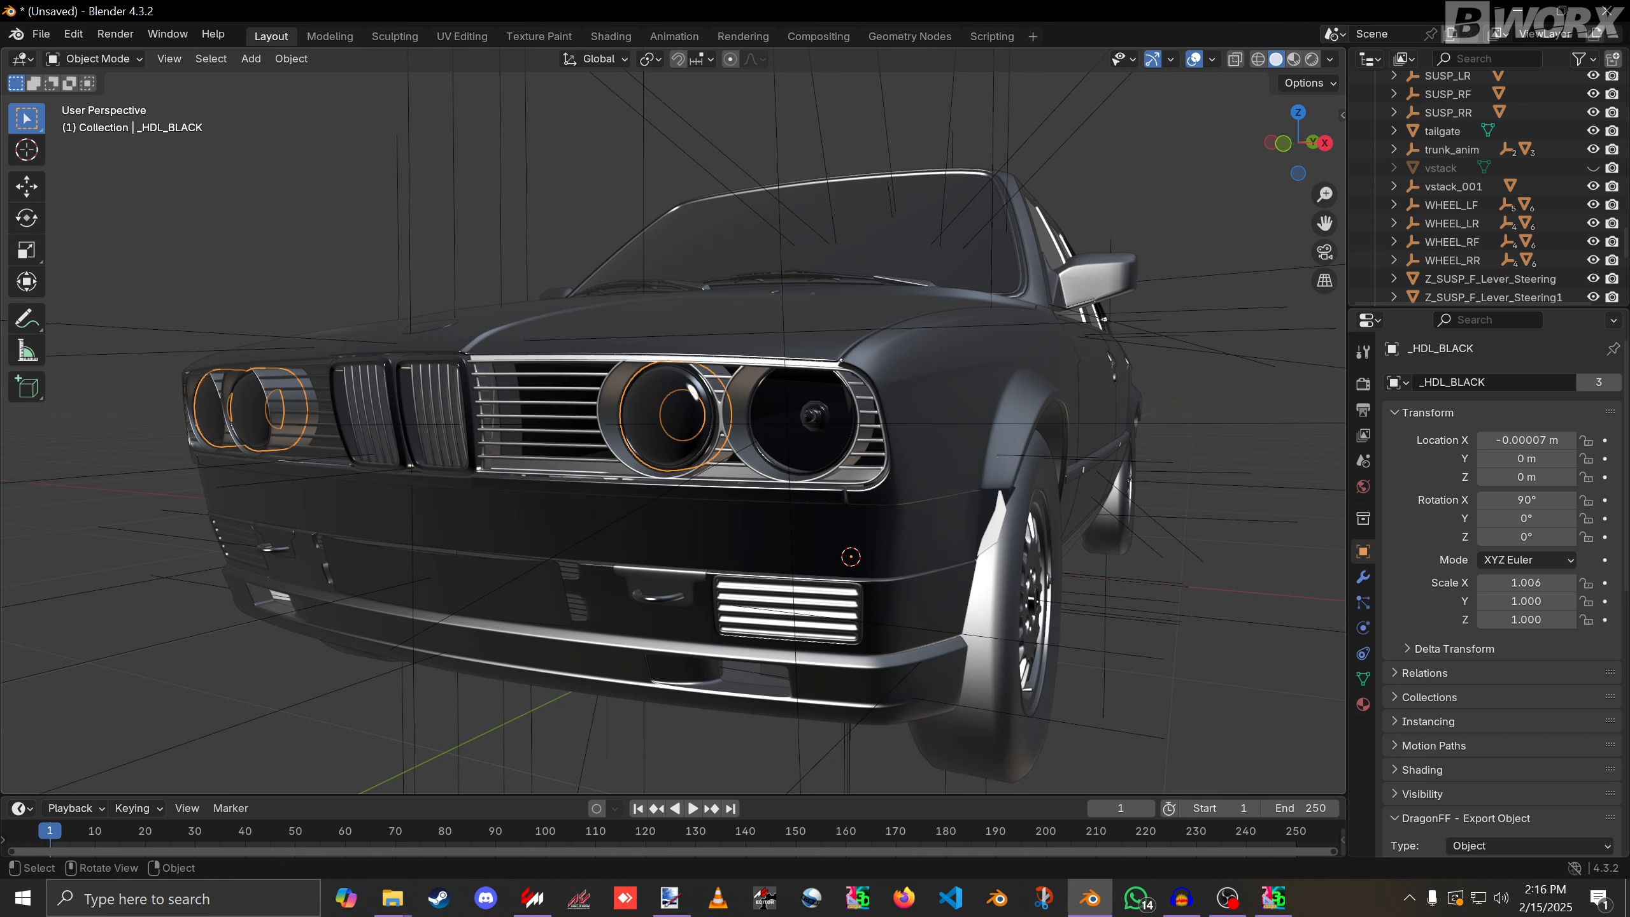
Delete the +X-side halogen bulb from the _HDL_halogen_NRM mesh and return to solid Object Mode display.
scroll(846, 420, "up", 2)
left_click(871, 413)
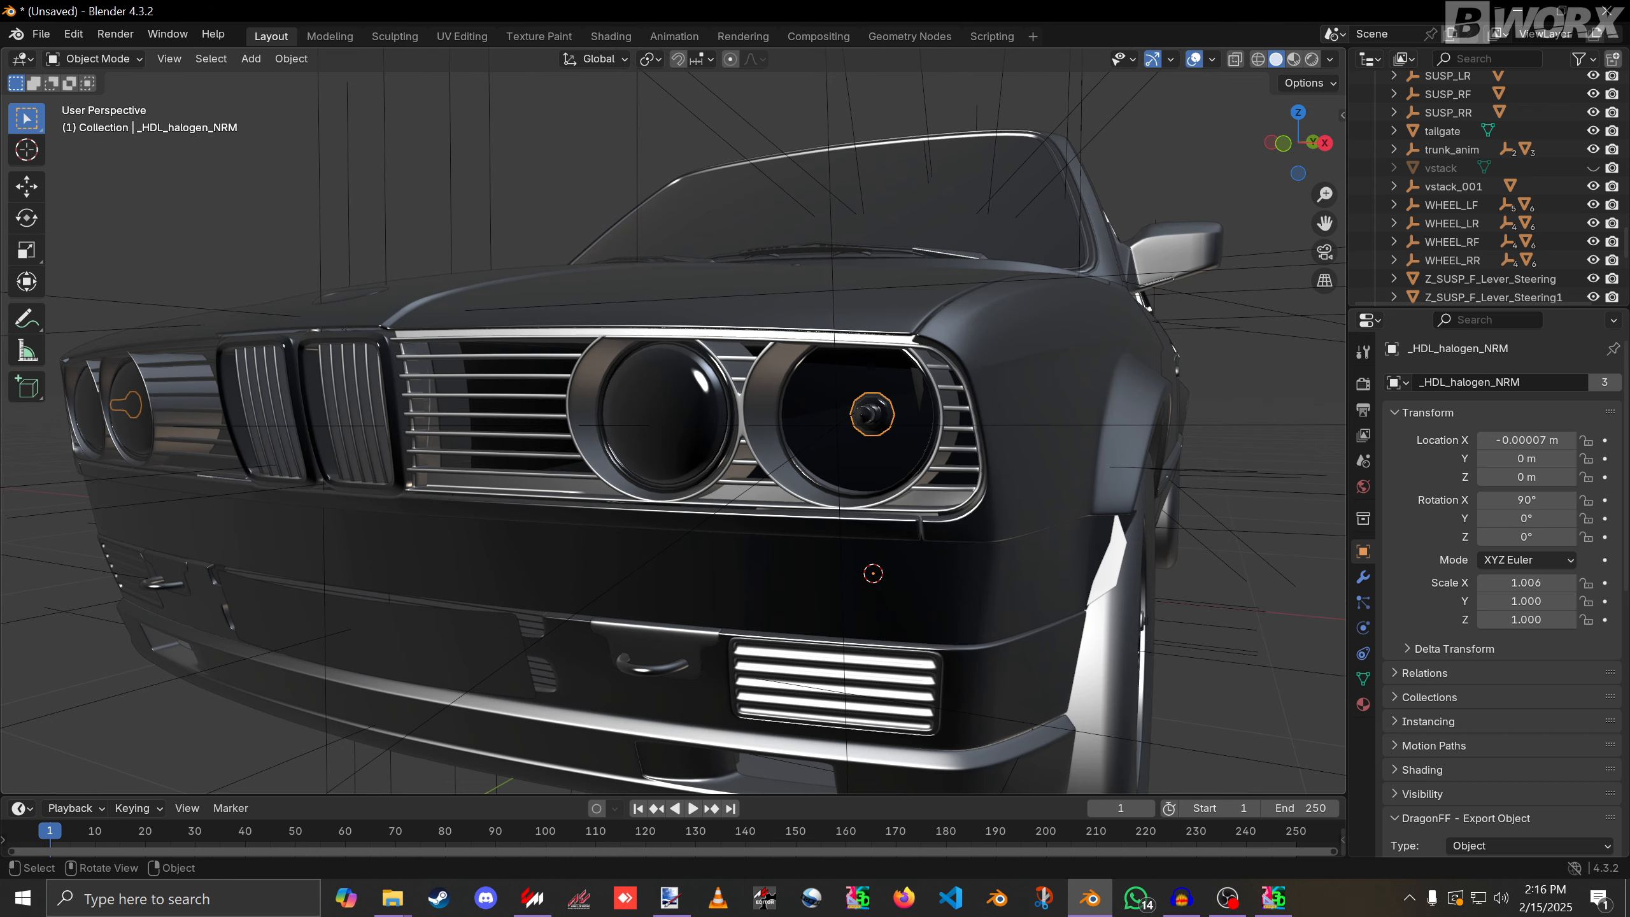
scroll(846, 421, "down", 3)
key("shift+z")
key("Tab")
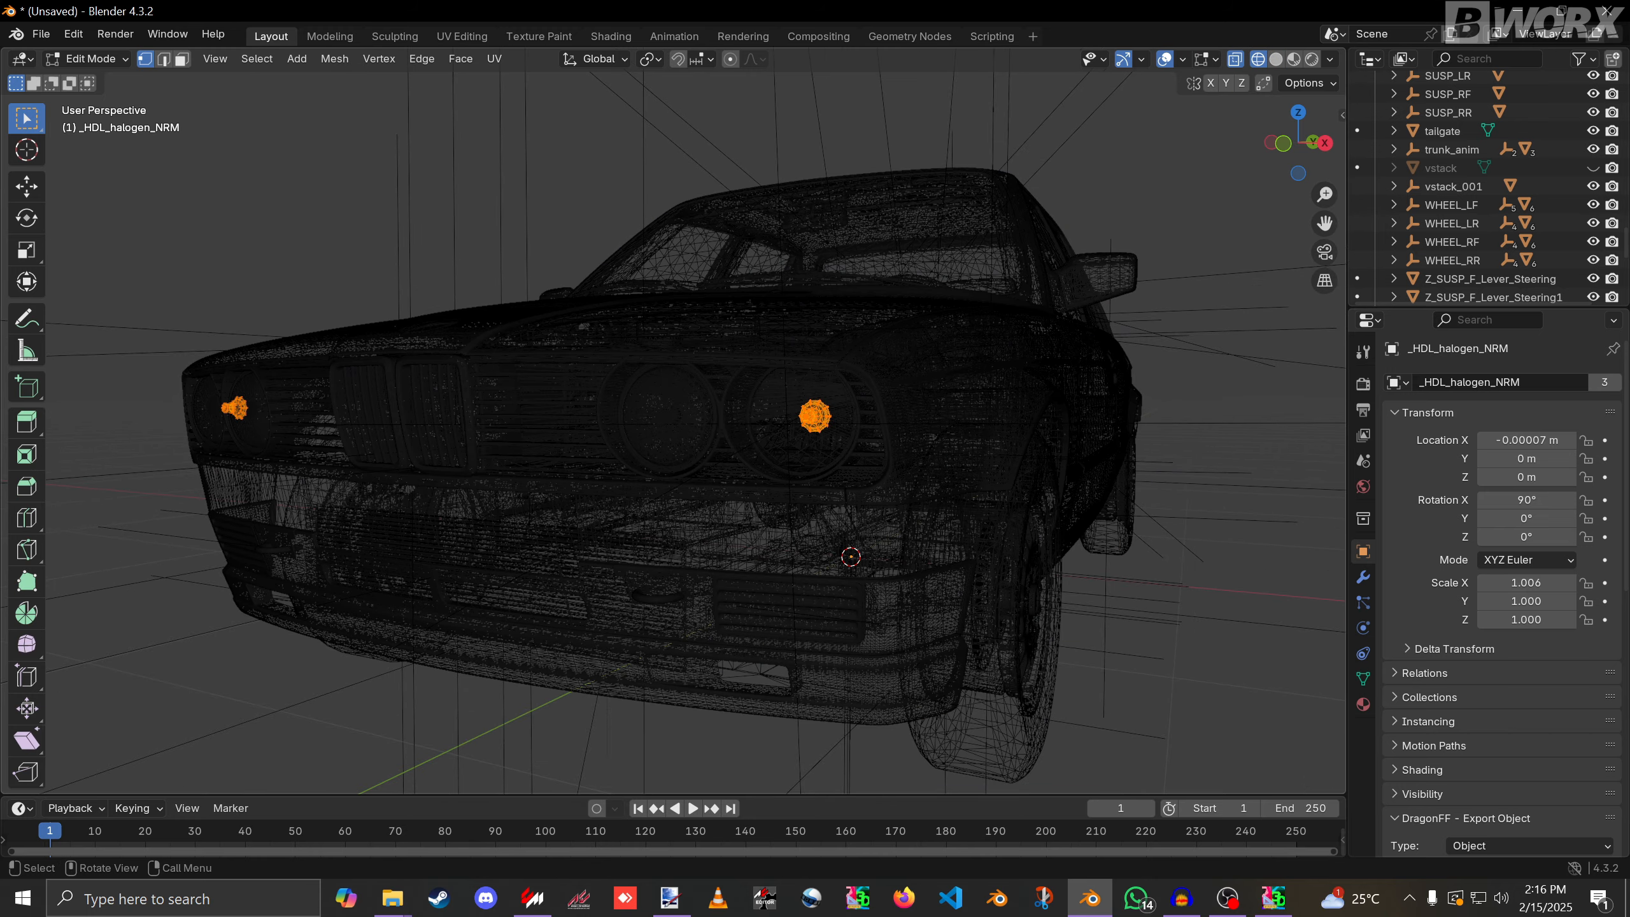
key("x")
left_click(853, 514)
key("Tab")
key("shift+z")
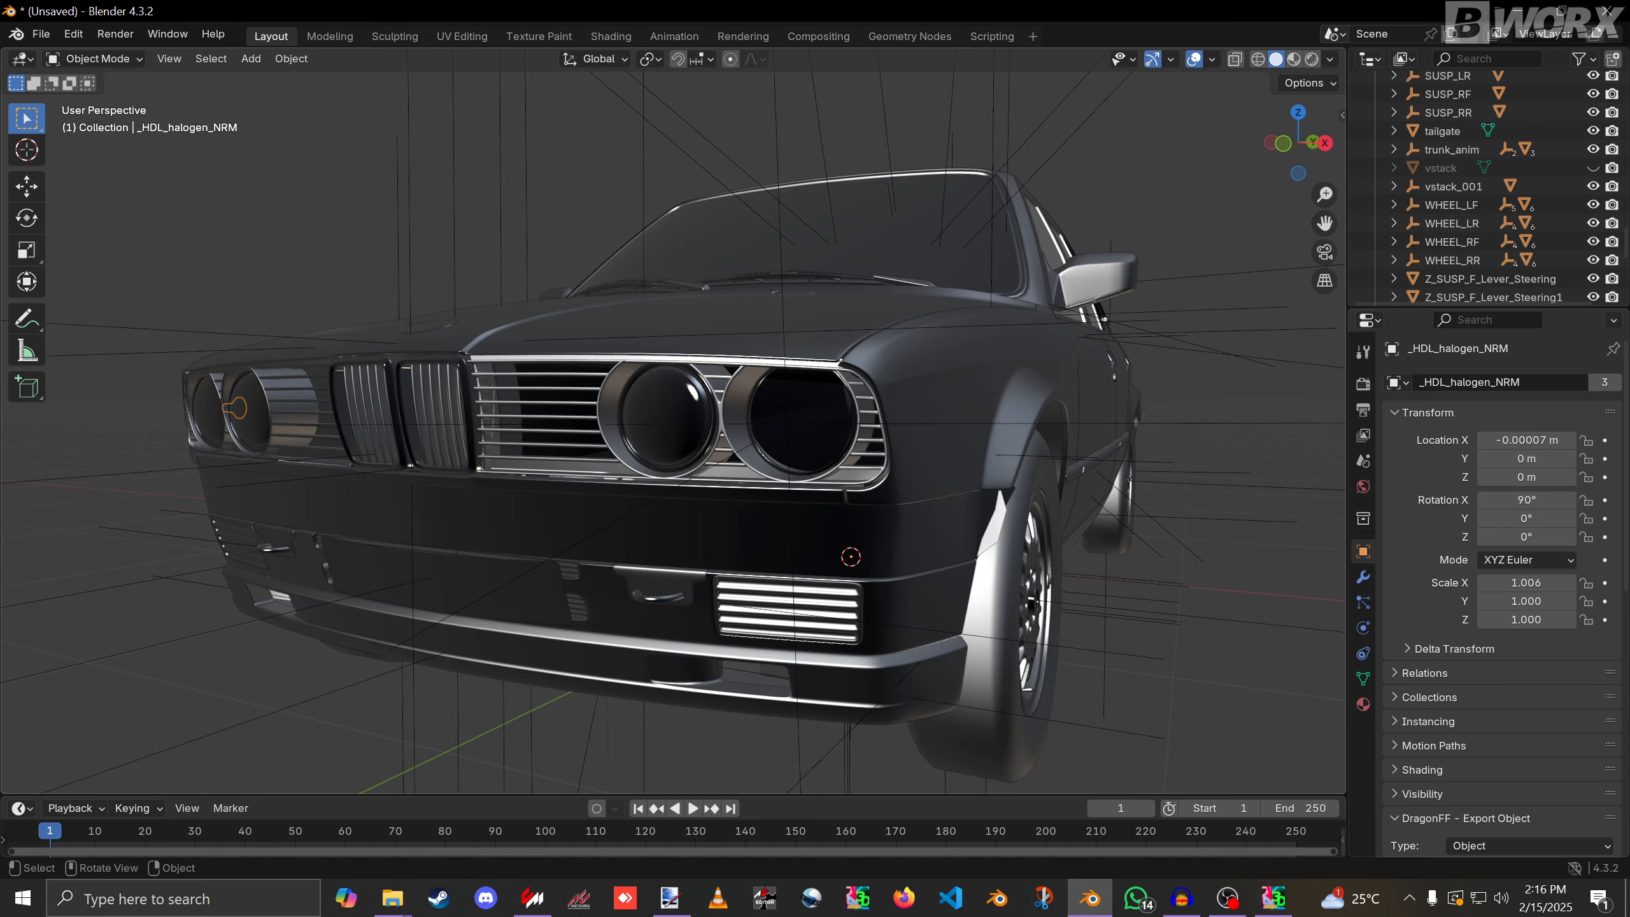
Unhide the vstack meshes and inspect the intake stack in the emptied +X-side headlight opening.
scroll(846, 449, "up", 2)
middle_click_drag(846, 450, 719, 628)
scroll(902, 433, "down", 4)
left_click(911, 411)
scroll(761, 424, "down", 10)
middle_click_drag(762, 424, 867, 413)
scroll(898, 417, "up", 5)
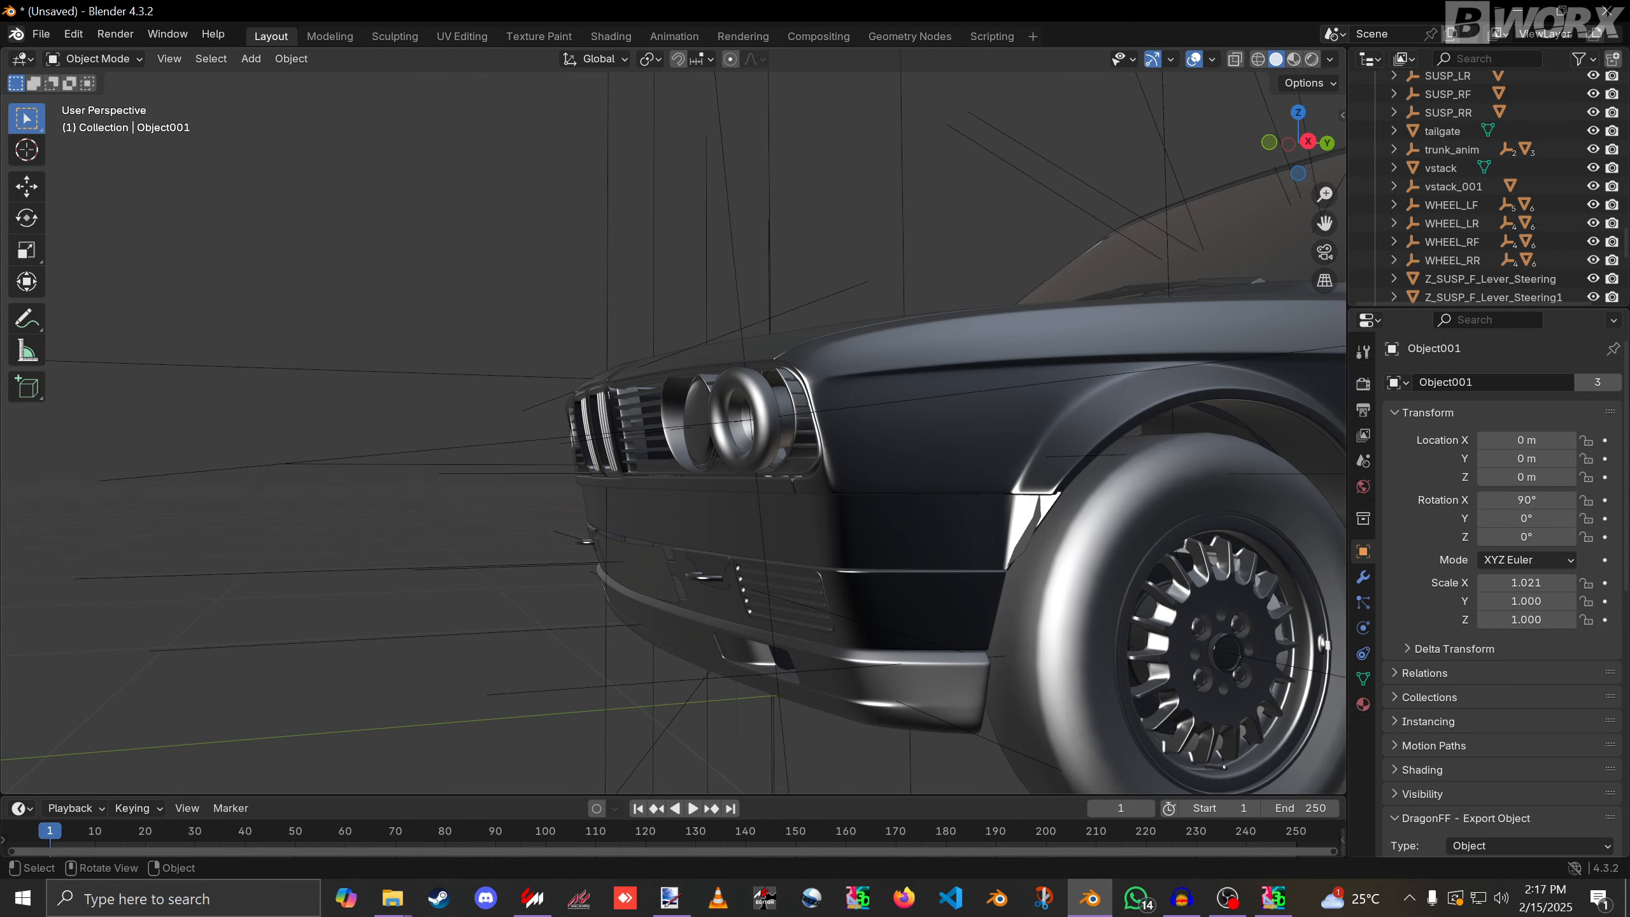
Export the car as FBX at scale 0.01, overwriting model.fbx in the unpacked bworx_bmw_e30_318i_stock folder.
left_click(40, 33)
mouse_move(97, 313)
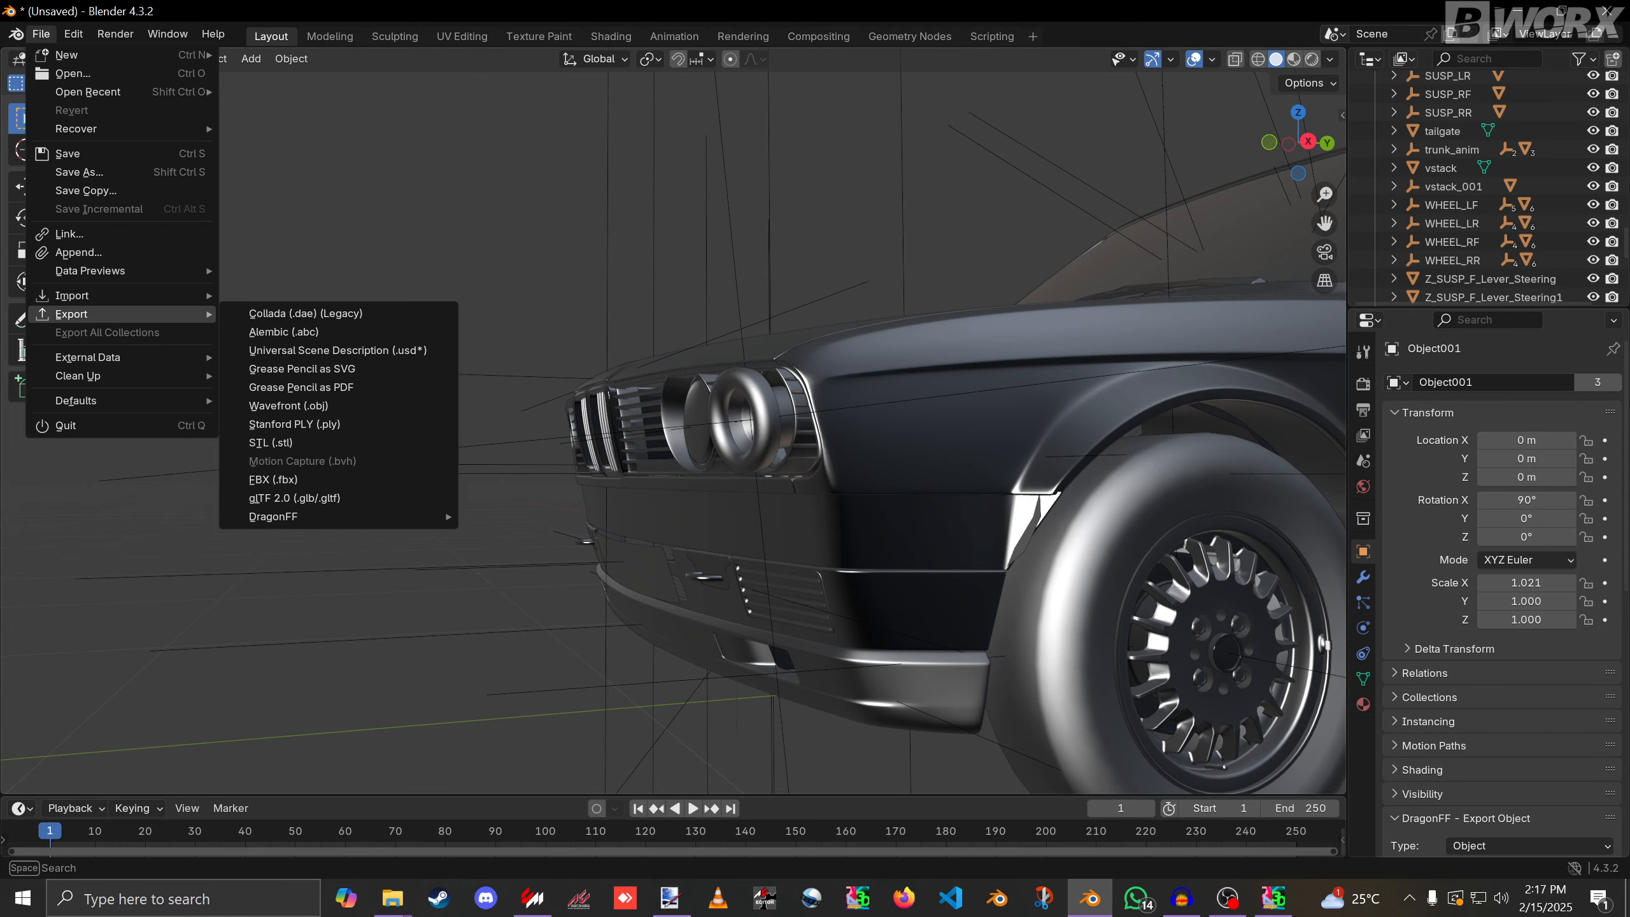
left_click(272, 479)
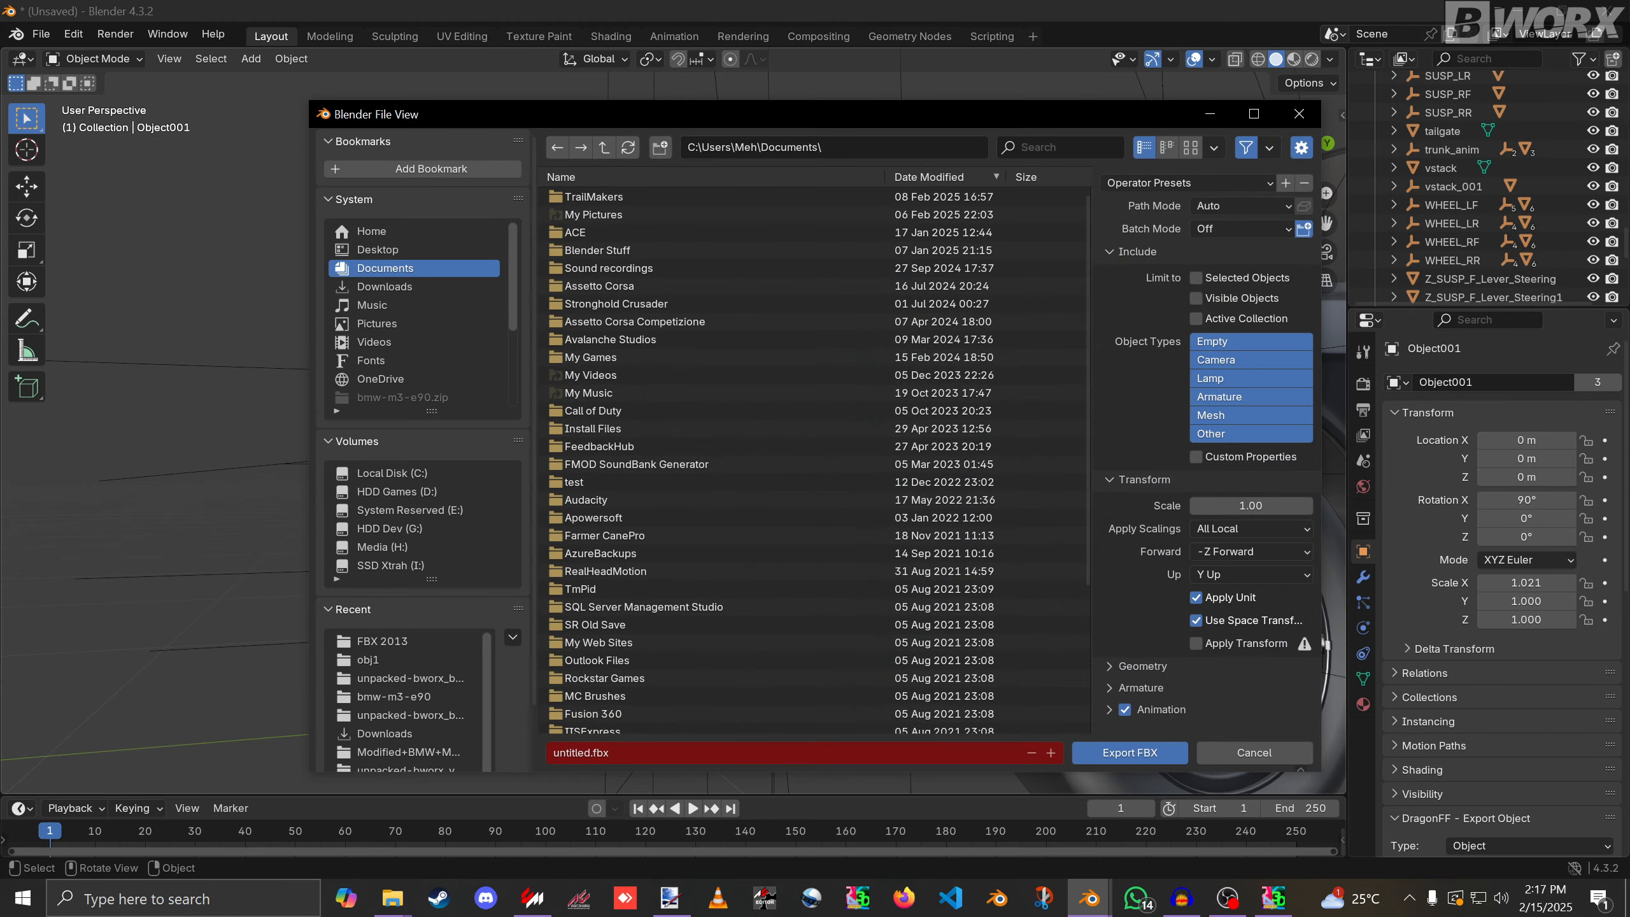
left_click(409, 678)
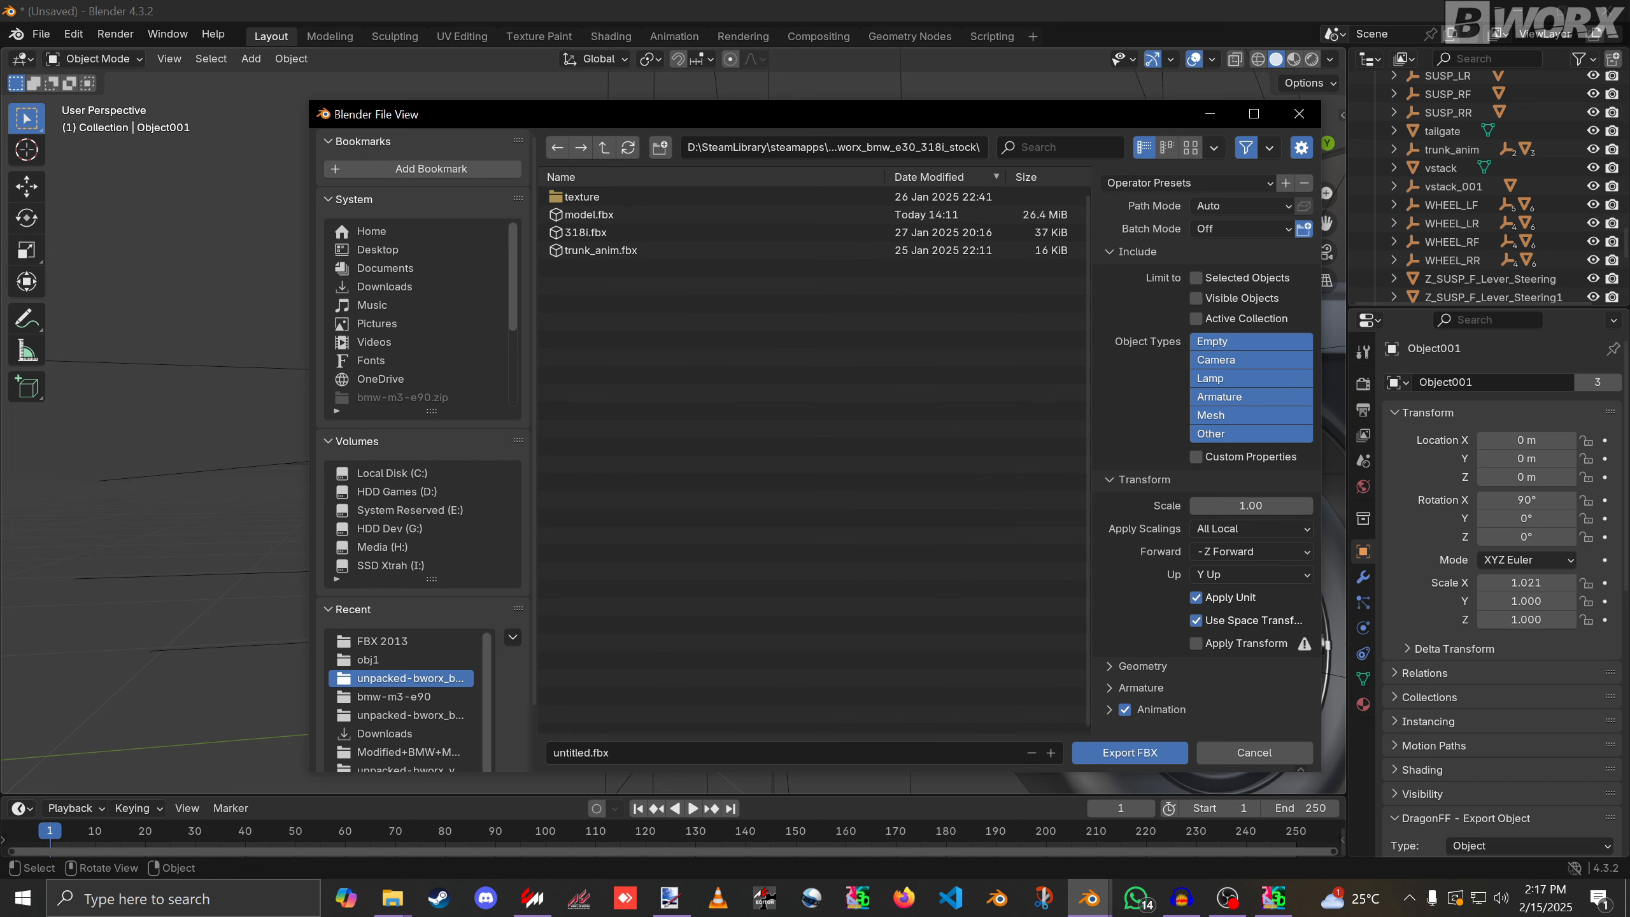
left_click(616, 215)
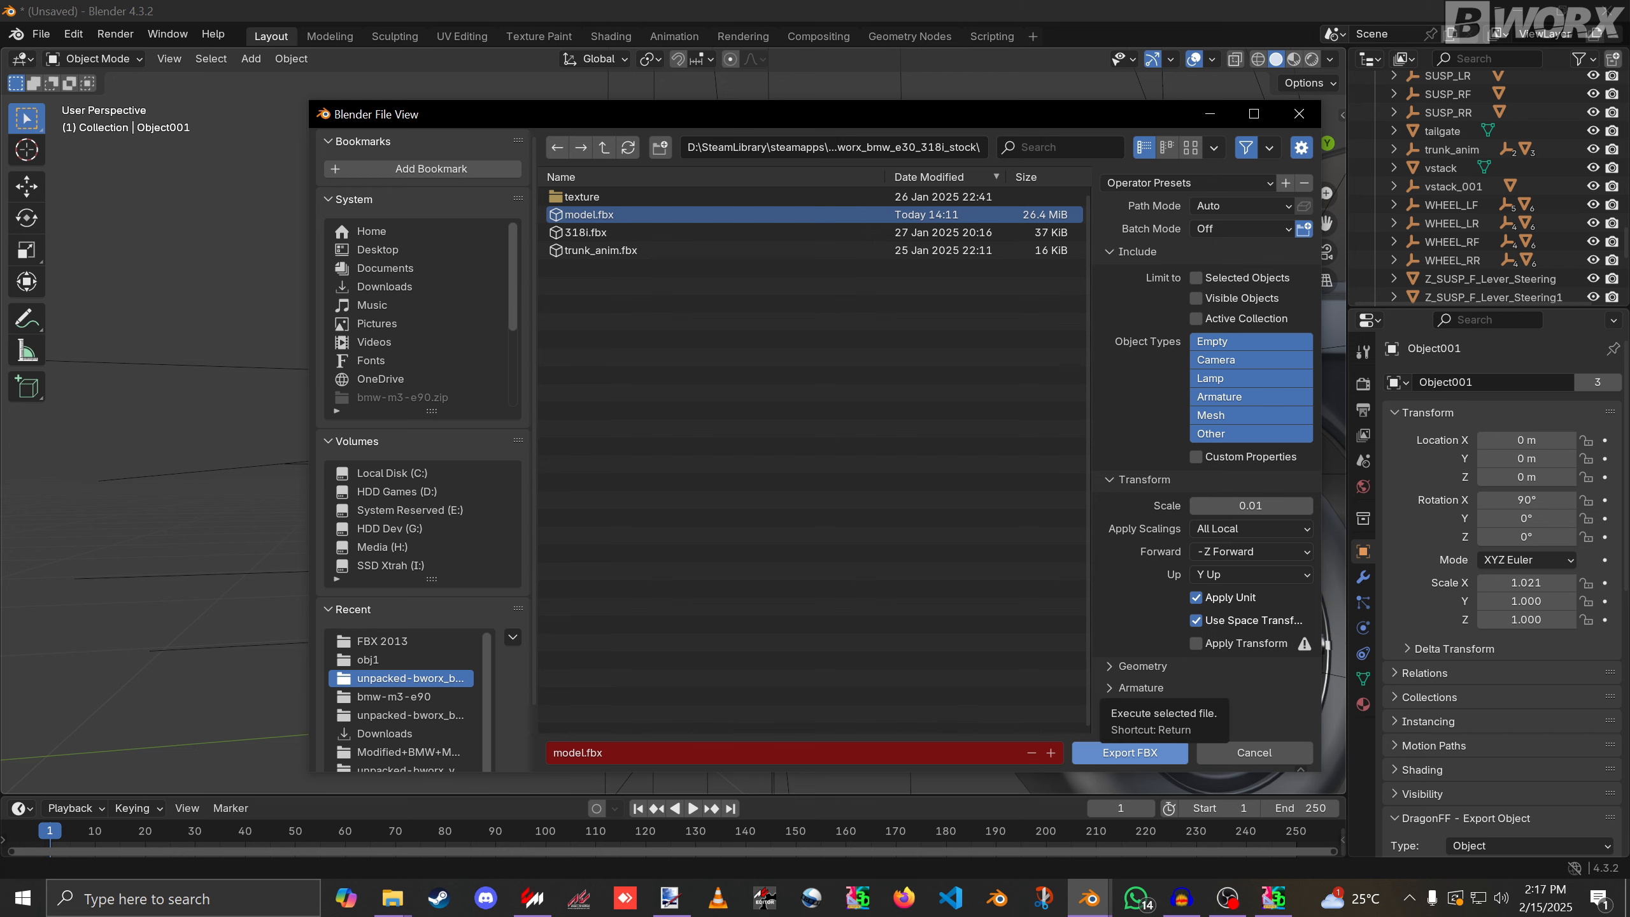
left_click(1129, 753)
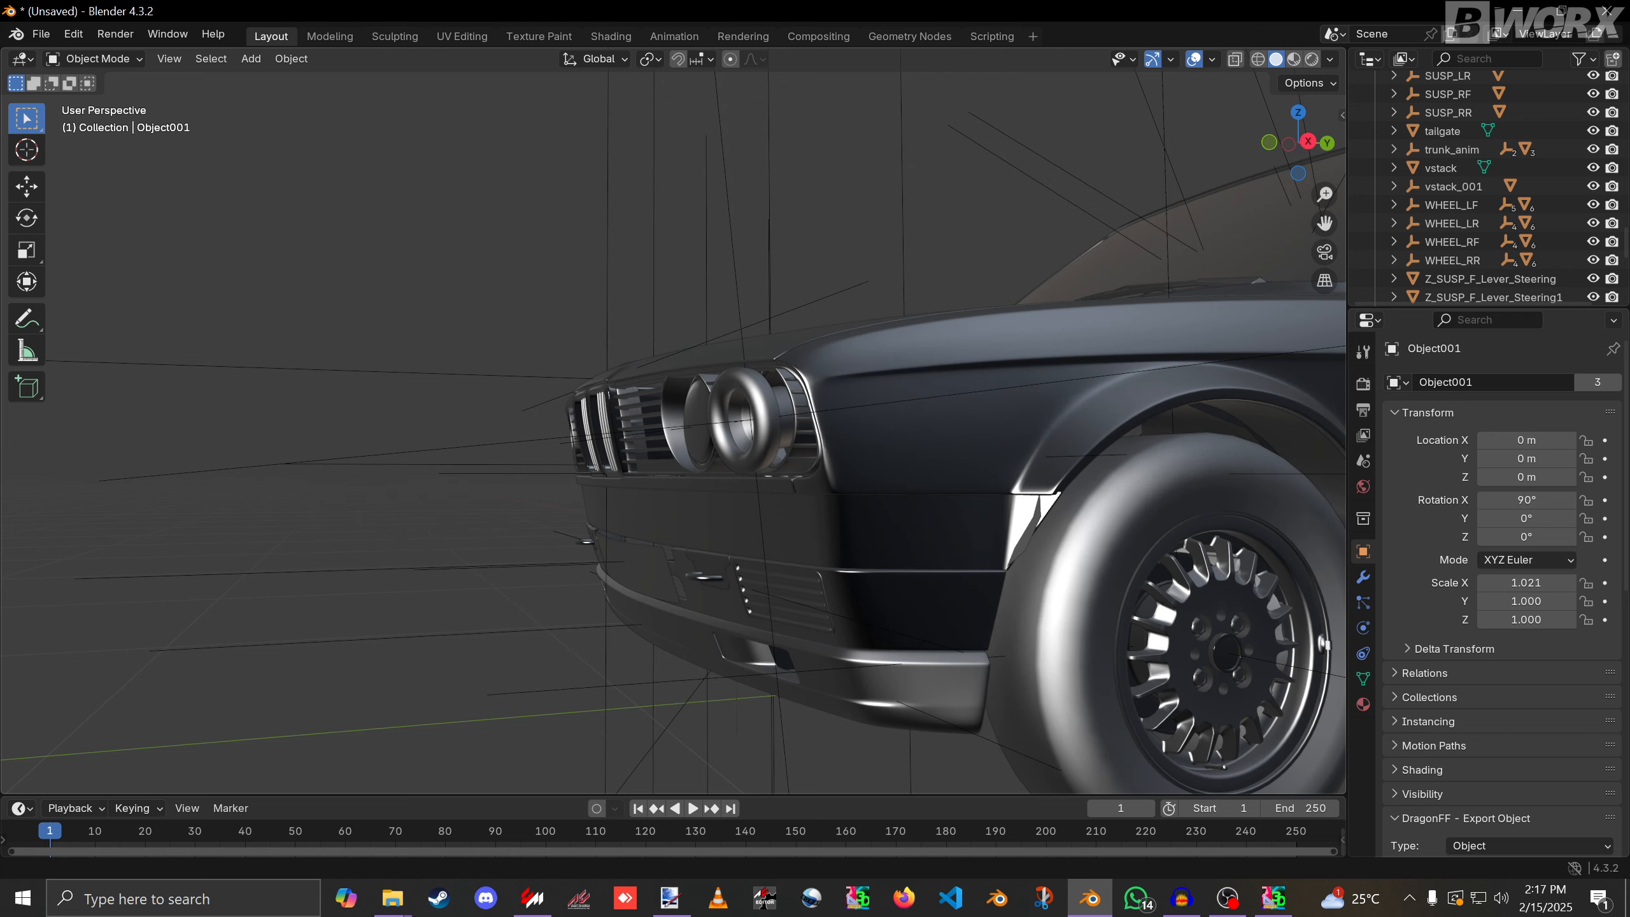
Move the vertices of e30_chassis_frame_002_001 protruding at the +X-side front wheel arch inward along X until they sit behind the bodywork.
middle_click_drag(693, 443, 808, 471)
scroll(764, 452, "up", 4)
left_click(947, 504)
middle_click_drag(946, 504, 641, 507, "shift")
scroll(642, 507, "up", 2)
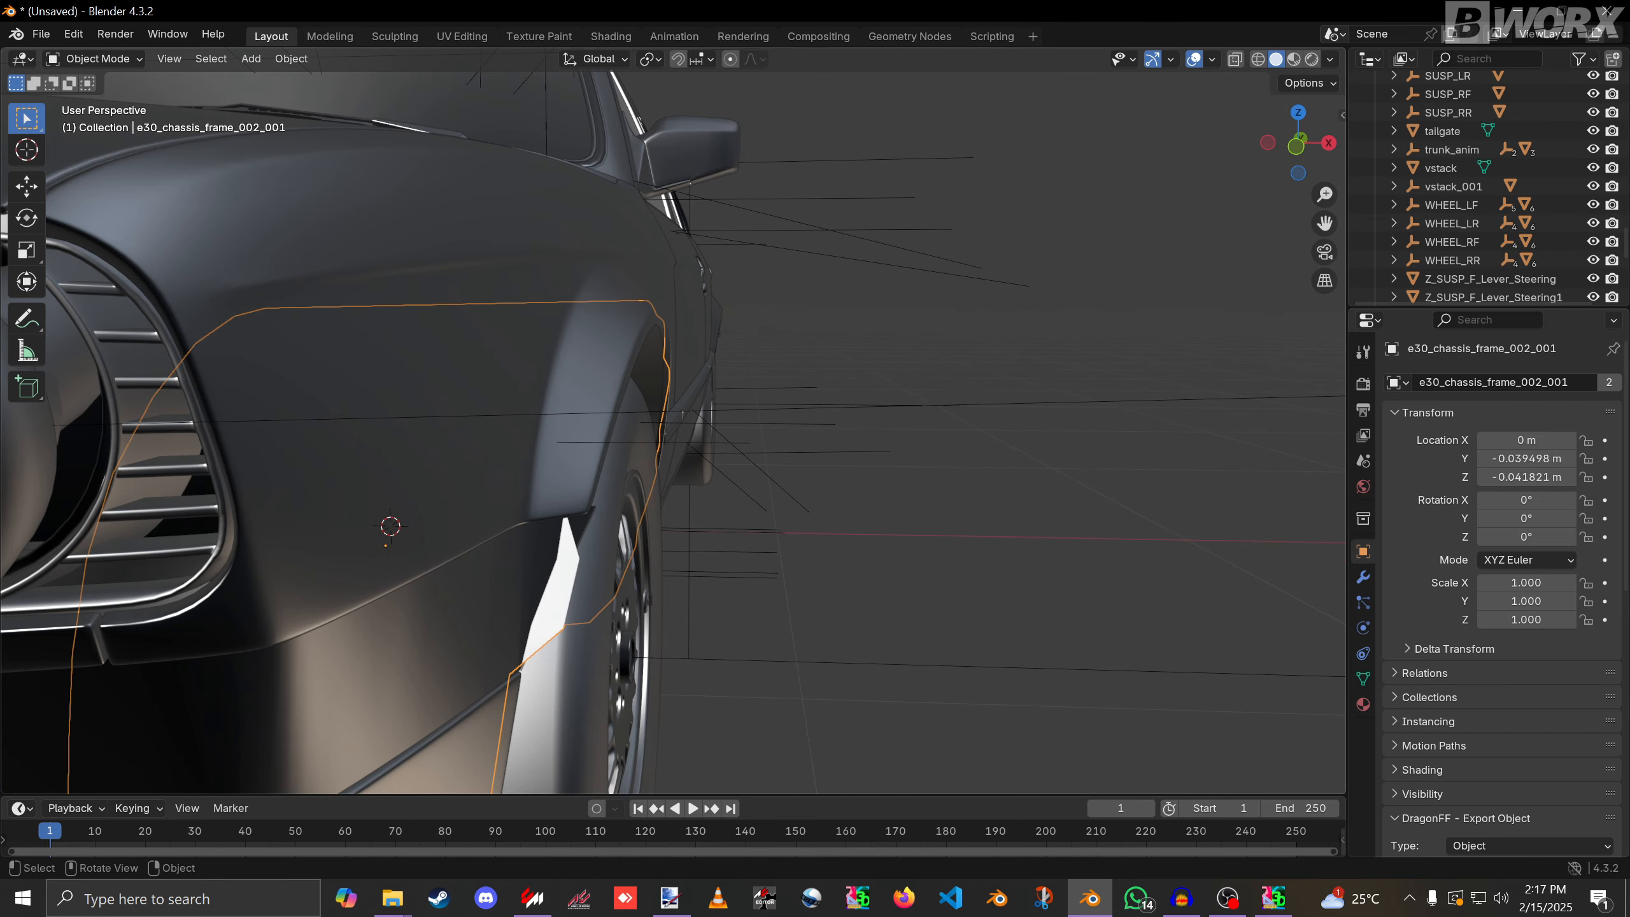
key("Tab")
key("shift+z")
left_click_drag(600, 596, 573, 639)
key("shift+z")
key("g")
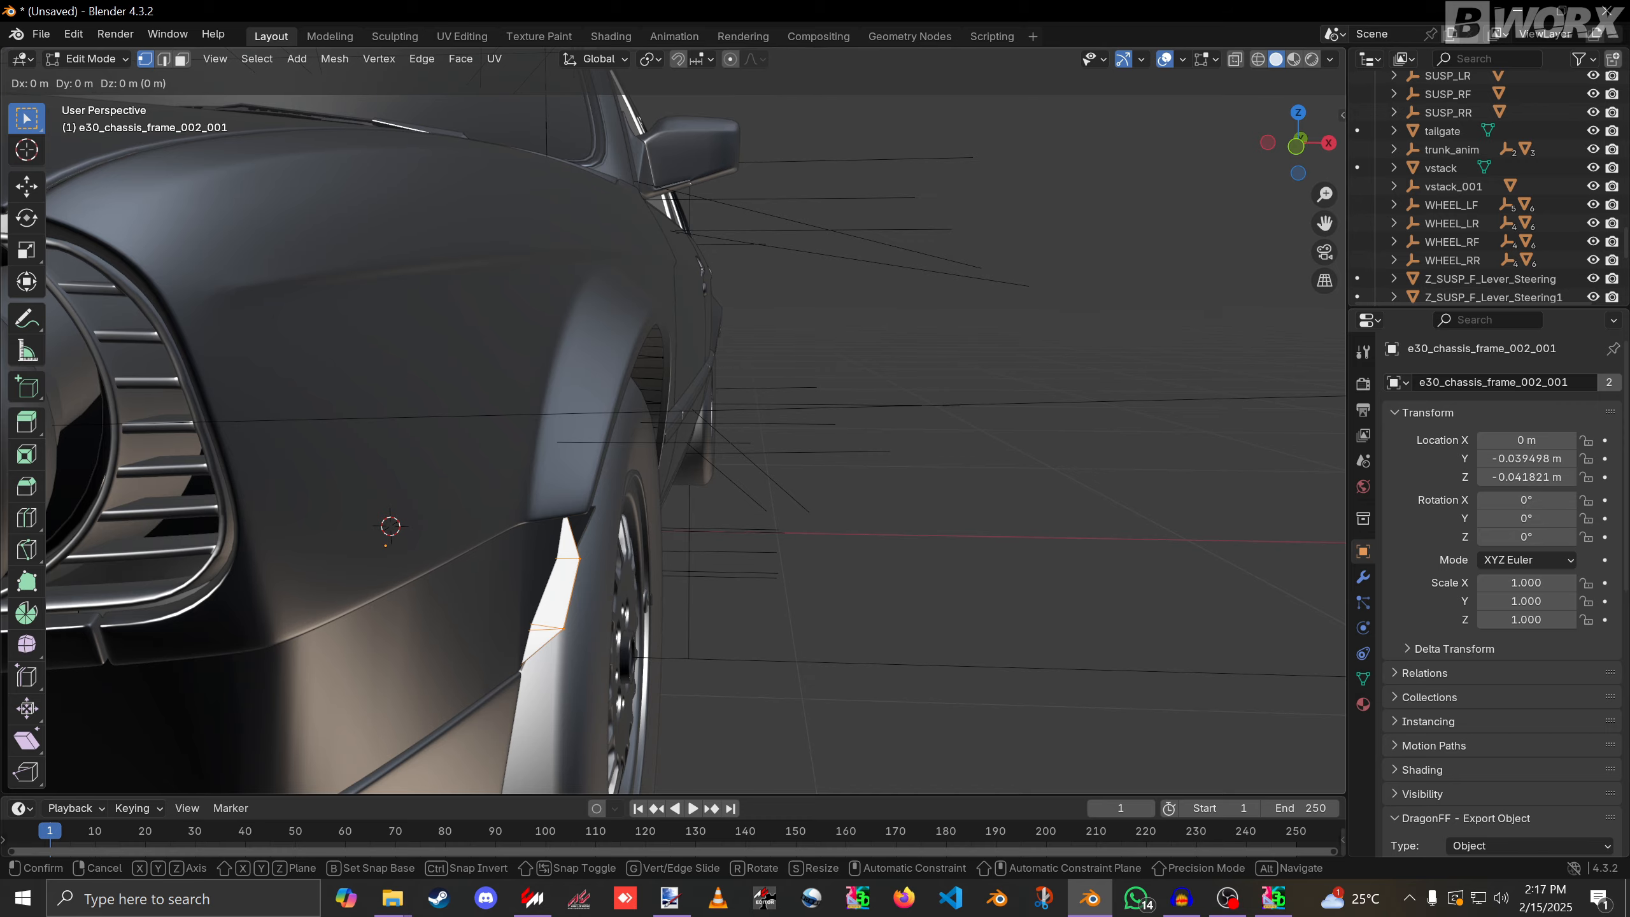
key("x")
left_click(546, 628)
scroll(545, 629, "down", 3)
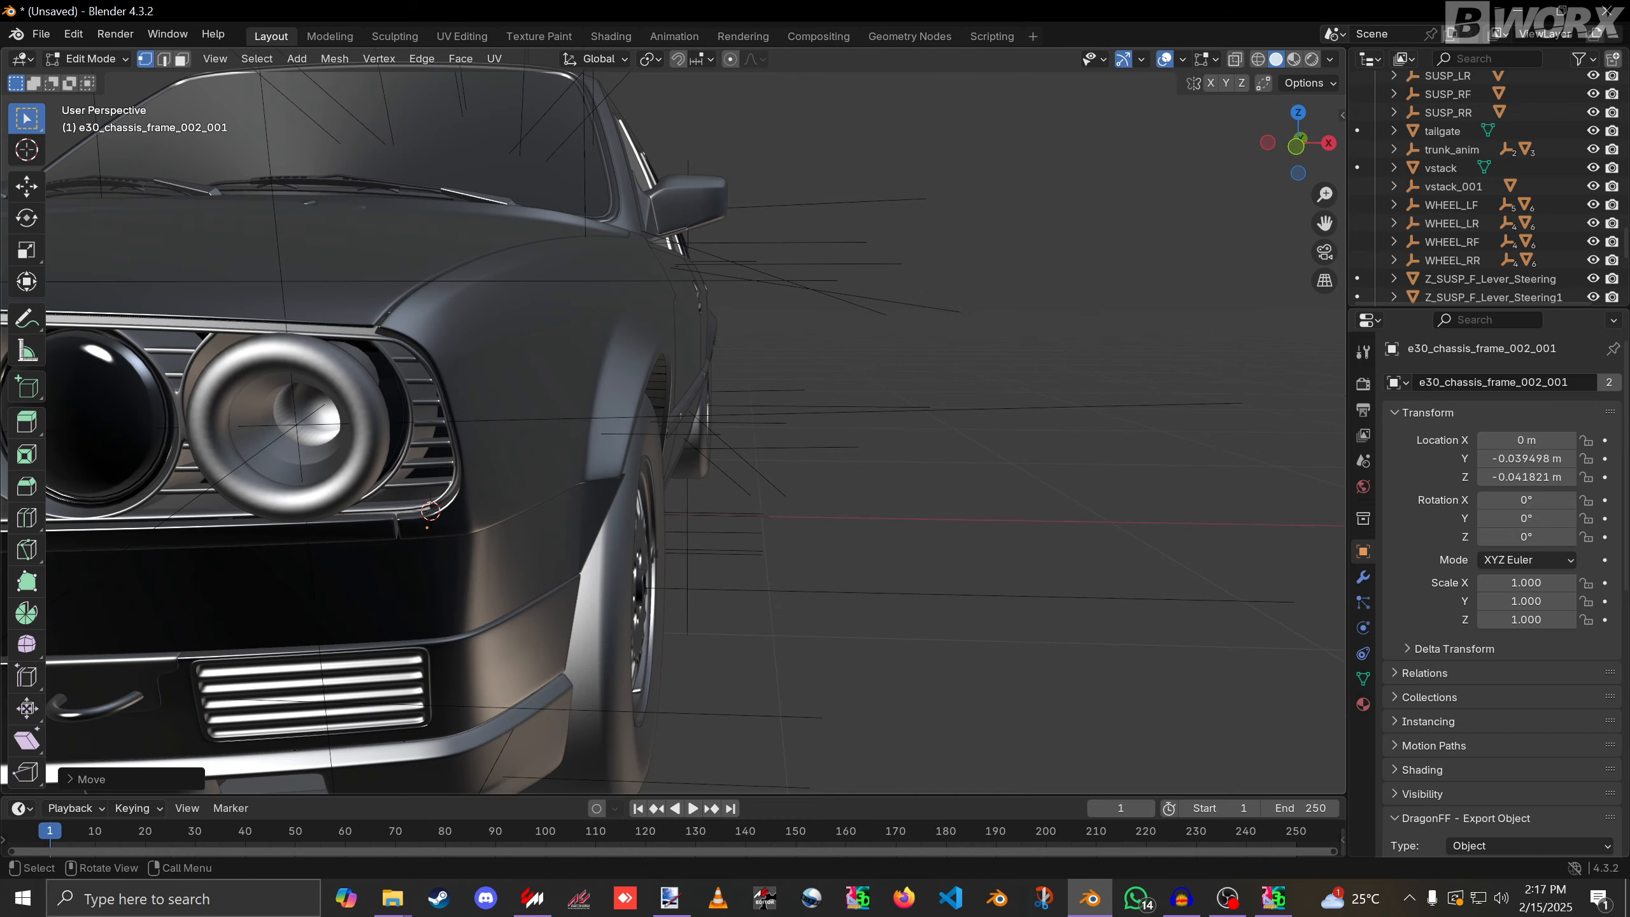
Move the protruding e30_chassis_frame_002_001 vertices at the -X-side front wheel arch inward about 0.020 m along X.
middle_click_drag(545, 629, 936, 614, "shift")
scroll(936, 614, "up", 3)
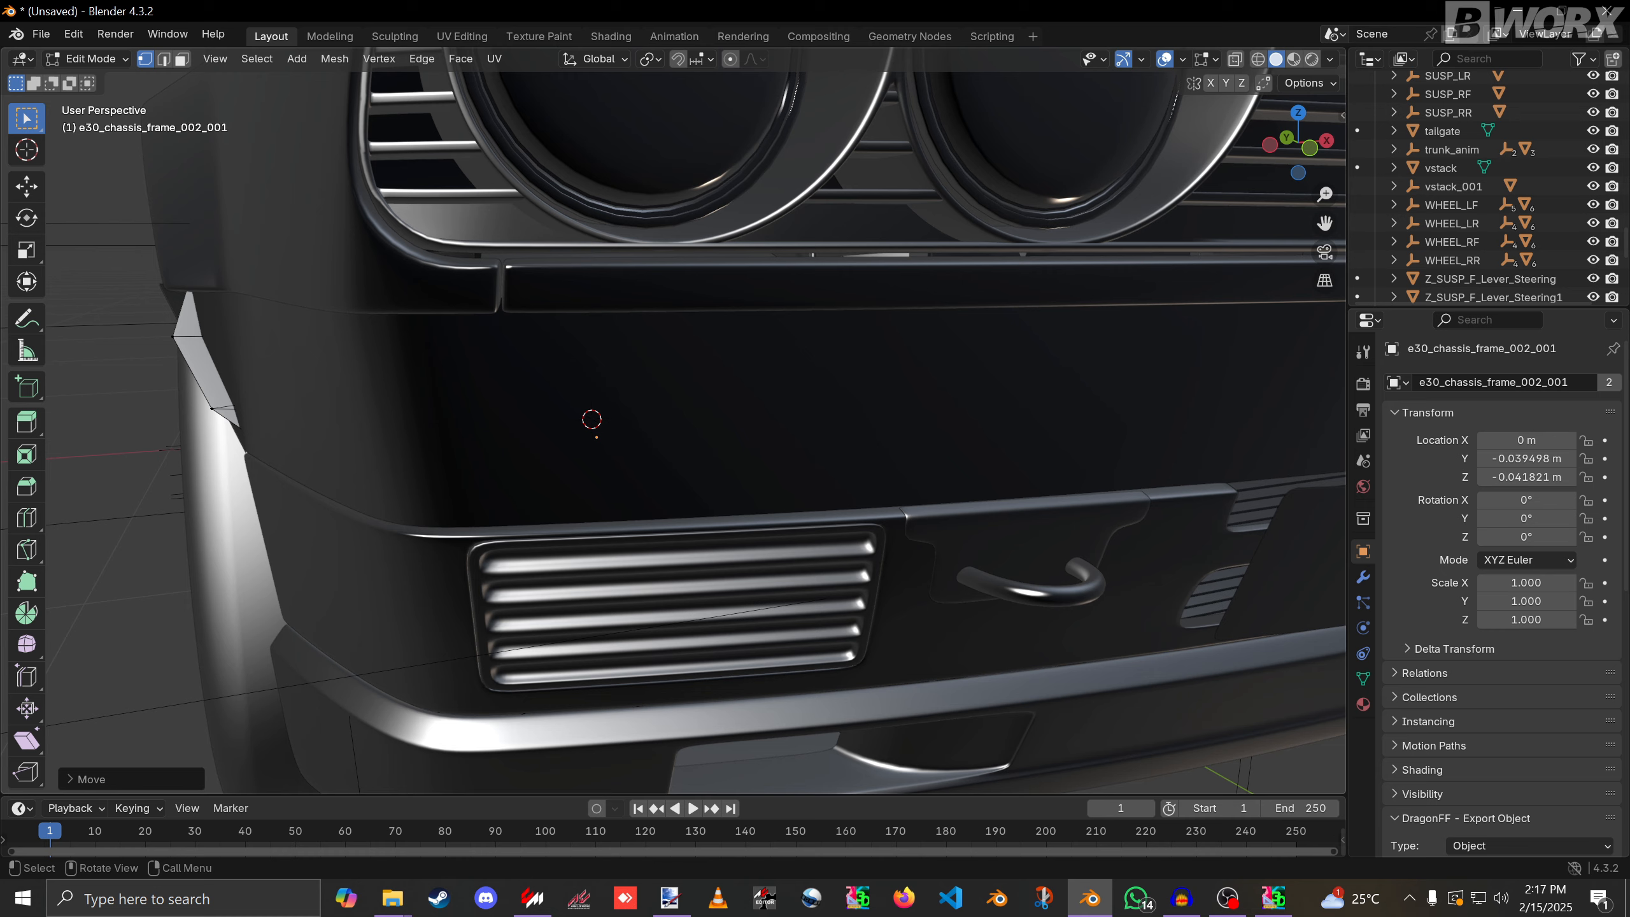
key("shift+z")
left_click(173, 335)
key("shift+z")
key("shift+z")
key("shift+z")
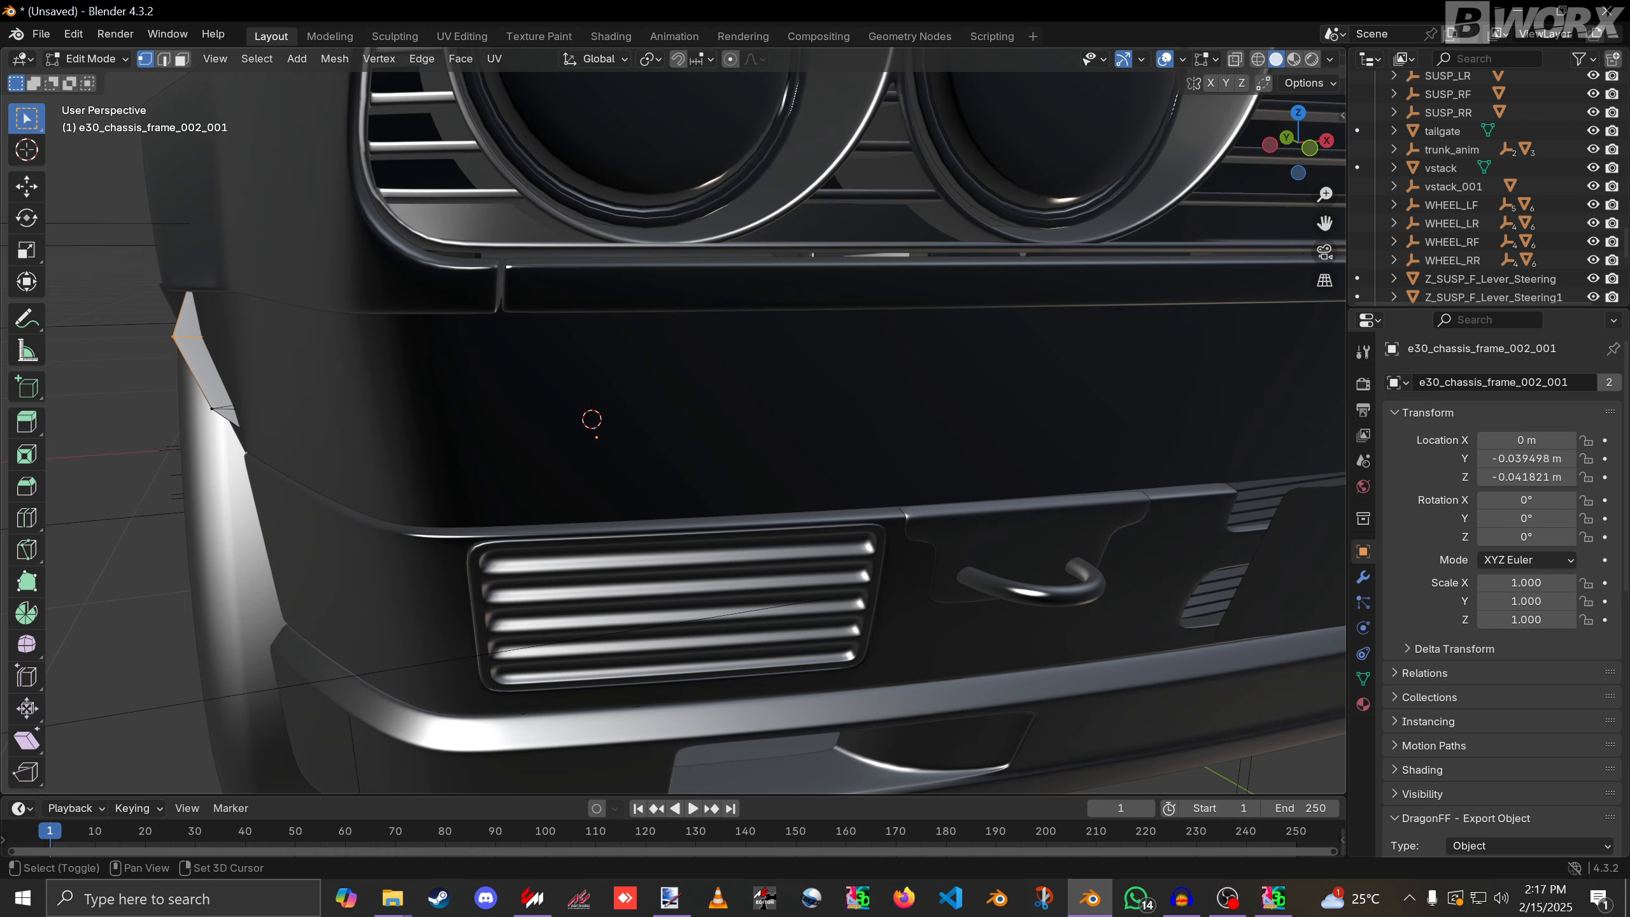
key("shift+z")
key("shift+z")
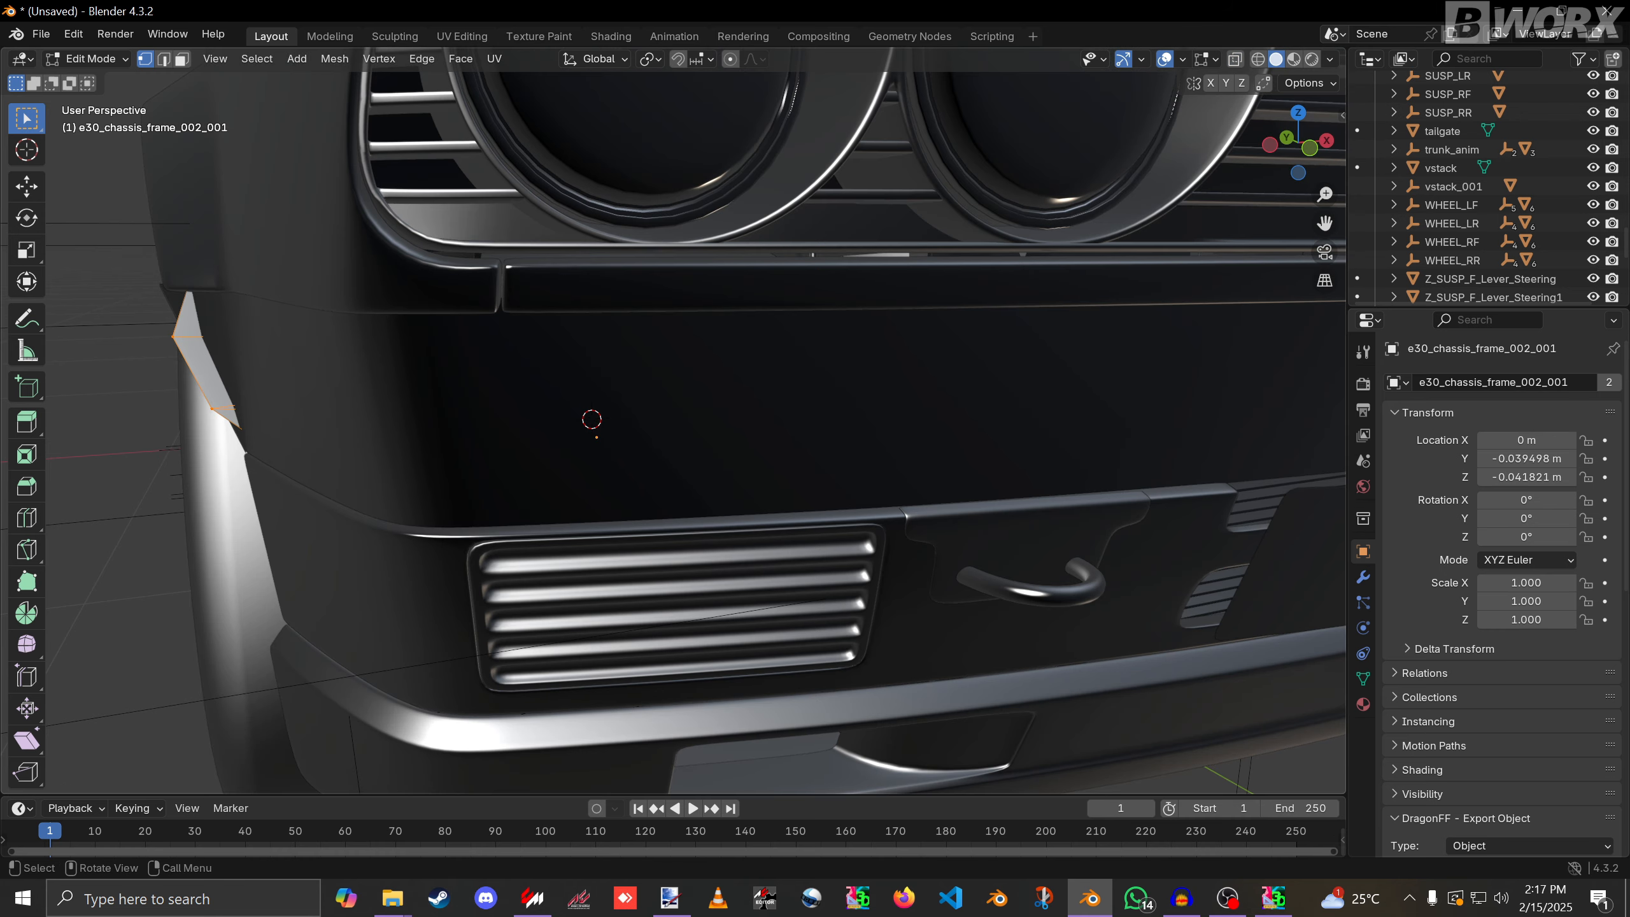
key("g")
key("x")
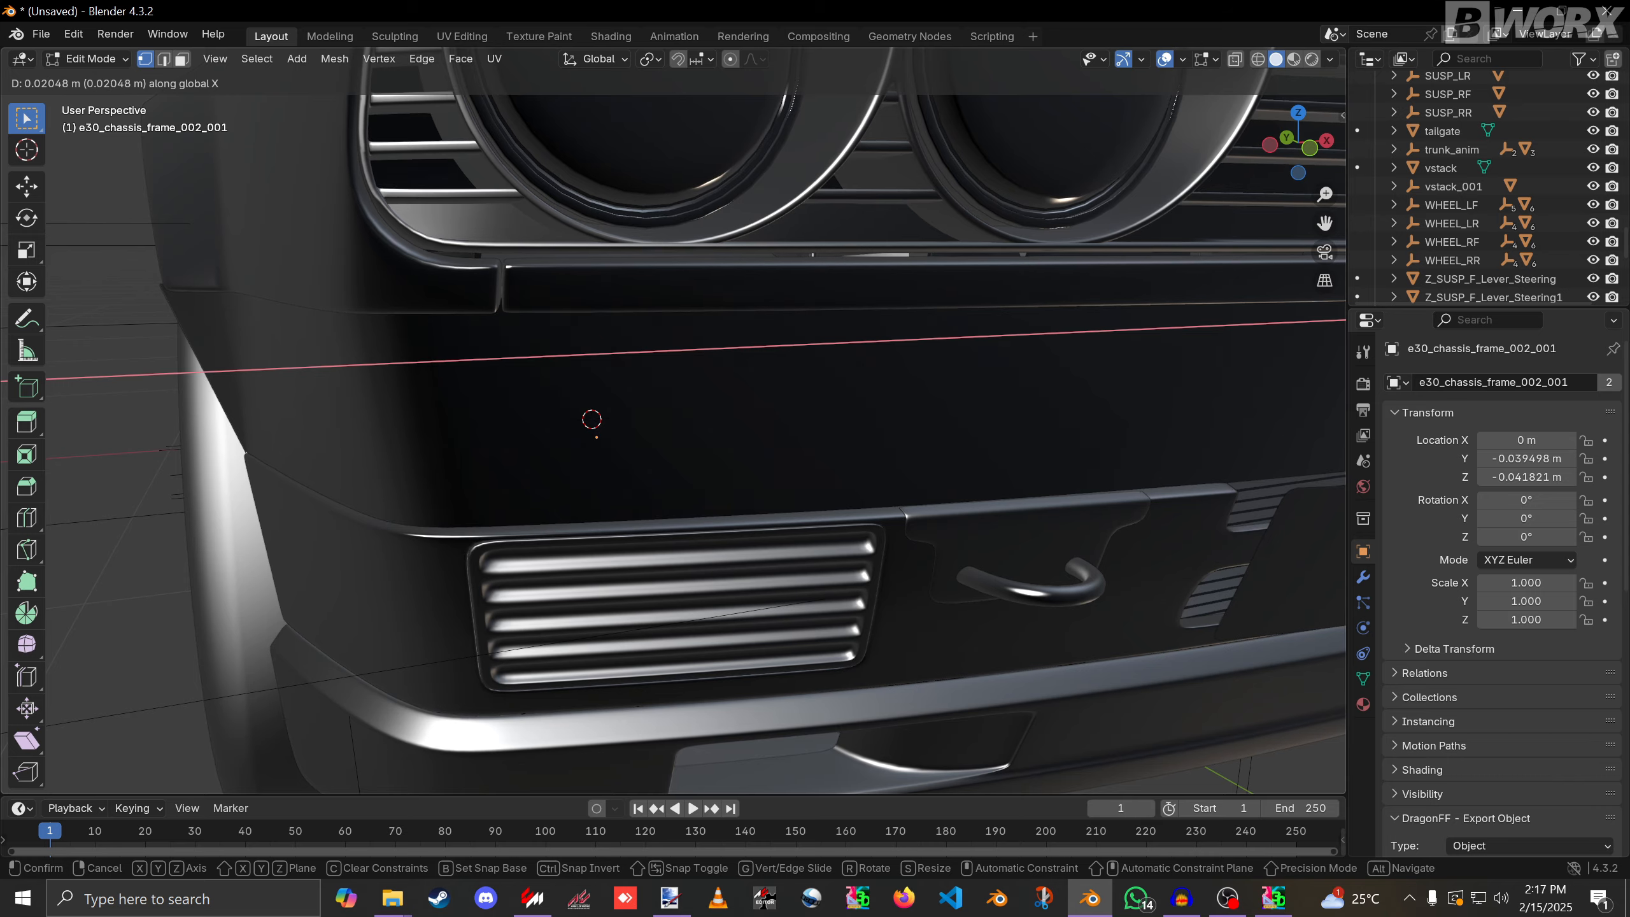
left_click(672, 420)
Move the lowest protruding e30_chassis_frame vertices behind the -X-side rear wheel inward about 0.029 m along X.
middle_click_drag(672, 420, 1001, 385)
scroll(672, 420, "down", 10)
middle_click_drag(673, 420, 597, 440)
scroll(715, 437, "up", 12)
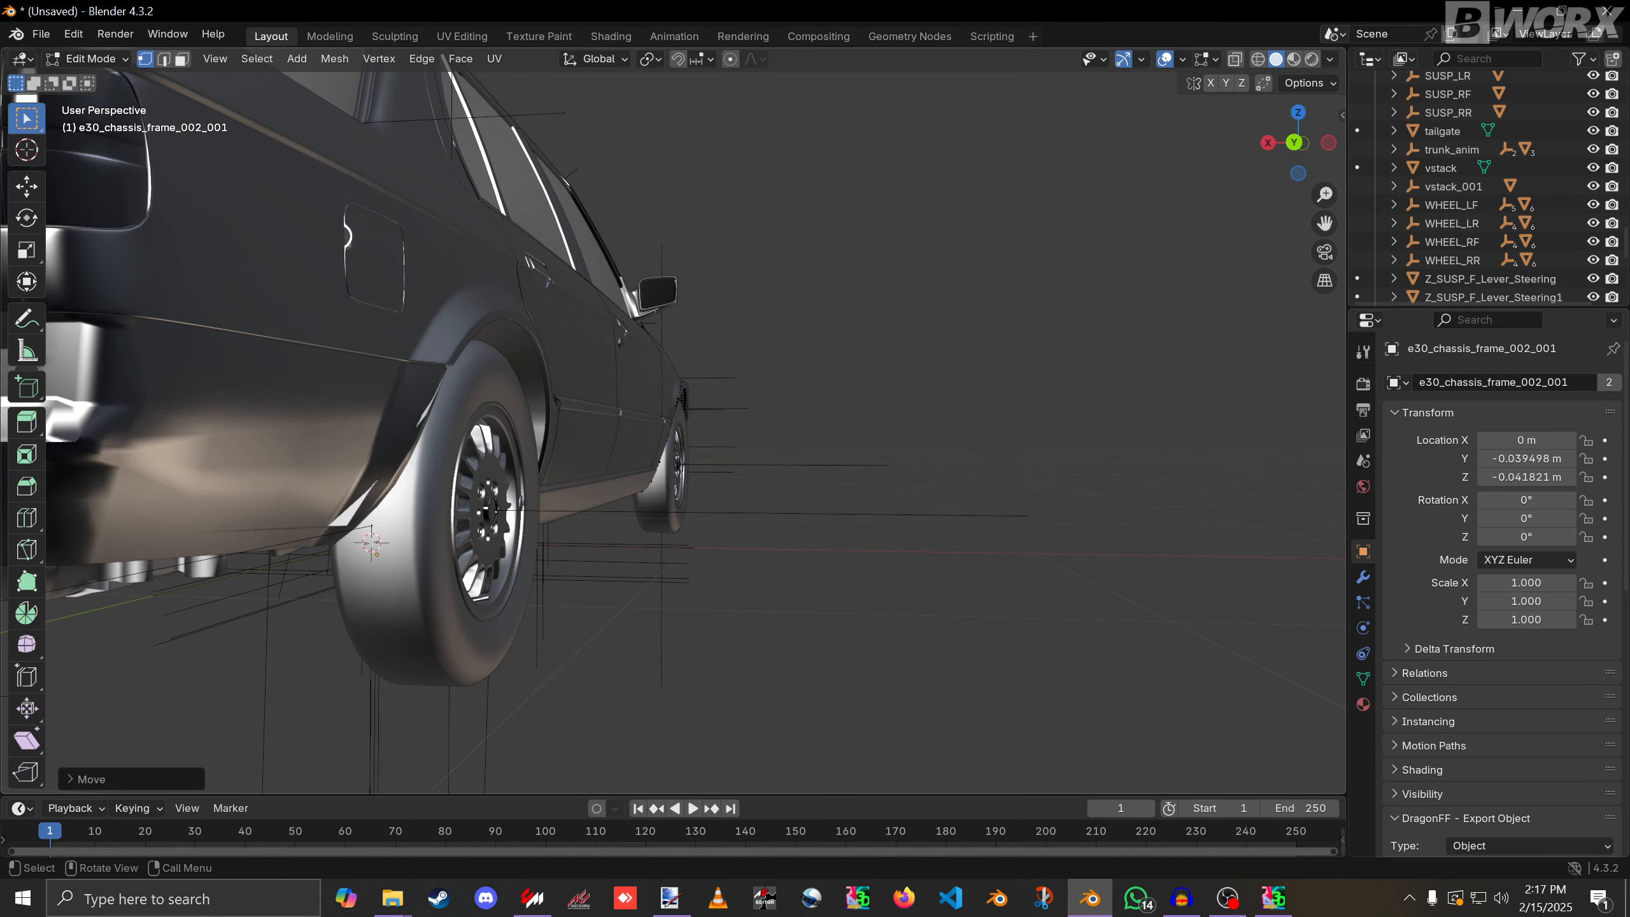
scroll(672, 421, "up", 3)
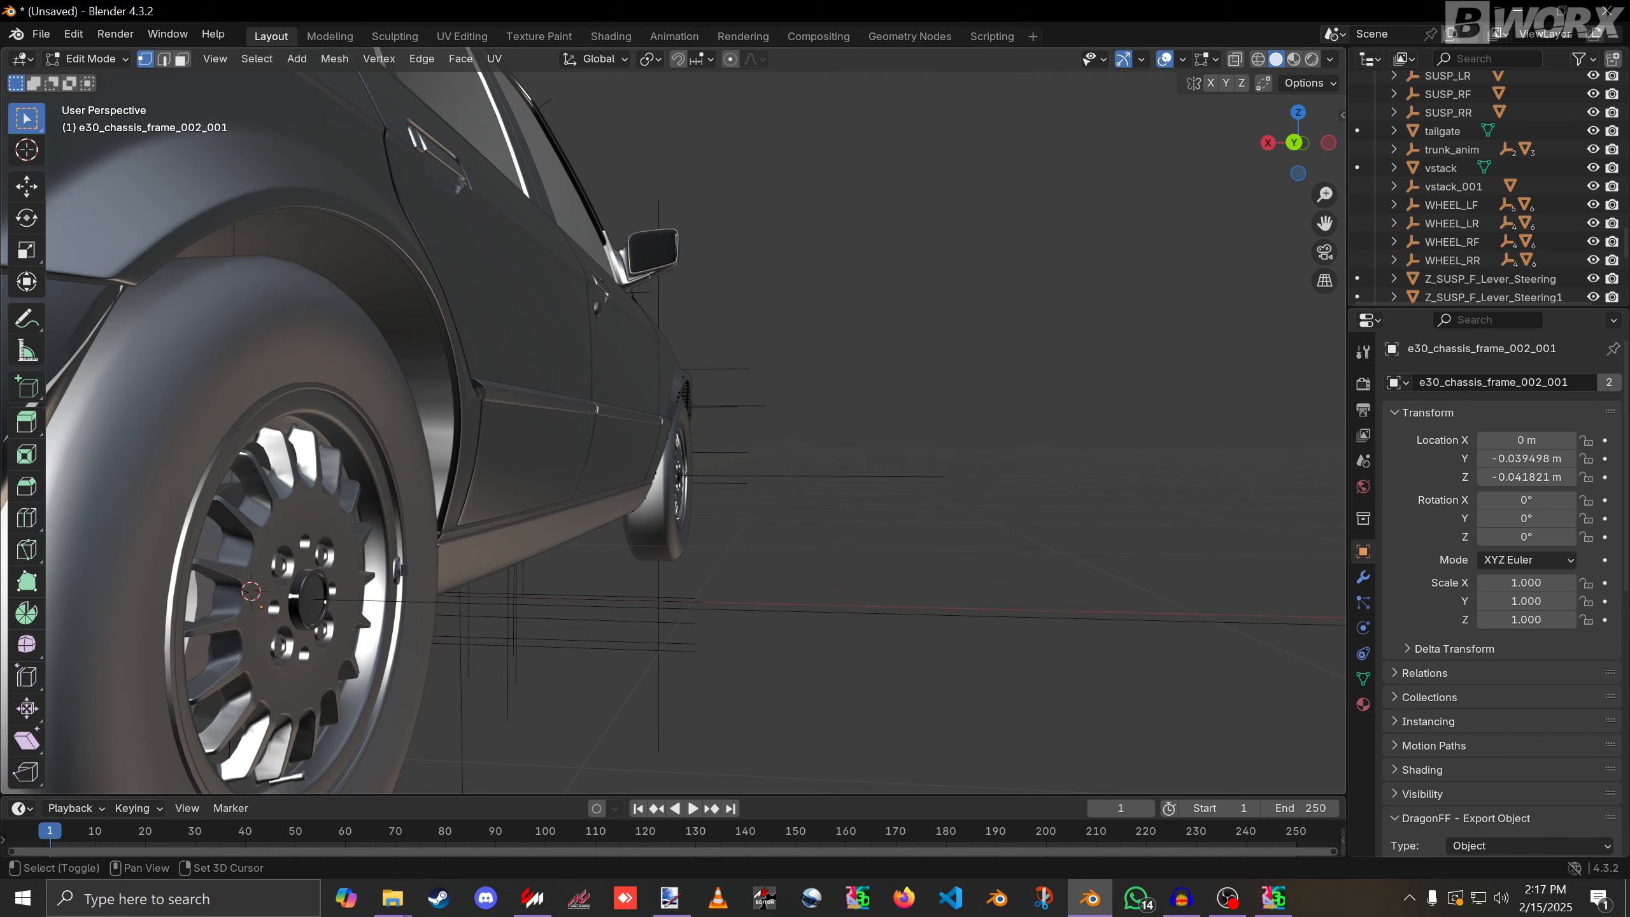
scroll(672, 421, "up", 4)
key("Tab")
left_click(405, 662)
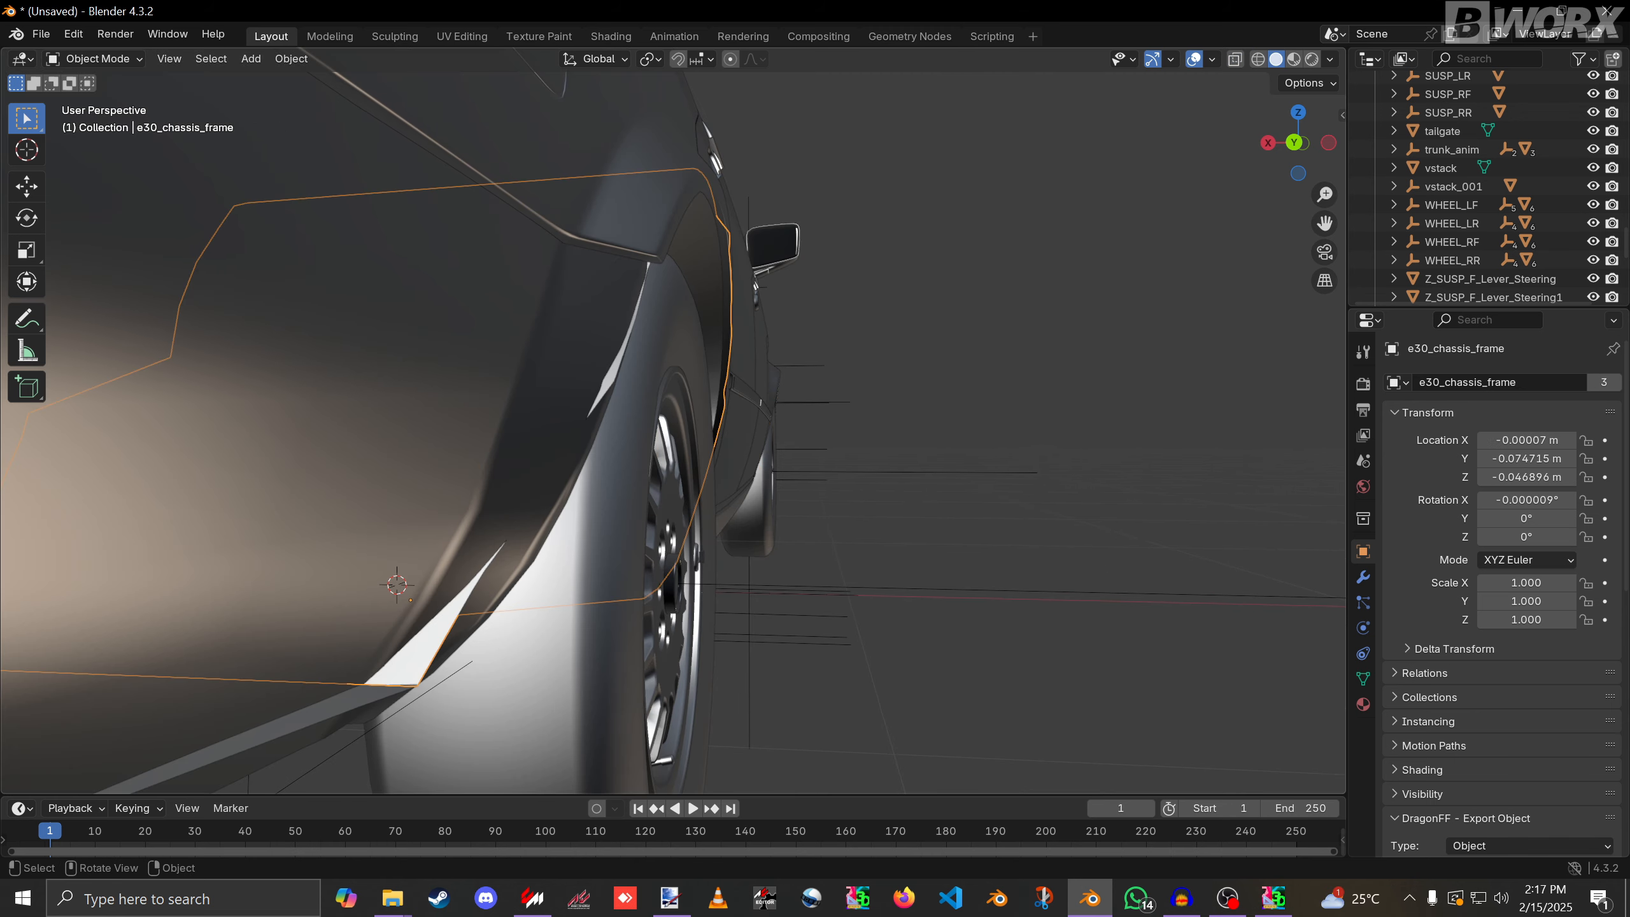
key("Tab")
key("shift+z")
left_click_drag(379, 662, 443, 729)
key("shift+z")
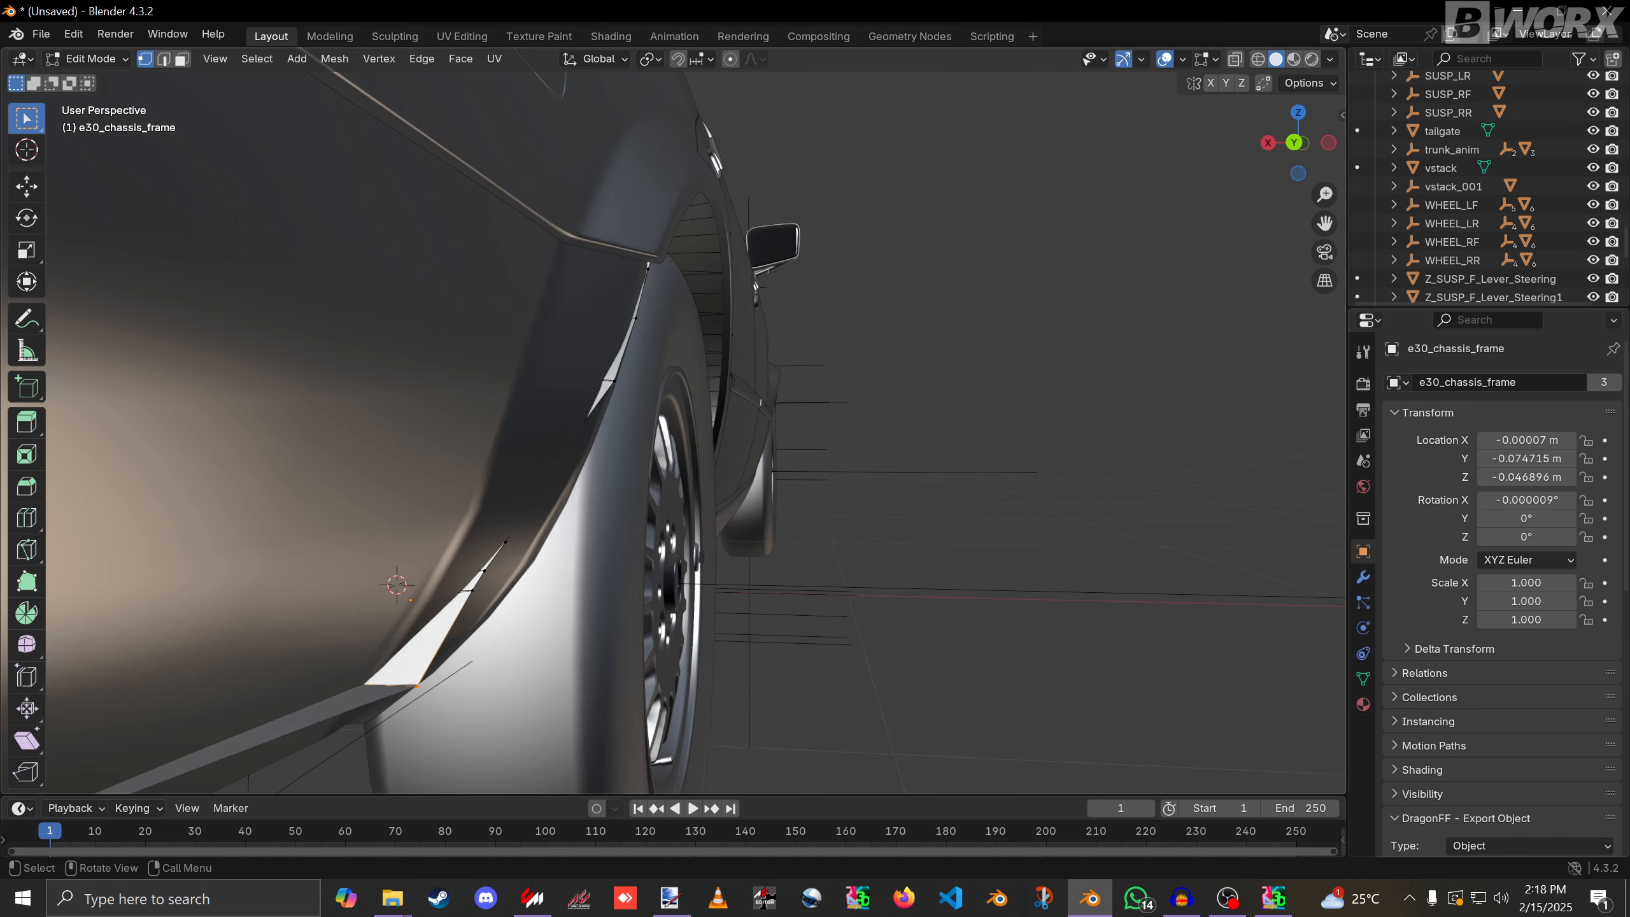
key("g")
key("x")
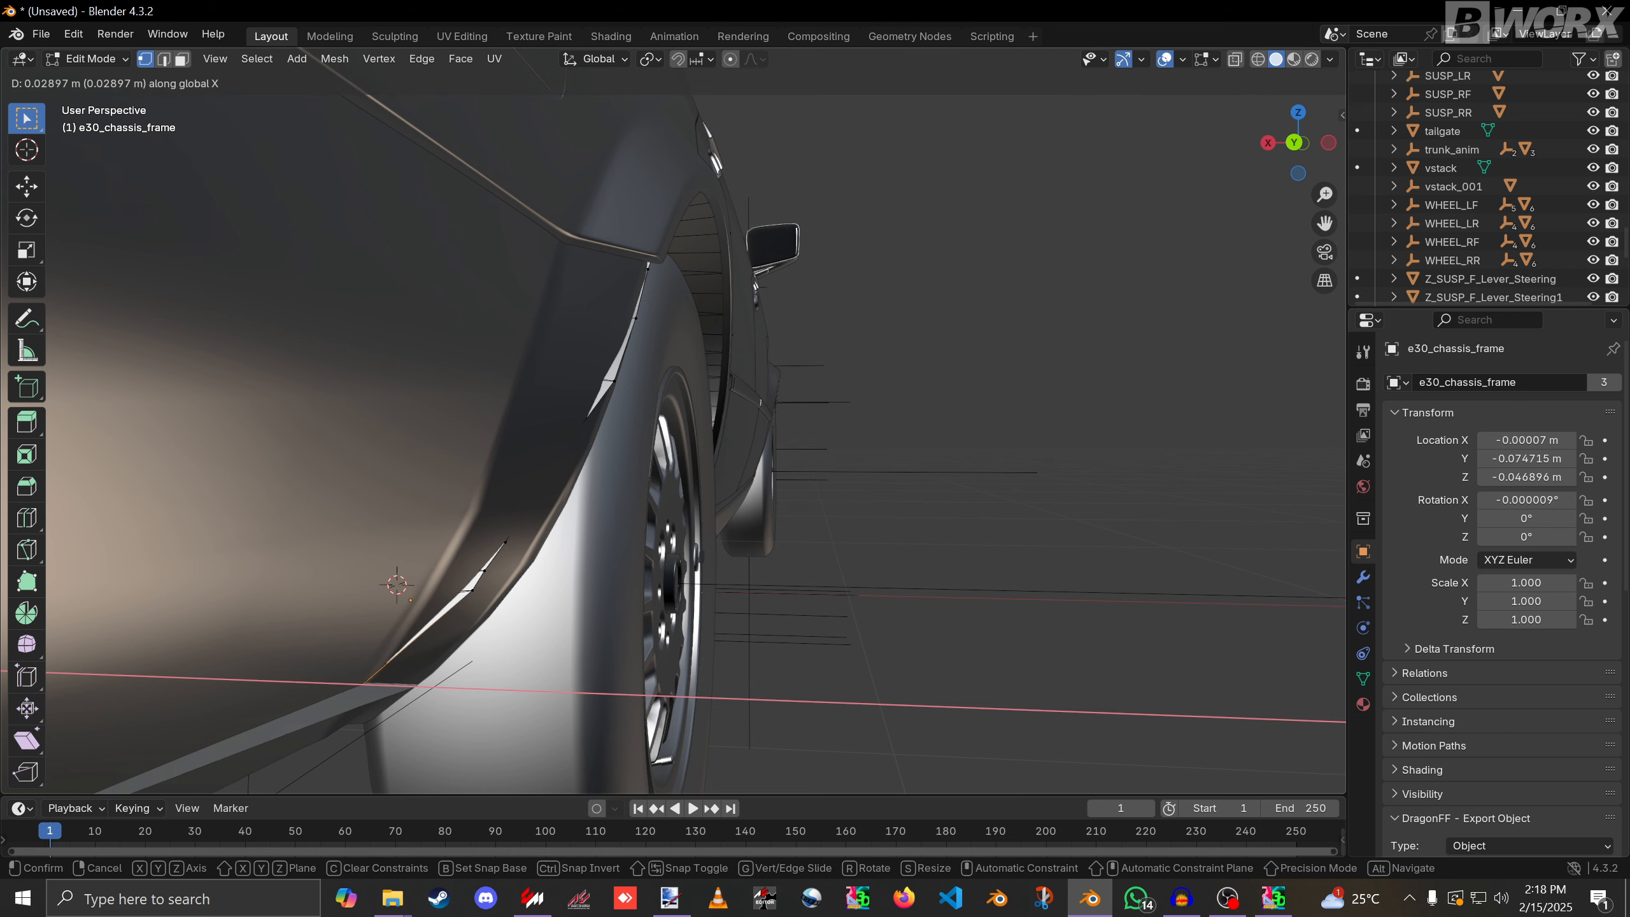
key("Return")
Select the remaining protruding vertices just above that lower corner and move them inward about 0.009 m along X.
key("shift+z")
key("shift+z")
key("shift+z")
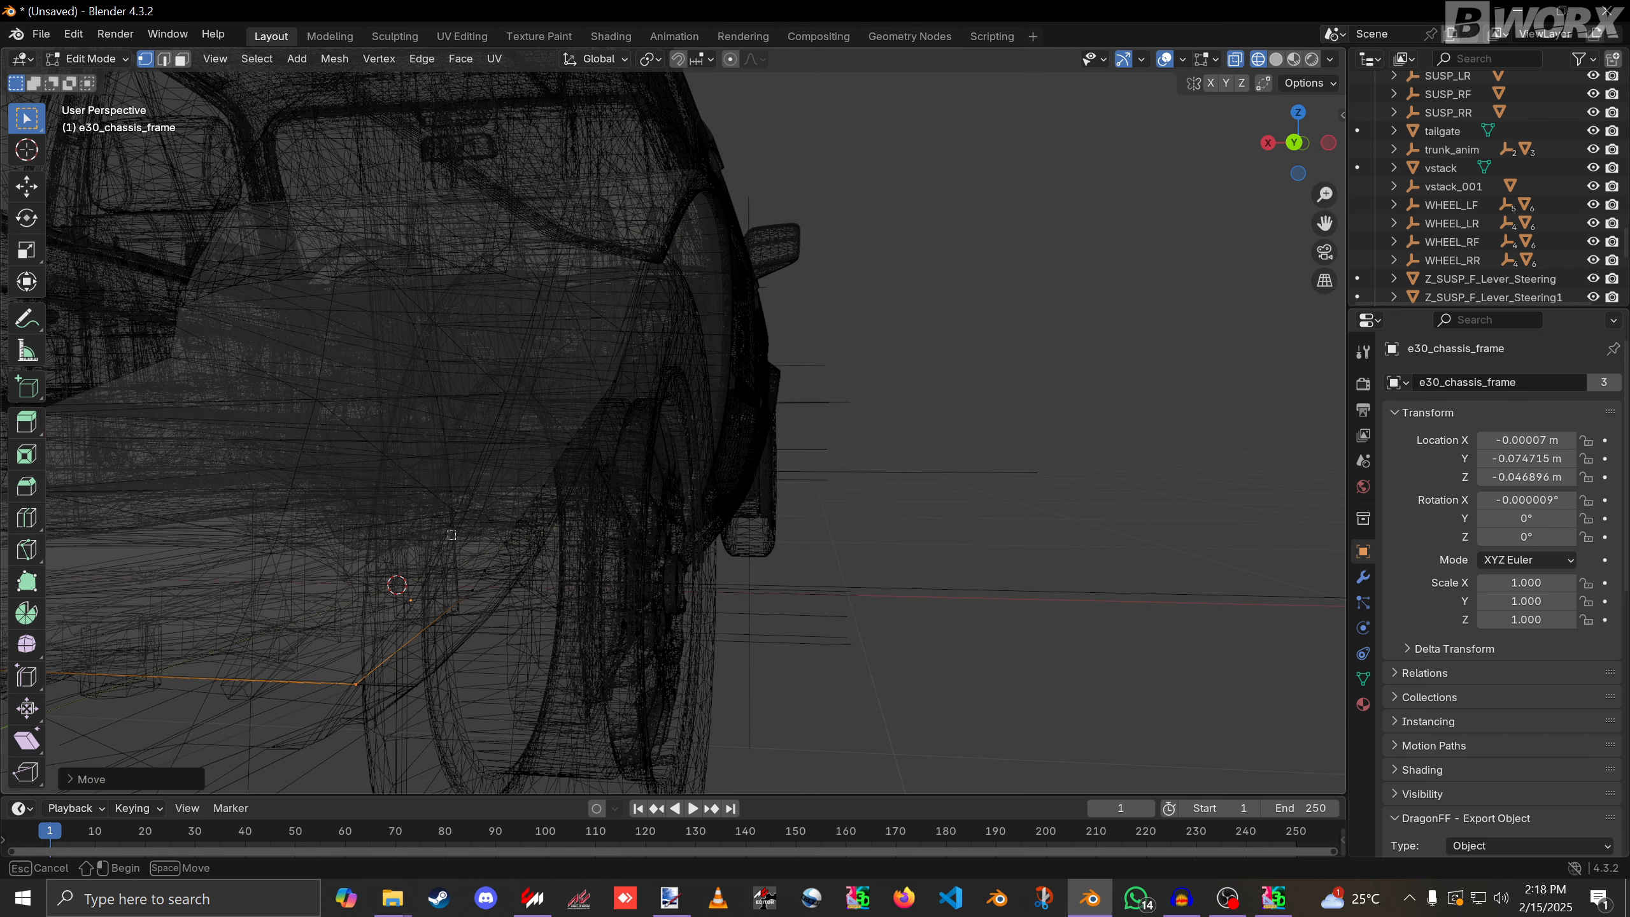
key("shift+z")
key("shift+z")
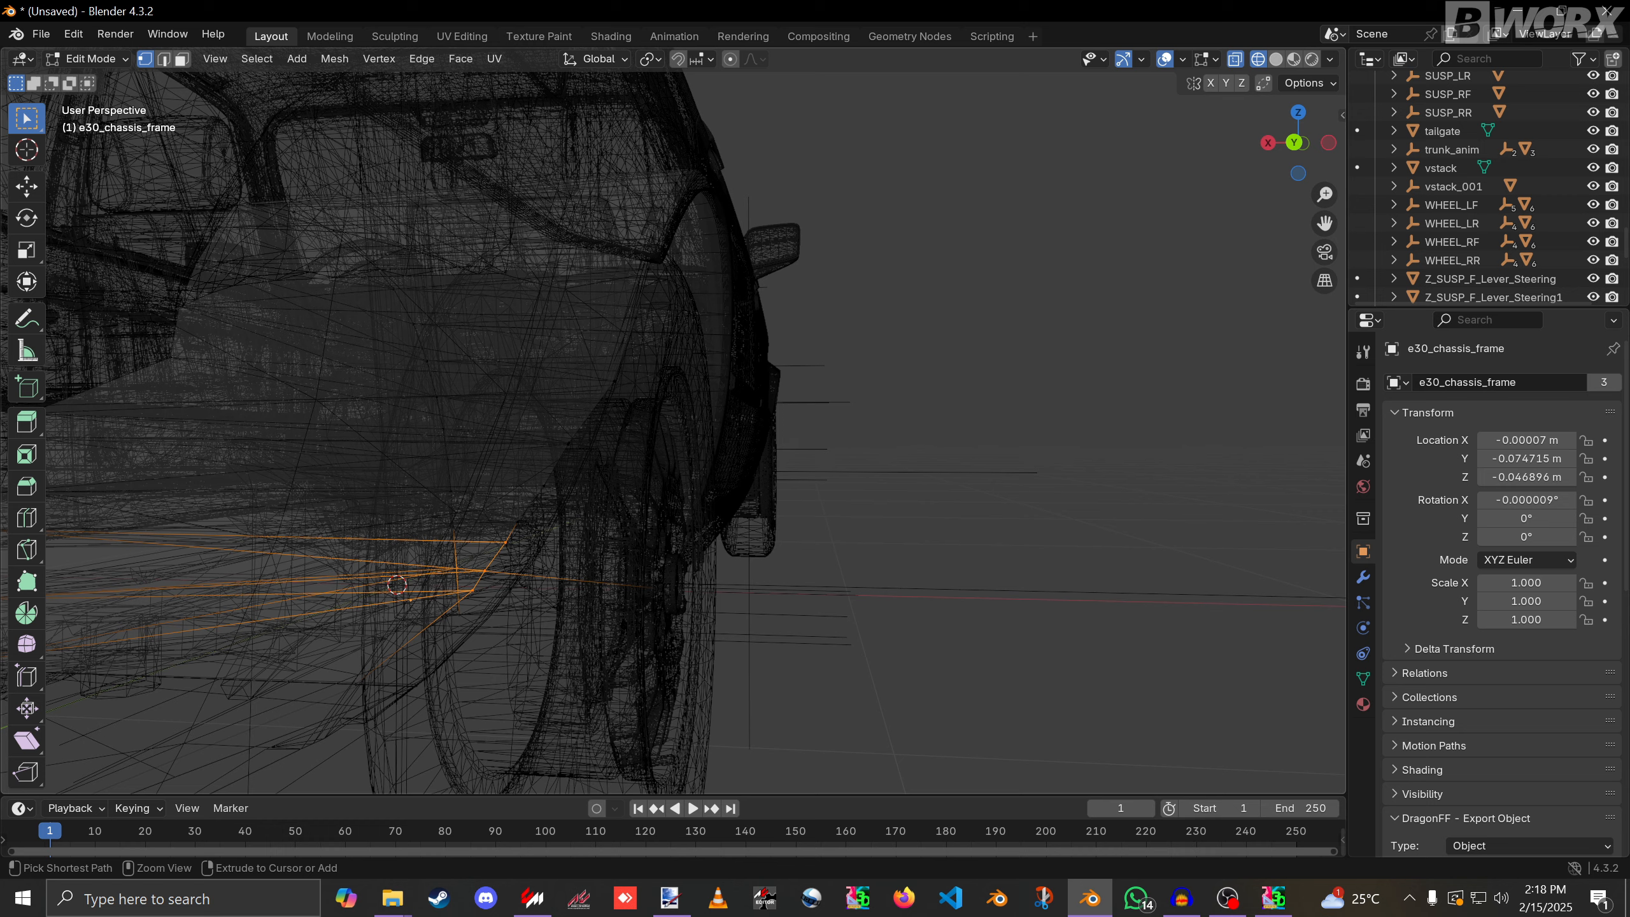
key("shift+z")
key("g")
key("x")
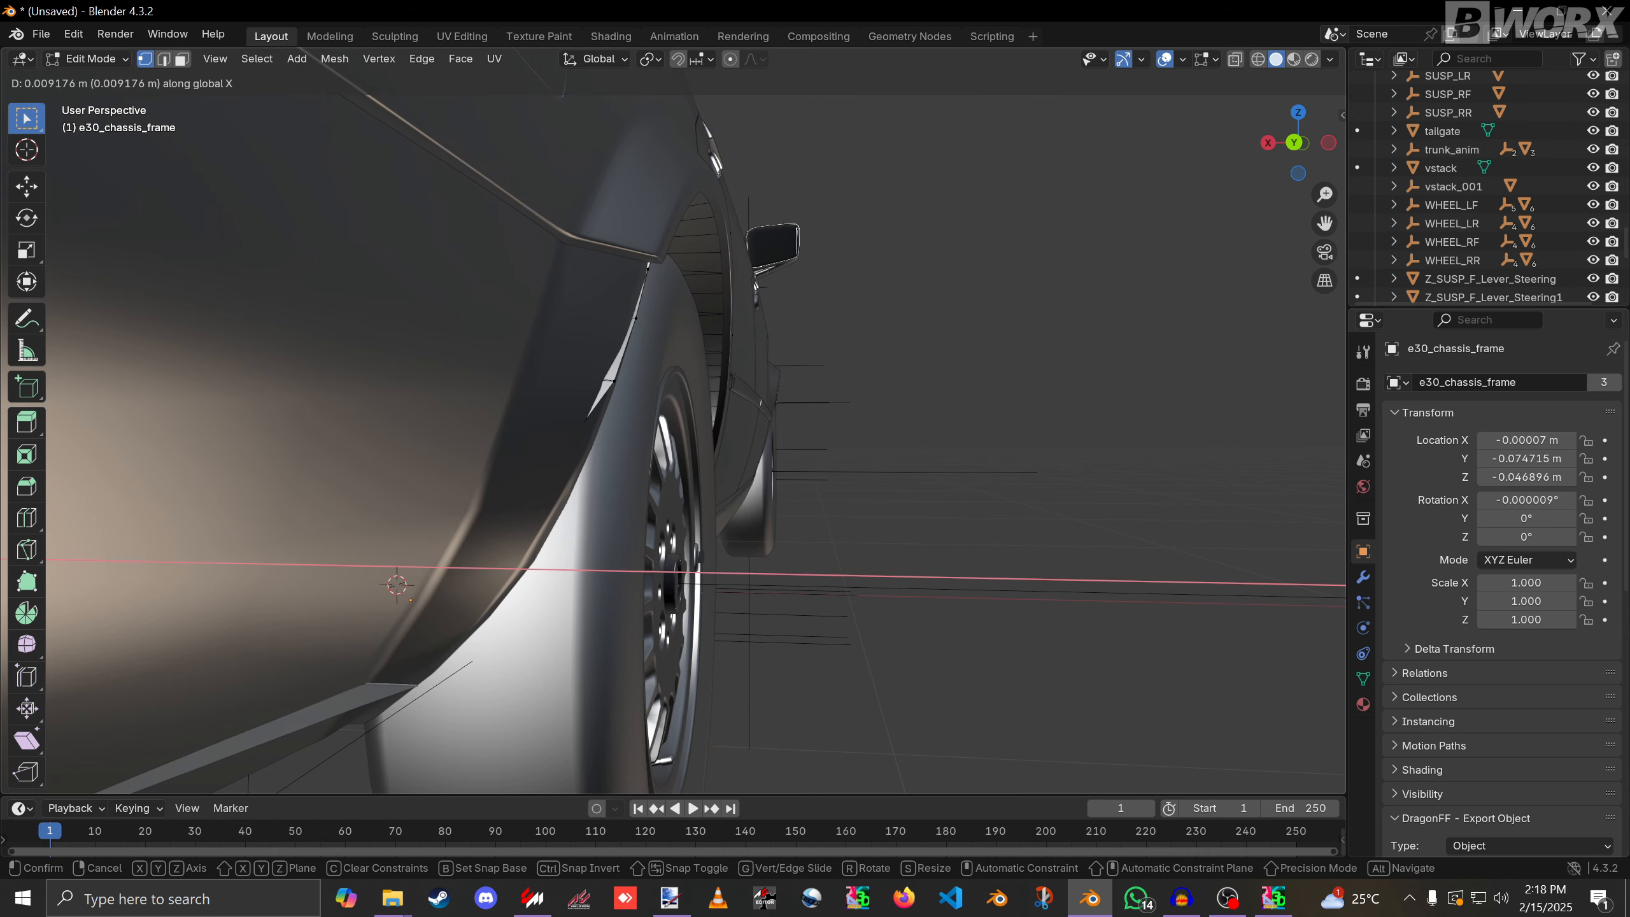
key("Return")
Select the protruding e30_chassis_frame vertices higher along the -X-side rear wheel arch and move them inward about 0.008 m along X.
middle_click_drag(610, 379, 612, 610, "shift")
key("shift+z")
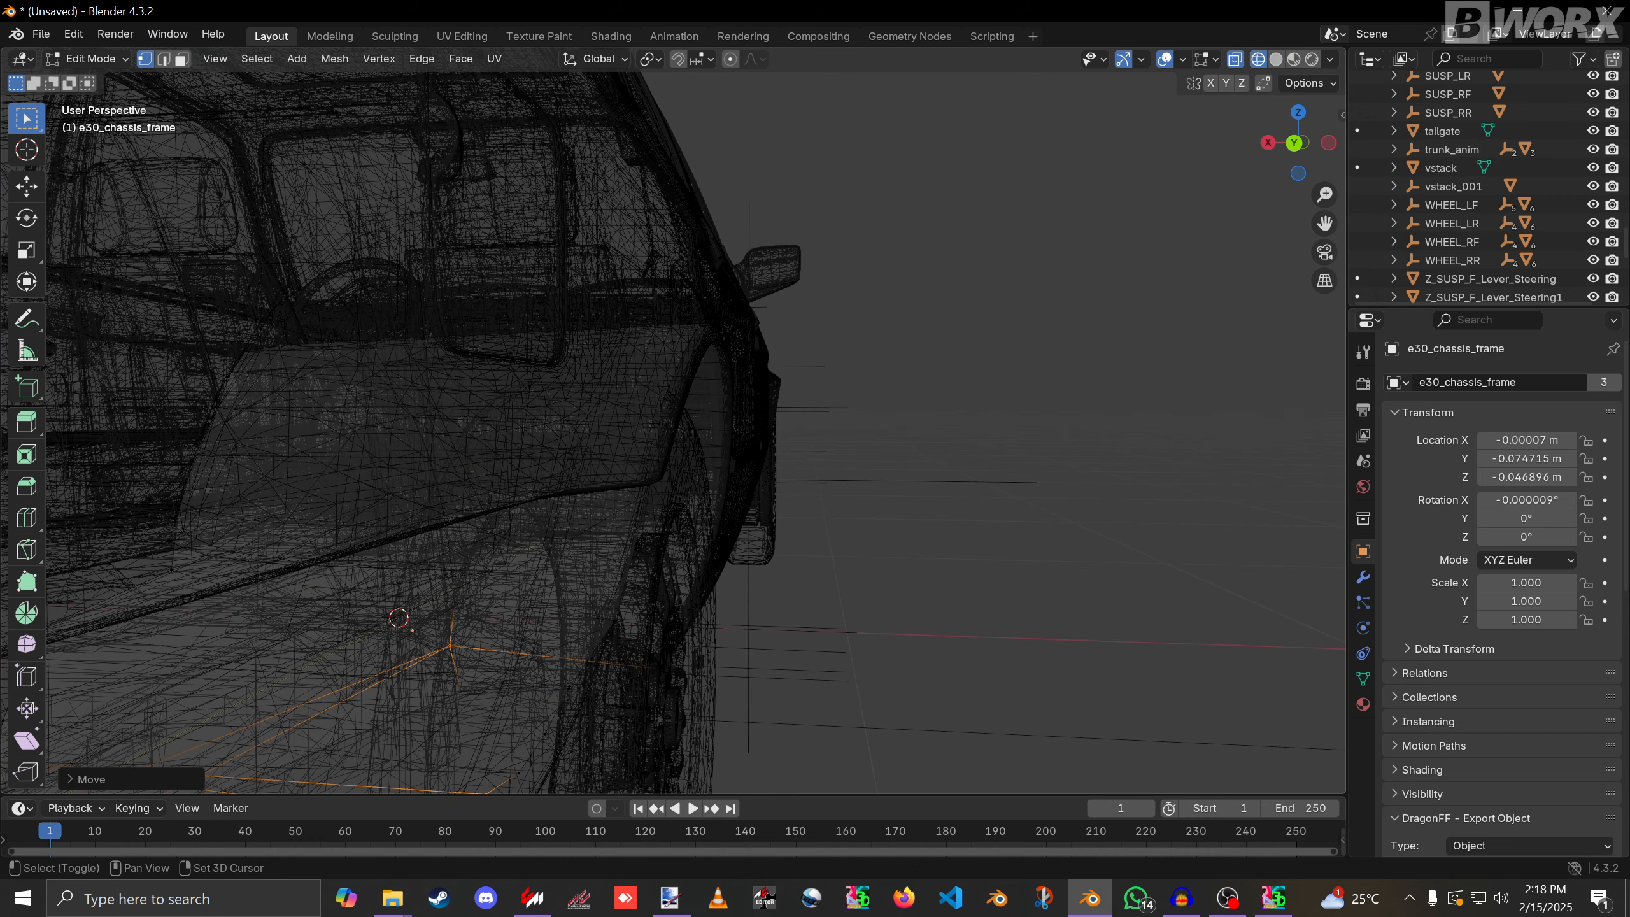
left_click_drag(603, 608, 627, 625)
key("shift+z")
key("shift+z")
left_click_drag(625, 523, 654, 560, "shift")
right_click(648, 484, "ctrl")
key("shift+z")
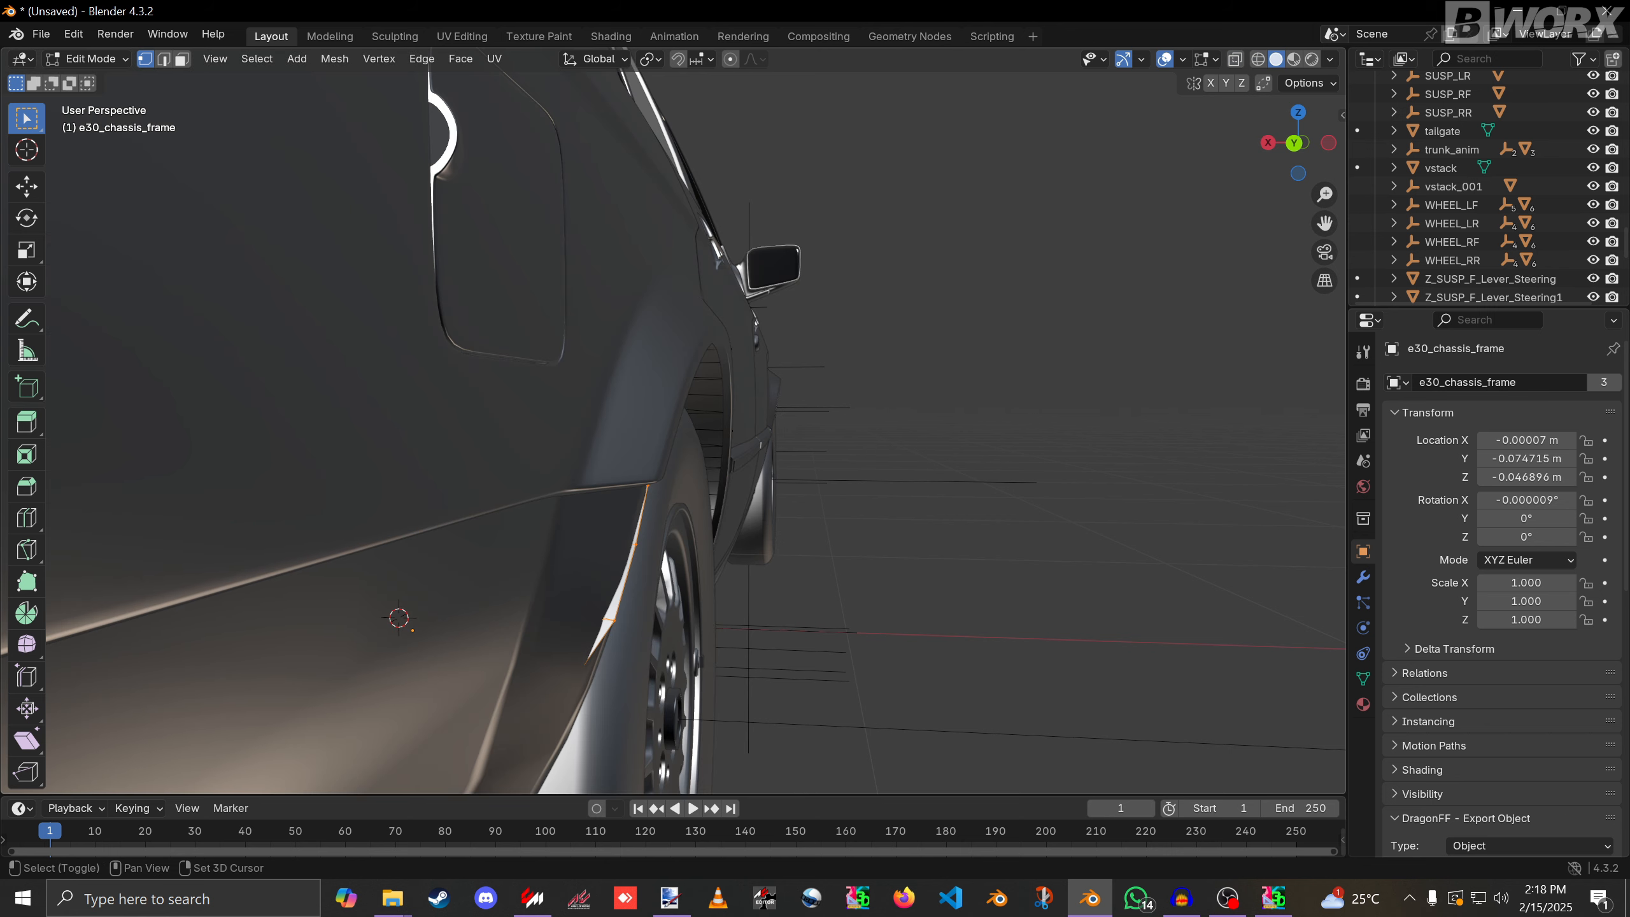
key("shift+z")
key("ctrl+z")
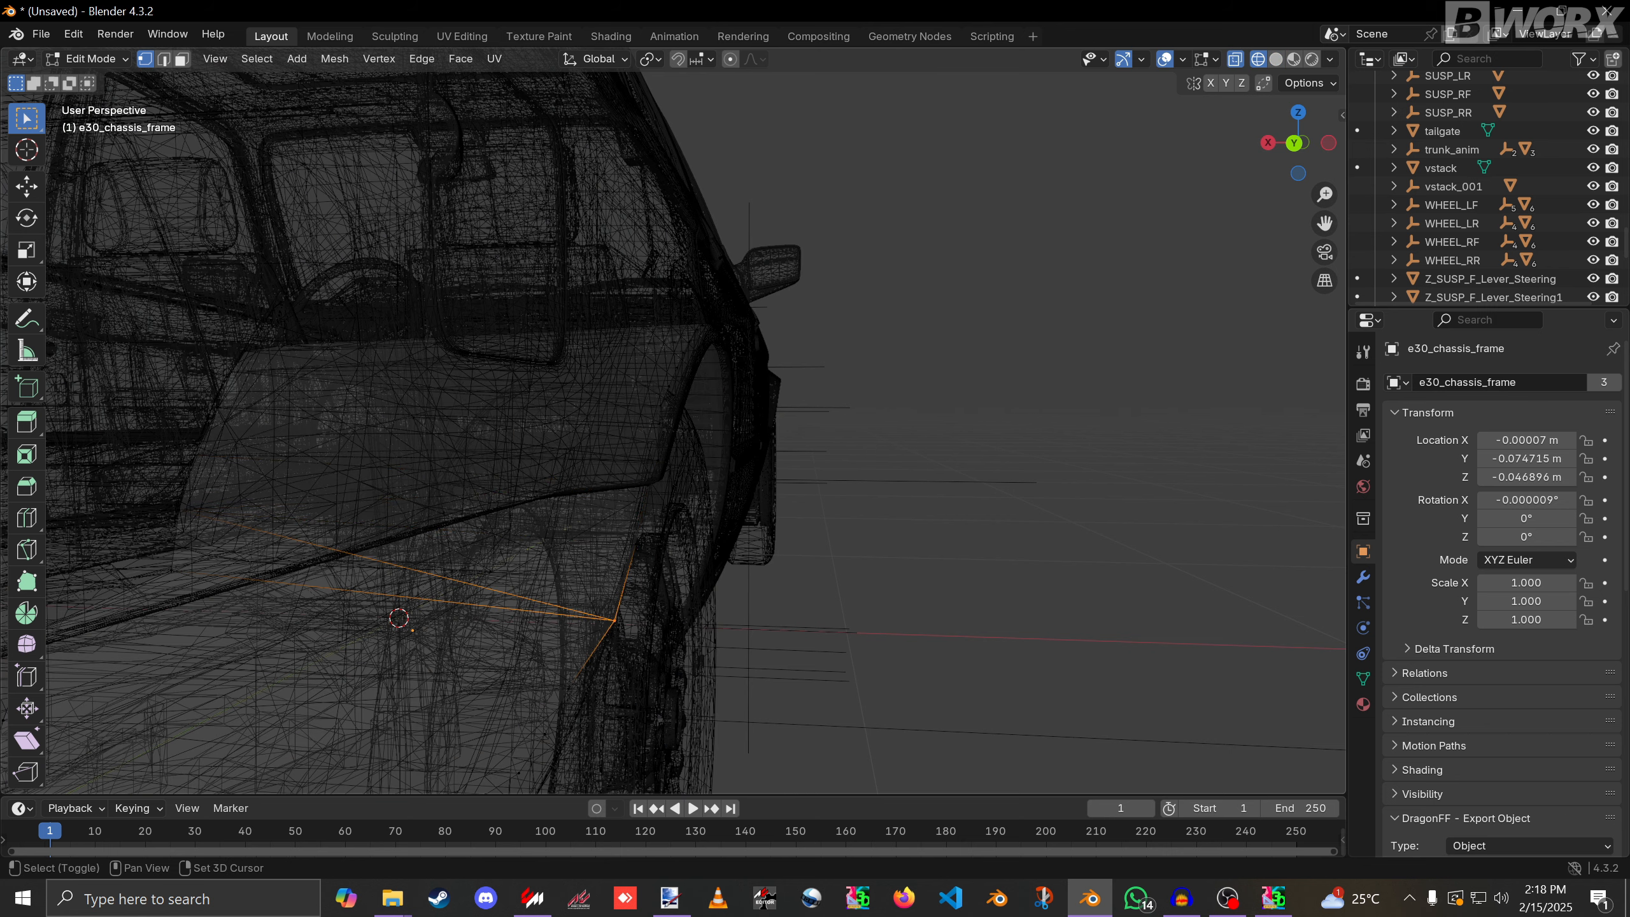
key("shift+z")
key("g")
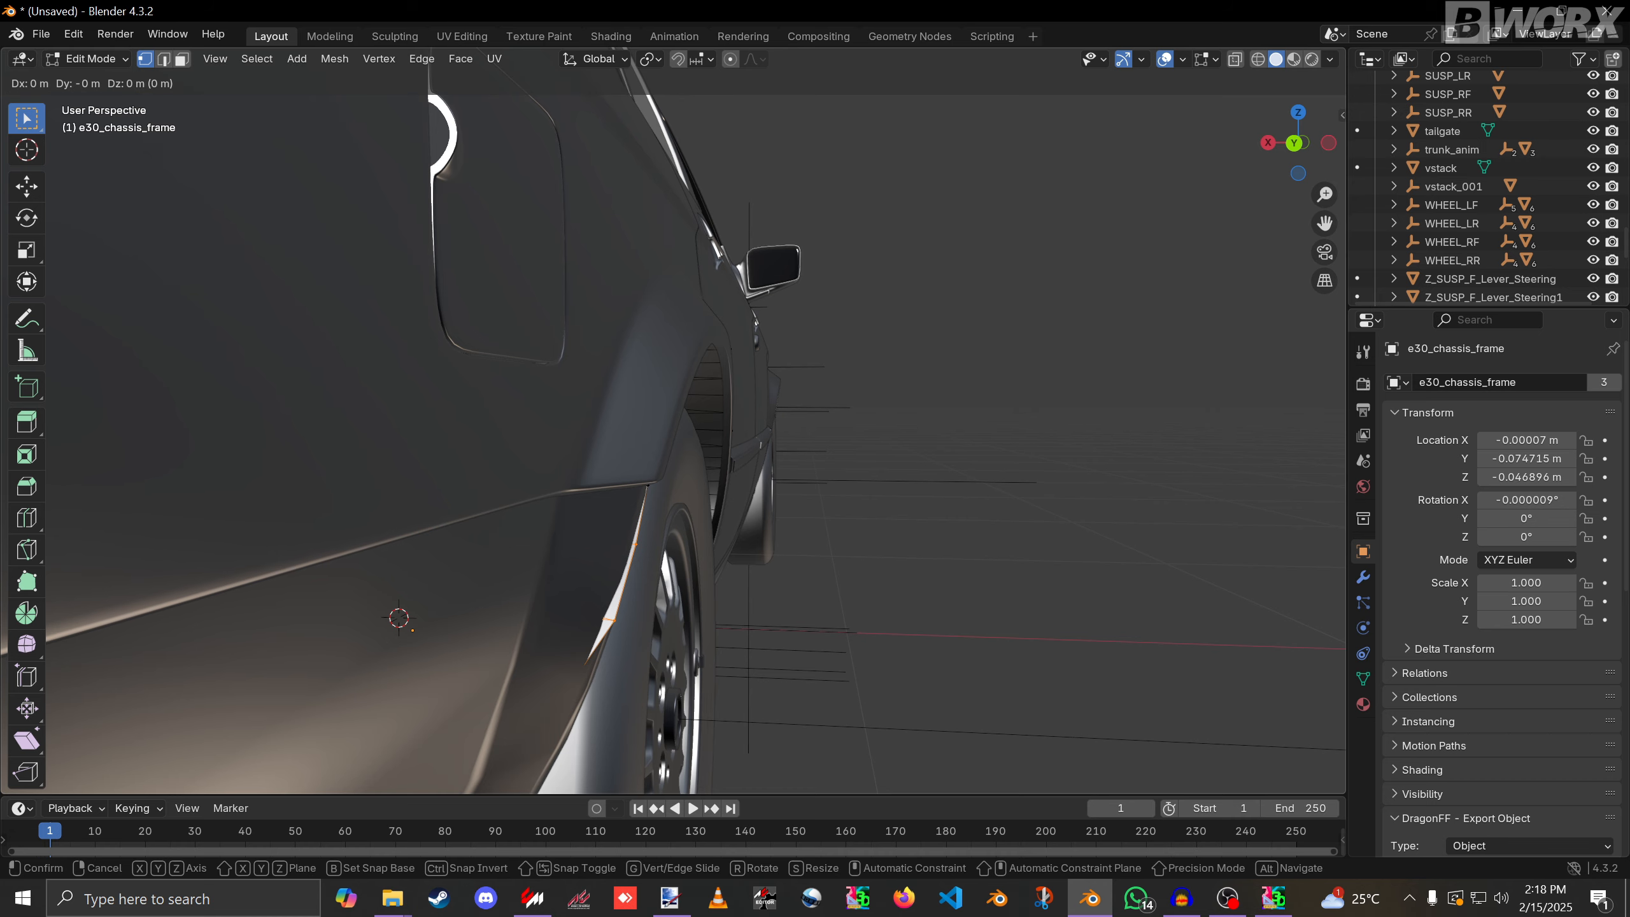
key("x")
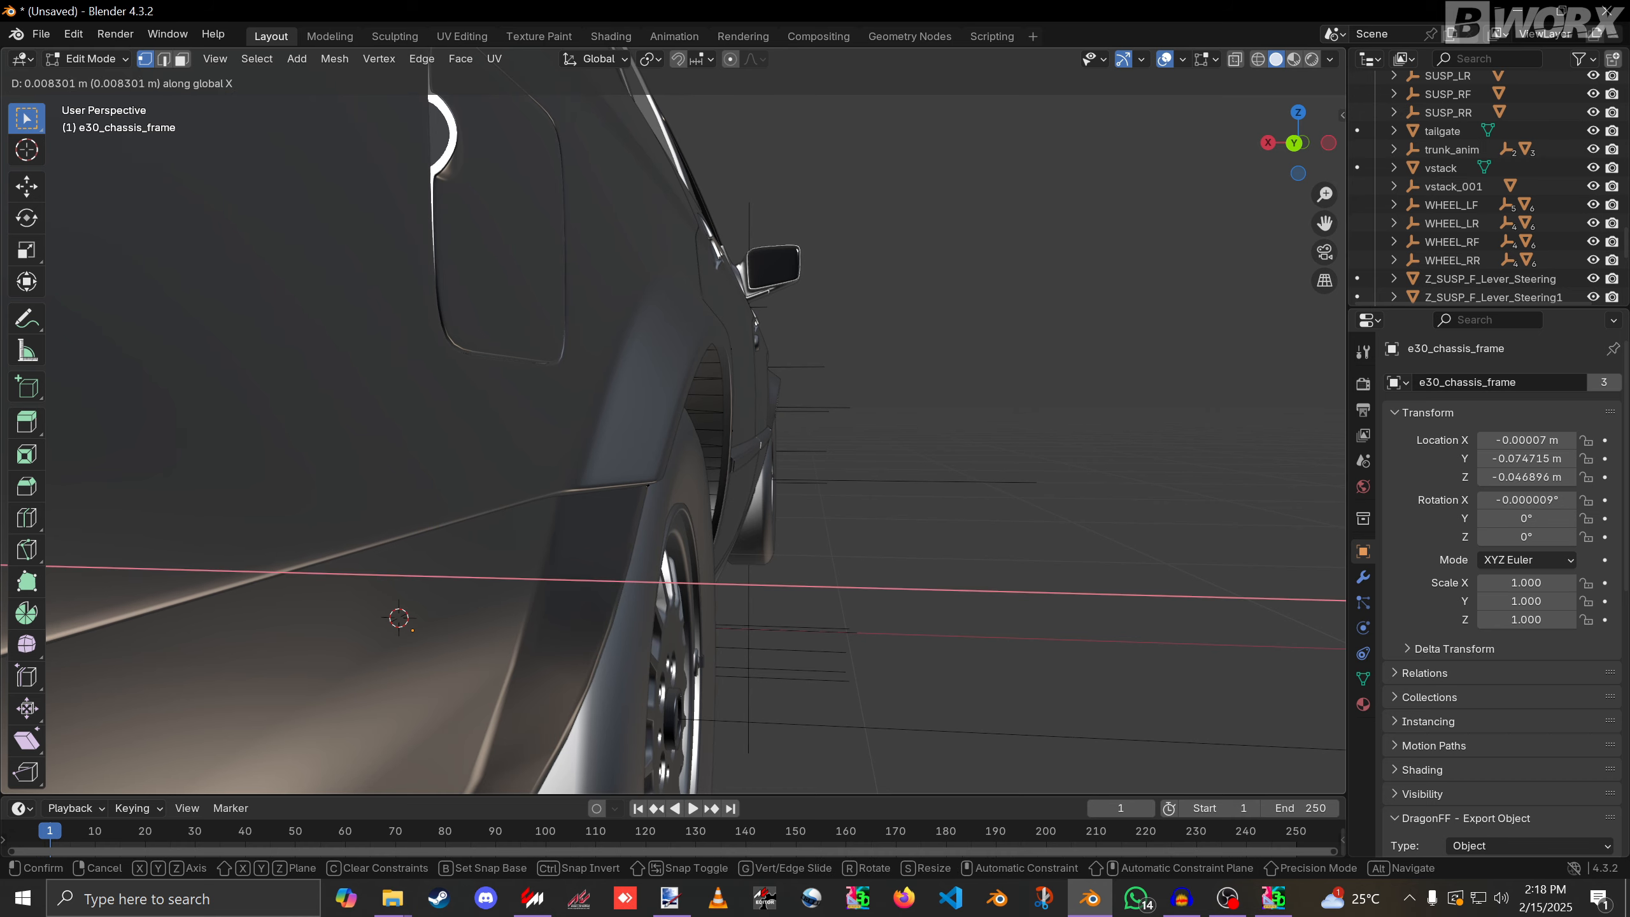
left_click(629, 577)
Select the protruding e30_chassis_frame vertices along the upper rear edge of the +X-side rear wheel arch and move them inward along X.
scroll(629, 578, "down", 5)
middle_click_drag(629, 578, 686, 570)
scroll(713, 571, "up", 6)
key("shift+z")
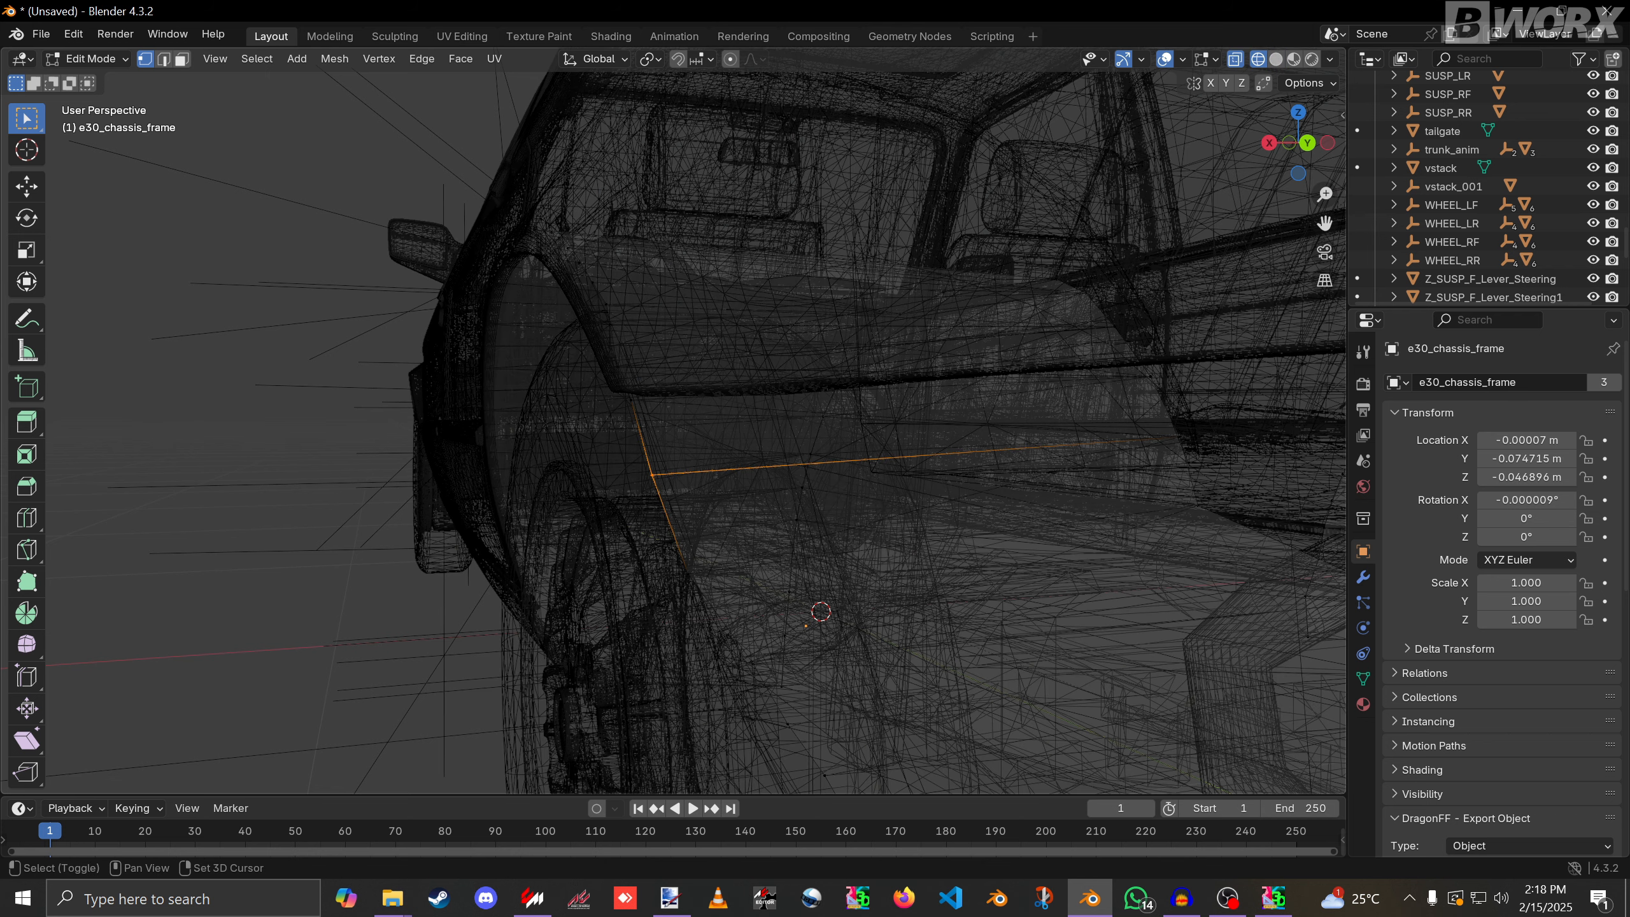
left_click_drag(664, 547, 728, 616, "shift")
key("shift+z")
key("g")
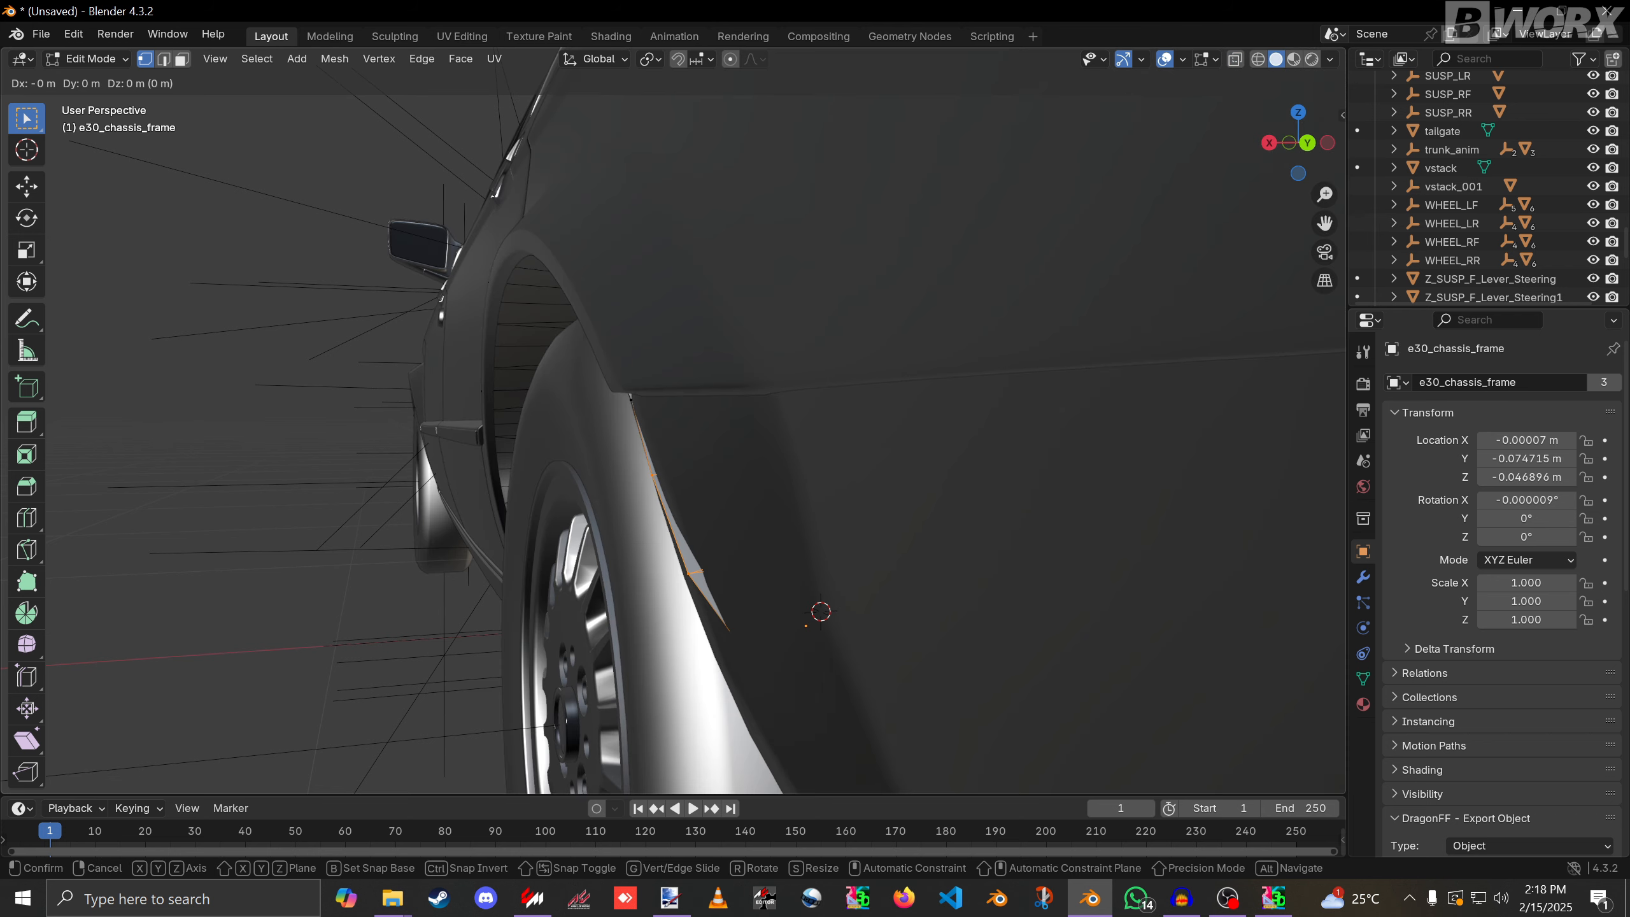
key("x")
key("Return")
Nudge the same +X-side rear wheel arch vertices about 0.003 m further inward along X.
key("shift+z")
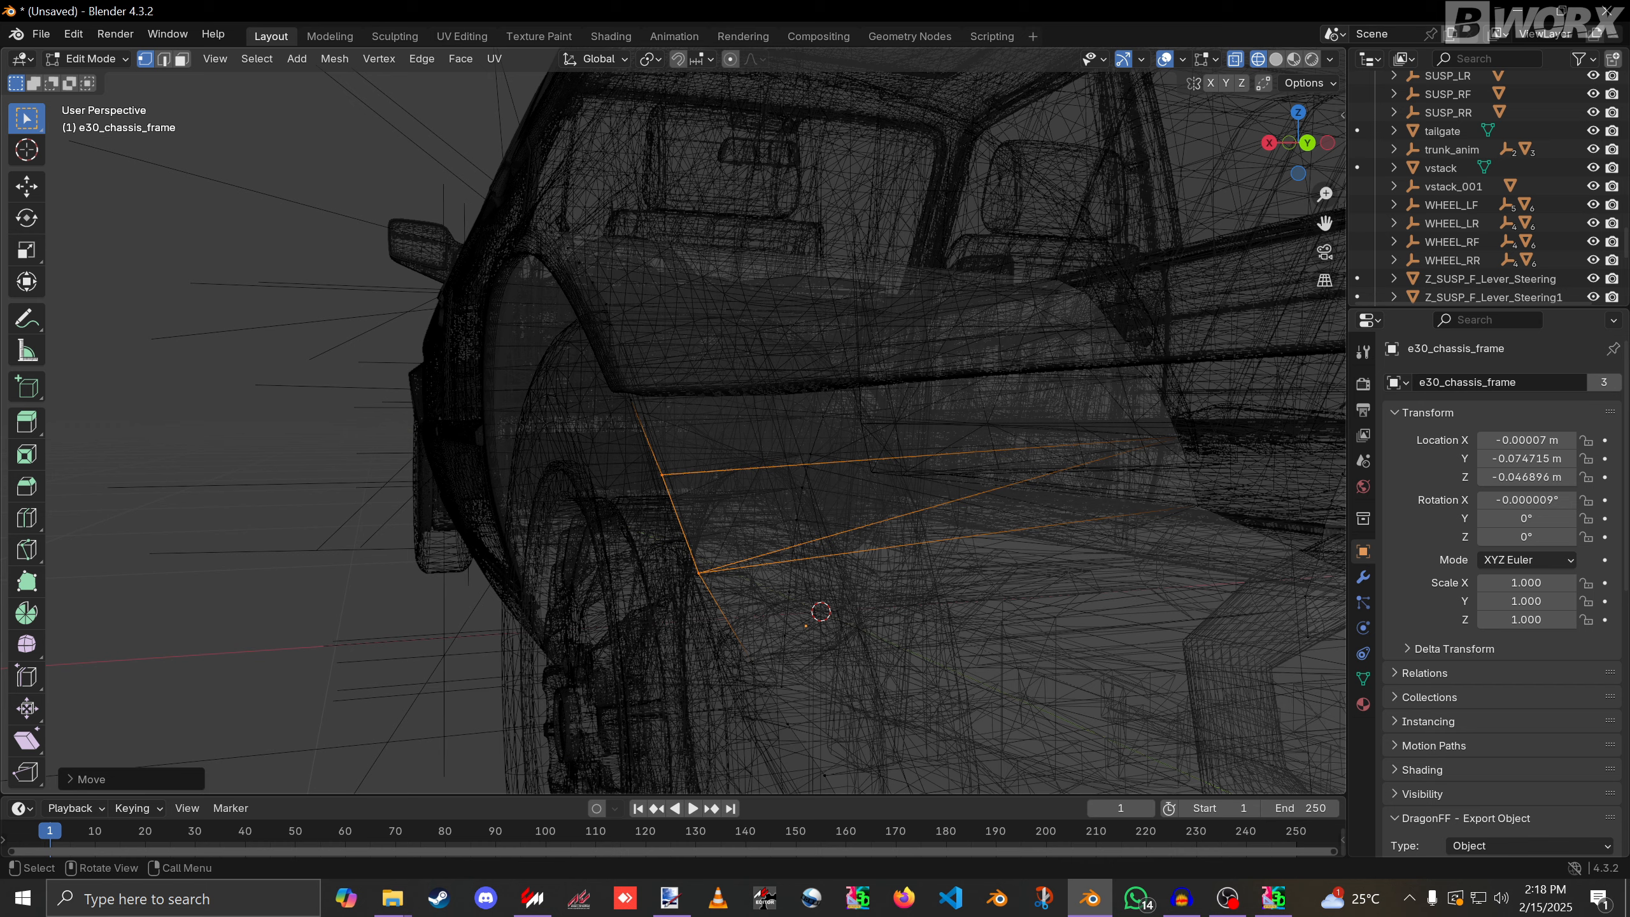
key("shift+z")
key("g")
key("x")
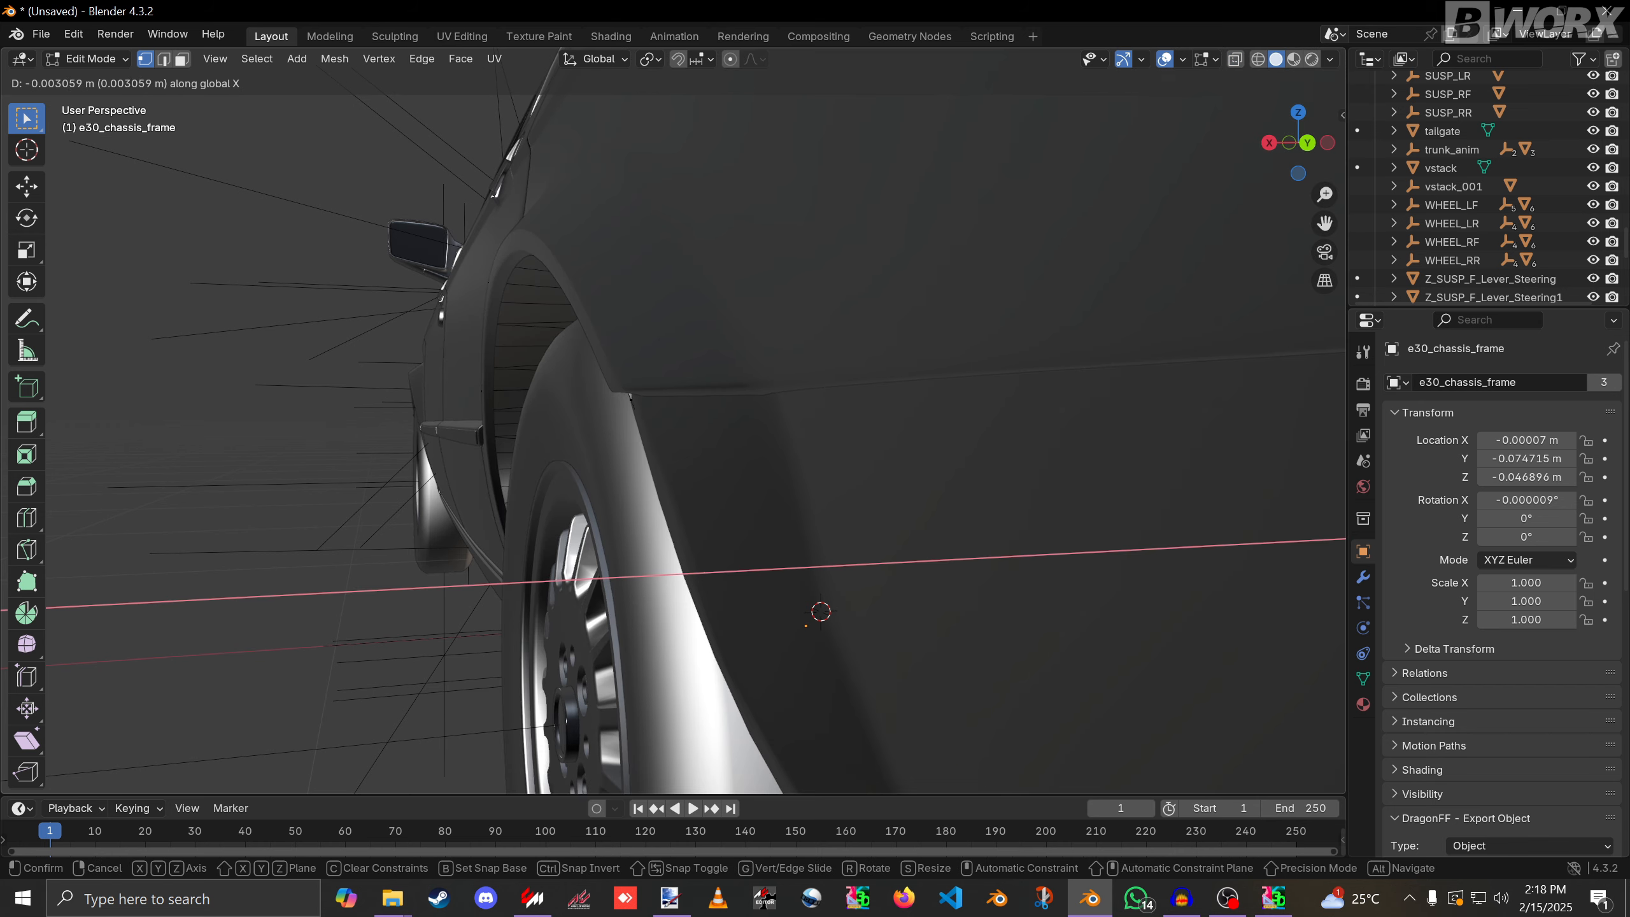
key("Return")
Select the protruding e30_chassis_frame vertices lower down behind the +X-side rear wheel and move them inward along X.
middle_click_drag(725, 578, 603, 405, "shift")
key("Tab")
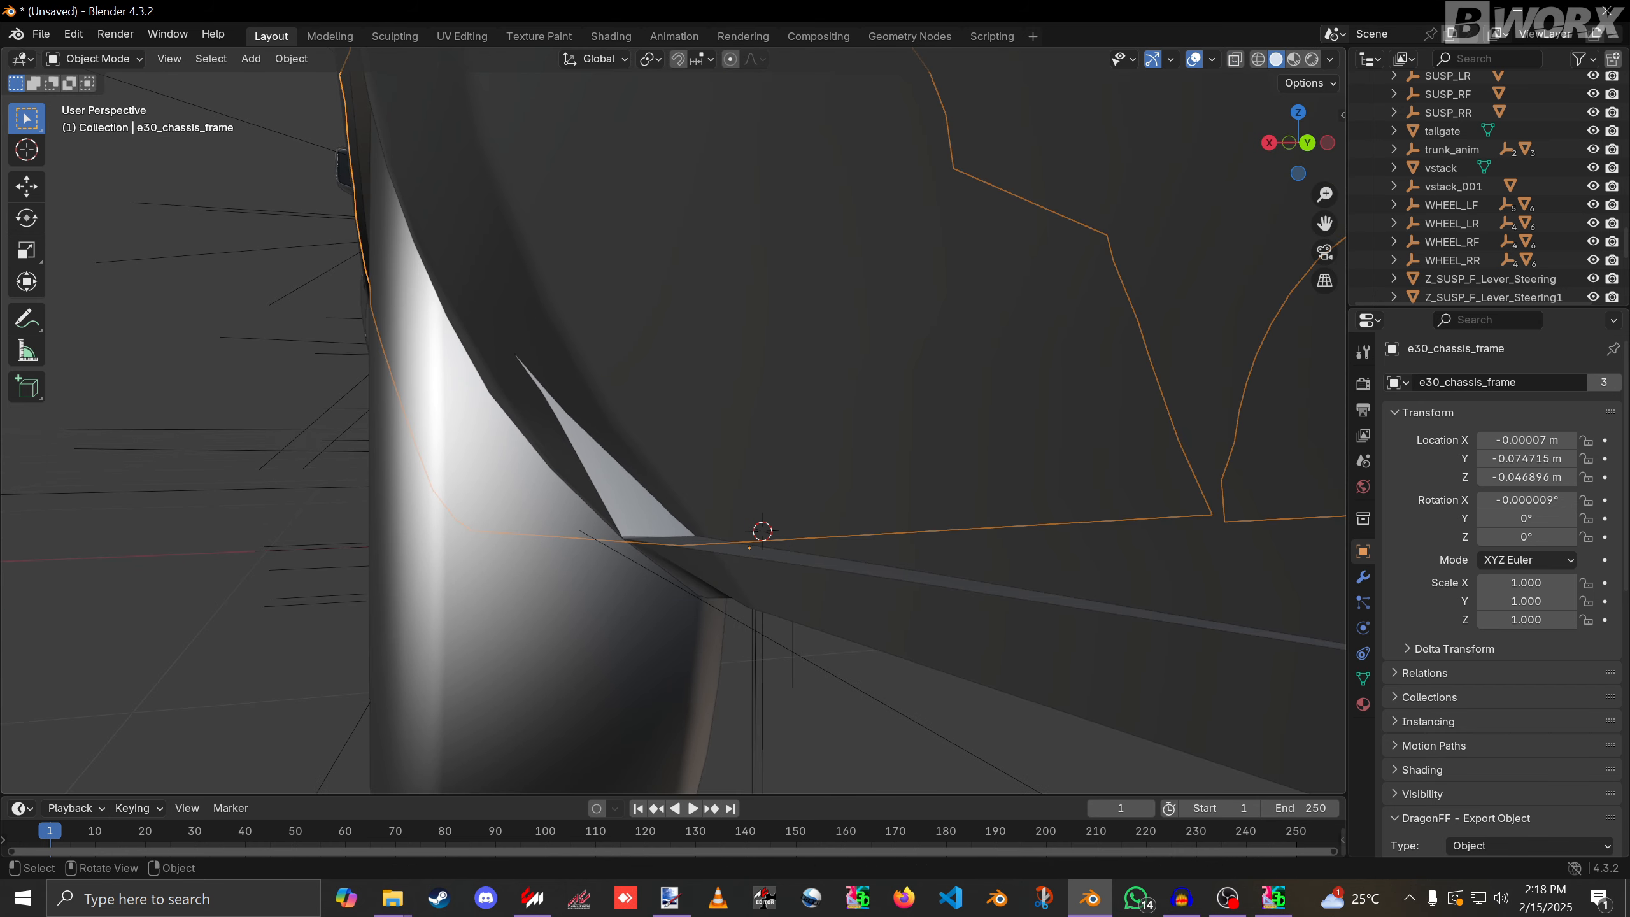
key("Tab")
left_click_drag(502, 339, 570, 418)
key("shift+z")
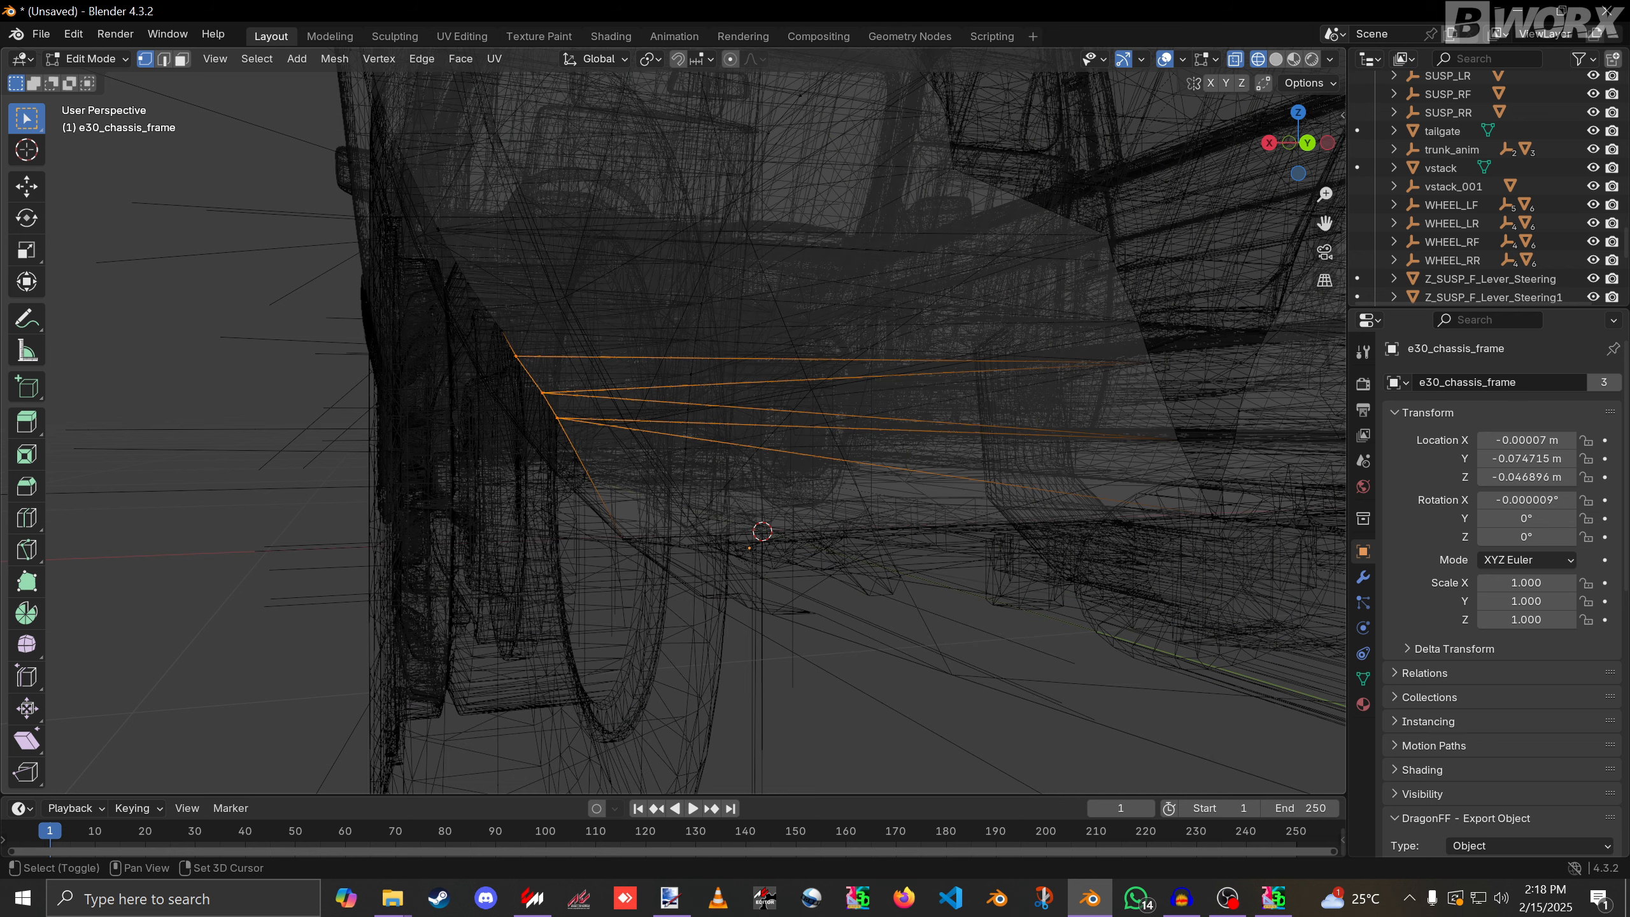
key("g")
key("x")
key("Return")
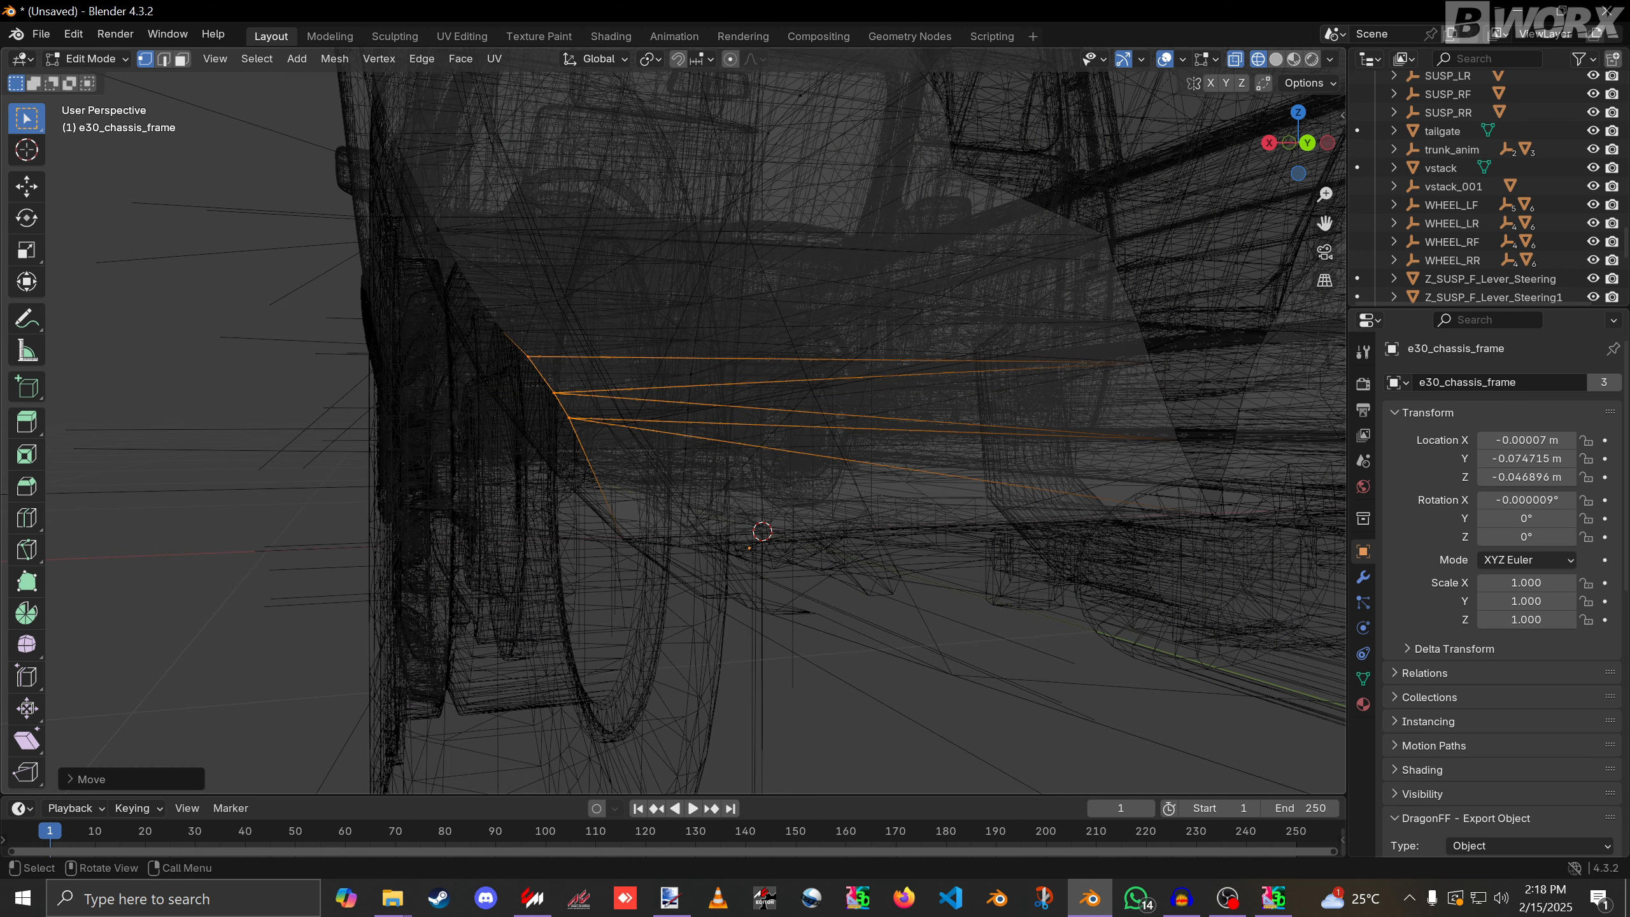
key("shift+z")
key("ctrl+z")
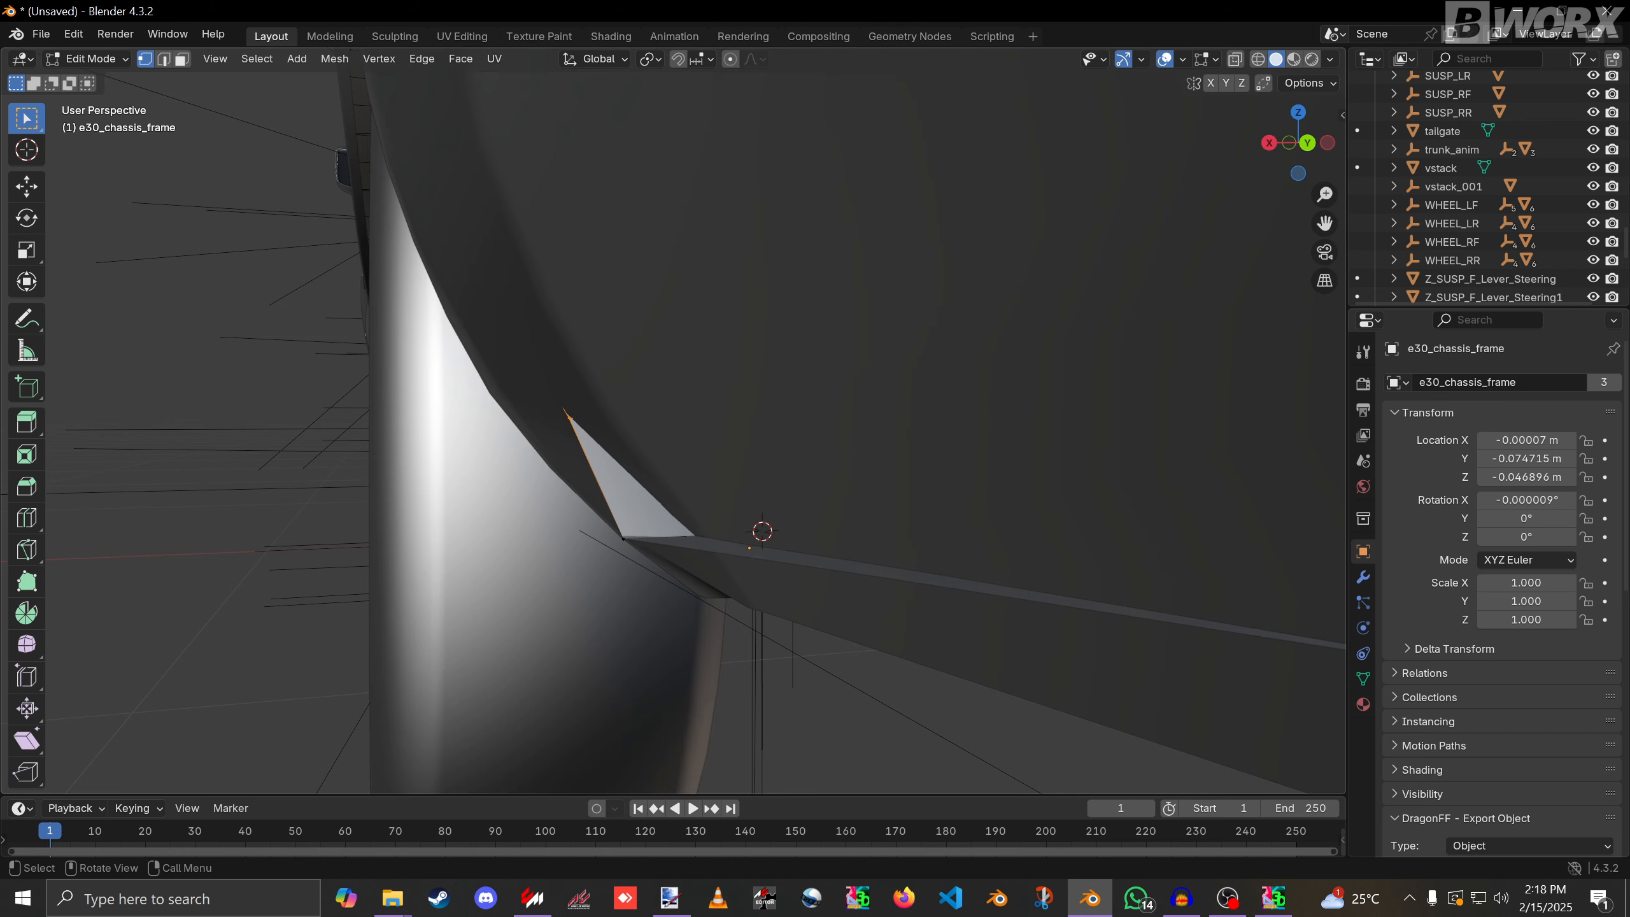
Move the lowest protruding corner vertices behind the +X-side rear wheel inward about 0.029 m along X and leave mesh editing.
key("g")
key("x")
key("Return")
key("g")
key("x")
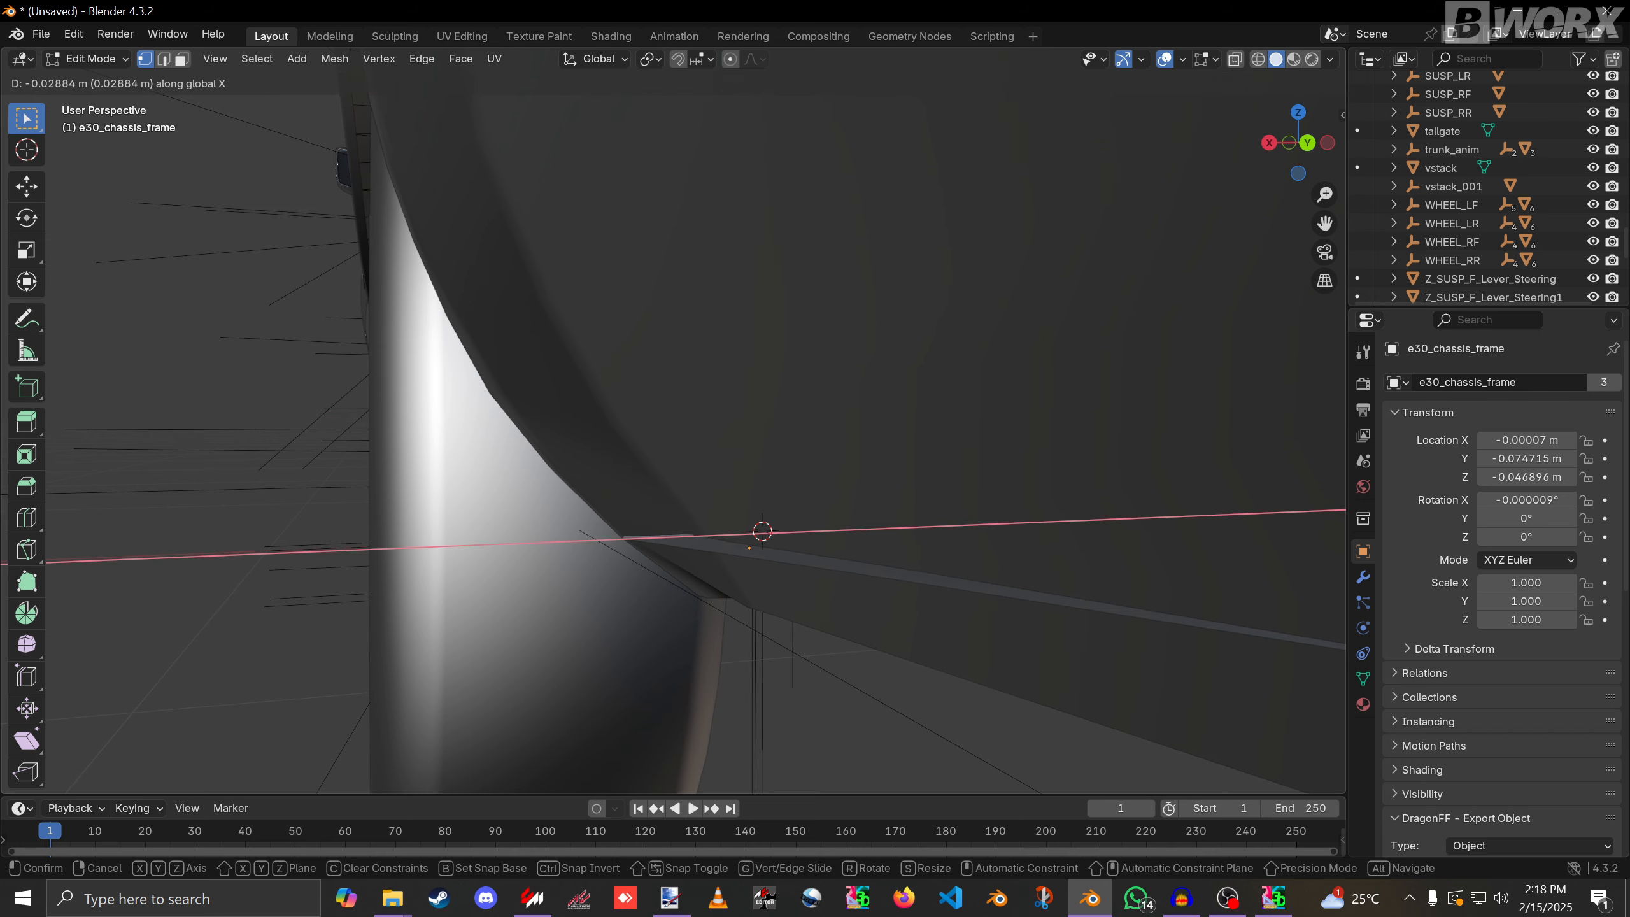
key("Return")
key("Tab")
Inspect the car's bodywork and wheel arches from the rear and around to the front.
scroll(757, 501, "down", 10)
left_click(987, 449)
middle_click_drag(987, 450, 963, 455)
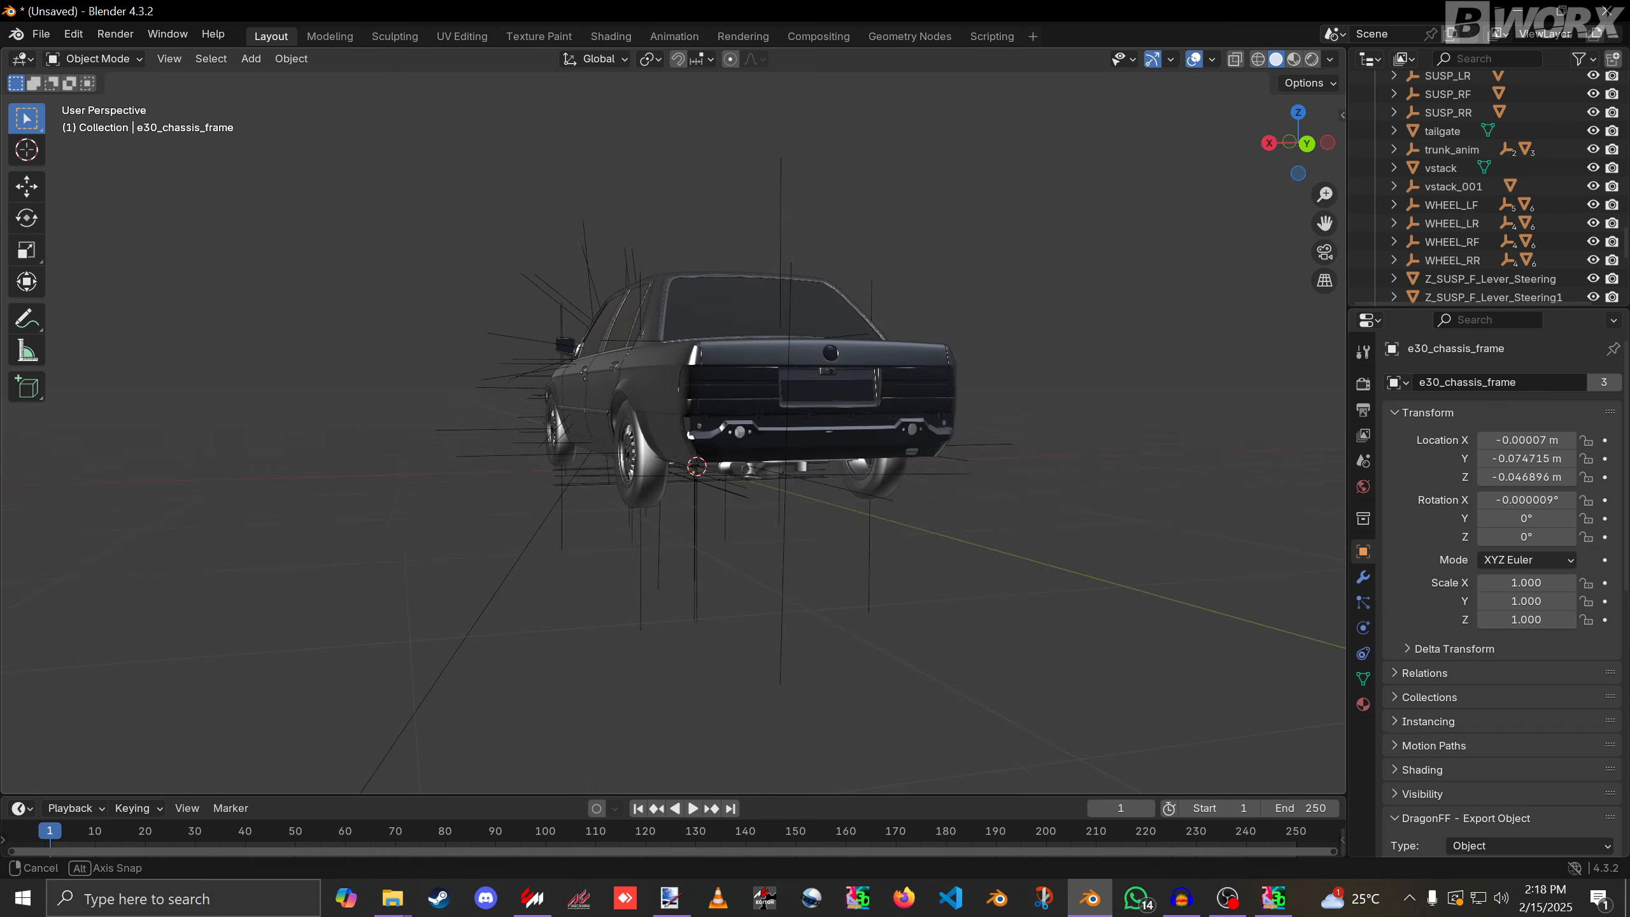
scroll(833, 450, "up", 6)
middle_click_drag(834, 450, 533, 411)
scroll(751, 405, "down", 5)
scroll(475, 436, "up", 5)
Export the model as FBX, overwriting model.fbx in the unpacked BMW E30 318i stock folder.
left_click(40, 33)
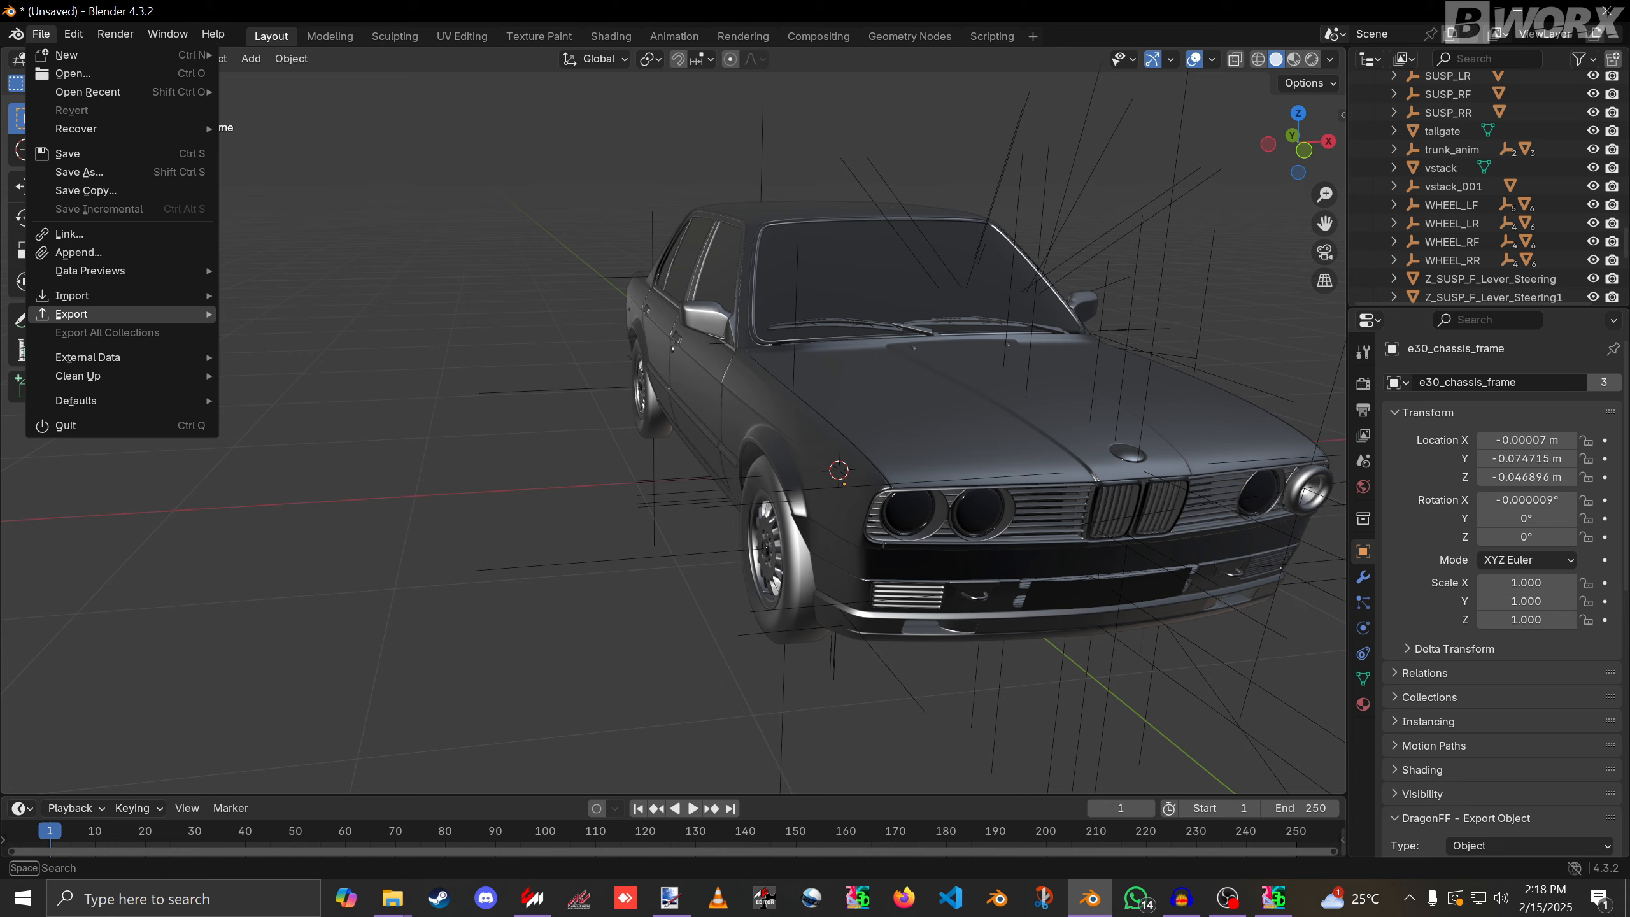
mouse_move(72, 314)
left_click(273, 479)
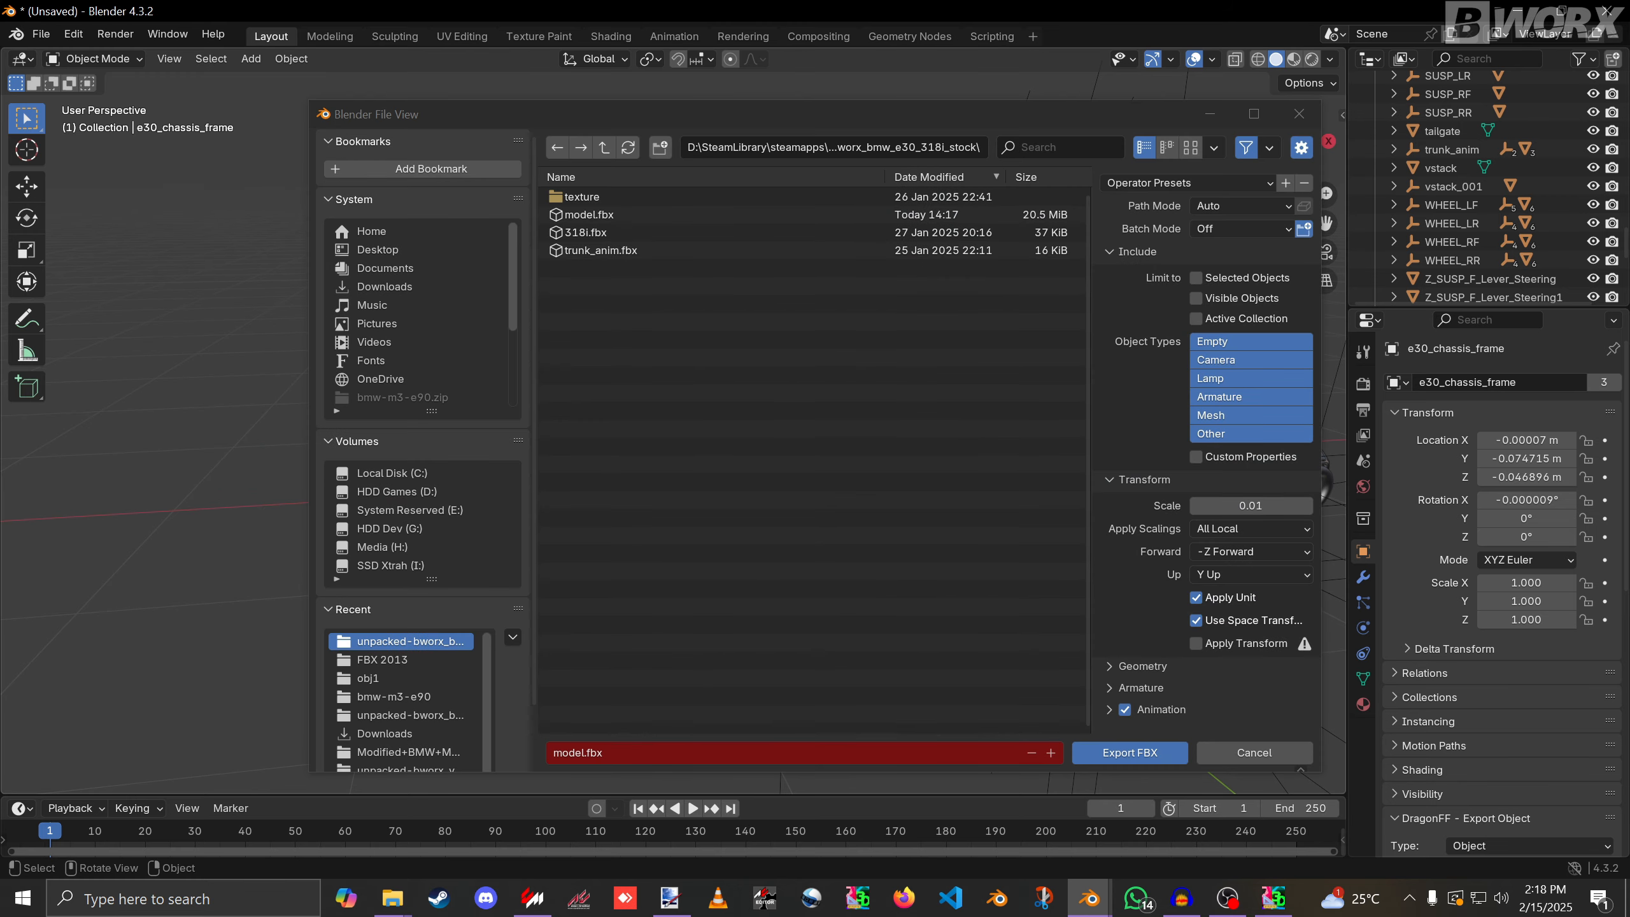
left_click(603, 215)
left_click(588, 214)
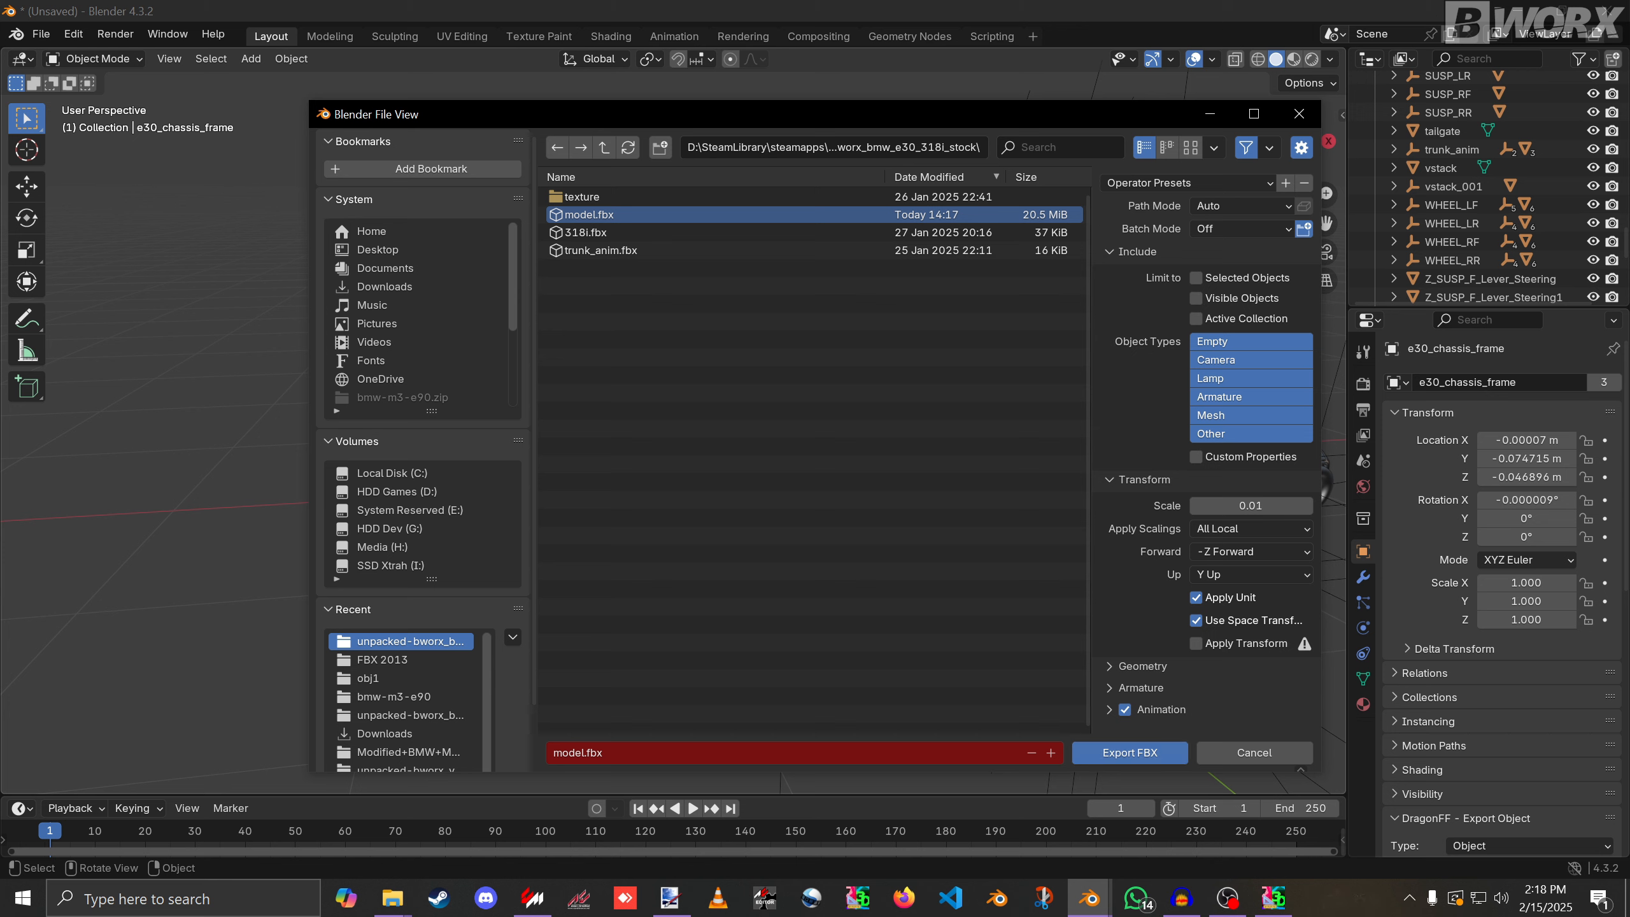
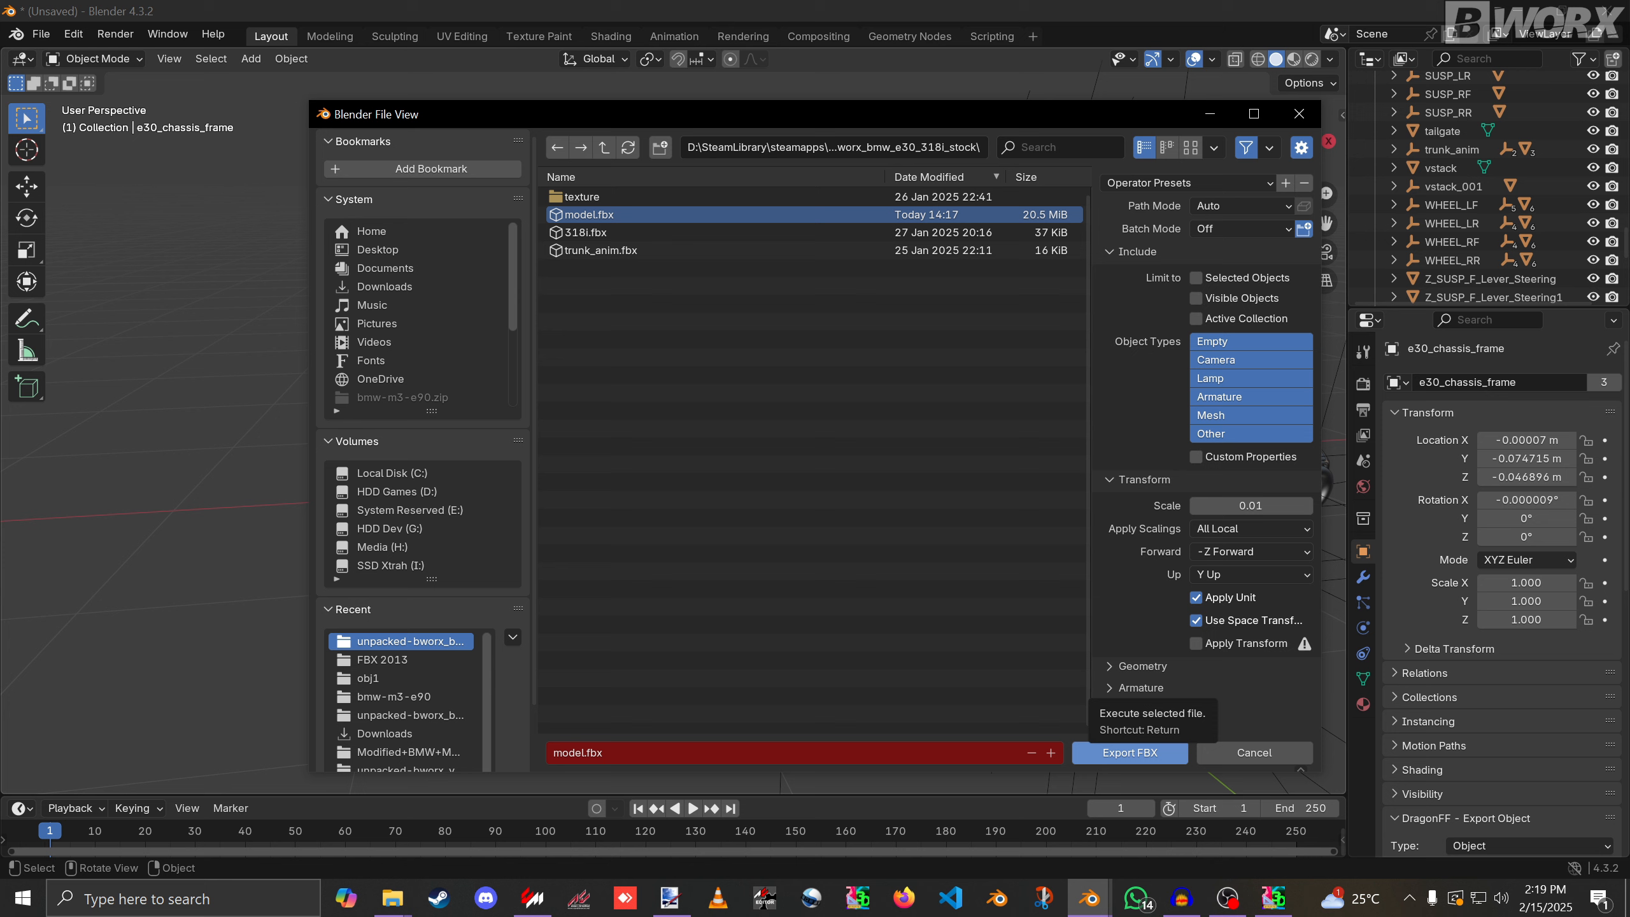
left_click(1129, 752)
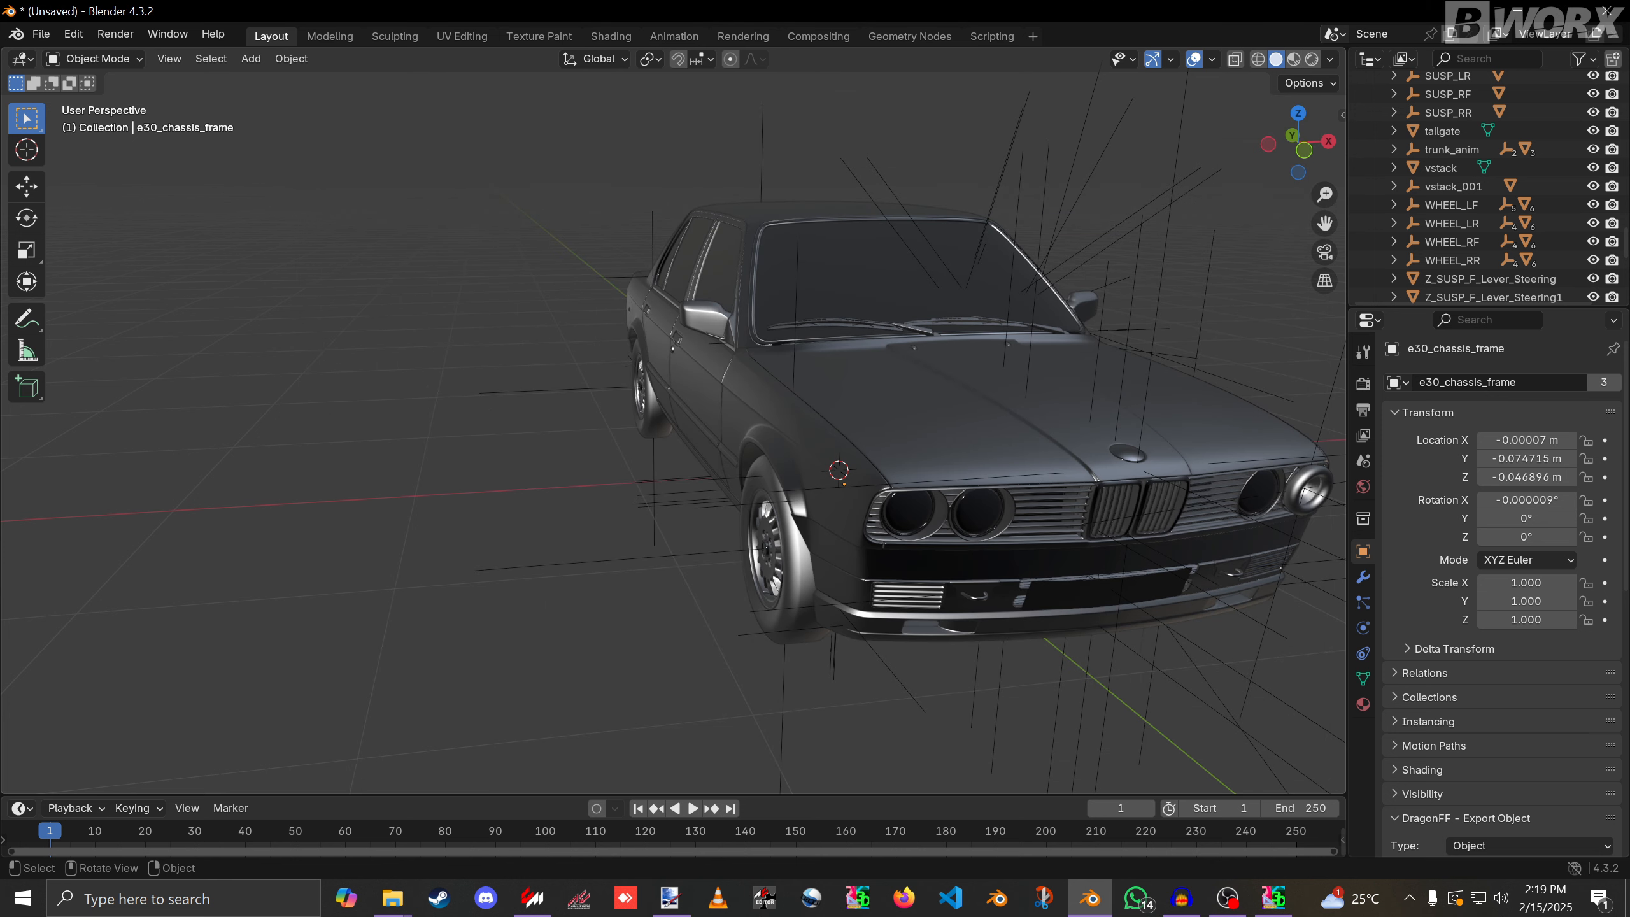
Examine the materials assigned to the intake stack and the hood.
left_click(1306, 487)
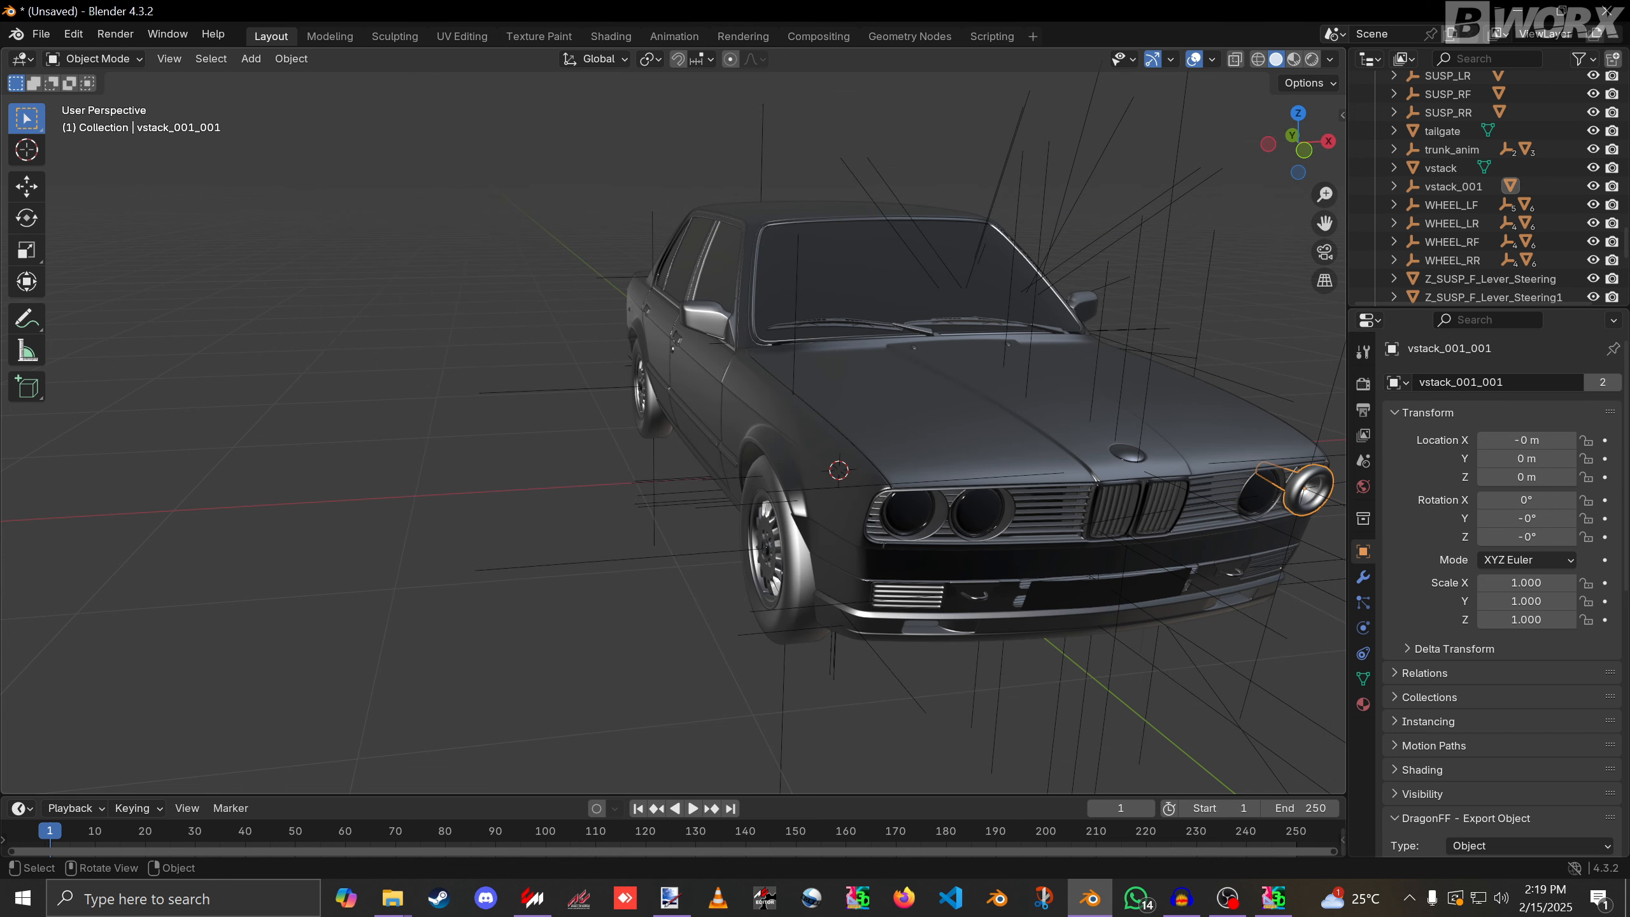
left_click(1362, 704)
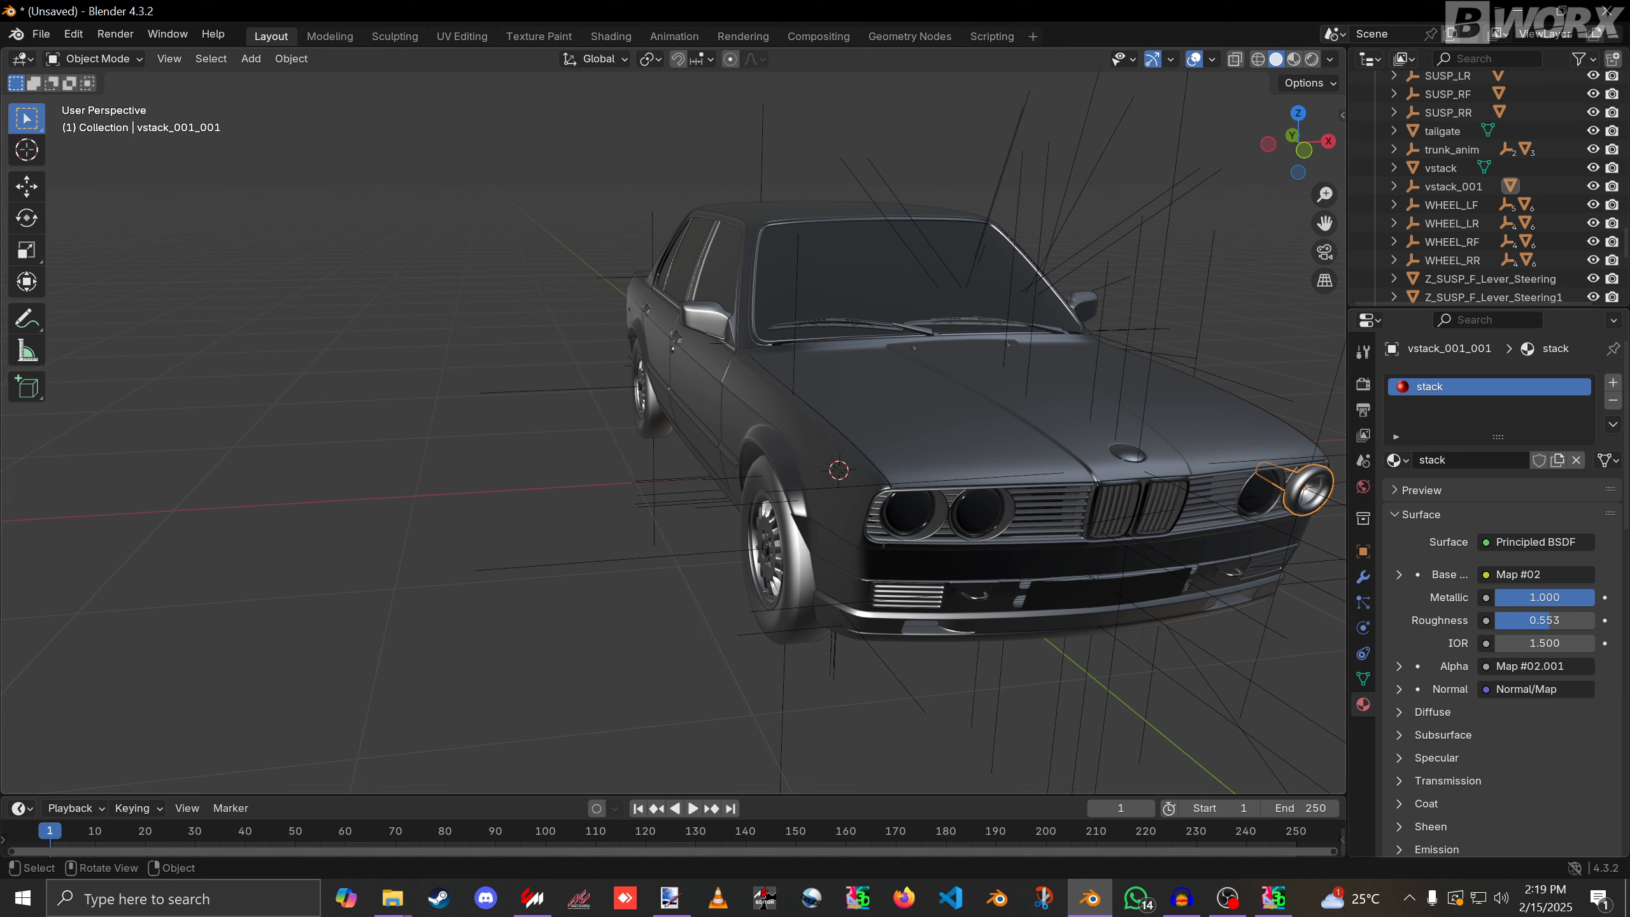
left_click(1052, 411)
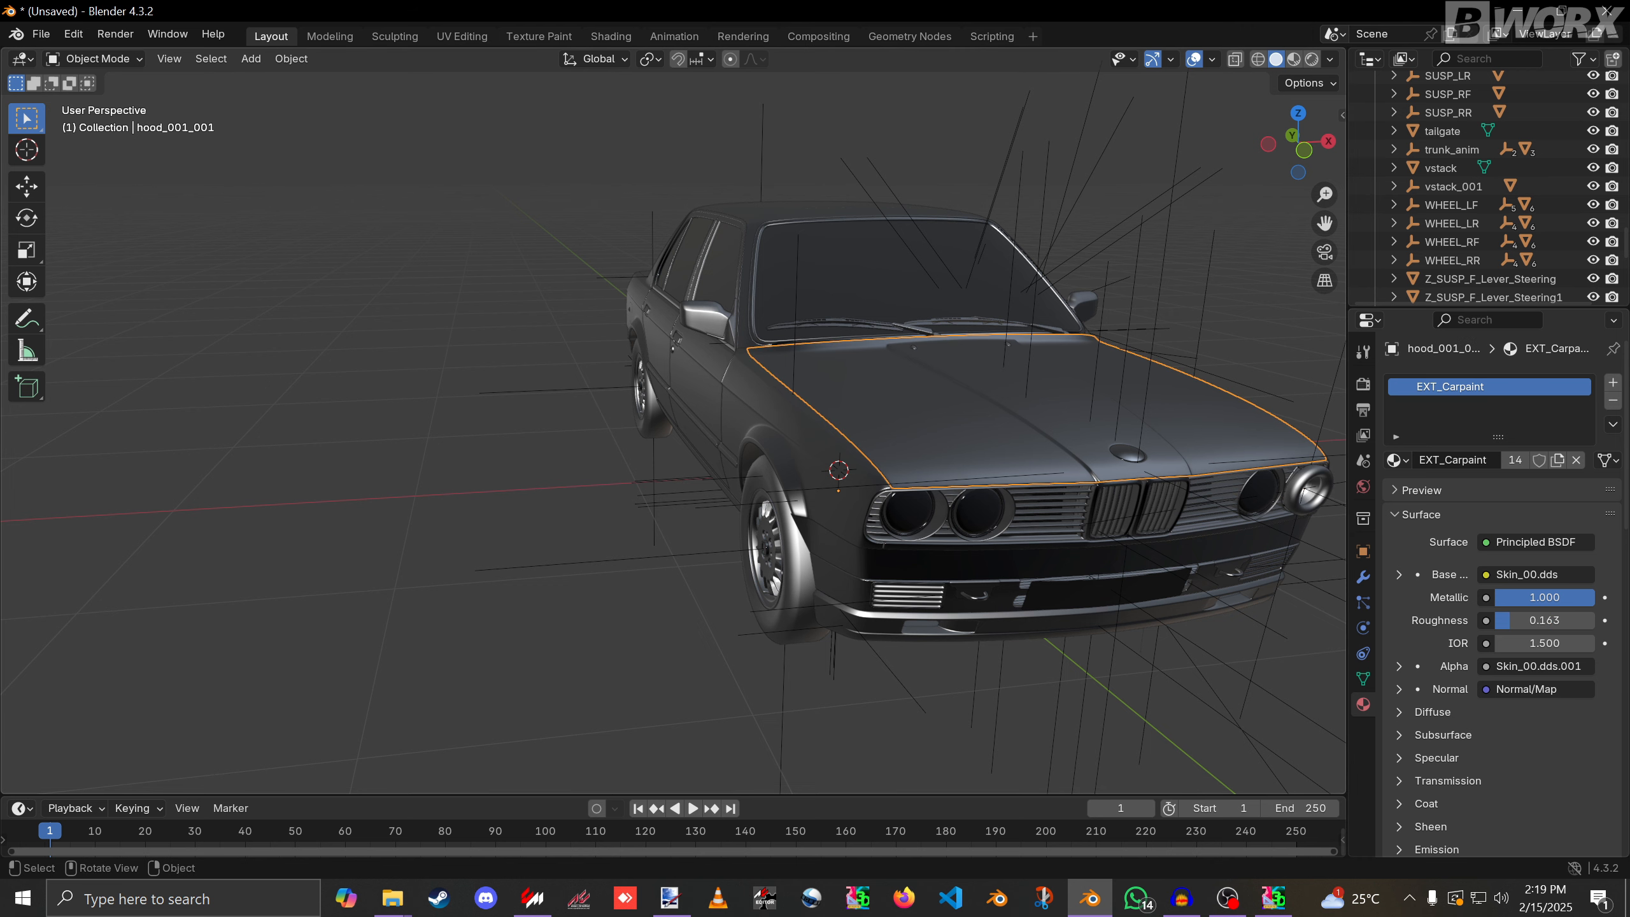
left_click(1053, 410)
left_click(1052, 411)
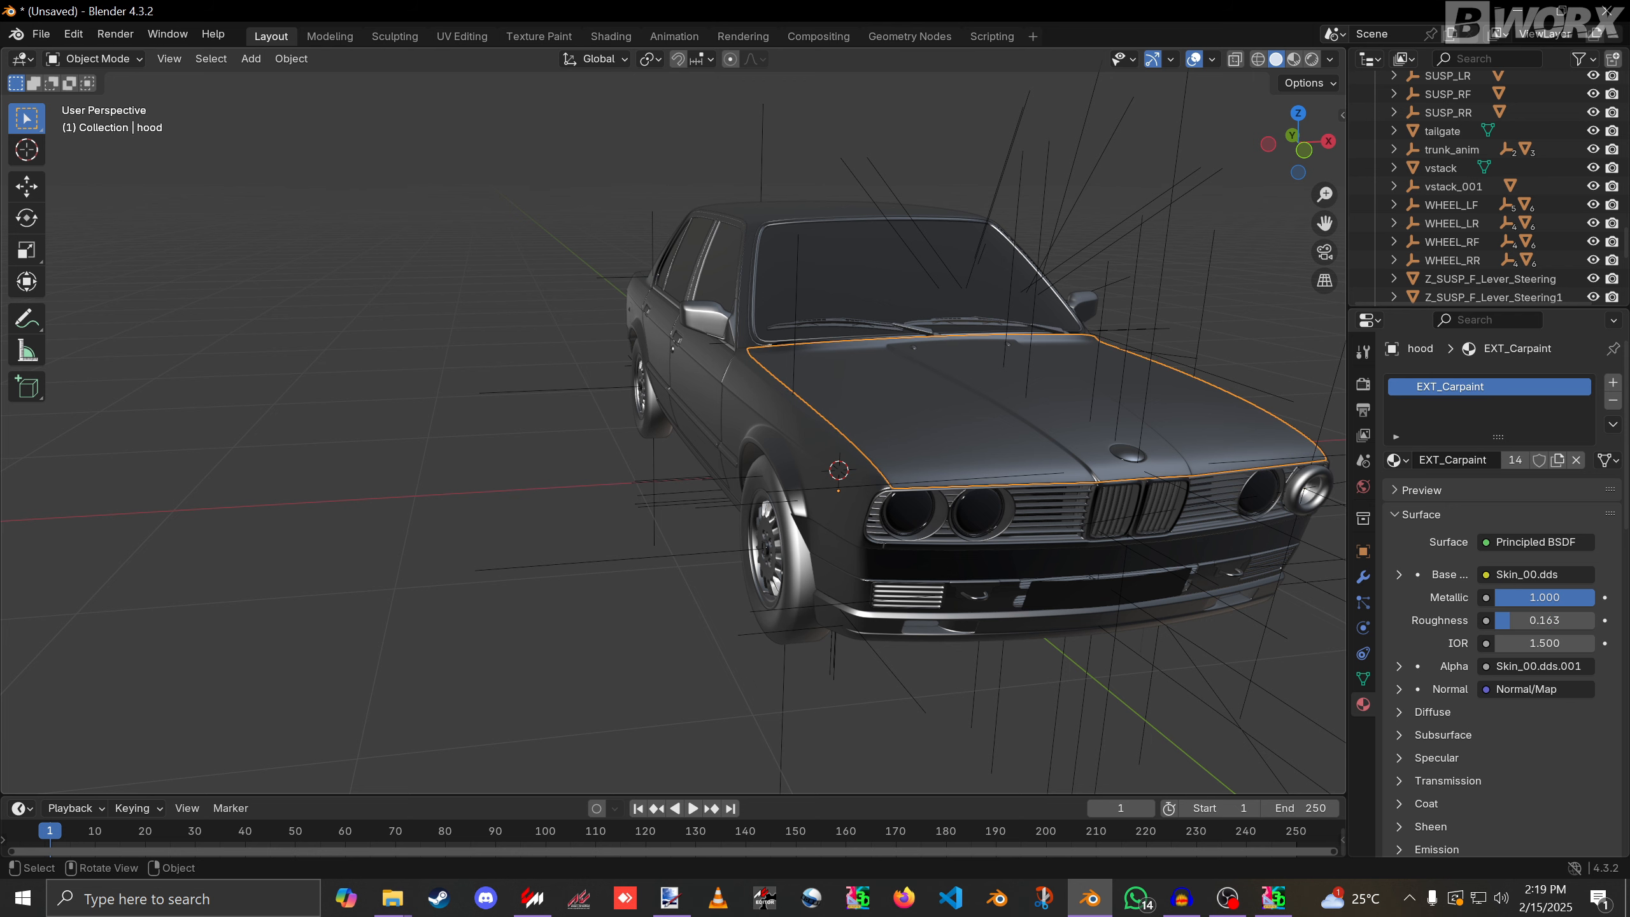
left_click(513, 360)
middle_click_drag(513, 360, 321, 330)
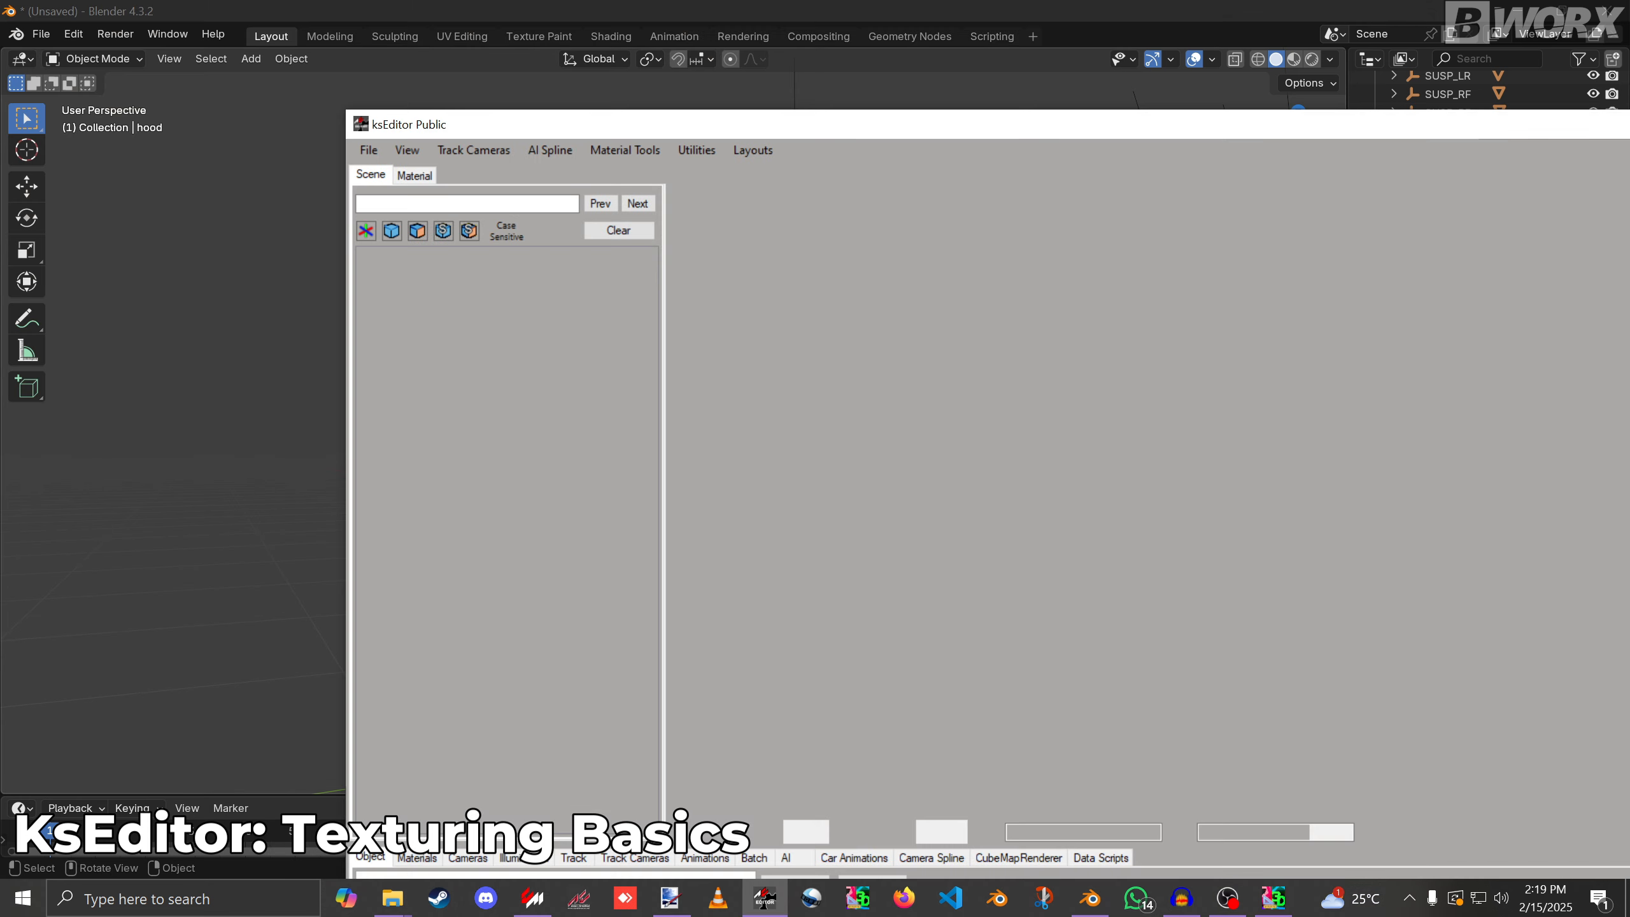
Switch to ksEditor and open model.fbx from unpacked-bworx_bmw_e30_318i_stock inside the bworx_bmw_e30_318i_stock_Testing car folder.
left_click_drag(492, 122, 256, 60)
mouse_move(439, 47)
left_mouse_down()
mouse_move(440, 136)
mouse_move(465, 16)
mouse_move(423, 20)
mouse_move(433, 112)
mouse_move(444, 53)
left_mouse_up()
left_click(131, 63)
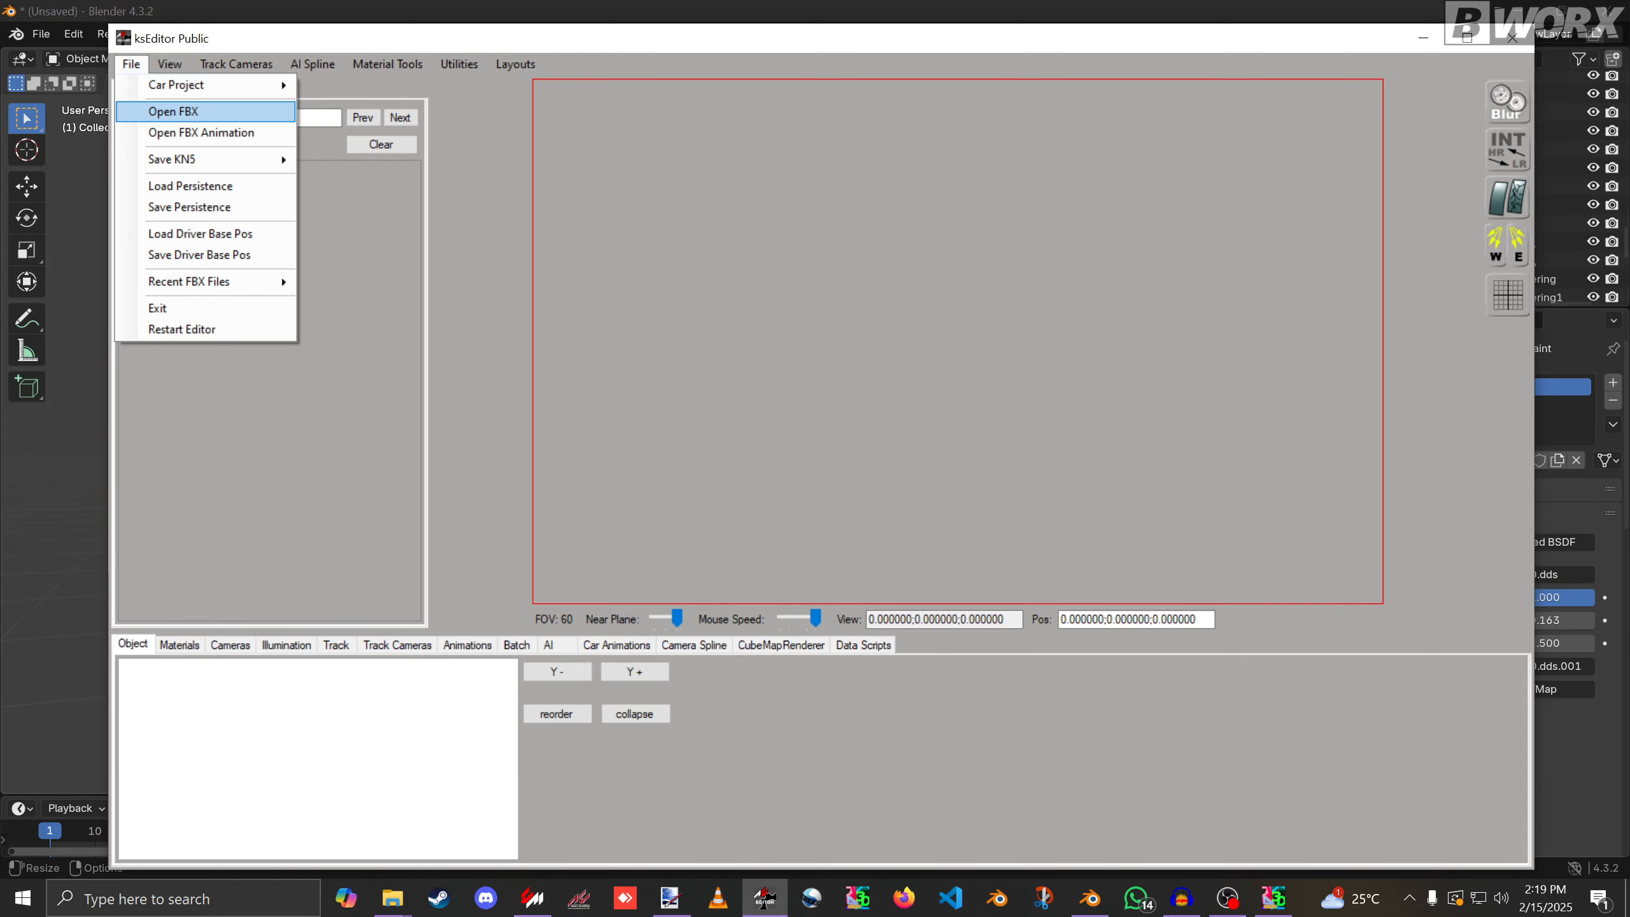
left_click(173, 111)
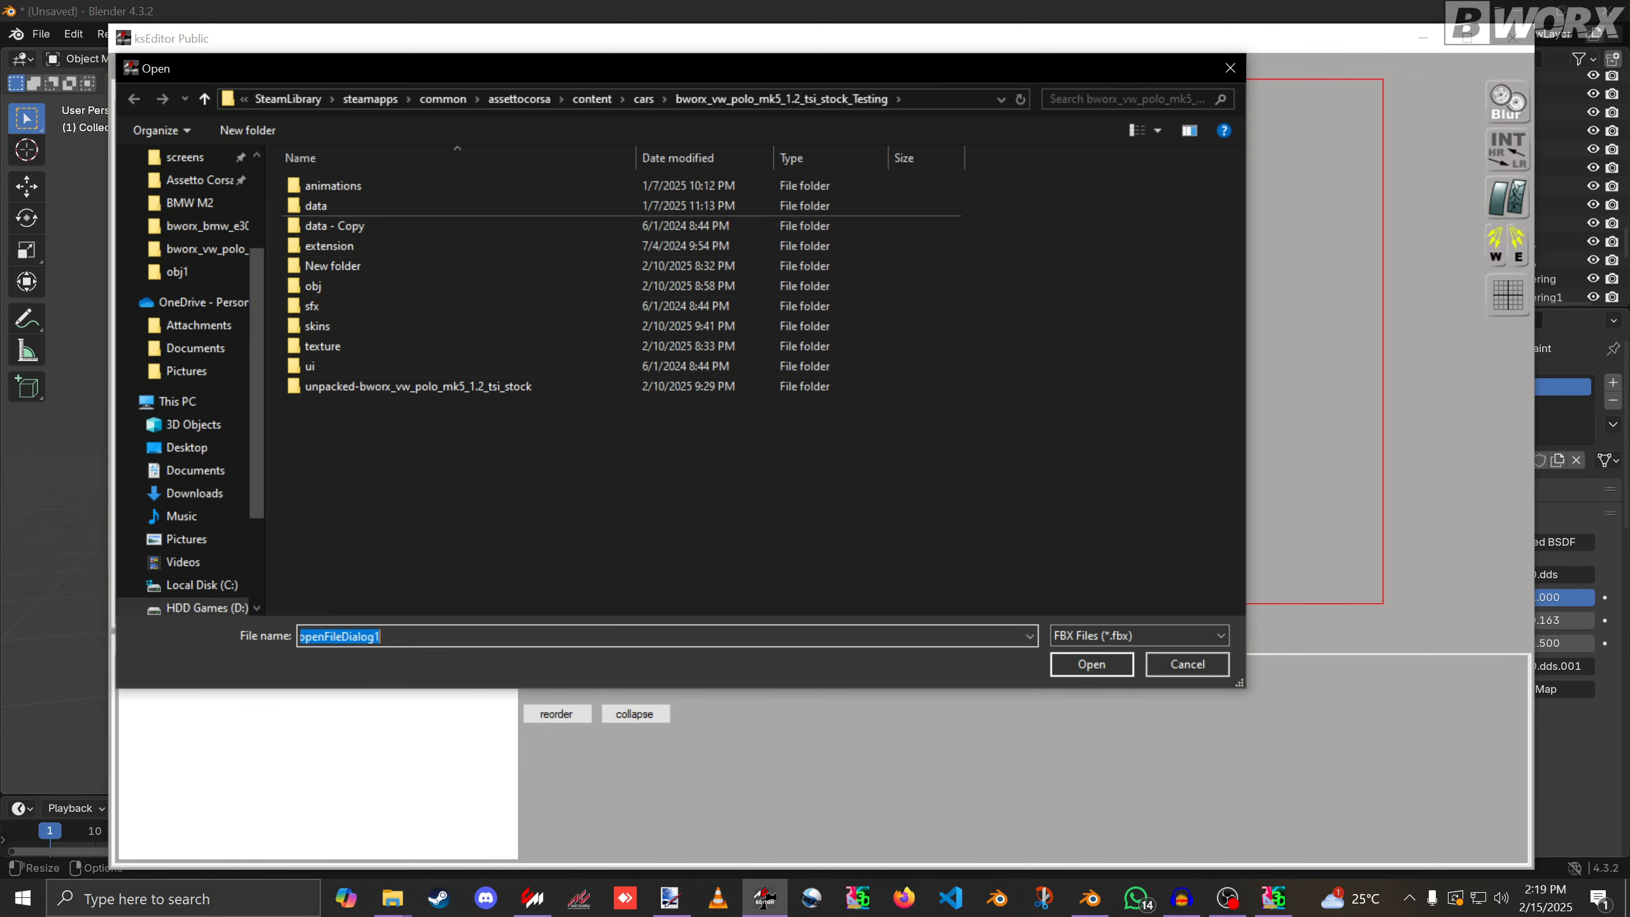
left_click(643, 98)
double_click(359, 185)
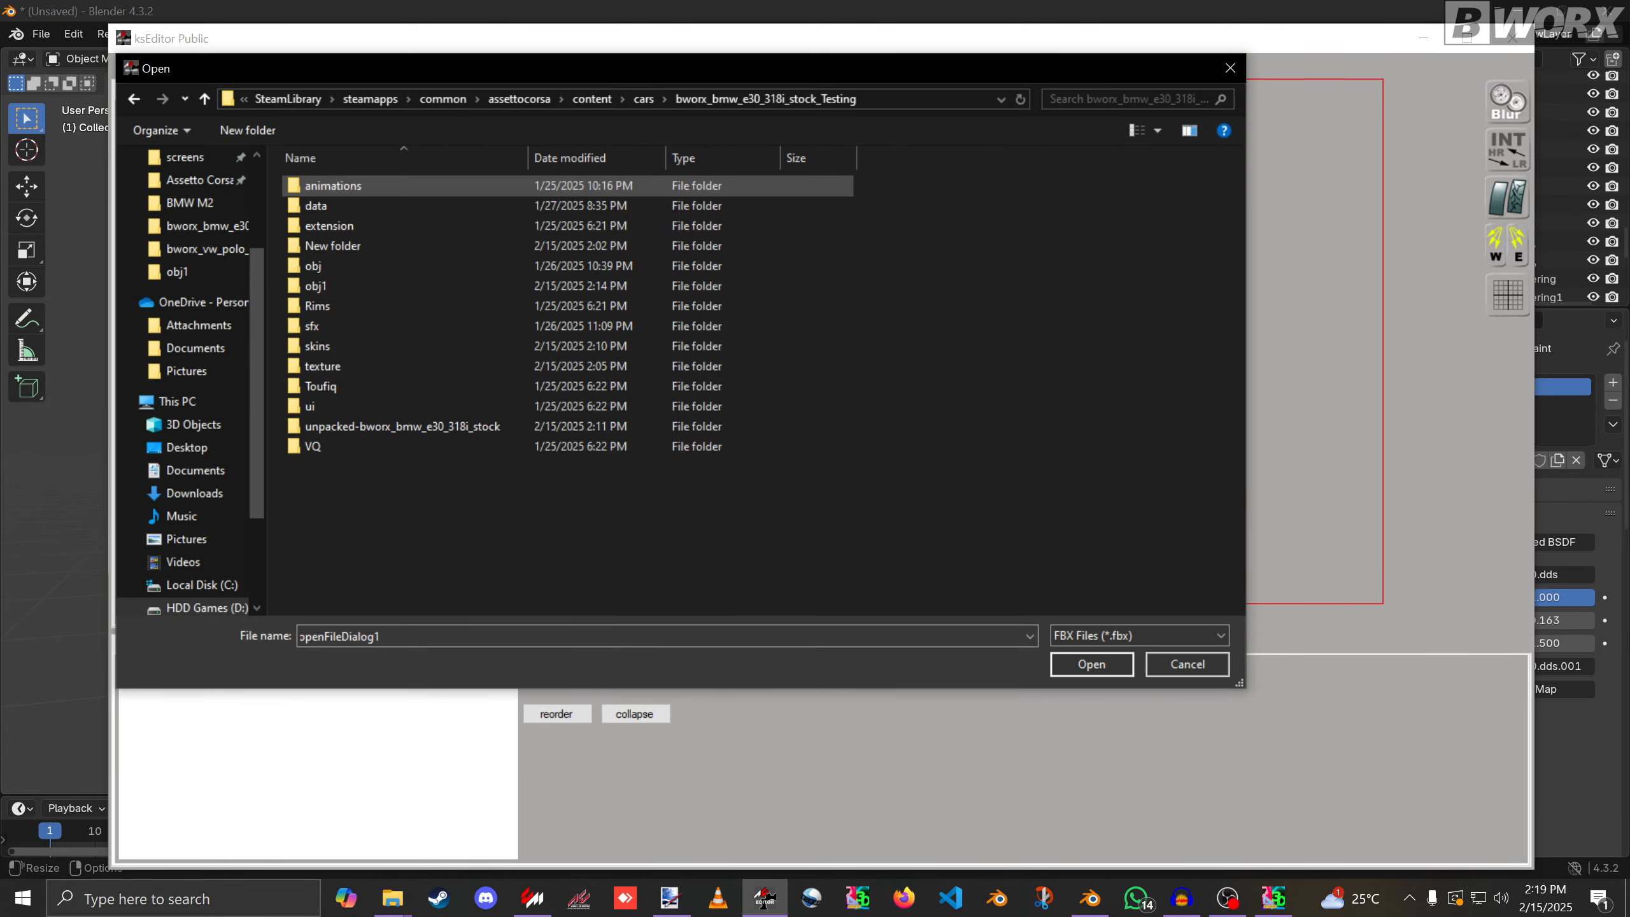
double_click(402, 427)
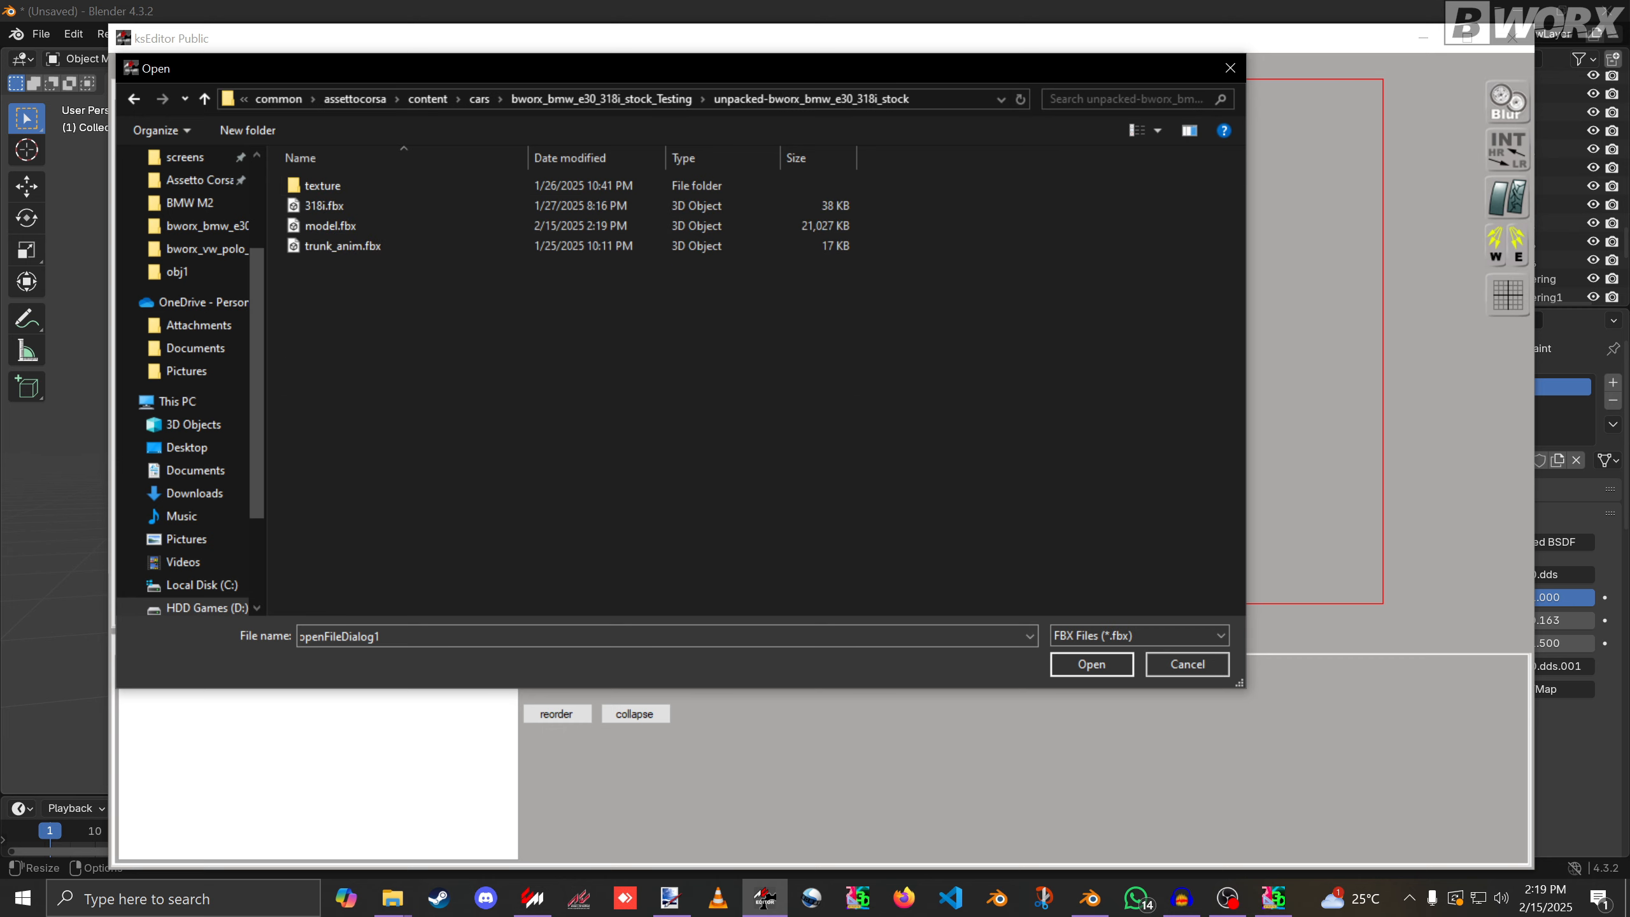
left_click(385, 226)
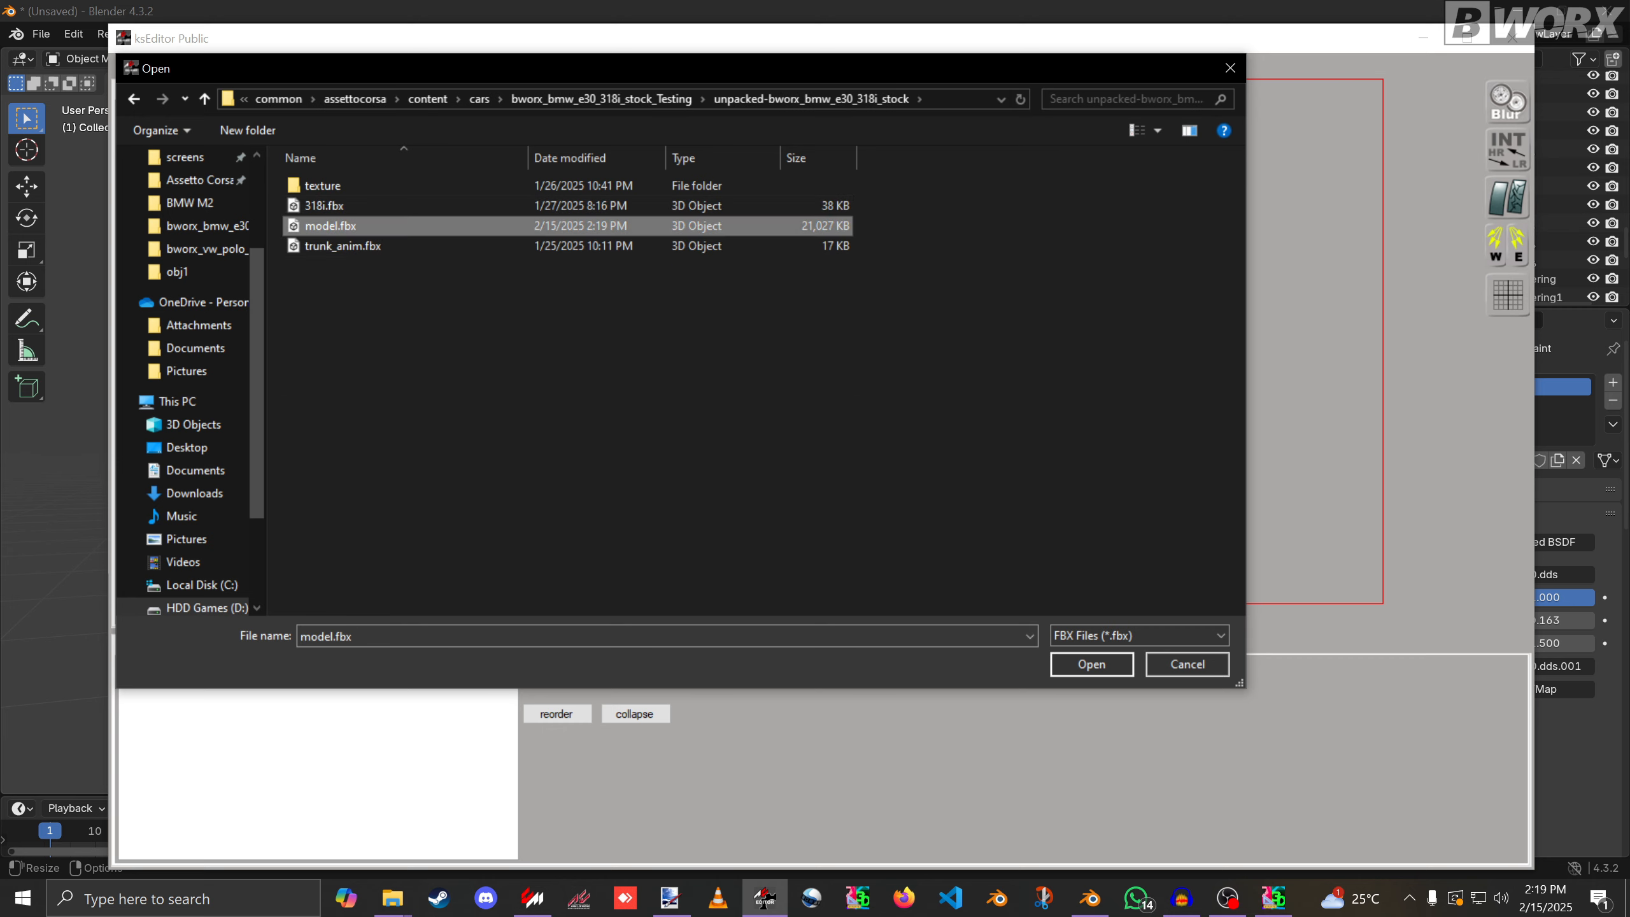
left_click(570, 158)
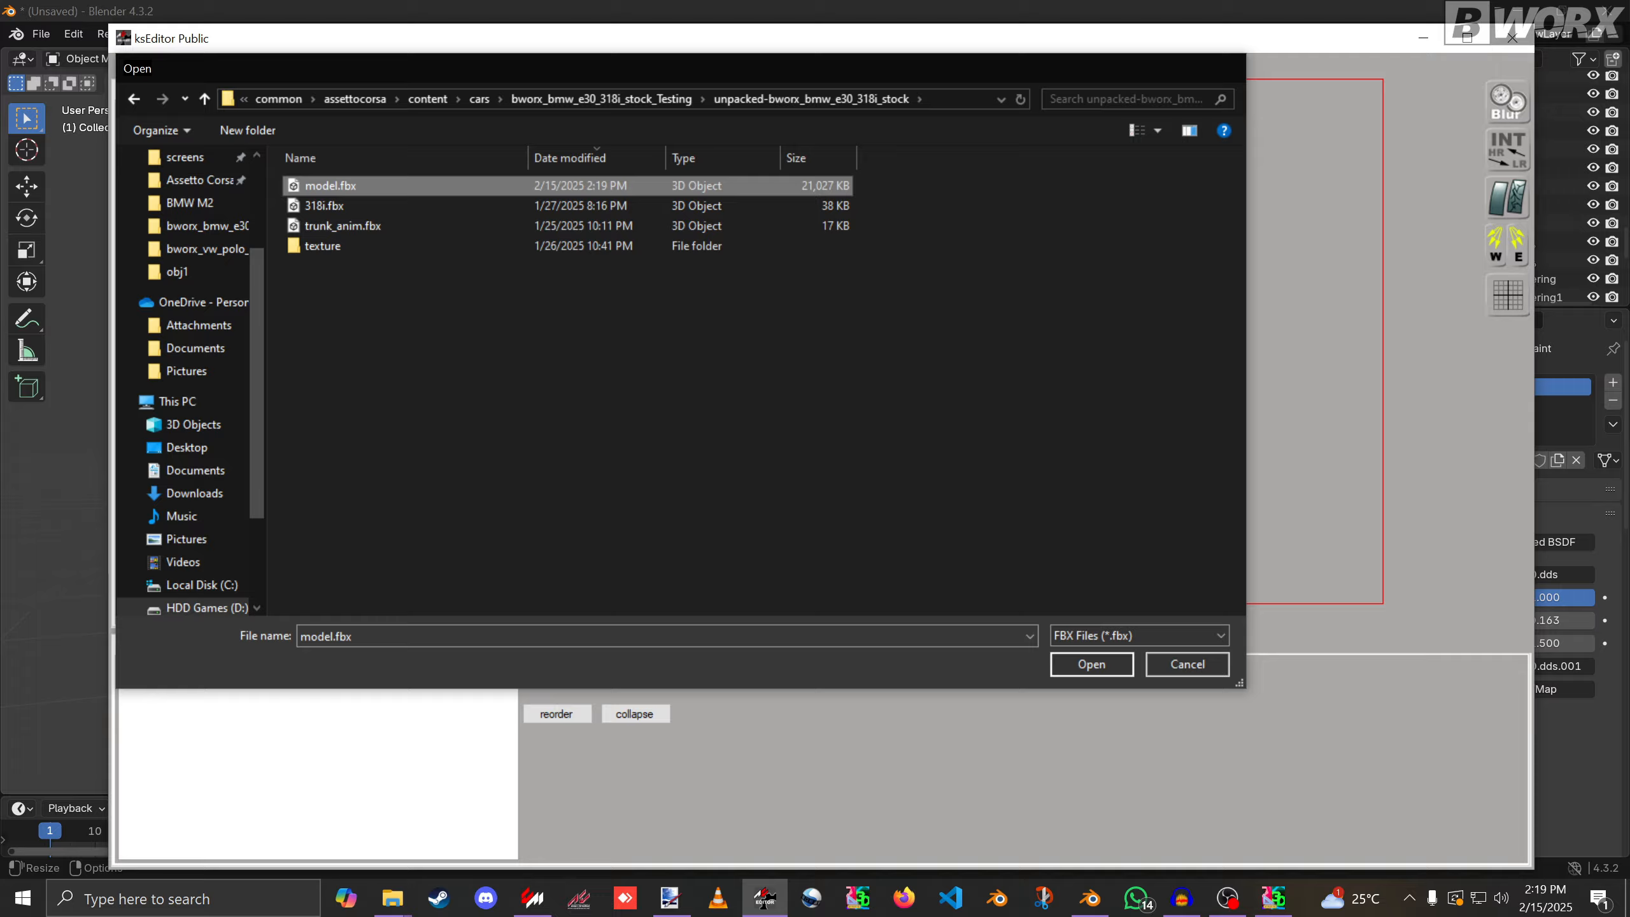
key("Return")
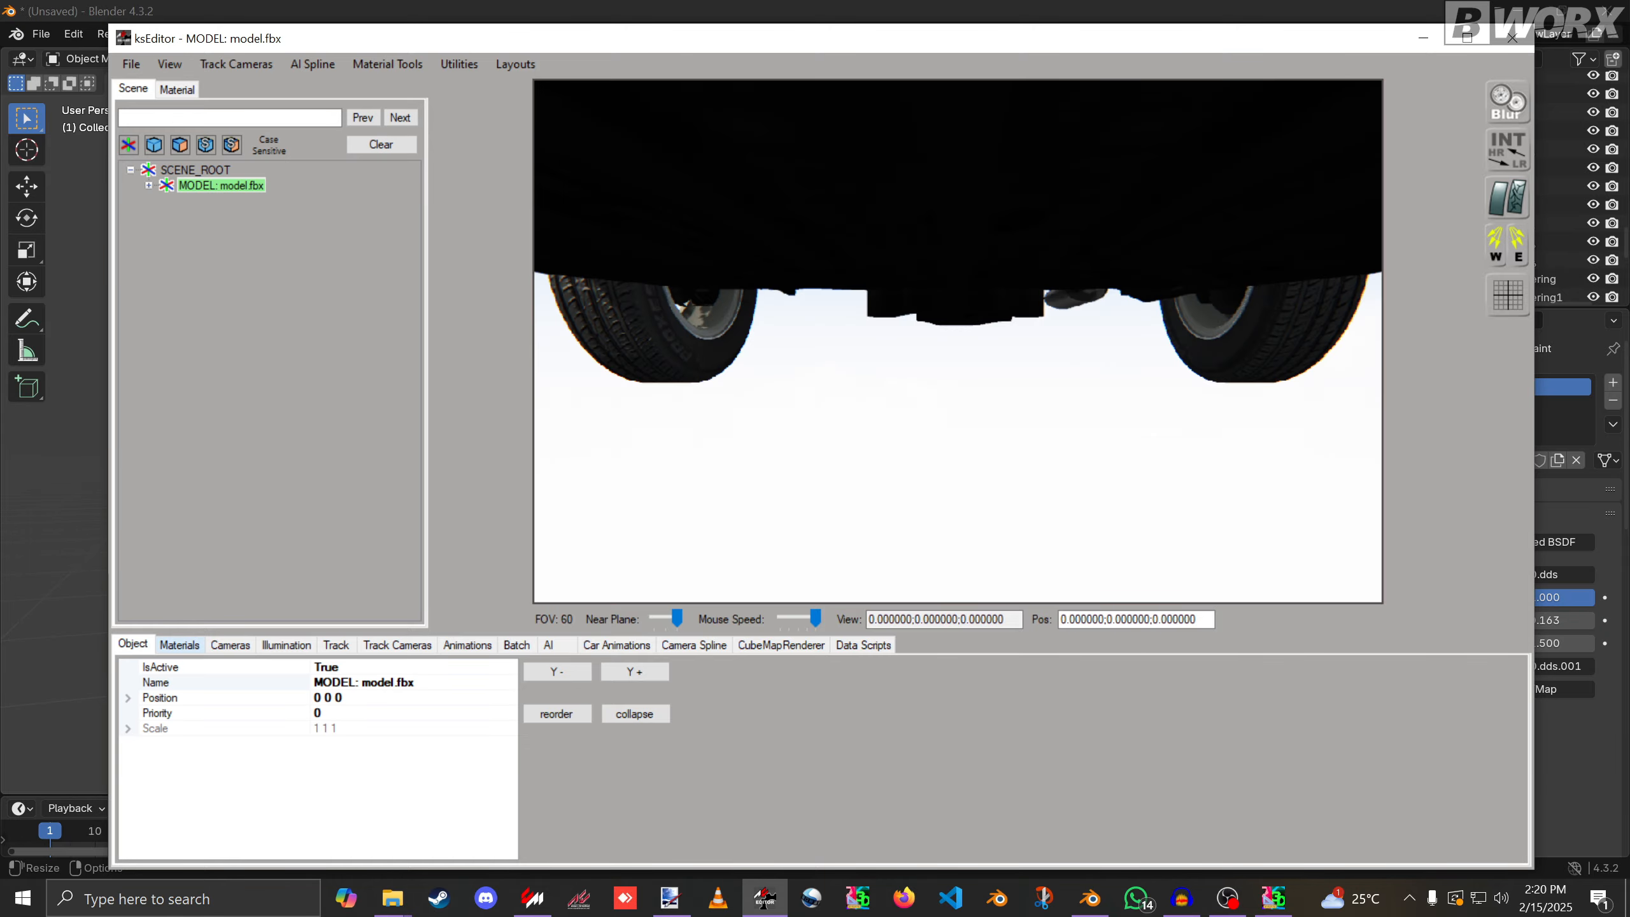
Start saving the model as a car KN5 and duplicate the existing bworx_bmw_e30_318i_stock.kn5 as a backup.
left_click_drag(949, 347, 898, 346)
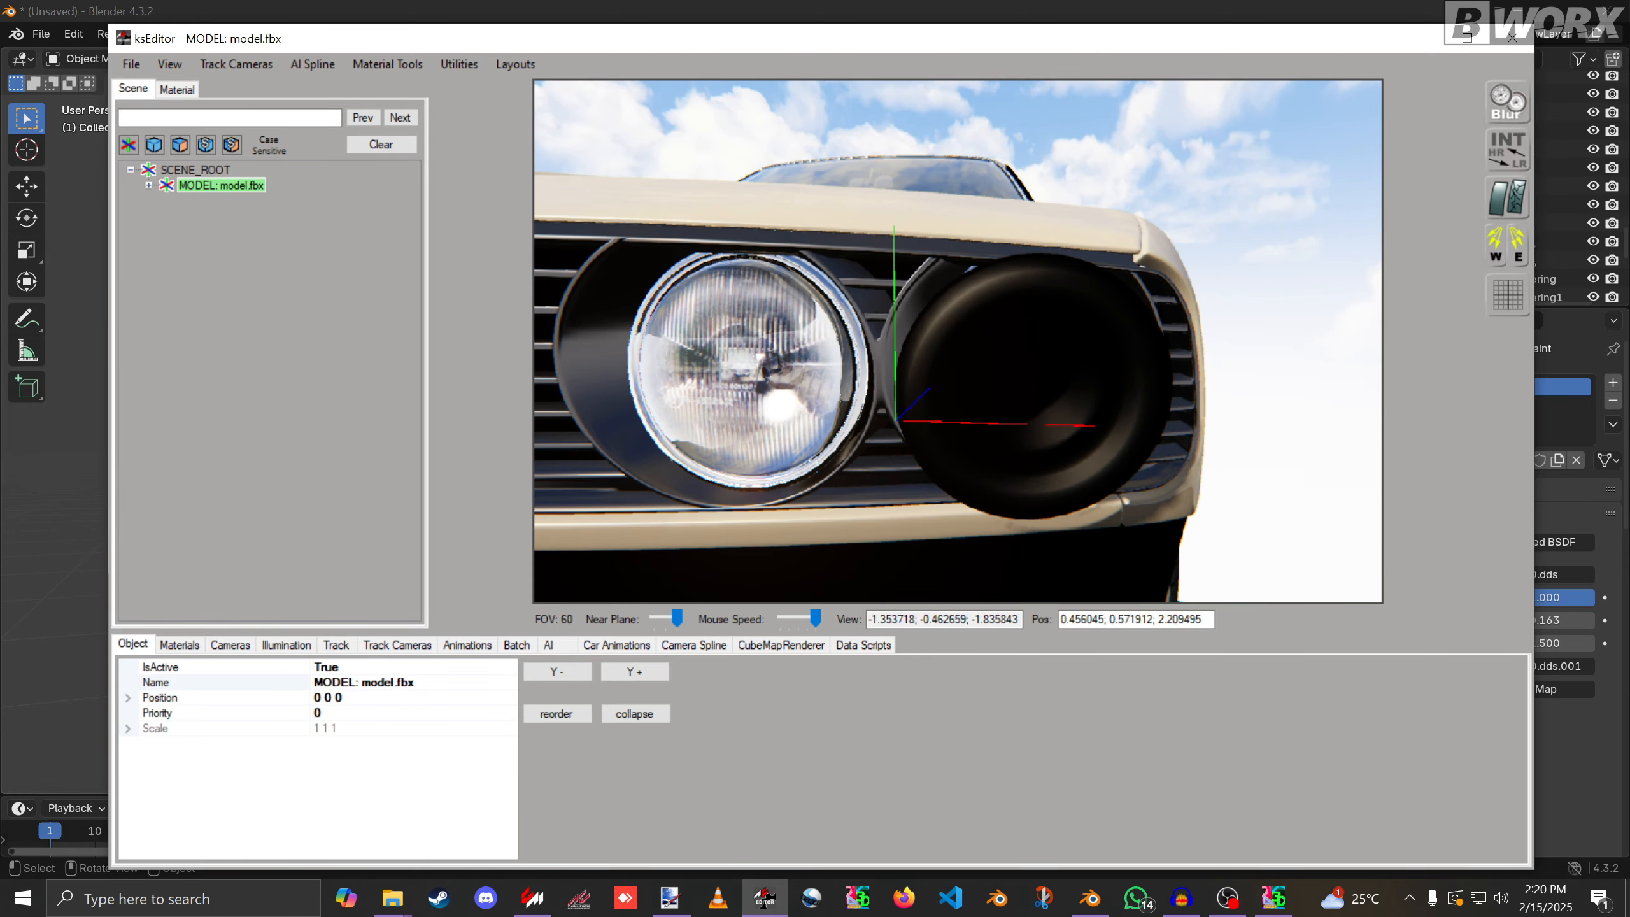
left_click(131, 64)
mouse_move(206, 159)
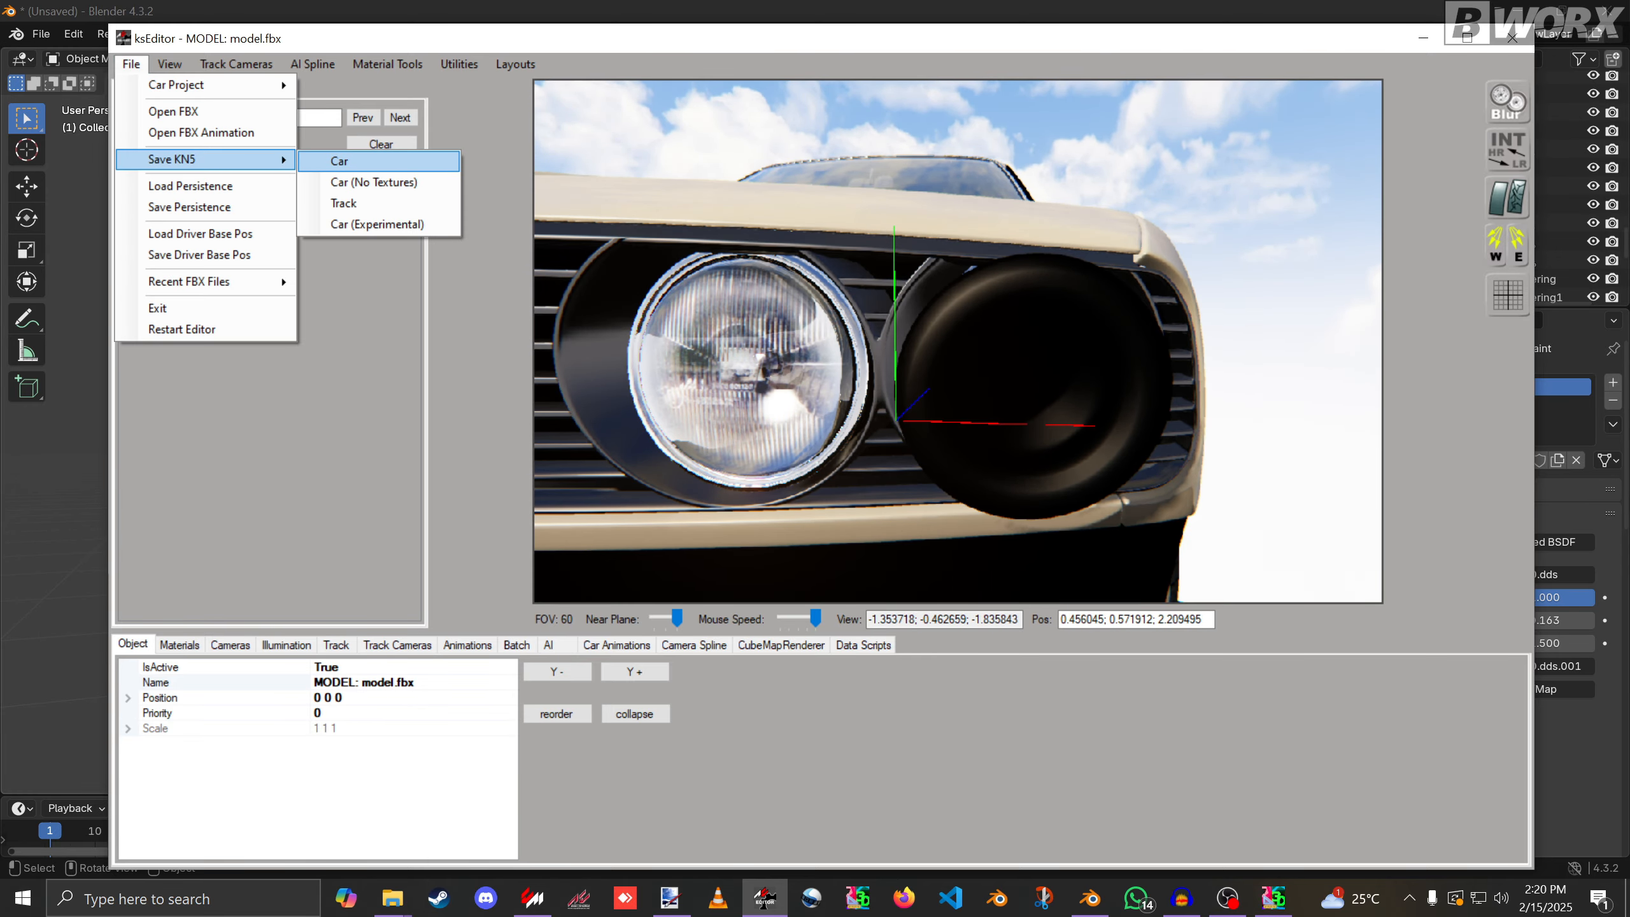
left_click(339, 161)
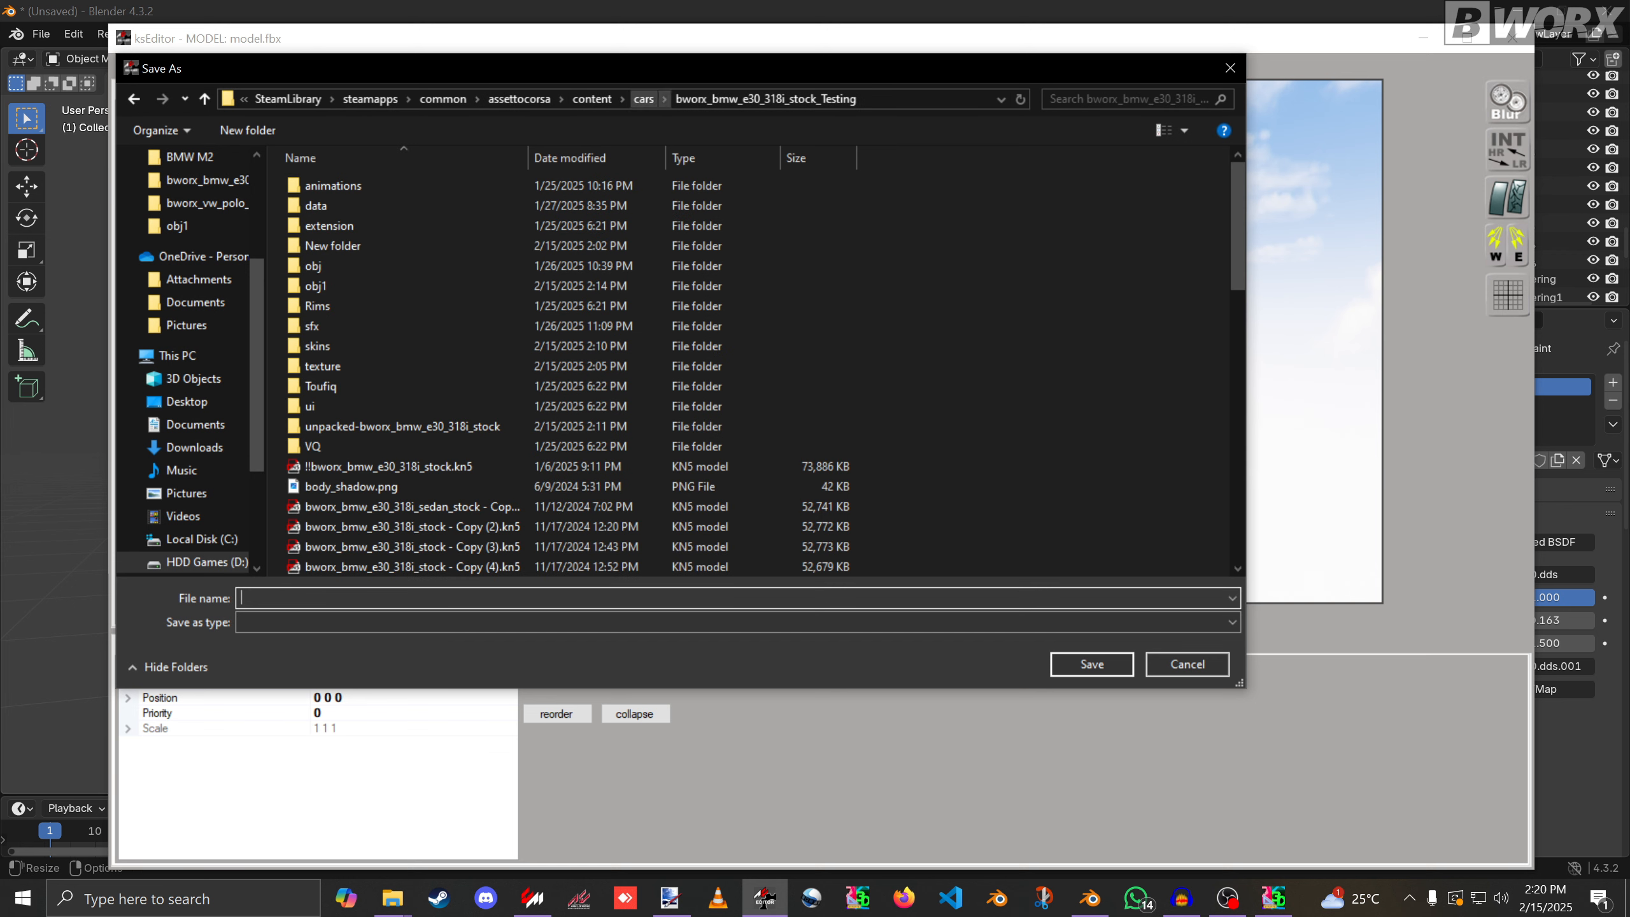
scroll(443, 406, "down", 14)
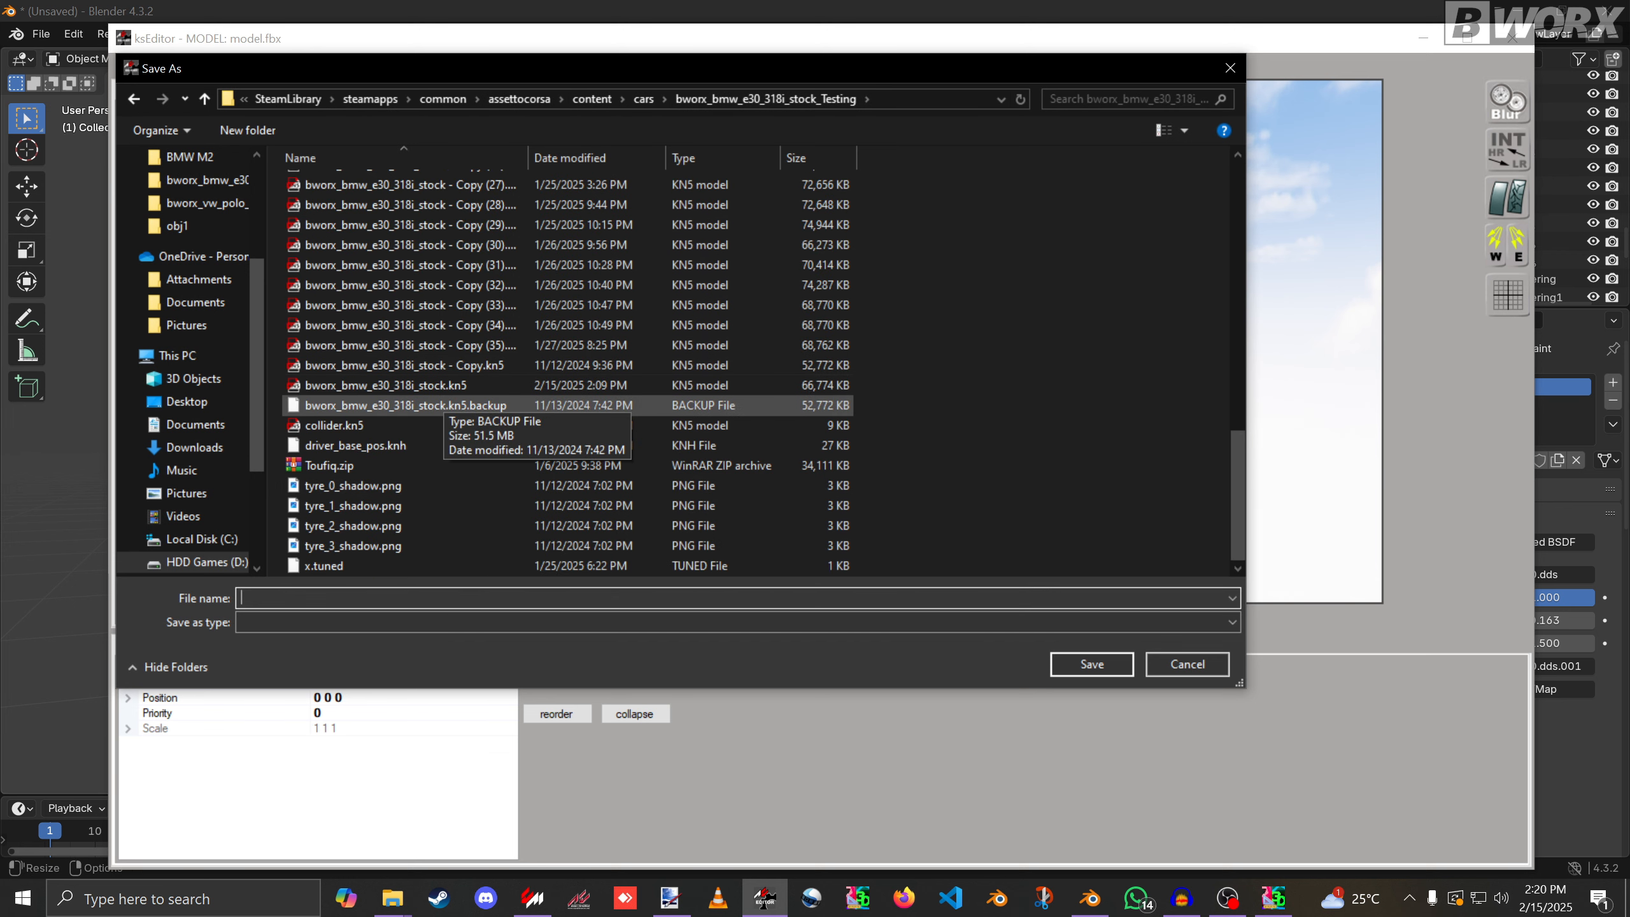
left_click(442, 386)
key("ctrl+c")
key("ctrl+v")
Try to save the car over bworx_bmw_e30_318i_stock.kn5 and dismiss the resulting messages.
left_click(442, 404)
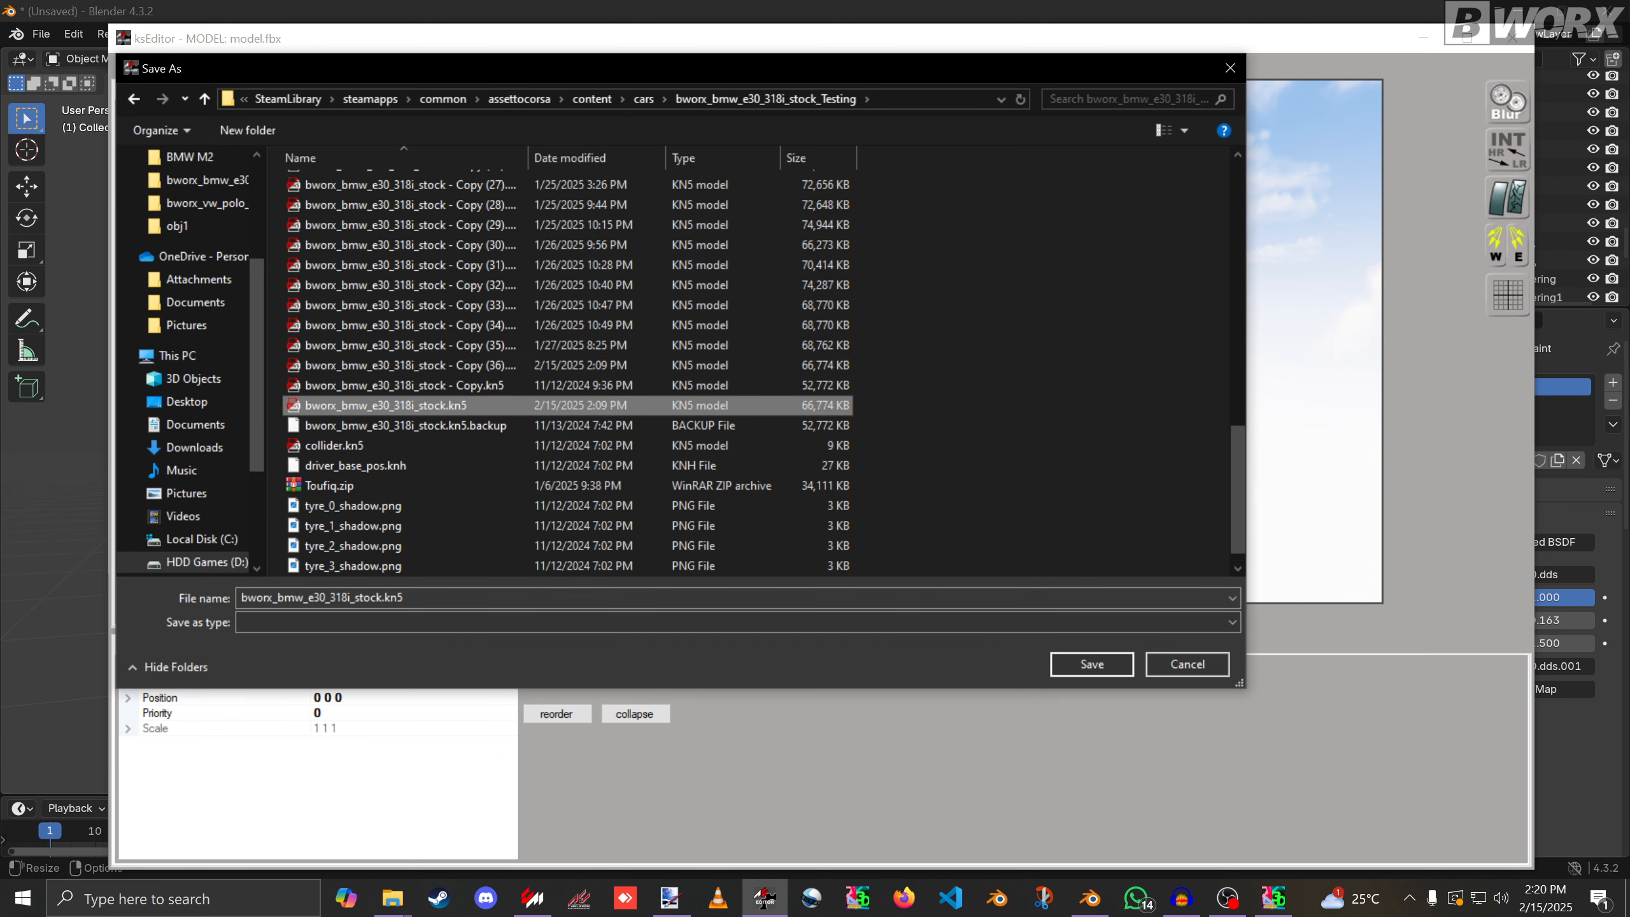
key("Return")
key("Return")
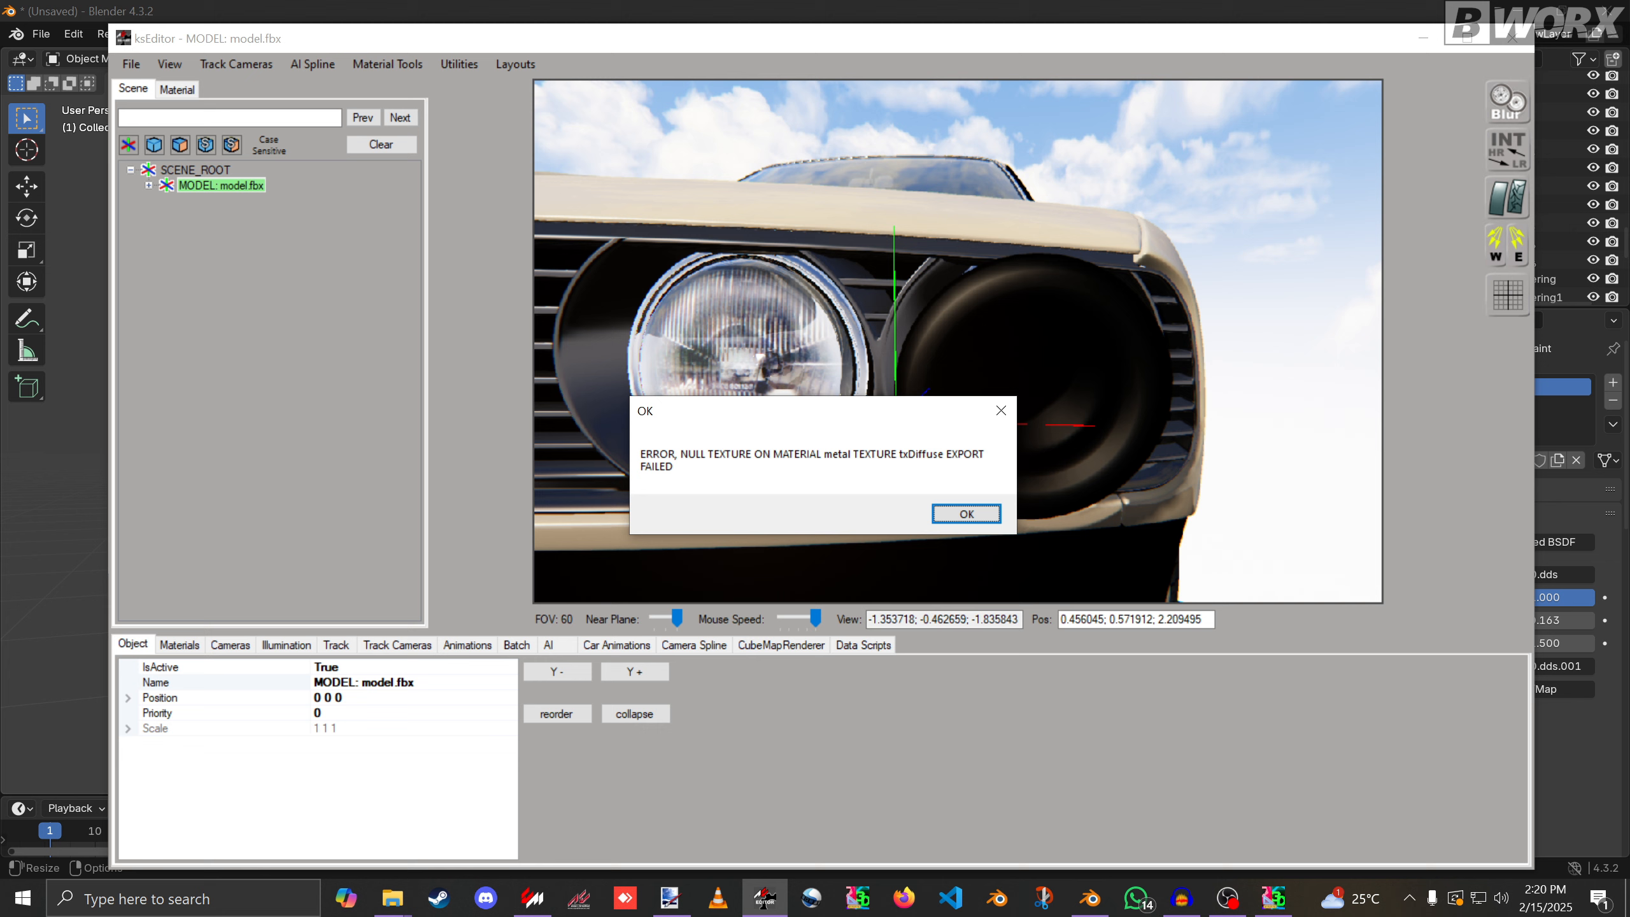
key("Return")
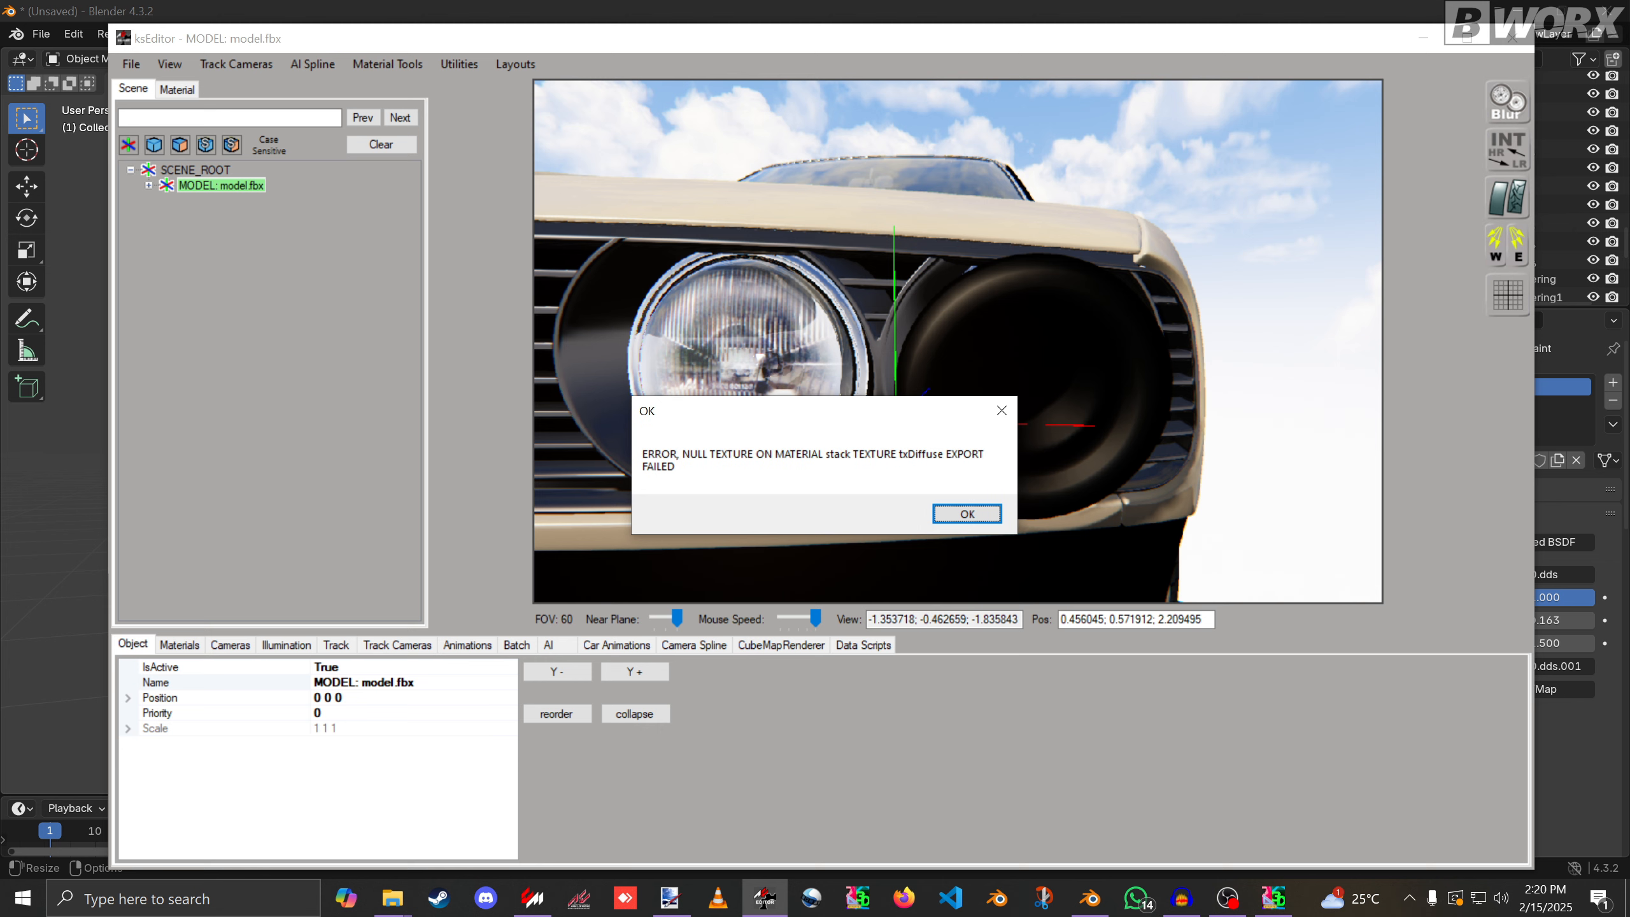
key("Return")
key("Return")
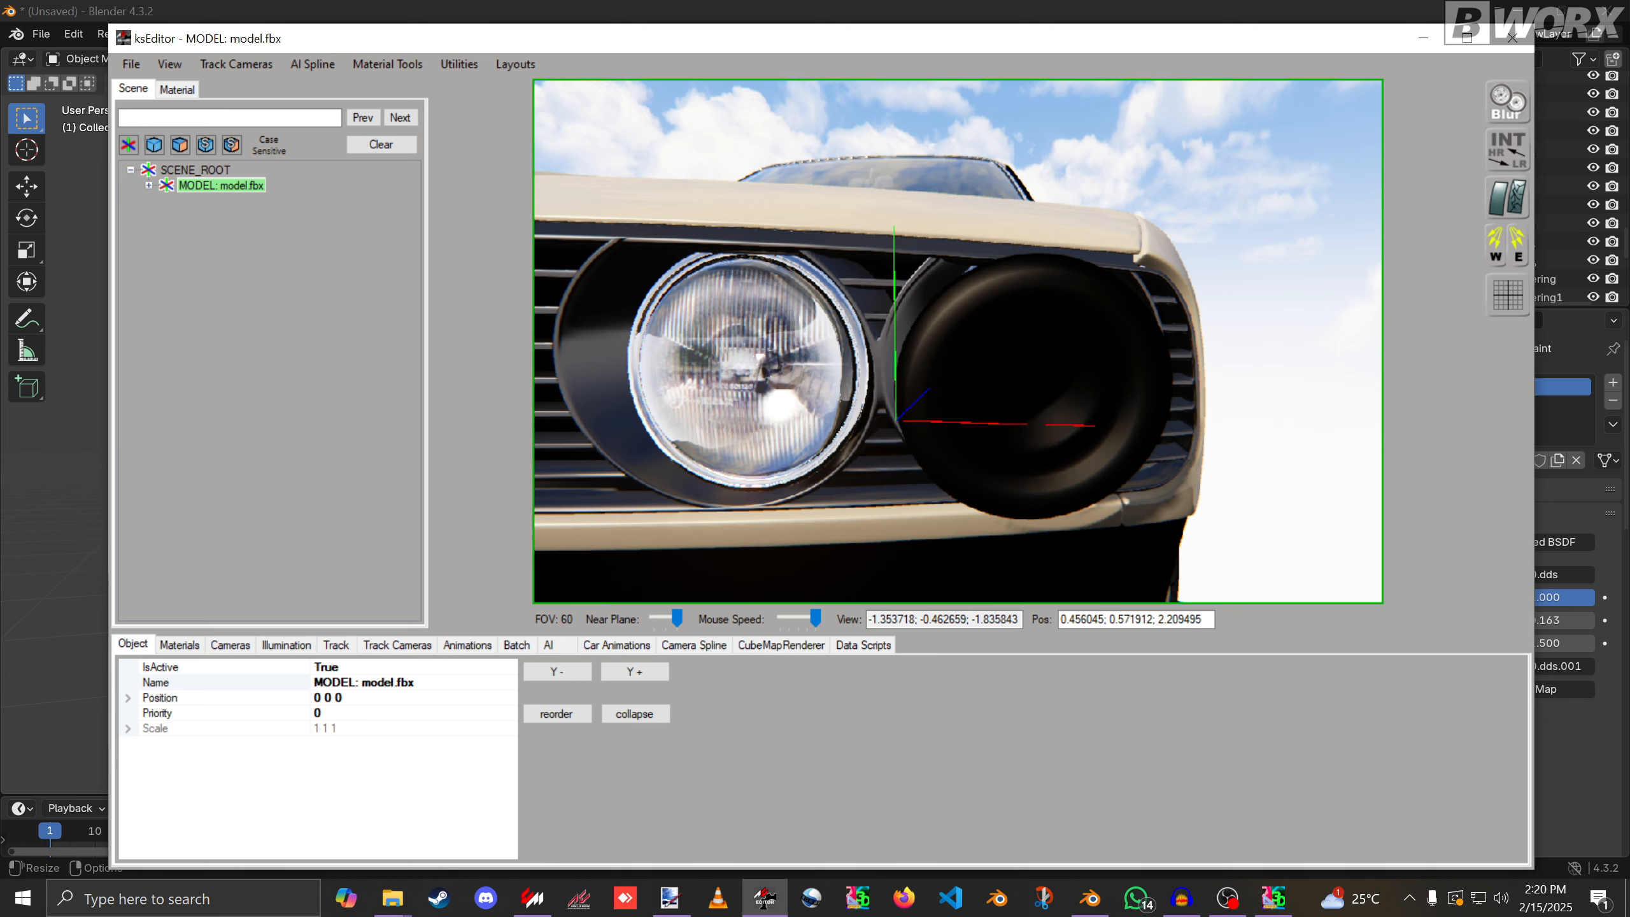
Select the hood and set its EXT_Carpaint material's shader to ksPerPixelMultiMap.
left_click(898, 215)
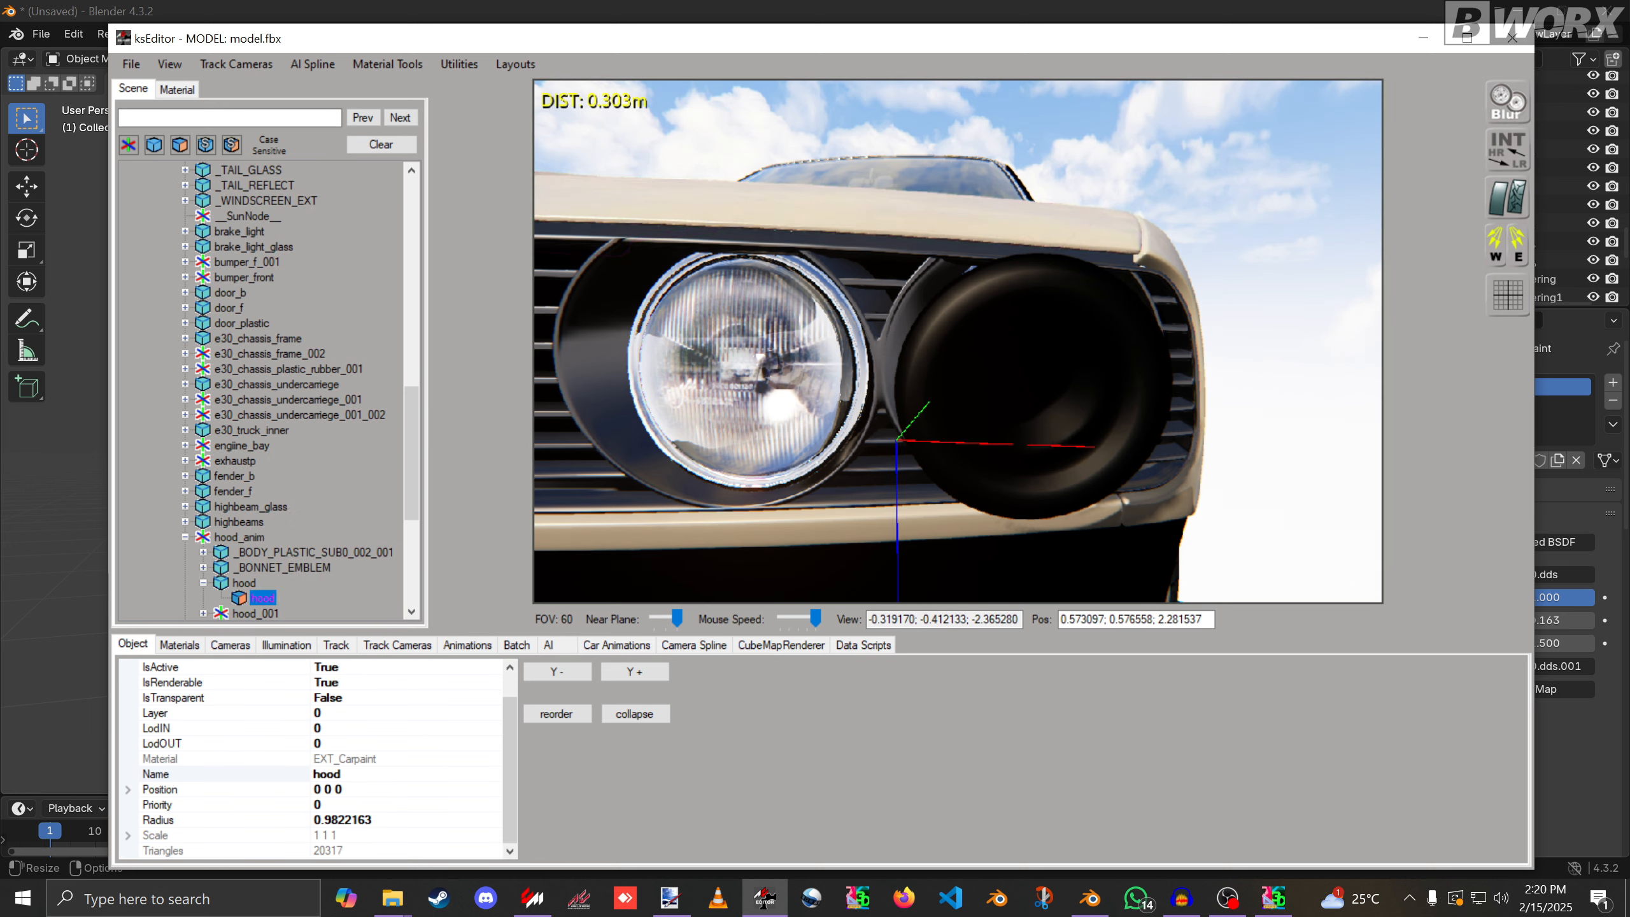
left_click(176, 90)
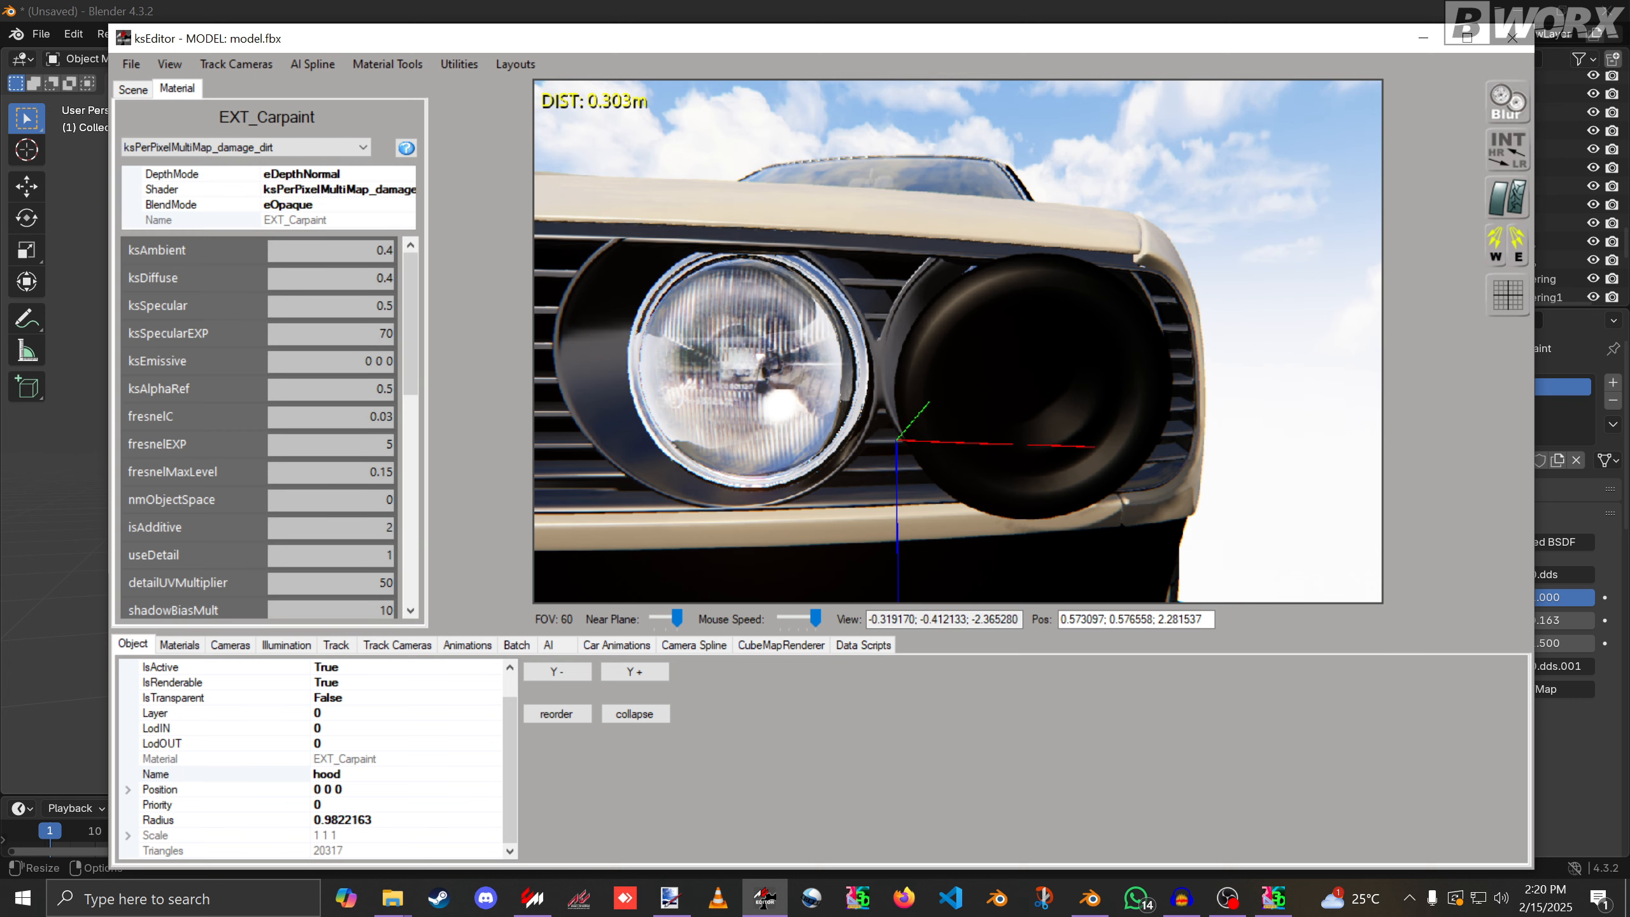
scroll(260, 427, "down", 5)
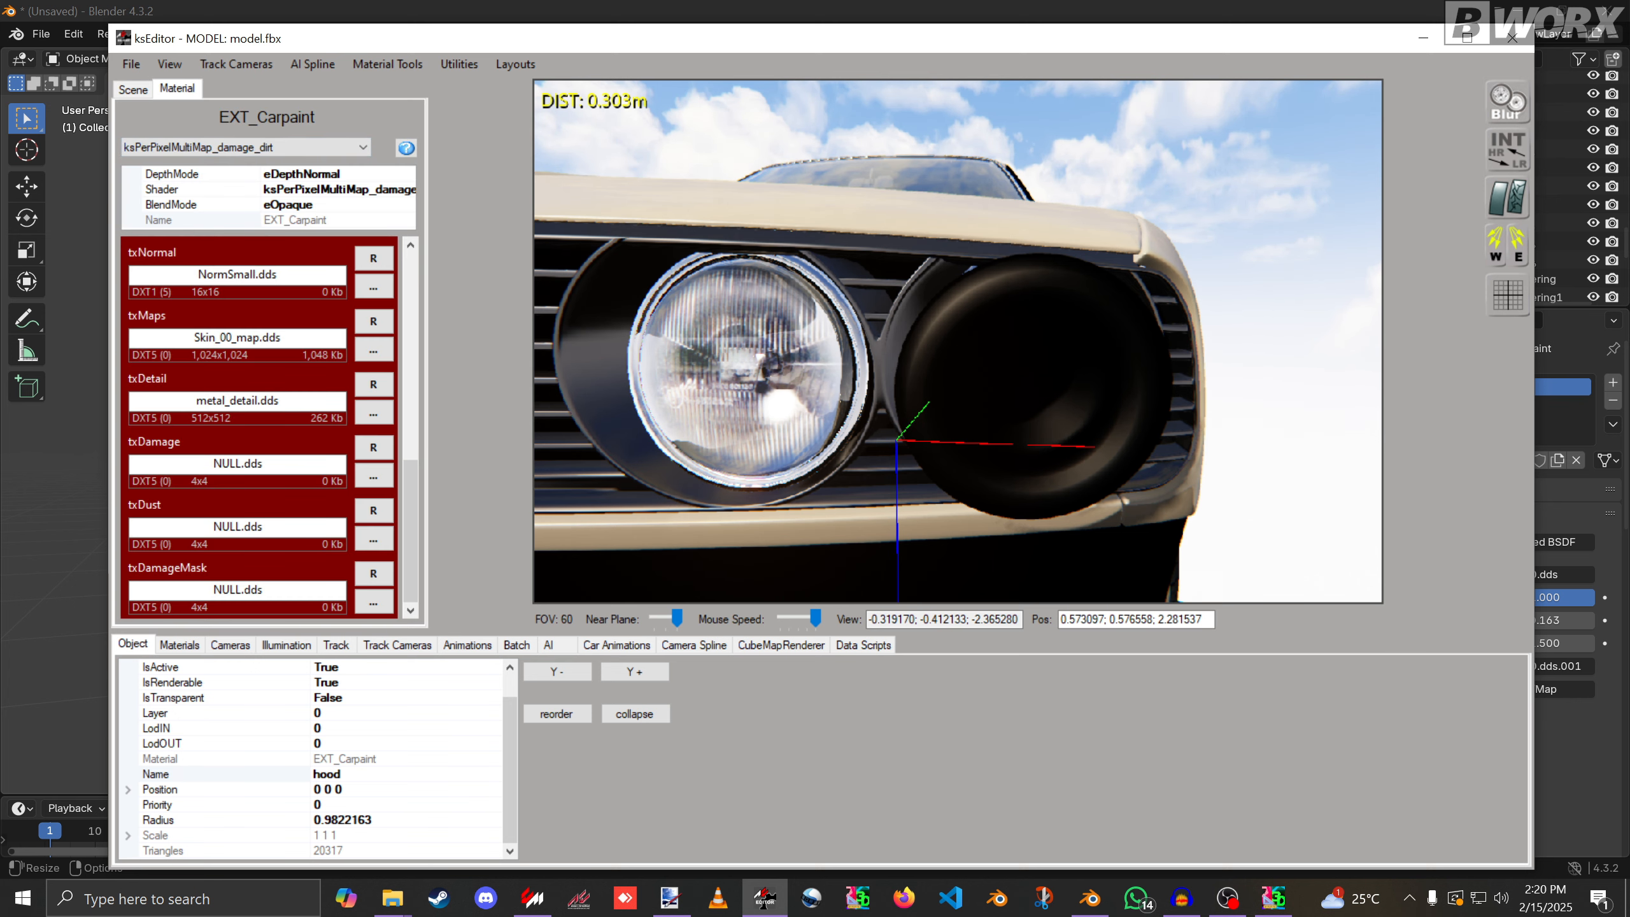
scroll(259, 427, "up", 5)
left_click(302, 147)
key("Up")
key("Up")
key("Up")
key("Up")
key("Up")
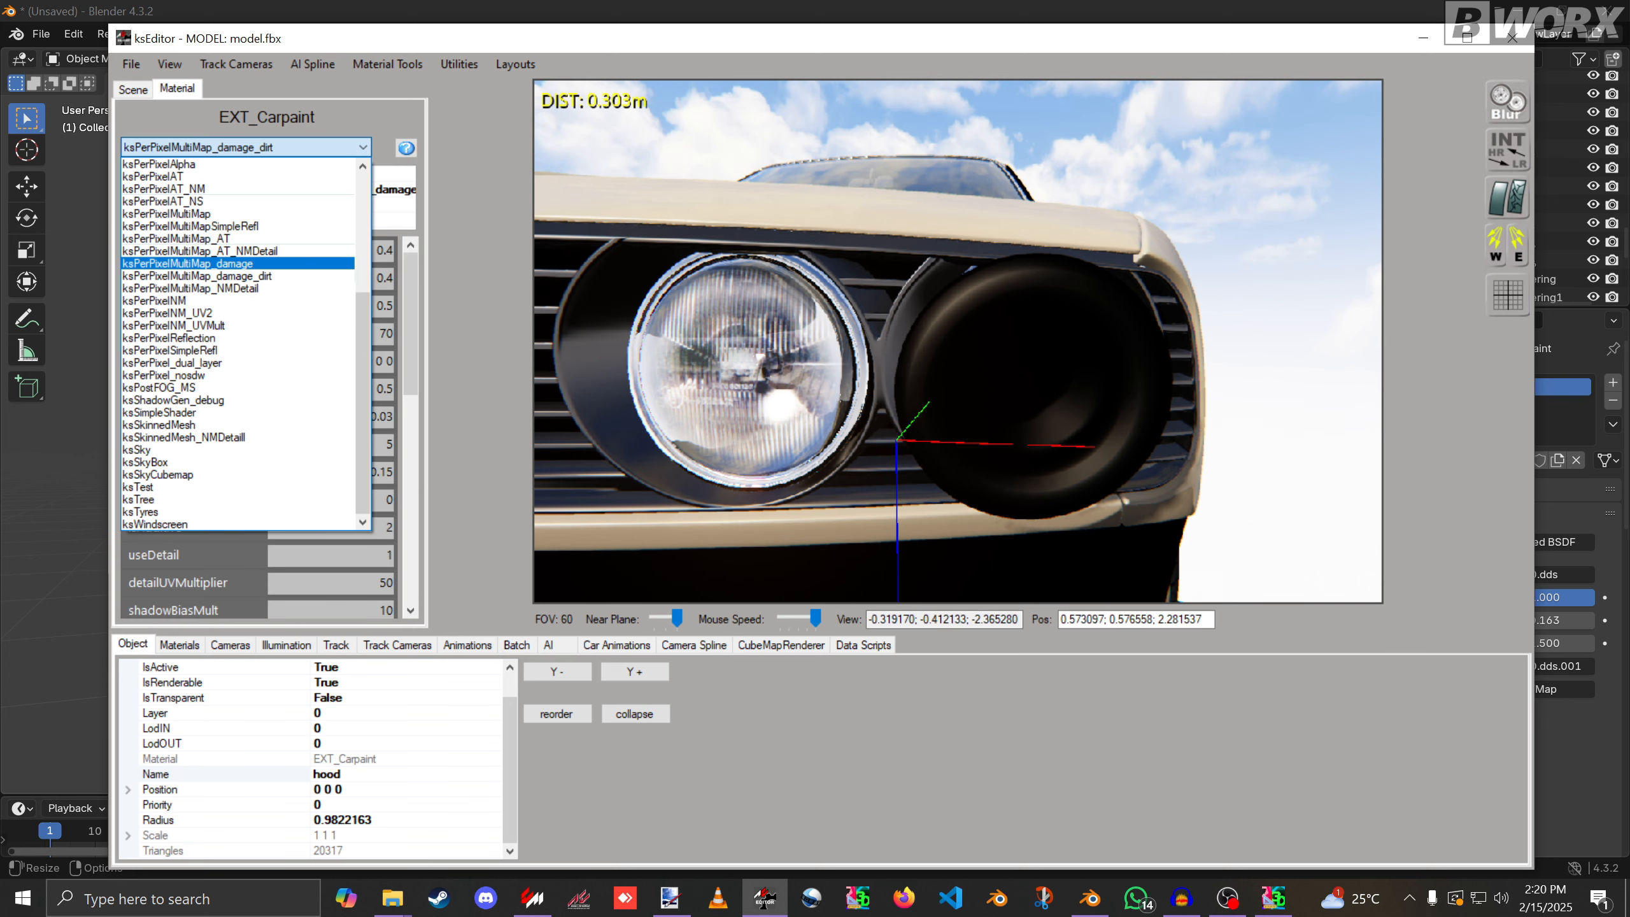
key("Return")
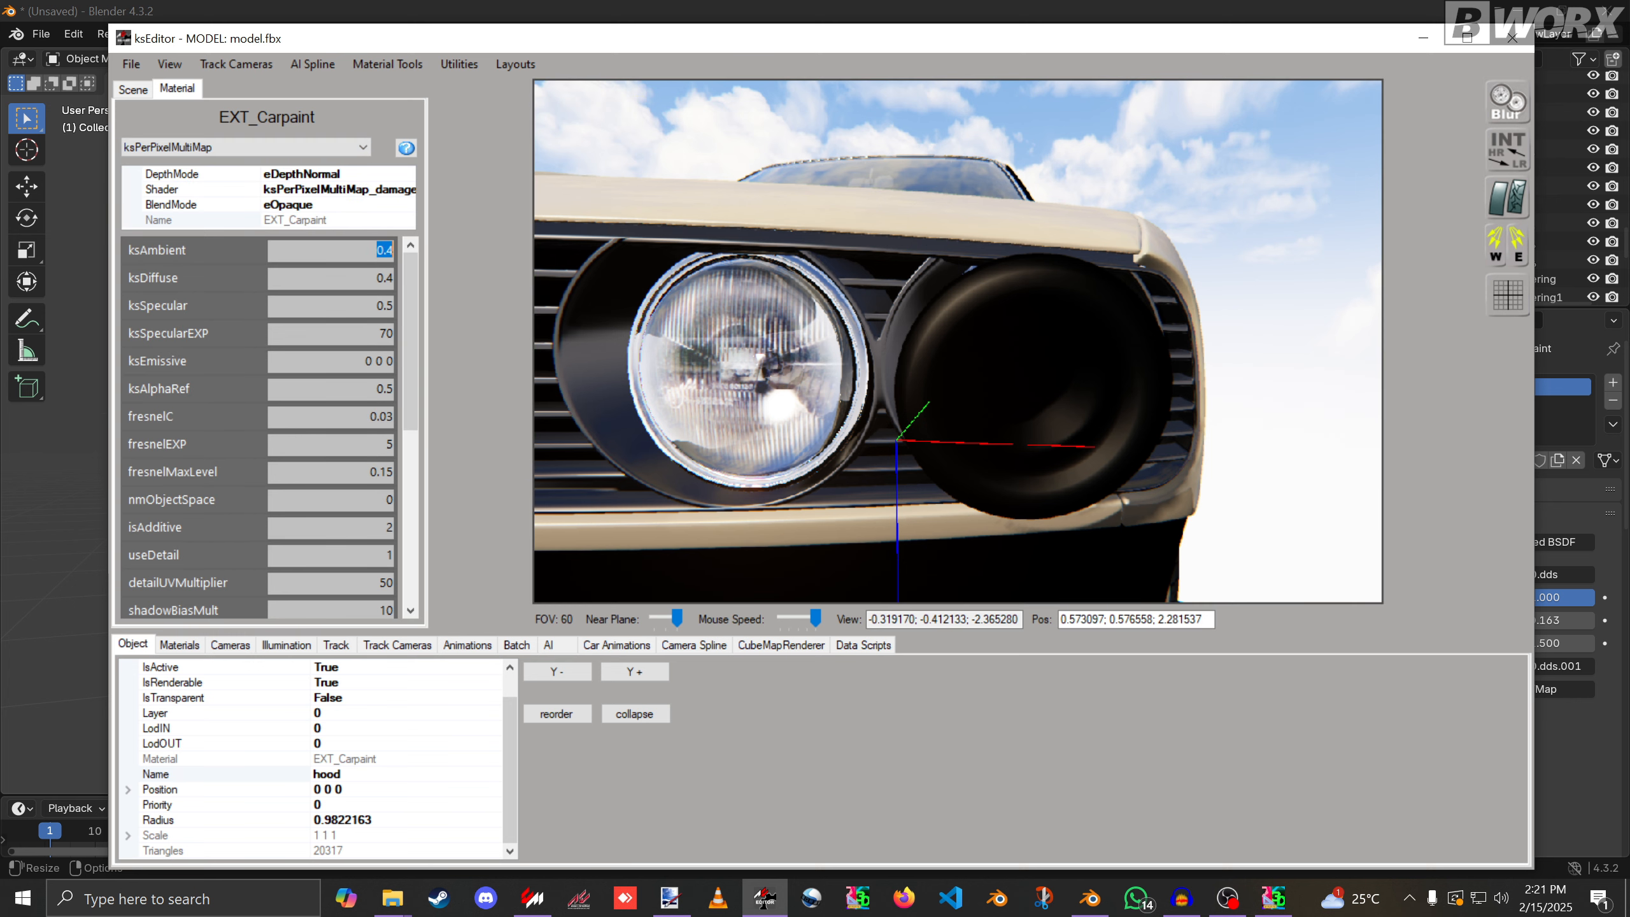
scroll(259, 427, "down", 5)
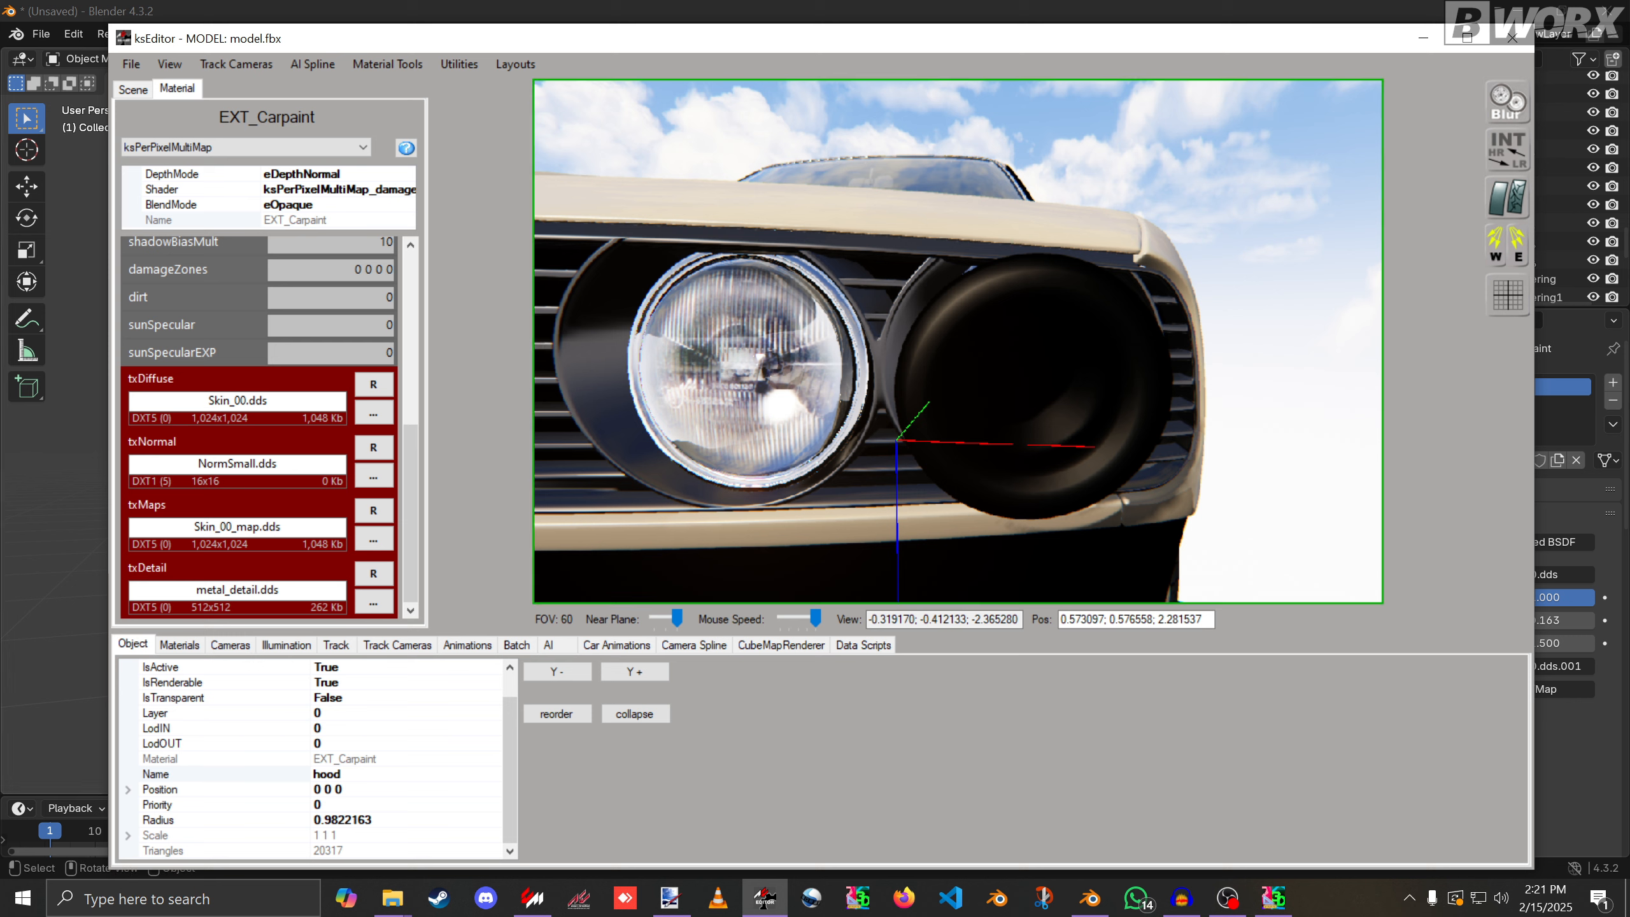
Examine the intake stack at the front of the car and the texture slot of its material.
left_click(1030, 385)
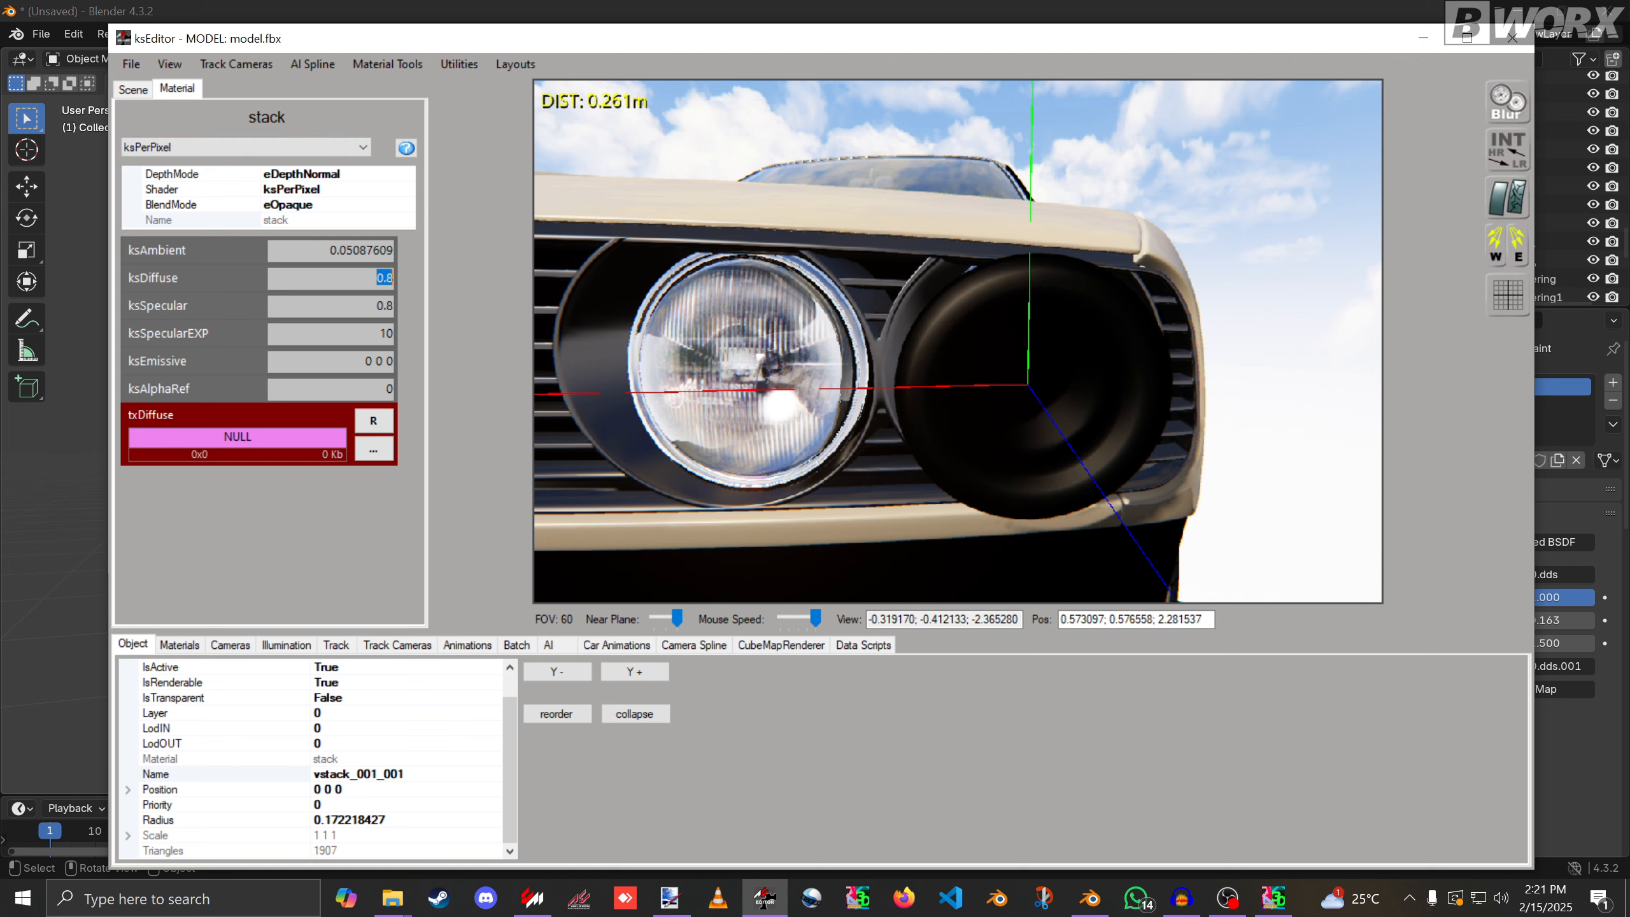
right_click_drag(958, 341, 784, 384)
left_click(784, 385)
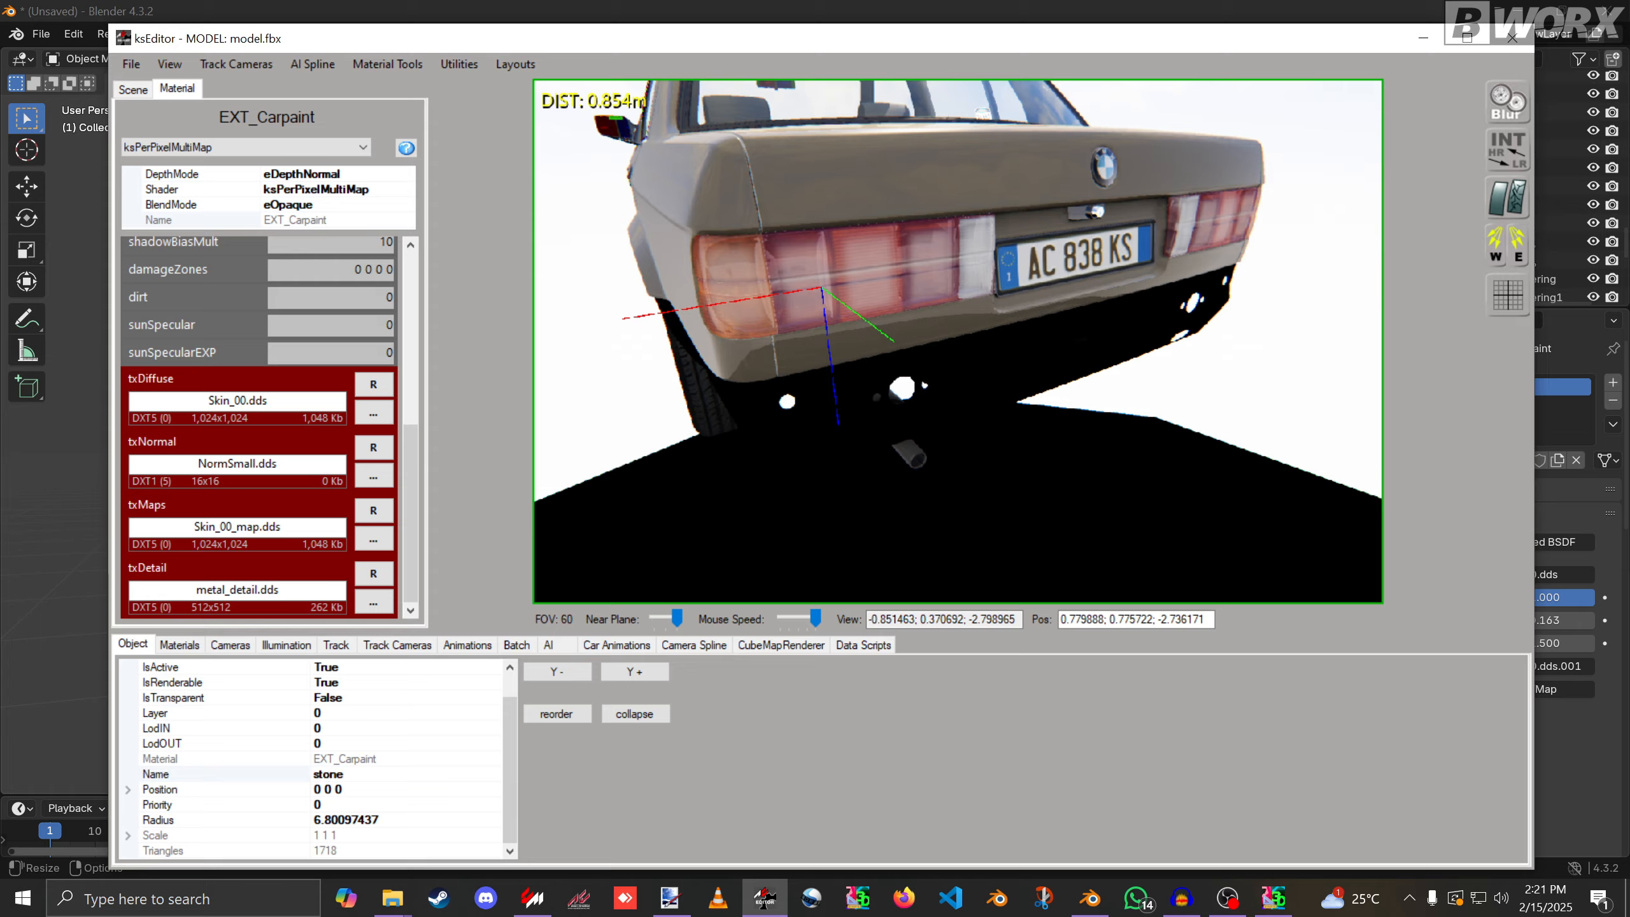
left_click_drag(706, 353, 881, 343)
scroll(958, 341, "down", 3)
scroll(958, 341, "up", 3)
scroll(958, 341, "down", 3)
scroll(958, 342, "up", 3)
scroll(958, 342, "up", 3)
left_click(794, 439, "ctrl")
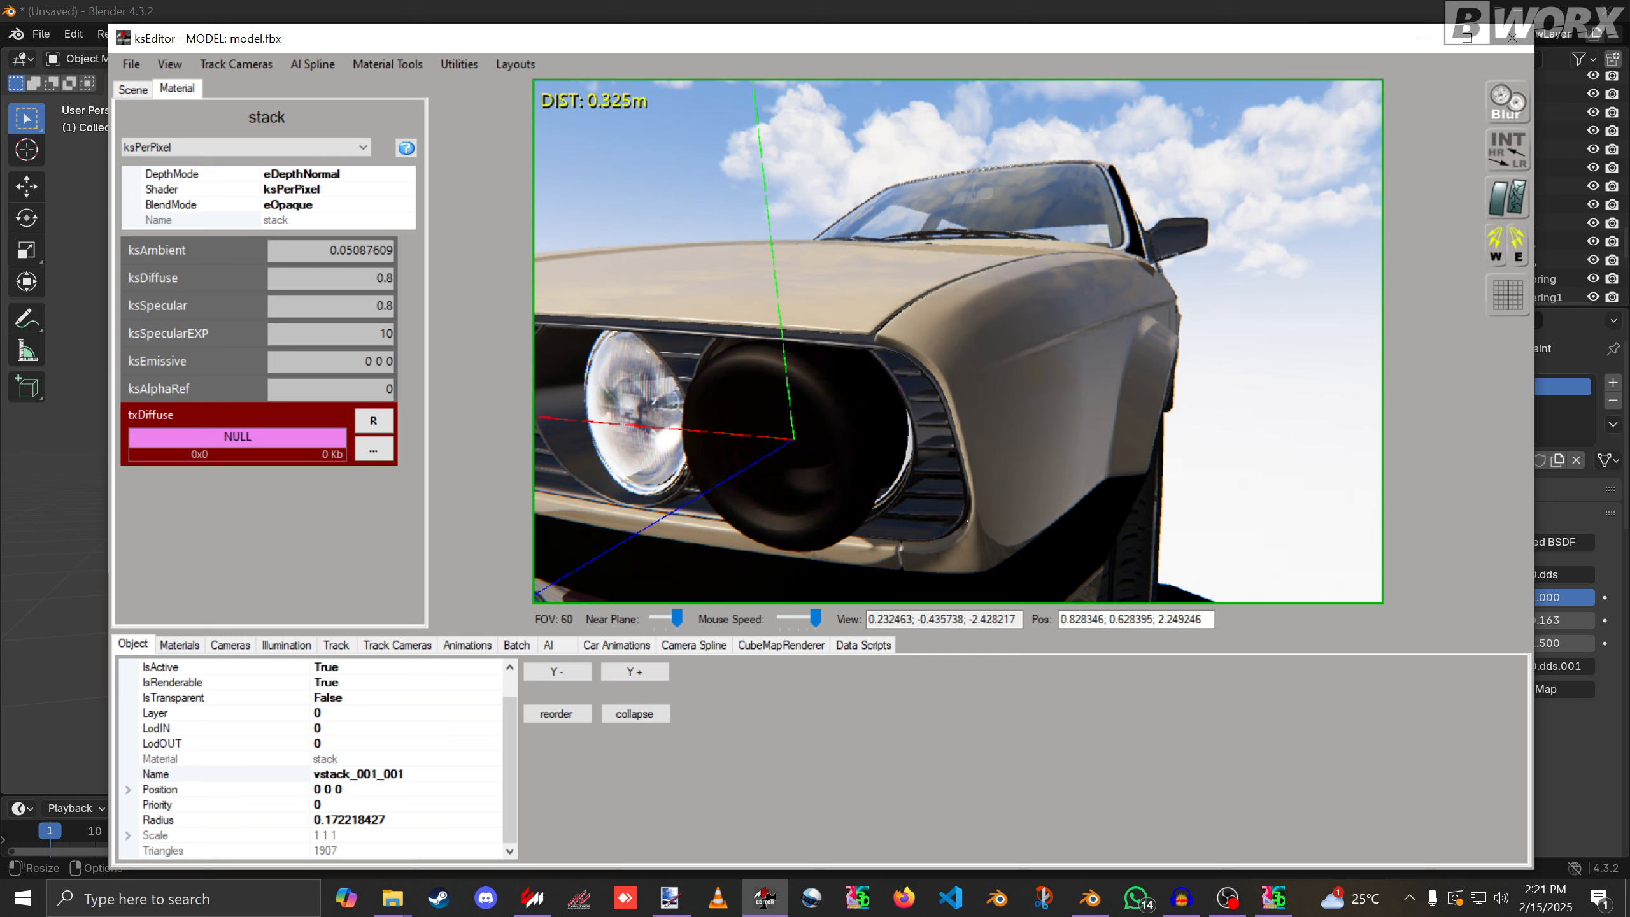
Look through the full material list for materials without a texture and check the metal and stack entries.
left_click(789, 289, "ctrl")
left_click(180, 644)
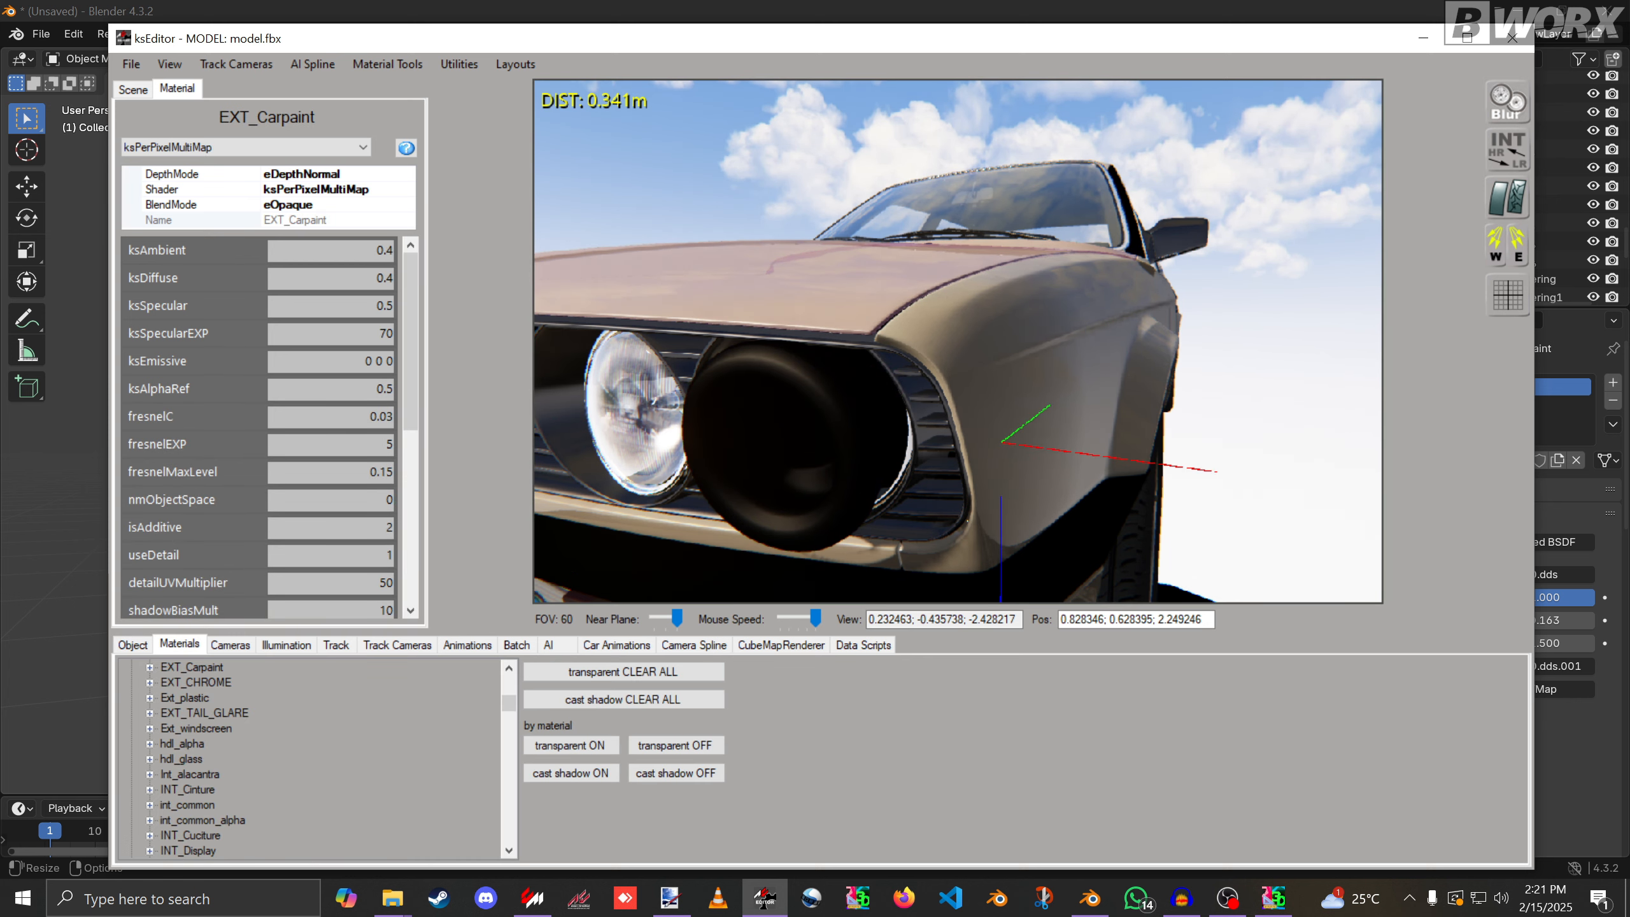
scroll(310, 759, "up", 5)
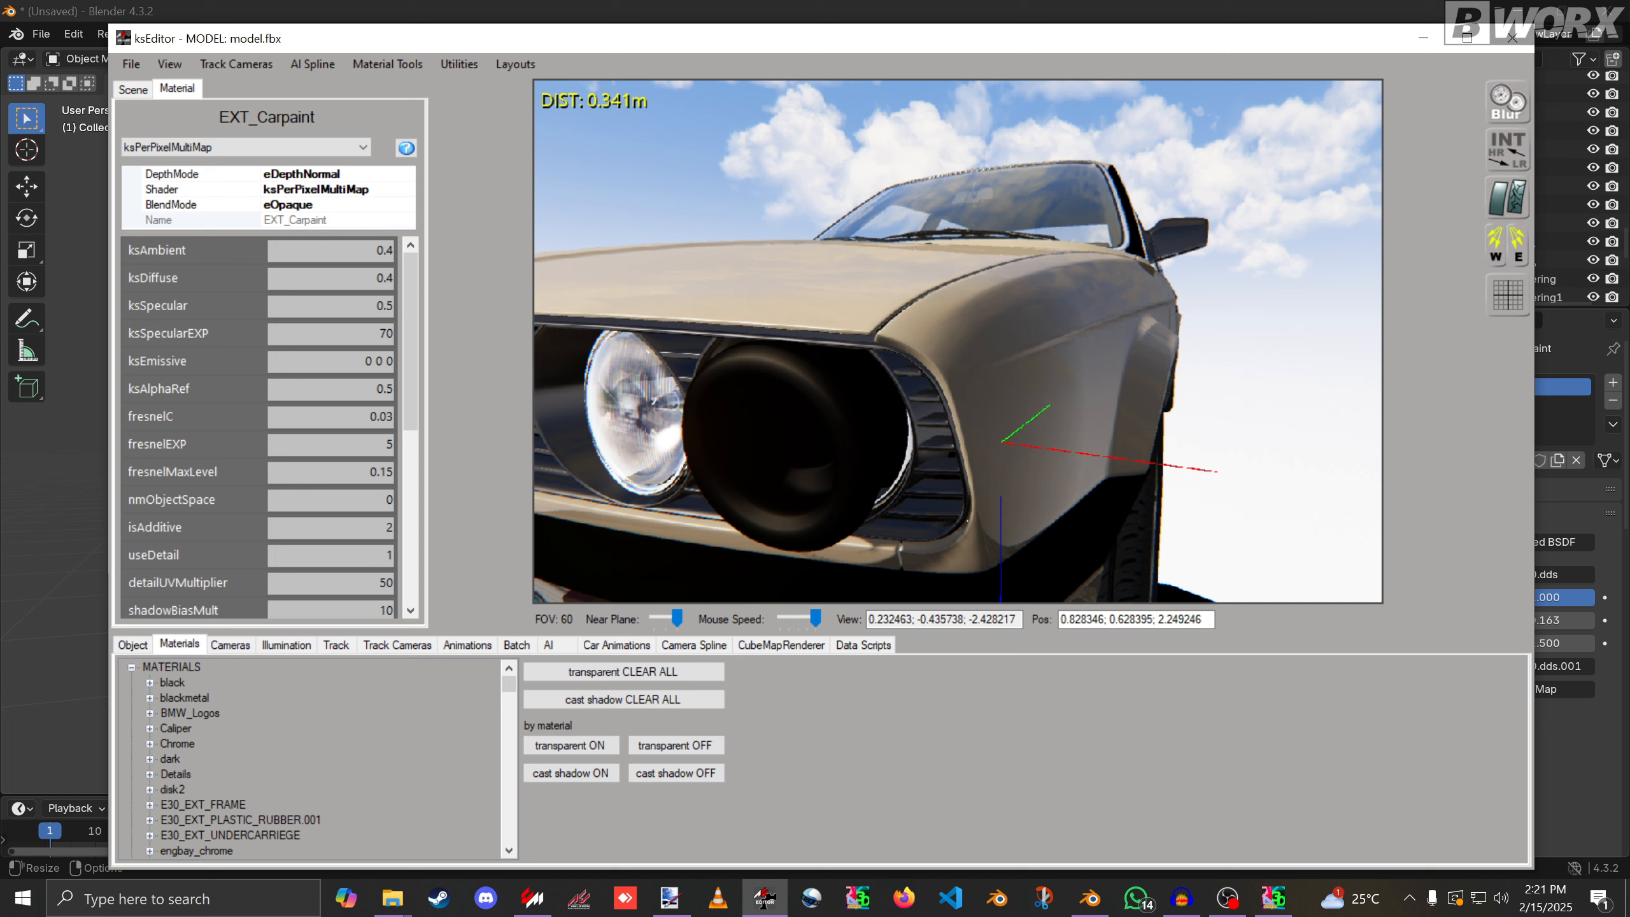
scroll(309, 759, "down", 6)
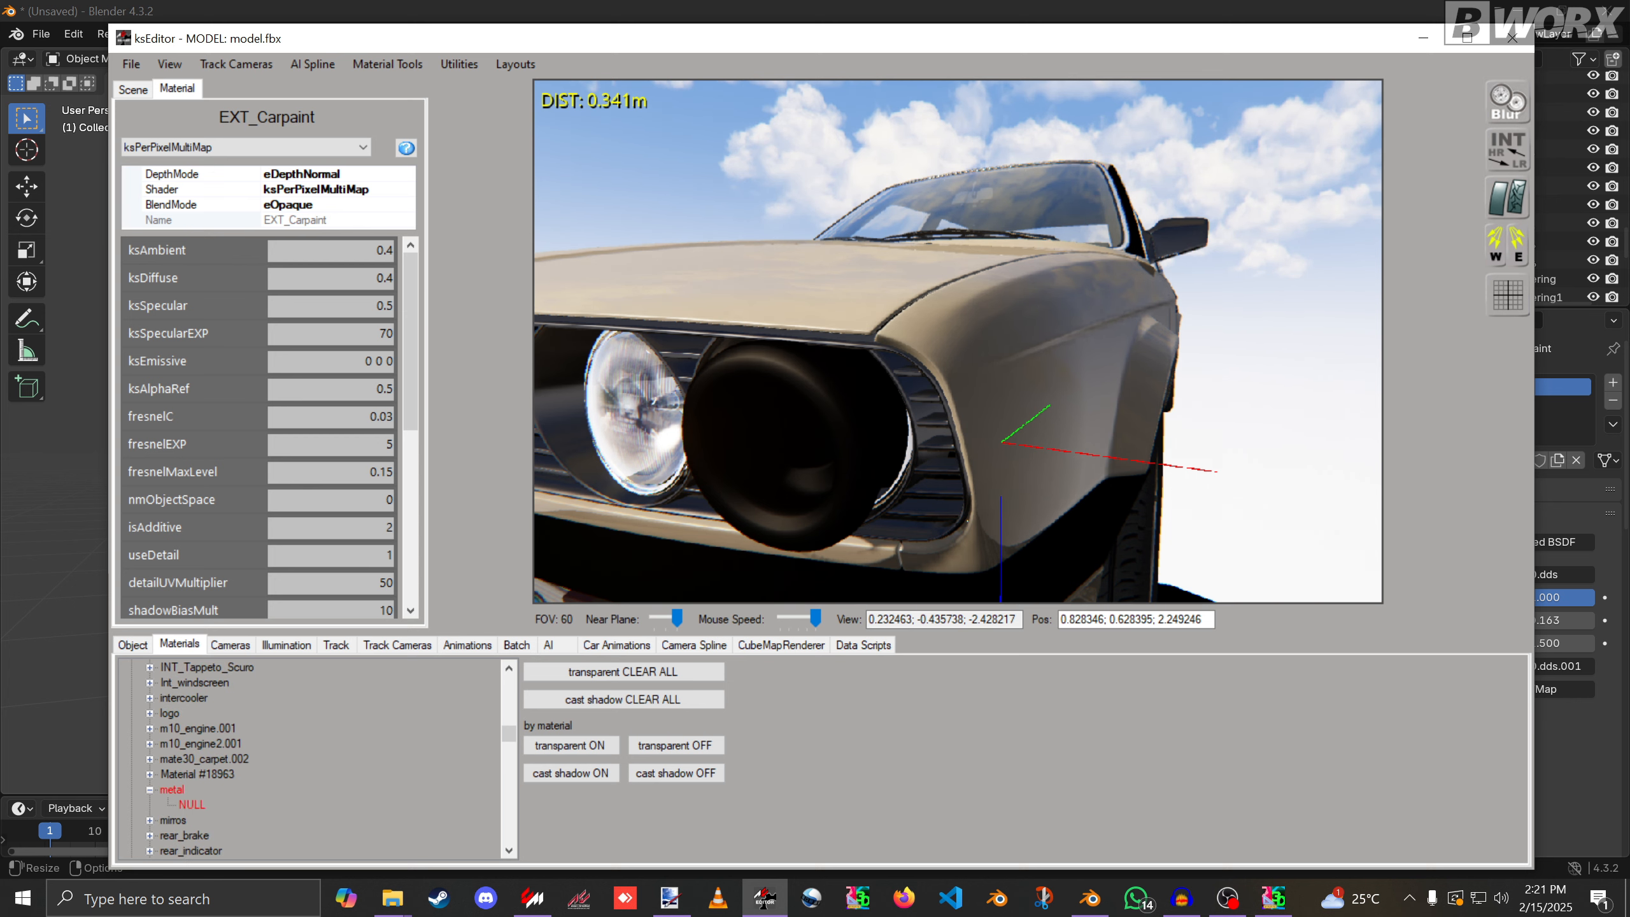
left_click(172, 790)
scroll(171, 789, "down", 3)
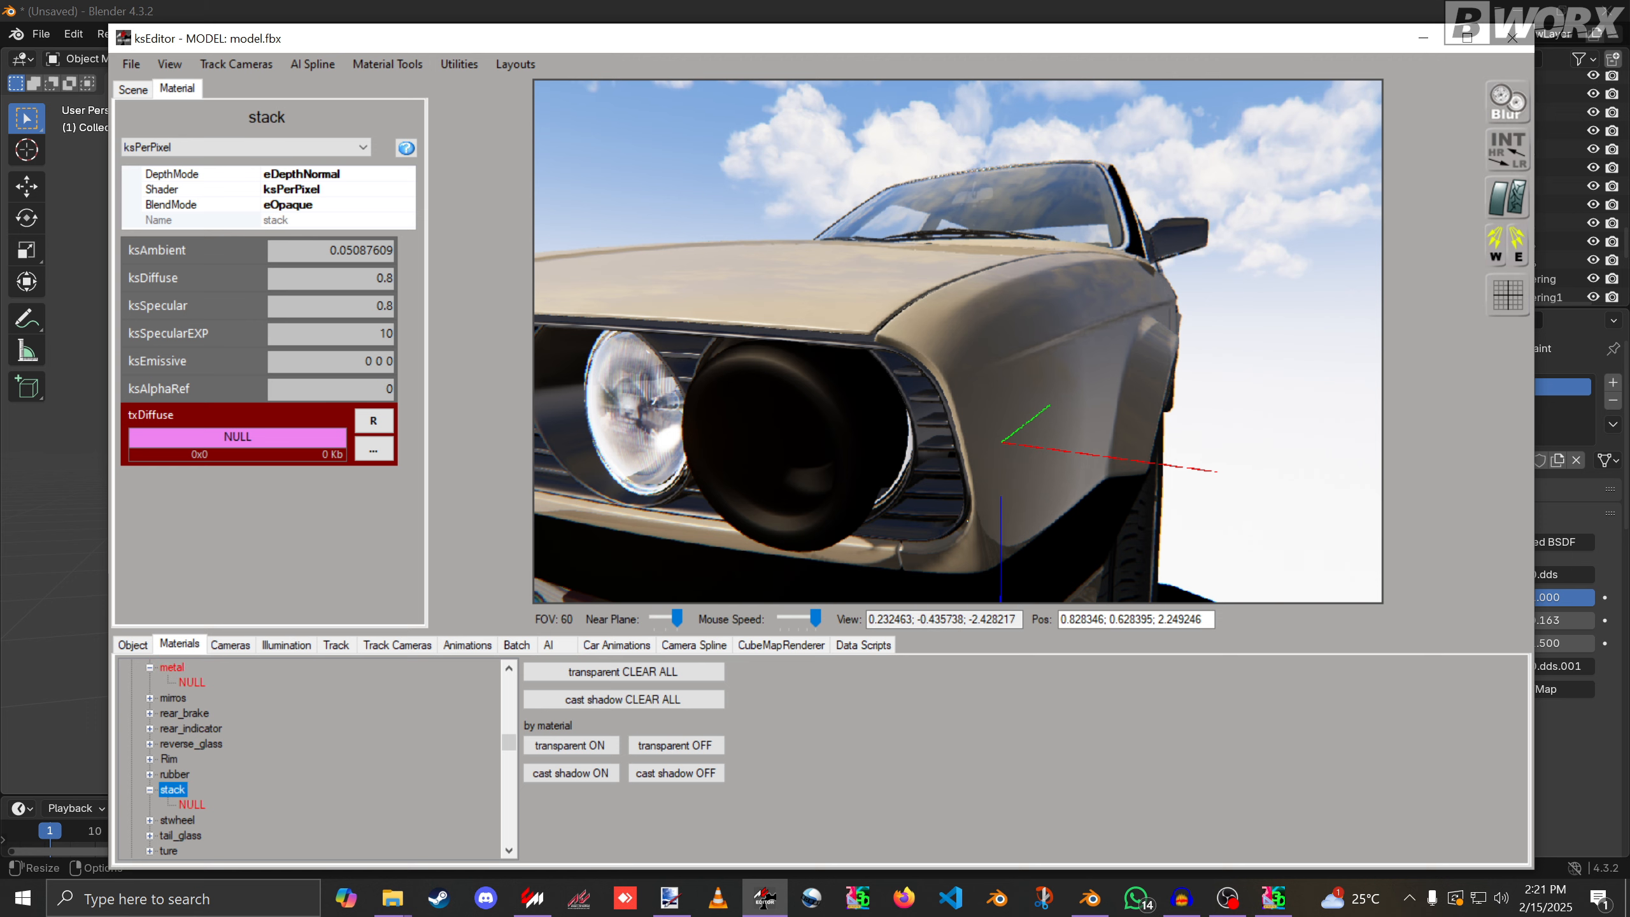
left_click(958, 341)
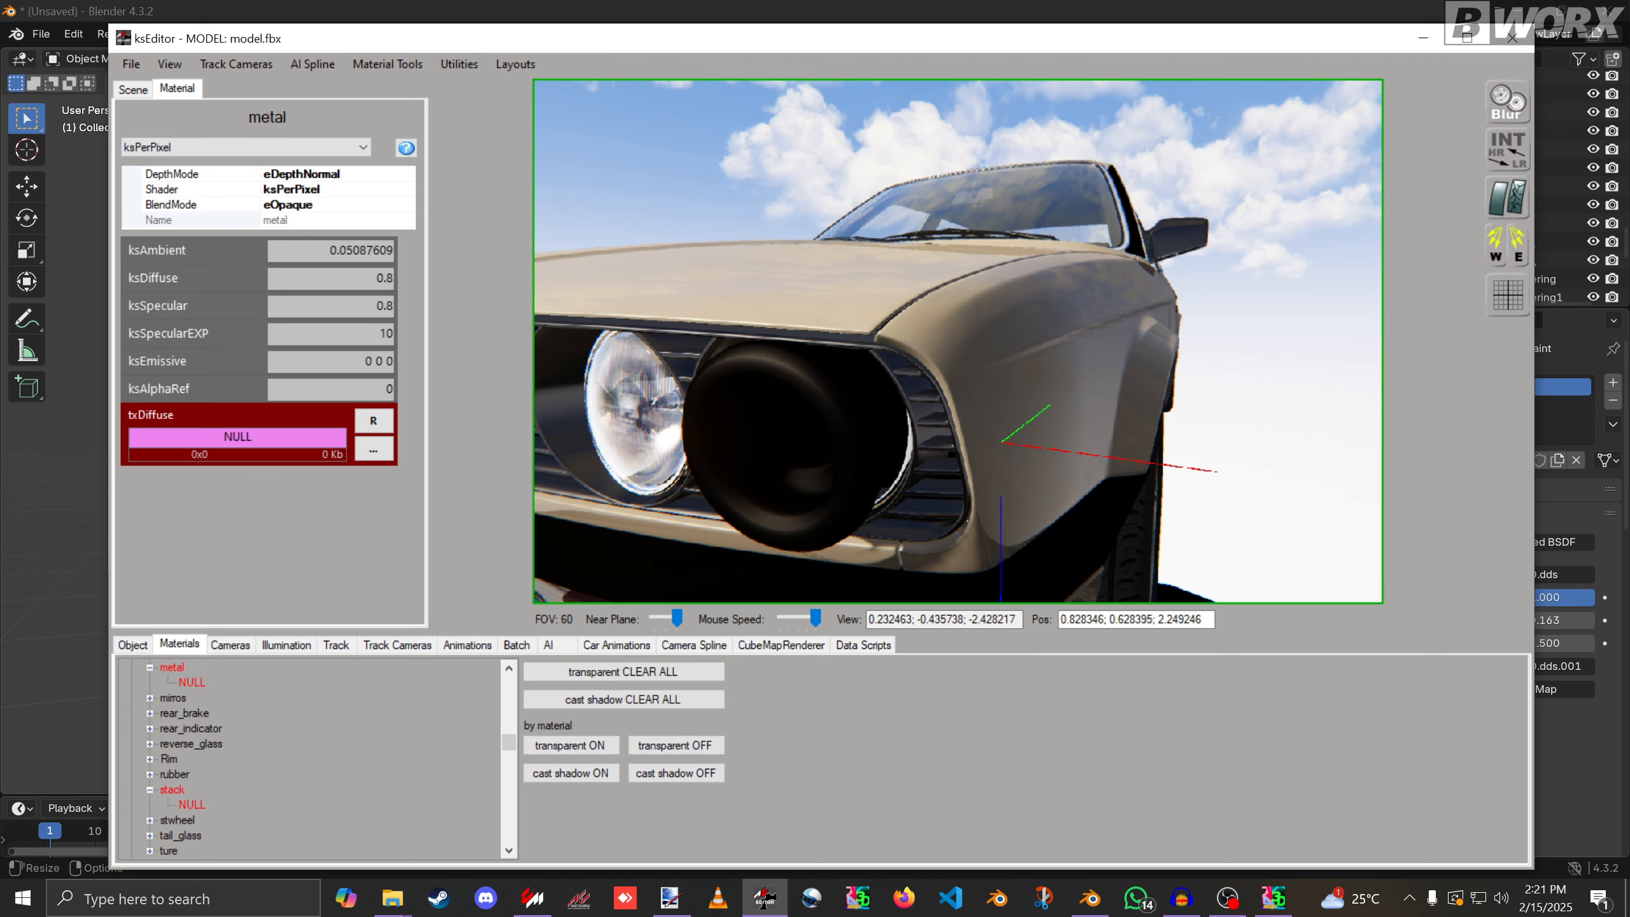
Identify the geometry under the hood that uses the metal material.
key("w")
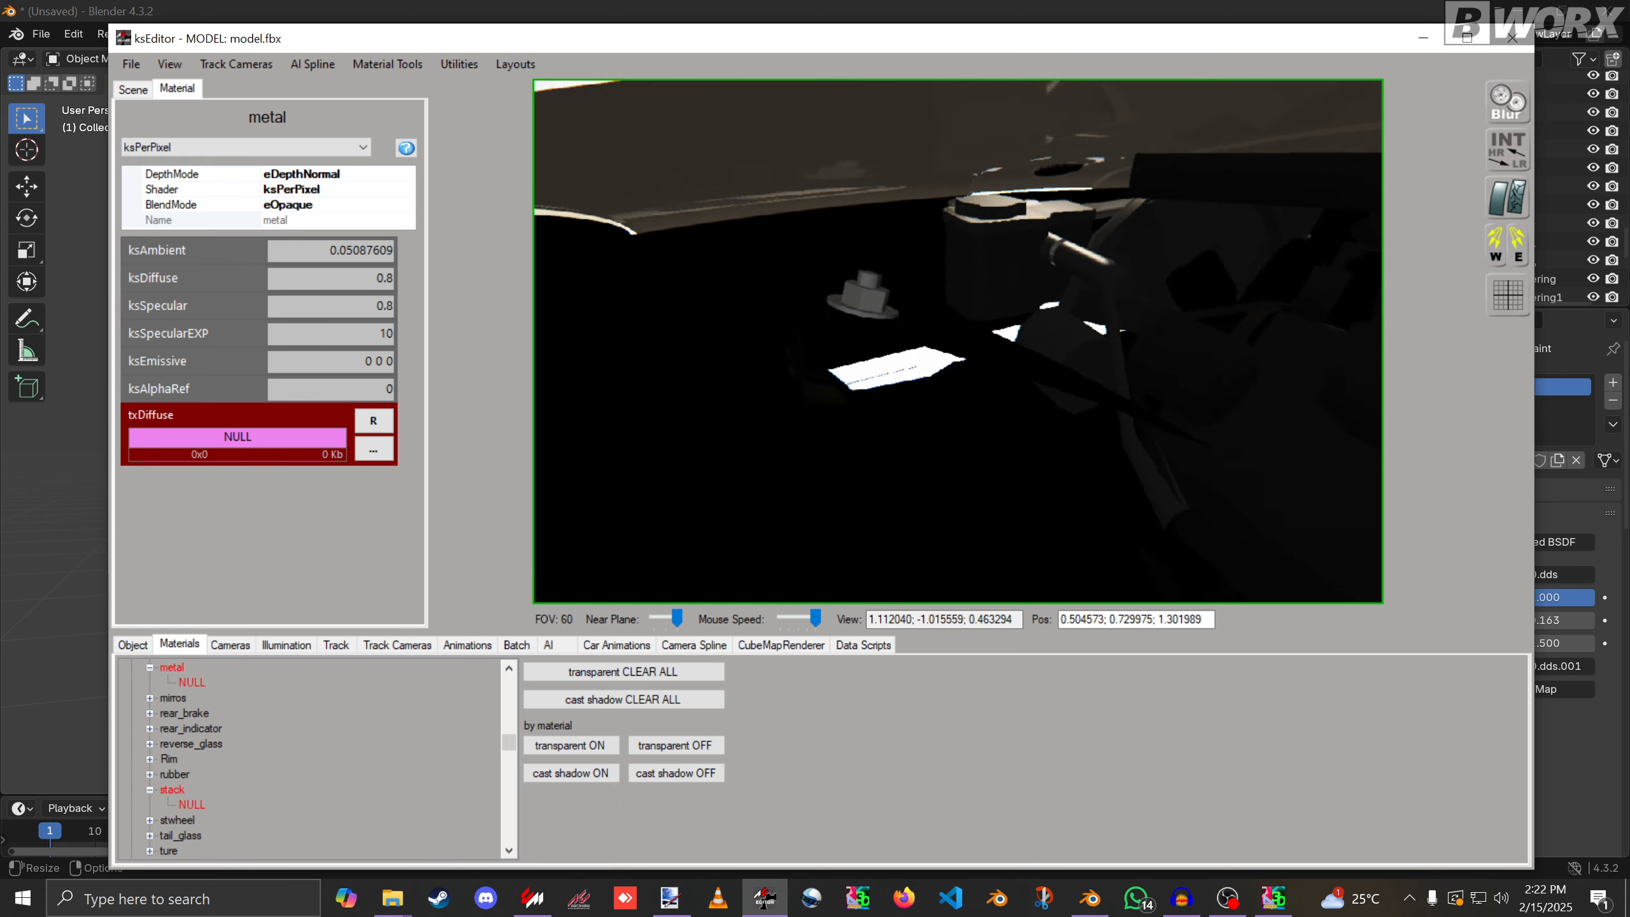
key("w")
key("s")
left_click(957, 342)
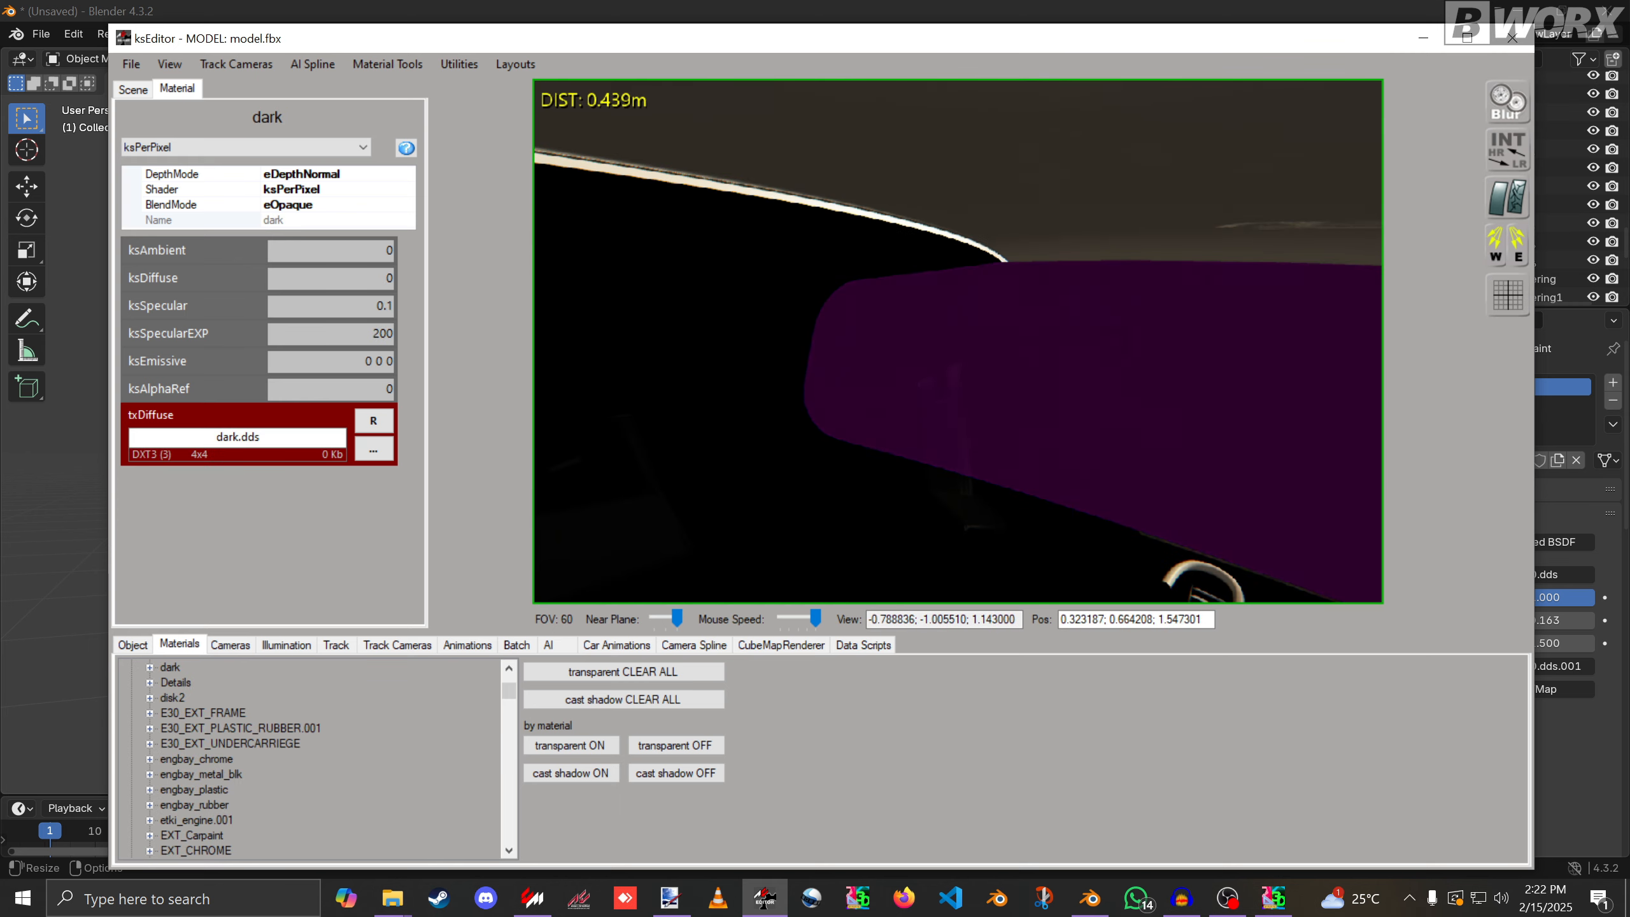
left_click(949, 443)
left_click(1014, 395)
left_click(917, 321)
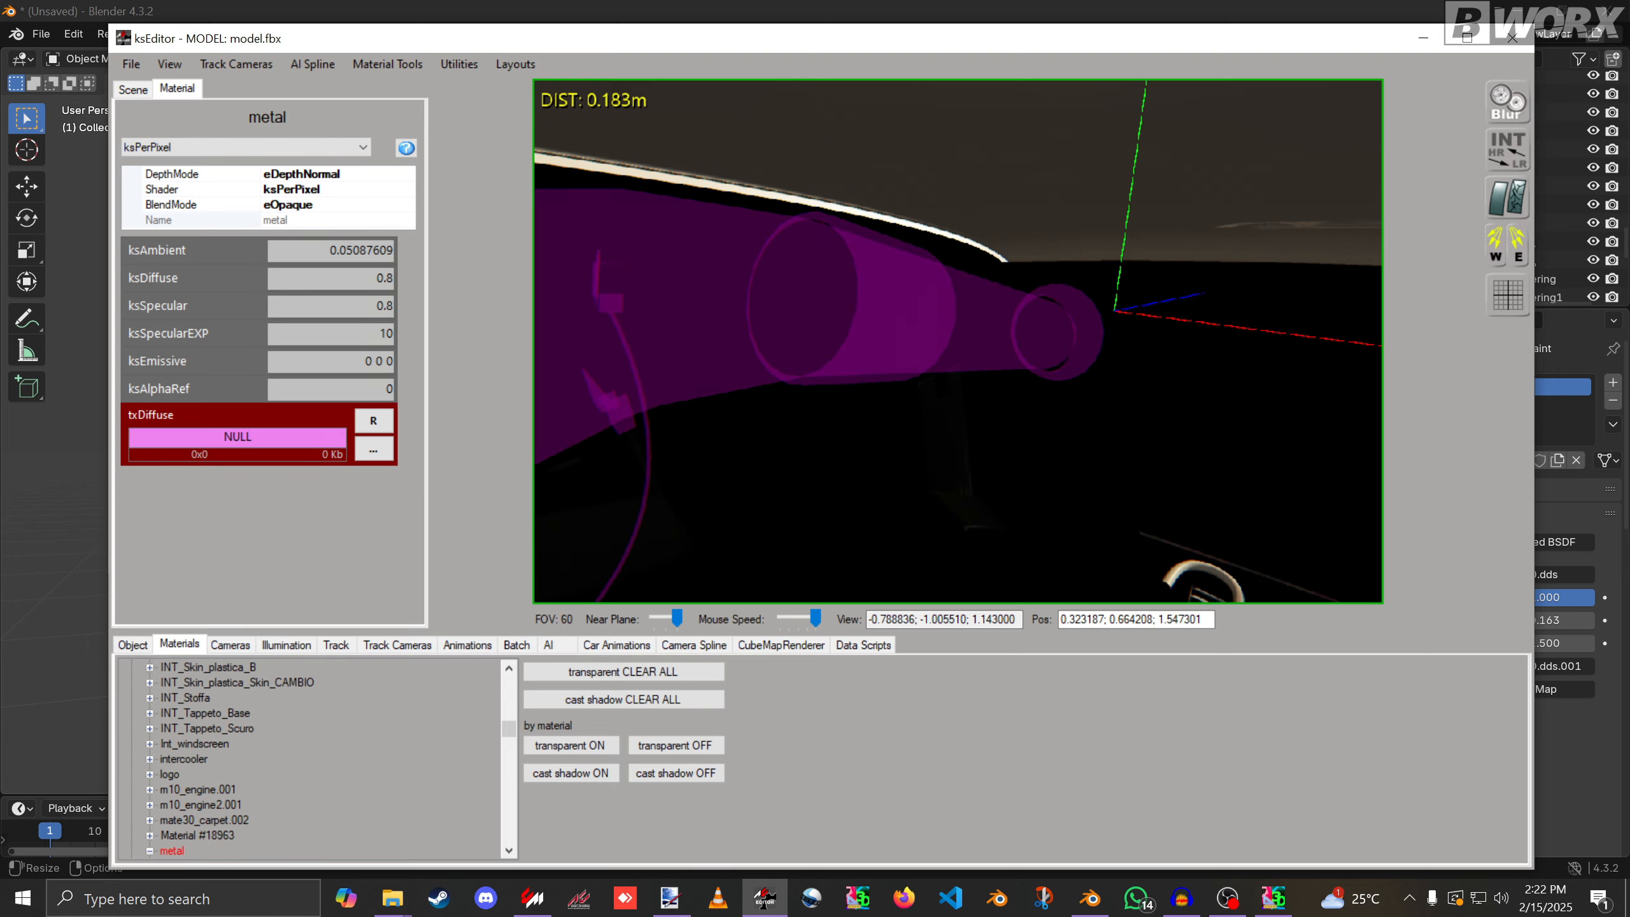
Check the intake stack's material from outside the car and compare it with the metal material.
key("s")
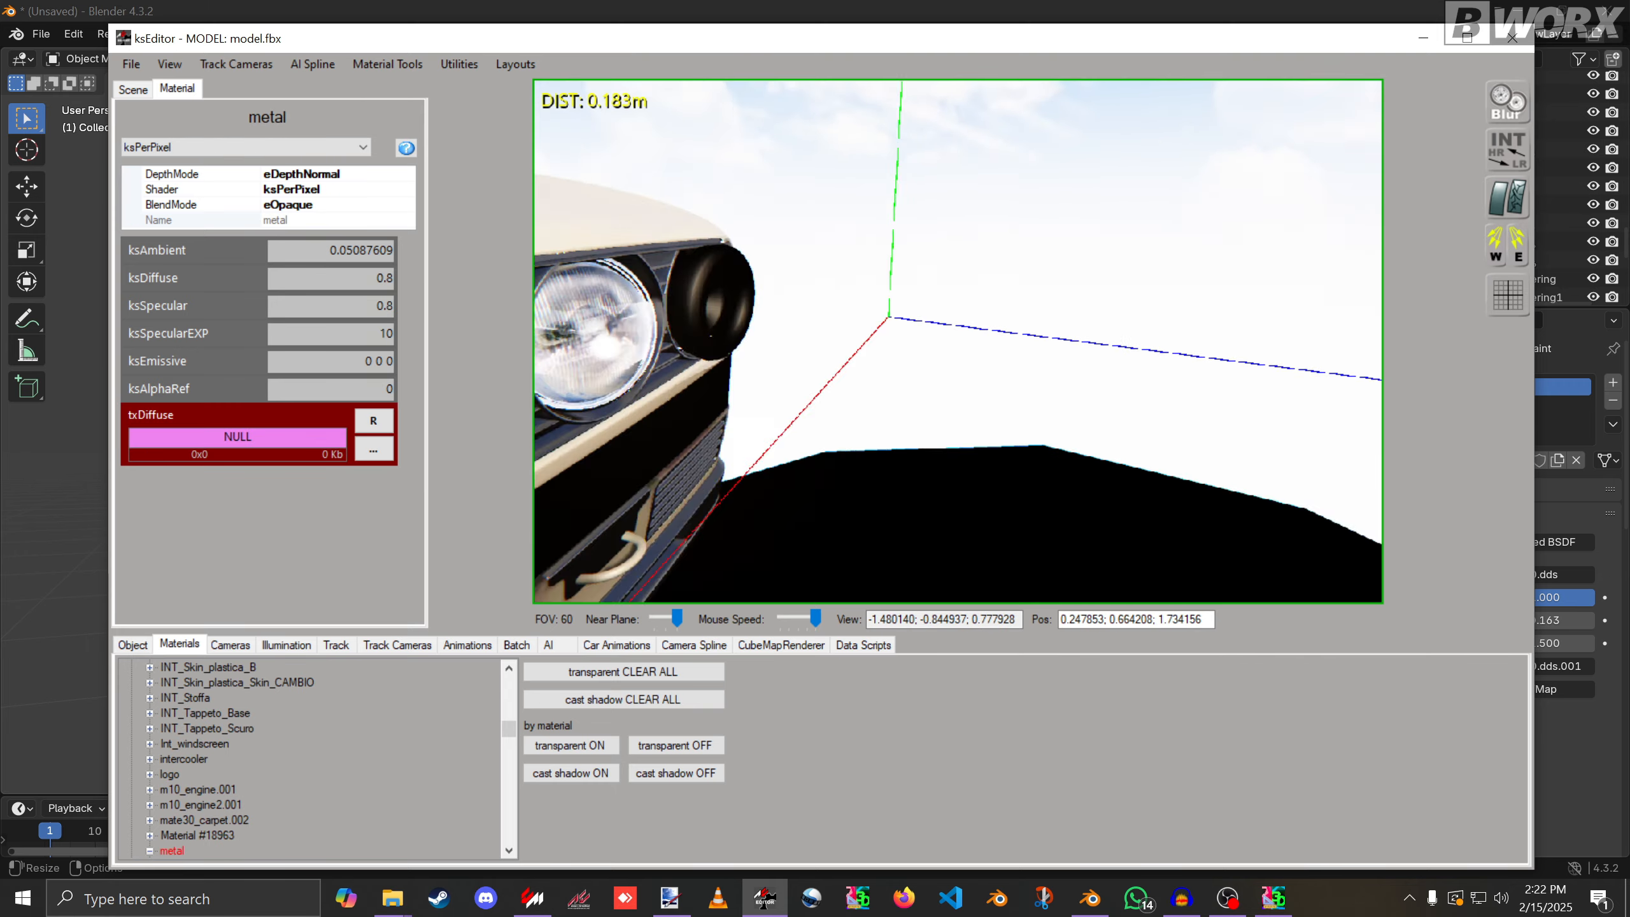
key("w")
left_click(839, 301)
key("w")
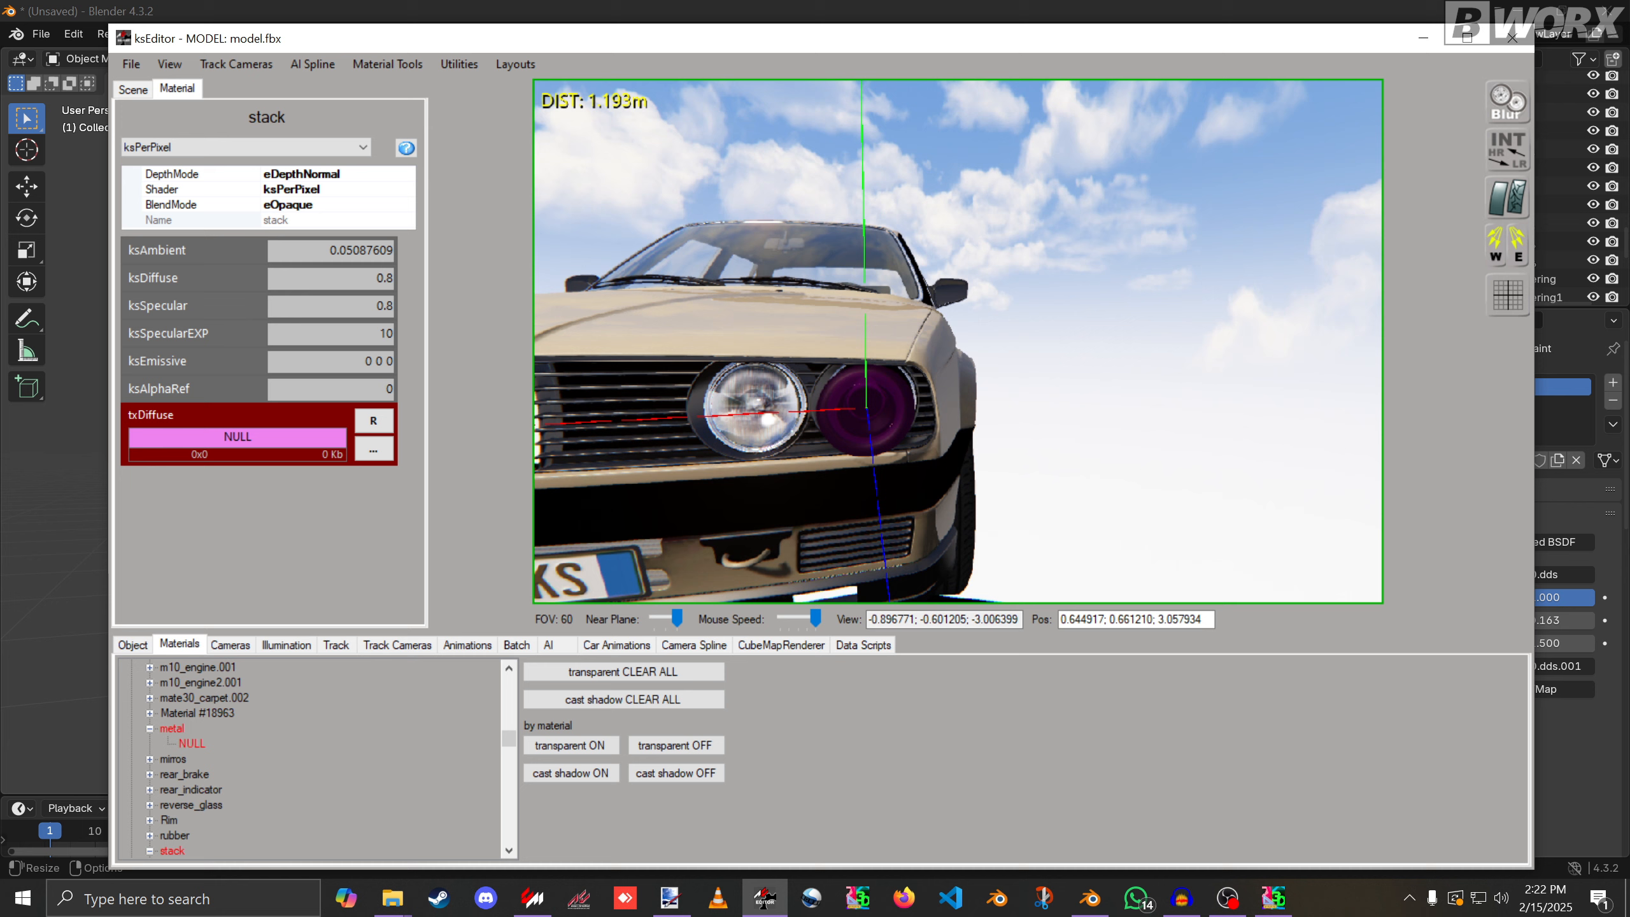
key("s")
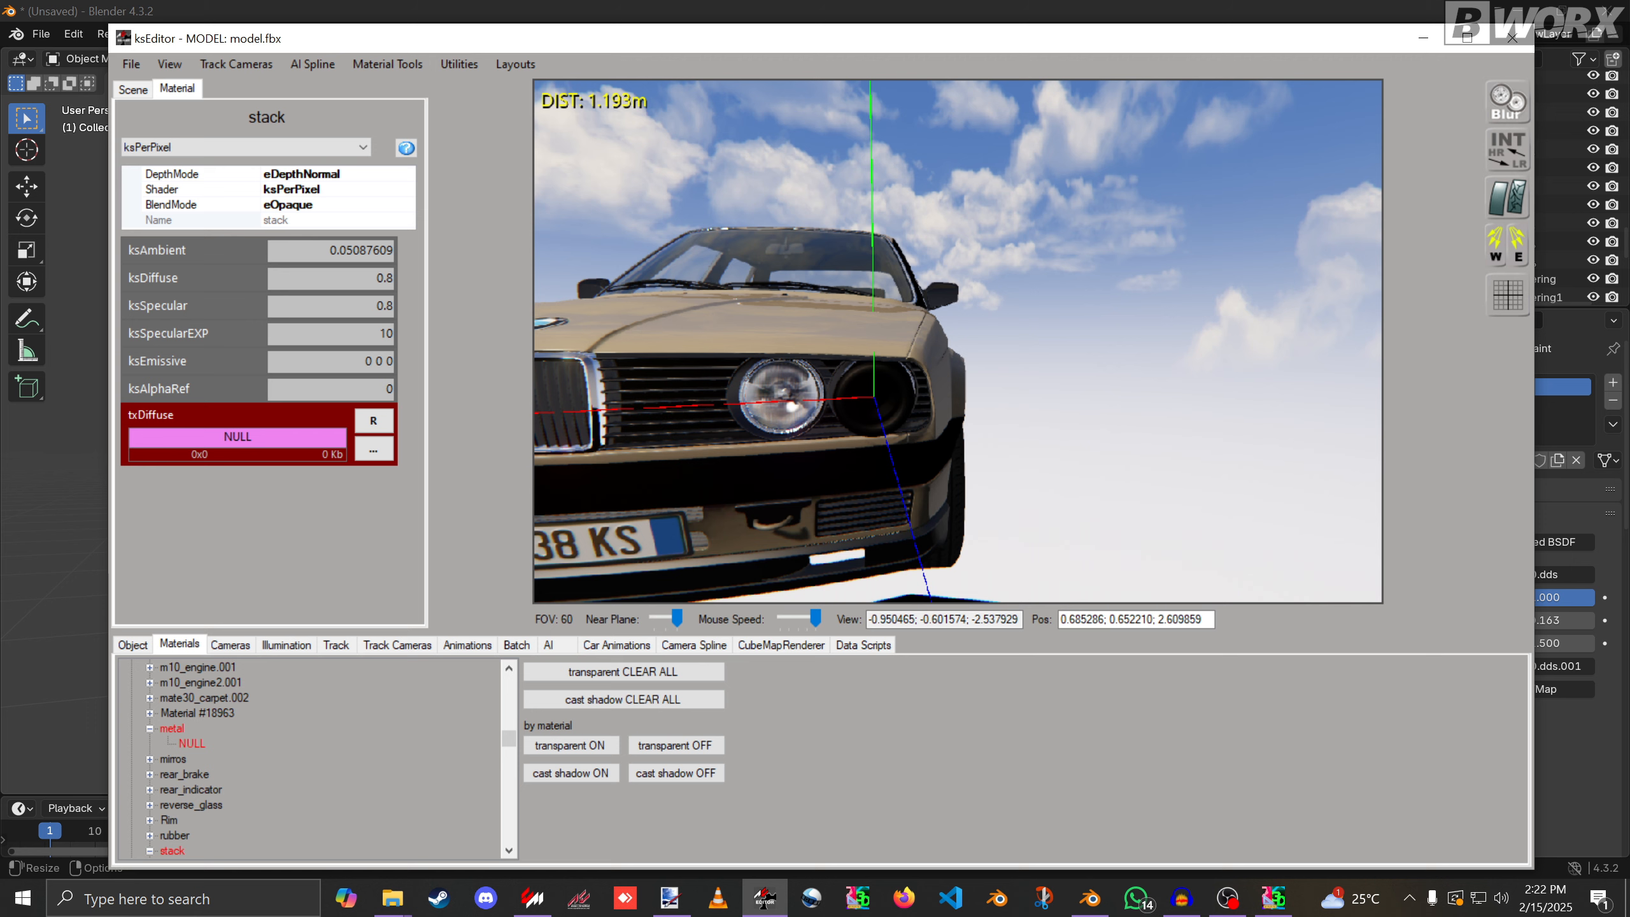
key("w")
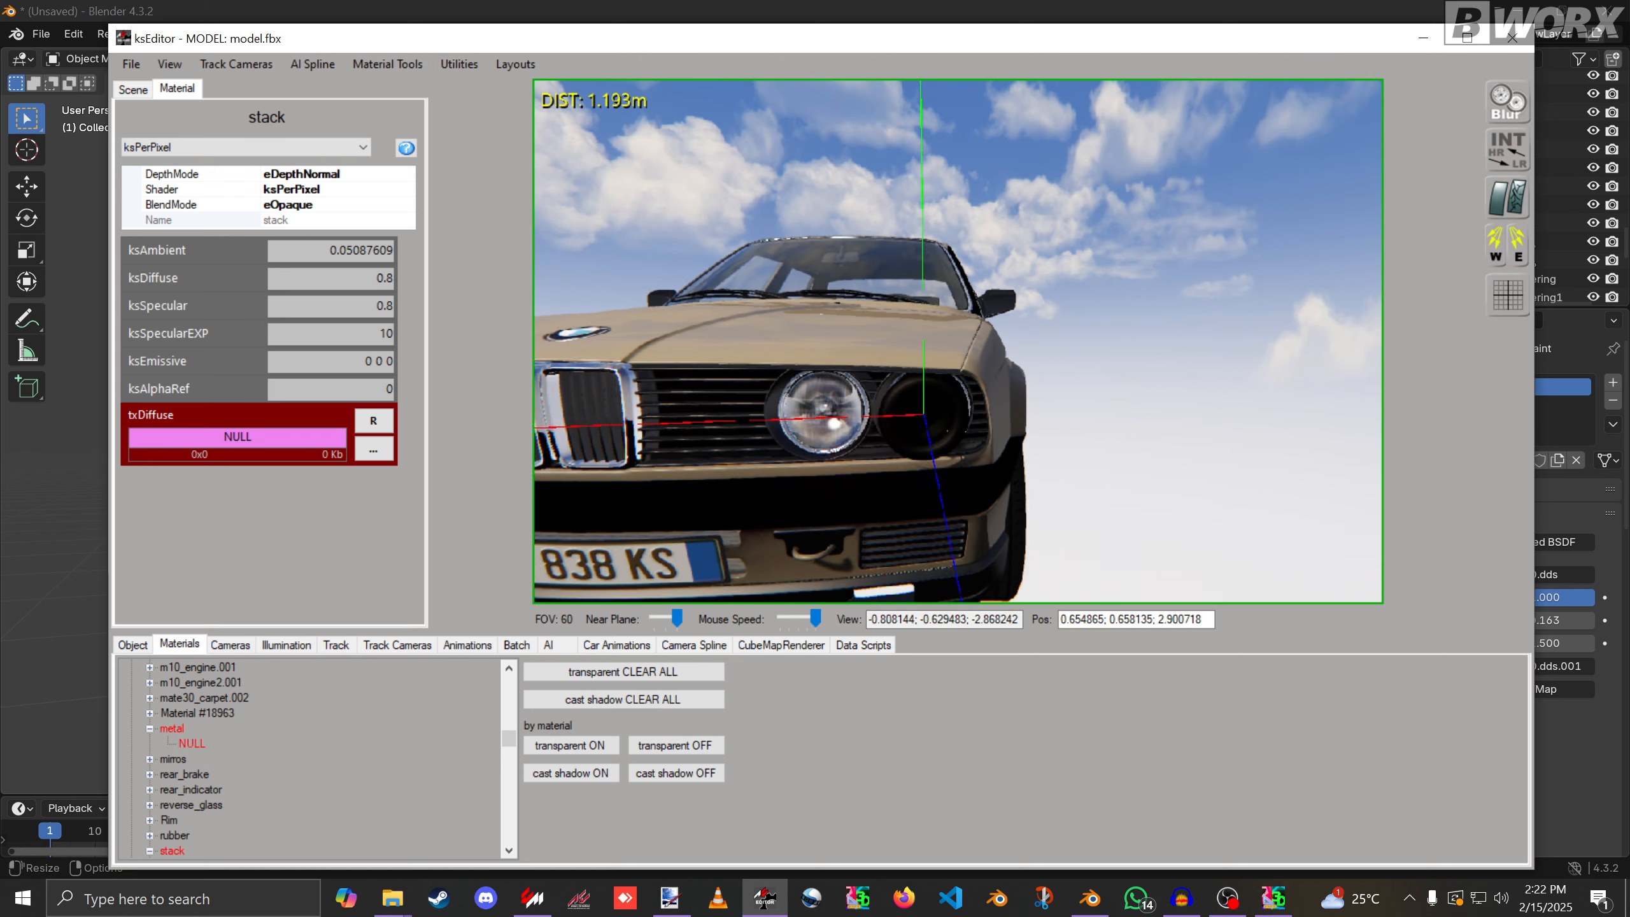
left_click(172, 729)
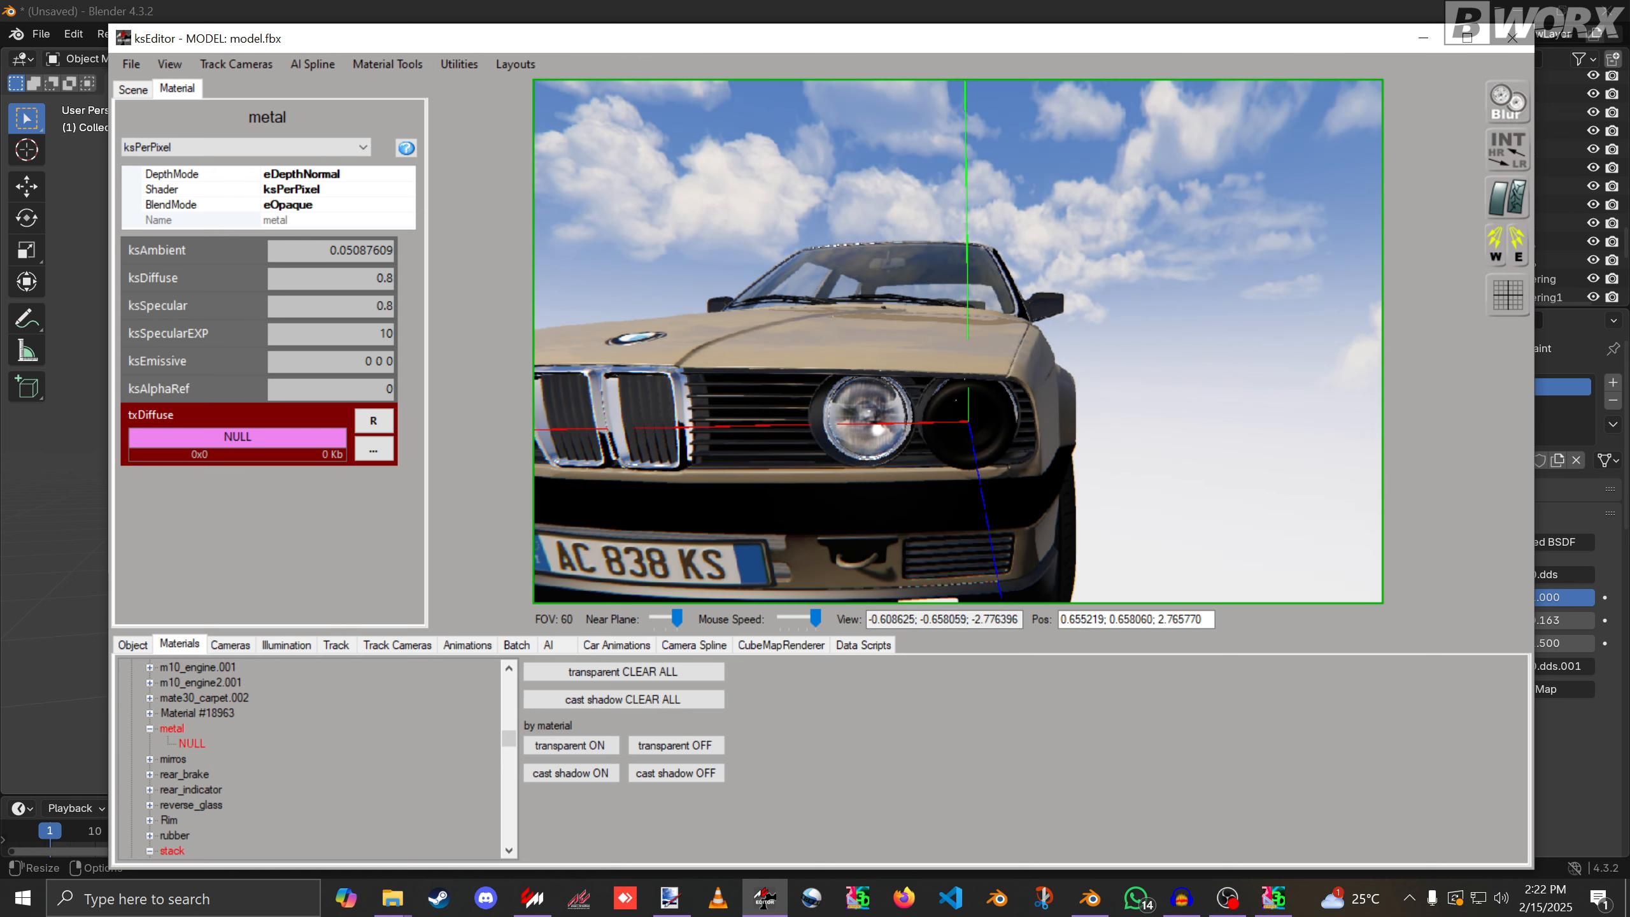
Copy the EXT_CHROME material from the front grille surrounds.
left_click(614, 404)
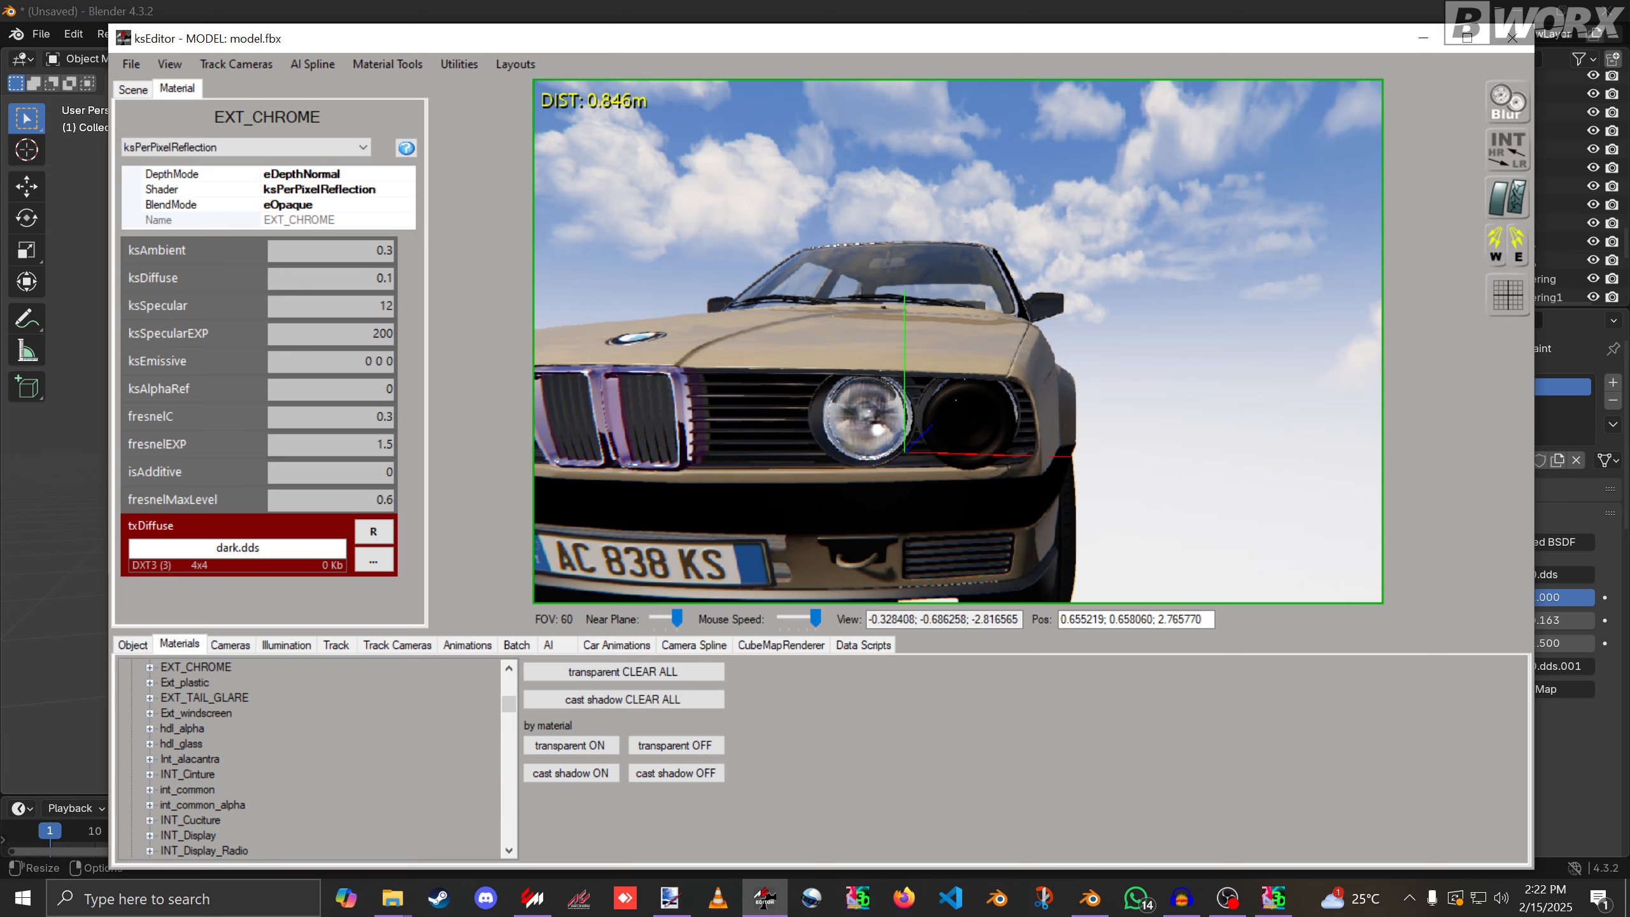
key("w")
key("a")
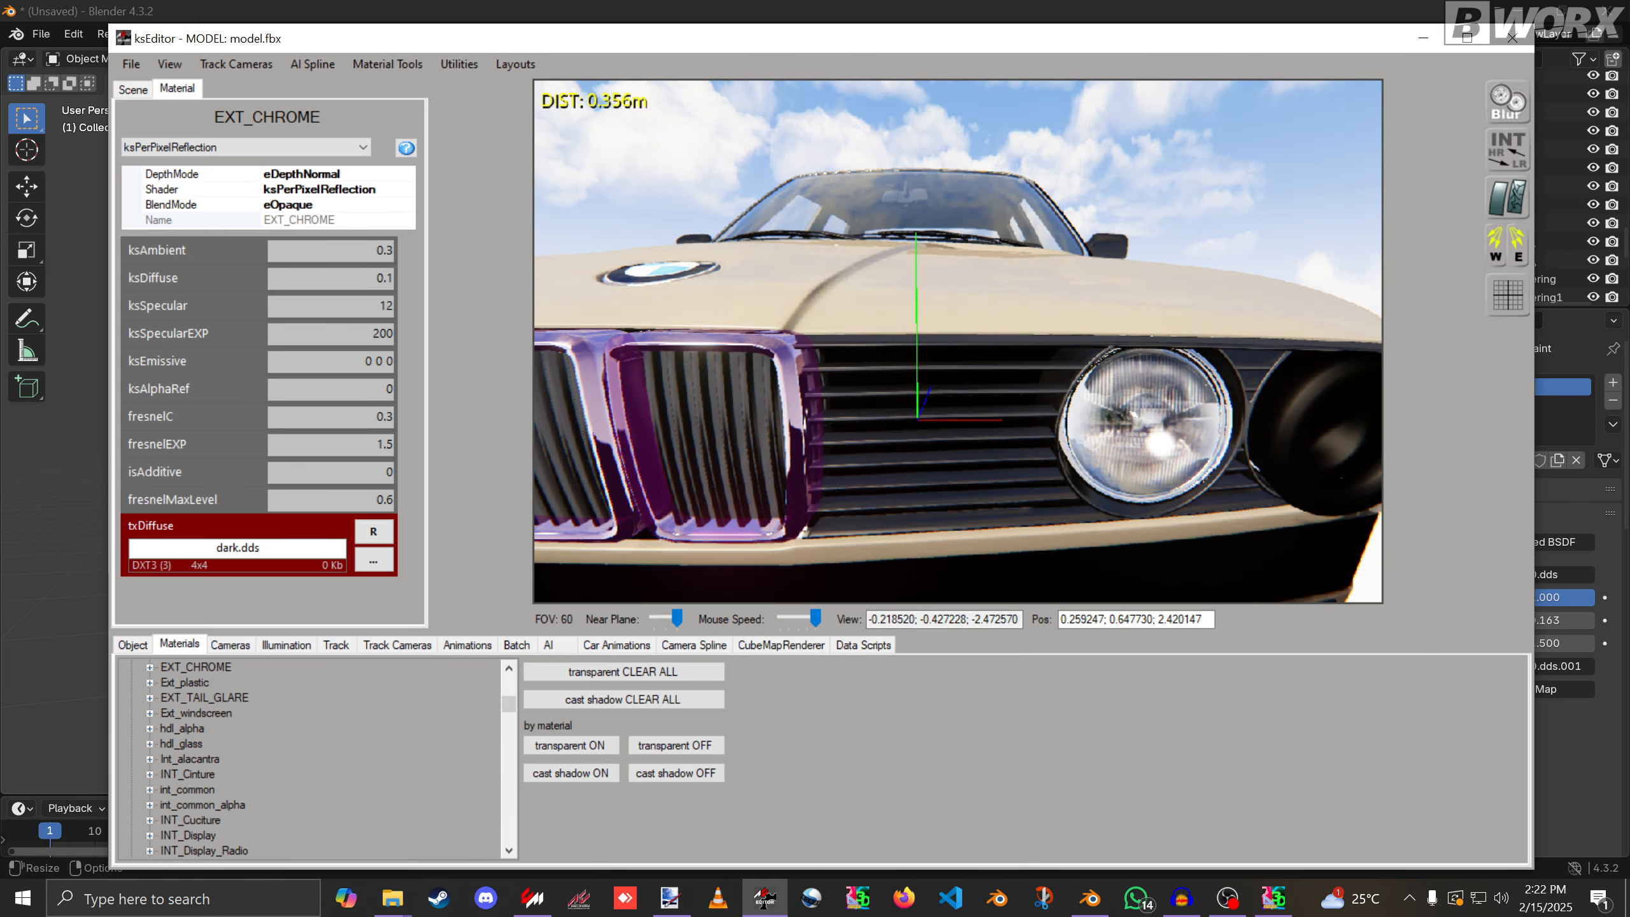
left_click(388, 63)
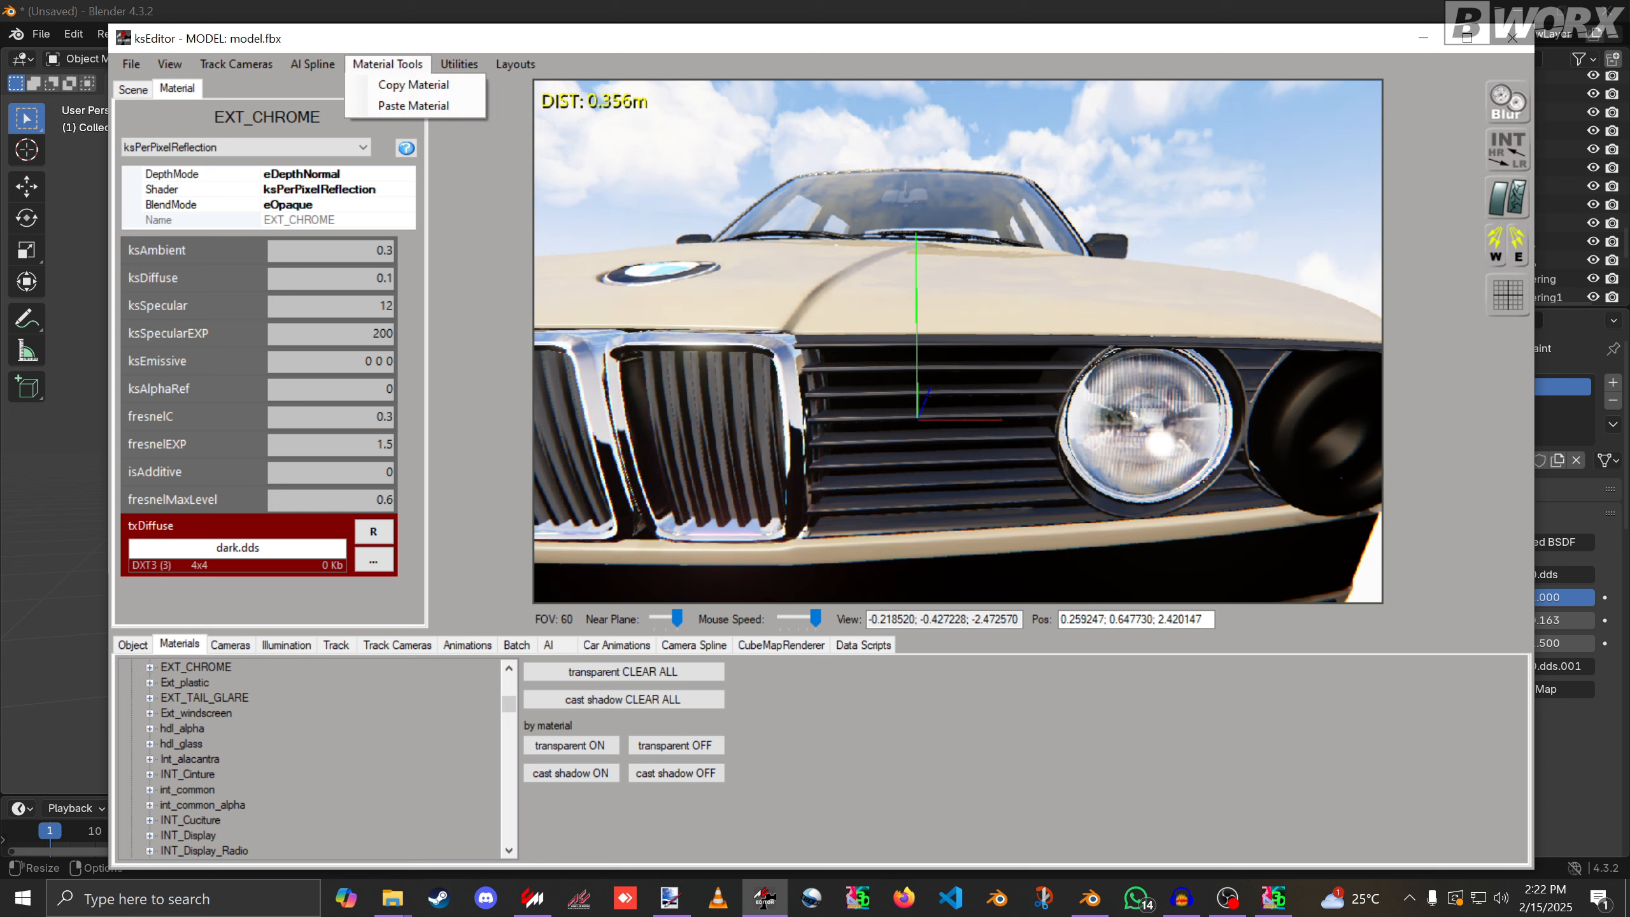
left_click(413, 84)
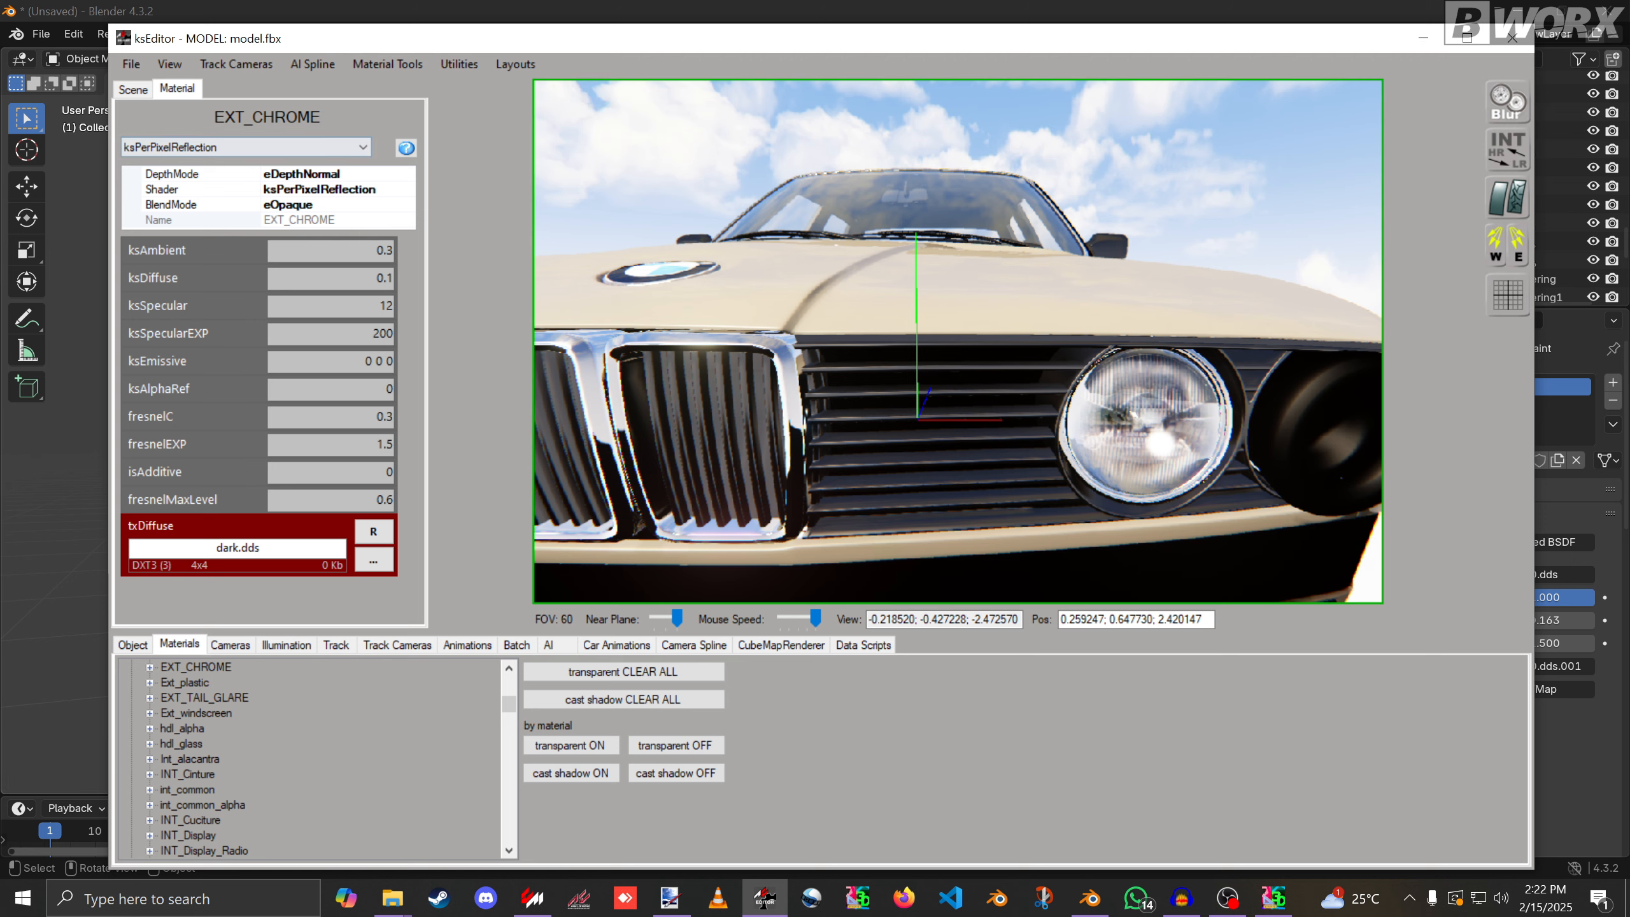
Change the shader of the metal material used under the hood to ksPerPixelReflection.
left_click_drag(958, 341, 1007, 366)
key("Up")
key("Up")
left_click(1001, 385)
key("Down")
key("Right")
left_click(770, 481)
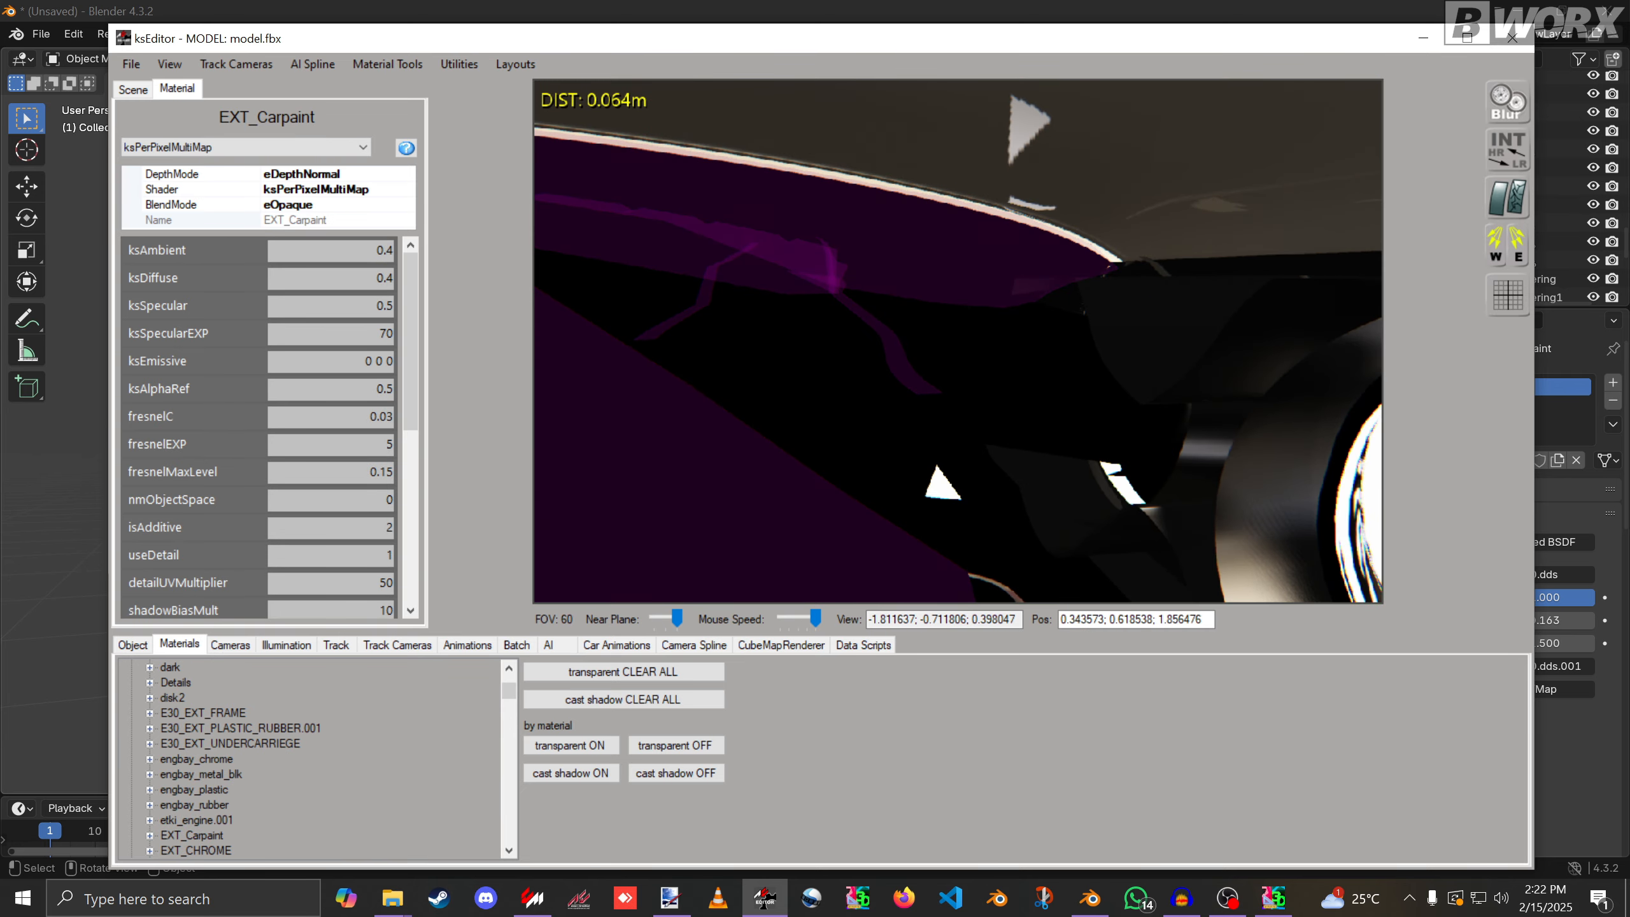
scroll(309, 758, "down", 8)
scroll(308, 757, "up", 10)
scroll(309, 758, "down", 5)
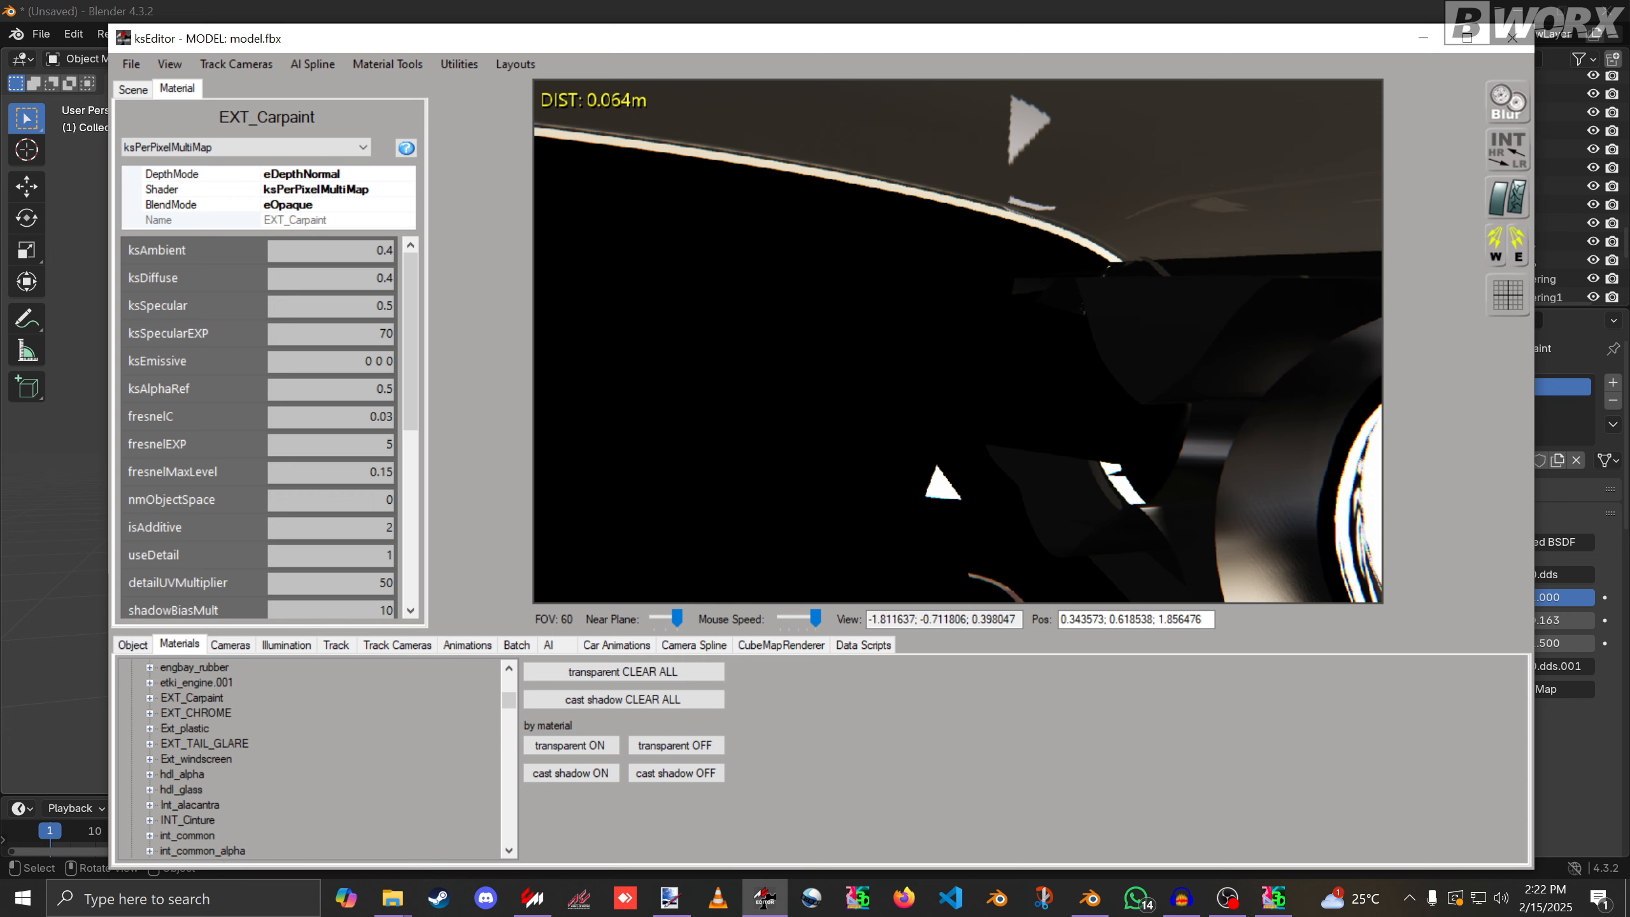
scroll(308, 757, "down", 5)
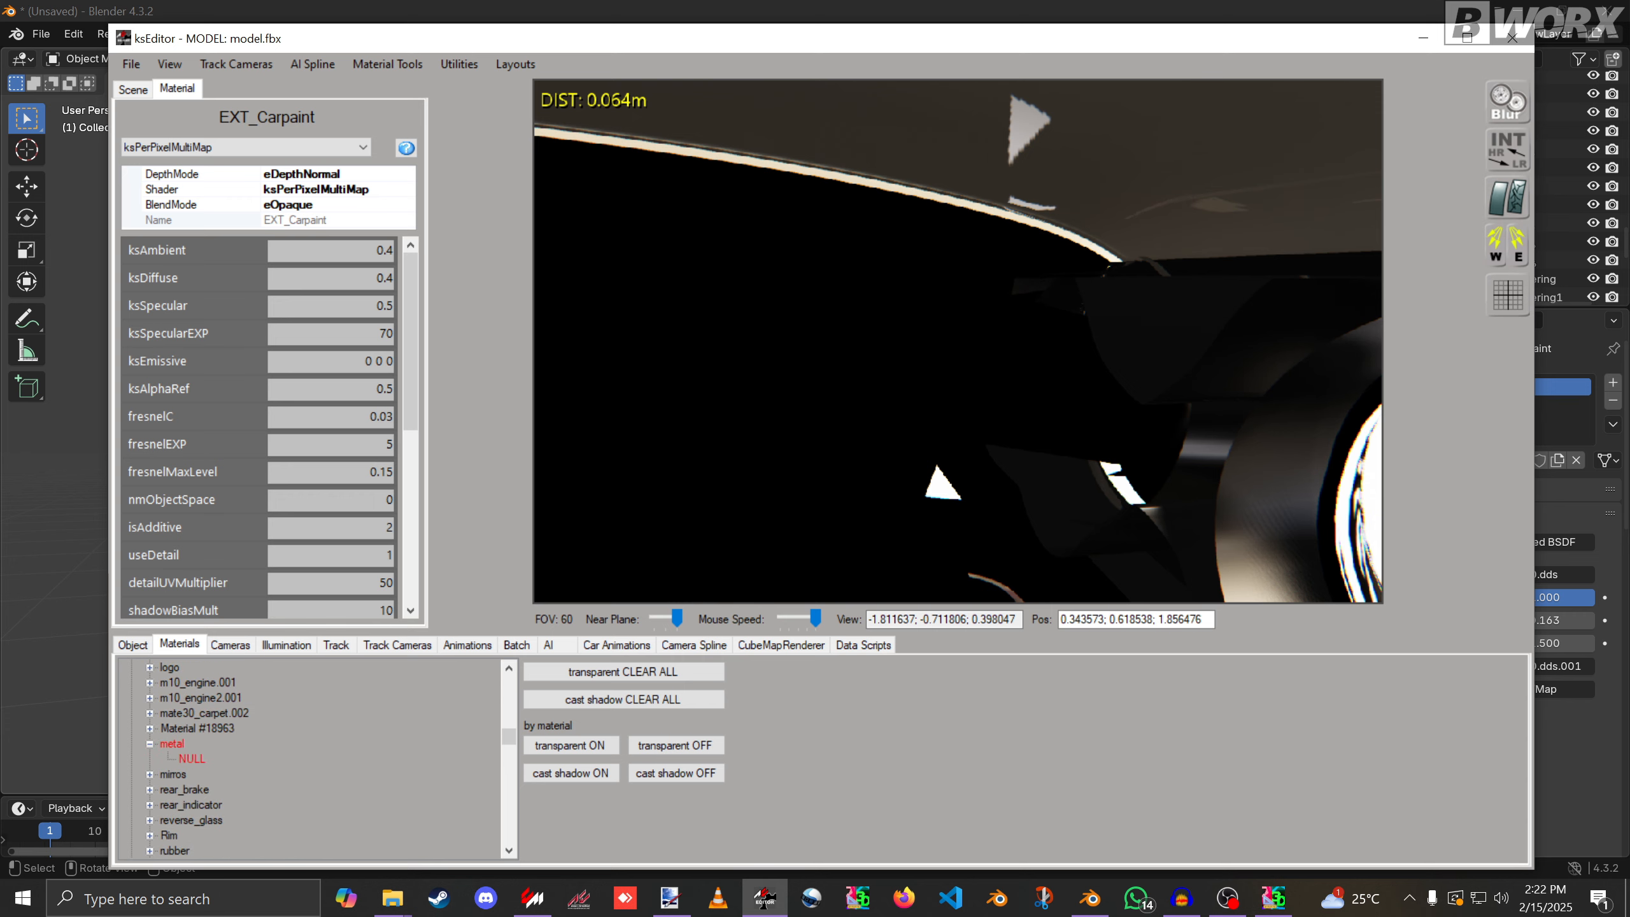
left_click(172, 743)
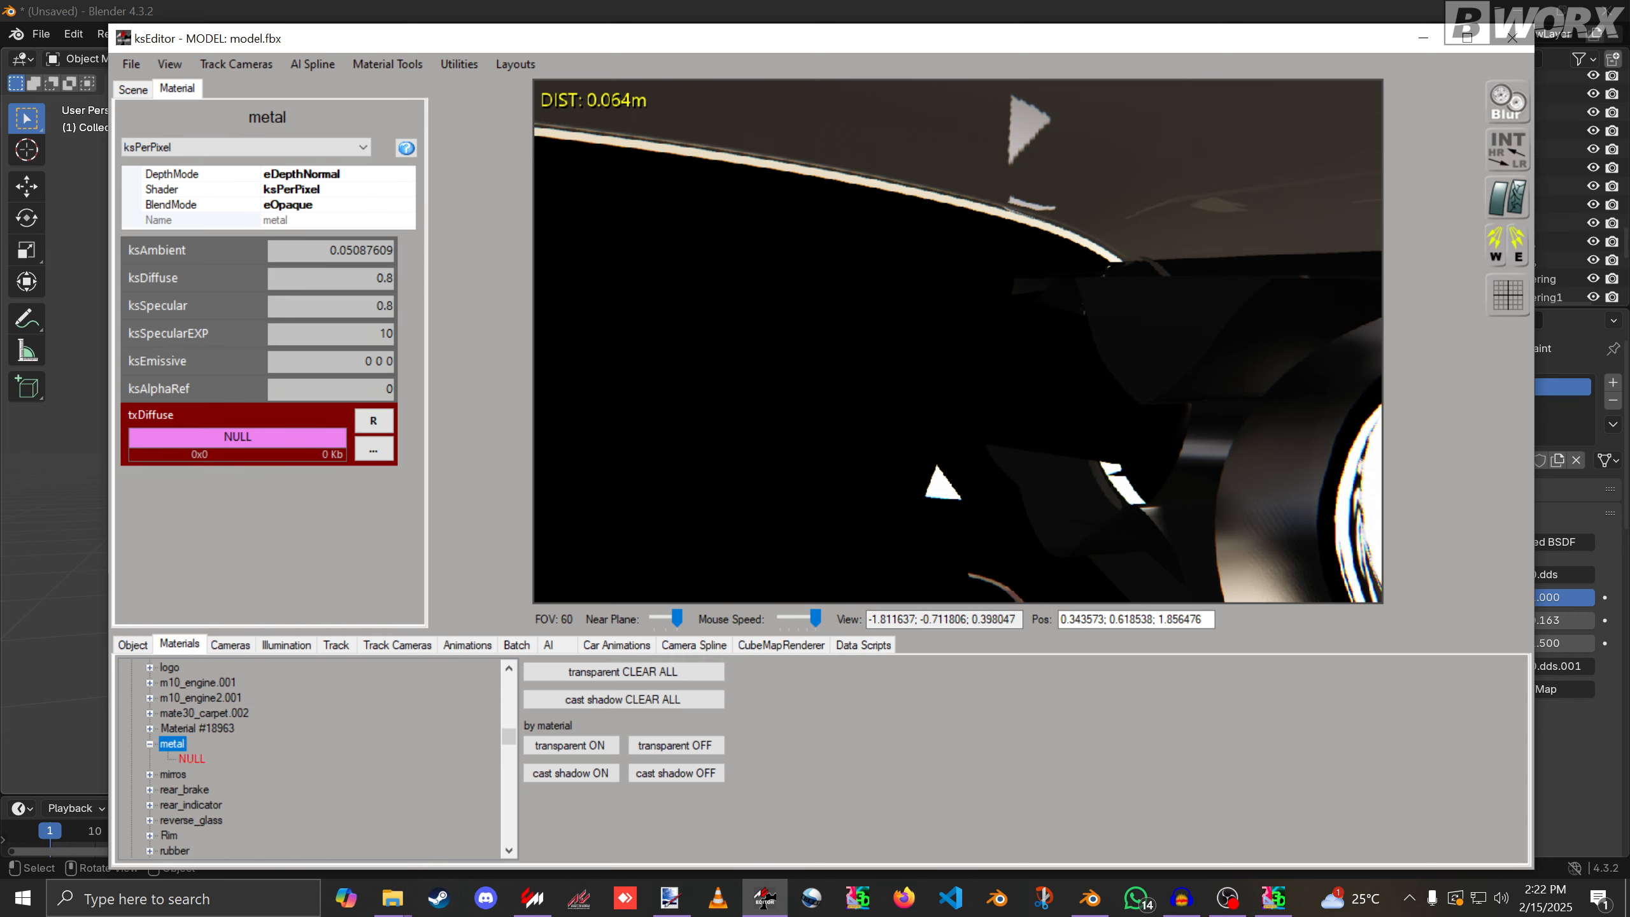
left_click(247, 148)
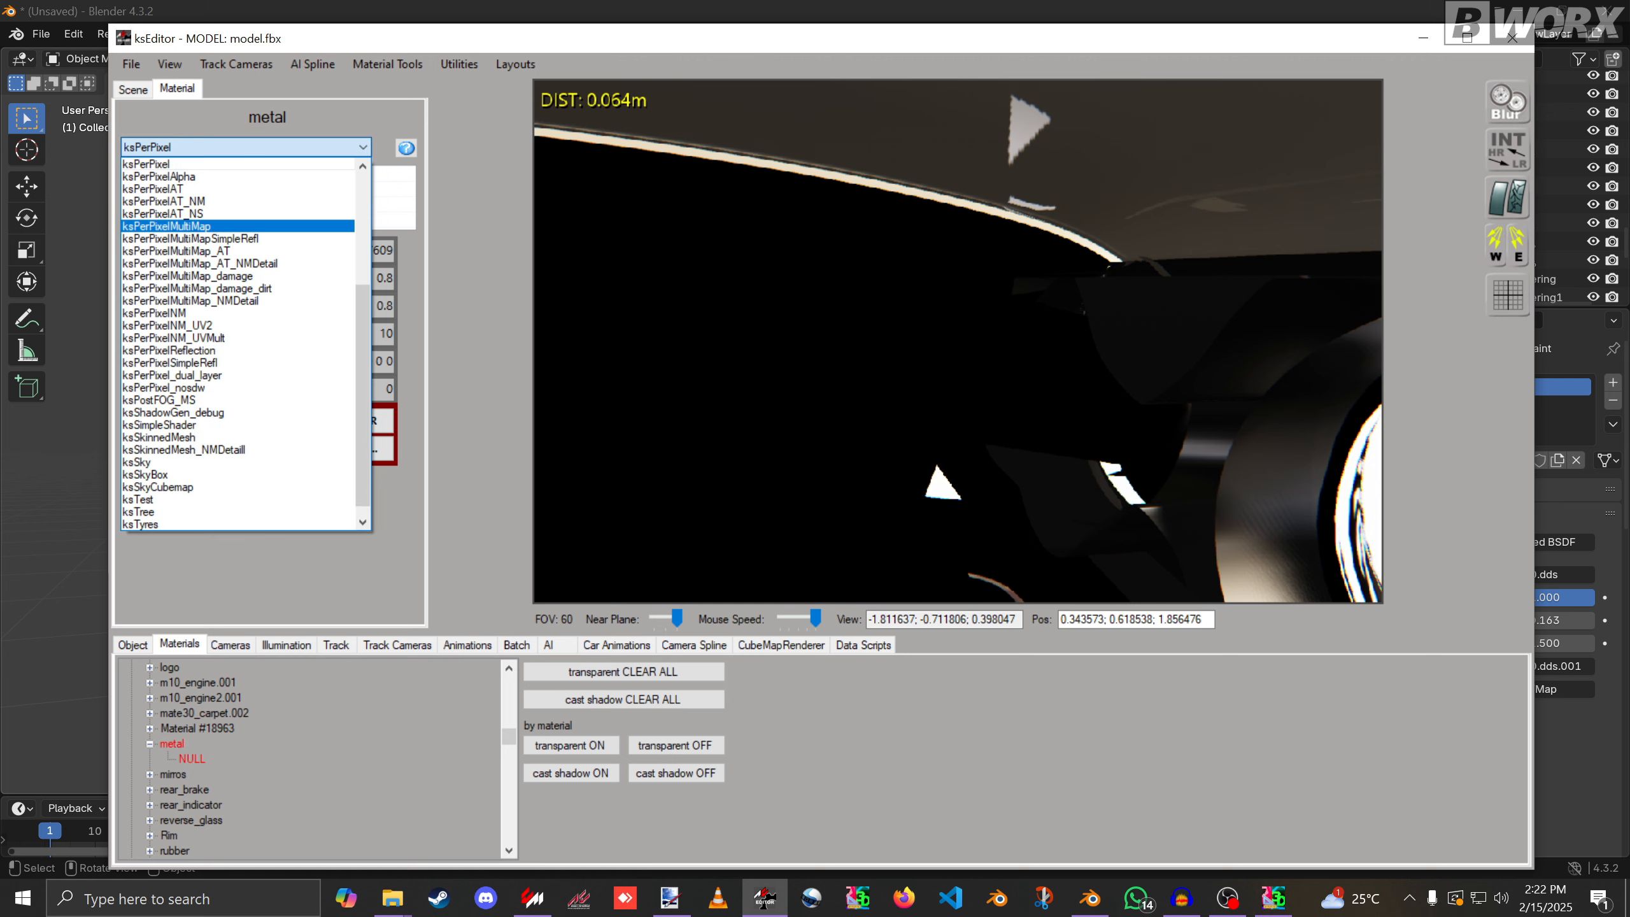
left_click(169, 350)
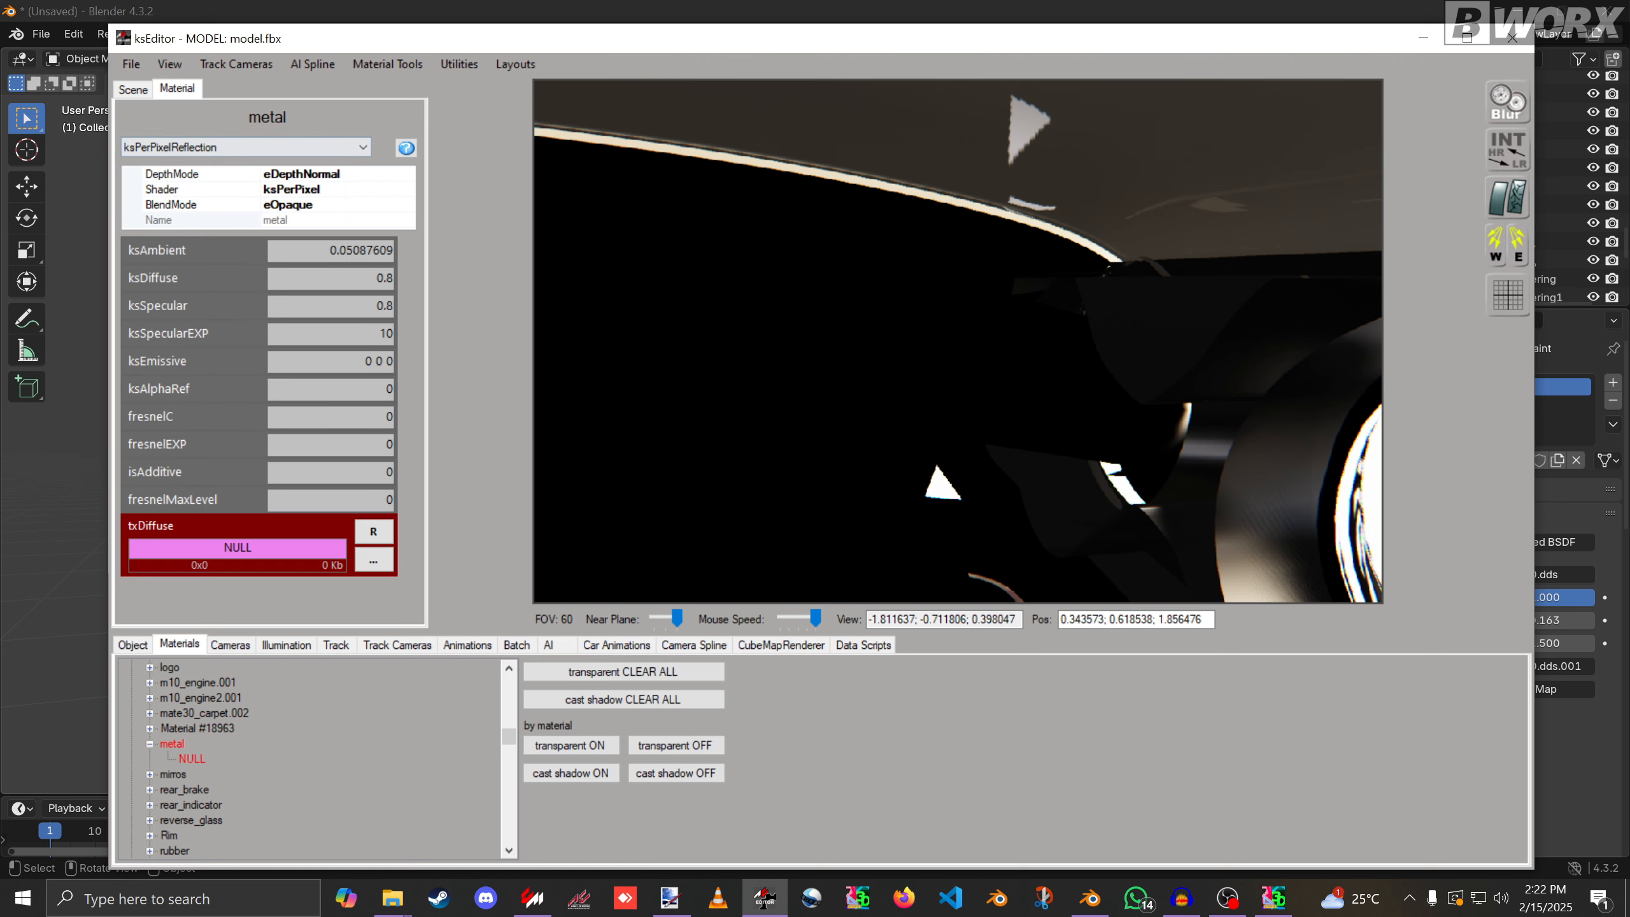
Paste the copied EXT_CHROME values onto the metal material.
left_click(388, 65)
left_click(414, 105)
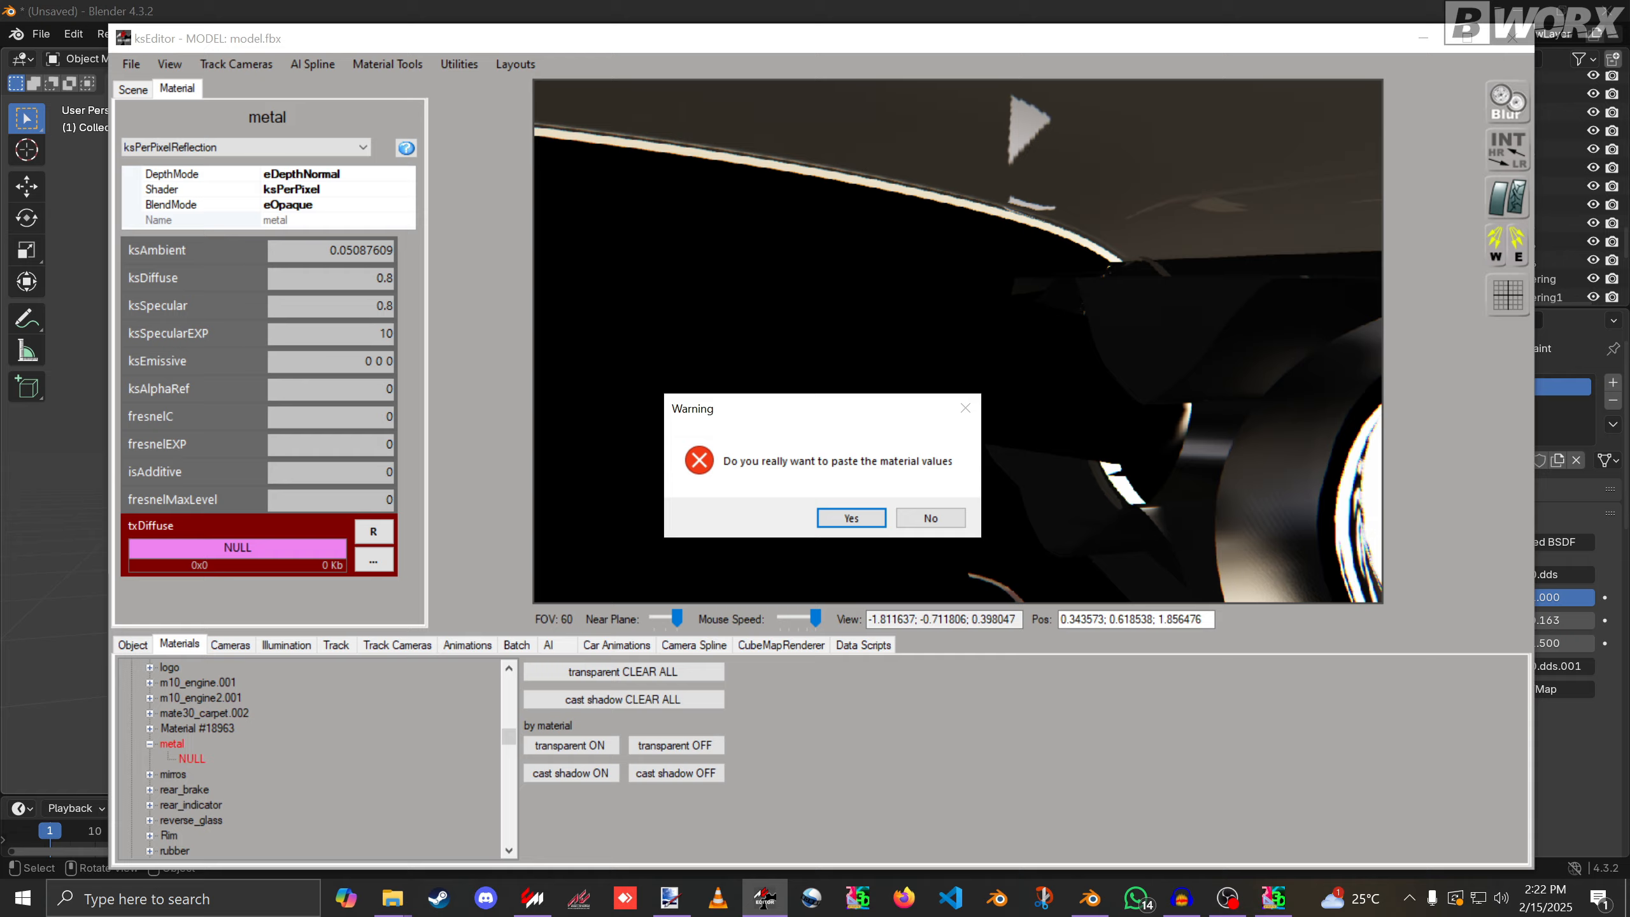
key("Return")
Check which diffuse texture the EXT_CHROME material on the front grille surrounds uses.
right_click_drag(957, 341, 706, 329)
key("Down")
key("Up")
key("Up")
key("Down")
key("Right")
right_click_drag(834, 333, 950, 330)
key("Down")
left_click(974, 388)
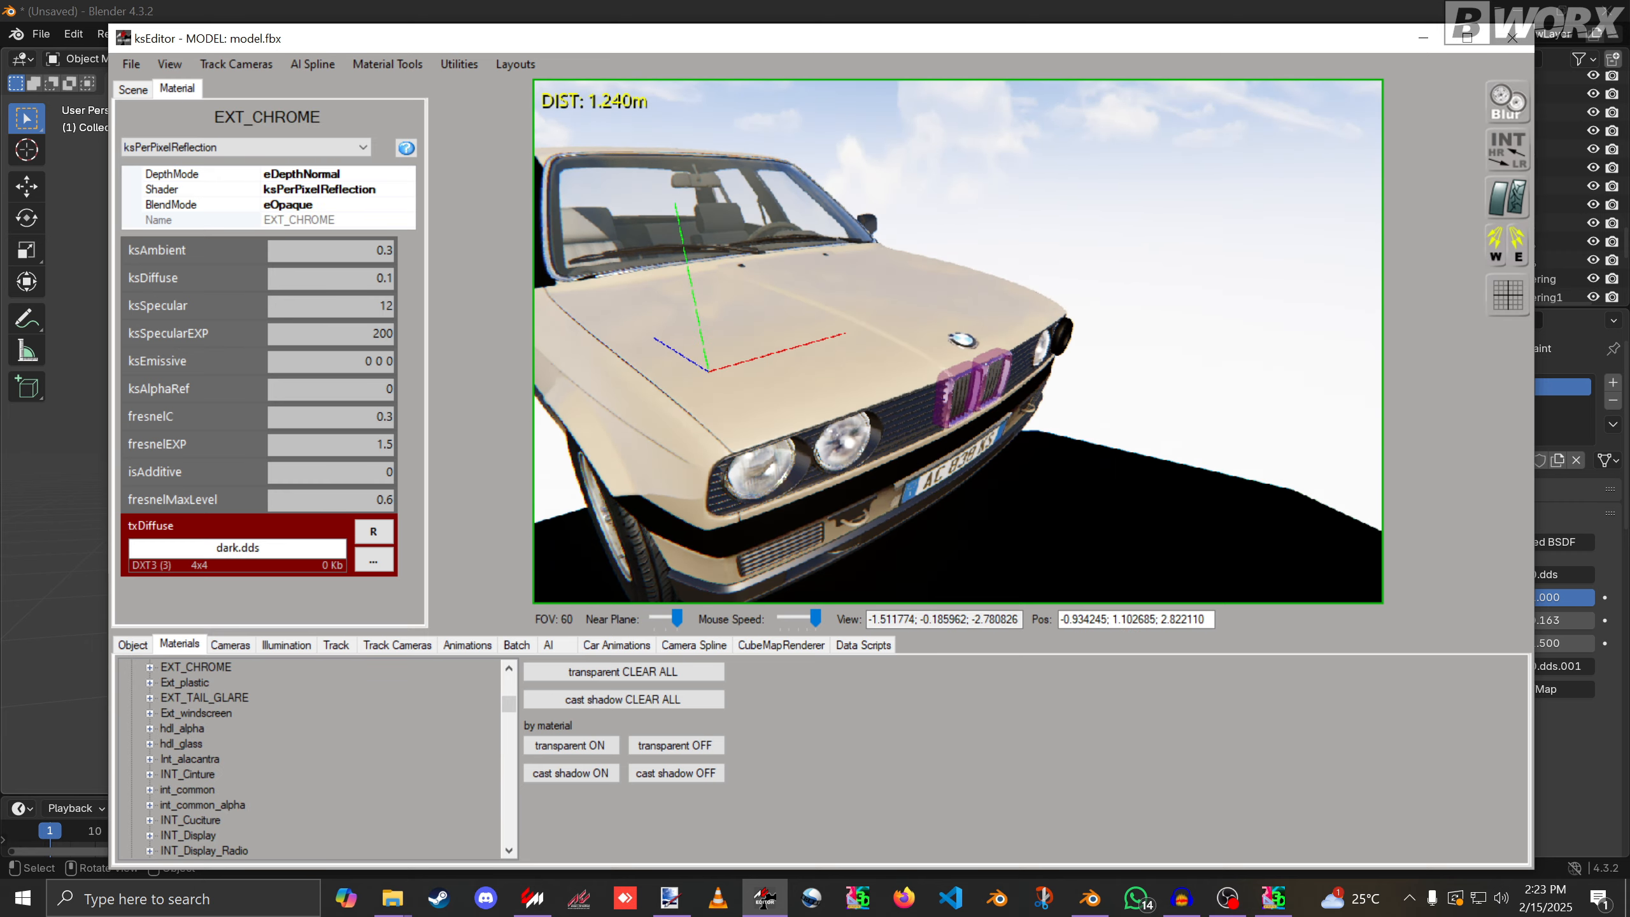
Load dark.dds from the unpacked model's texture folder as the diffuse texture of the metal material under the hood.
key("Up")
right_click_drag(974, 388, 965, 321)
key("Up")
key("Down")
left_click(965, 333)
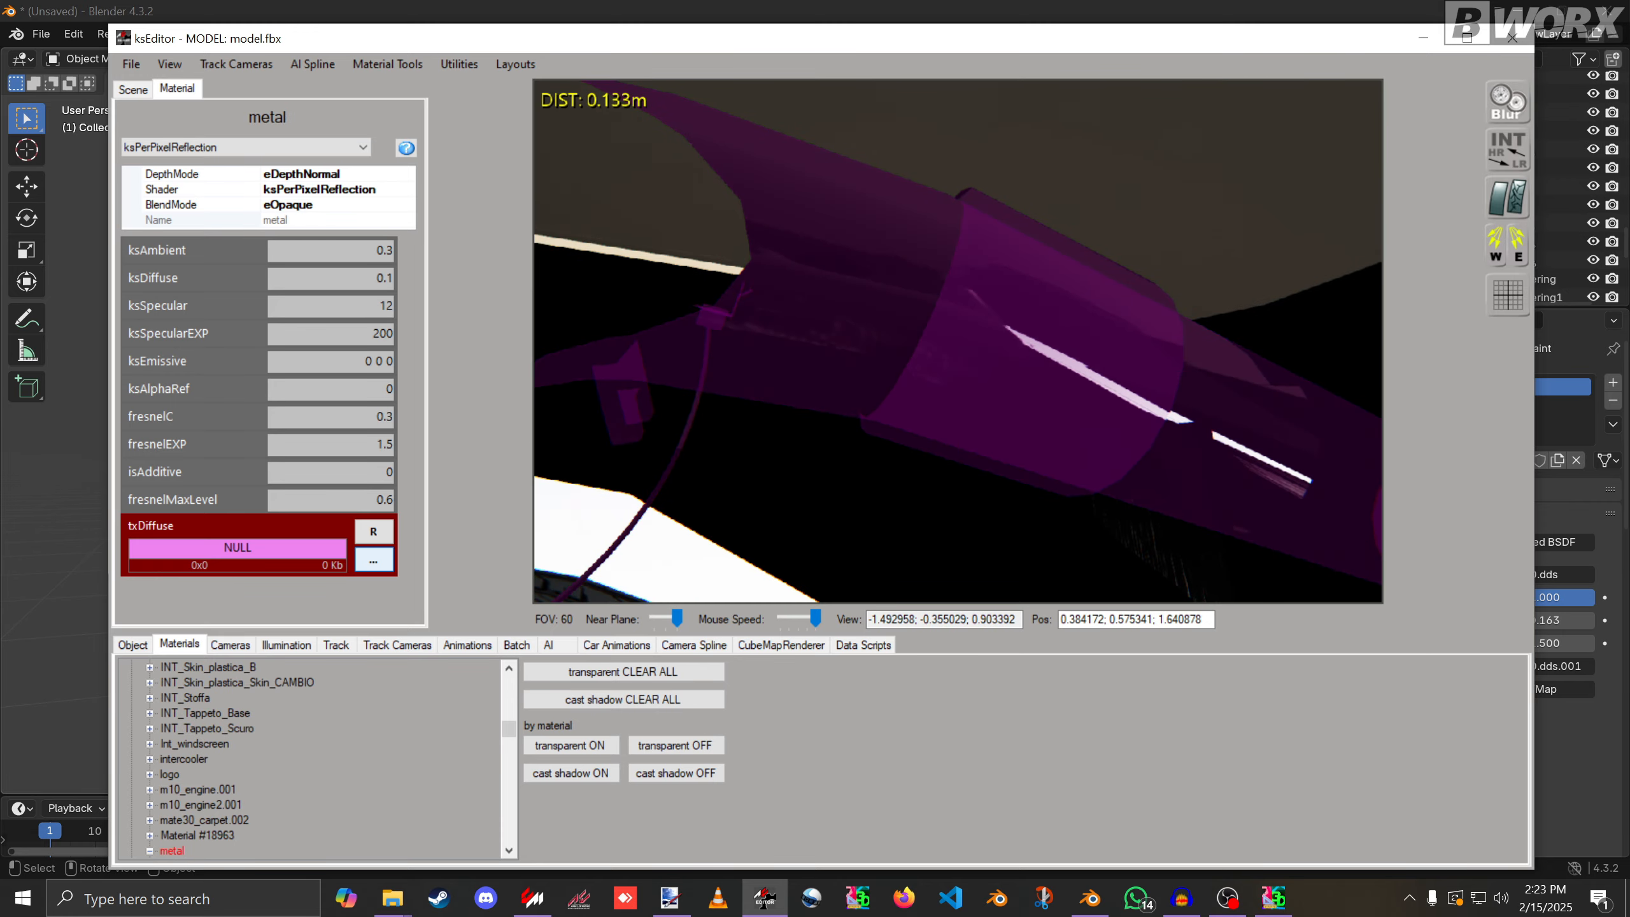
left_click(374, 561)
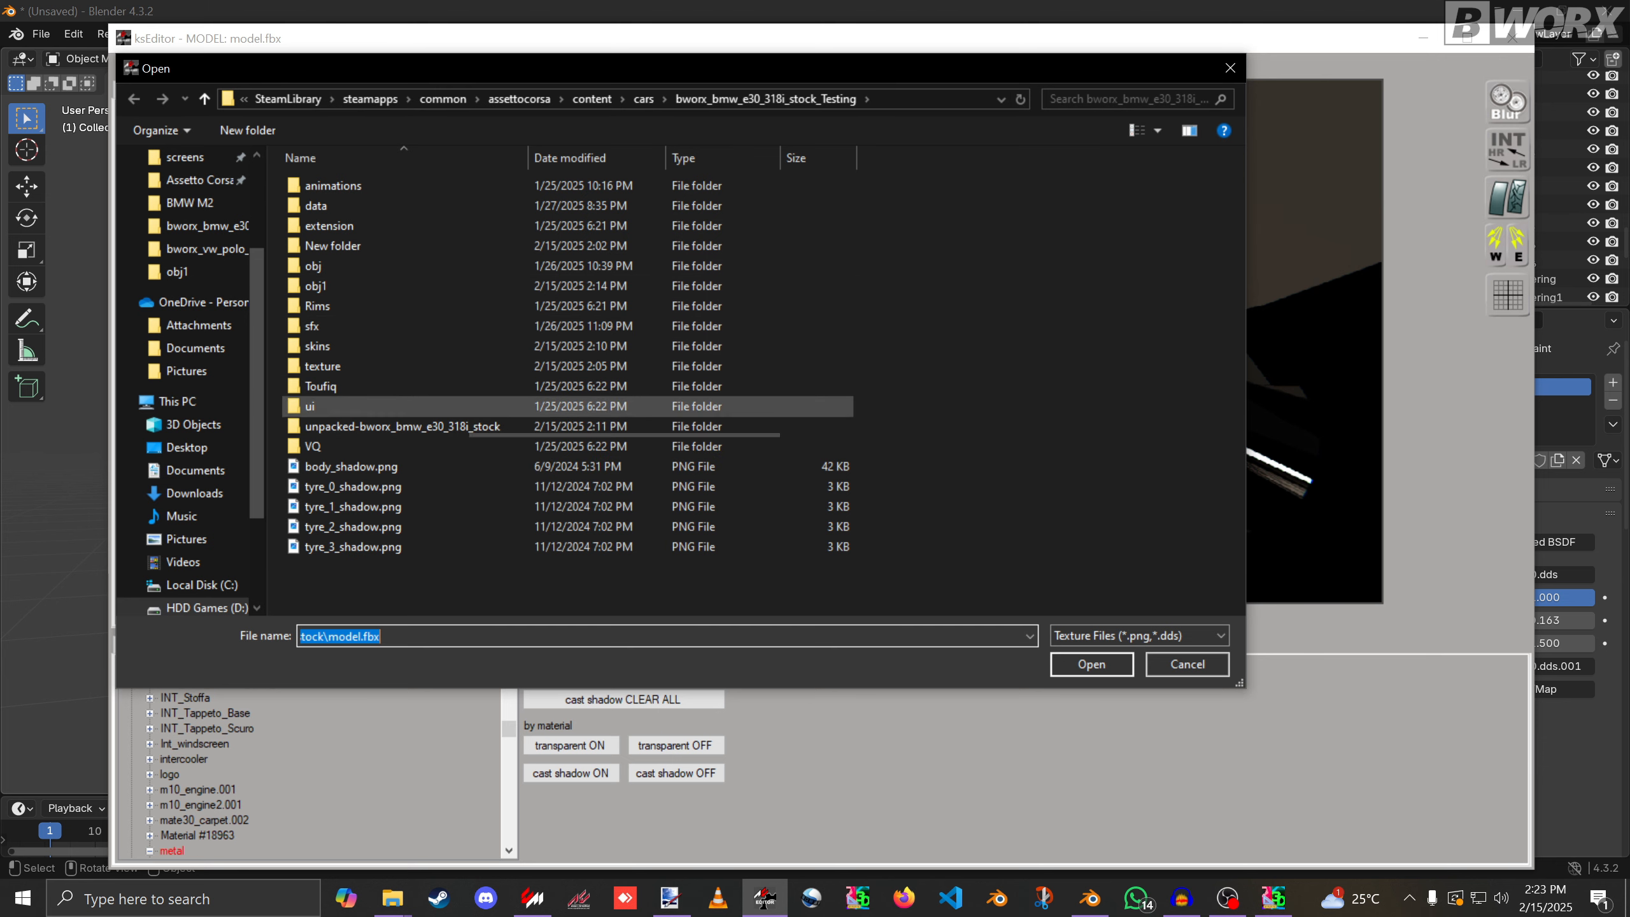
double_click(359, 427)
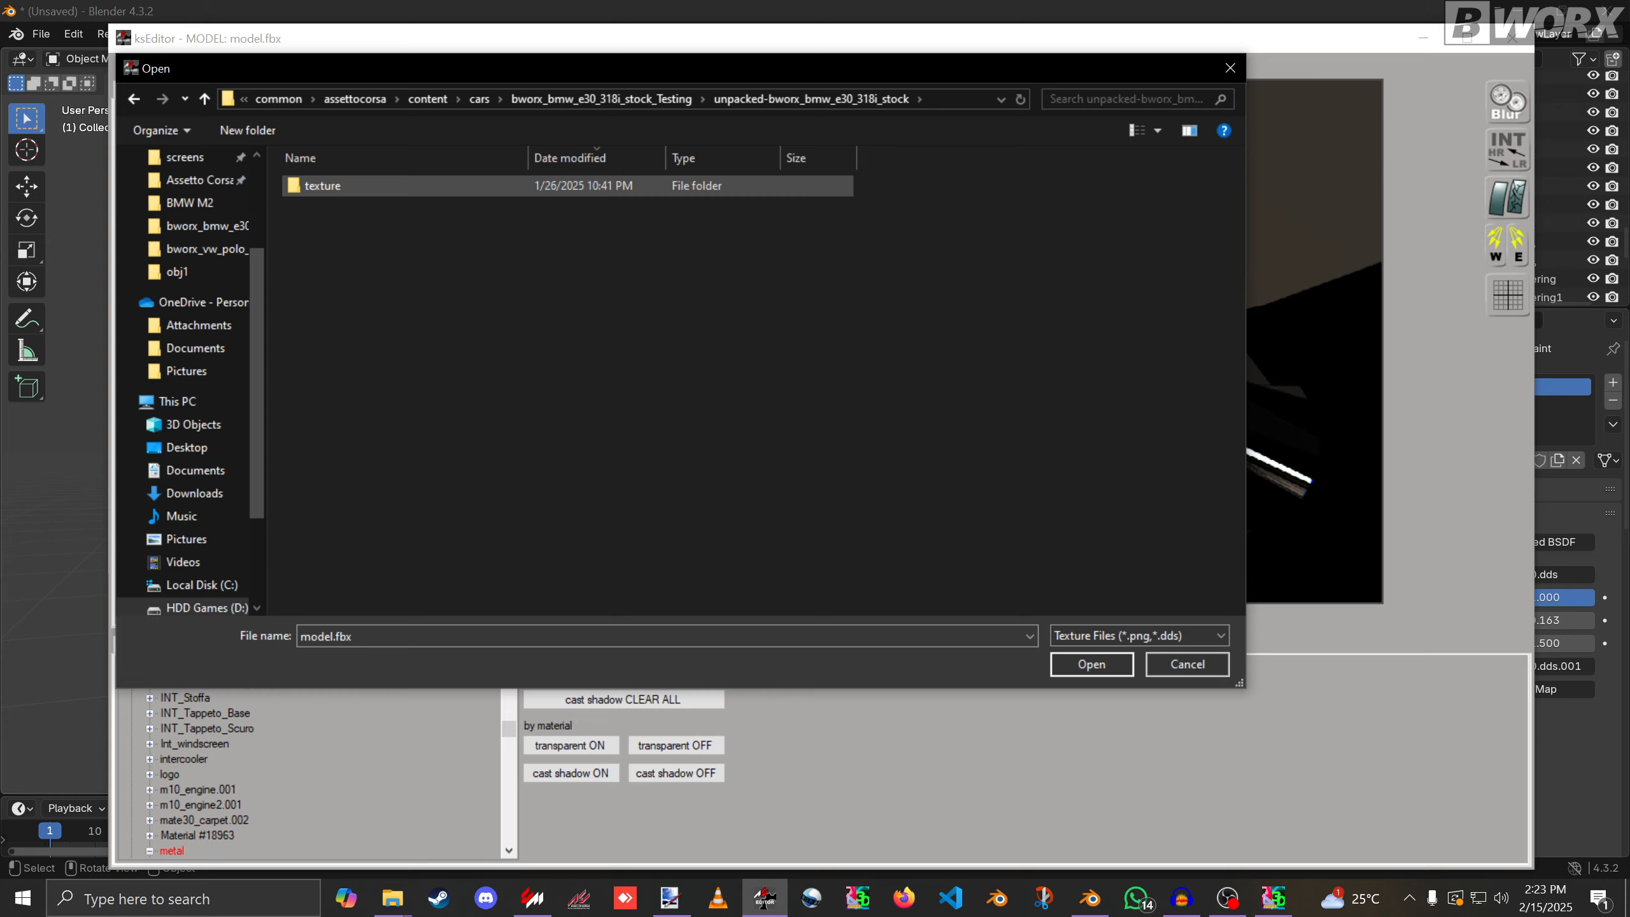
double_click(322, 185)
left_click(437, 332)
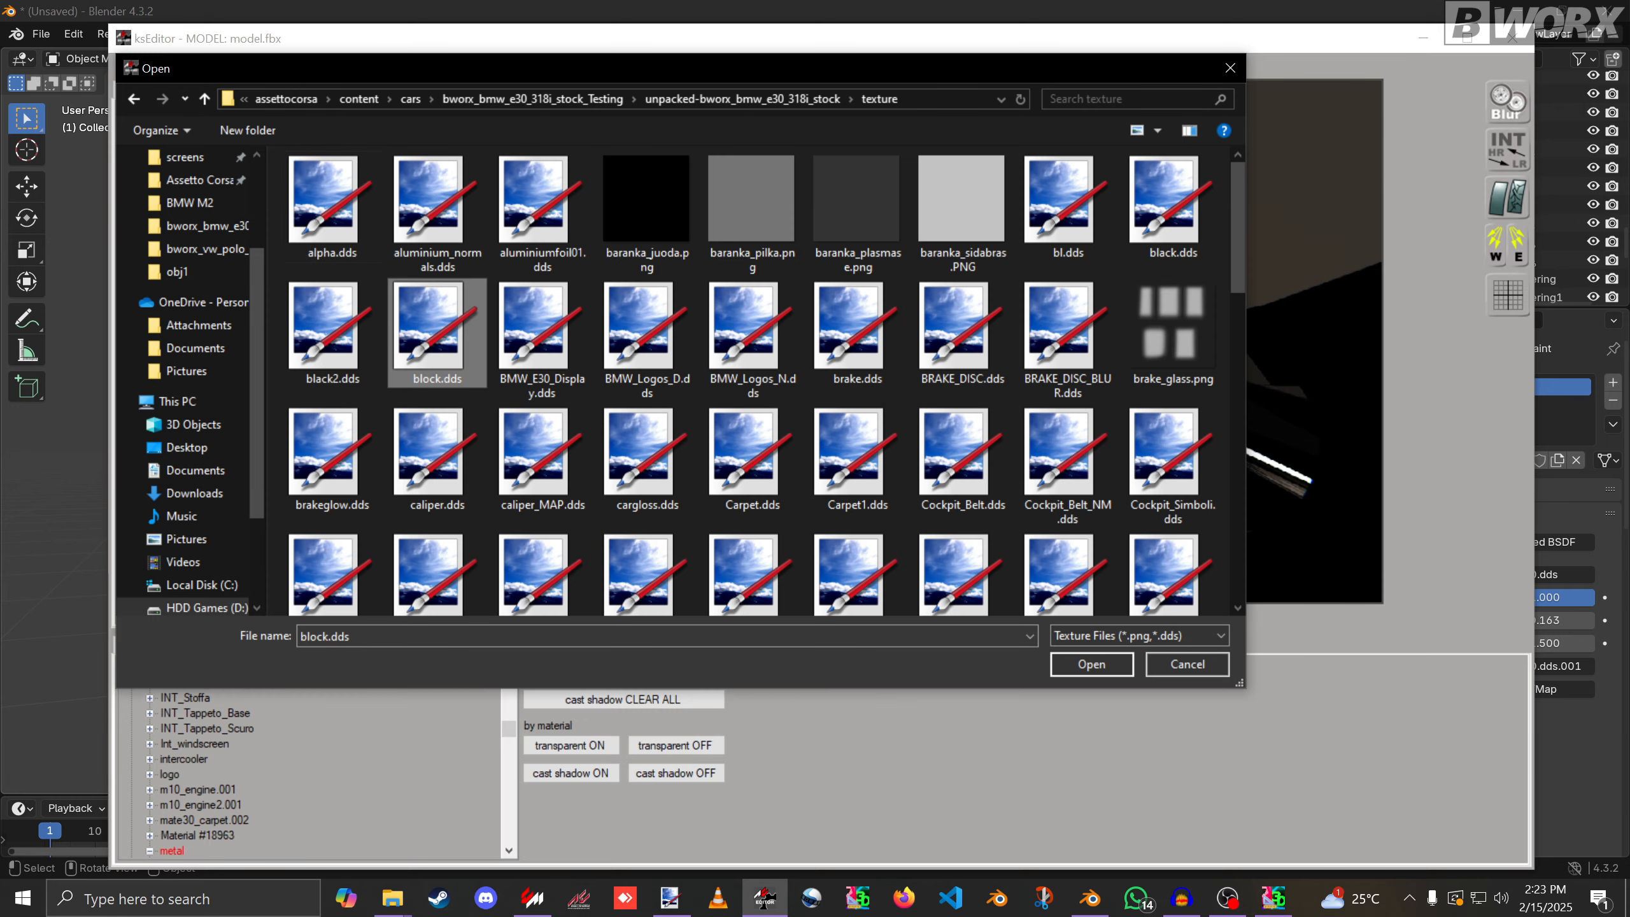
key("d")
key("Return")
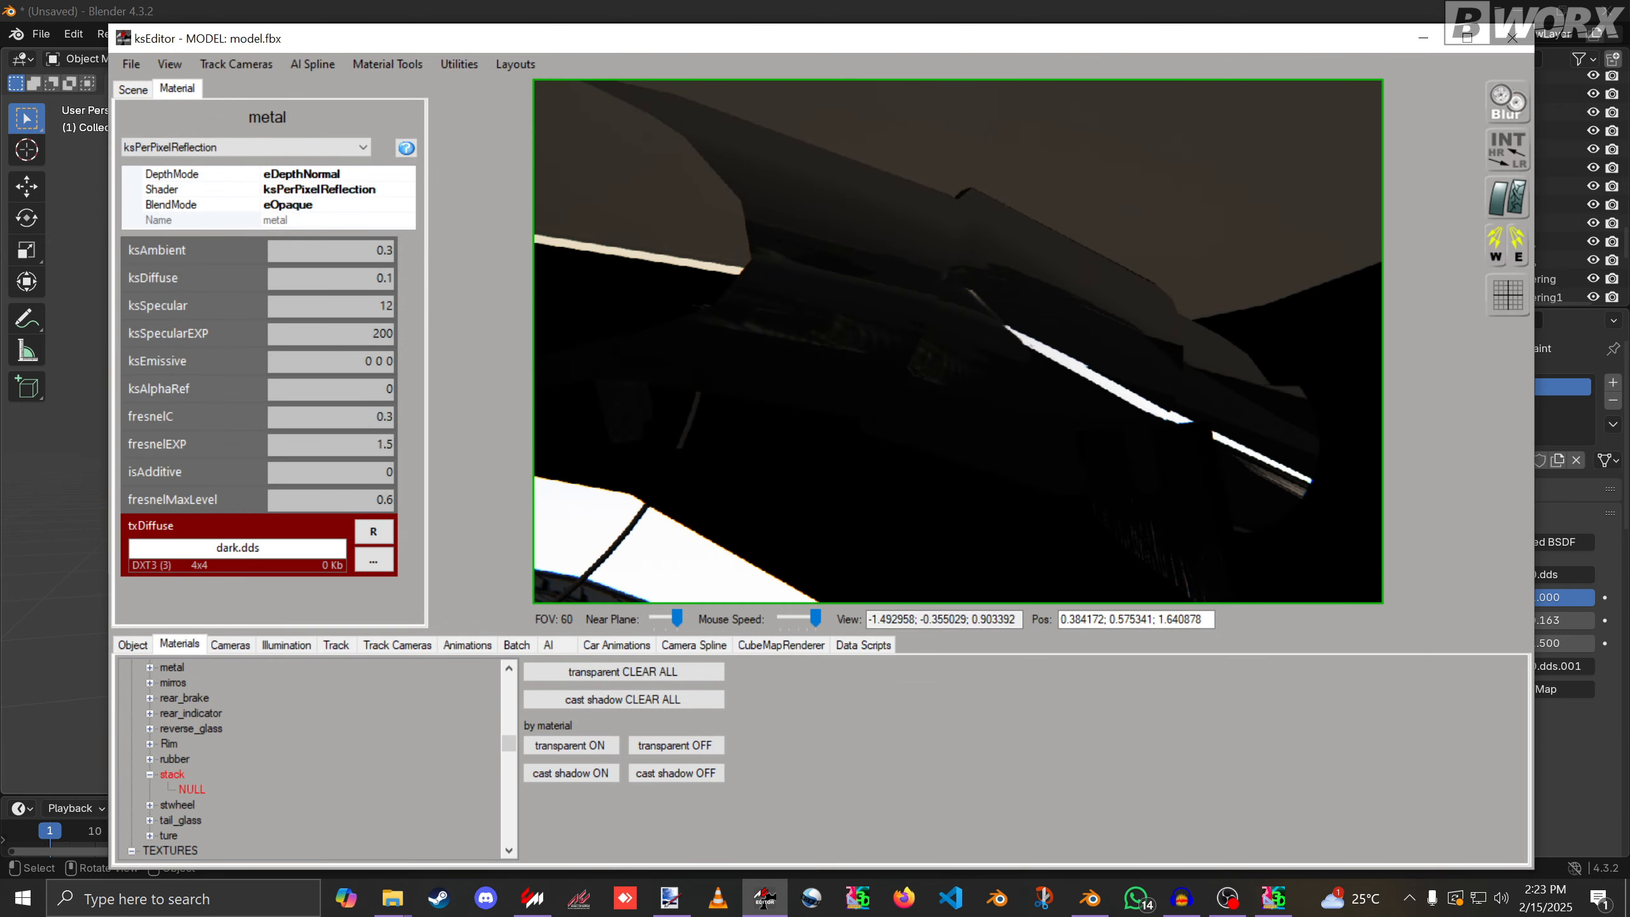
Check the intake stack's material from outside the car and copy the EXT_Carpaint material from the bodywork.
mouse_move(958, 340)
right_mouse_down()
mouse_move(1020, 340)
mouse_move(1033, 296)
mouse_move(1052, 296)
mouse_move(879, 350)
mouse_move(956, 376)
mouse_move(988, 353)
mouse_move(969, 343)
right_mouse_up()
key("Down")
key("Up")
key("Down")
key("Down")
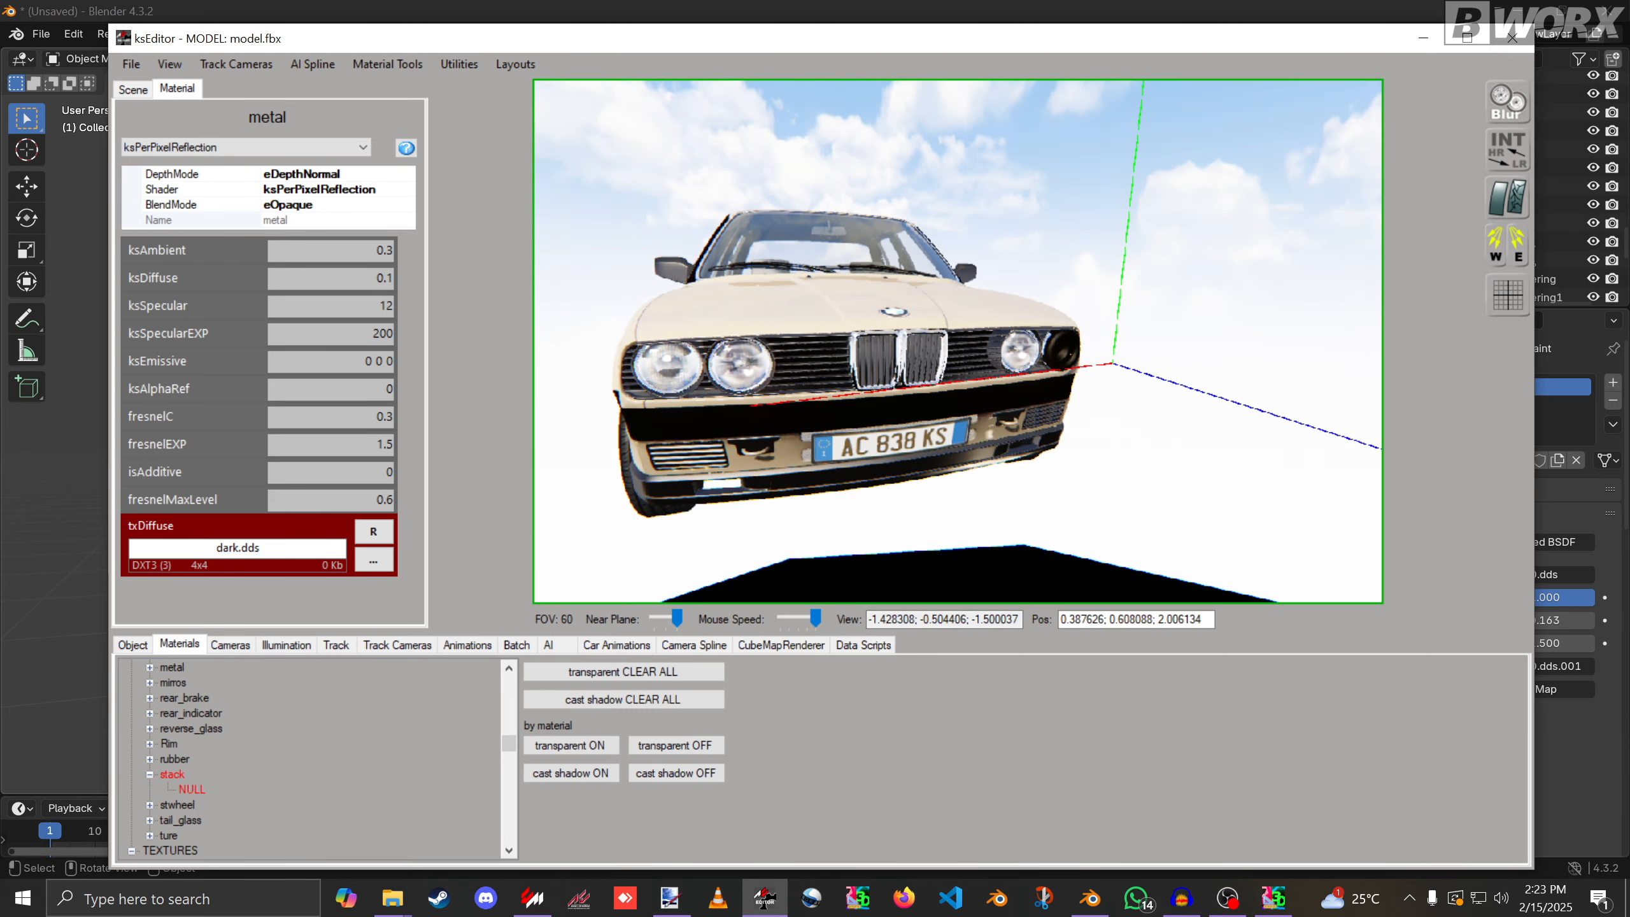
left_click(1060, 351)
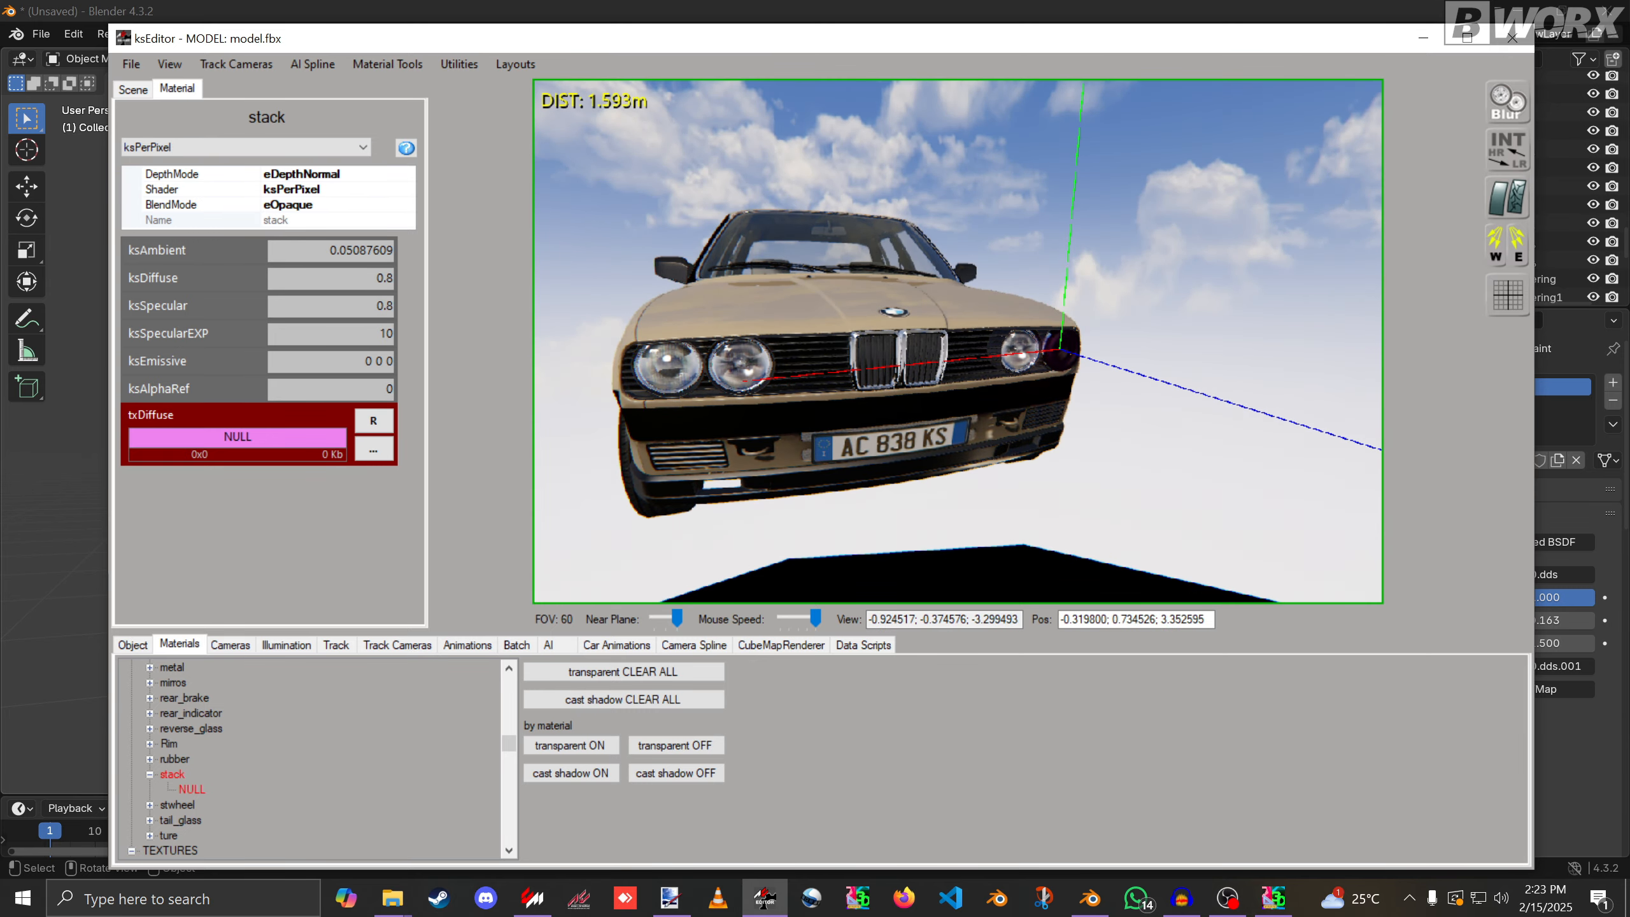
left_click(982, 310)
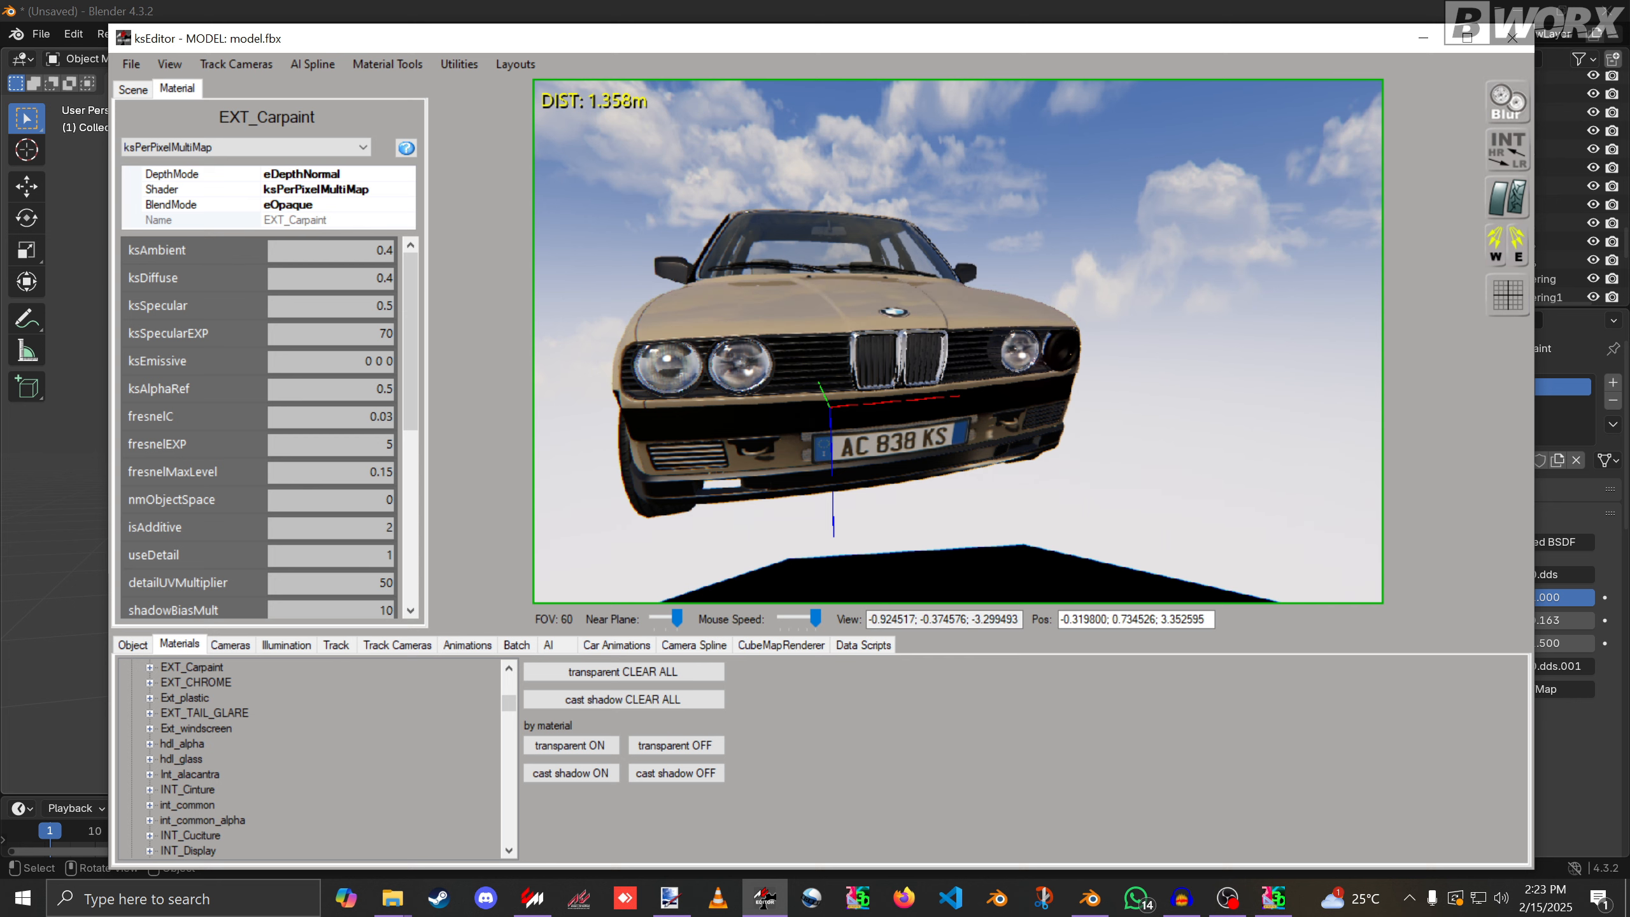
left_click(387, 63)
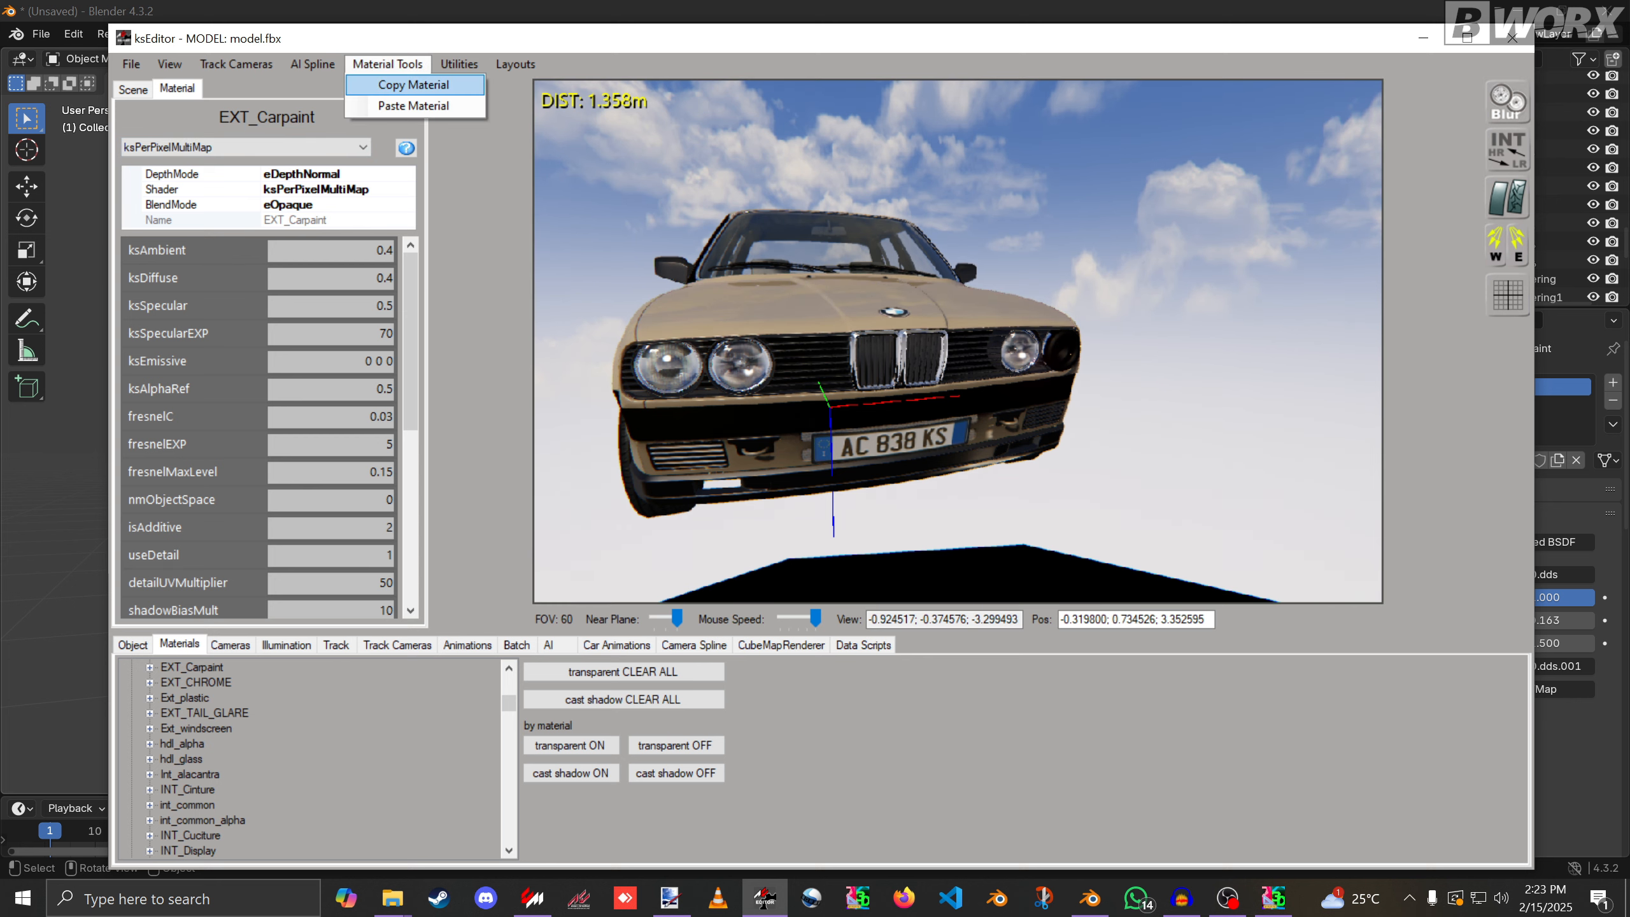
left_click(413, 86)
Change the shader of the intake stack's material to ksPerPixelNM.
mouse_move(886, 347)
right_mouse_down()
mouse_move(988, 321)
mouse_move(975, 353)
mouse_move(890, 325)
right_mouse_up()
key("w")
key("d")
key("w")
key("d")
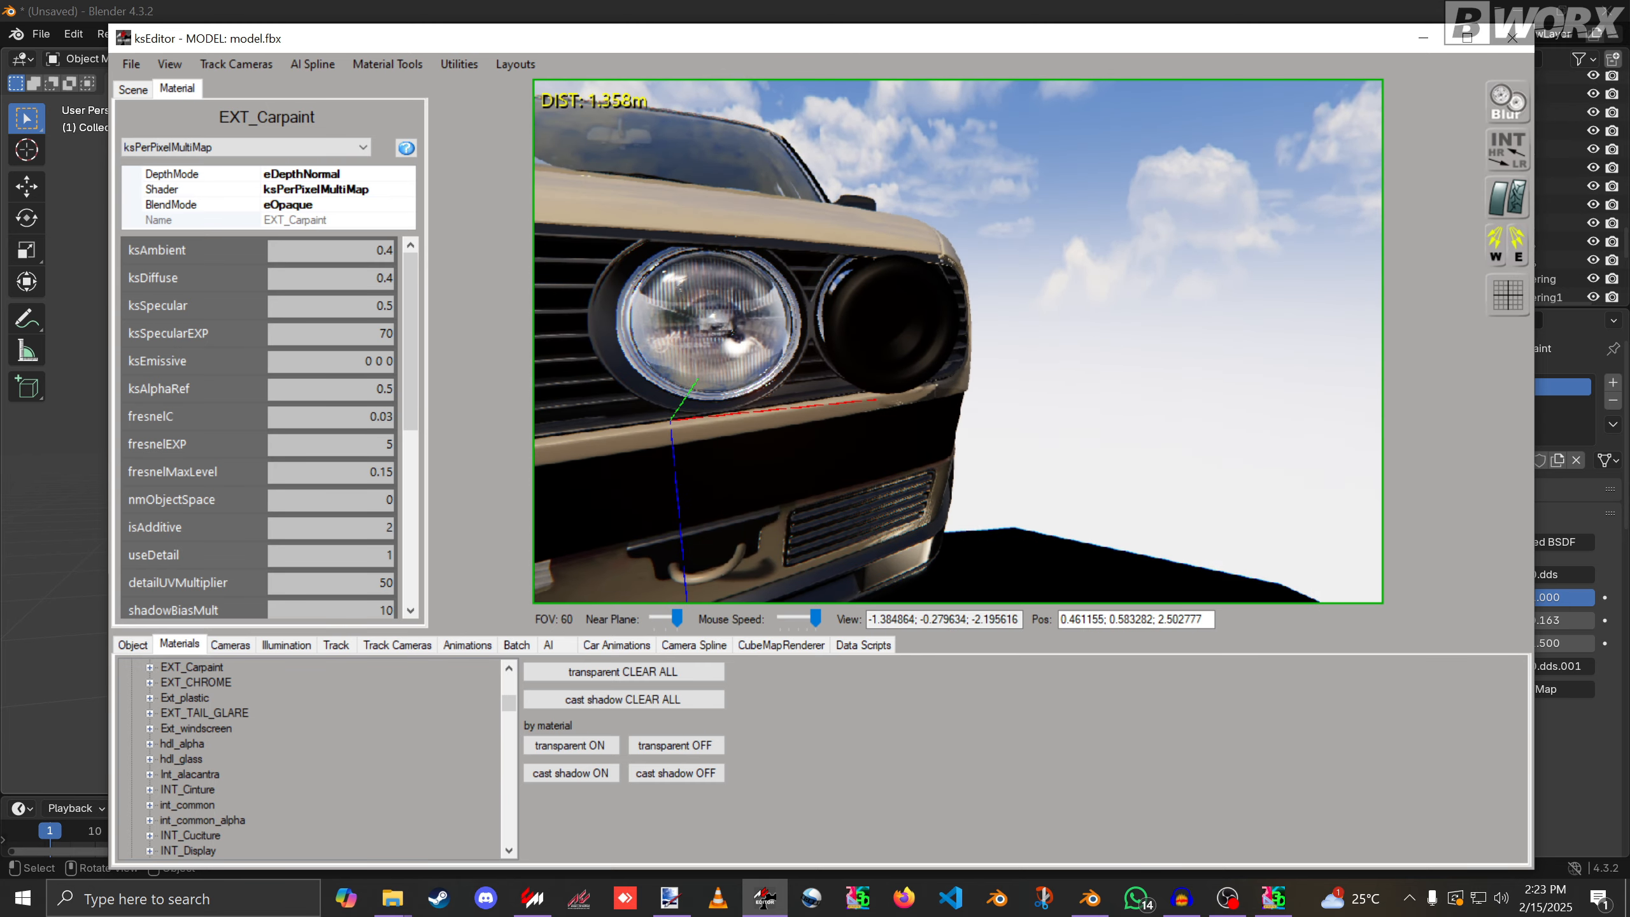
left_click(890, 324)
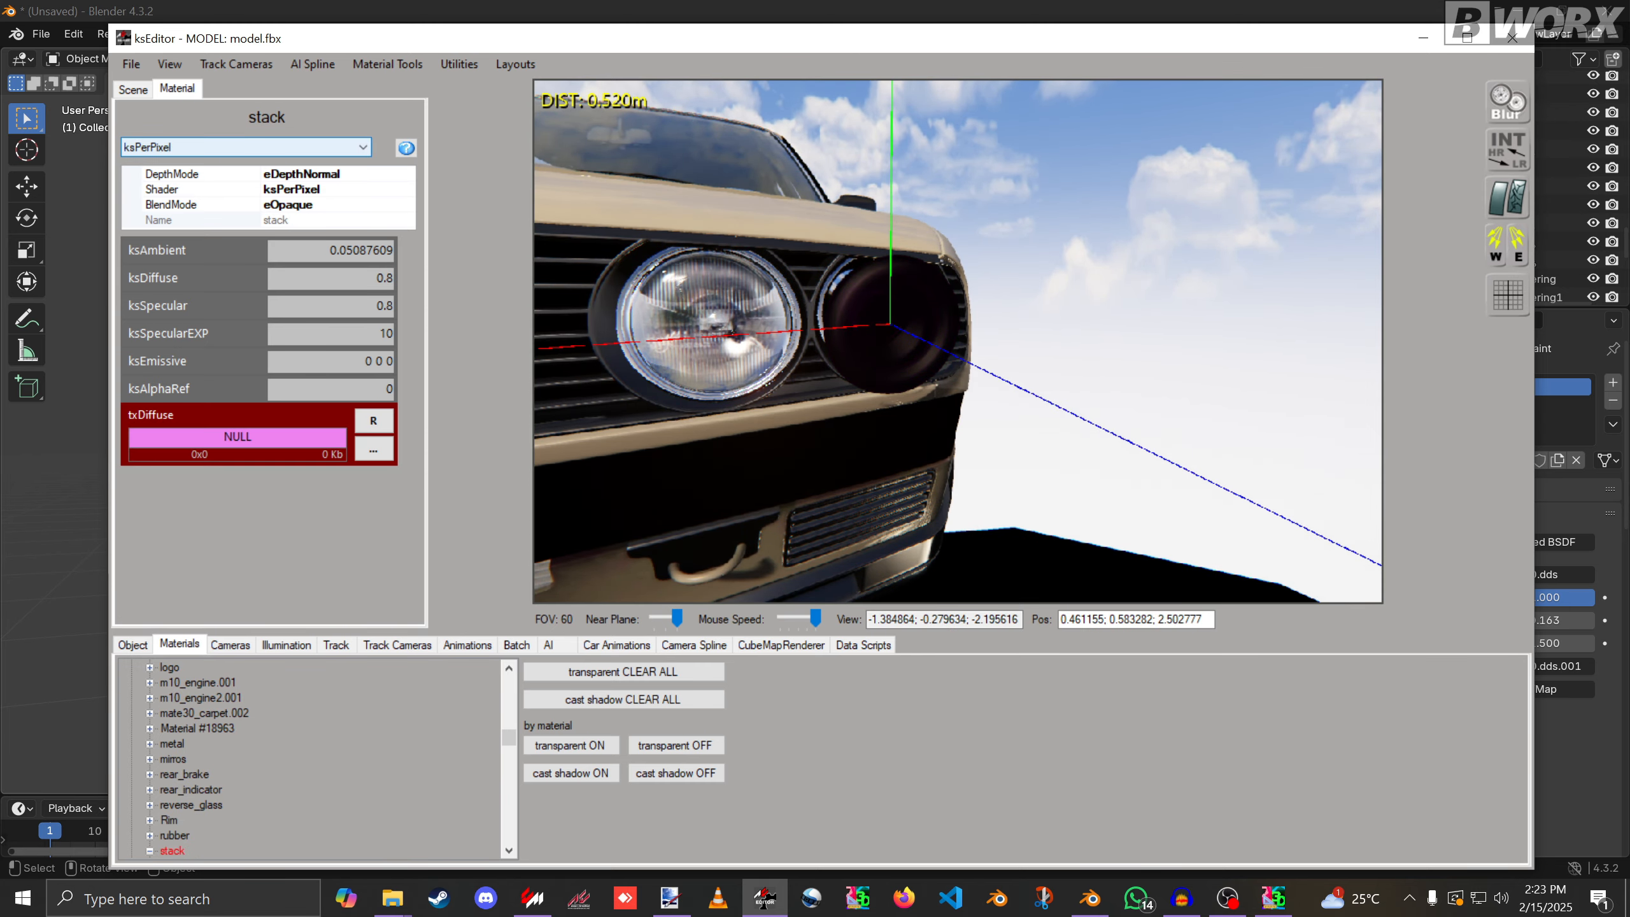
left_click(269, 147)
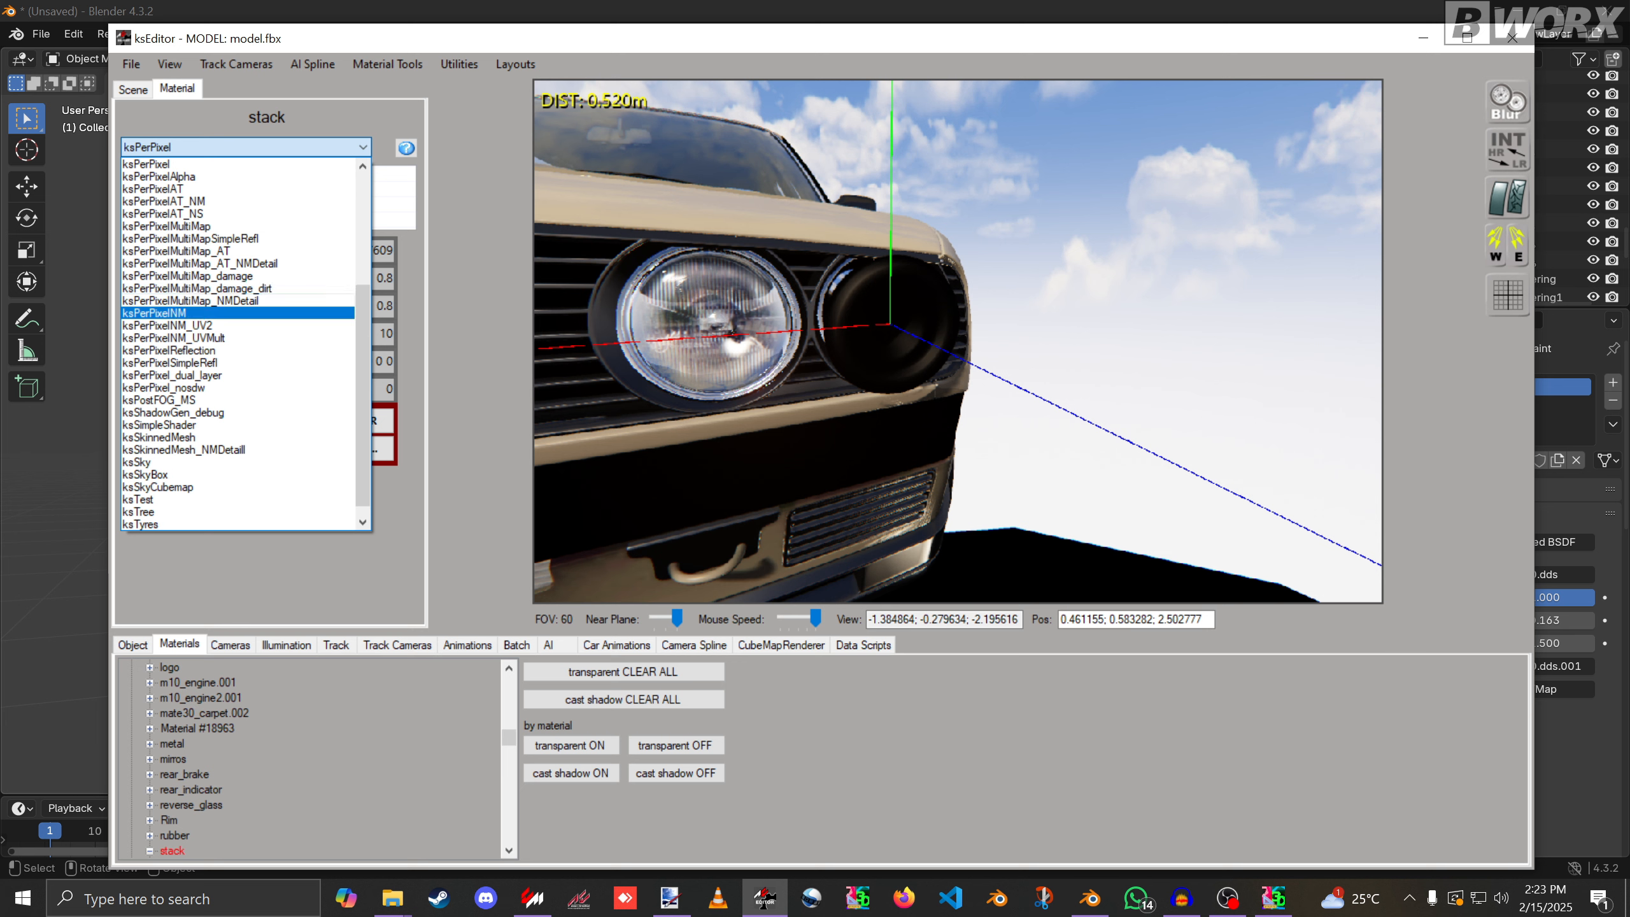
left_click(237, 313)
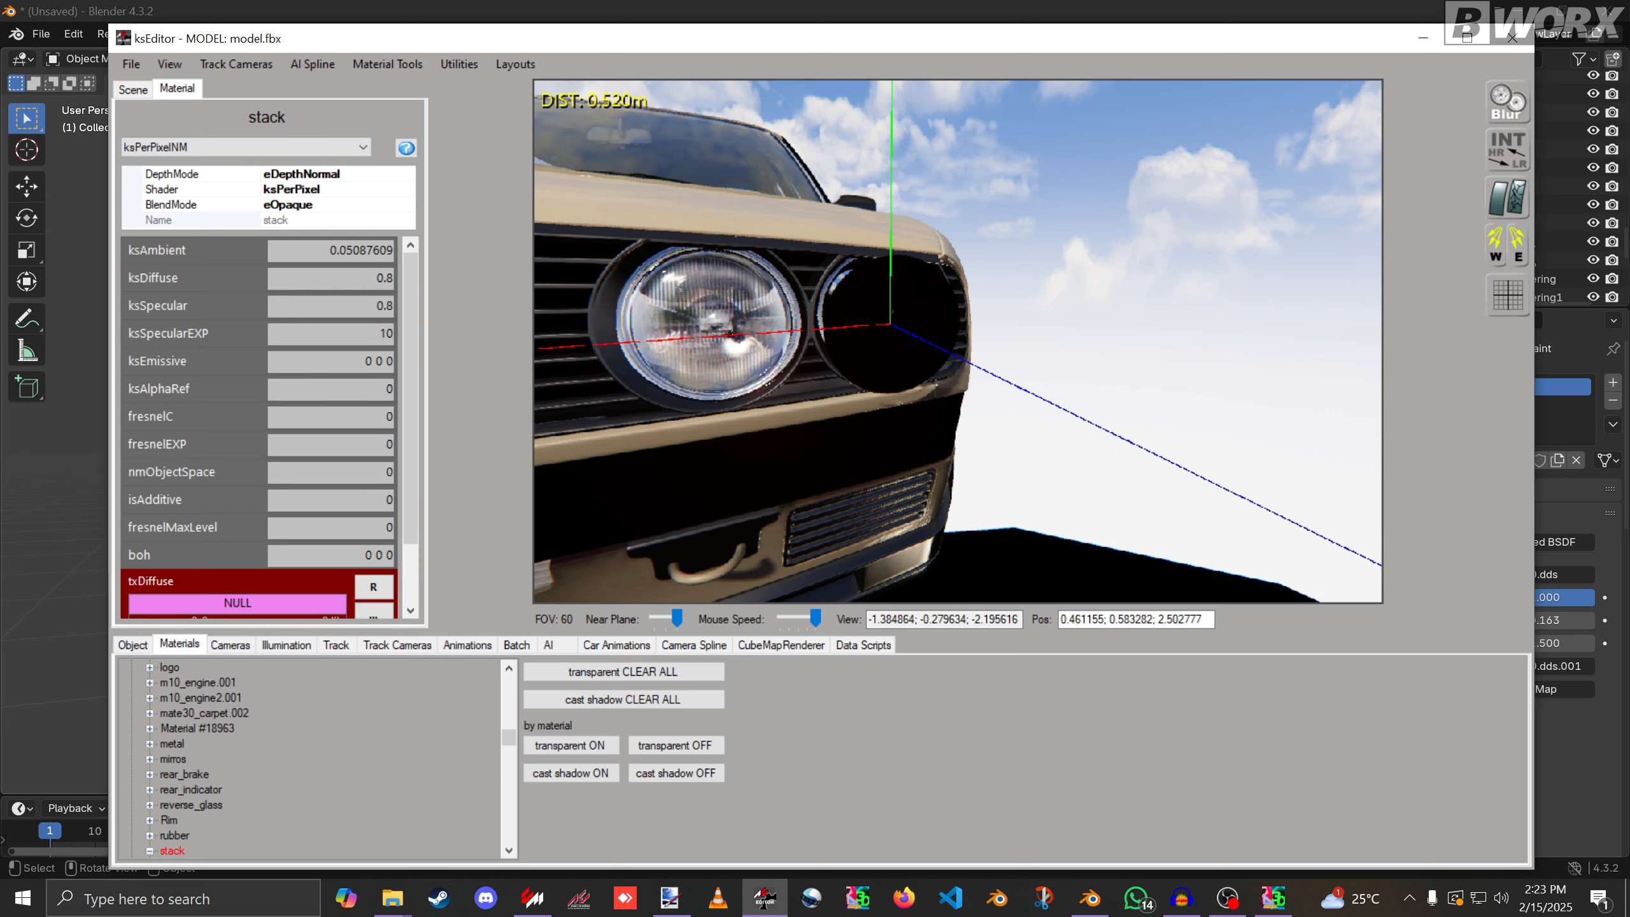
Paste the copied EXT_Carpaint values onto the stack material and inspect the intake stack up close.
left_click(388, 63)
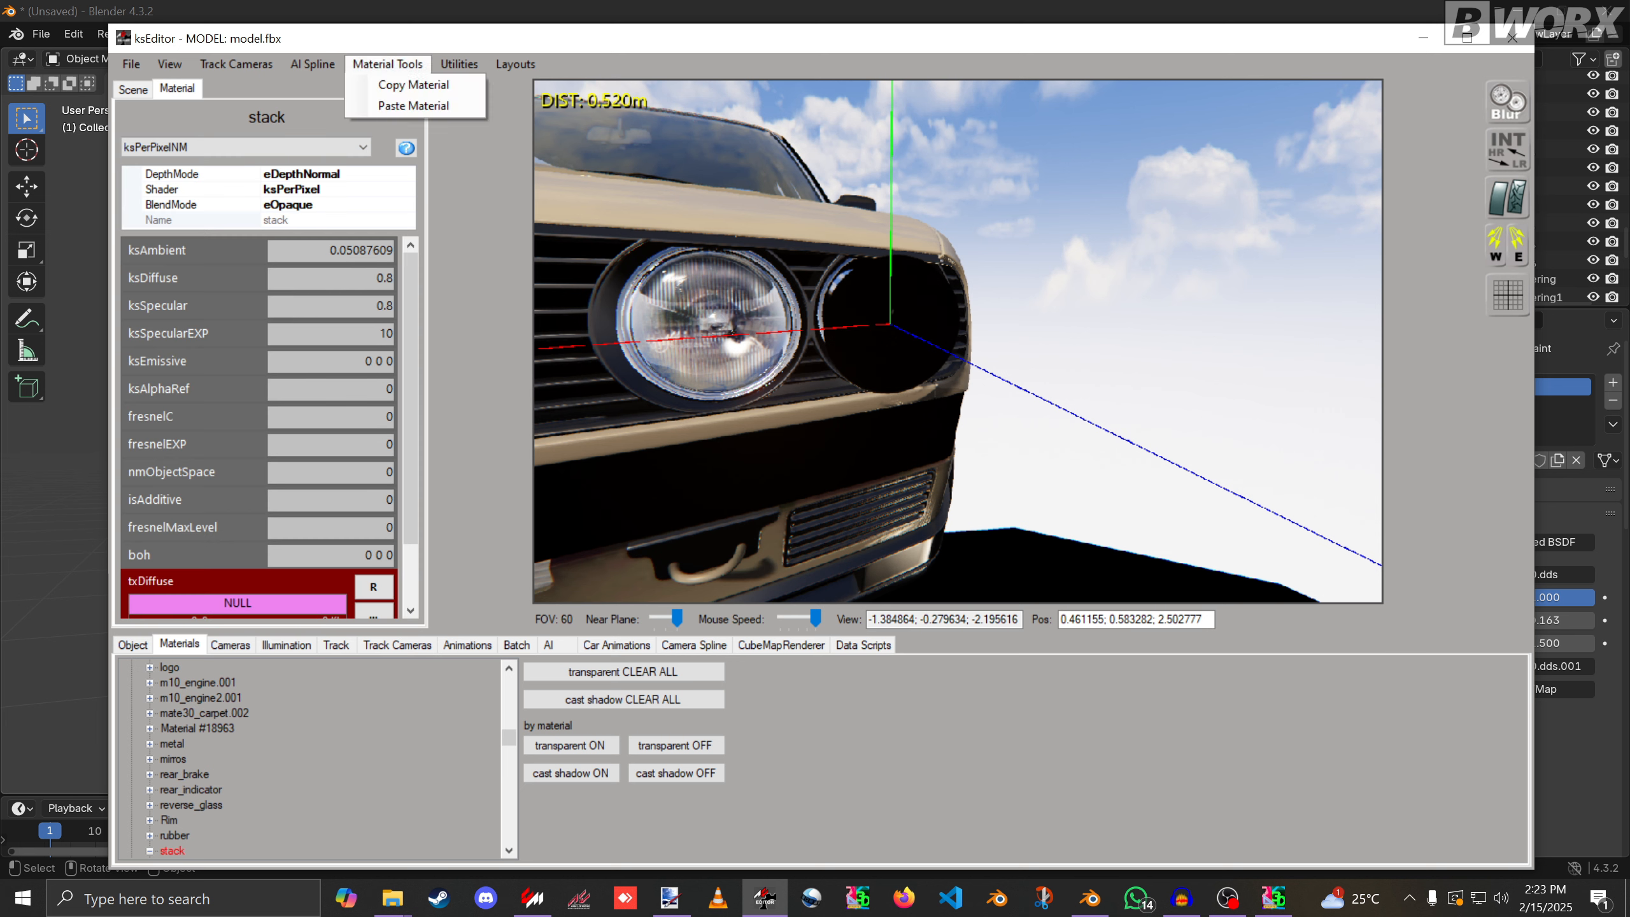
left_click(413, 105)
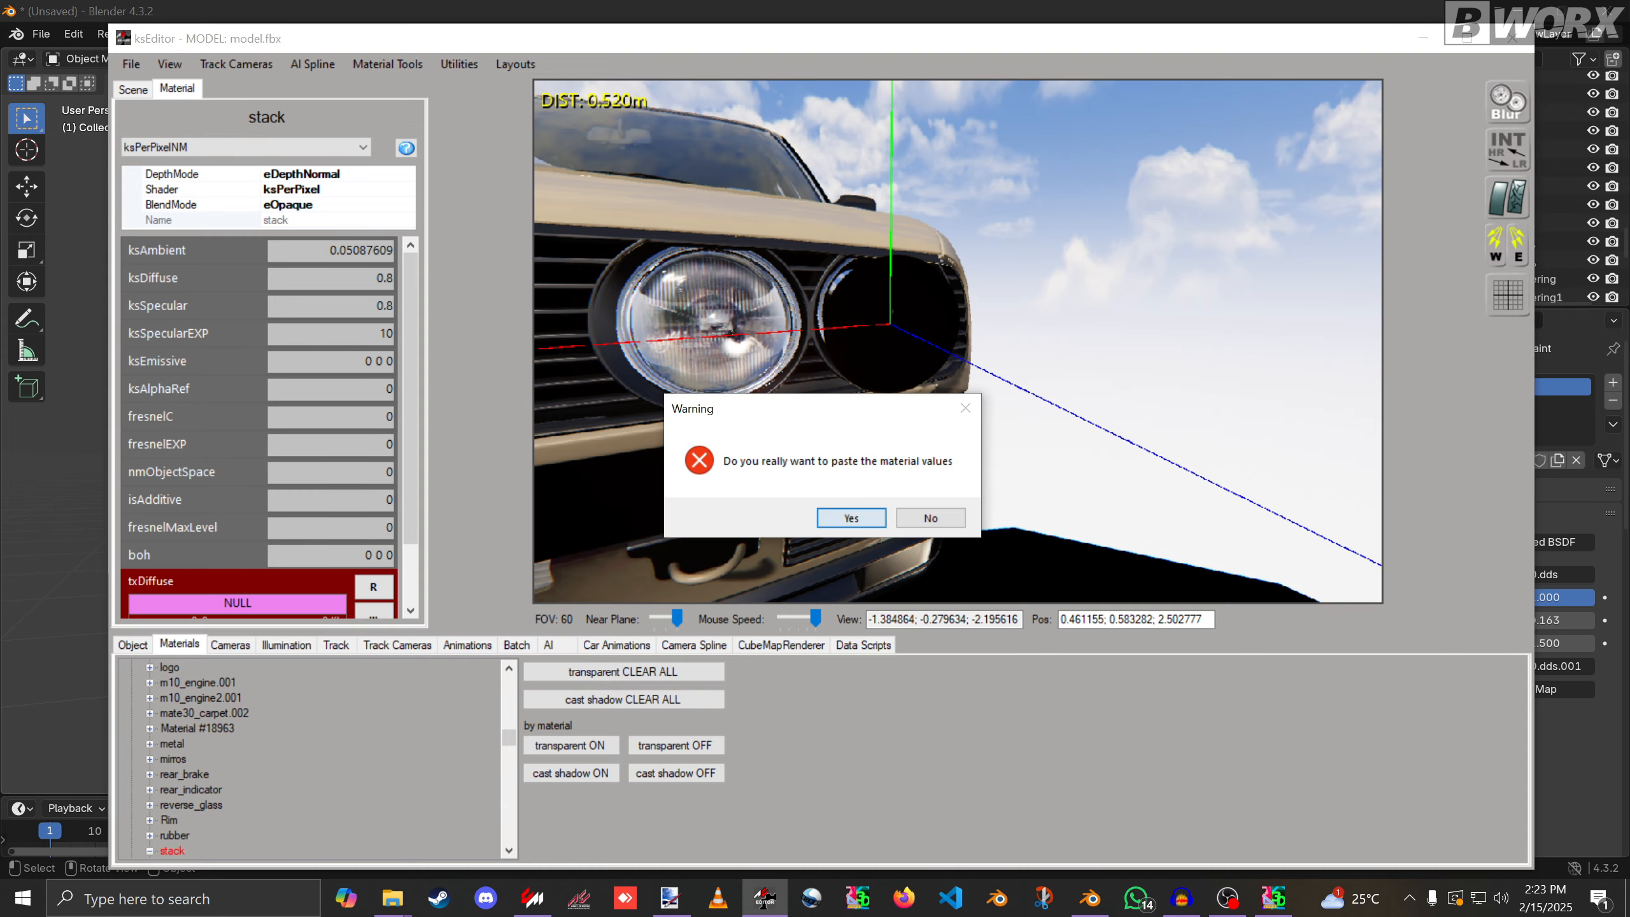
key("Return")
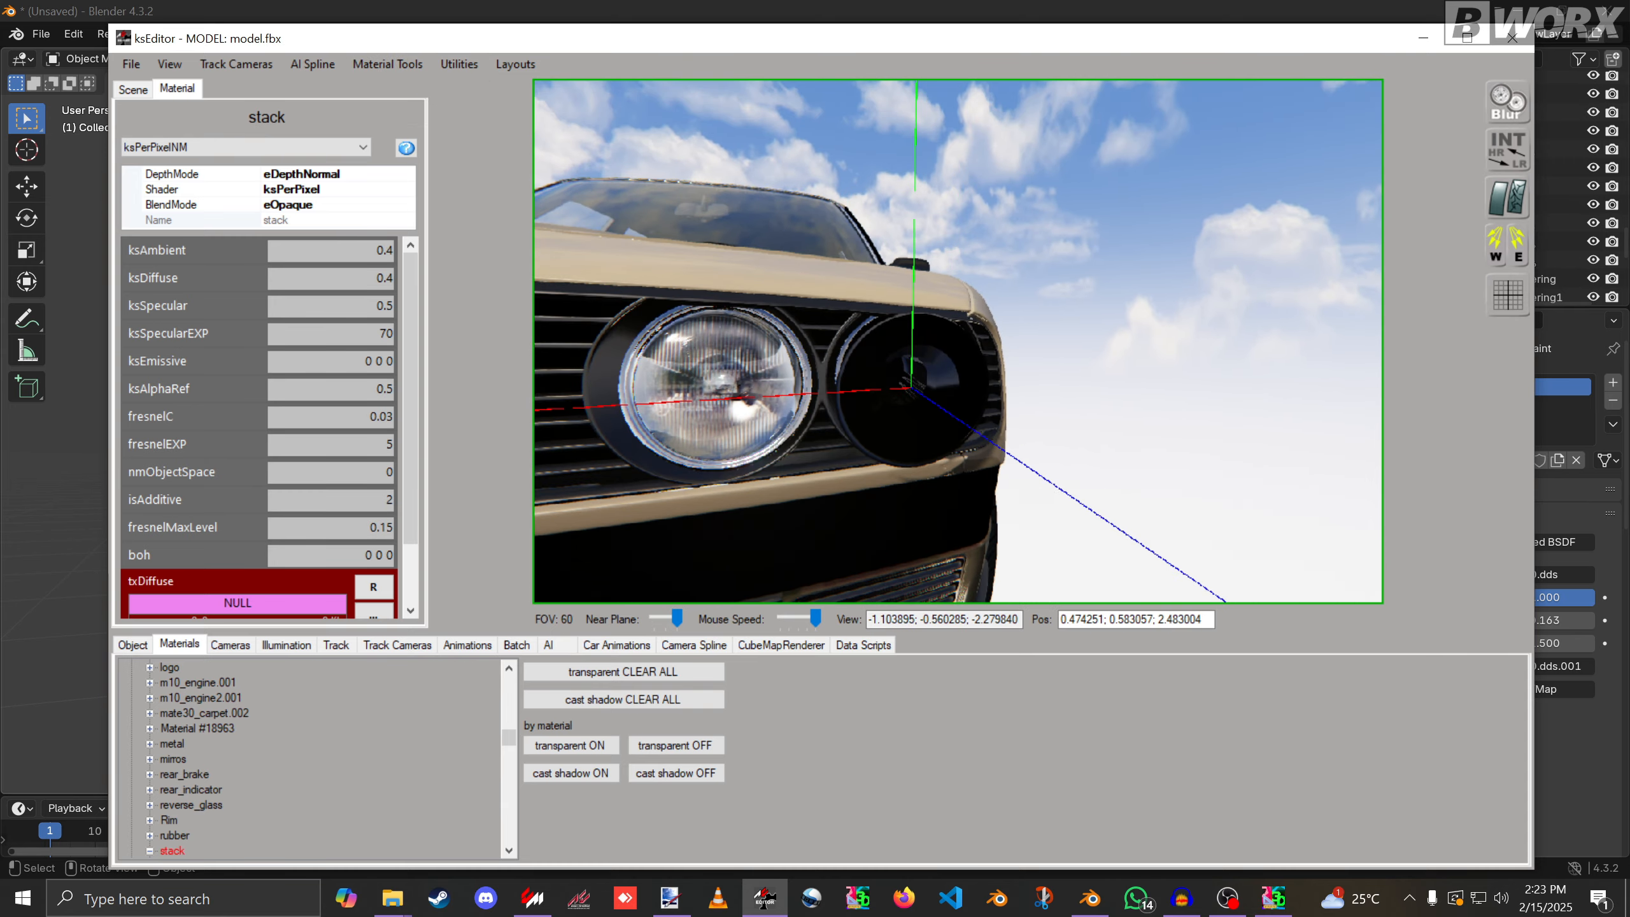
mouse_move(958, 341)
right_mouse_down()
mouse_move(943, 353)
mouse_move(1010, 350)
mouse_move(956, 347)
right_mouse_up()
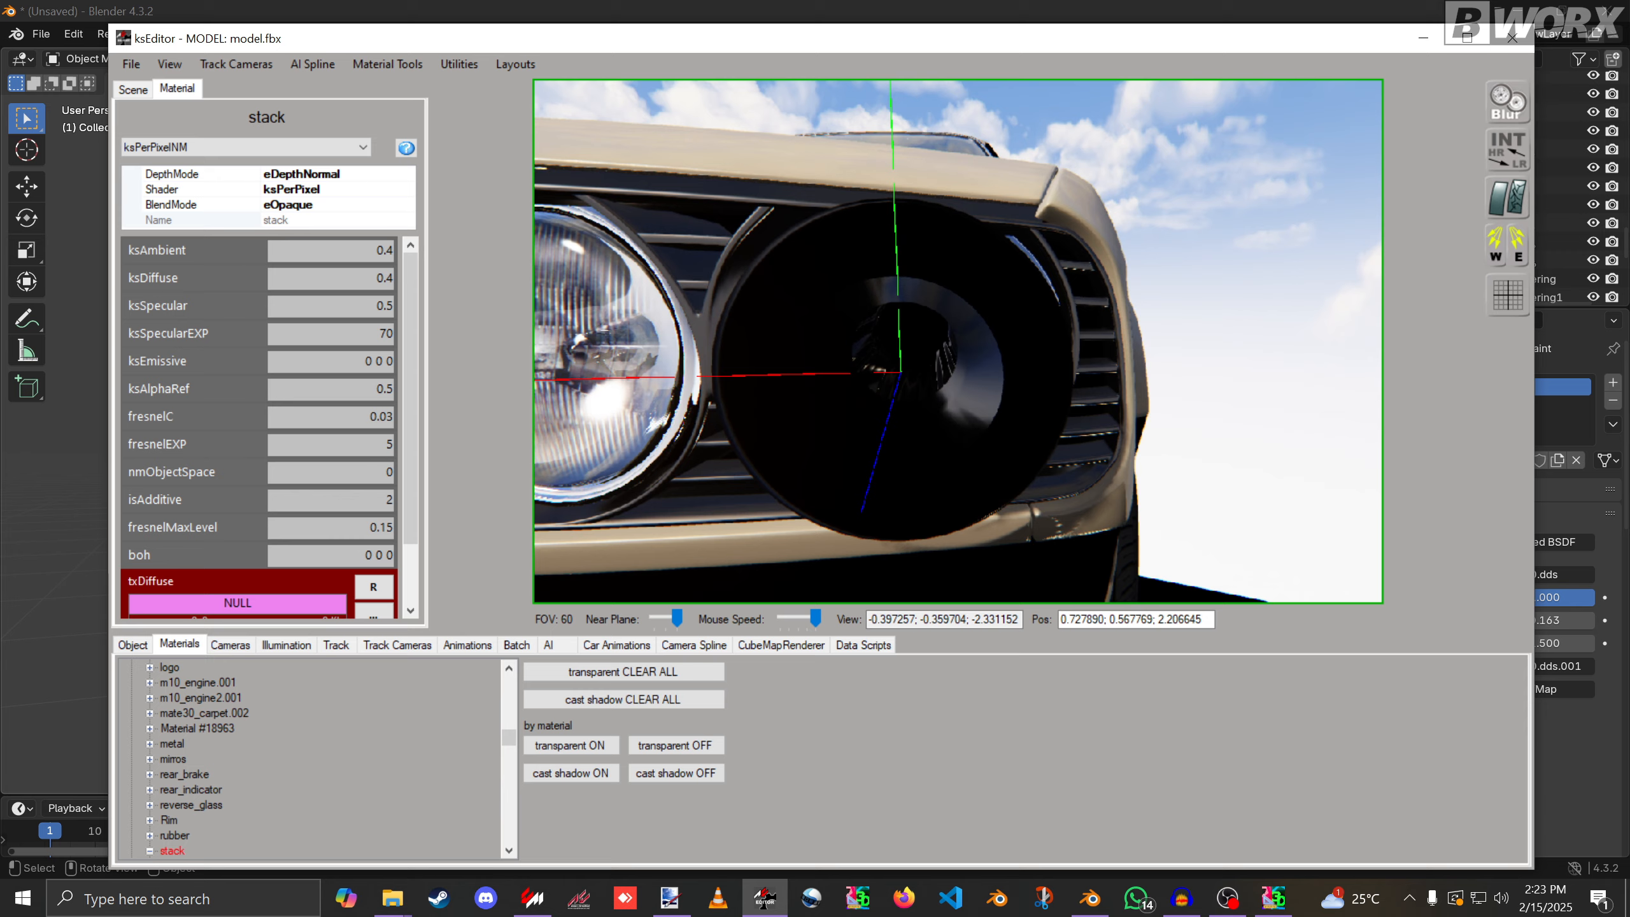
key("Left")
left_click(953, 350)
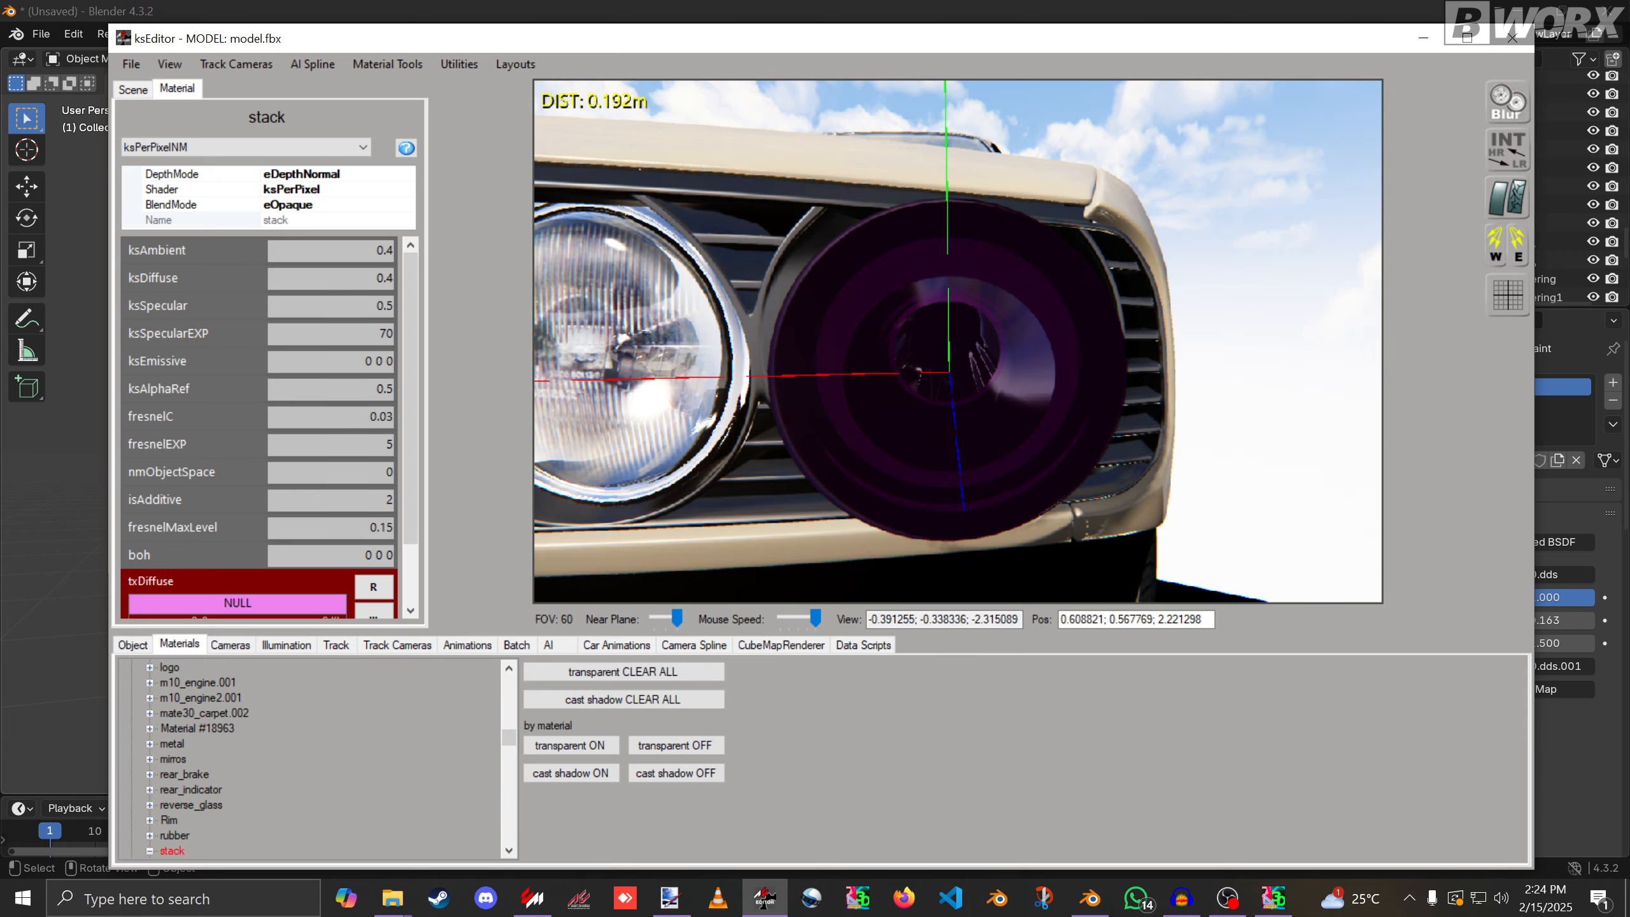
Open the file picker for the stack's diffuse texture, switch to Paint.NET and create a new 512 × 512 pixel image.
scroll(259, 429, "down", 2)
left_click(374, 539)
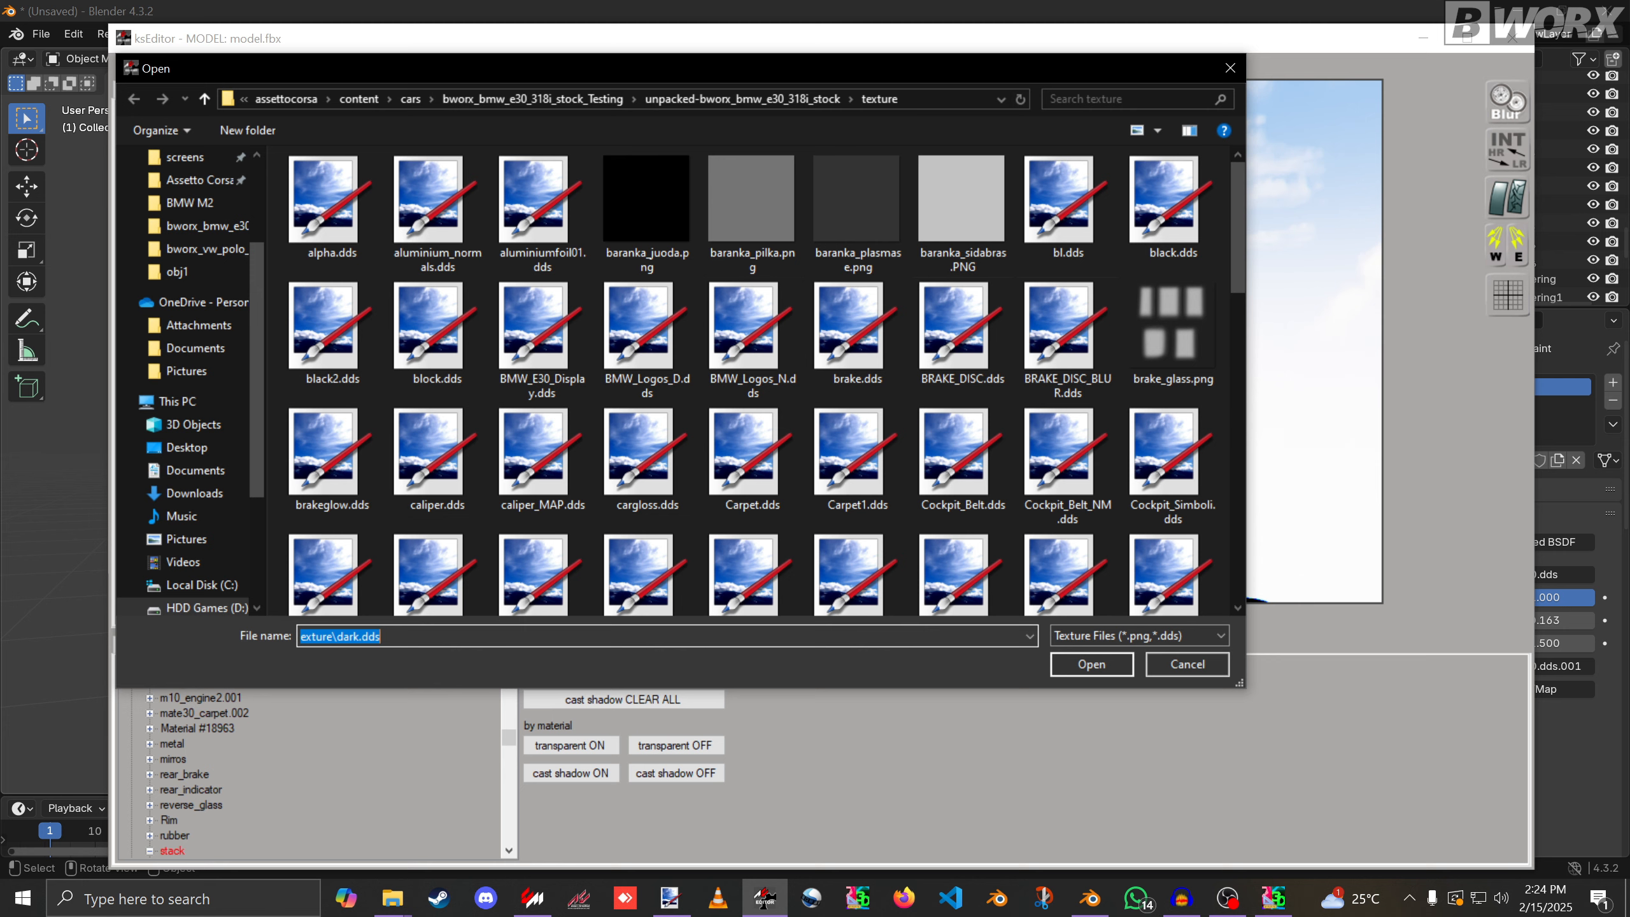
left_click(669, 898)
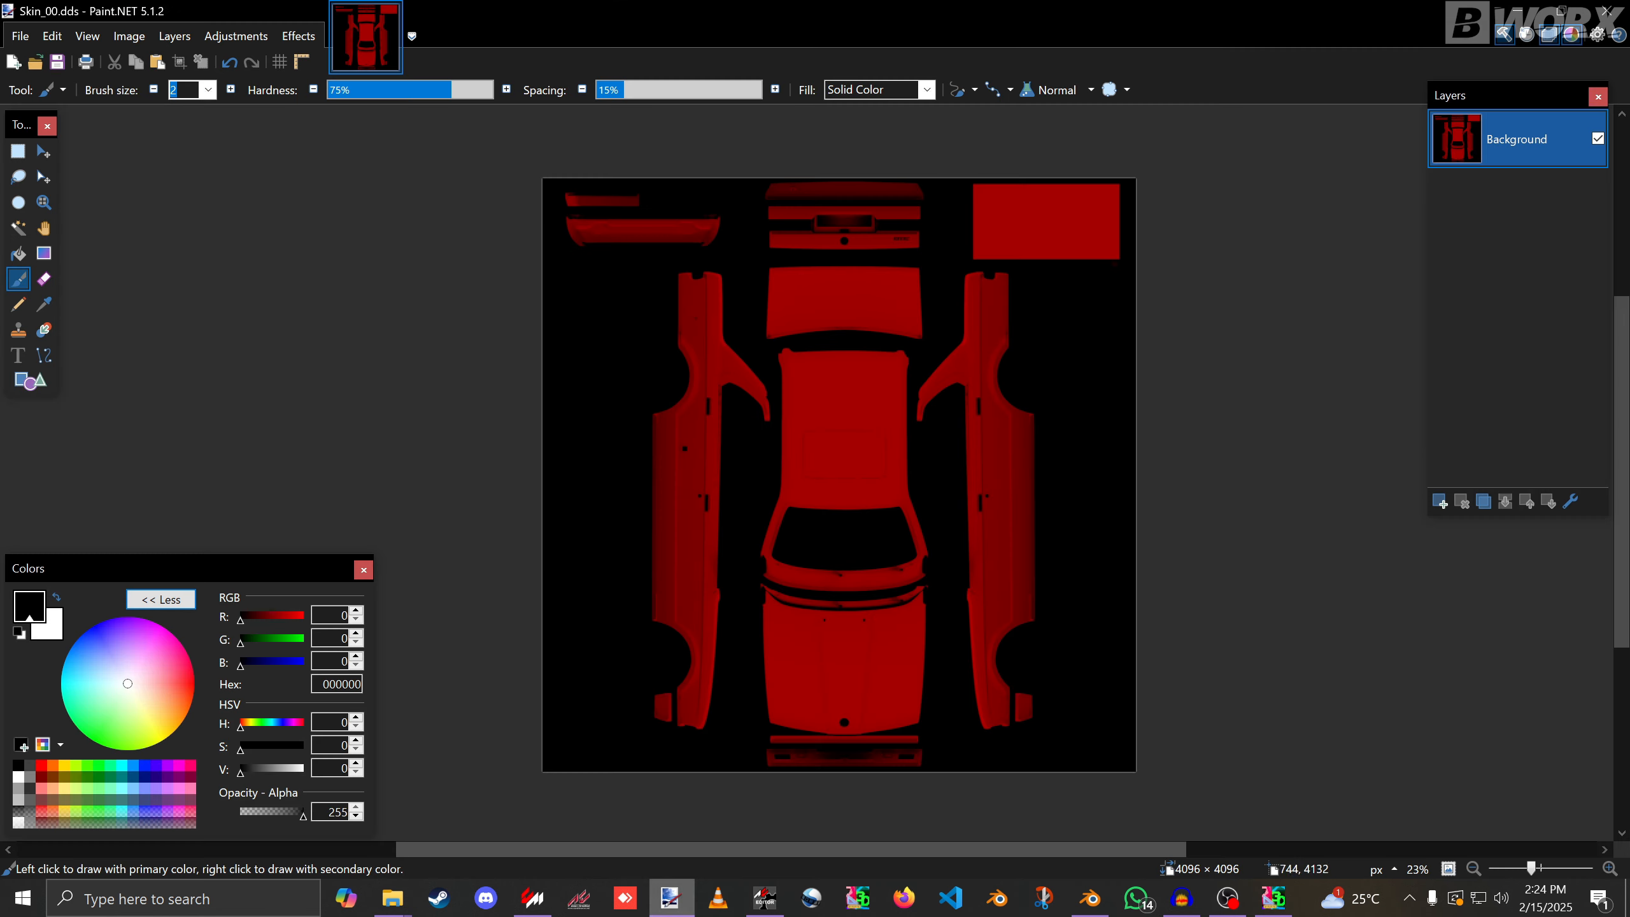
left_click(20, 36)
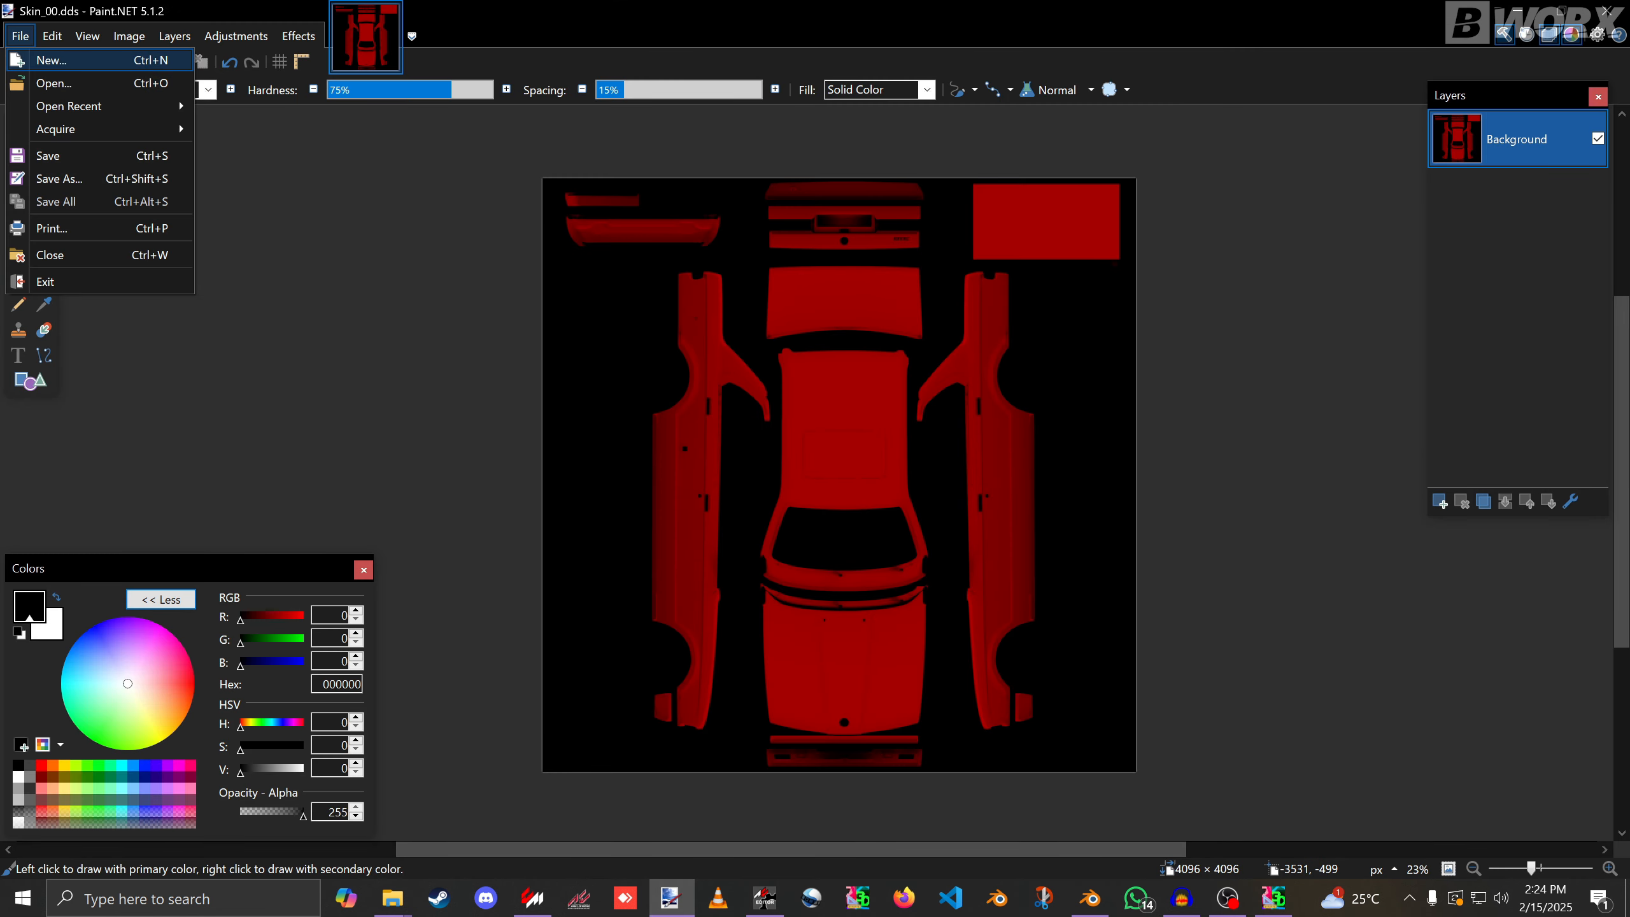
left_click(51, 60)
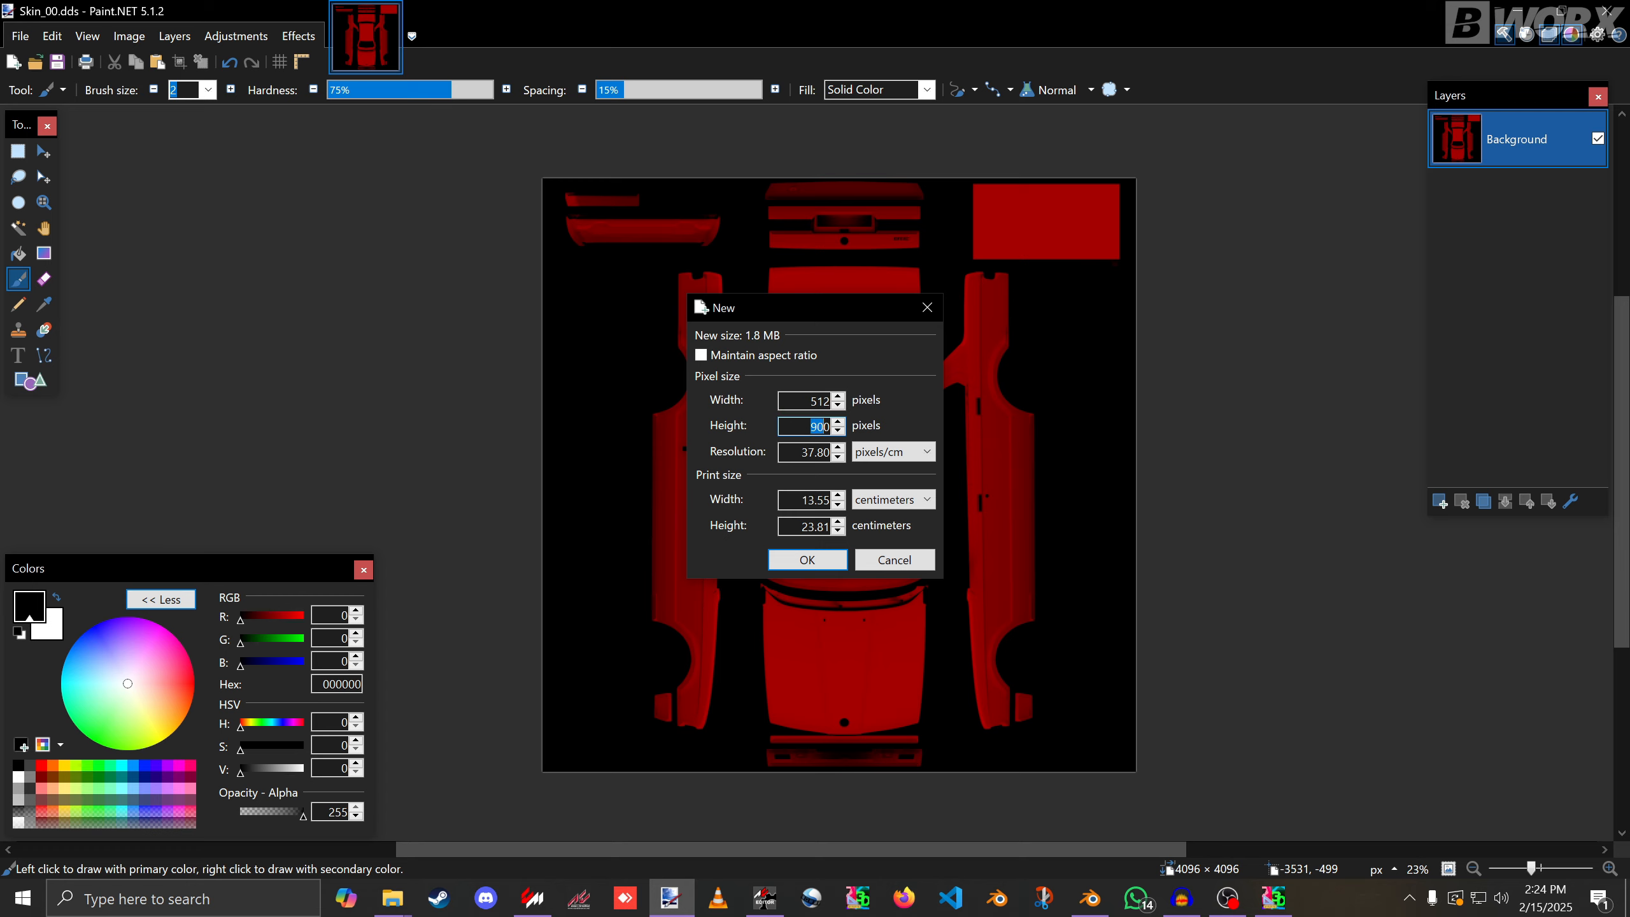
key("Return")
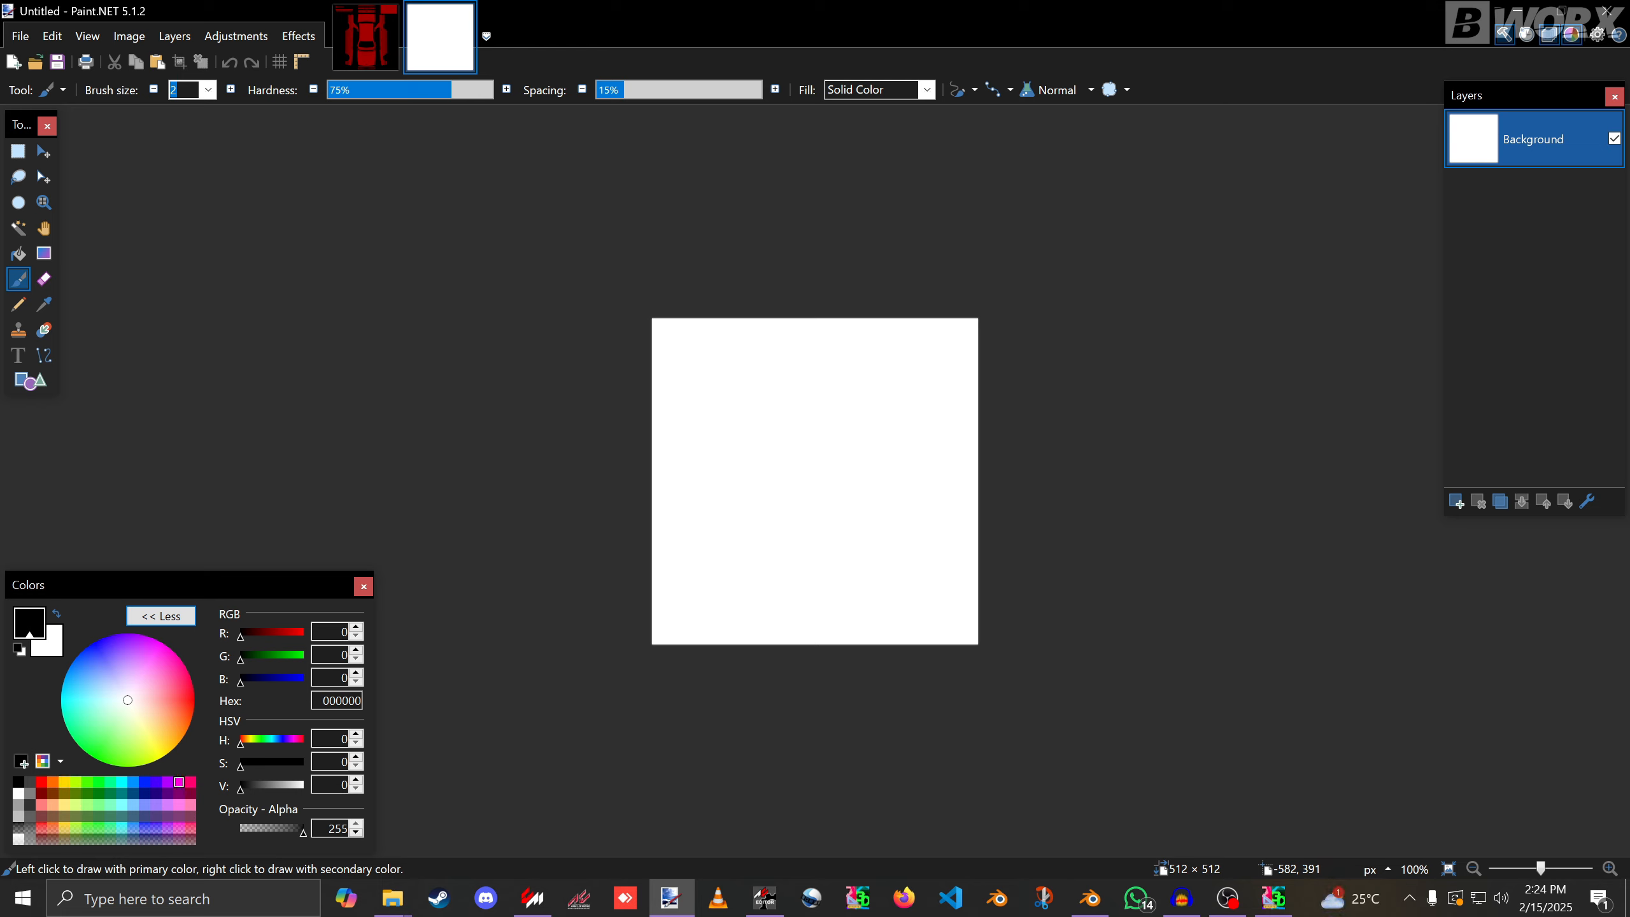
Fill the blank canvas with solid purple (B200FF).
left_click(166, 781)
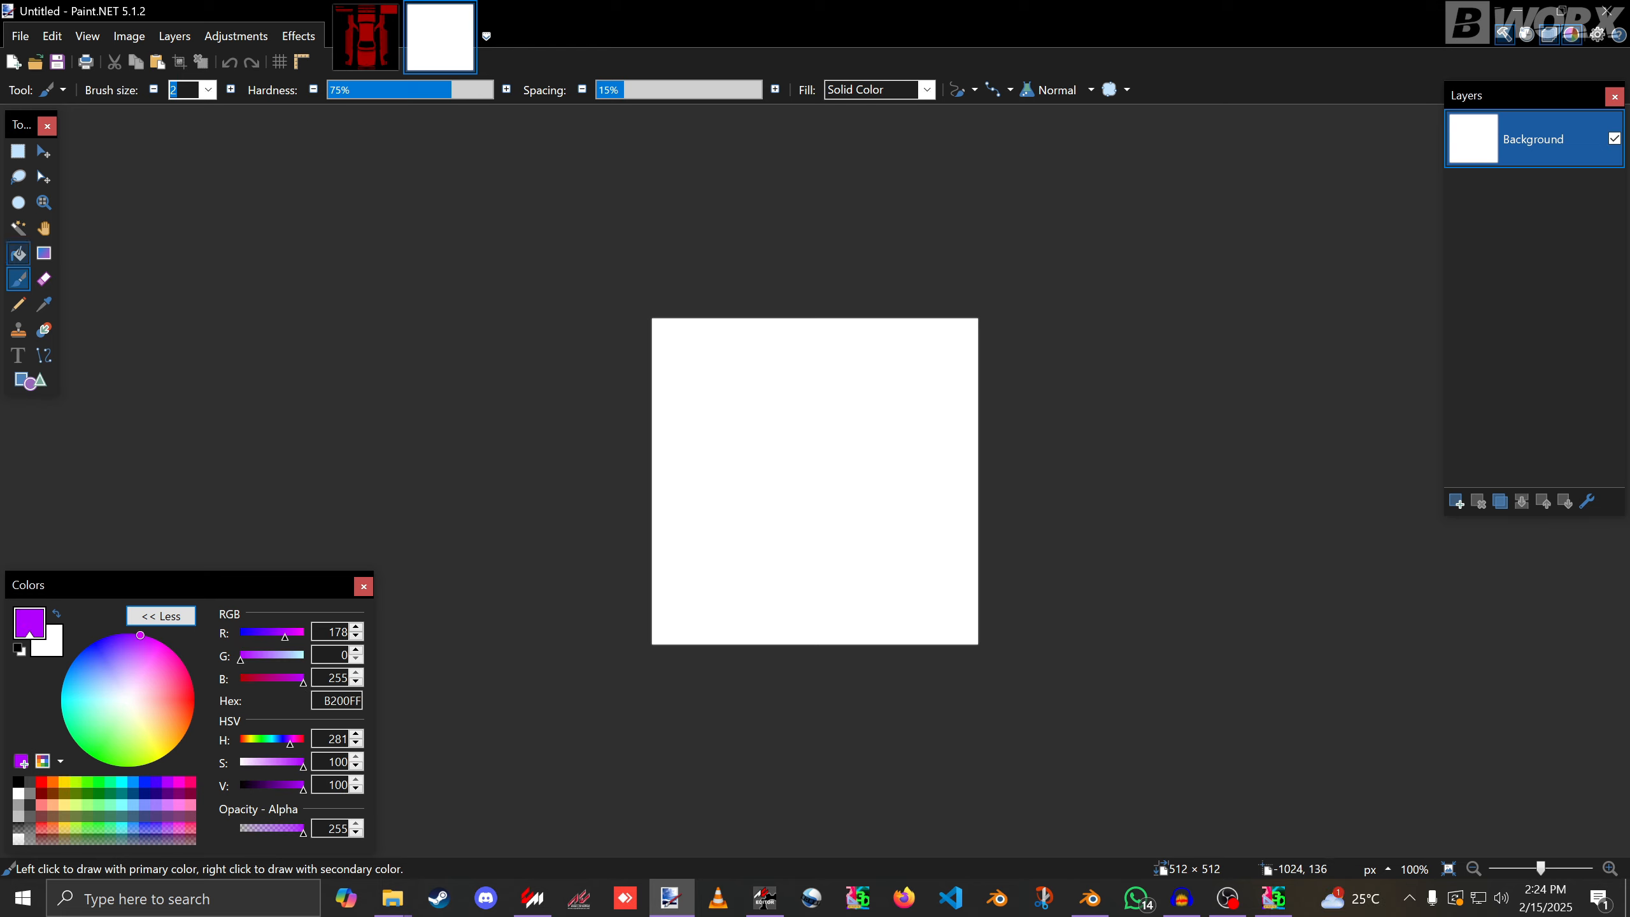
left_click(18, 252)
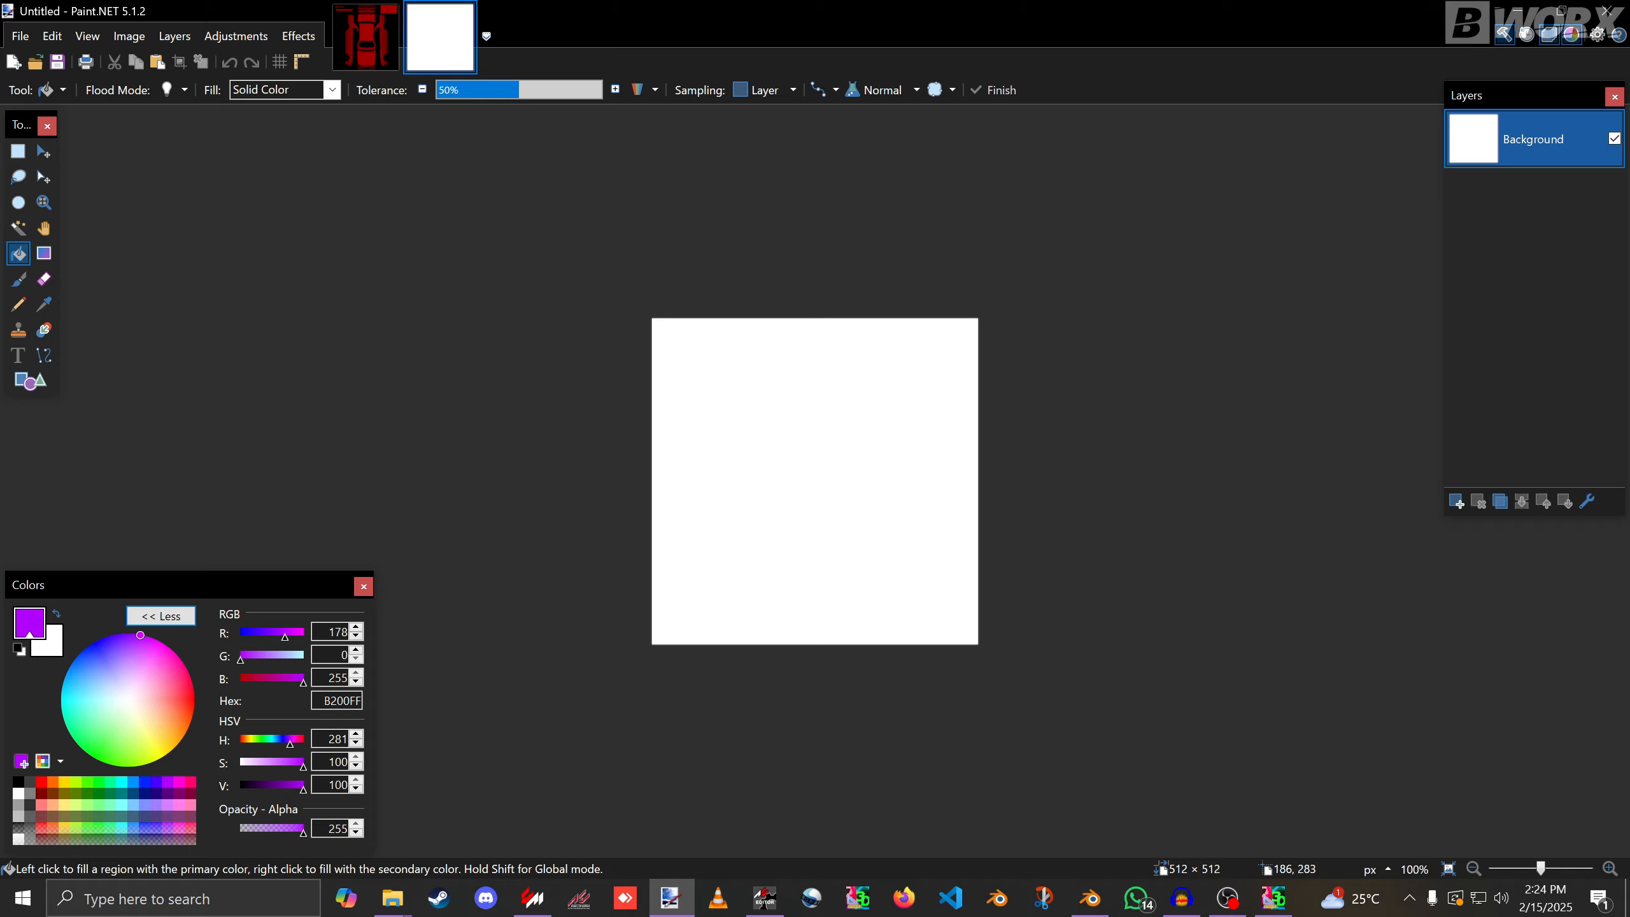
left_click(858, 495)
key("ctrl+s")
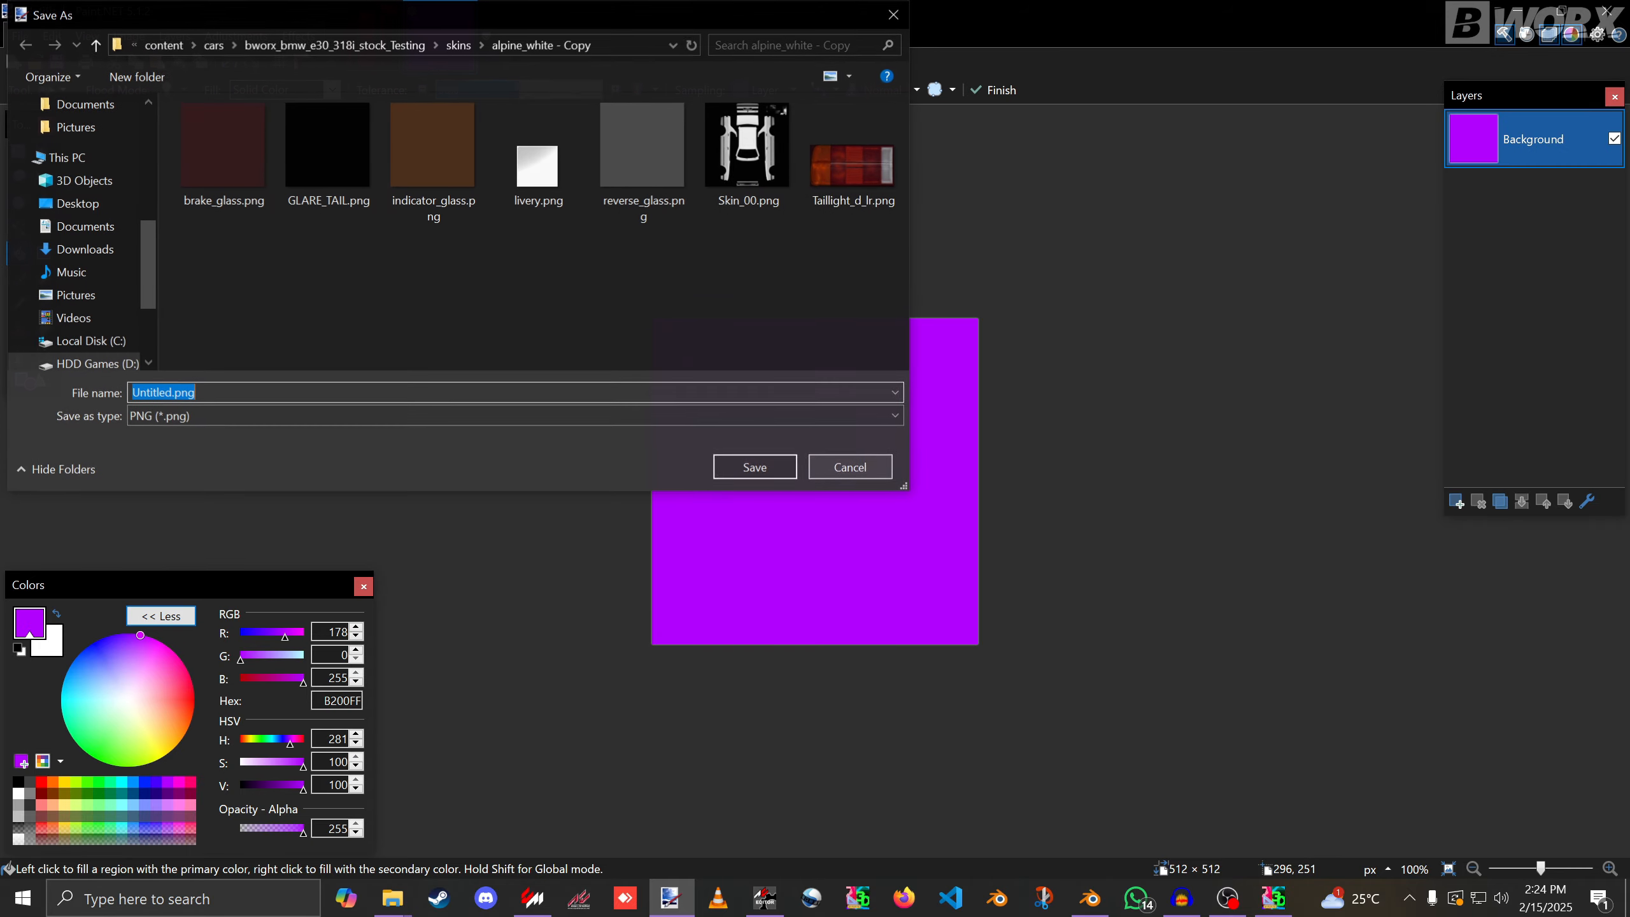
left_click(851, 467)
Refill the canvas with dark purple (57007F) and save it as stack.png in the texture folder of bworx_bmw_e30_318i_stock_Testing.
left_click(167, 793)
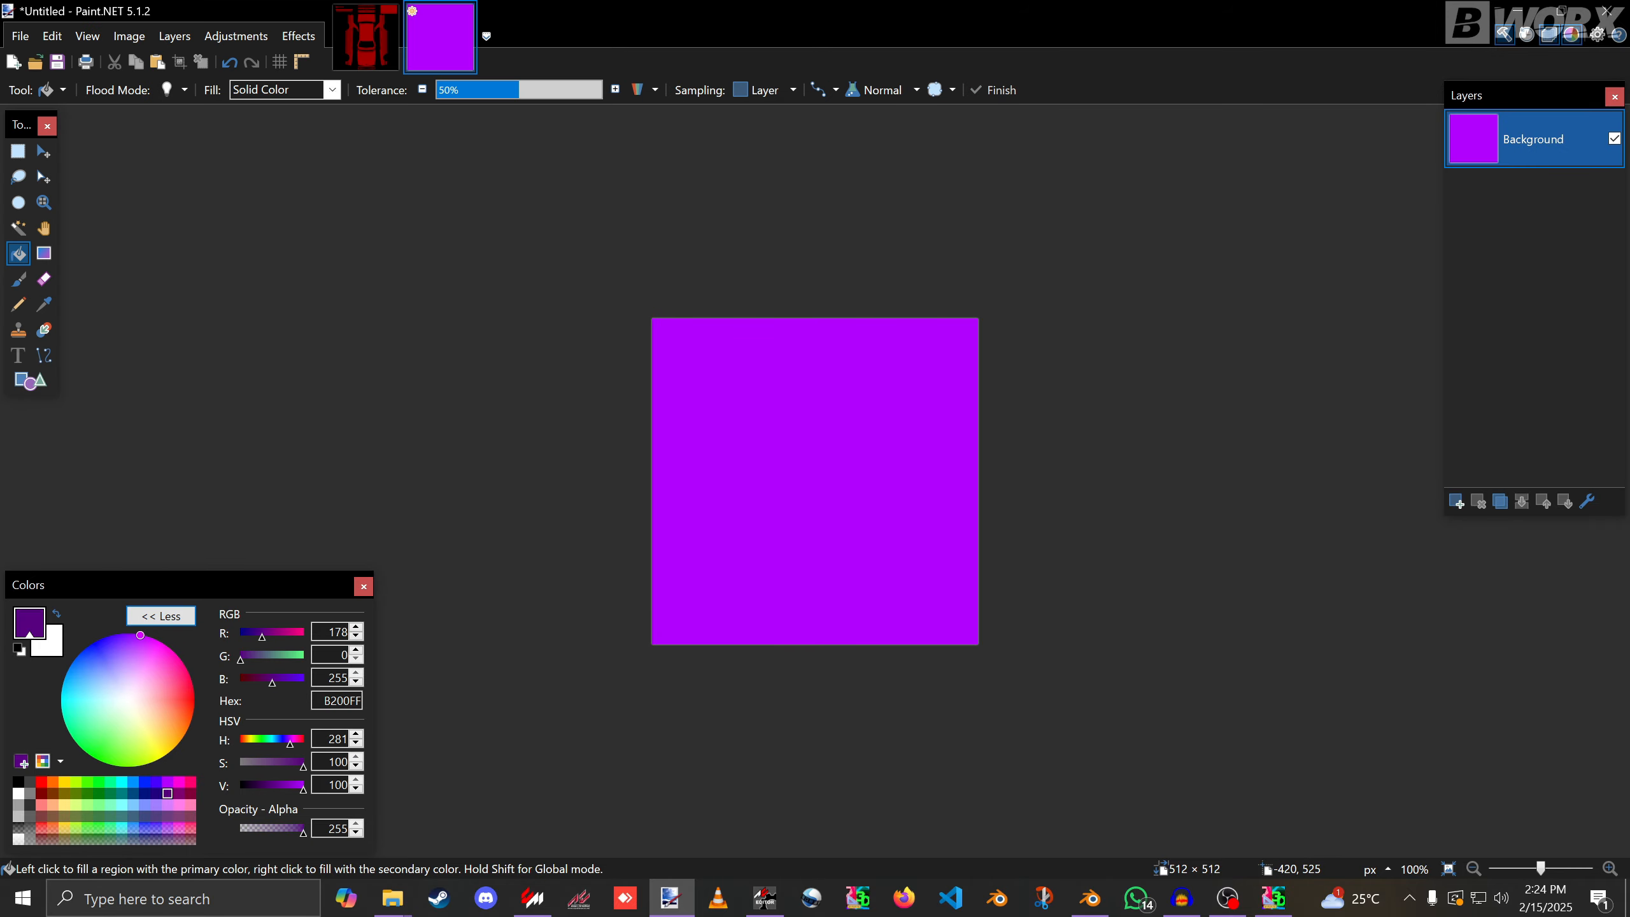
left_click(770, 432)
key("ctrl+s")
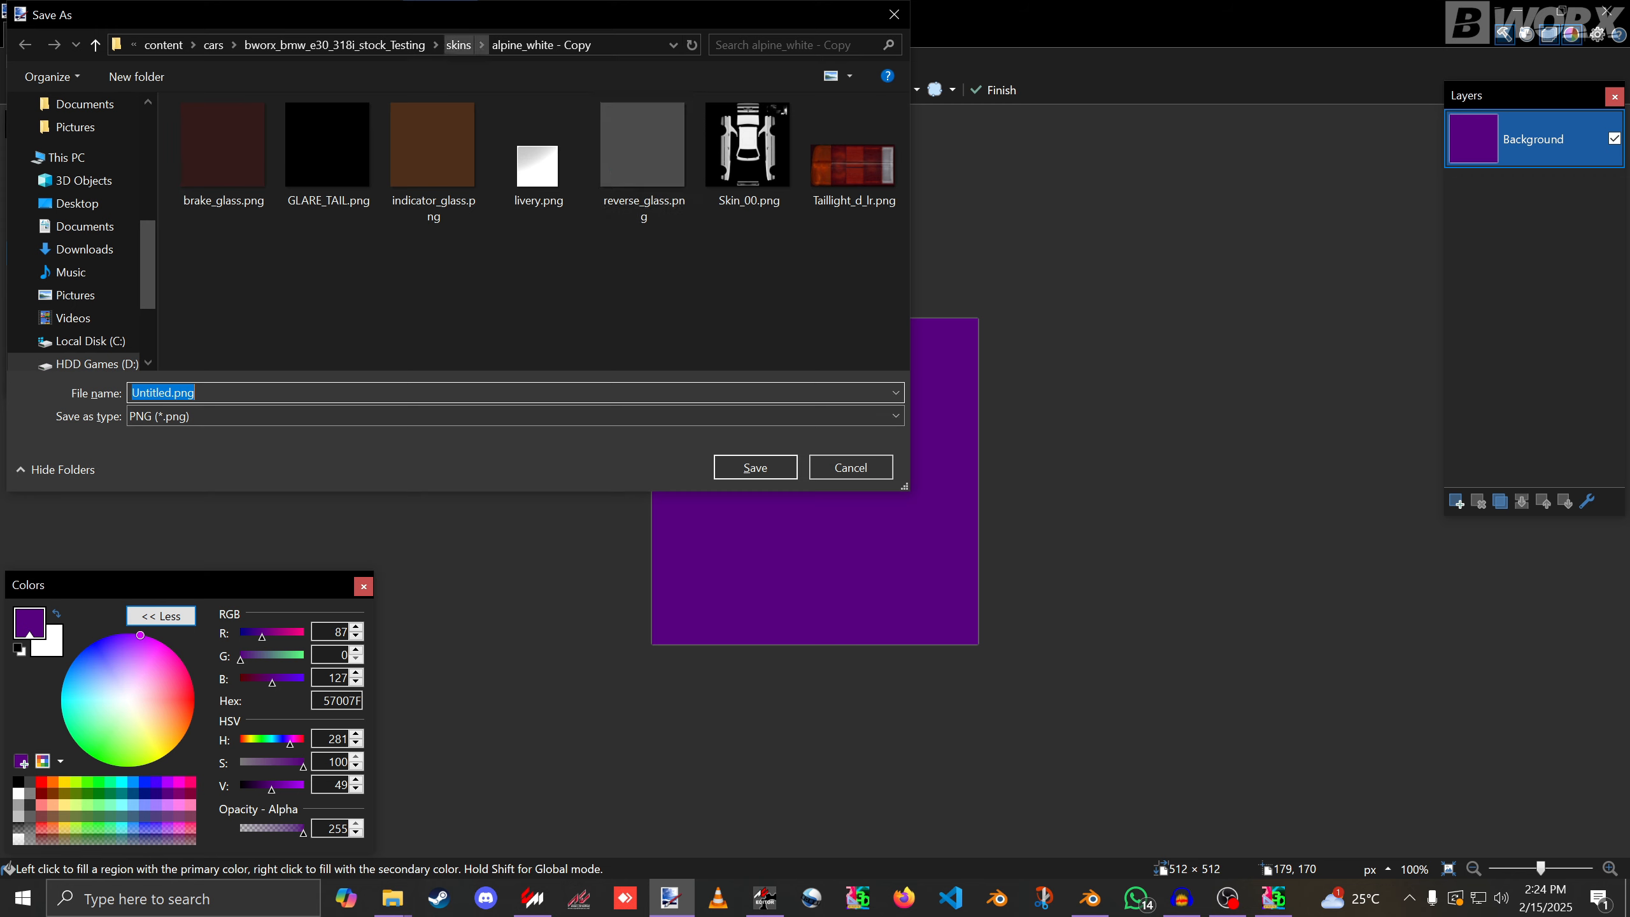
left_click(458, 45)
left_click(418, 45)
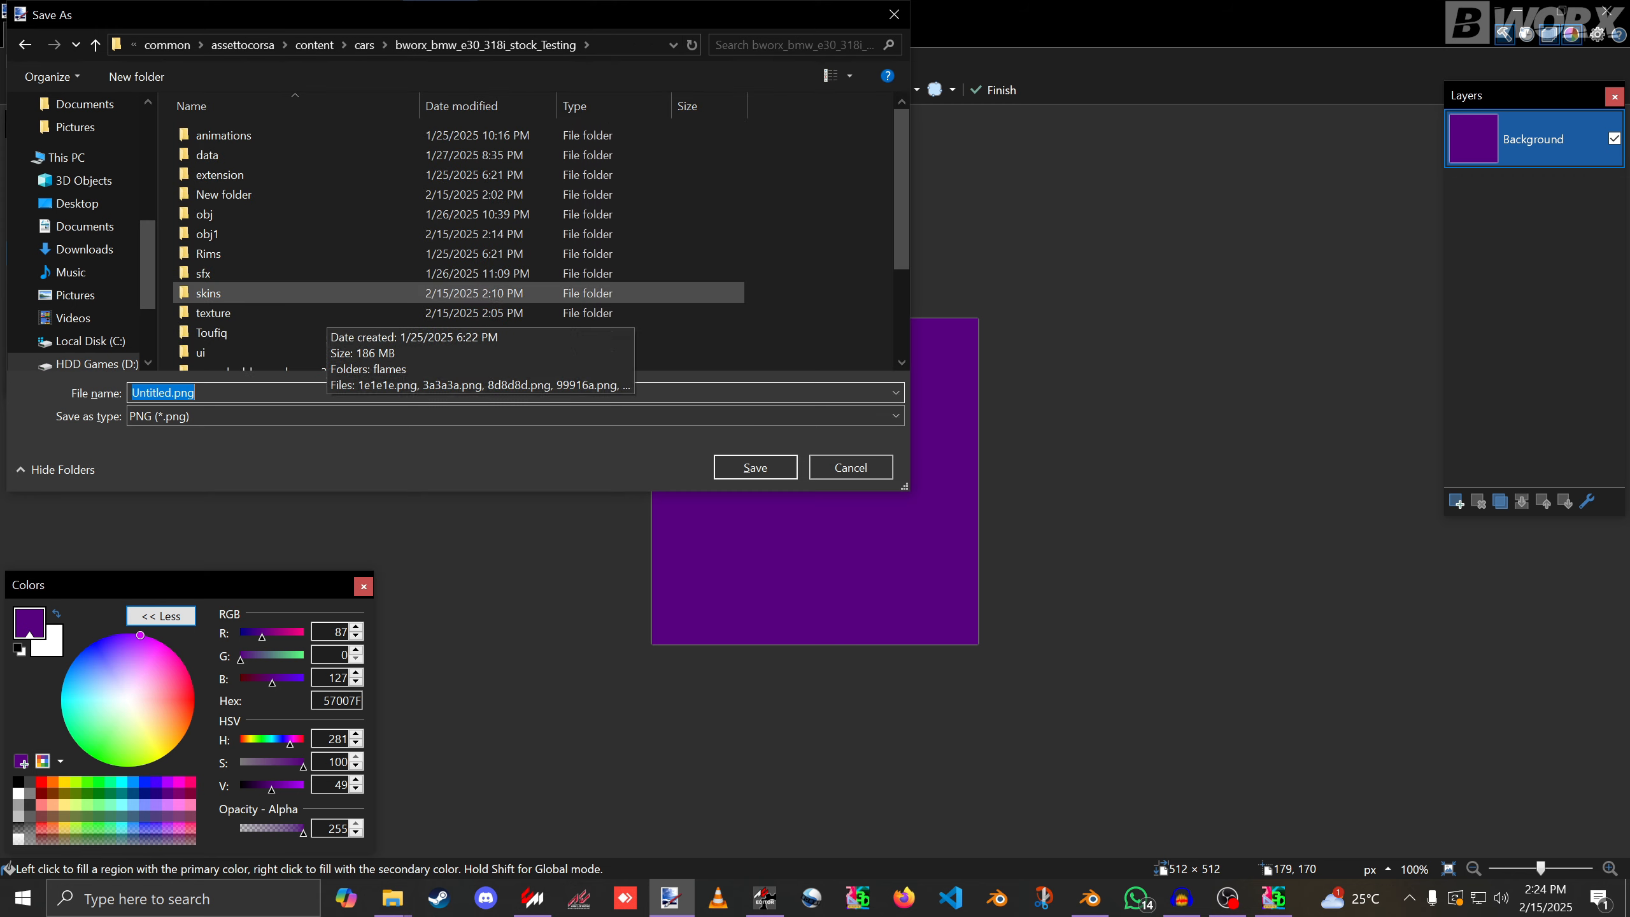
double_click(244, 312)
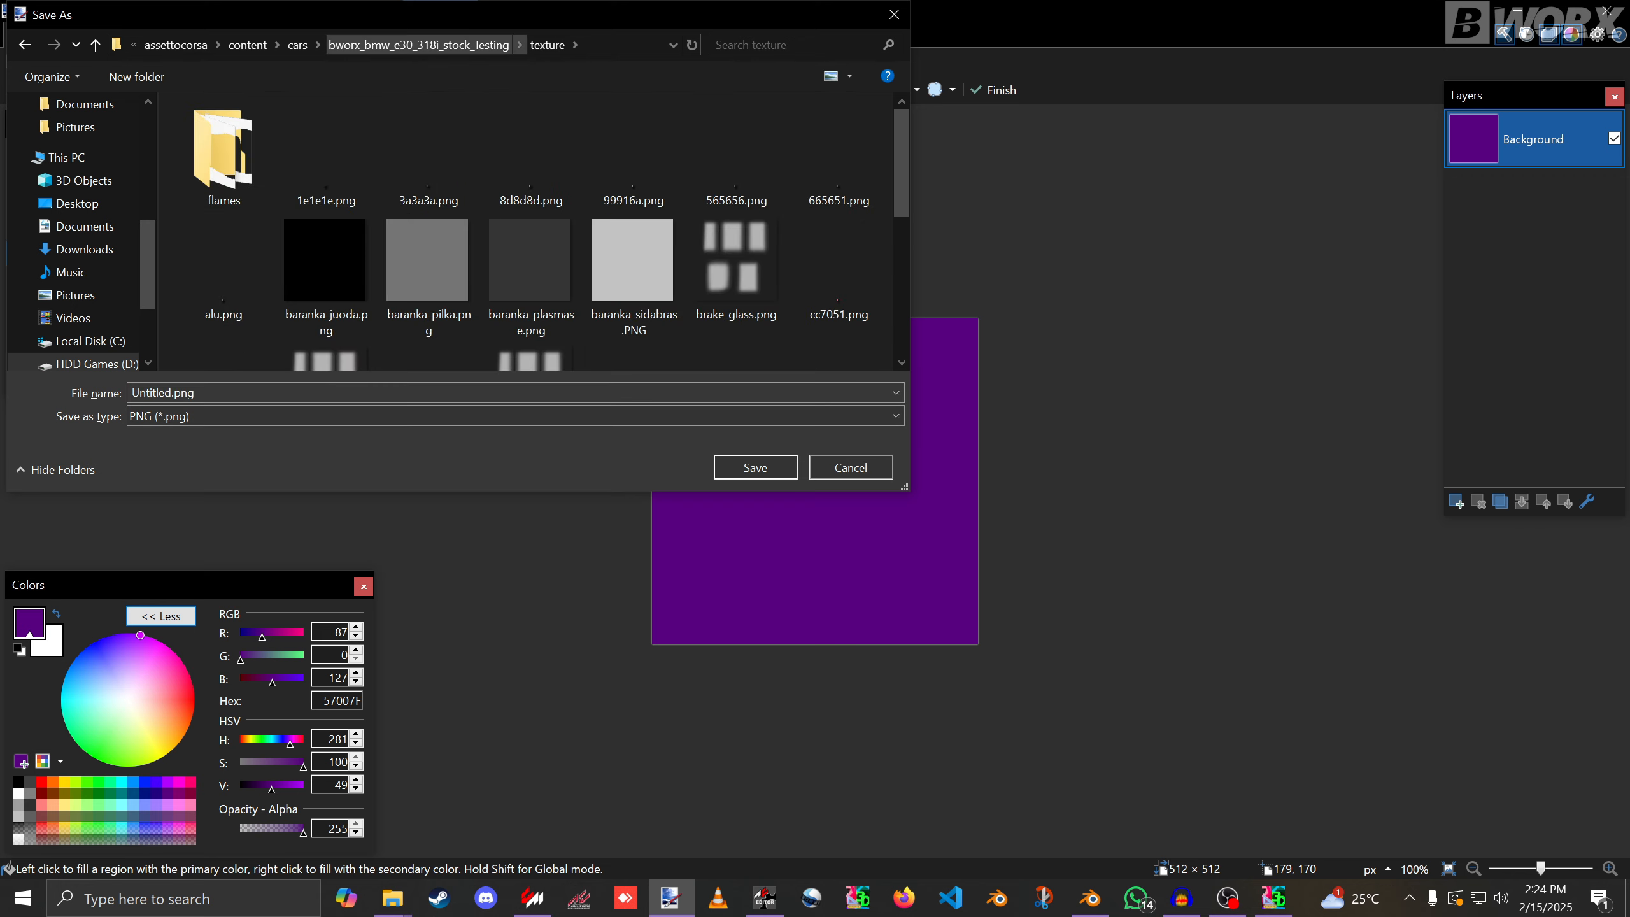
left_click(385, 392)
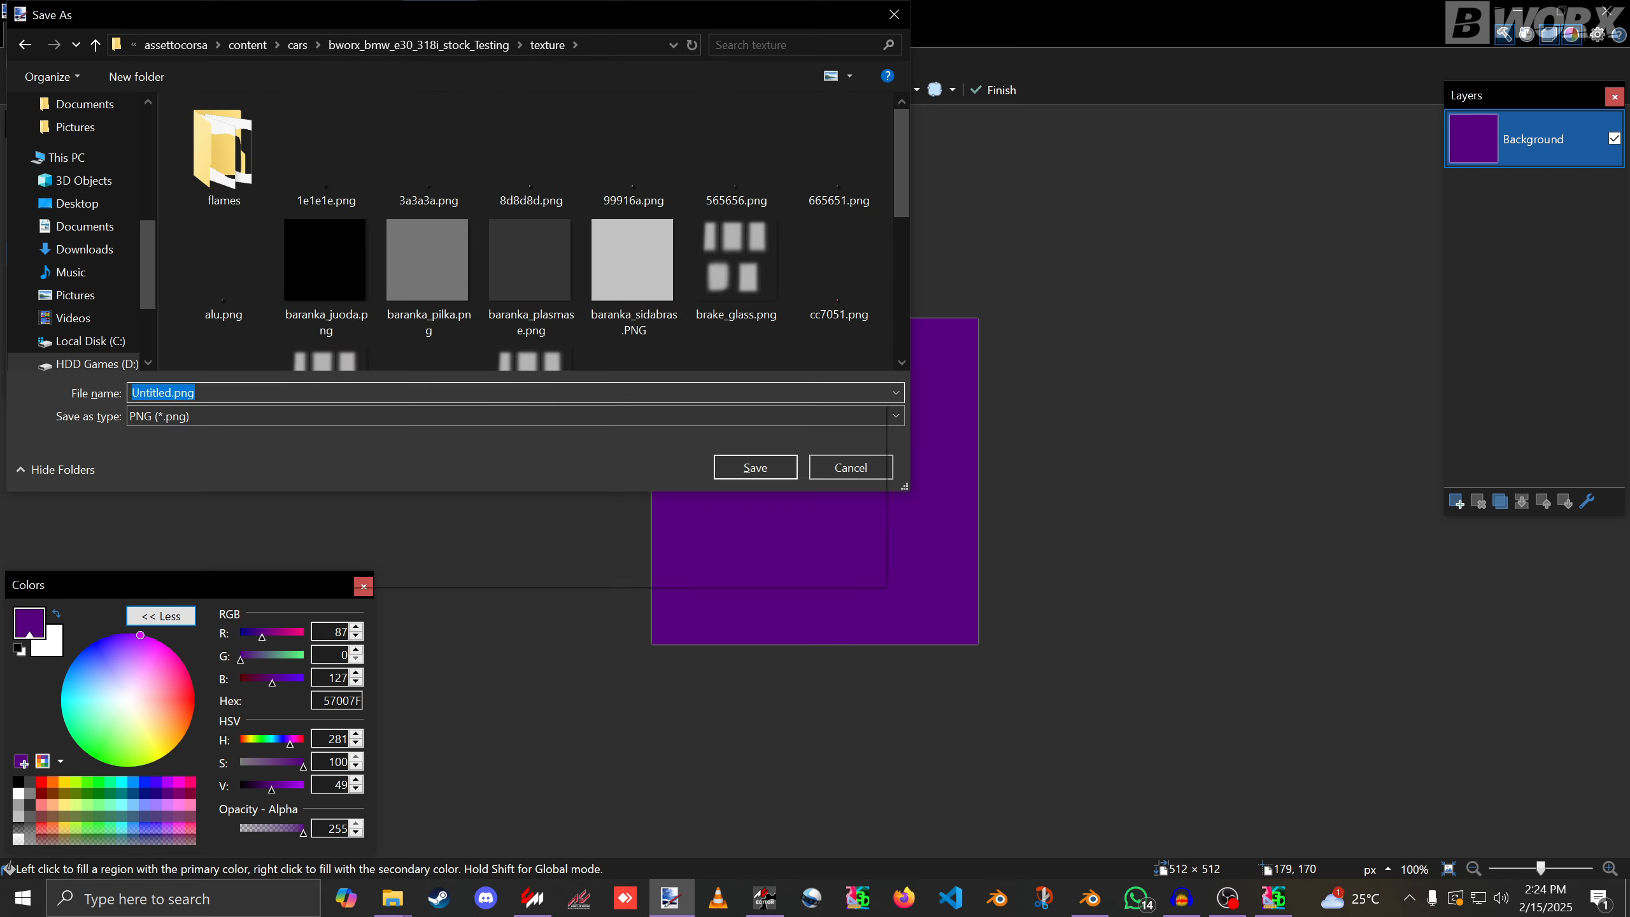
type("stack")
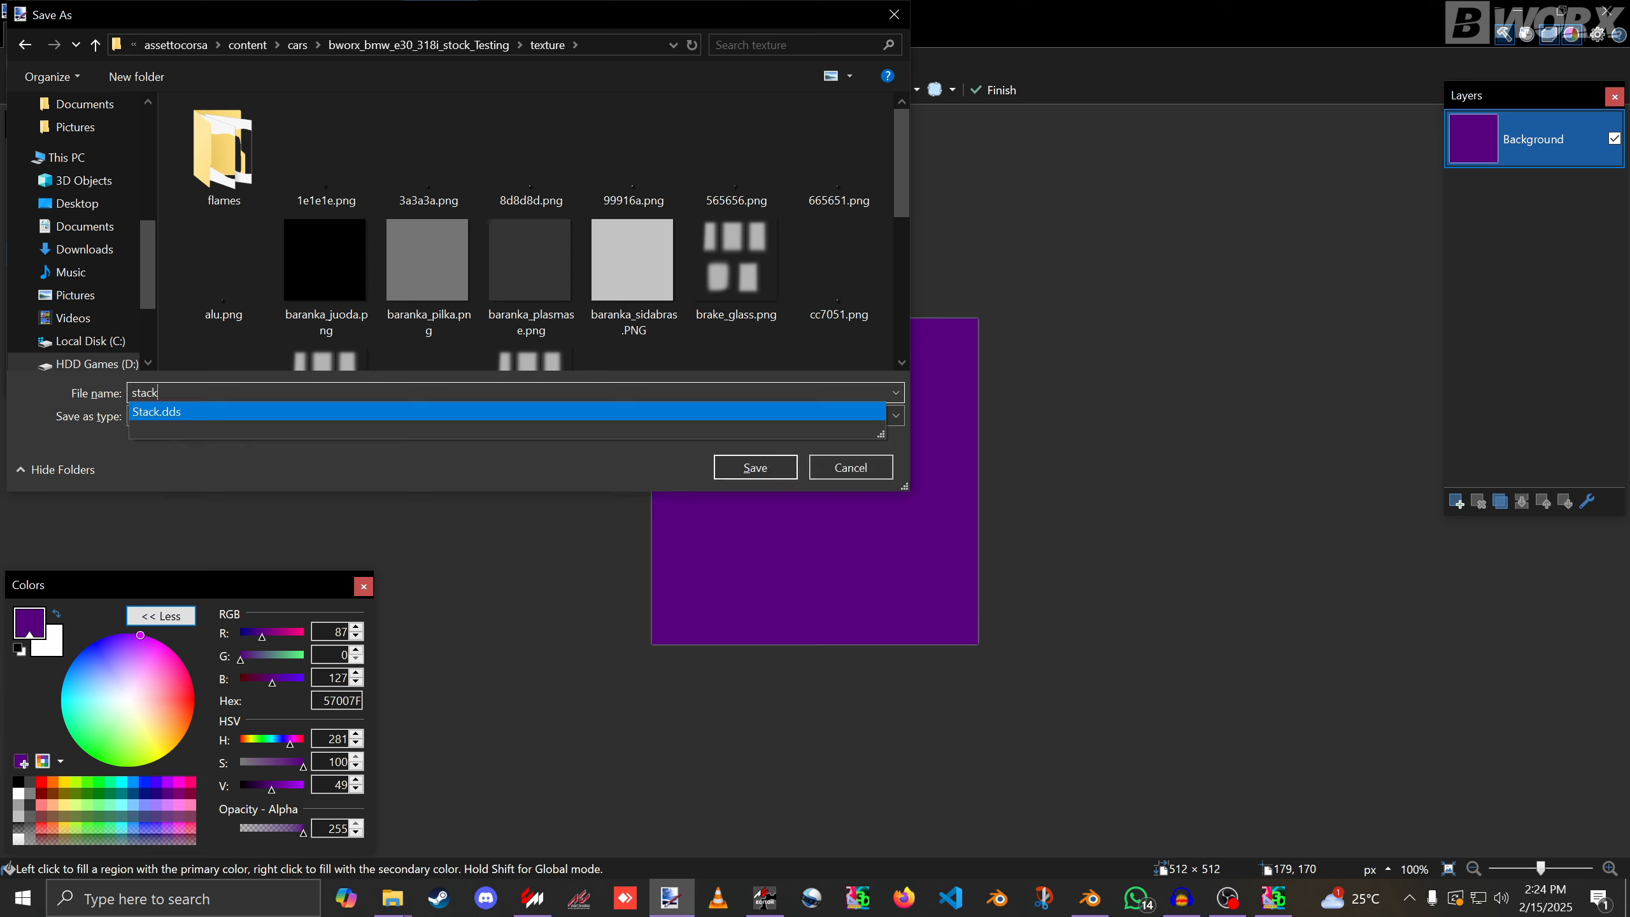
type(".png")
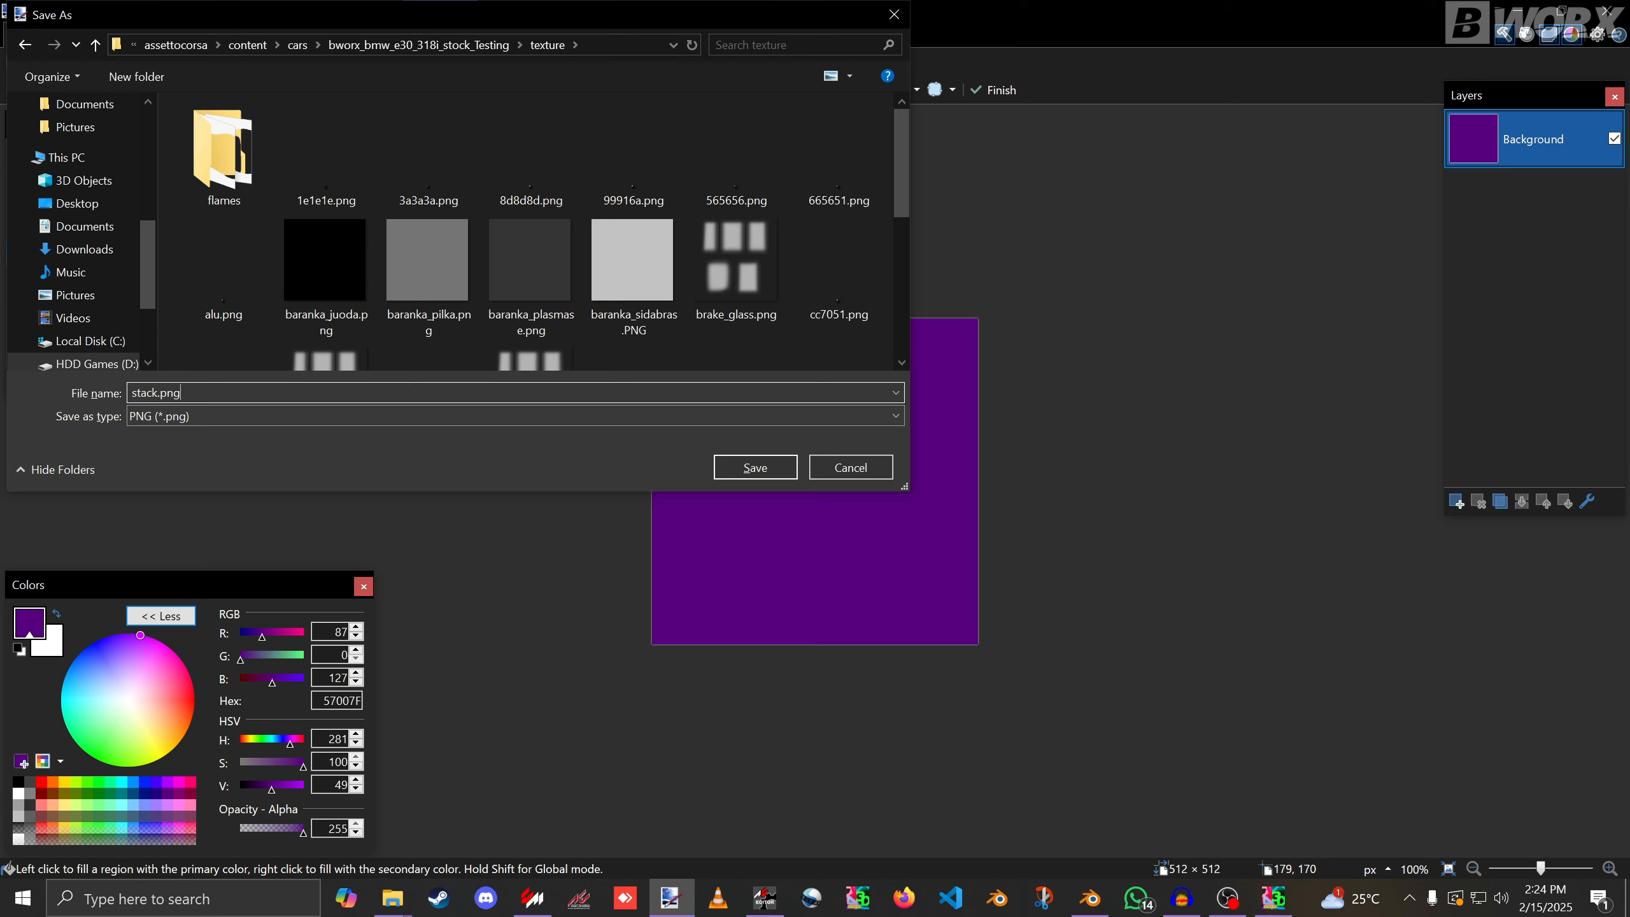
key("Return")
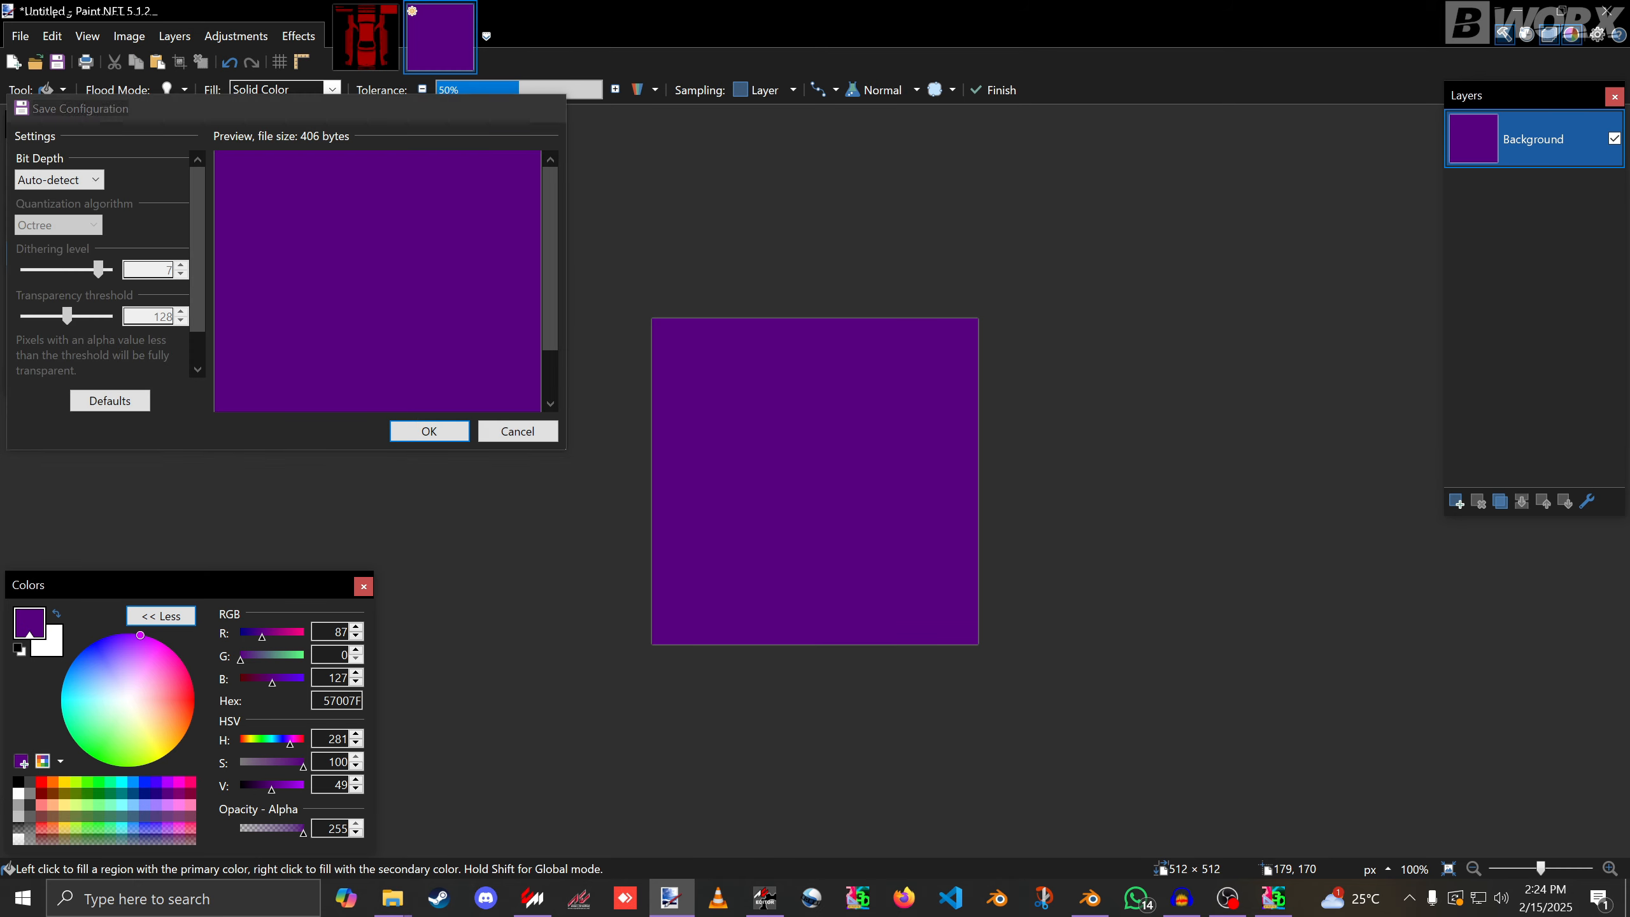
key("Return")
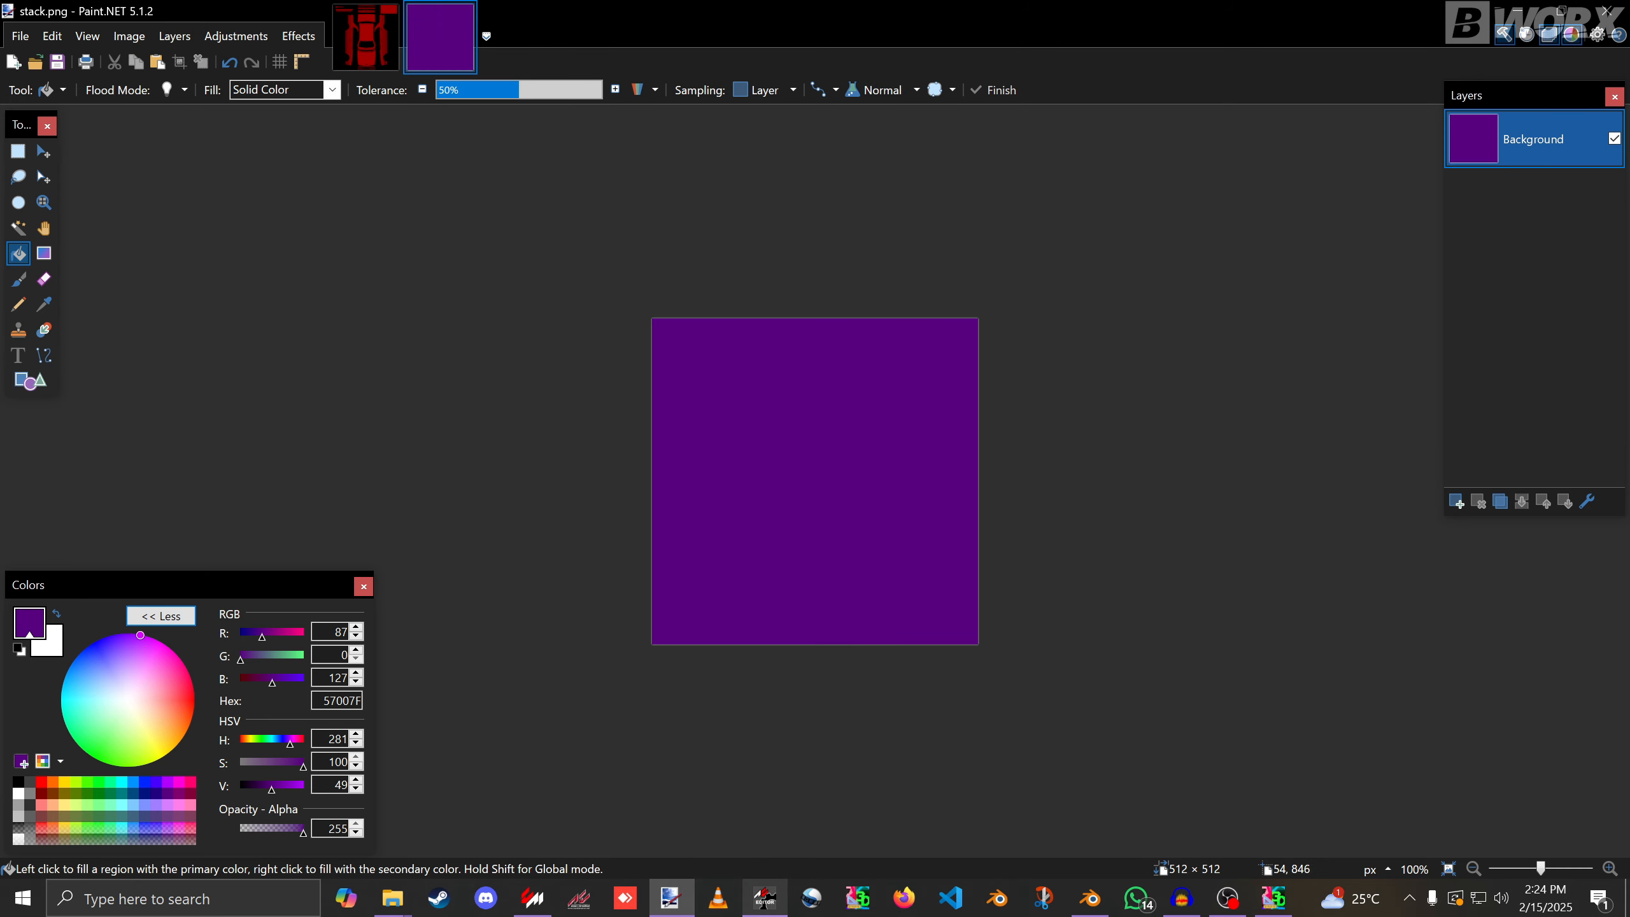
Switch to ksEditor and load stack.png from the car's texture folder as the stack material's diffuse texture.
left_click(764, 897)
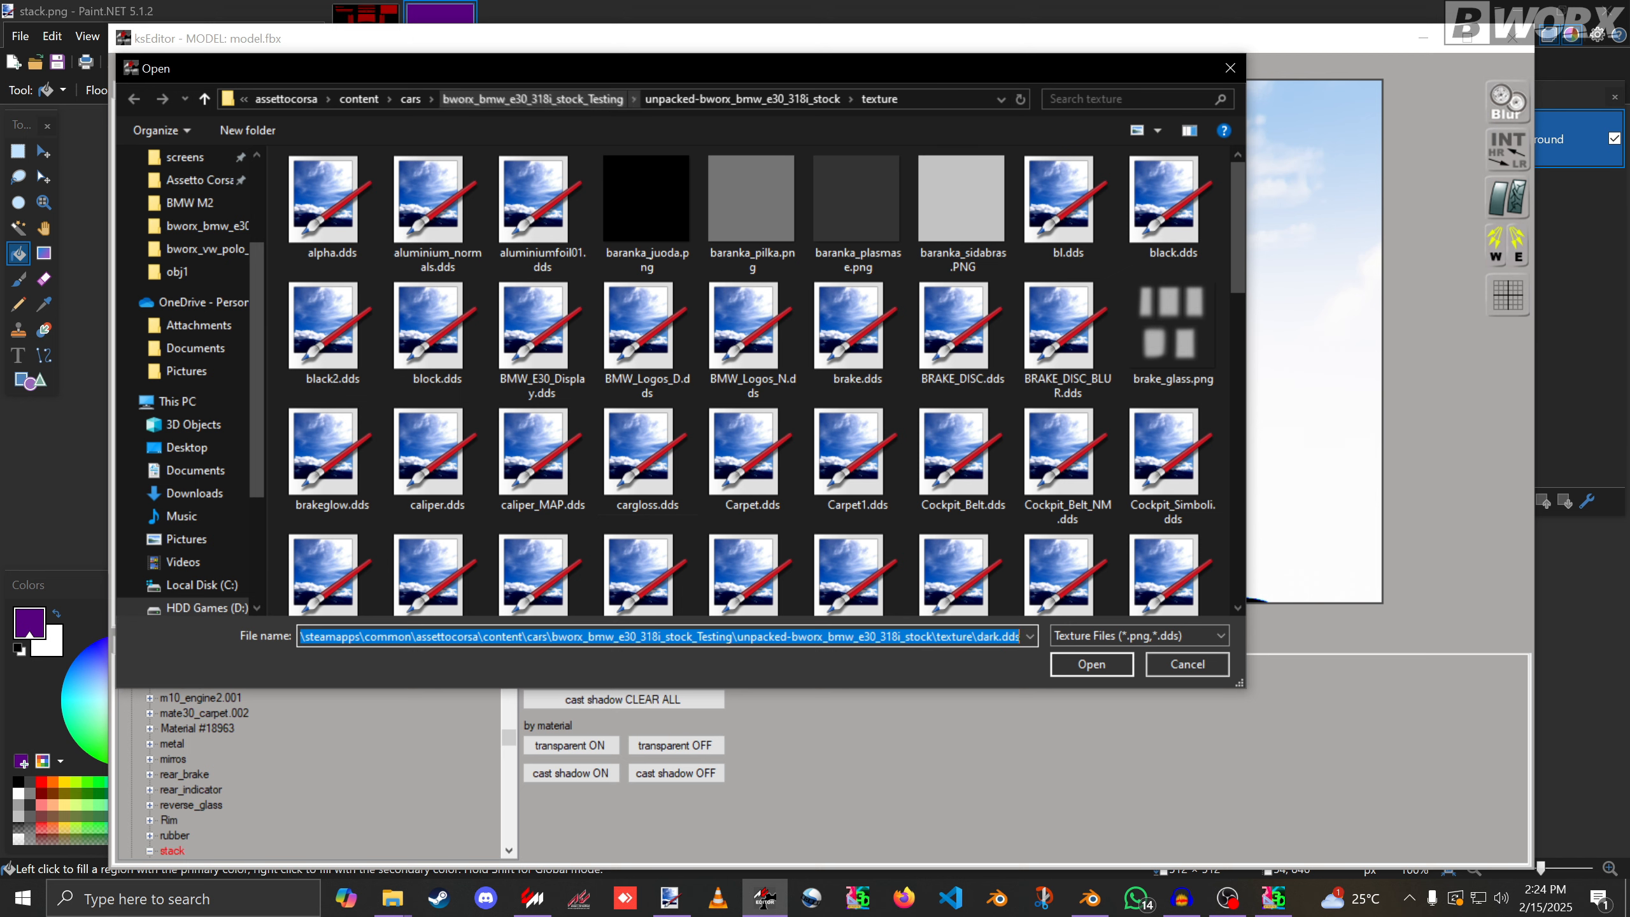
left_click(533, 98)
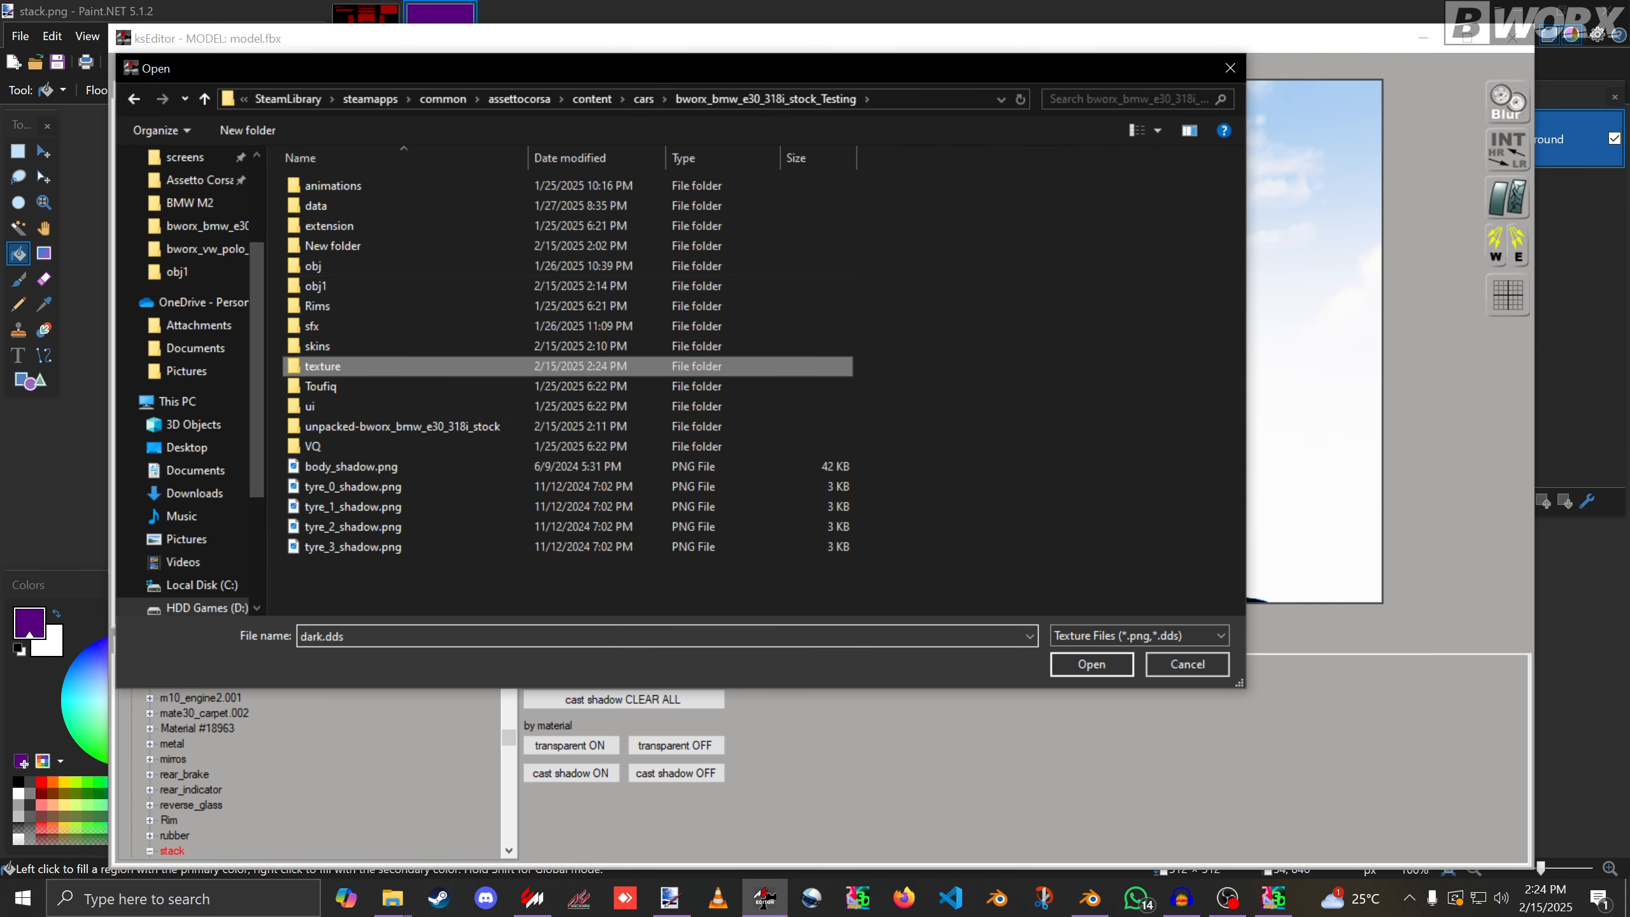
double_click(322, 366)
left_click(646, 320)
key("s")
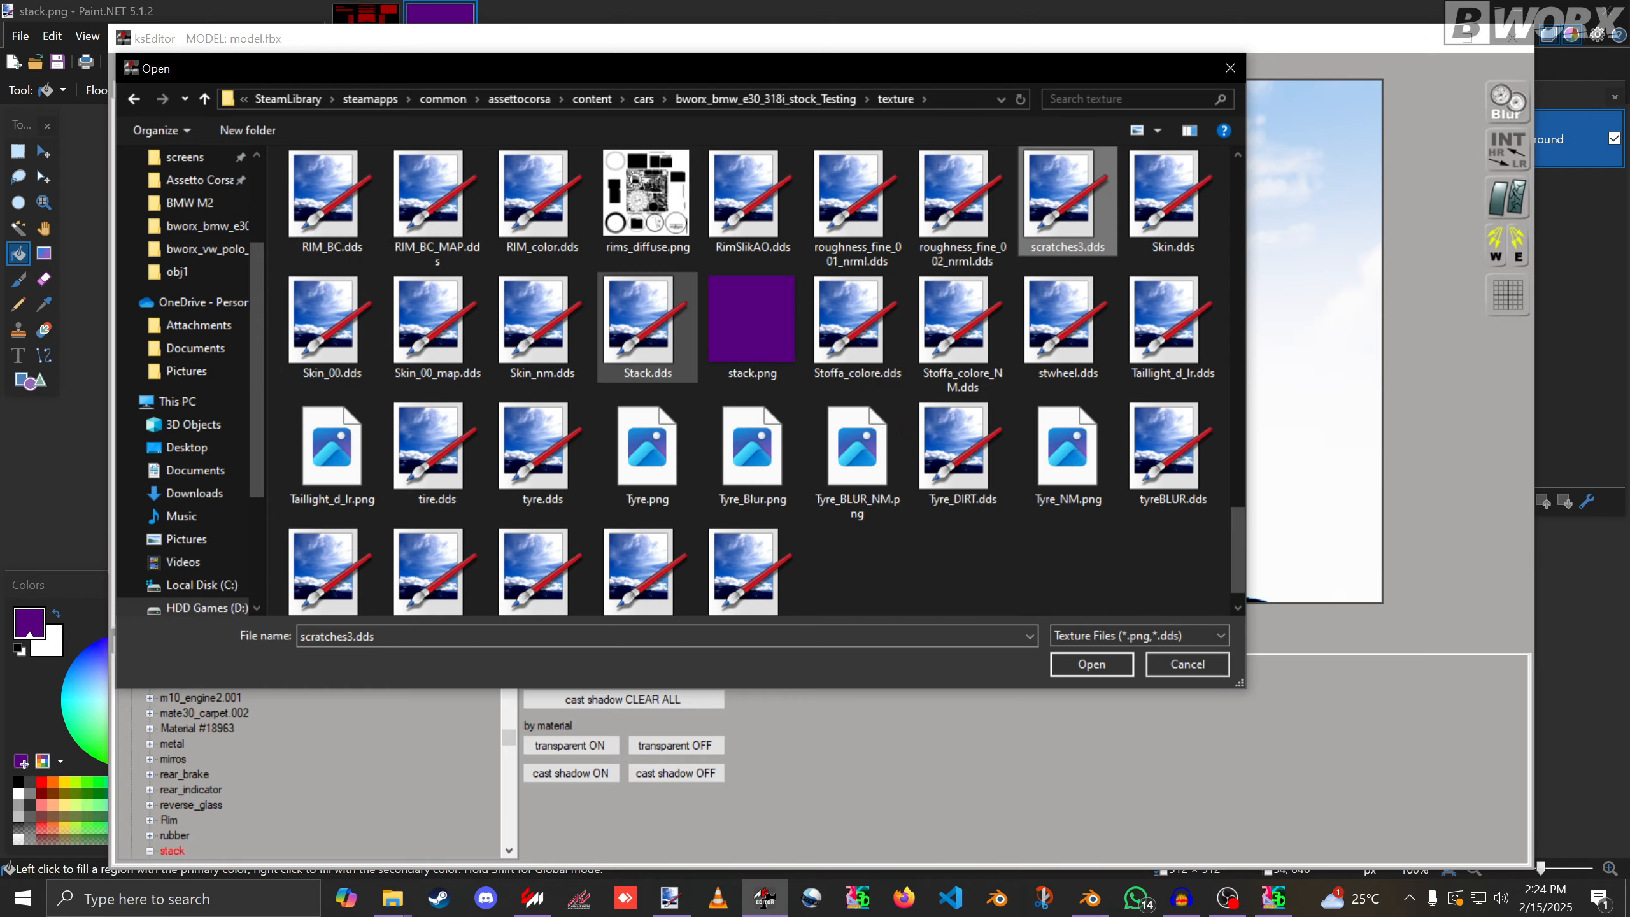
double_click(752, 325)
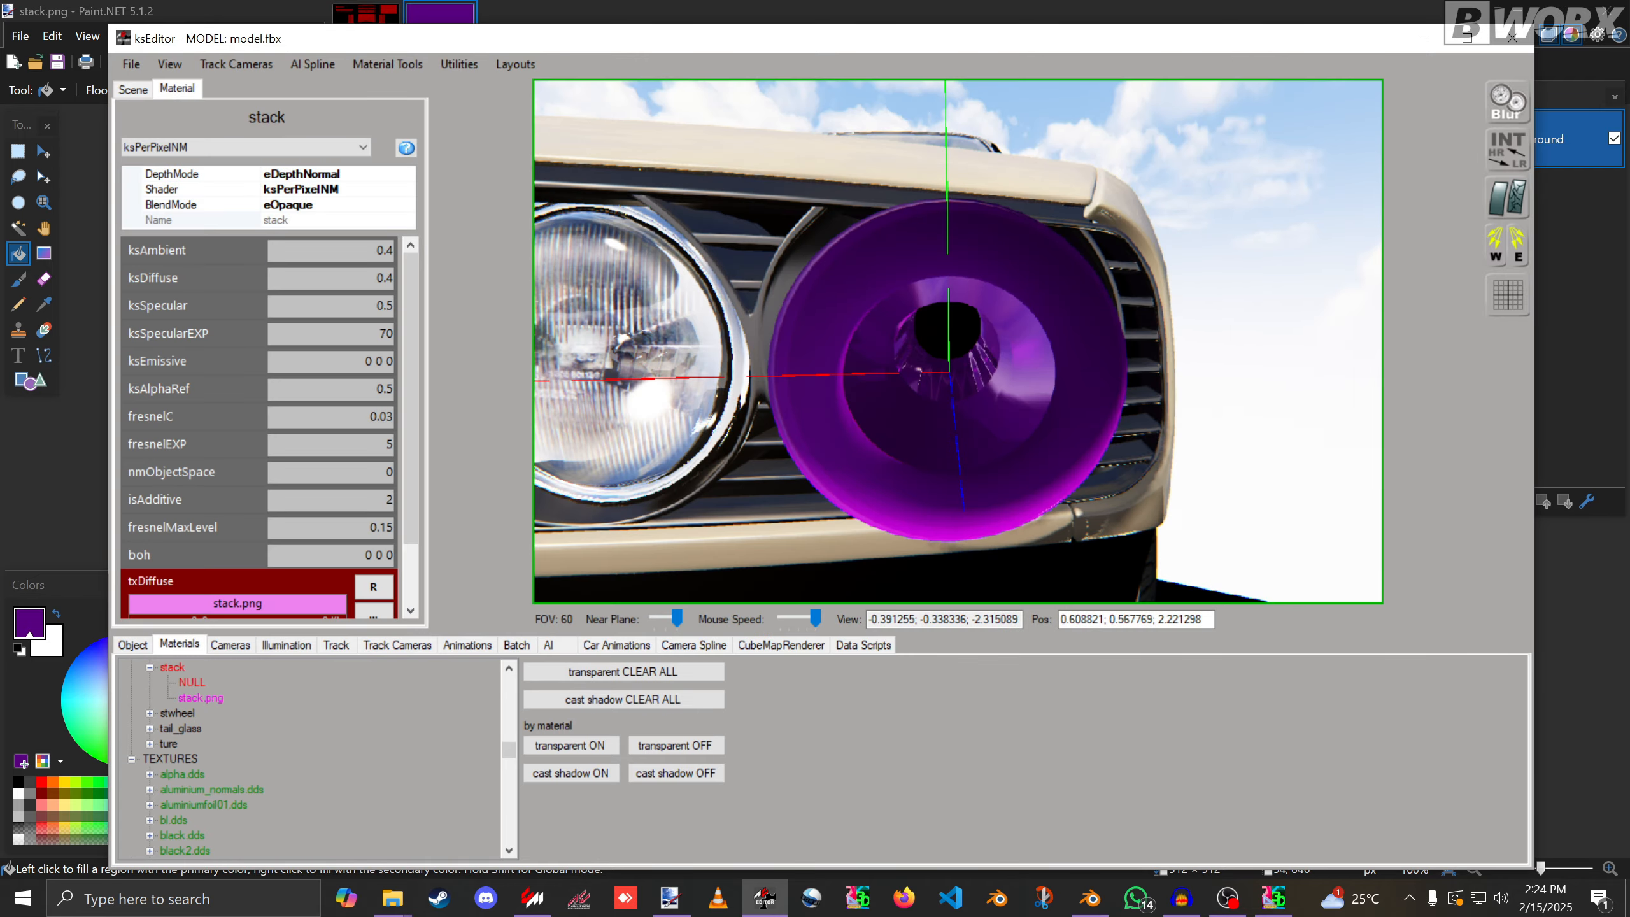
left_click_drag(1026, 379, 834, 377)
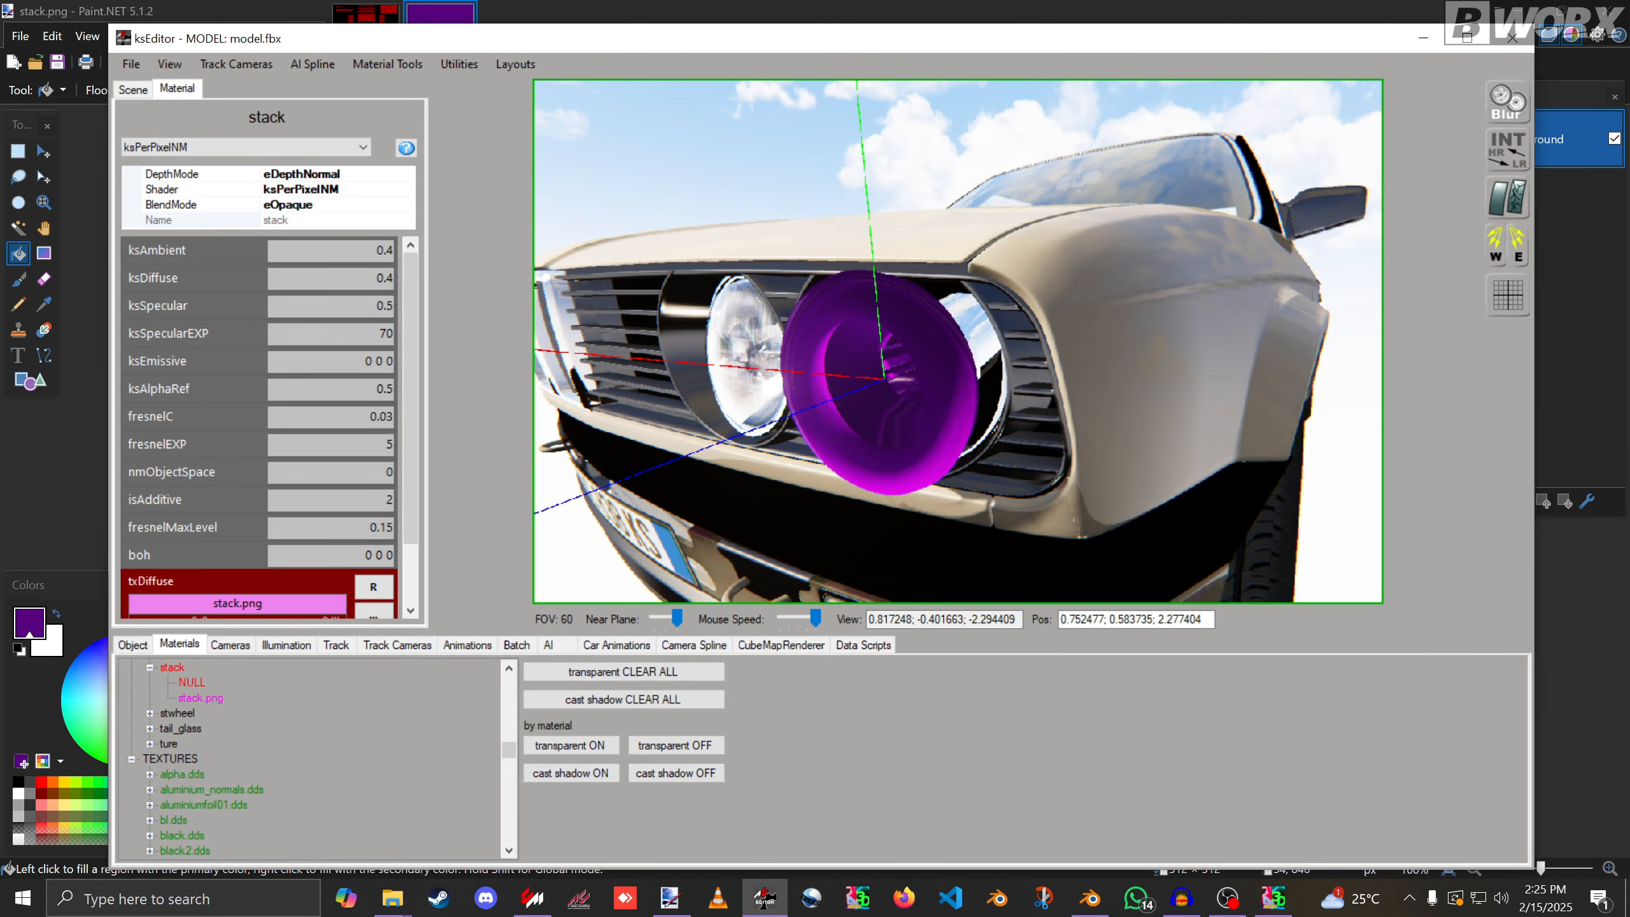
scroll(374, 578, "down", 1)
left_click(374, 602)
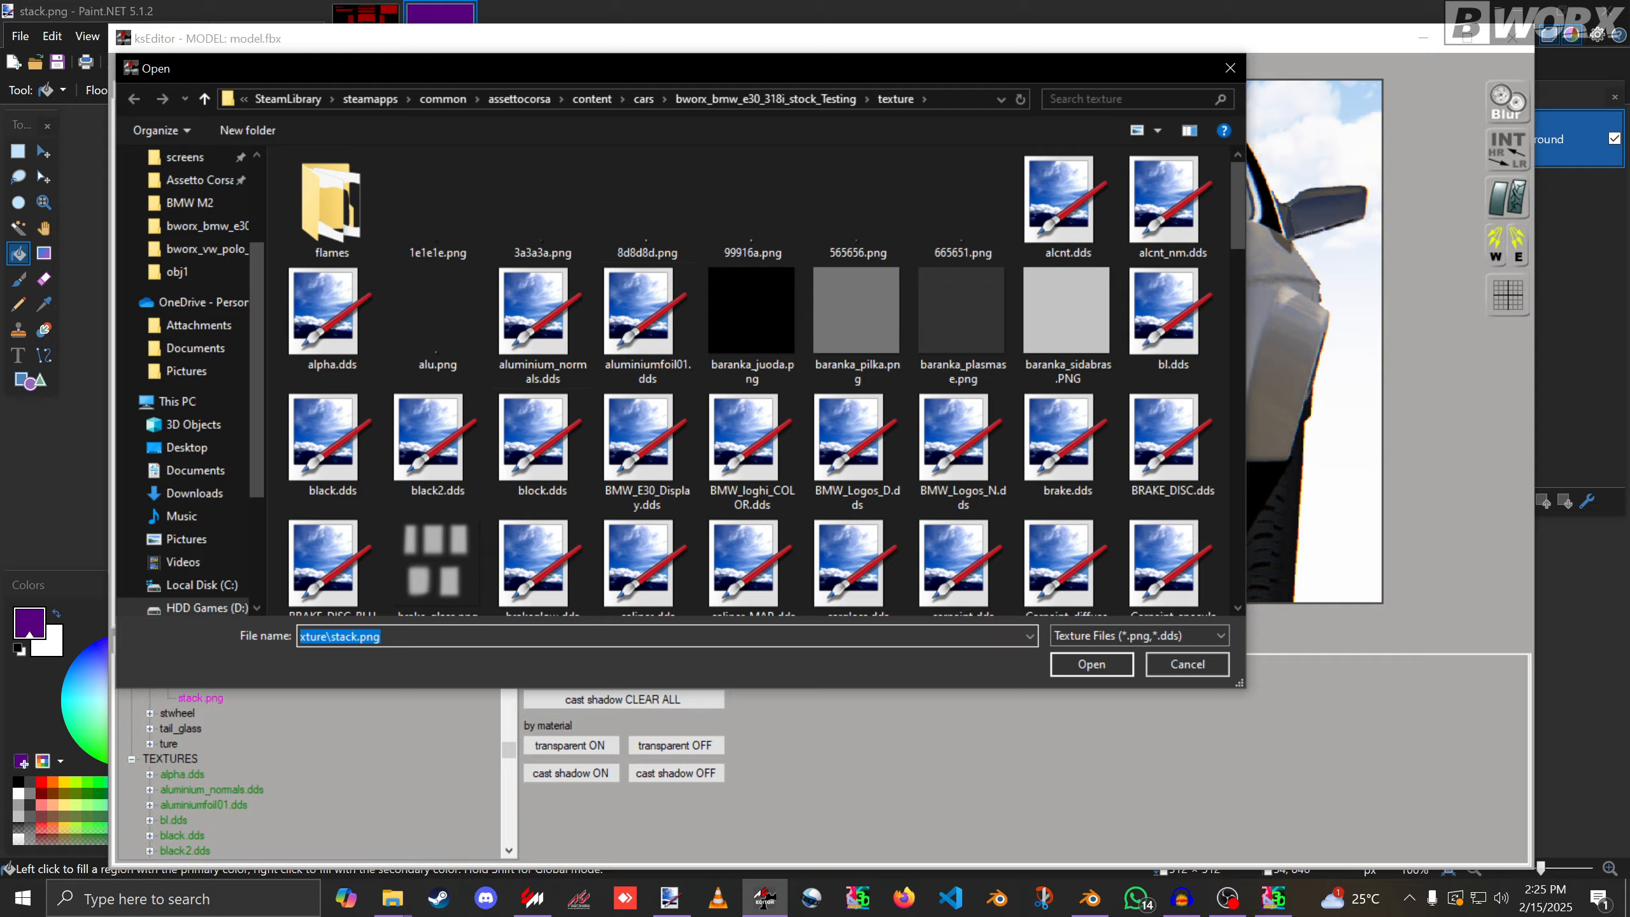
left_click_drag(642, 68, 975, 142)
left_click(1564, 142)
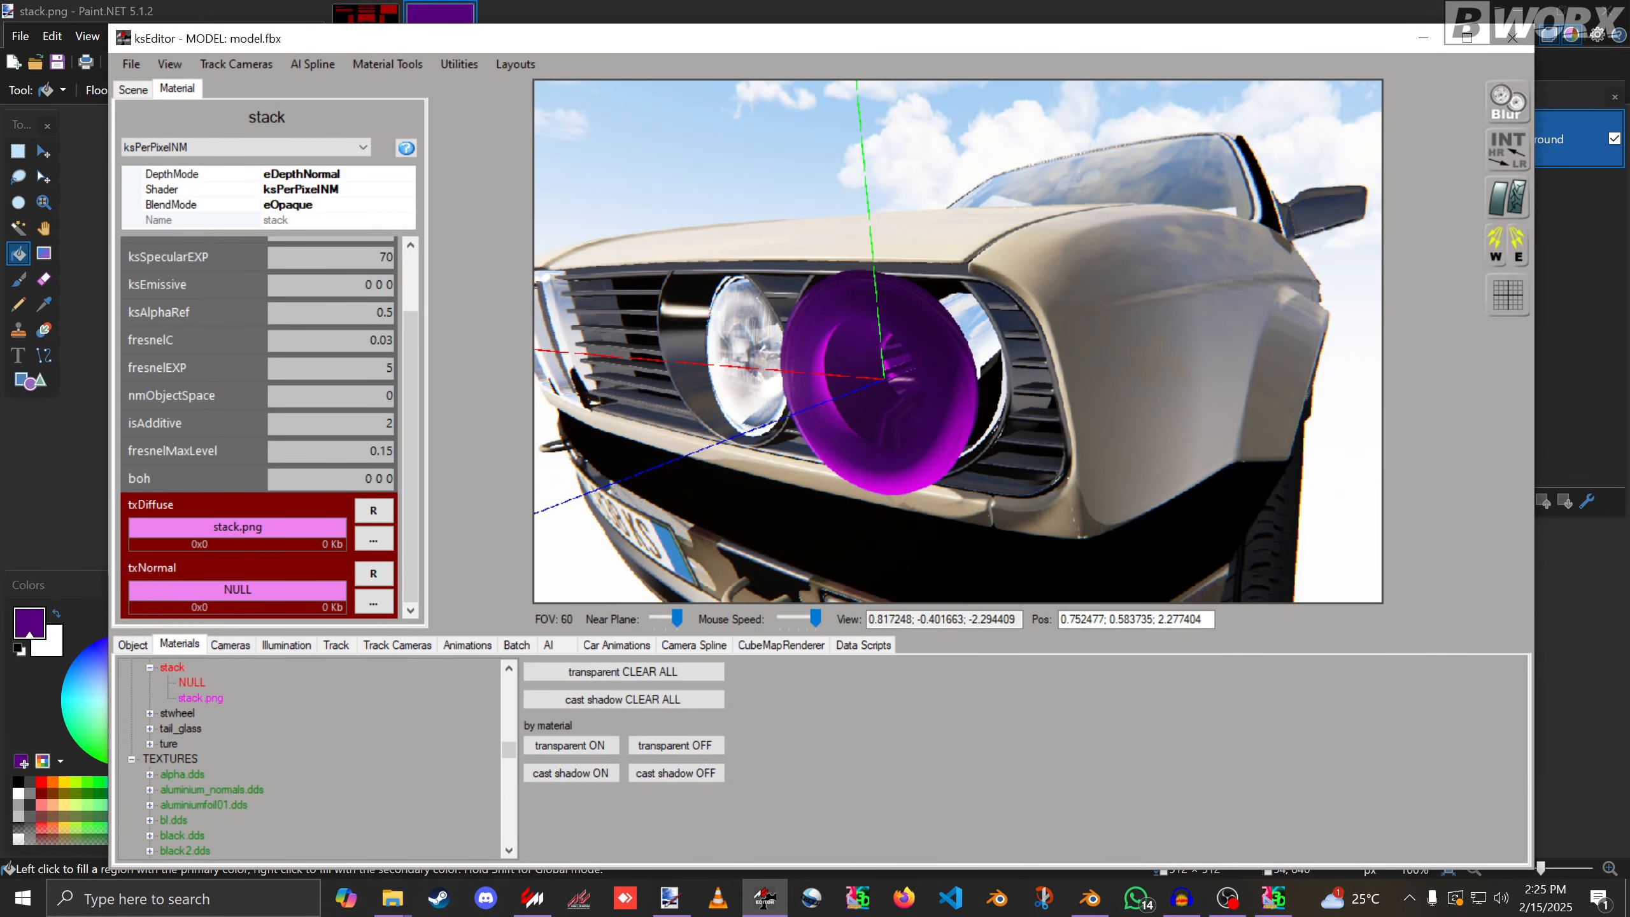
Try the ksPerPixelReflection shader on the stack material and switch it back to ksPerPixelNM.
left_click(308, 148)
left_click(192, 338)
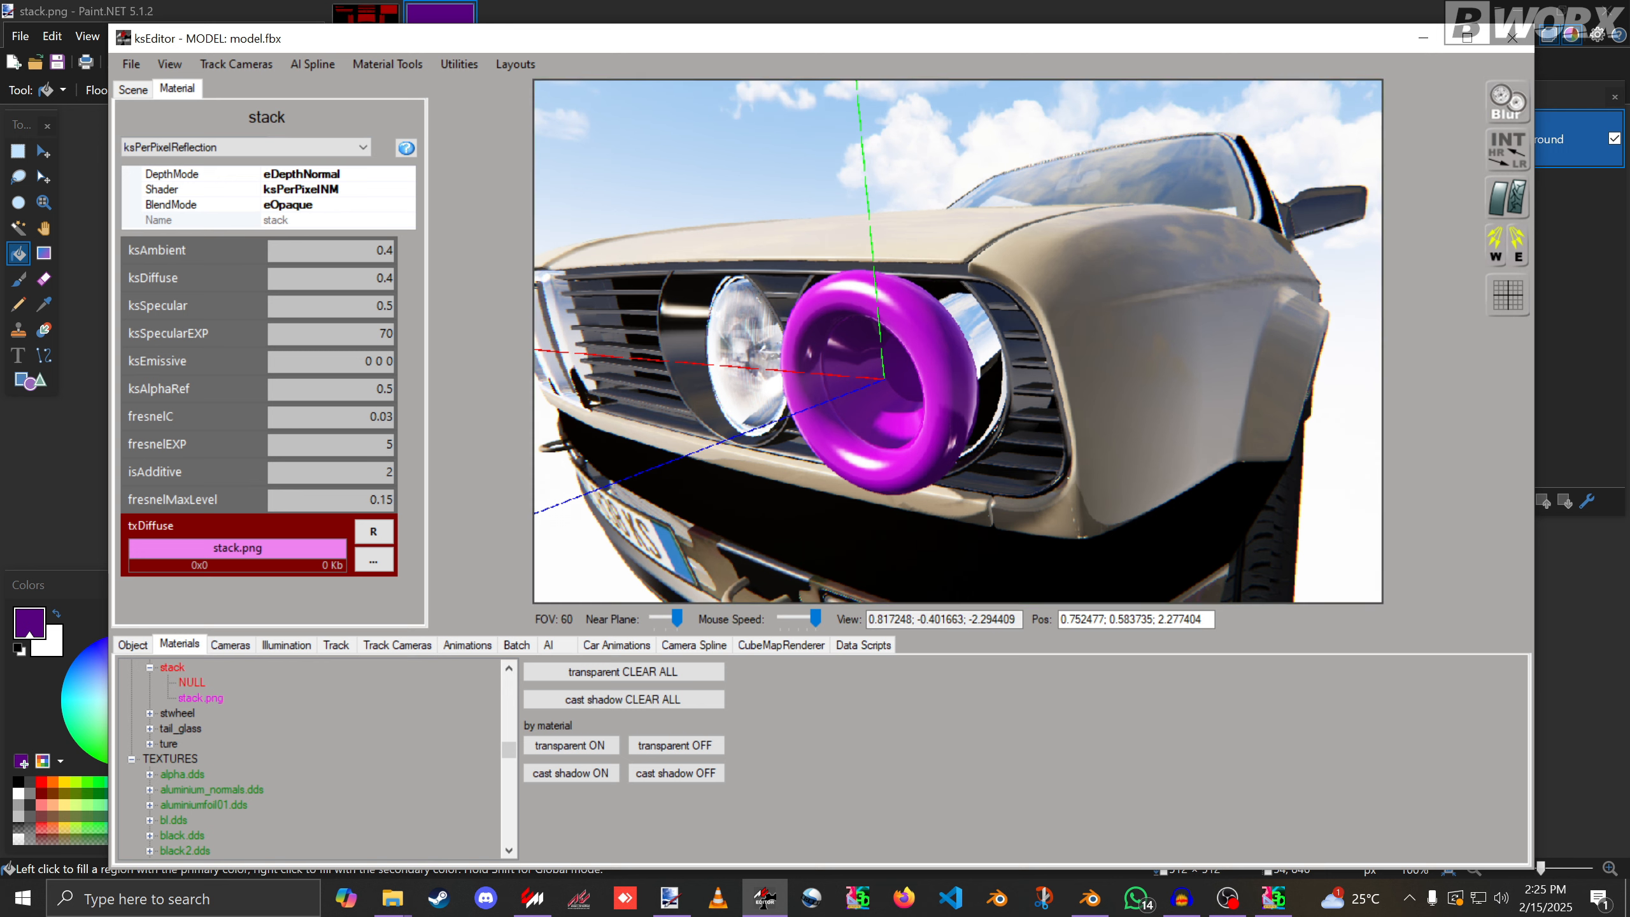
left_click(308, 148)
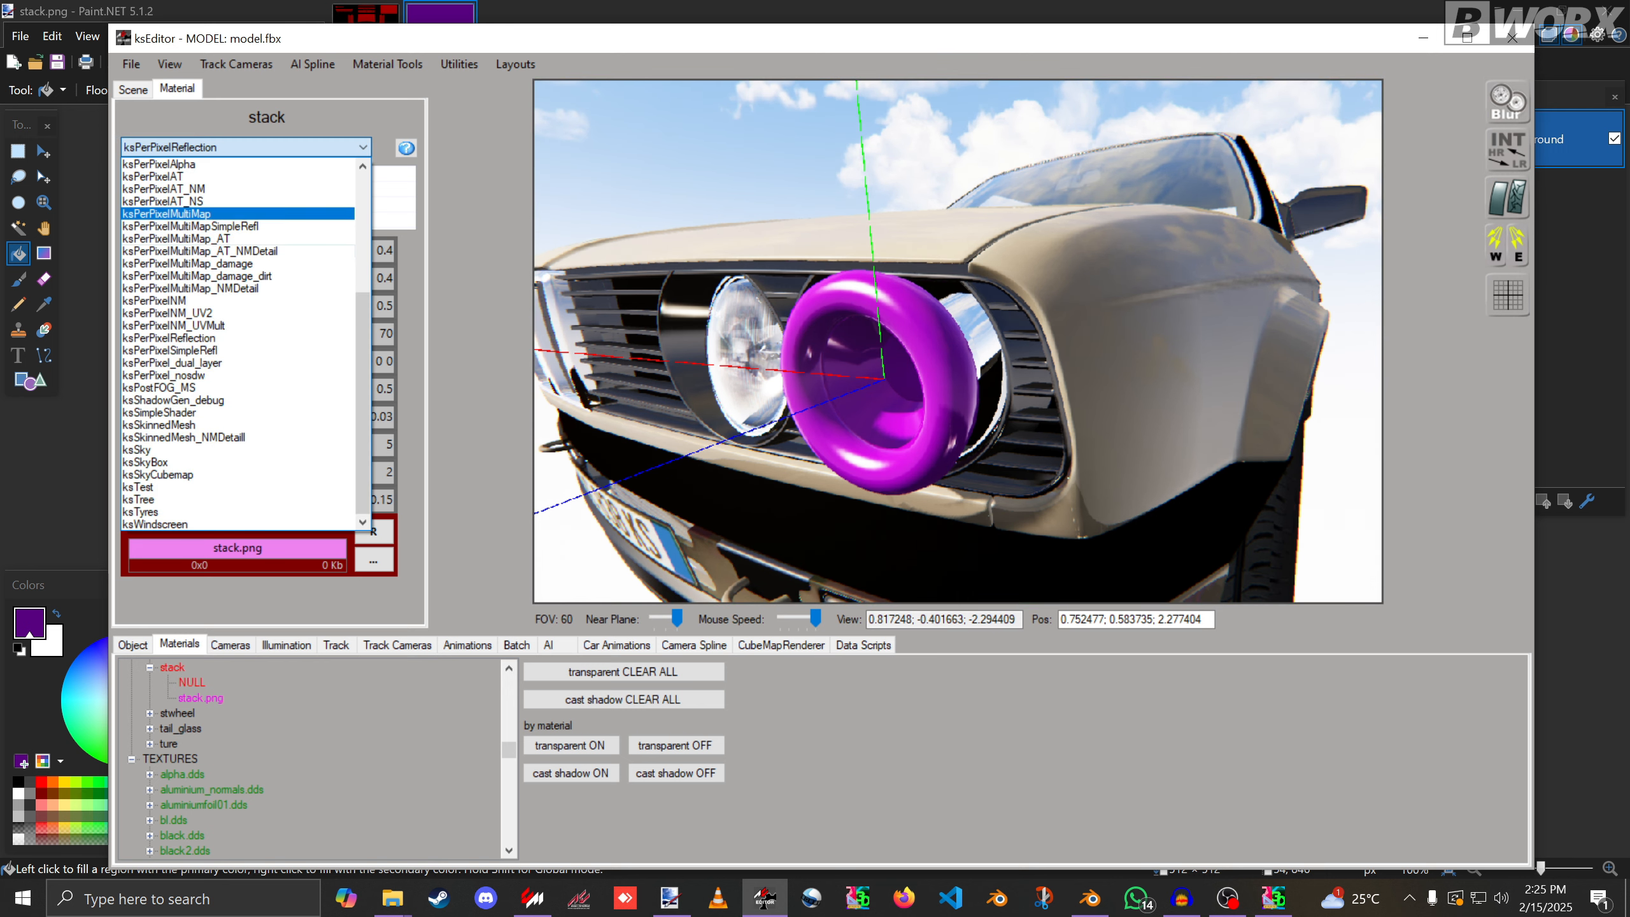
left_click(206, 301)
scroll(373, 602, "down", 3)
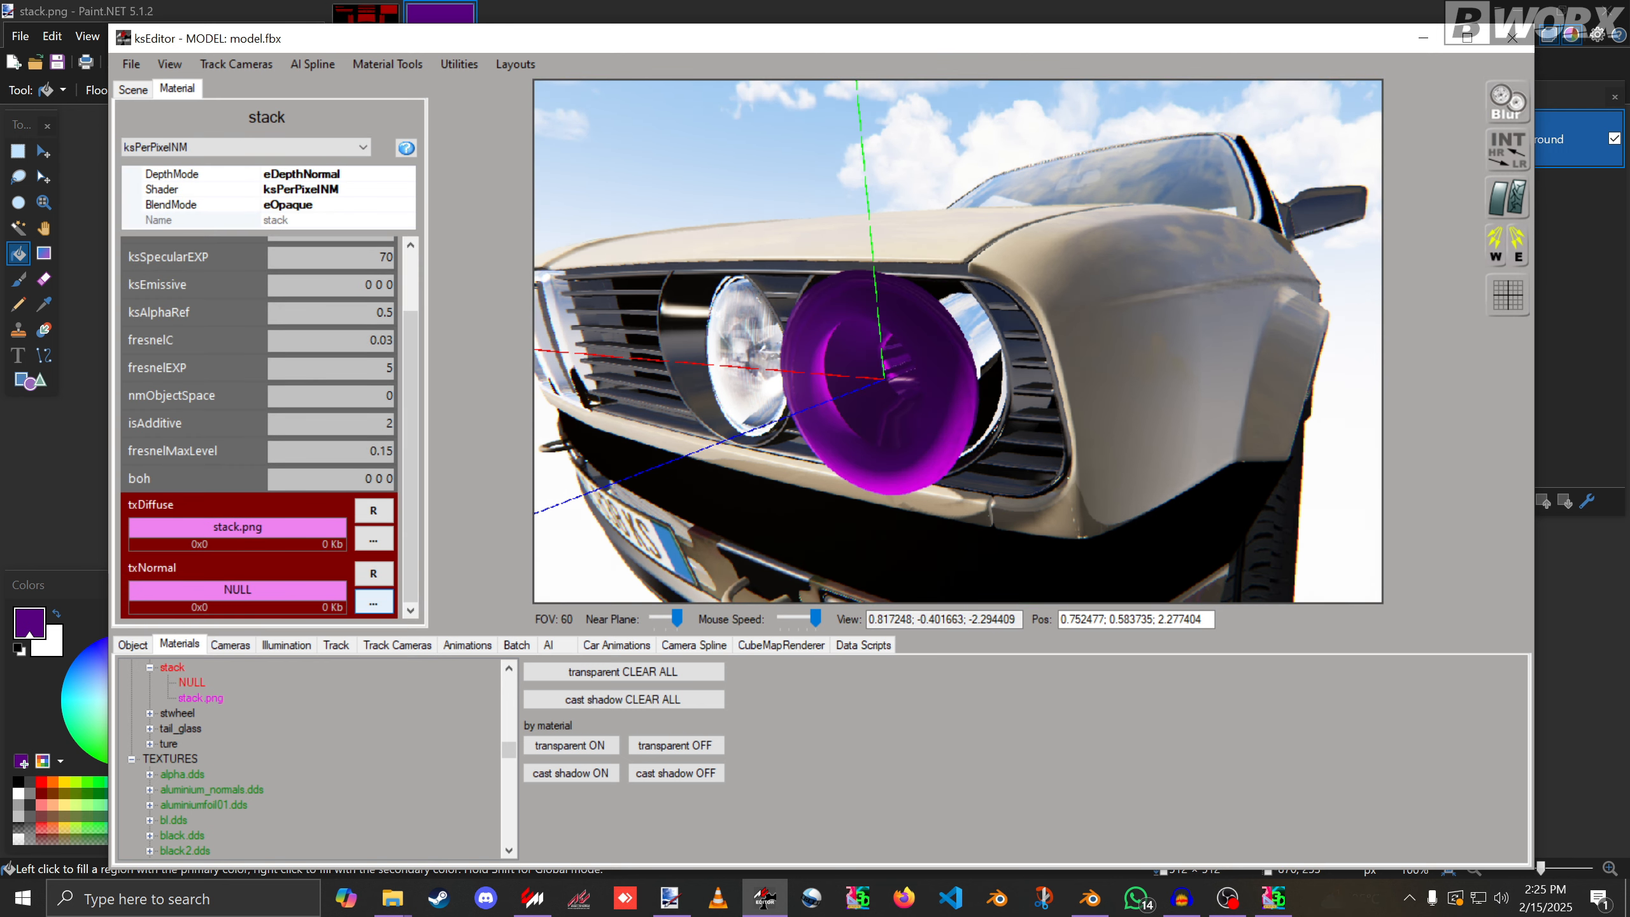
left_click(373, 602)
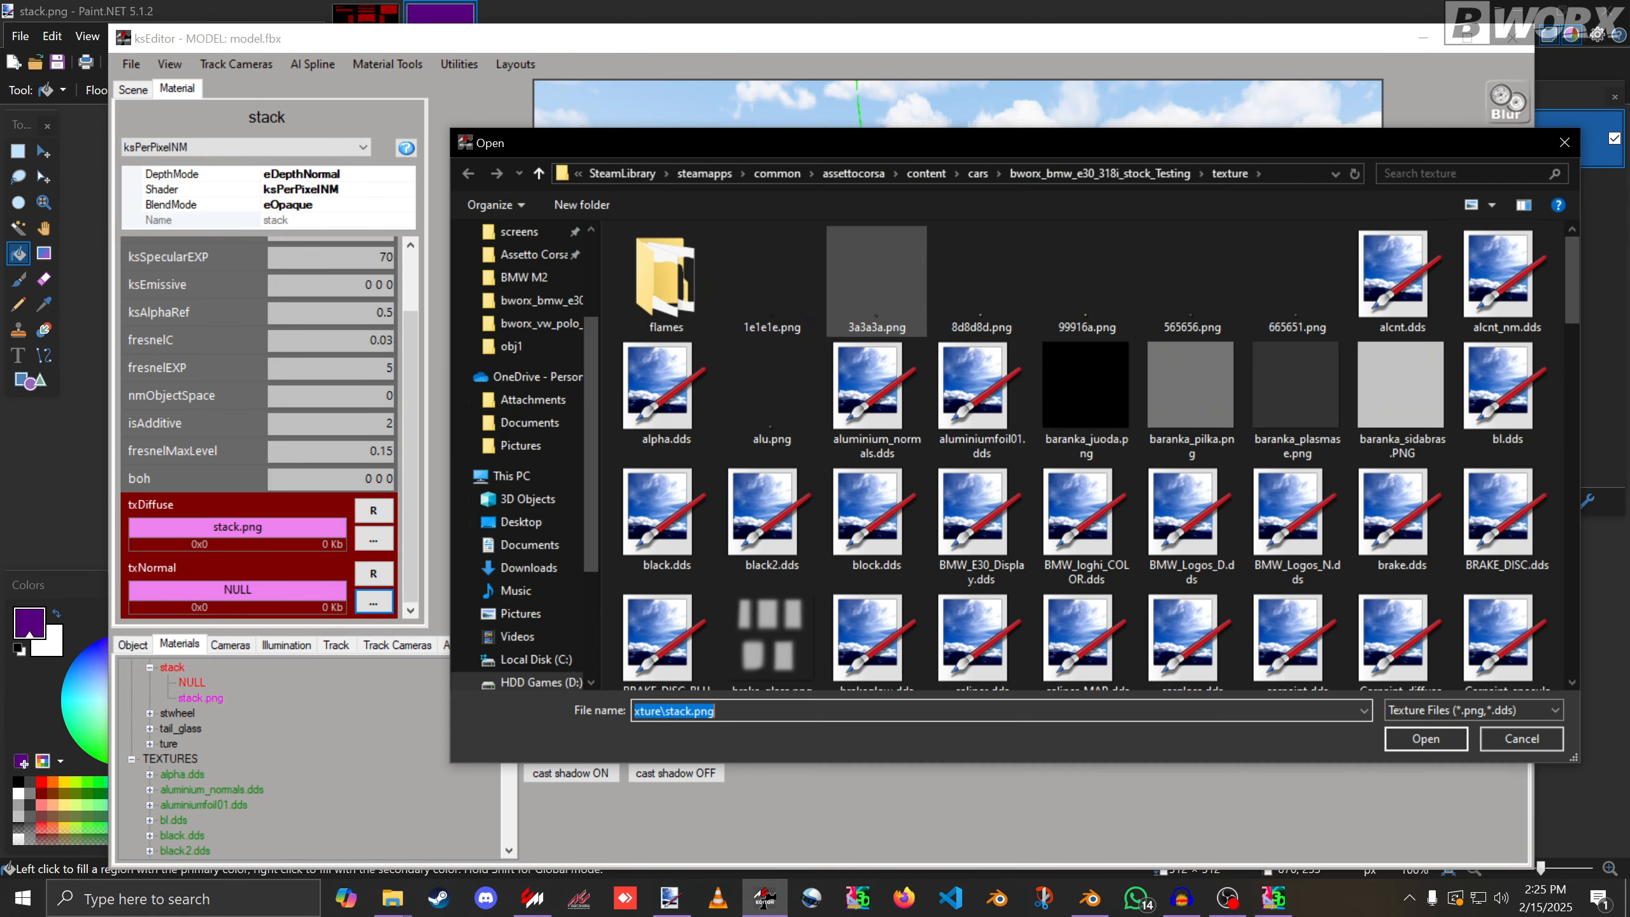
left_click(1564, 142)
Examine the texture slots of the car paint, exterior plastic and rim materials for a reusable normal map.
left_click(1103, 442)
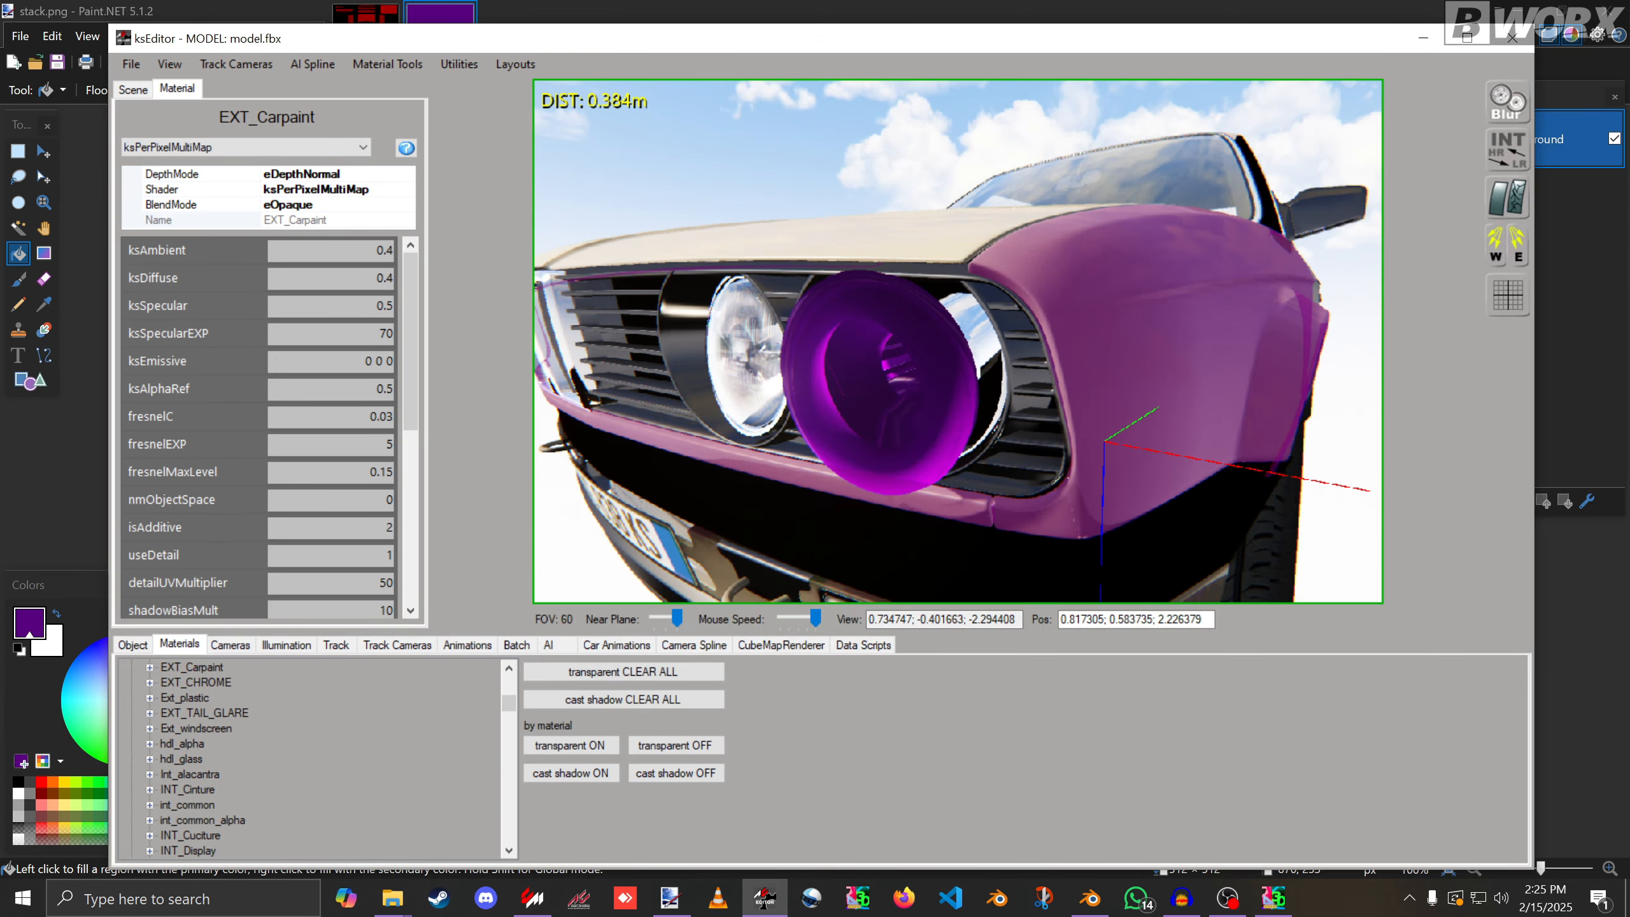
scroll(259, 427, "down", 5)
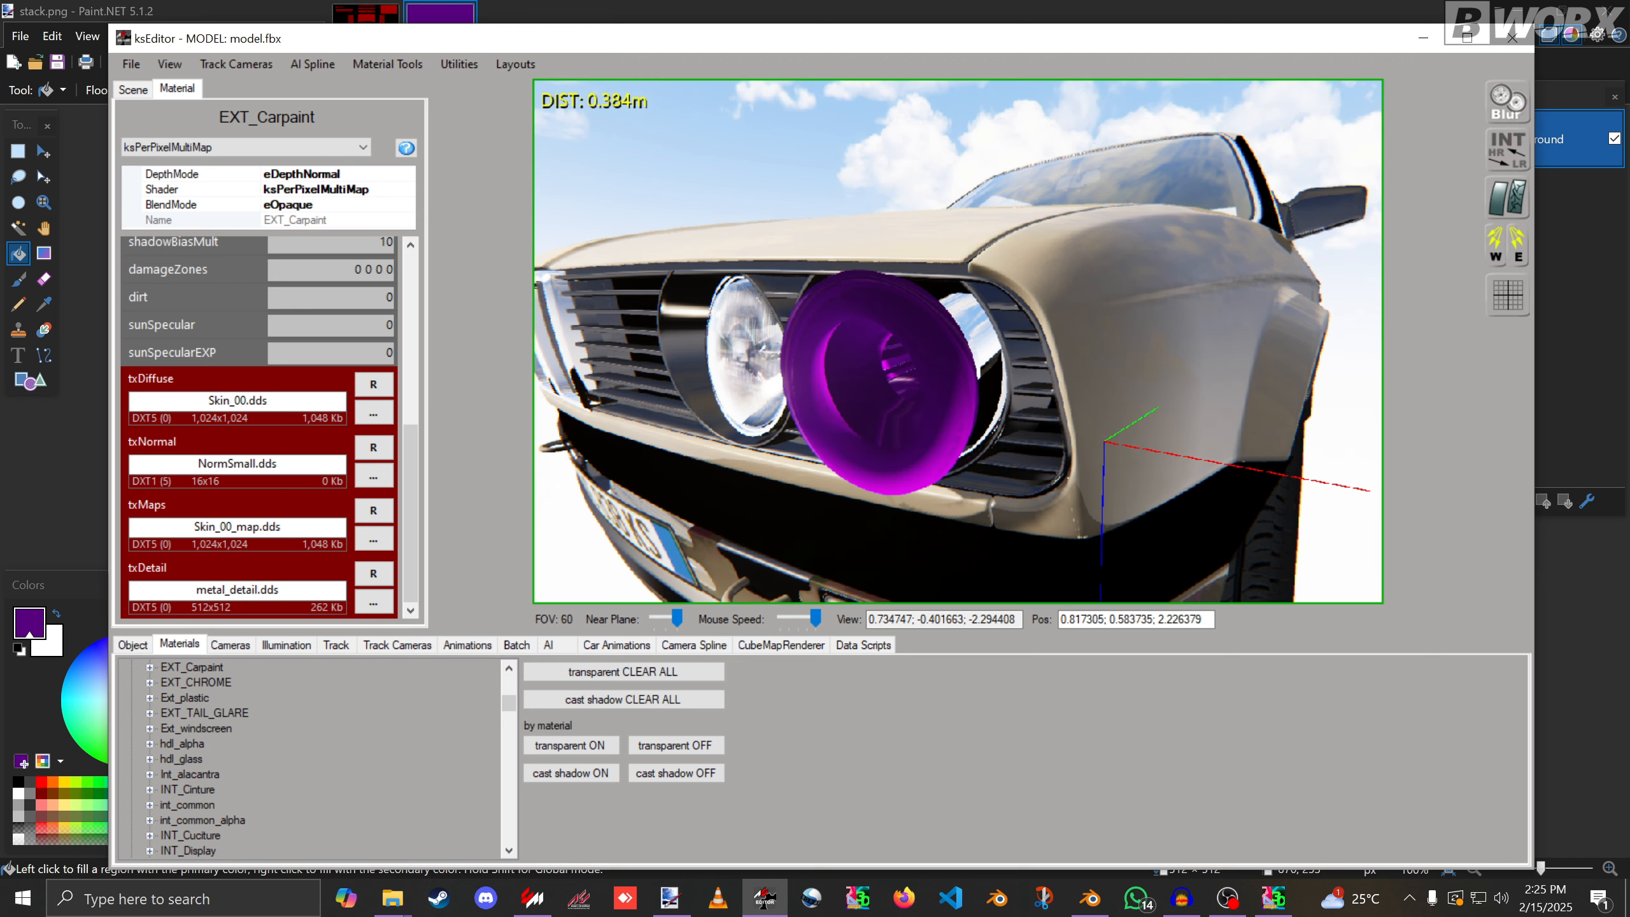
left_click(911, 536)
right_click_drag(911, 385, 1116, 513)
left_click(981, 314)
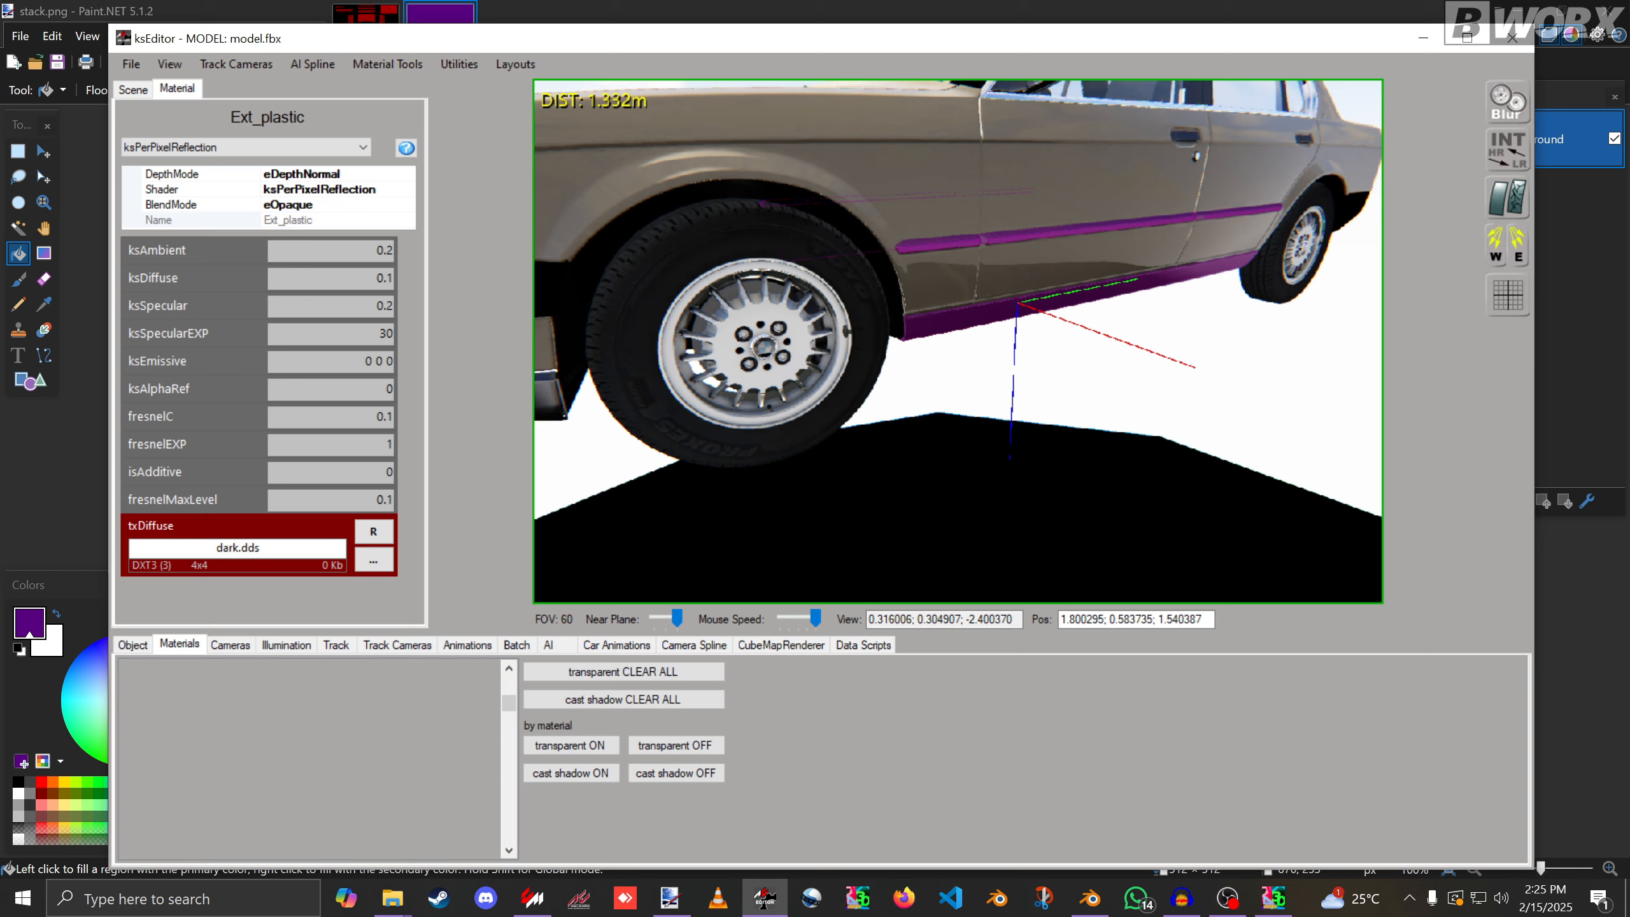
left_click(792, 347)
scroll(259, 427, "down", 5)
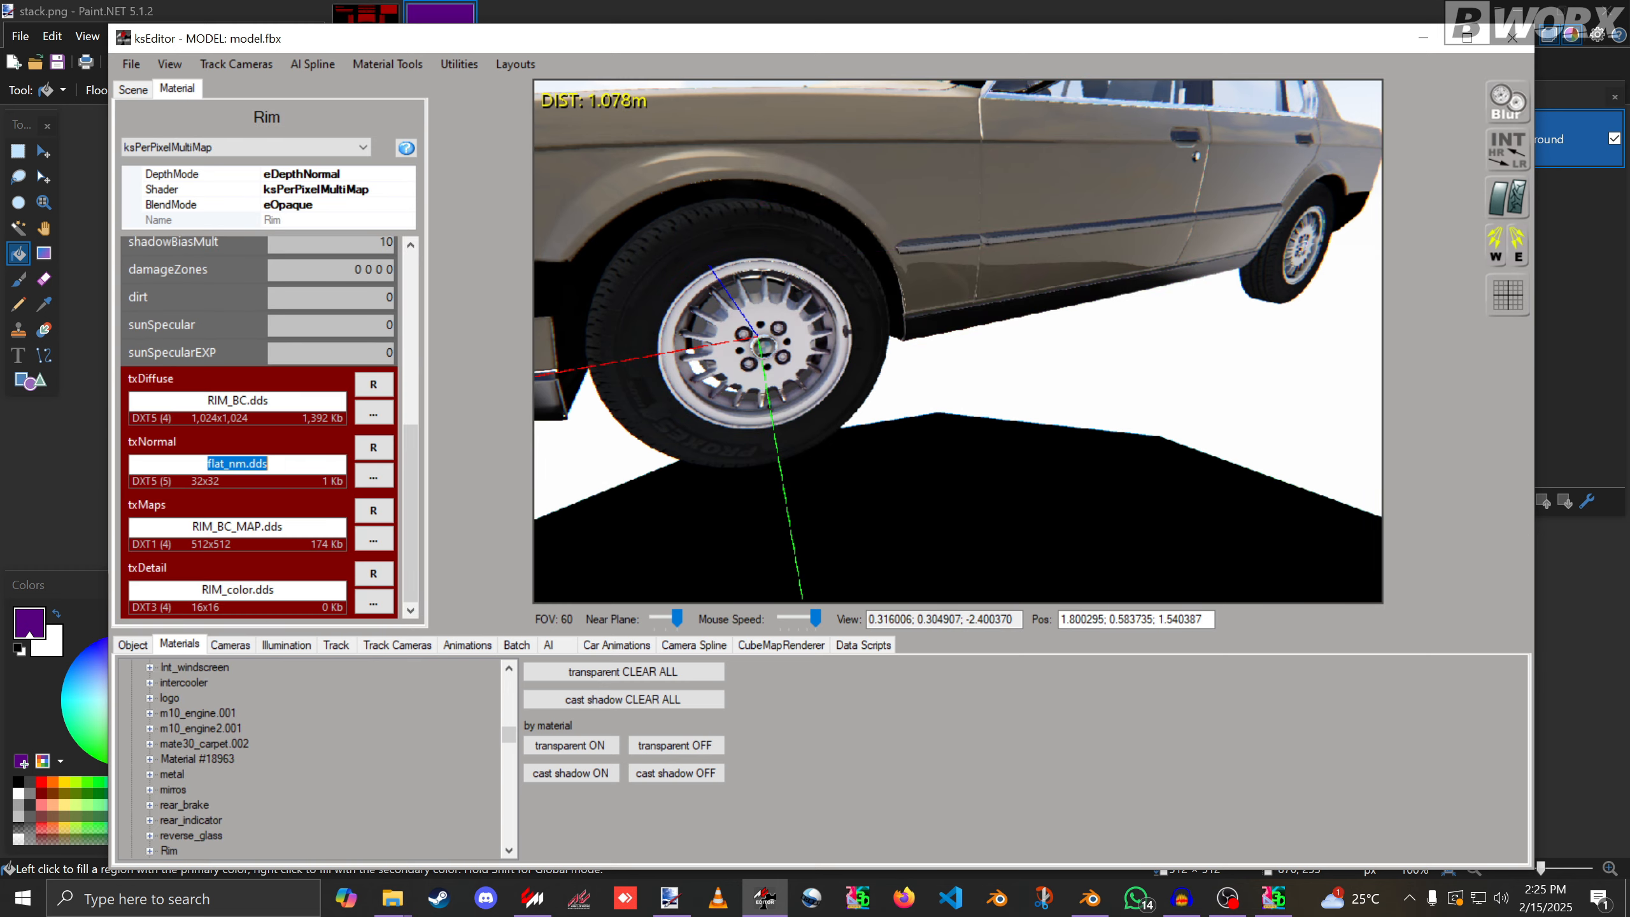
Assign flat_nm.dds as the stack material's normal texture and inspect the intake stack up close.
right_click_drag(930, 398, 1027, 314)
key("Left")
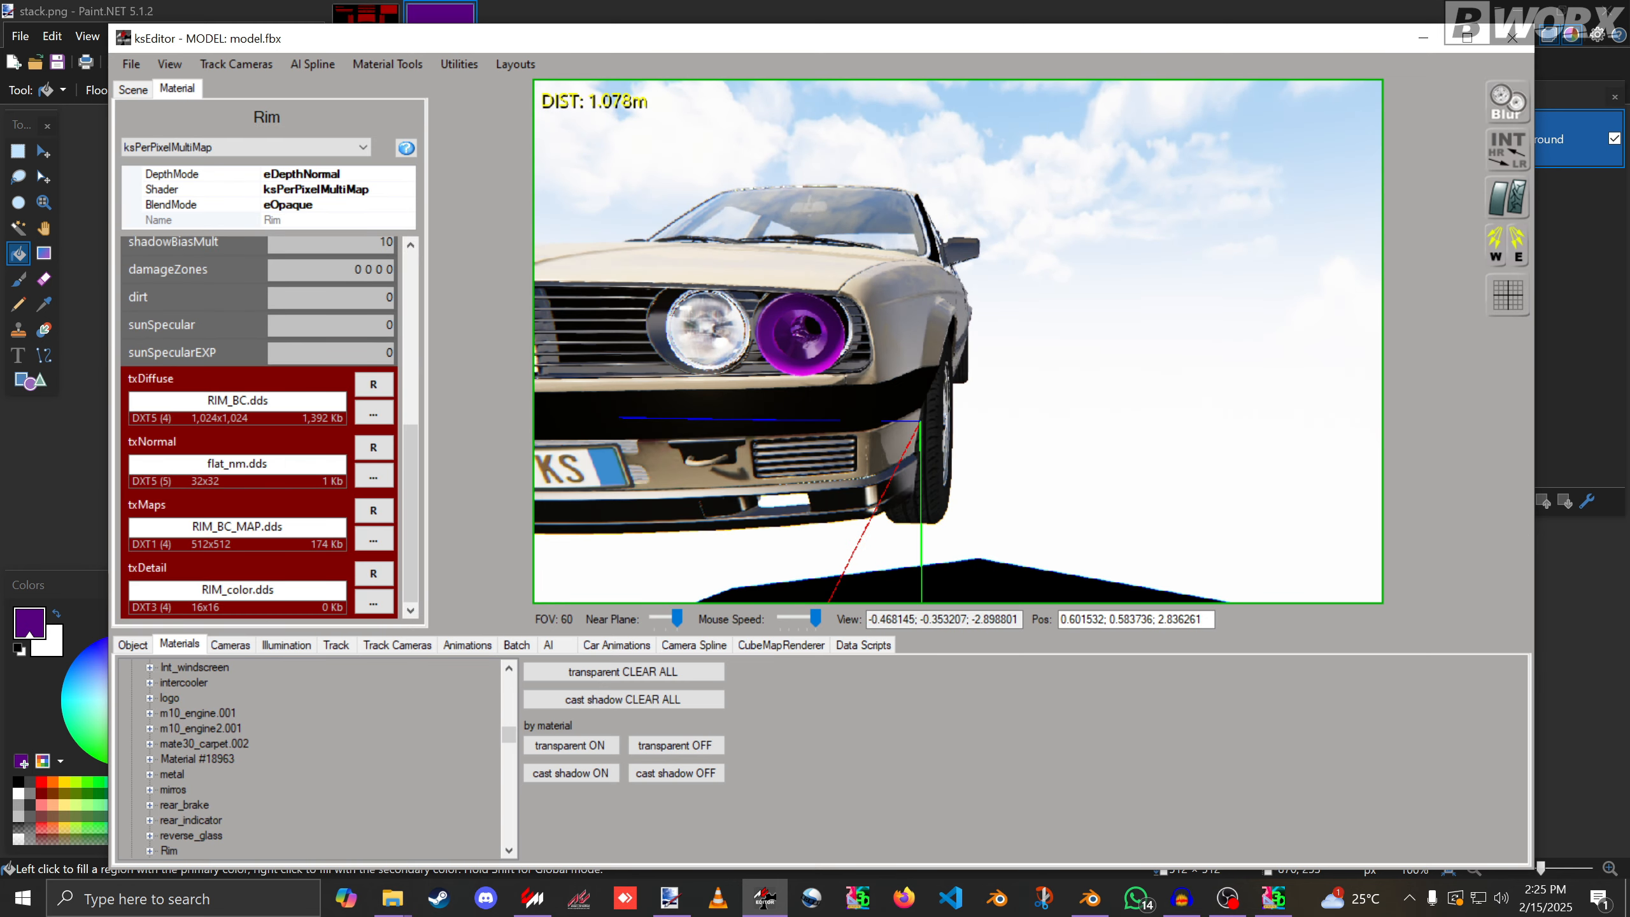
left_click(804, 336)
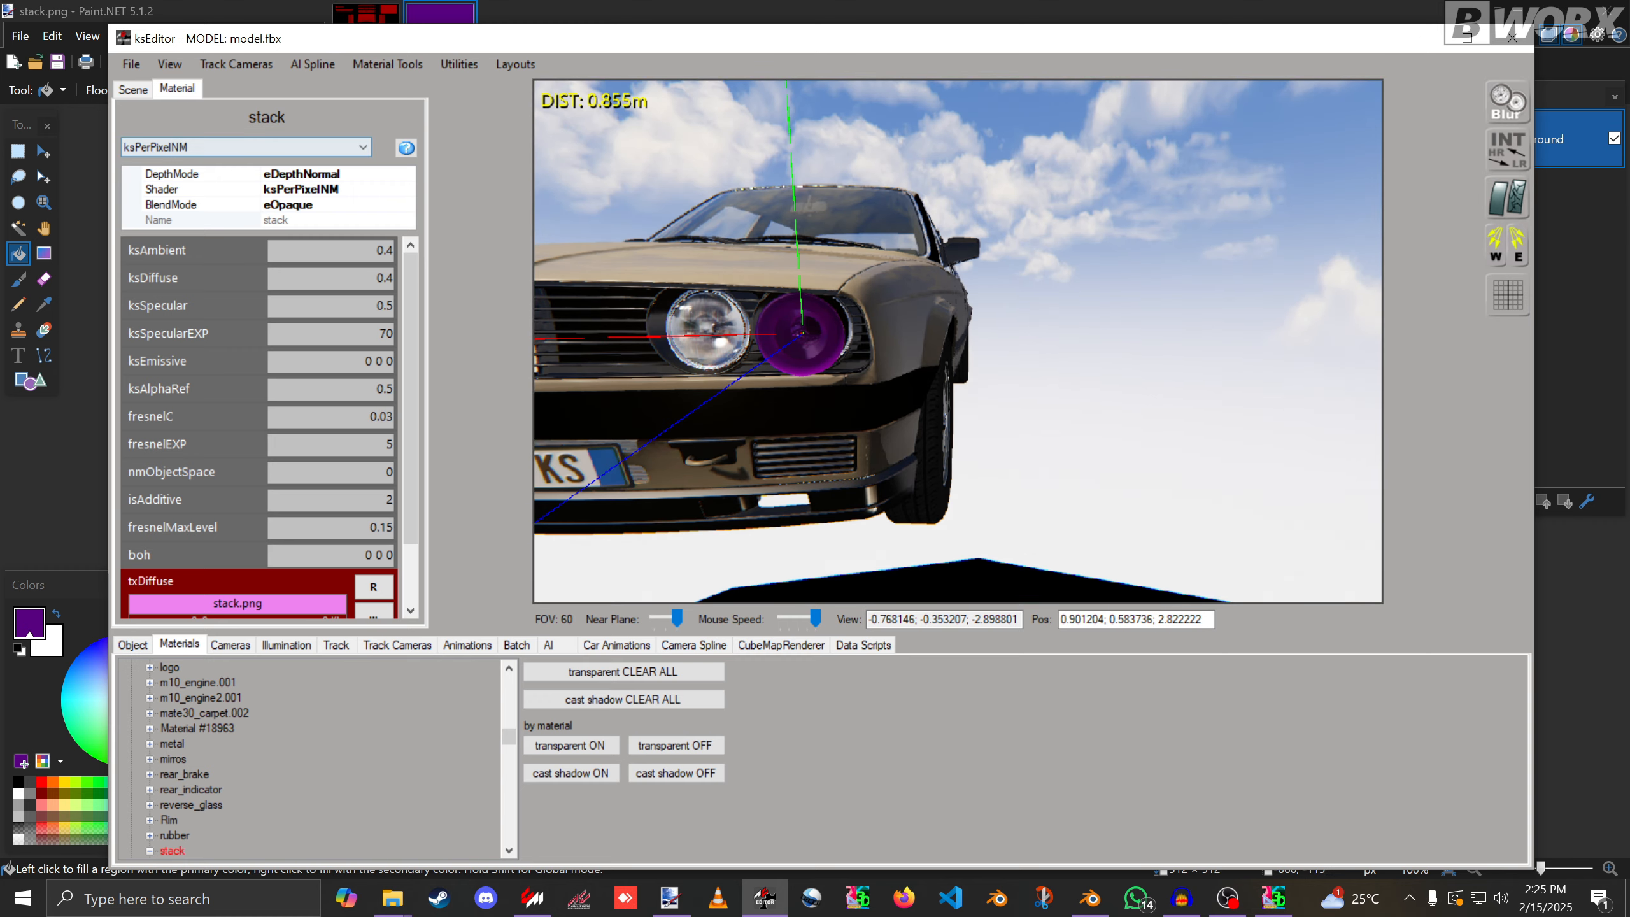
scroll(374, 539, "down", 2)
left_click(374, 602)
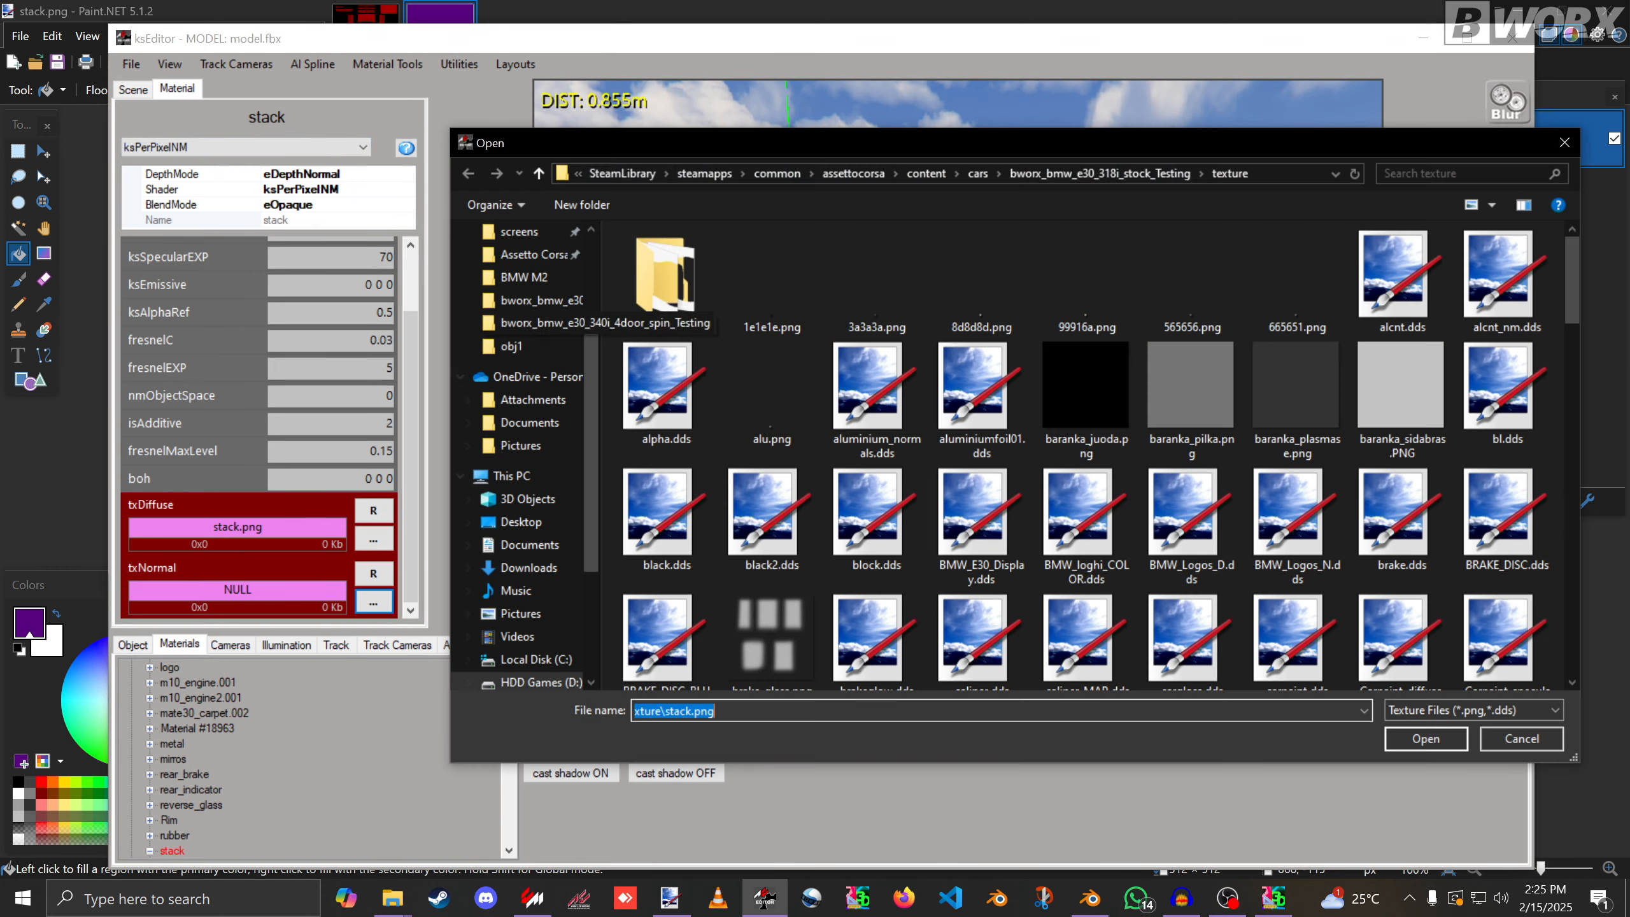
left_click(980, 524)
key("f")
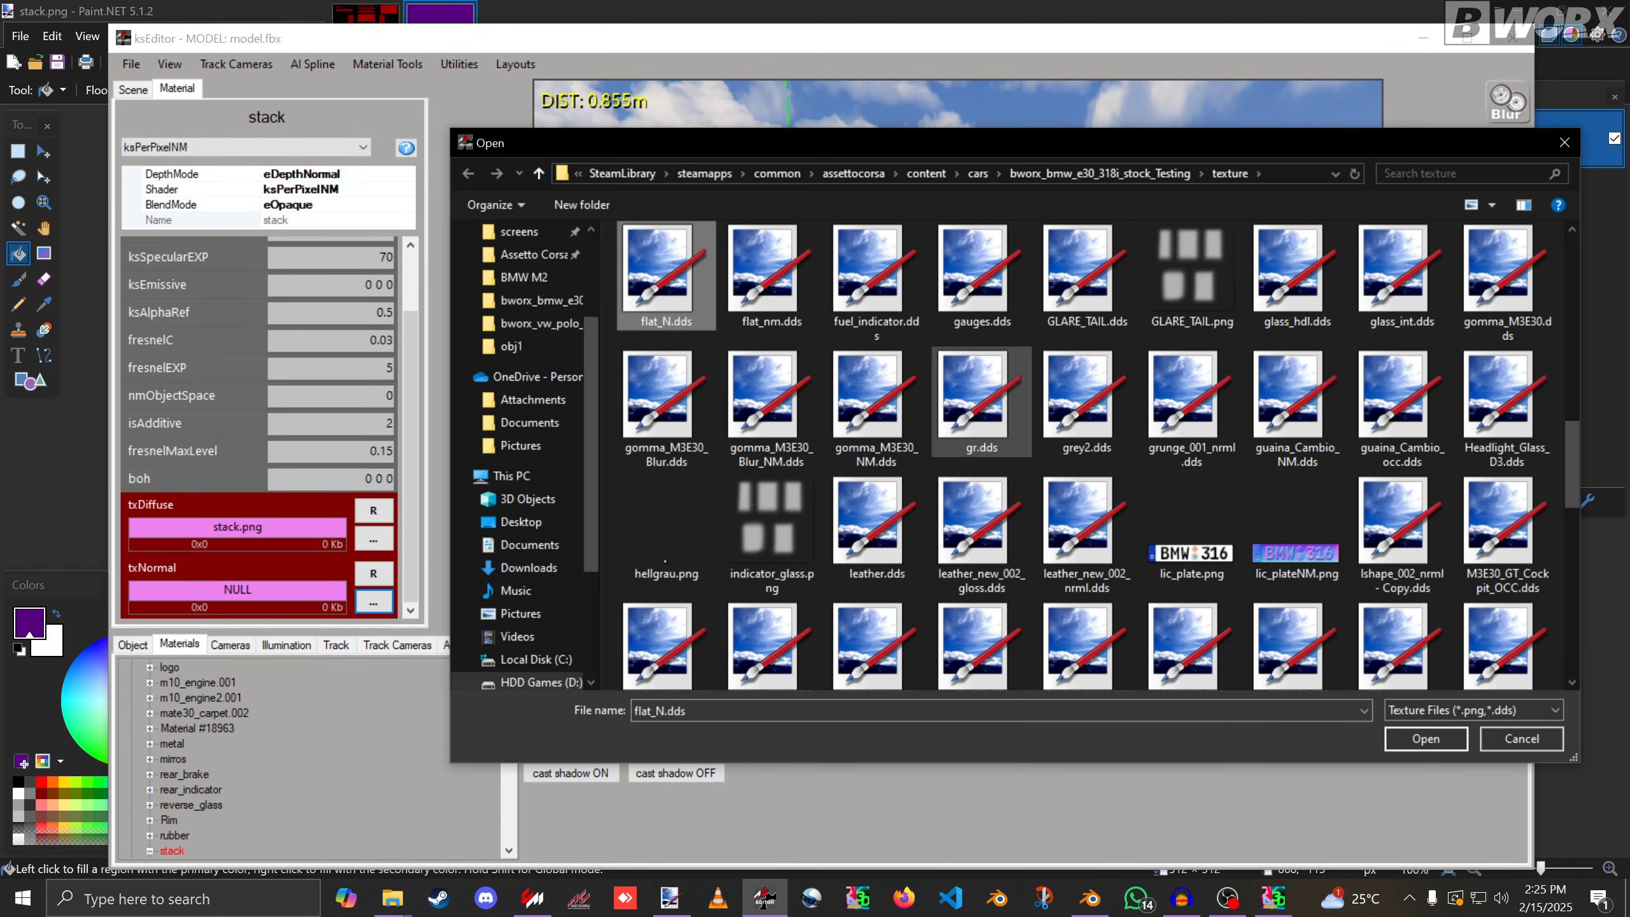
double_click(771, 277)
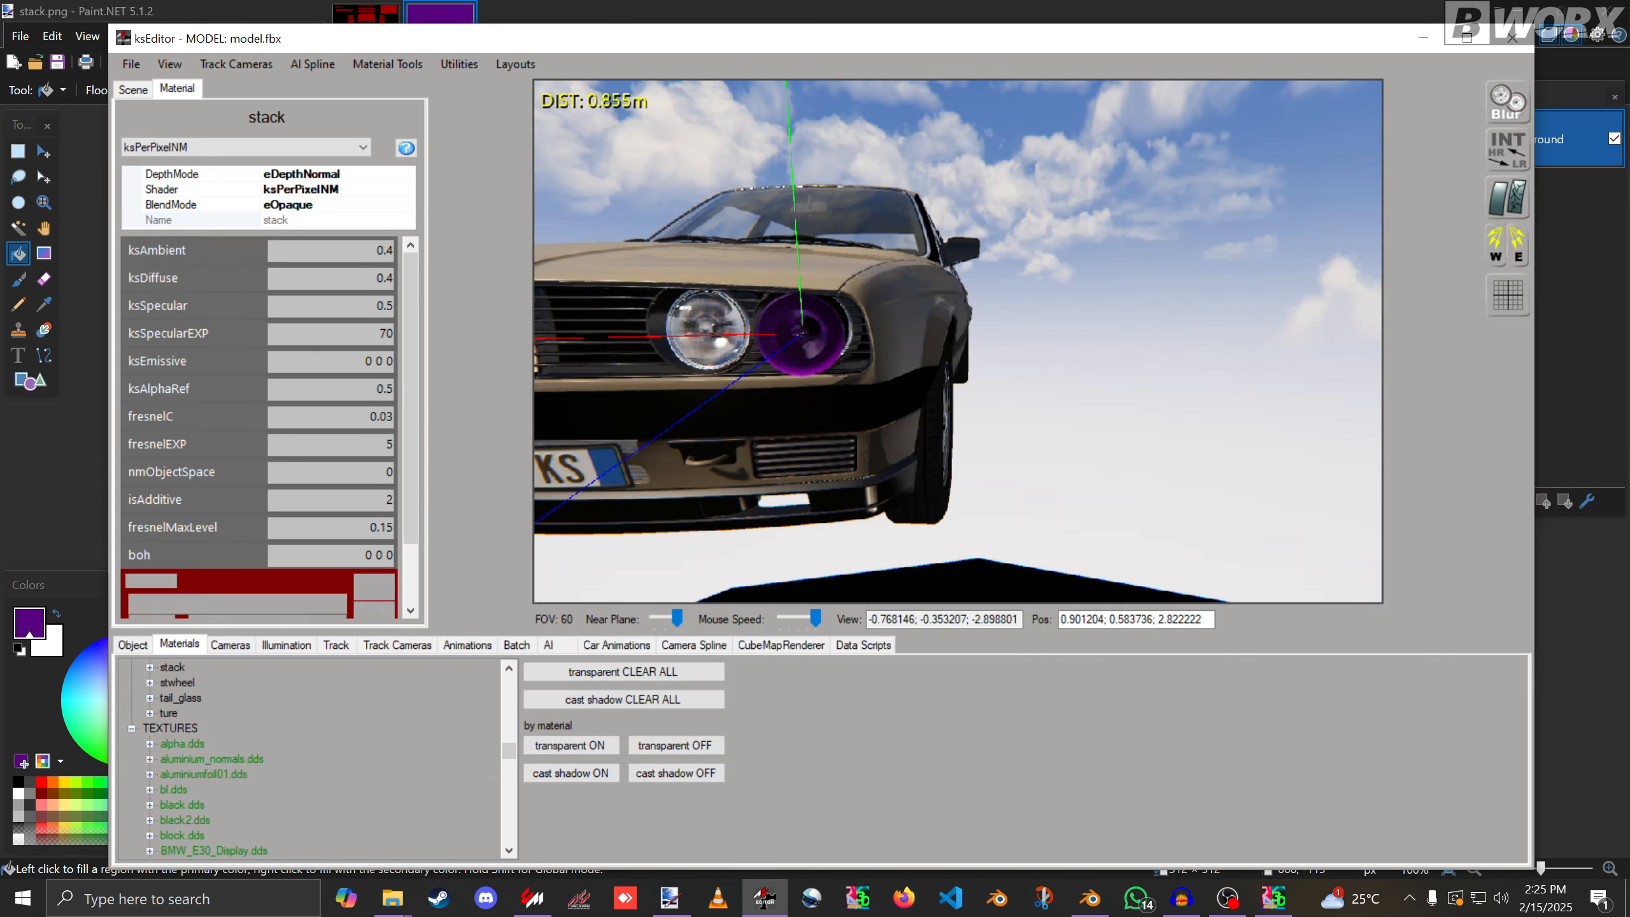
left_click_drag(771, 276, 1013, 308)
key("w")
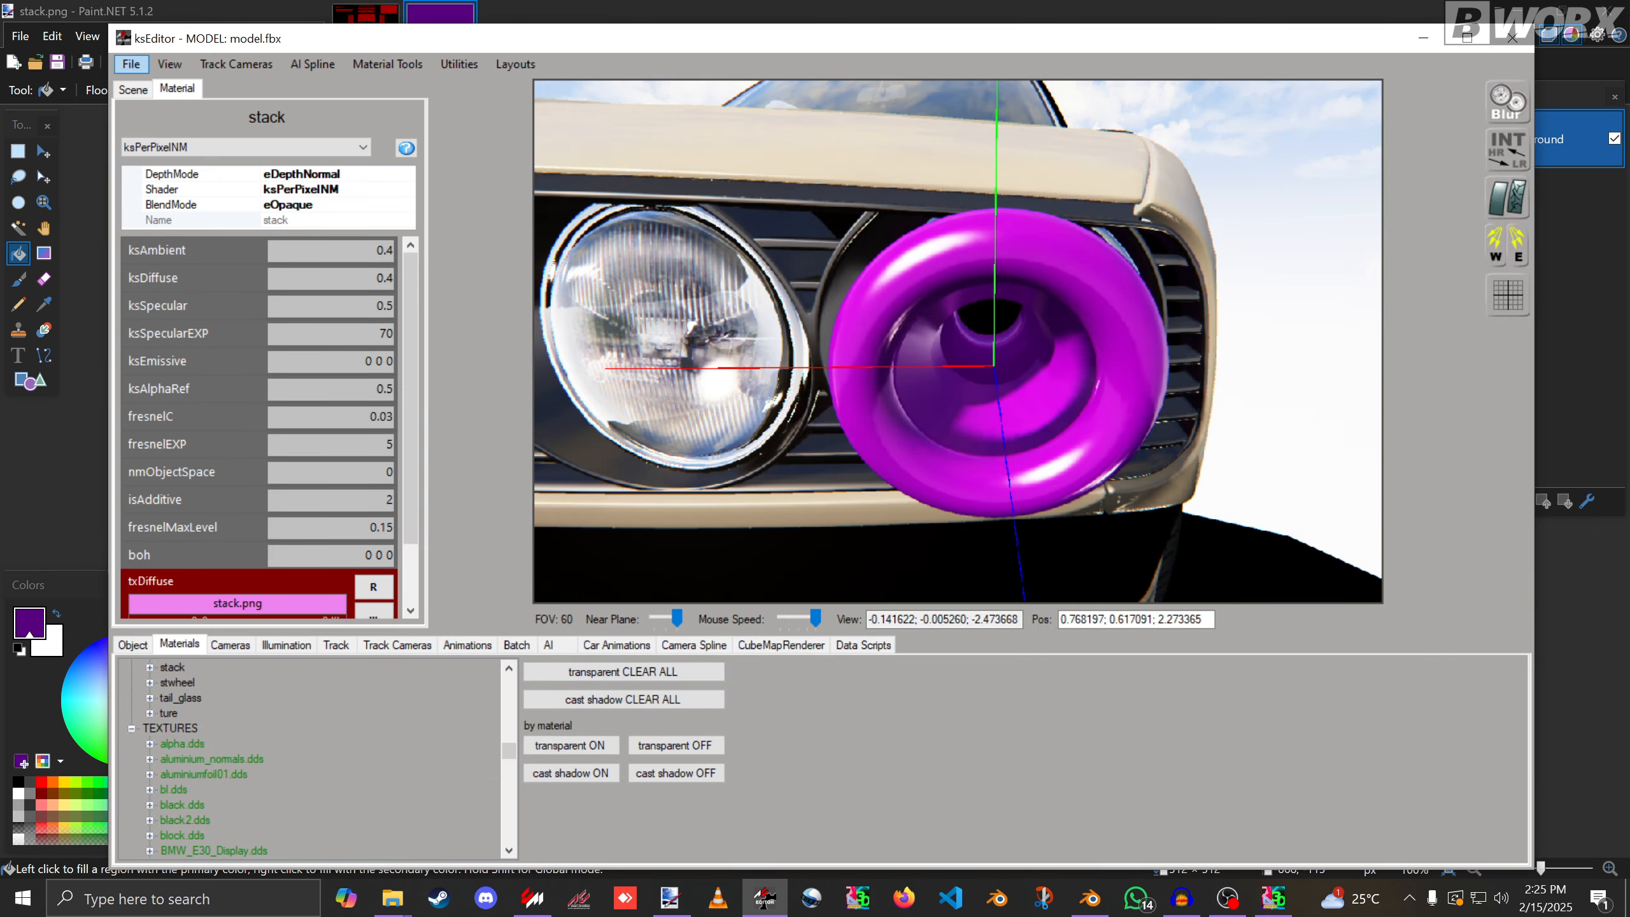
Duplicate bworx_bmw_e30_318i_stock.kn5 in the car folder as a backup and overwrite the original with the edited model as KN5.
left_click(131, 63)
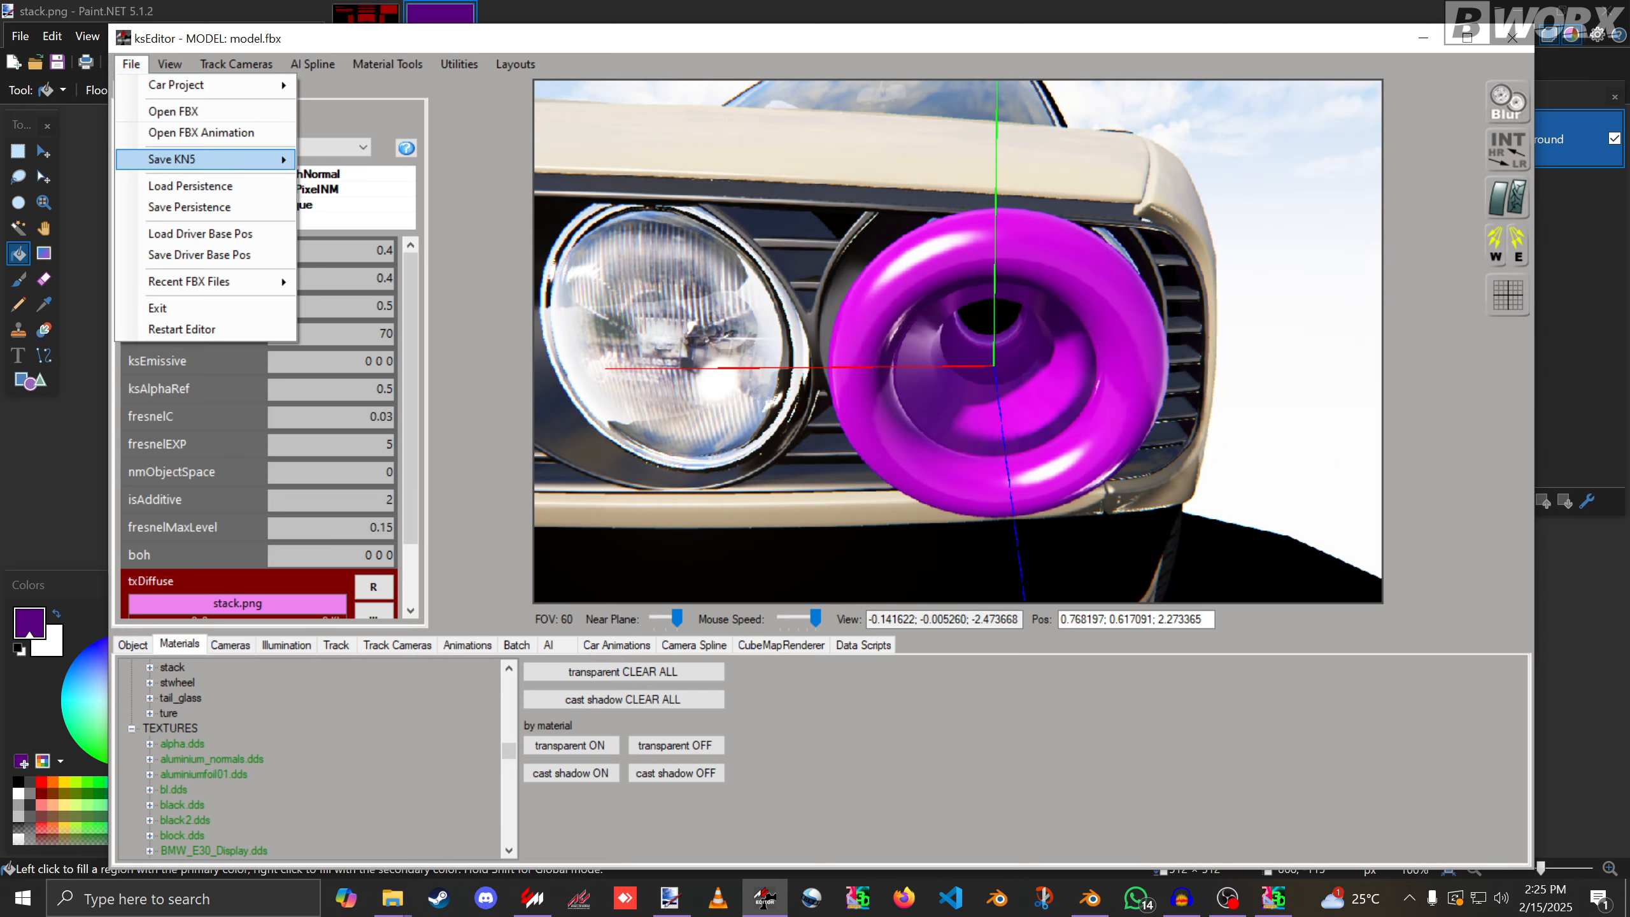
mouse_move(192, 159)
left_click(339, 160)
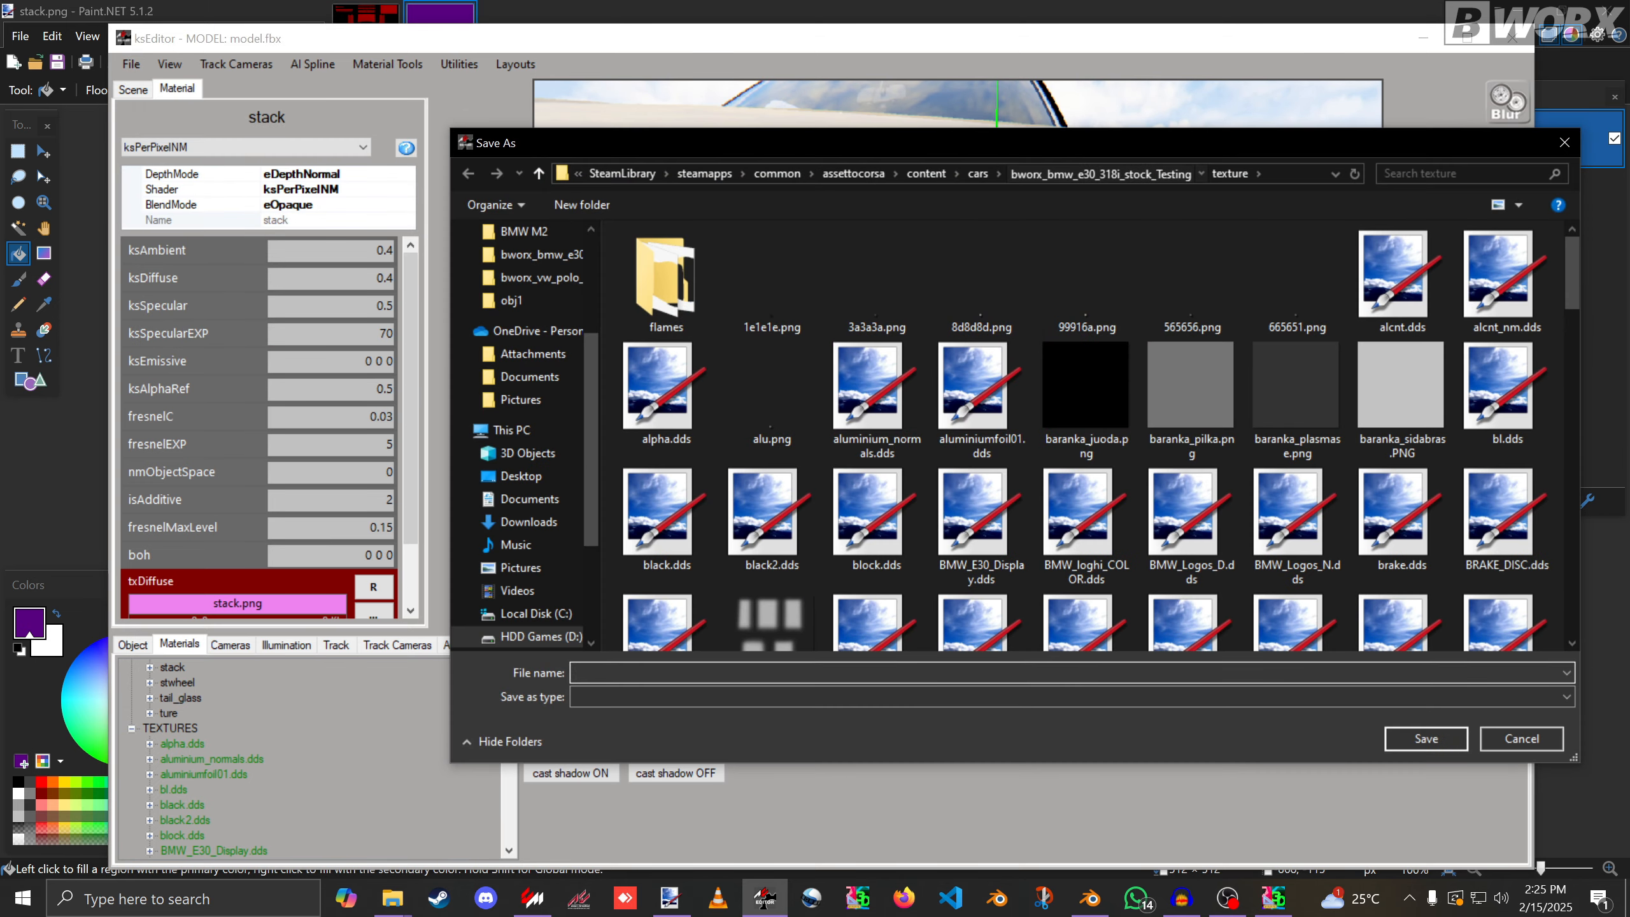
left_click(1099, 173)
scroll(962, 480, "down", 14)
left_click(770, 460)
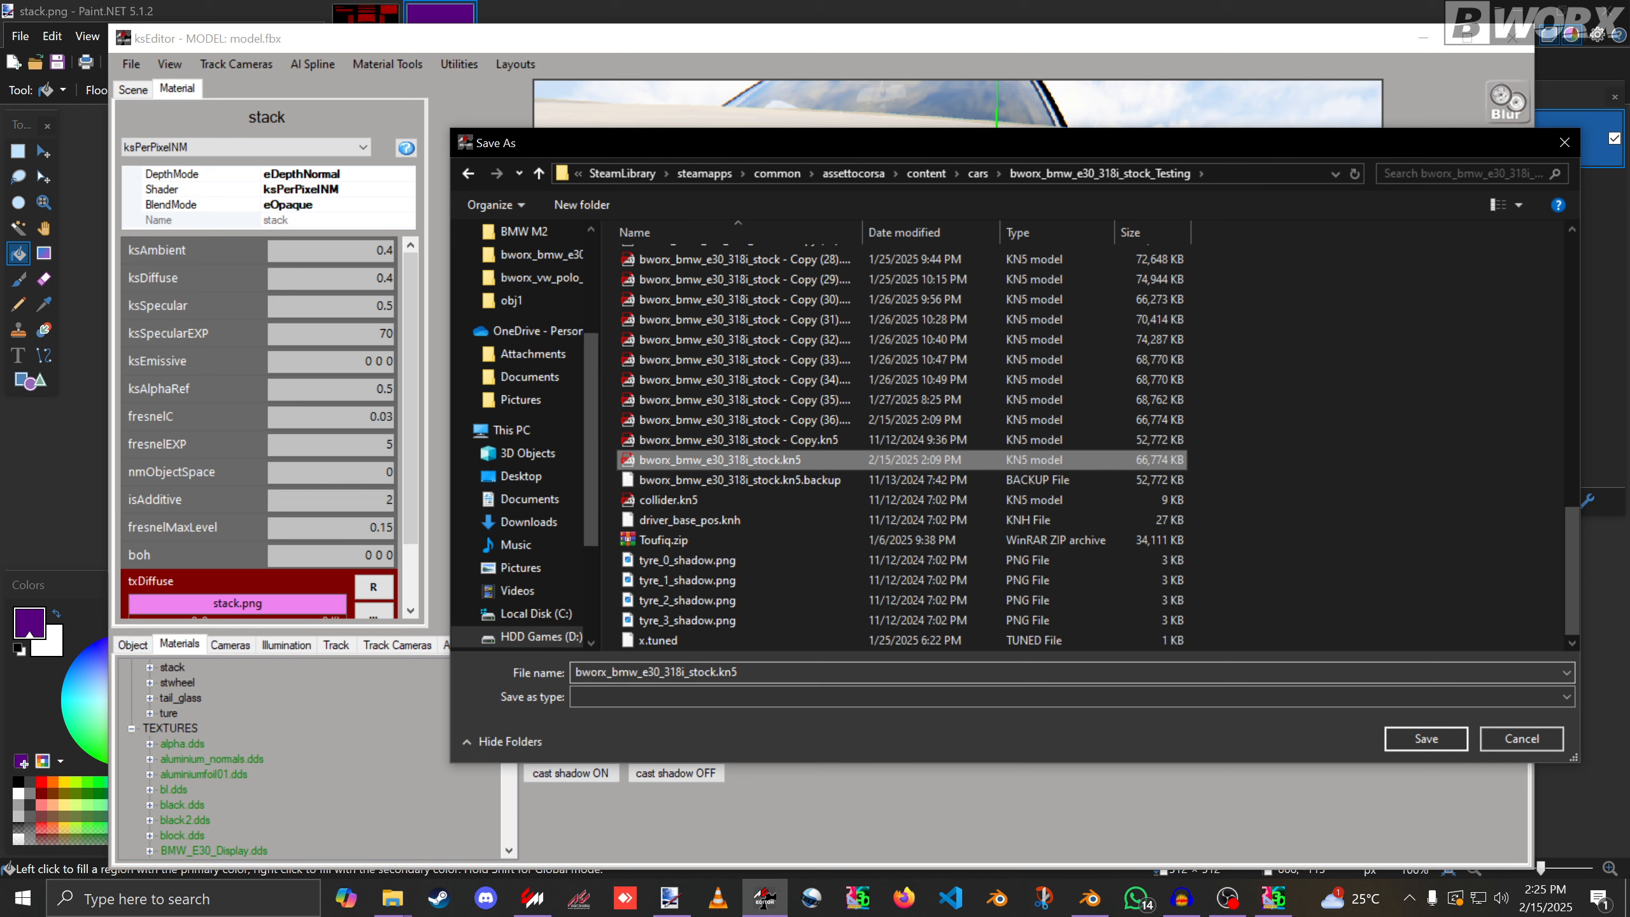
key("Return")
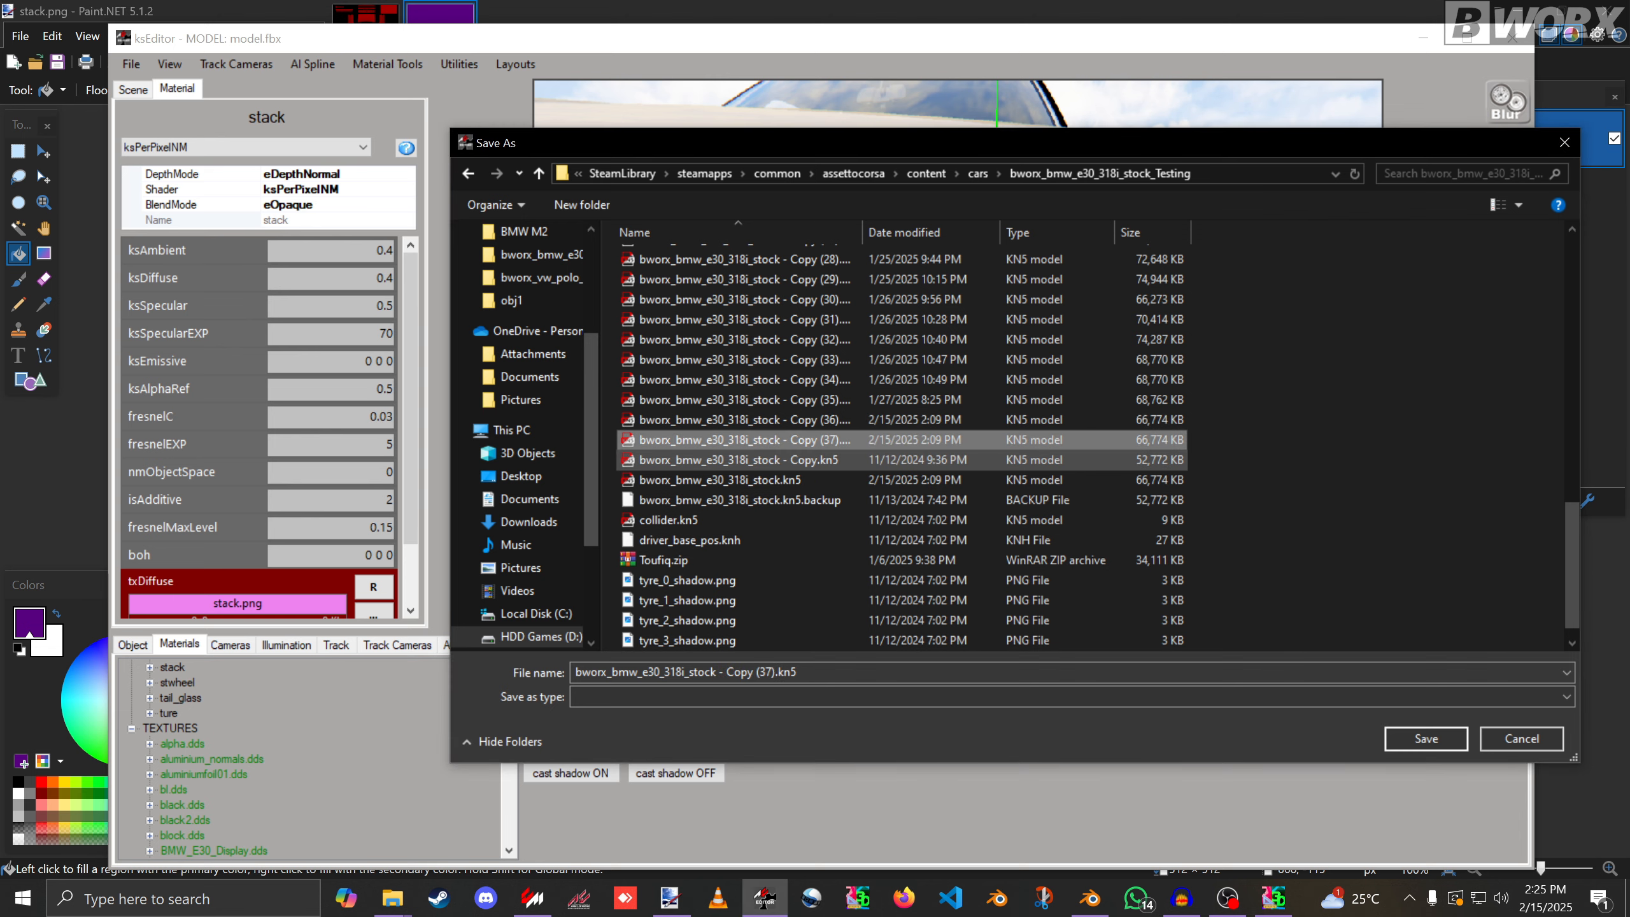
double_click(769, 480)
left_click(862, 451)
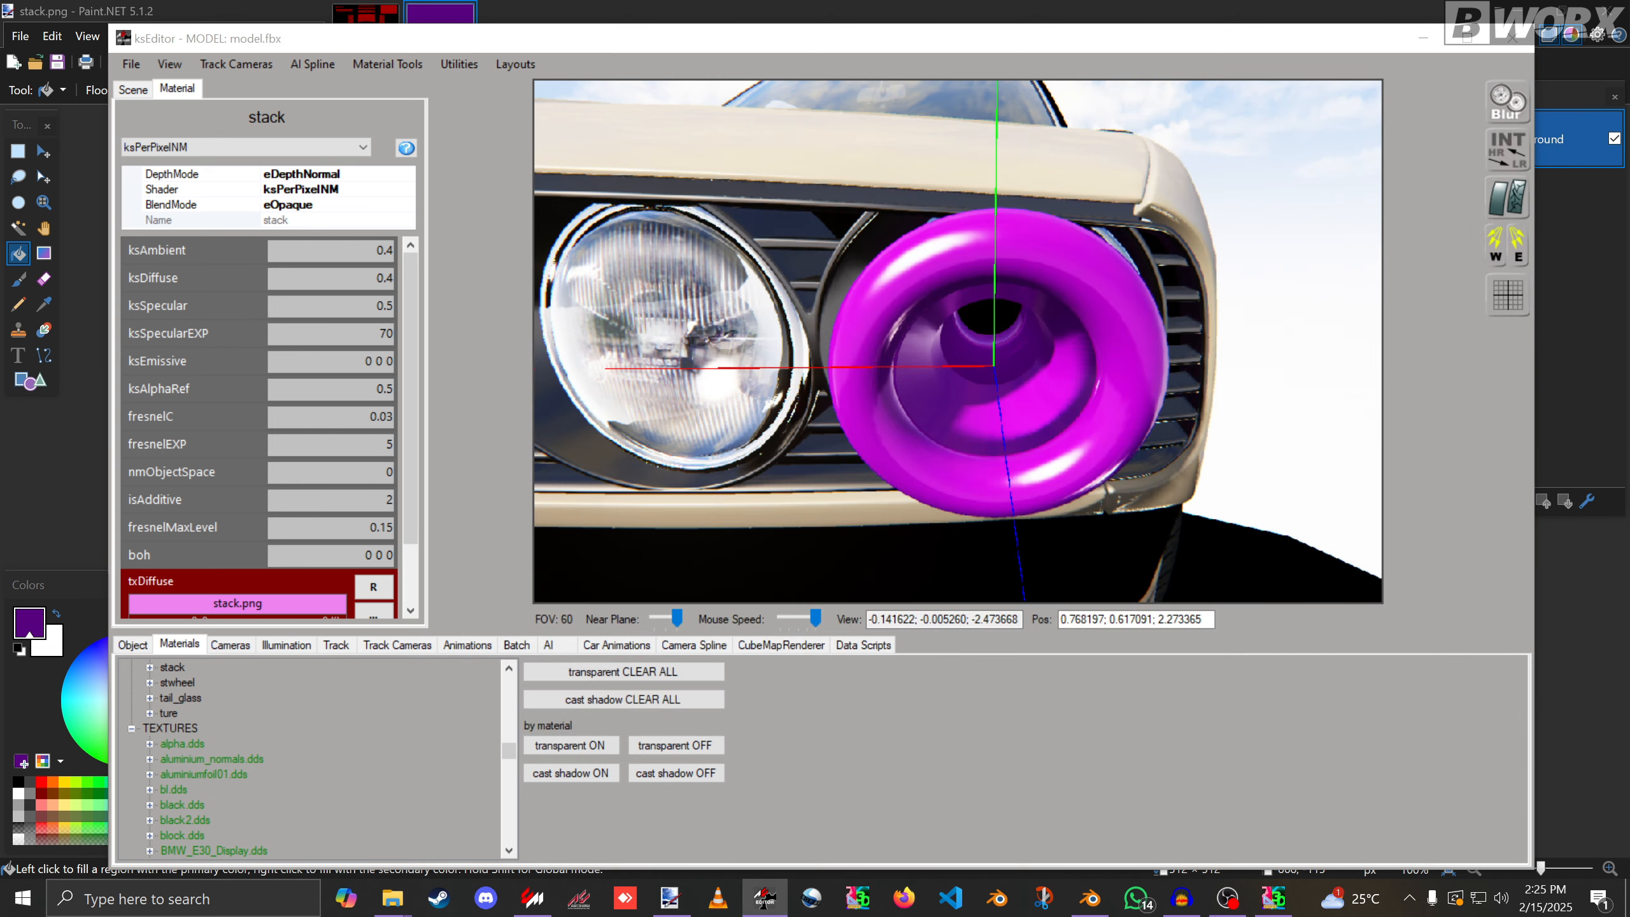
Switch to Content Manager, load the BMW E30 318i in the CM Showroom and inspect the purple intake stack and the mesh behind its opening.
key("Return")
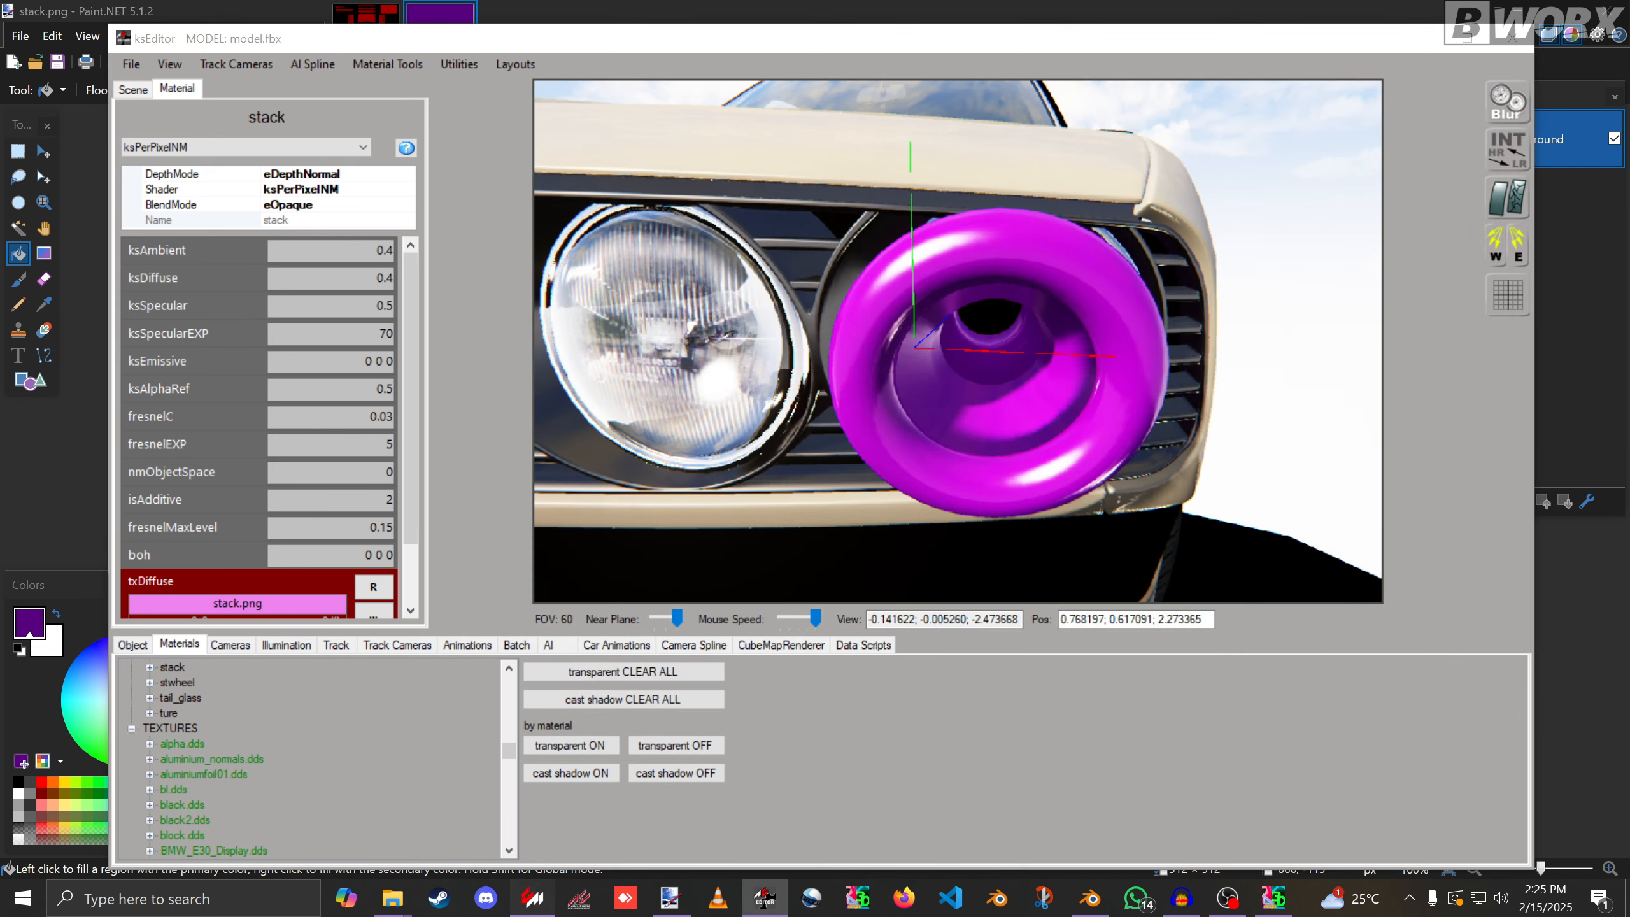
left_click(532, 898)
left_click(635, 837)
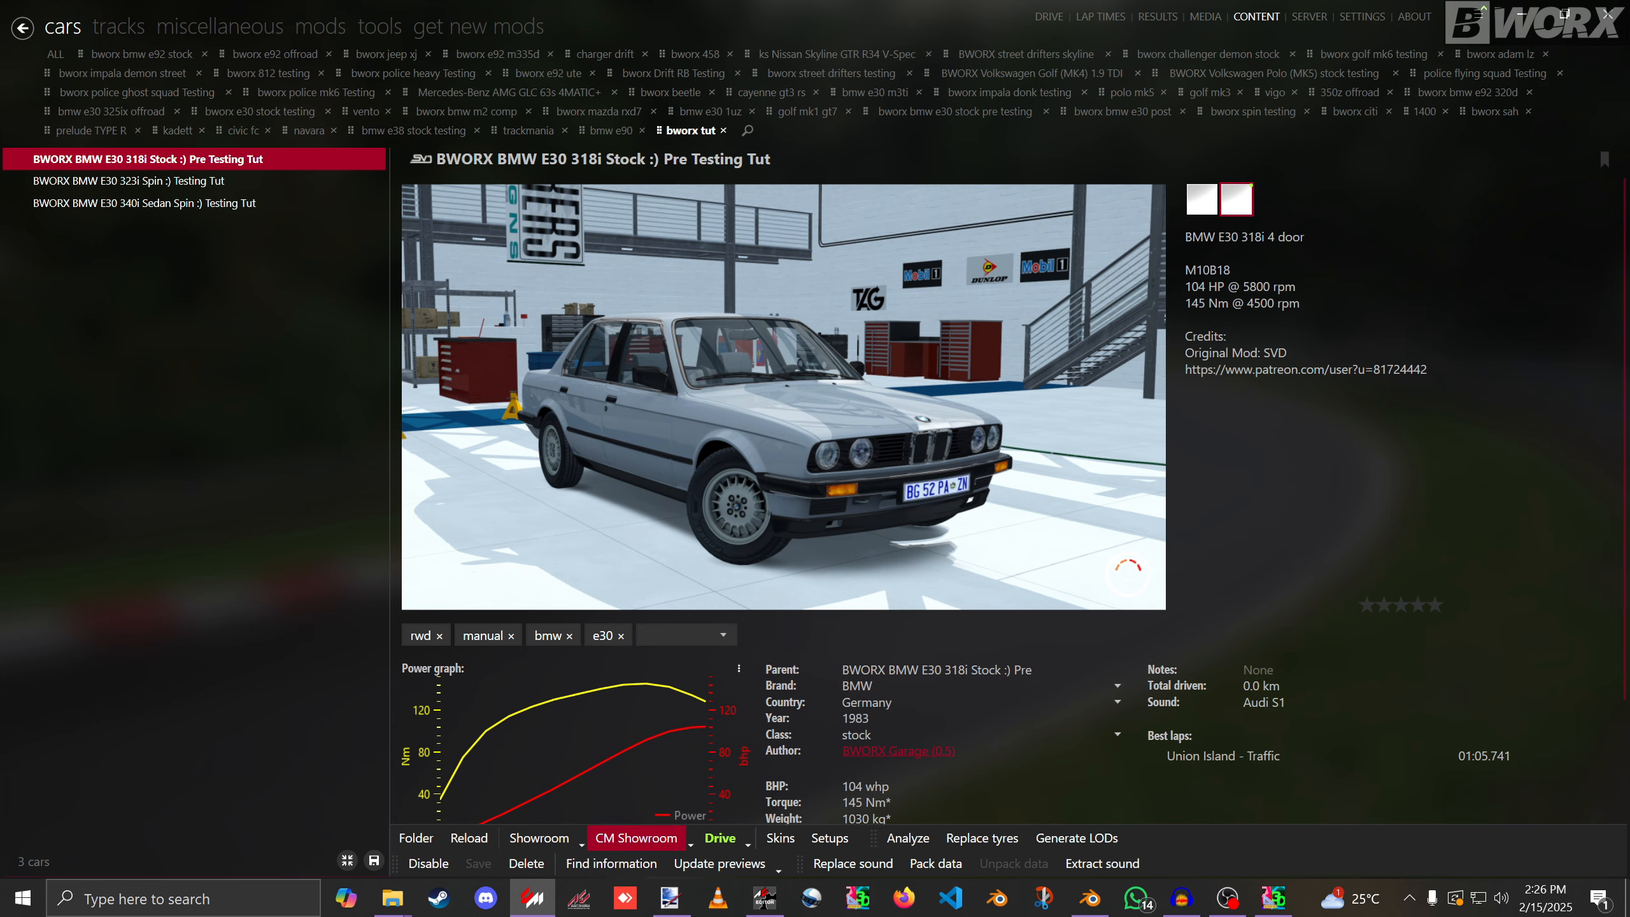
scroll(499, 426, "up", 6)
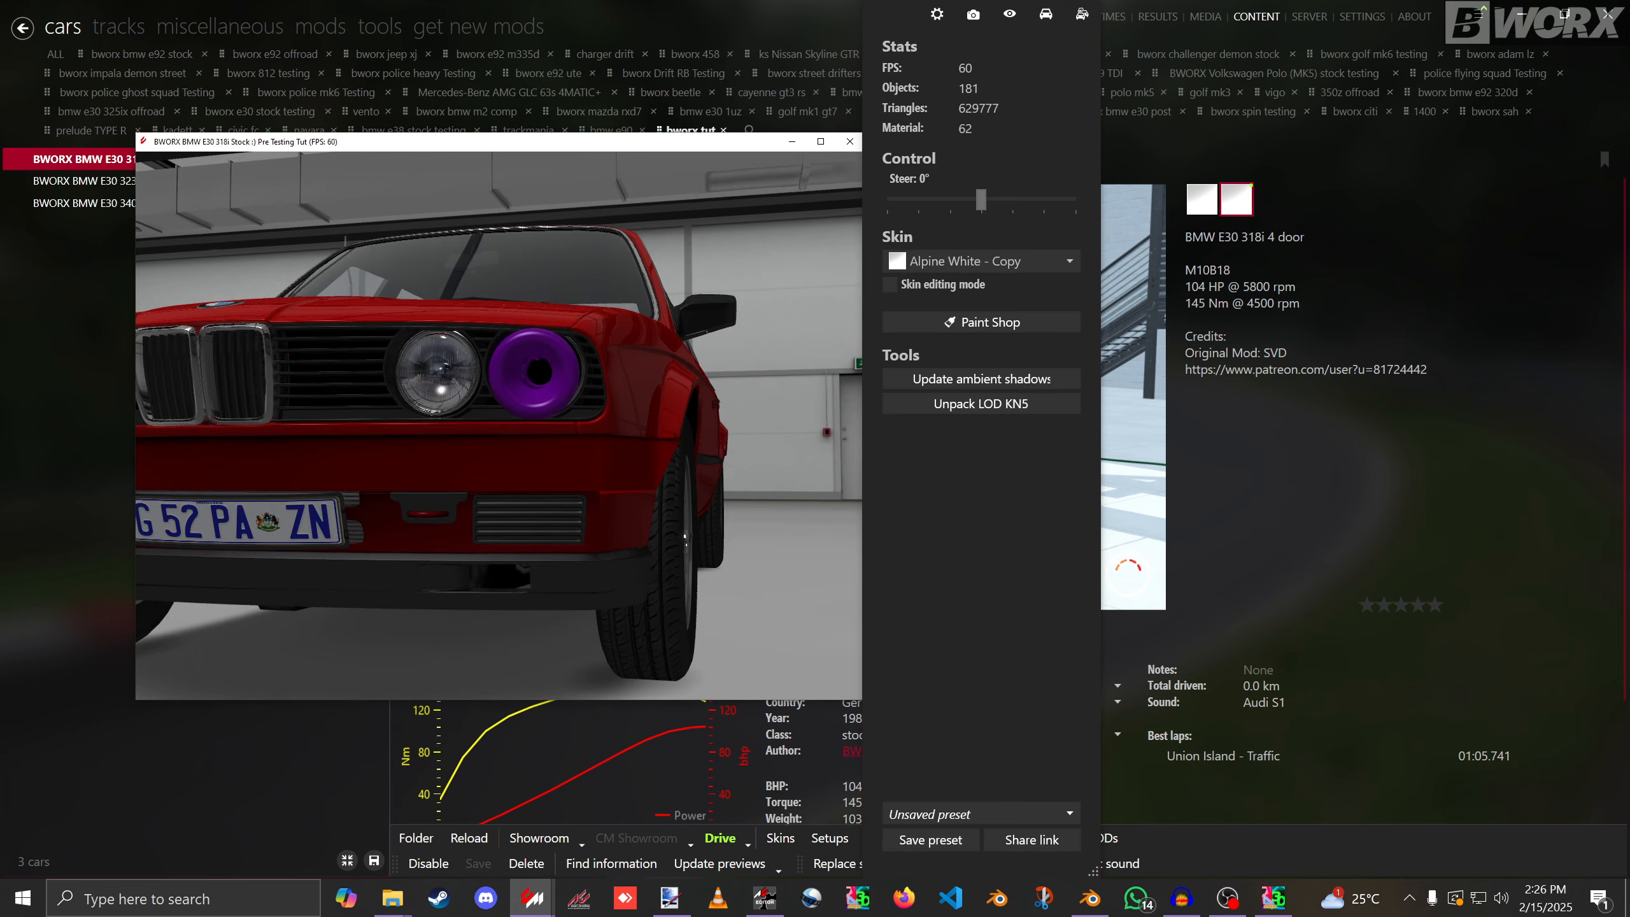
left_click_drag(498, 425, 411, 462)
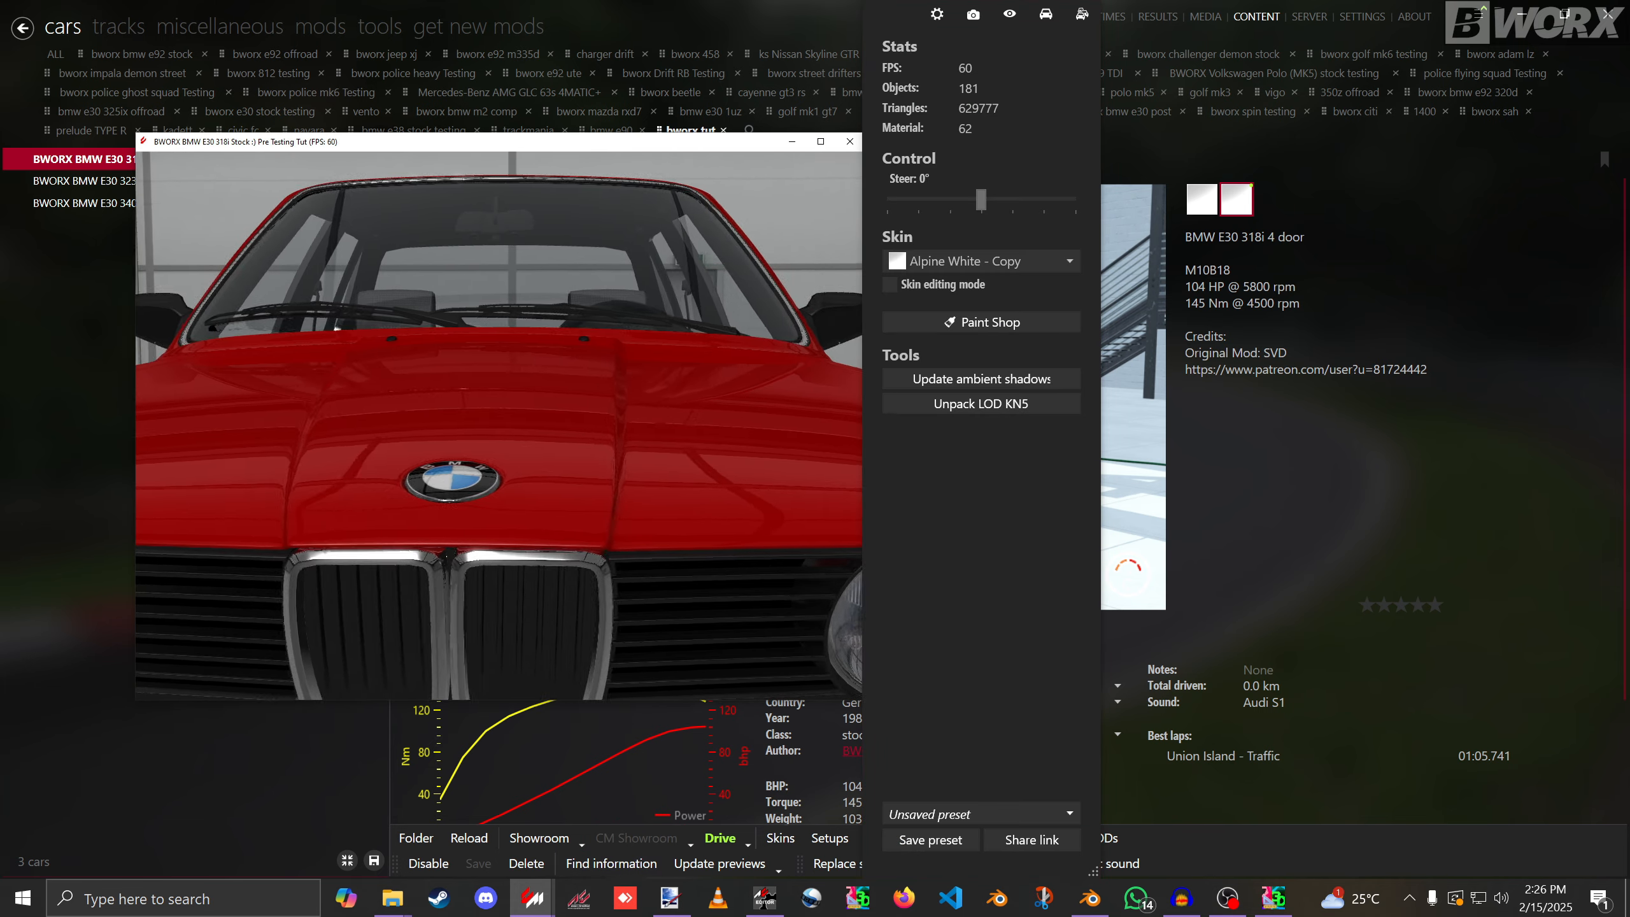
scroll(499, 426, "down", 5)
scroll(498, 425, "up", 5)
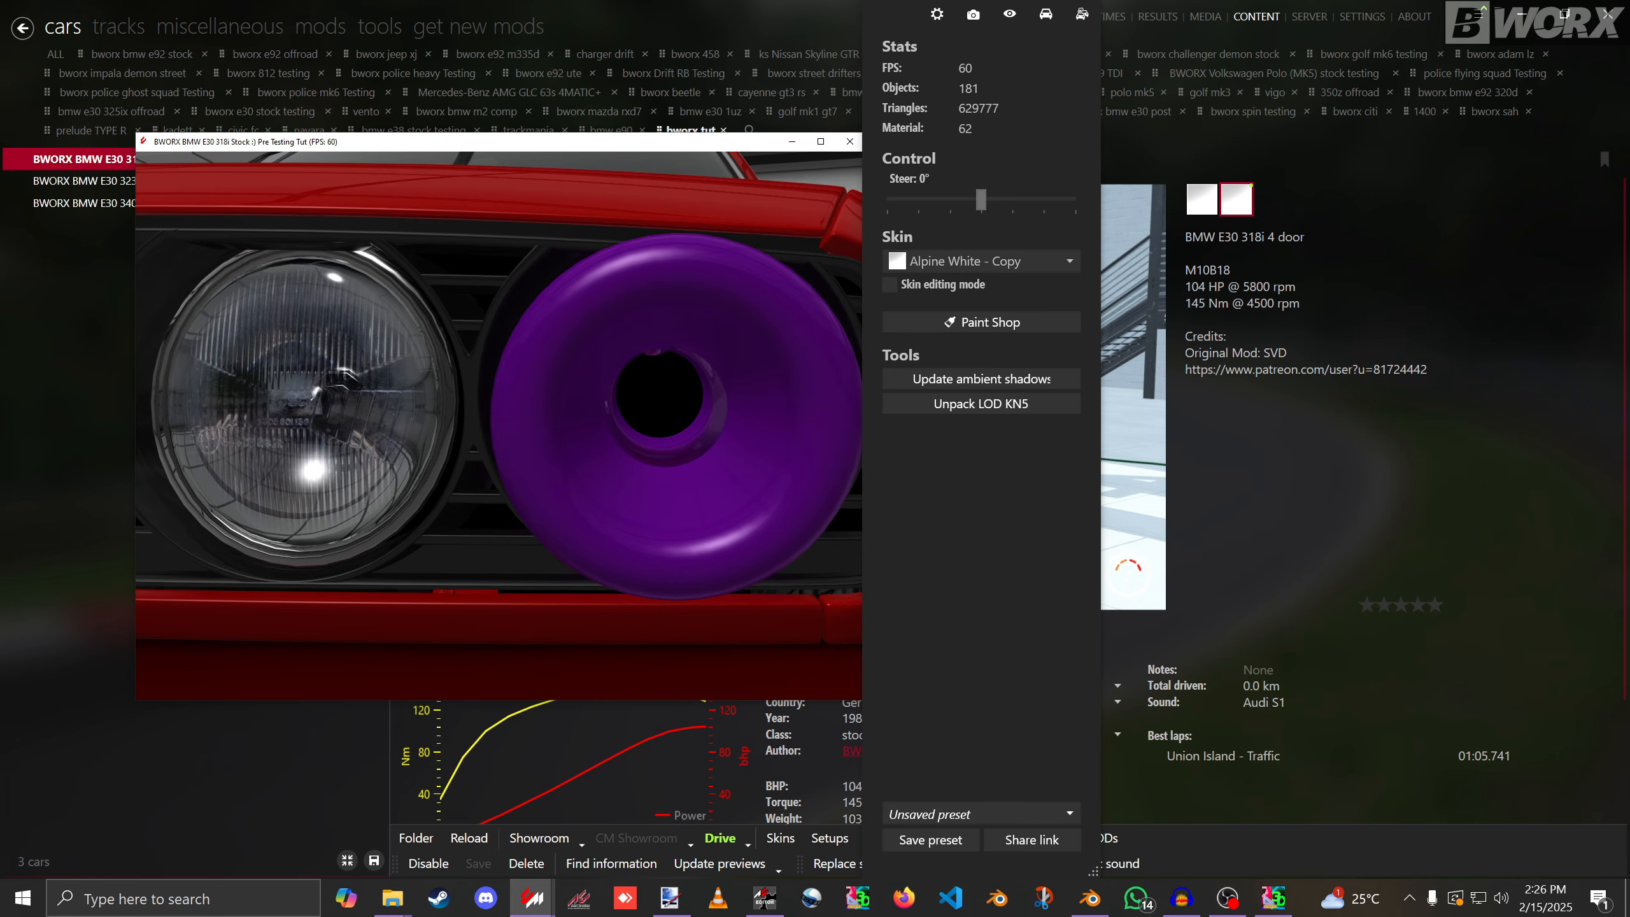
left_click(659, 393)
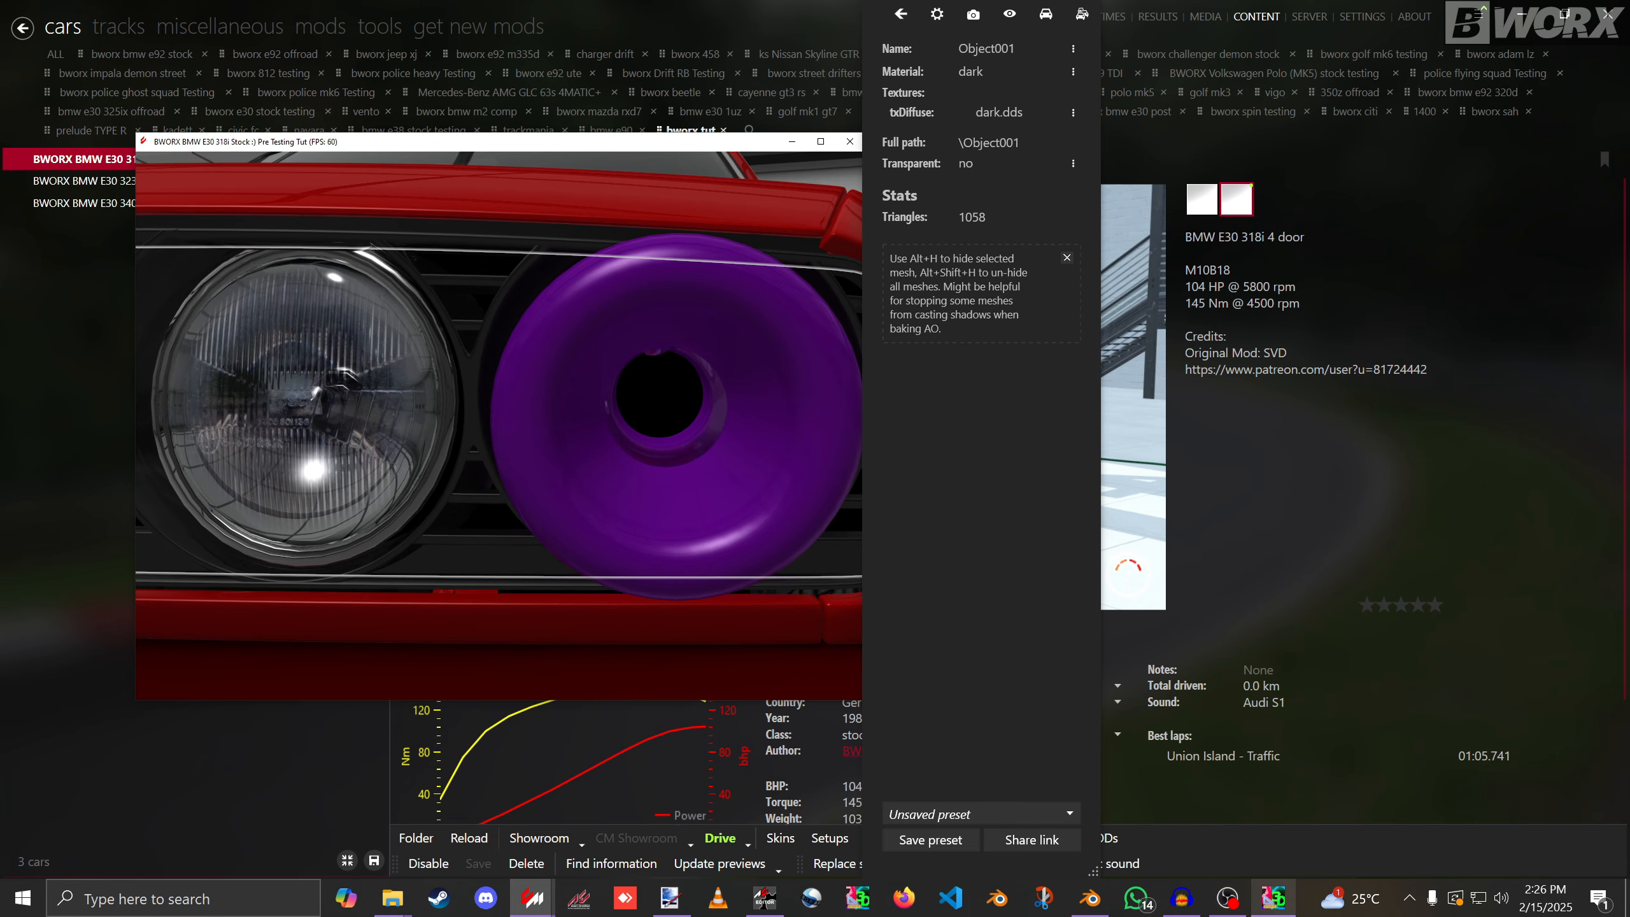
Switch to Blender, hide the intake stack and examine the dark Object001 mesh behind it in isolation.
left_click(1089, 897)
left_click(995, 517)
scroll(995, 518, "up", 5)
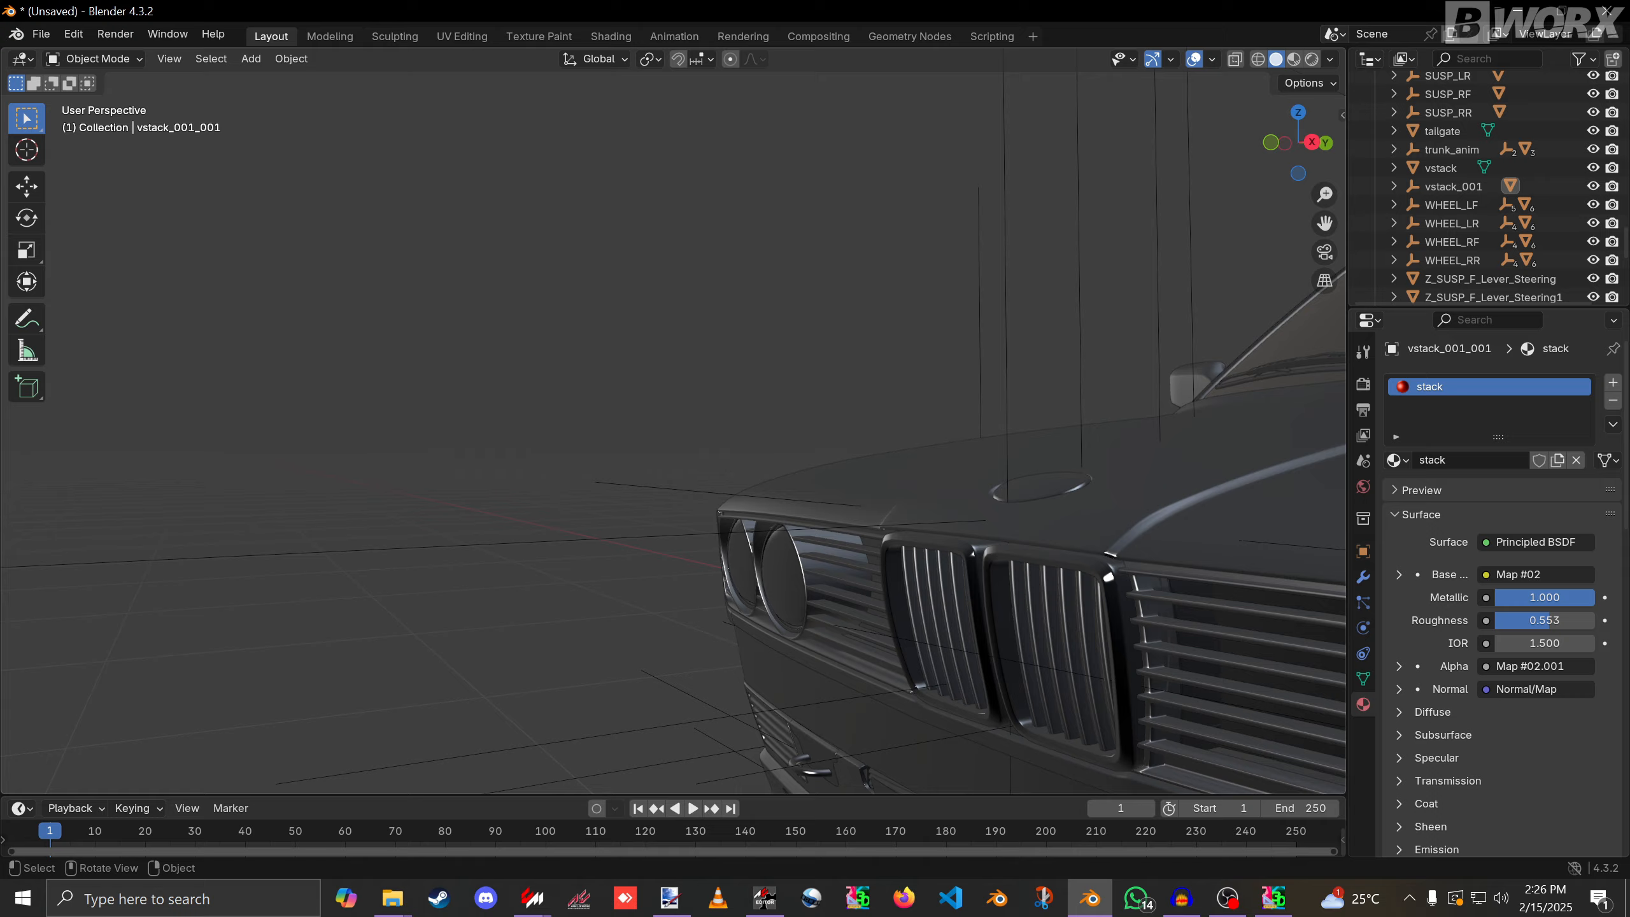
middle_click_drag(995, 518, 257, 312, "shift")
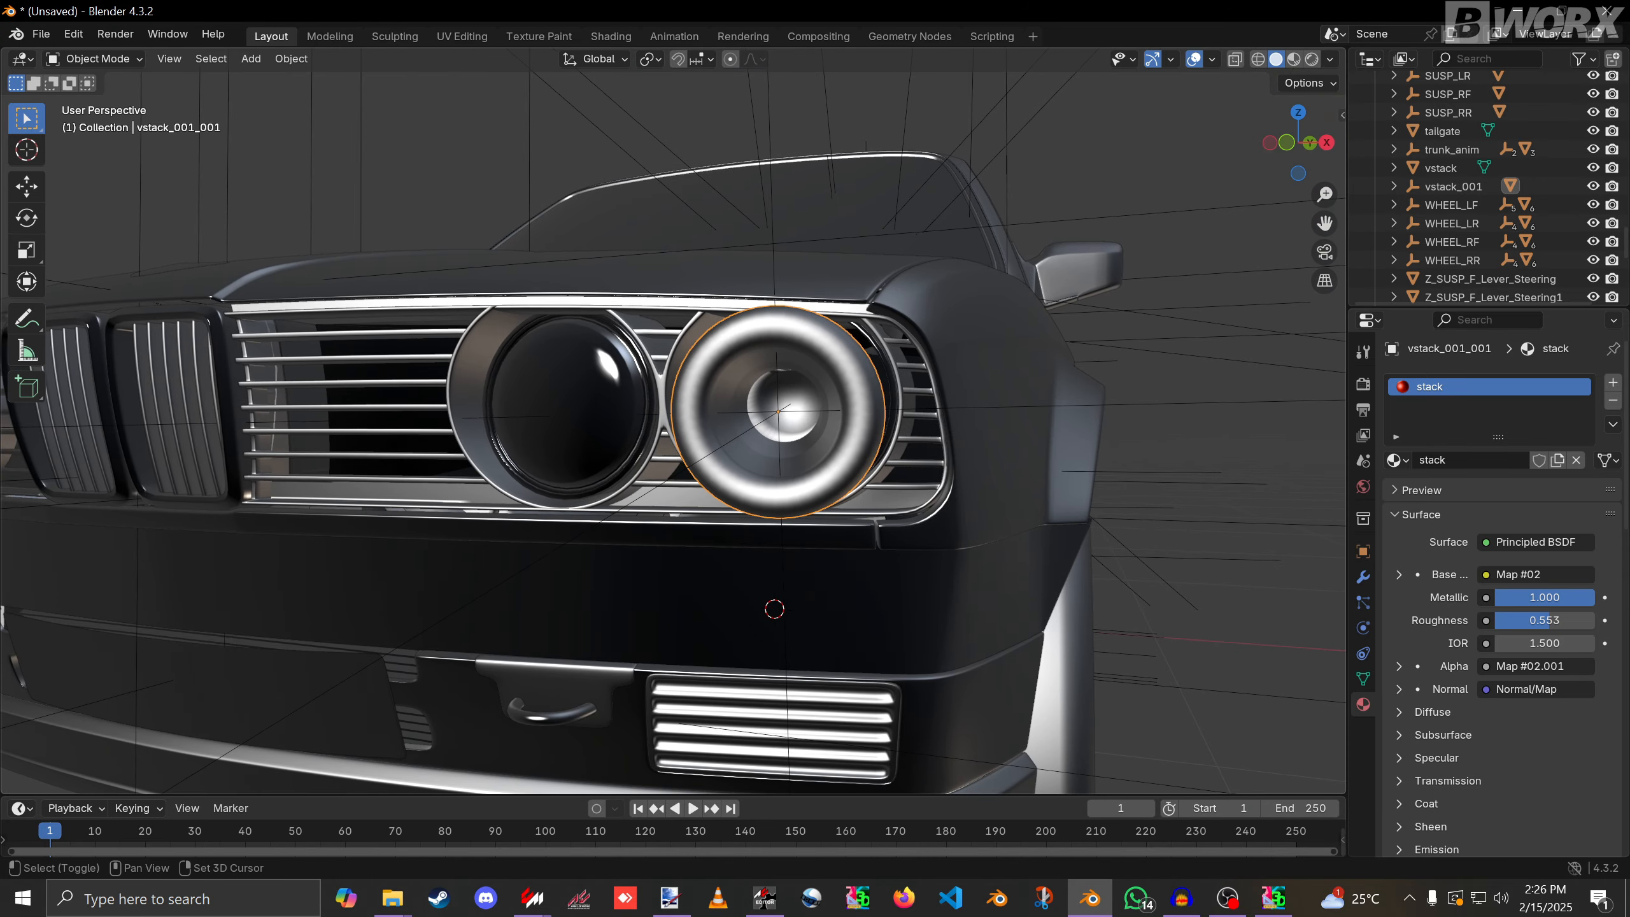
key("h")
left_click(778, 414)
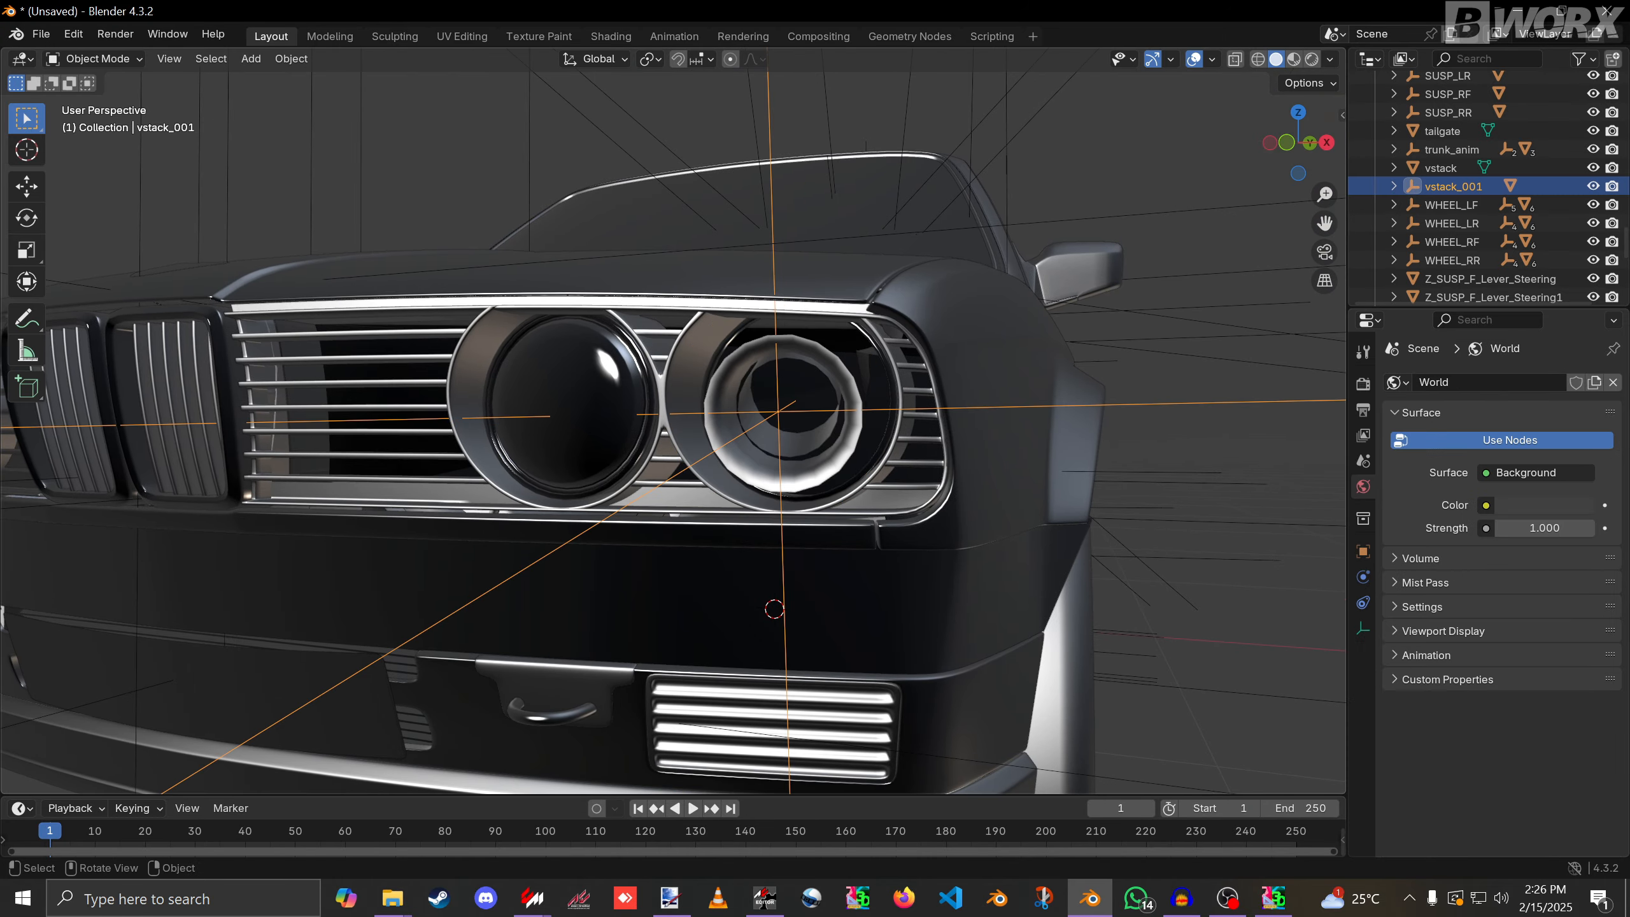
left_click(799, 395)
key("KP_Divide")
middle_click_drag(798, 395, 727, 397)
key("KP_Divide")
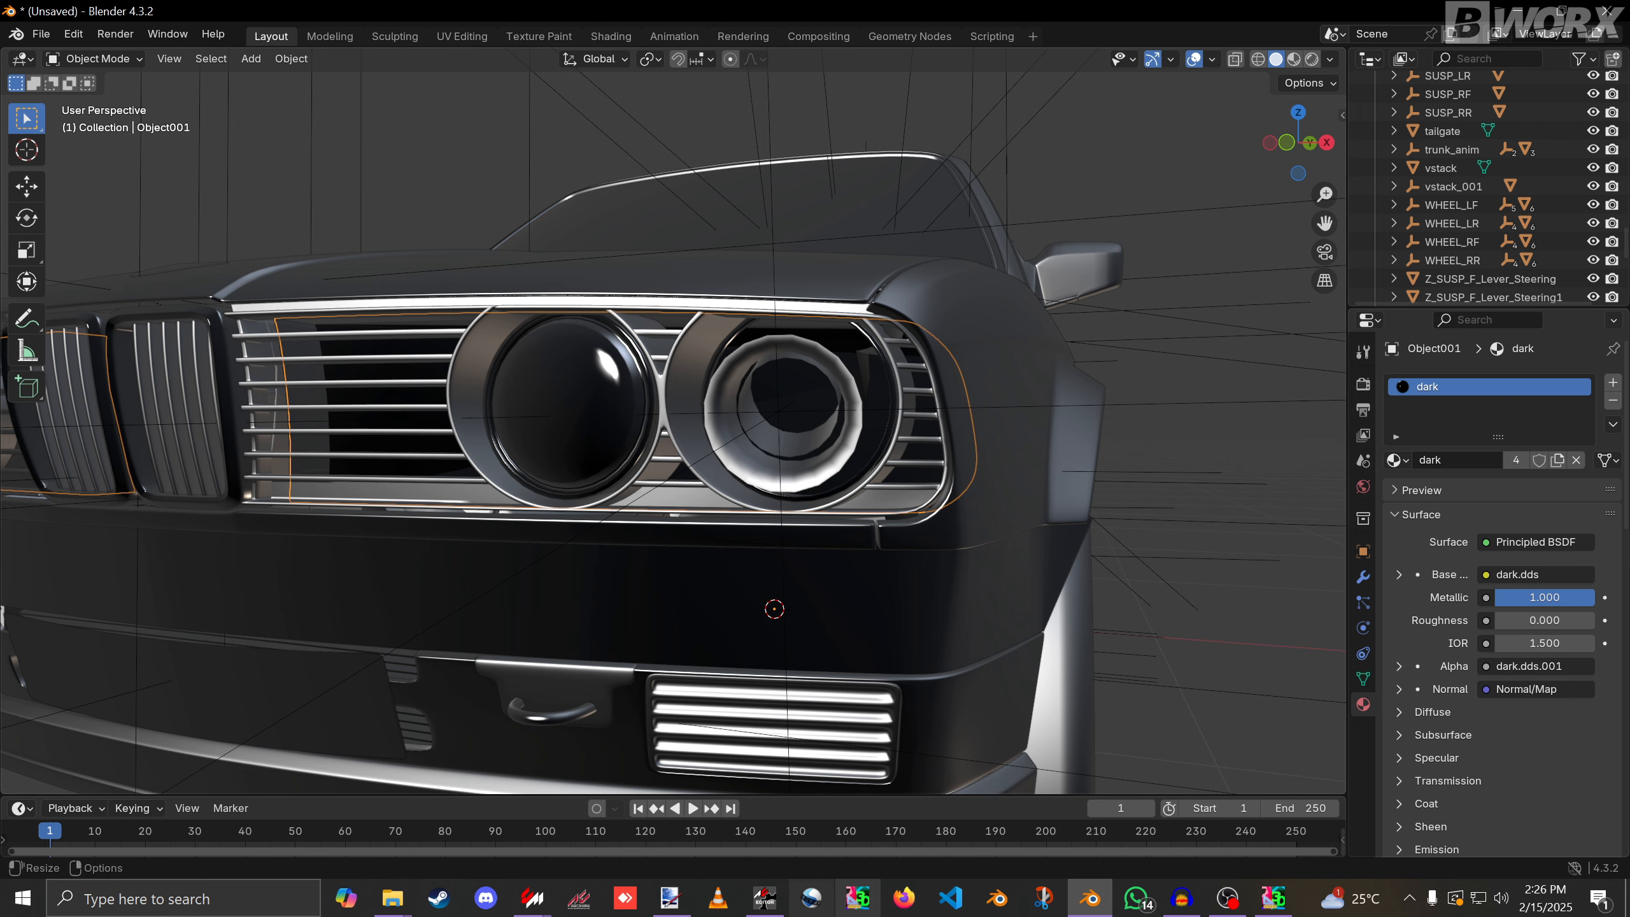
Return to Content Manager, close the showroom preview and update the car's preview images.
left_click(764, 898)
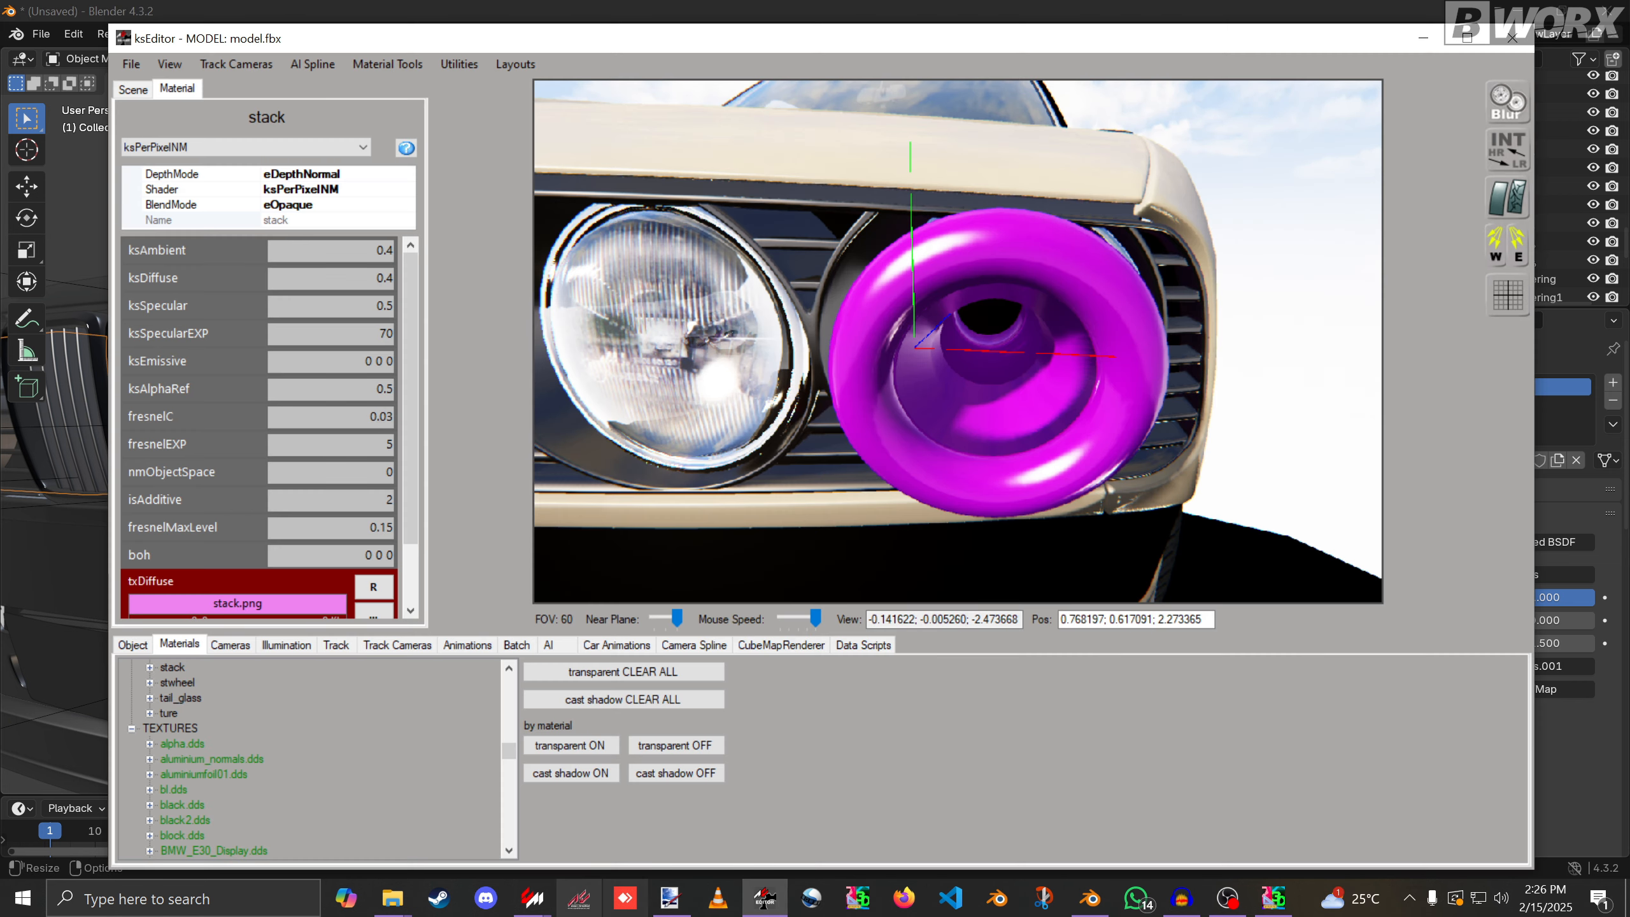
left_click(533, 898)
left_click(849, 142)
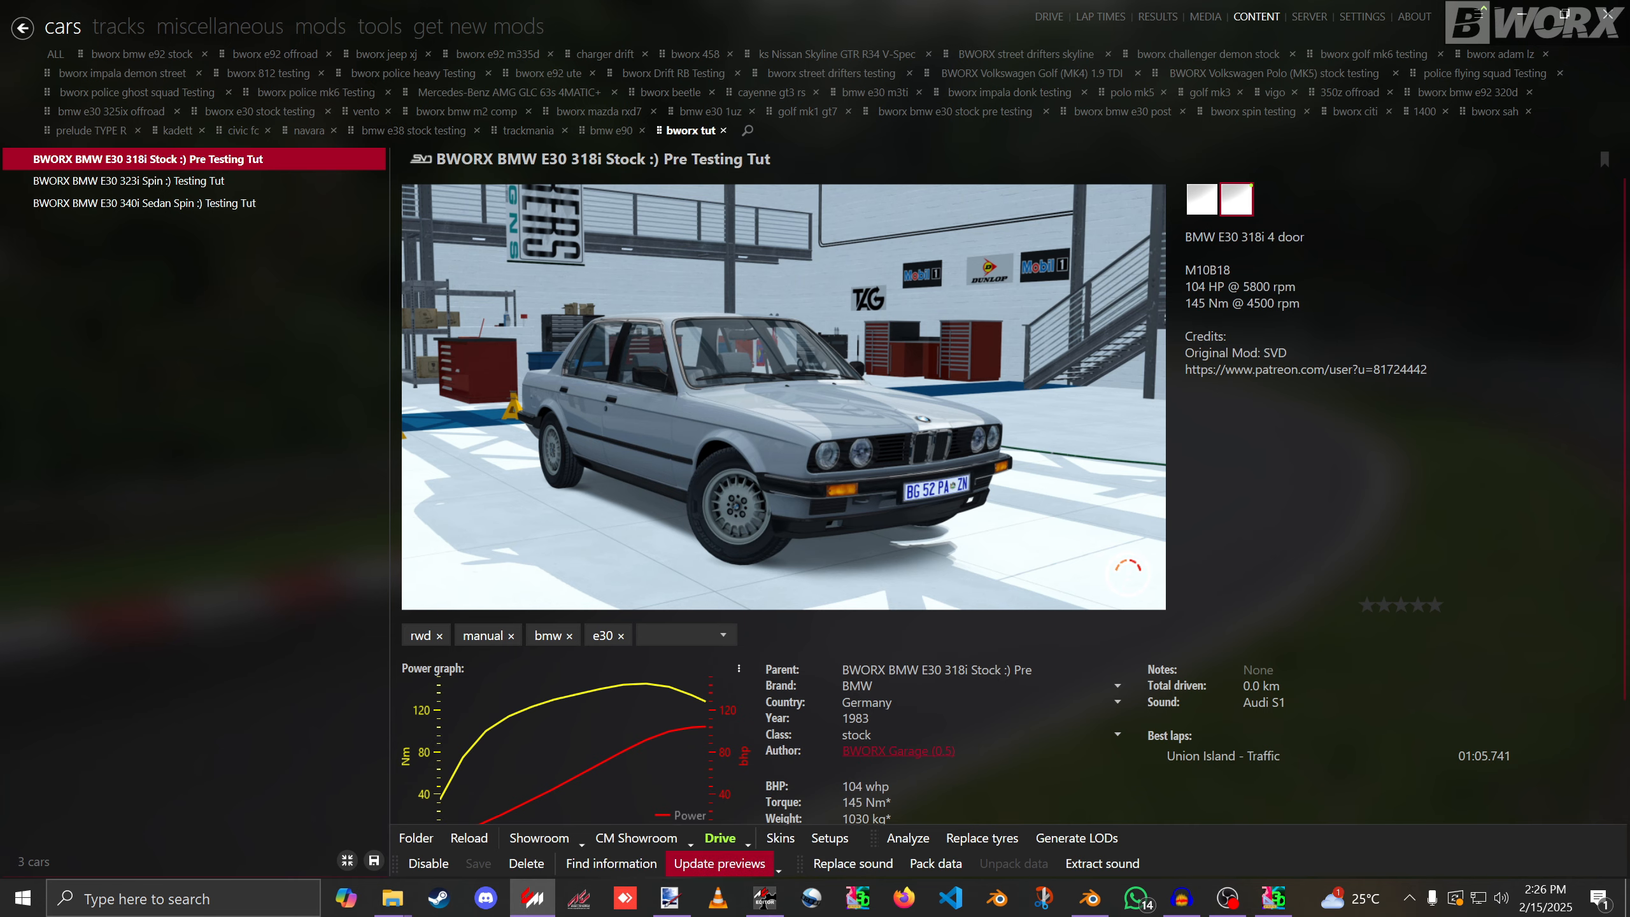
left_click(719, 862)
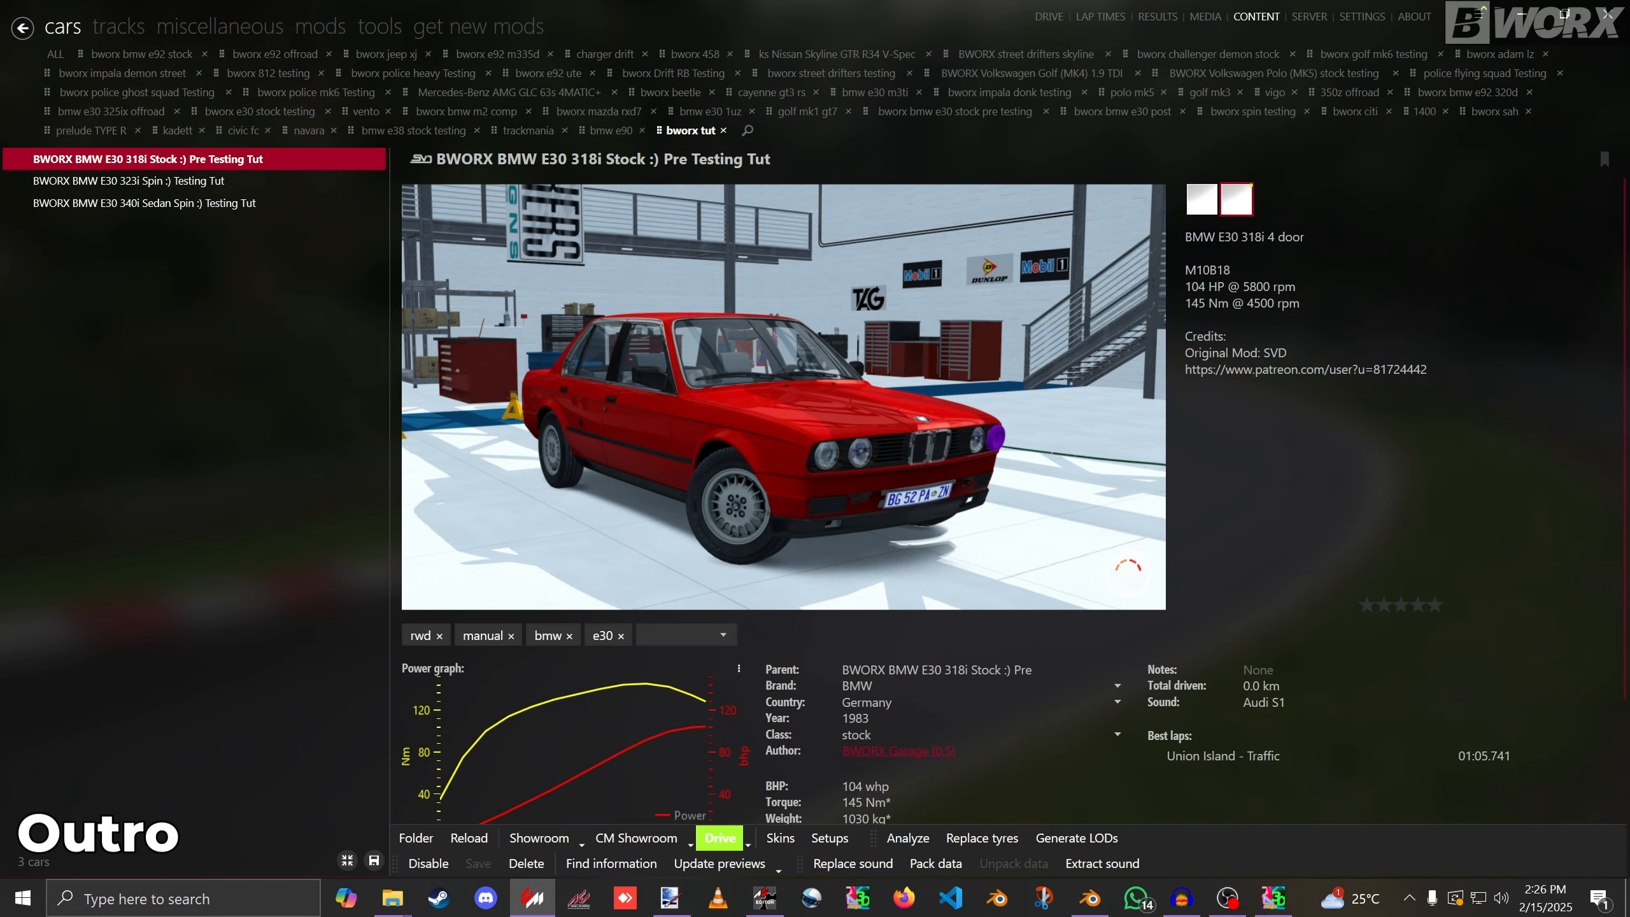
Launch a drive session with the modified BMW E30 and view the car from an exterior camera.
left_click(719, 837)
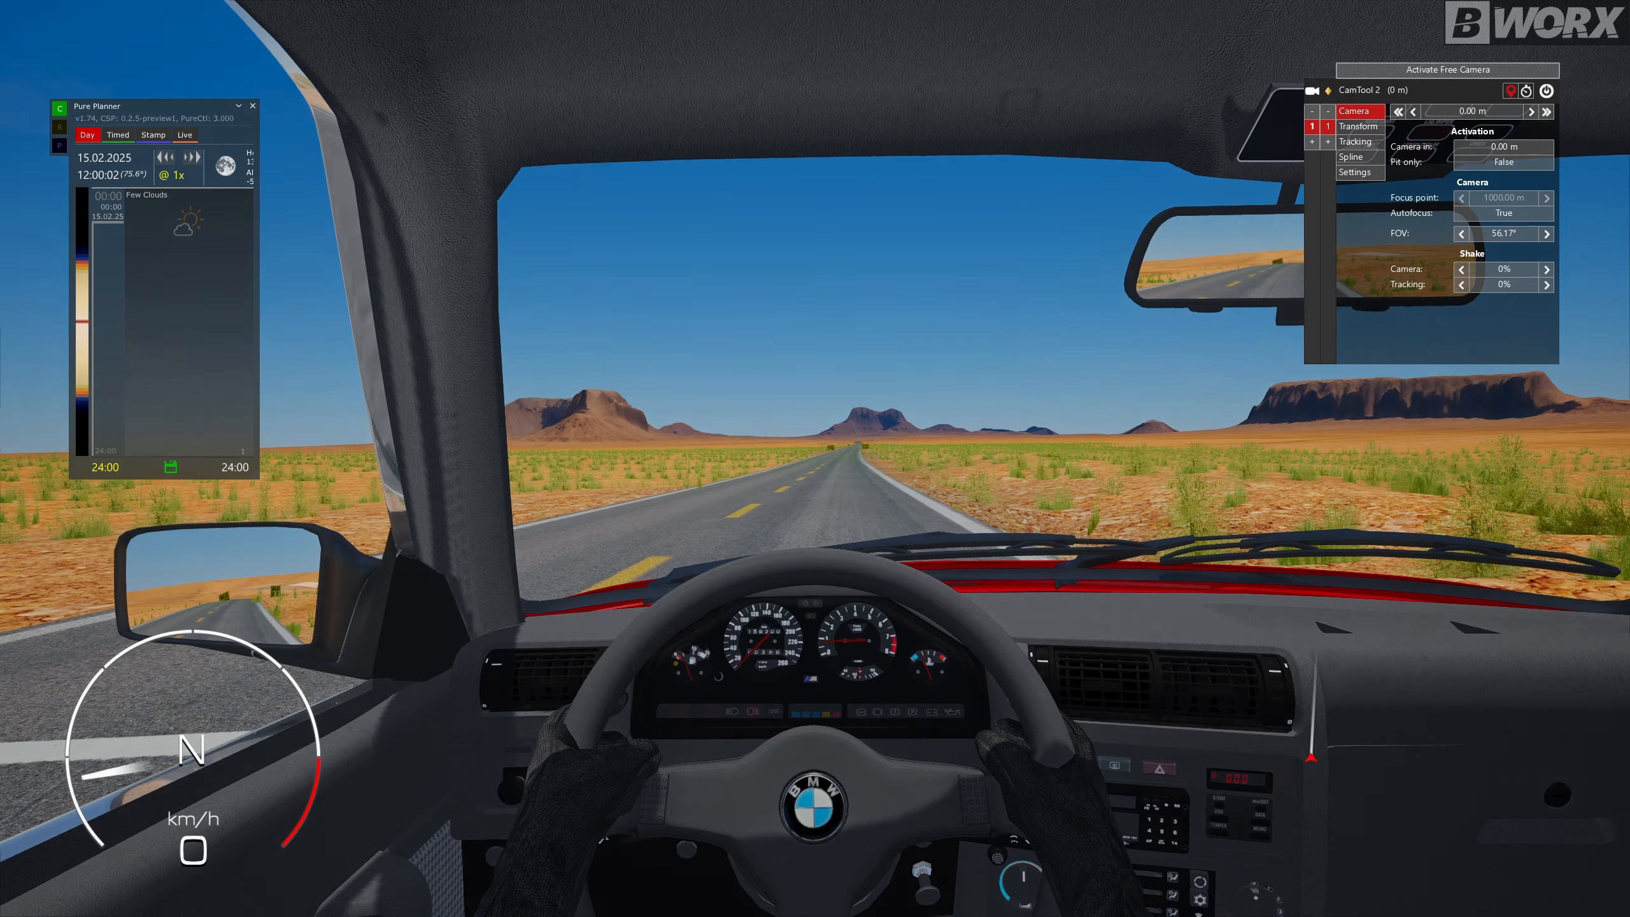
key("F1")
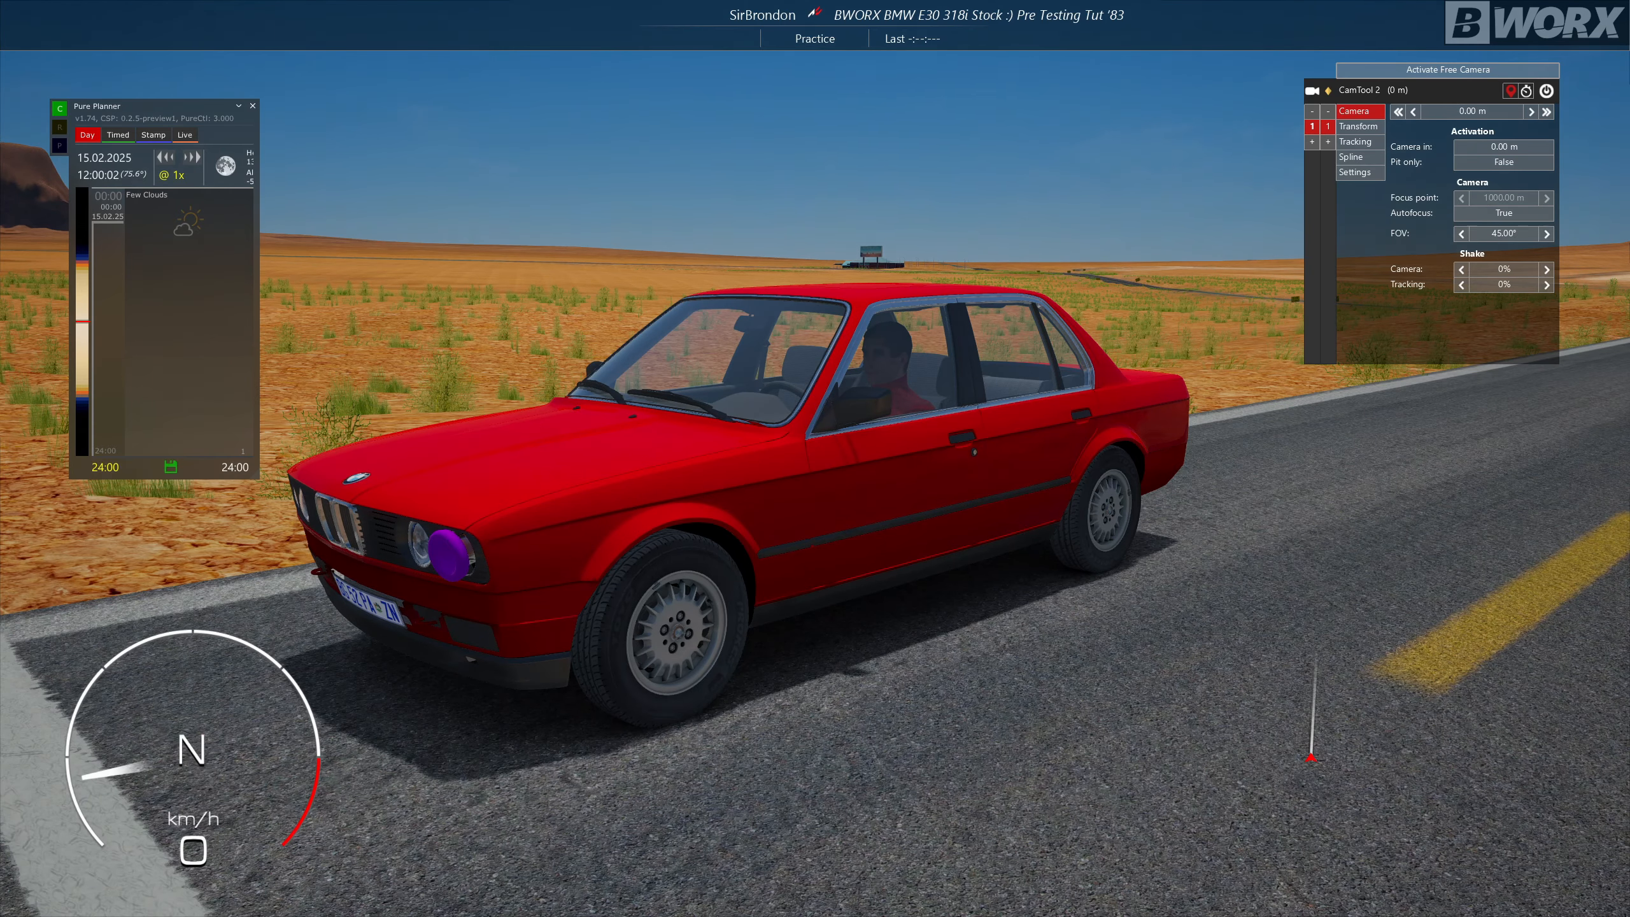